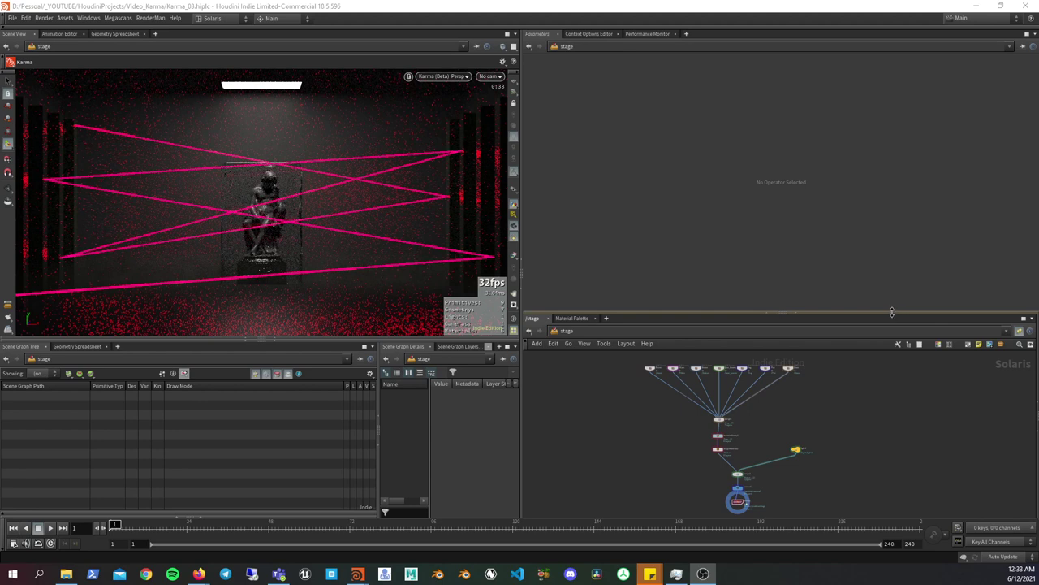
- Raise the divider above the network editor and shift the viewport divider slightly left
drag(891, 312, 892, 273)
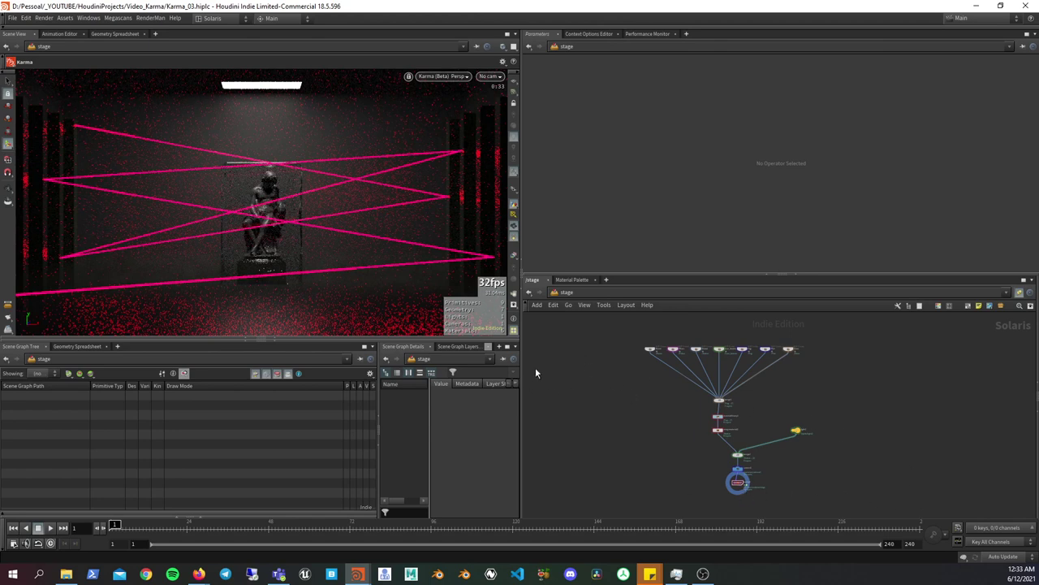
drag(521, 362, 518, 362)
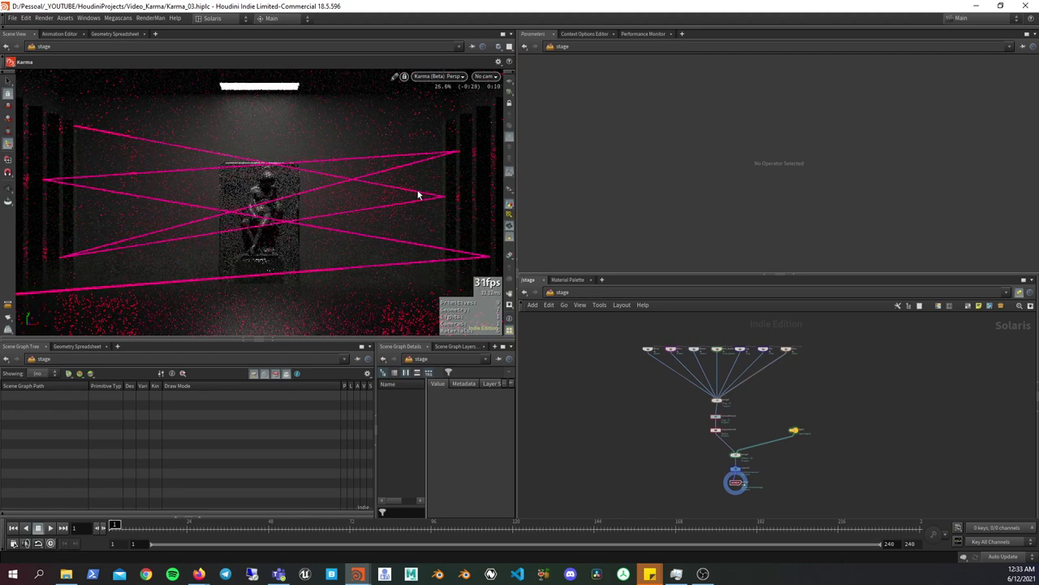
- Switch the viewport renderer to Houdini GL and change to the Build desktop
click(432, 78)
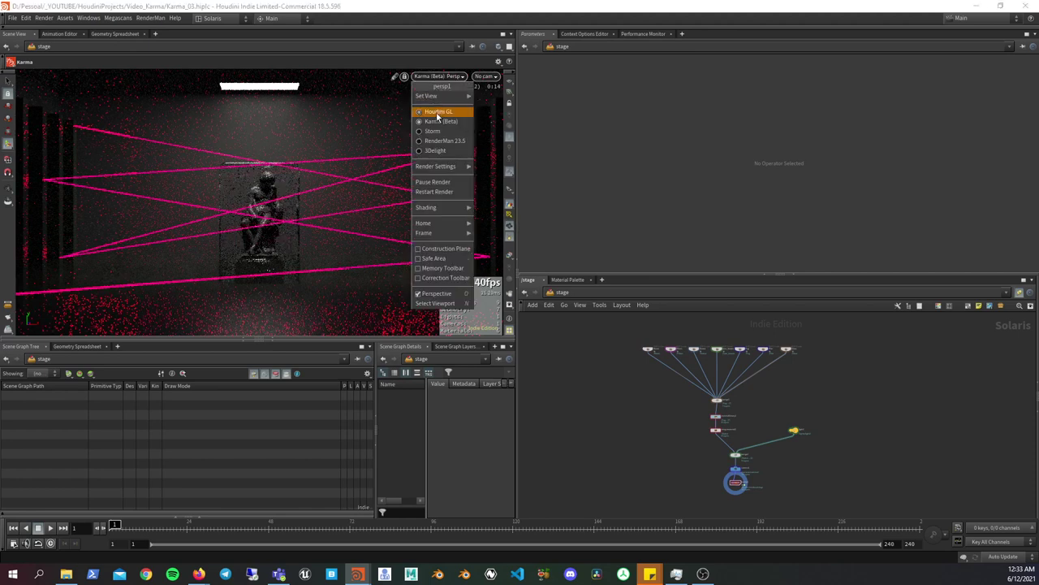
click(437, 112)
click(218, 20)
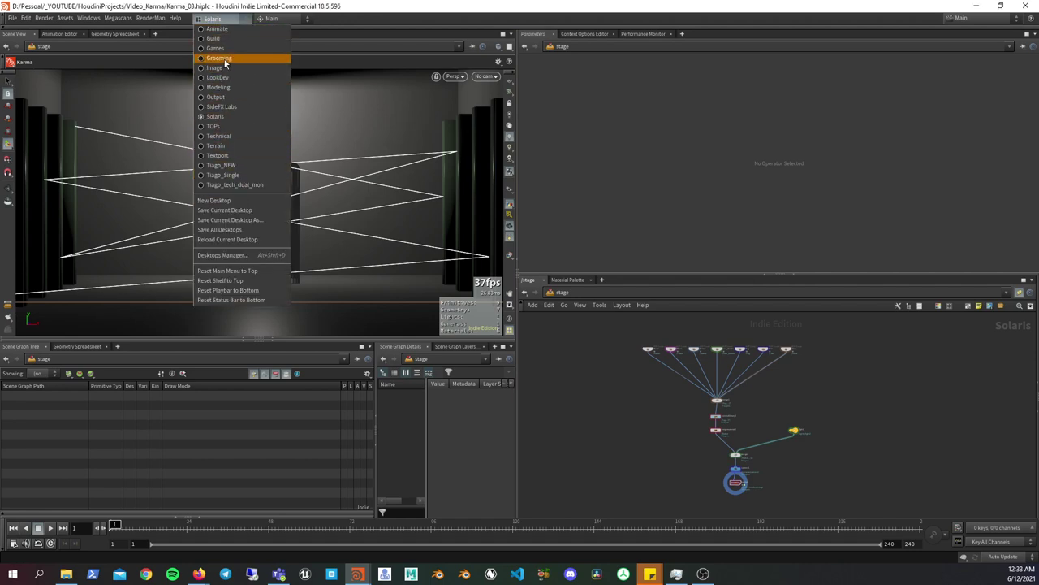
click(220, 19)
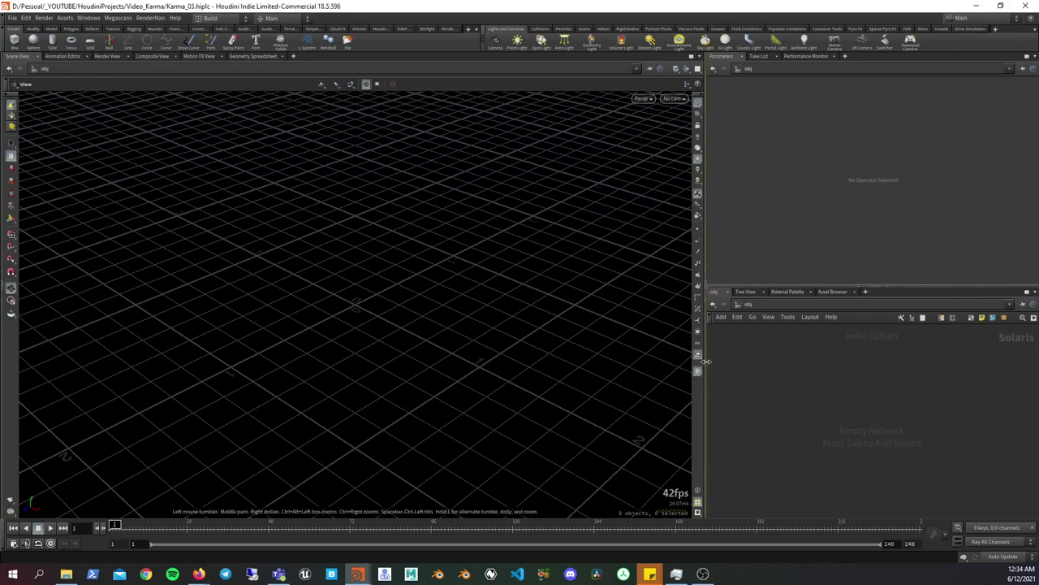
- Widen the side panels in the Build desktop, then return to the Solaris desktop
drag(709, 359, 517, 360)
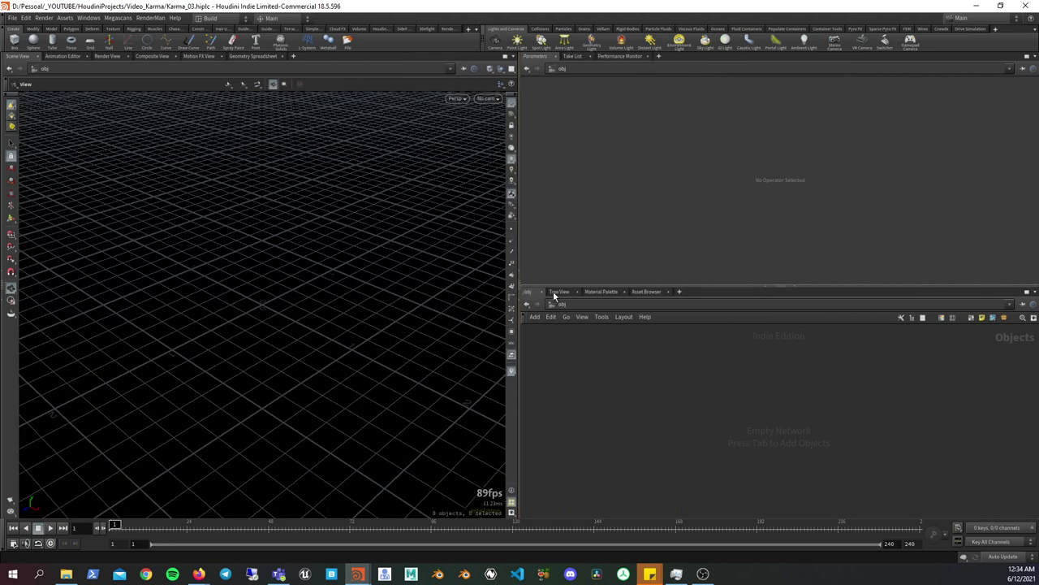
drag(557, 285, 557, 287)
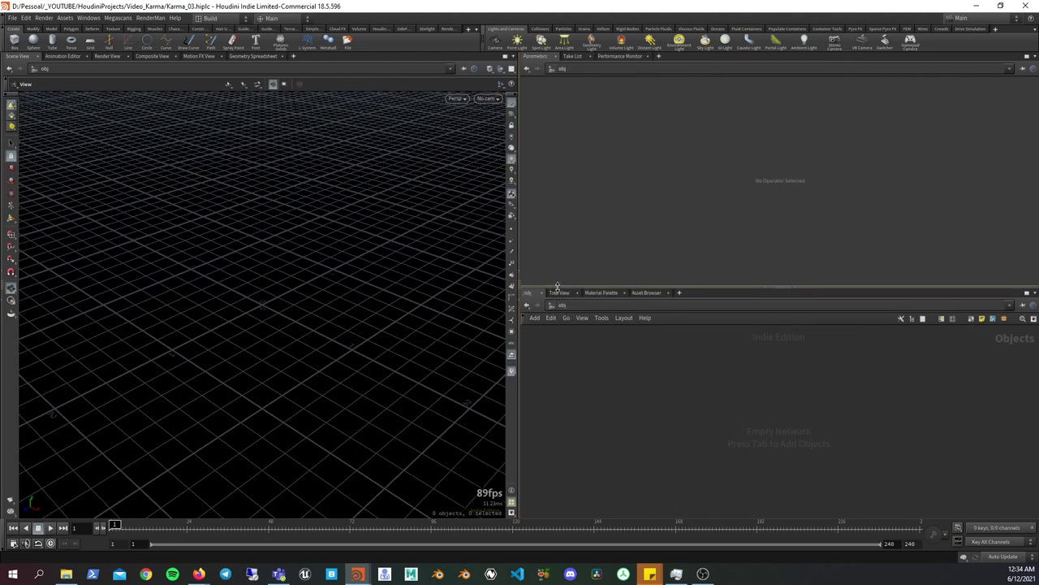
click(213, 20)
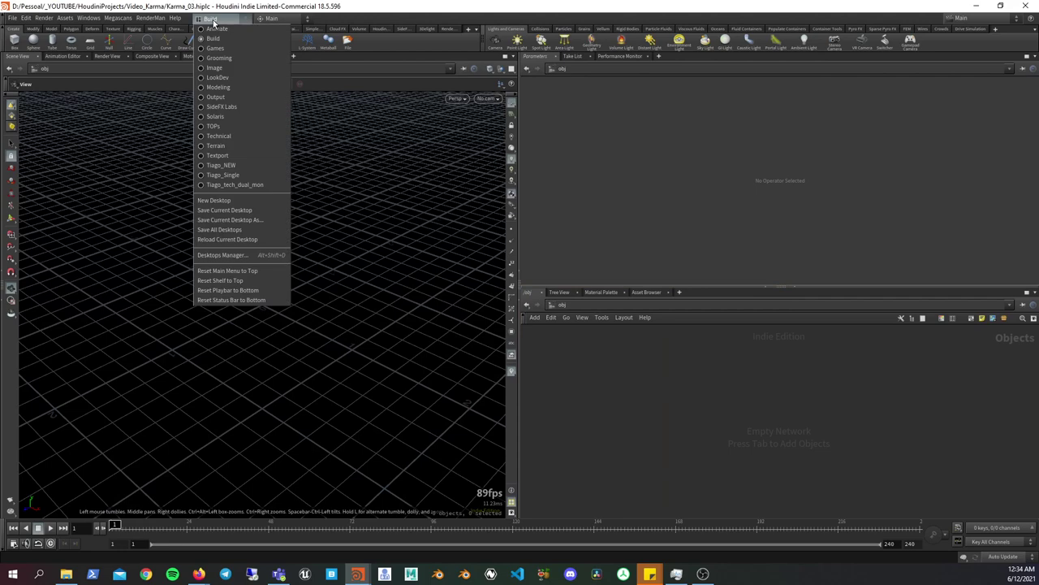
click(230, 136)
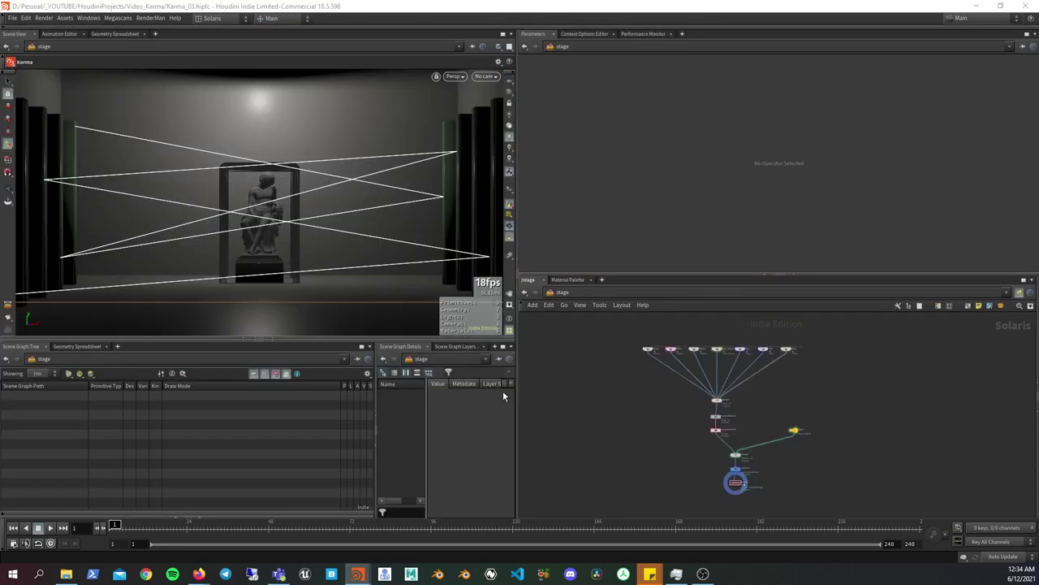
- Enable the LOP Lights and Cameras shelf and zoom the network onto the top node row
click(346, 28)
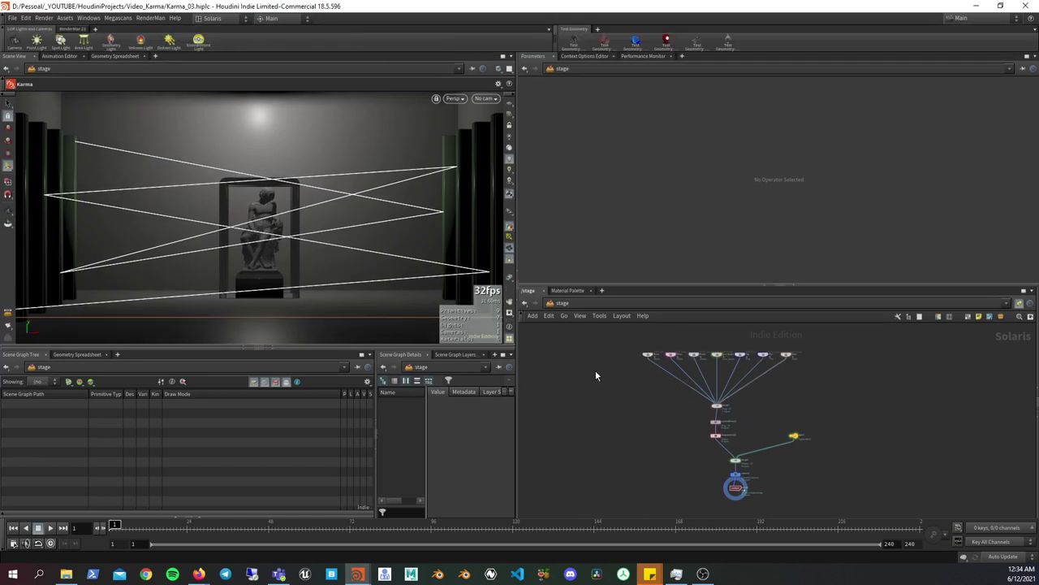
scroll(598, 368, up, 2)
scroll(609, 389, up, 3)
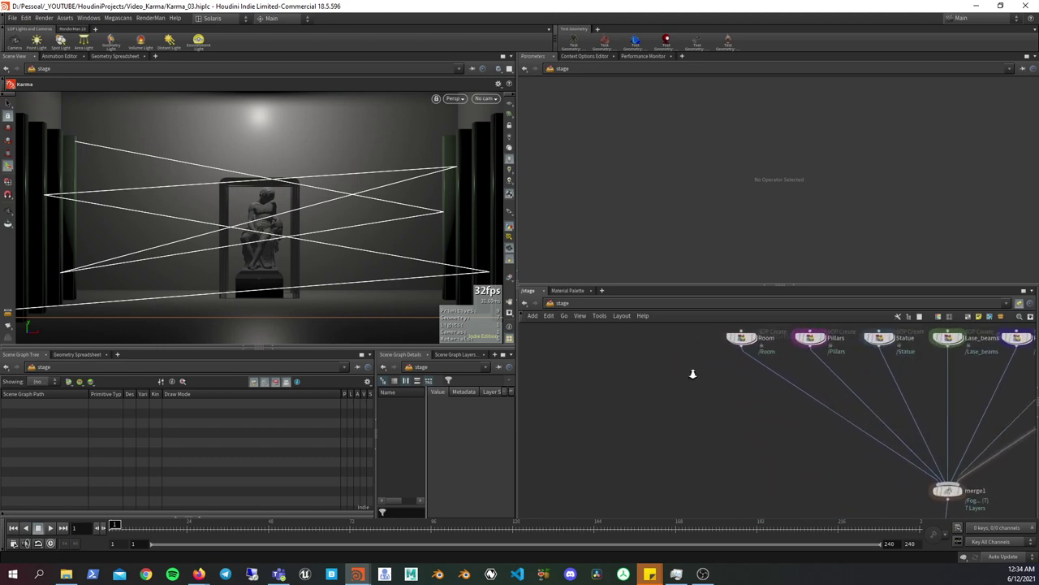
scroll(622, 410, up, 2)
scroll(626, 420, up, 2)
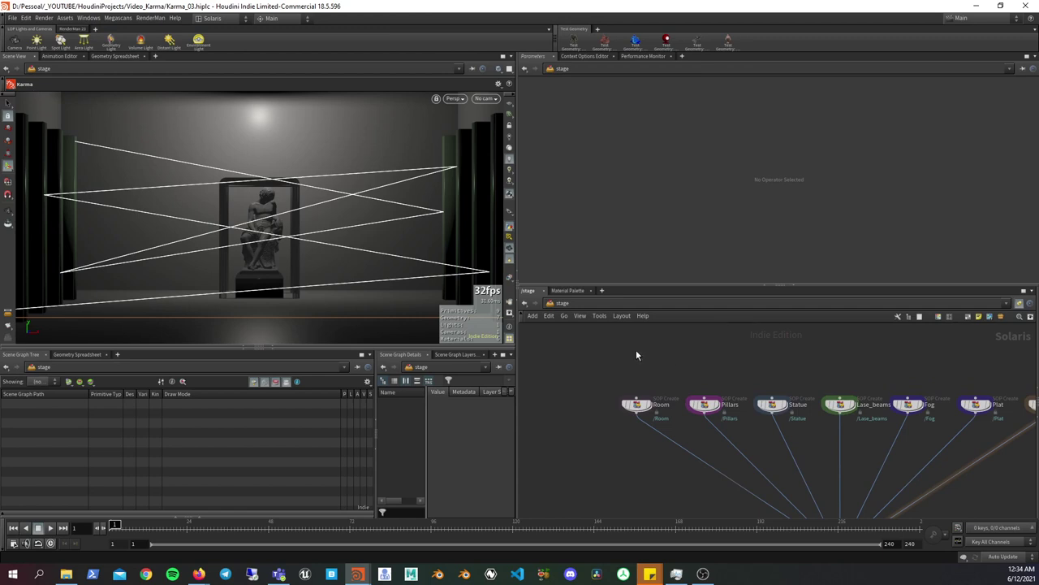
mouse_move(632, 356)
middle_down()
mouse_move(610, 360)
mouse_move(605, 373)
middle_up()
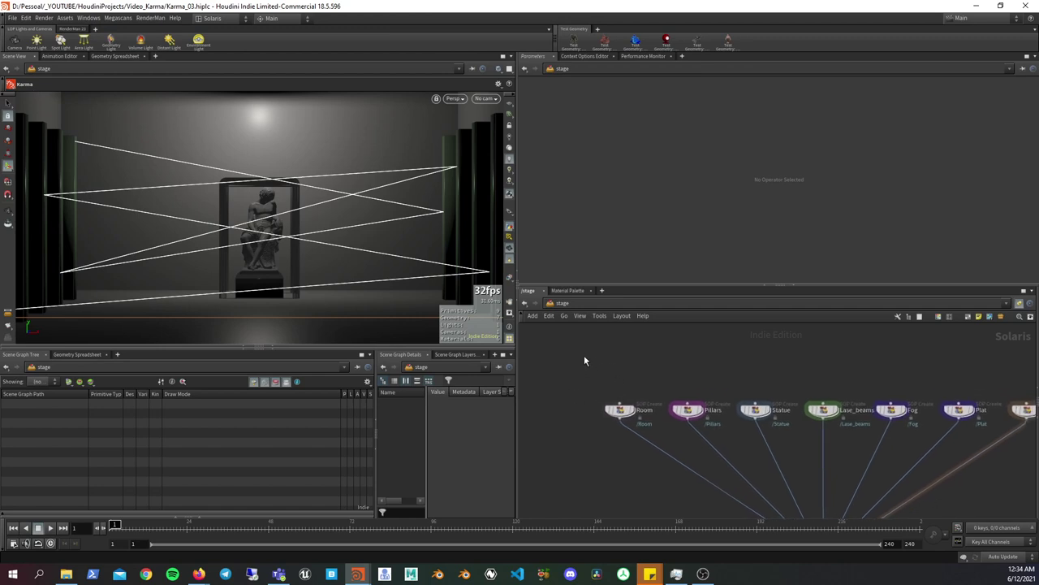
- Search the node menu for 'sop', then close it without adding anything
key(Tab)
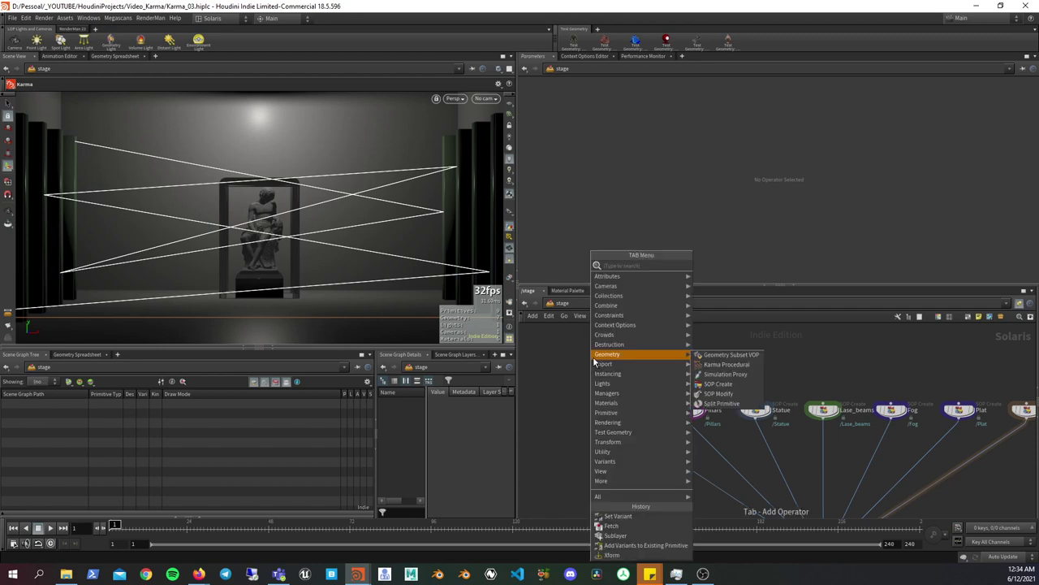
text(sop)
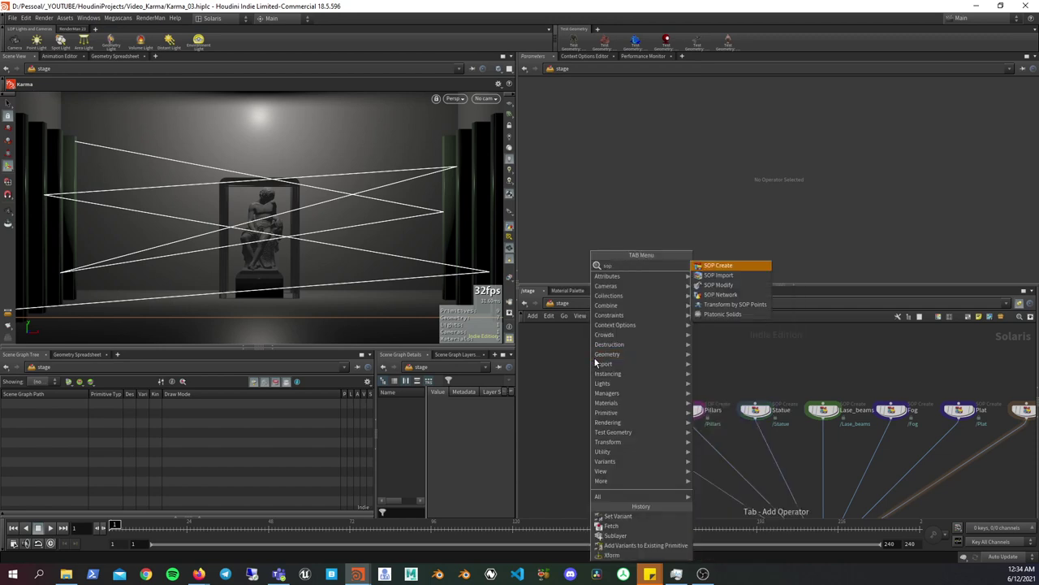
key(Escape)
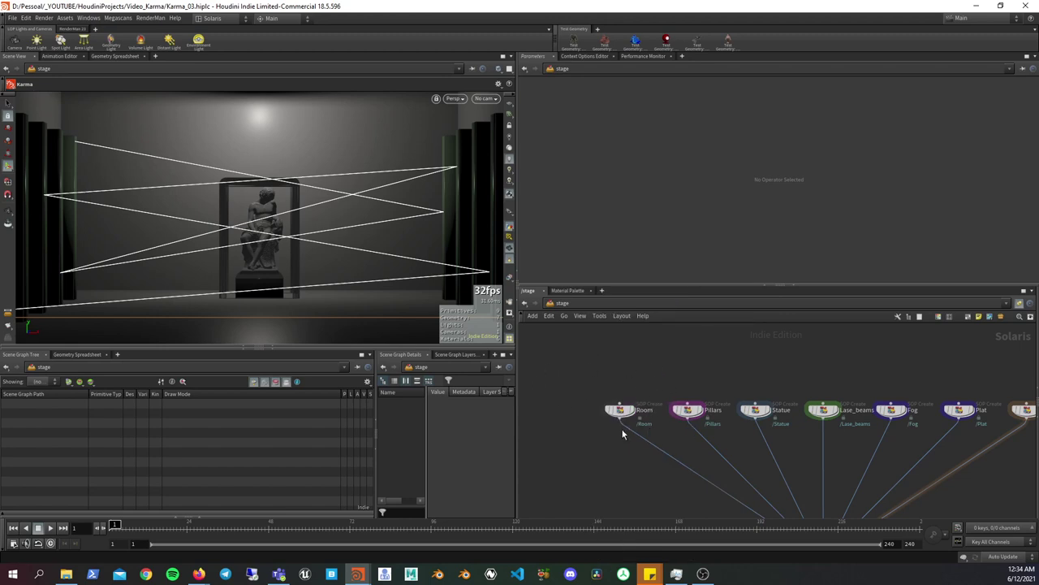
- Display Room, Pillars, Statue and Lase_beams one at a time, orbiting to inspect them
click(636, 414)
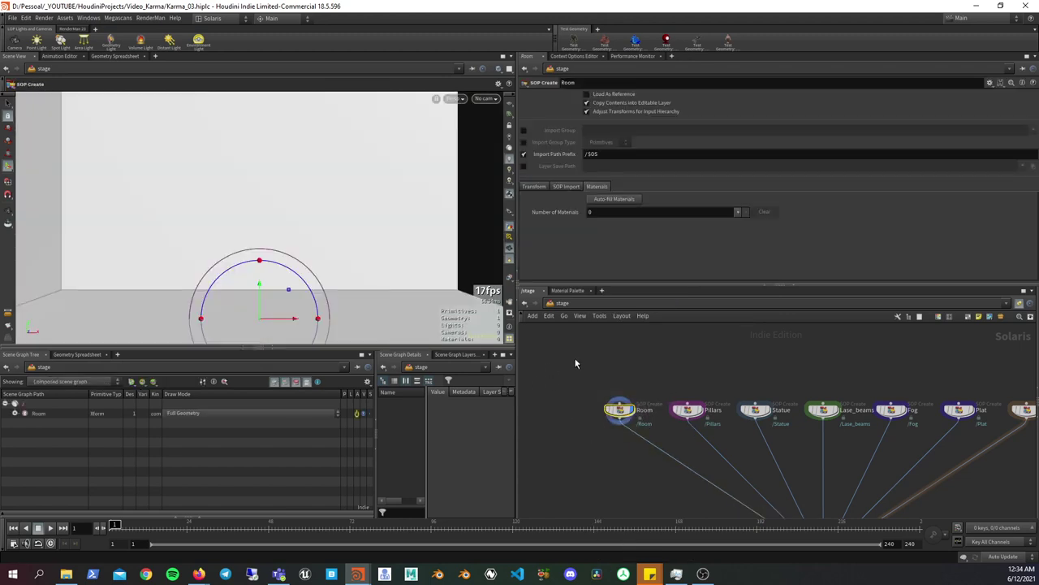
mouse_move(439, 192)
mouse_down()
mouse_move(365, 190)
mouse_move(398, 209)
mouse_move(395, 241)
mouse_move(315, 211)
mouse_move(337, 225)
mouse_move(390, 227)
mouse_move(337, 241)
mouse_move(357, 243)
mouse_up()
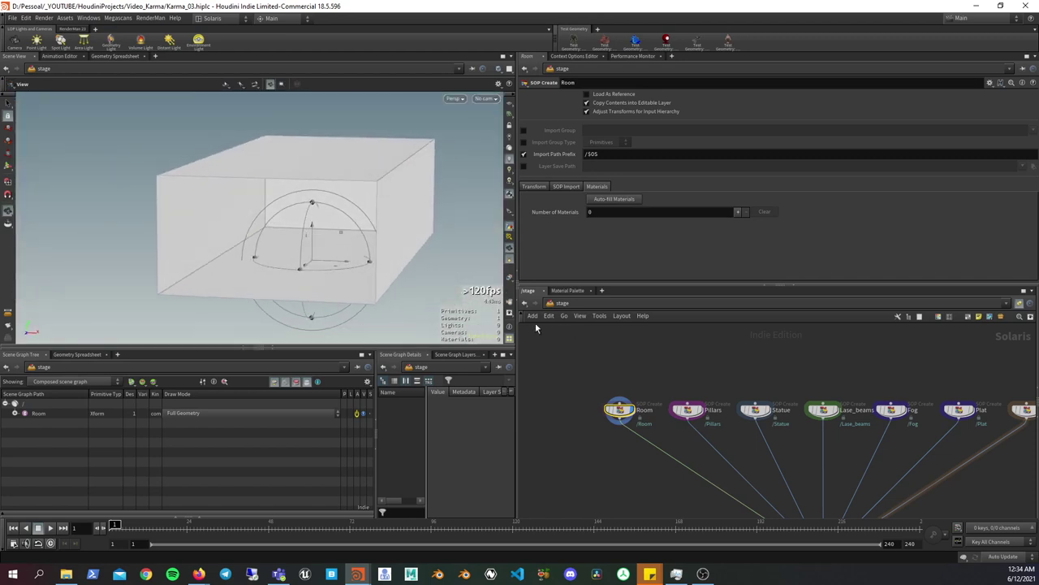
click(682, 409)
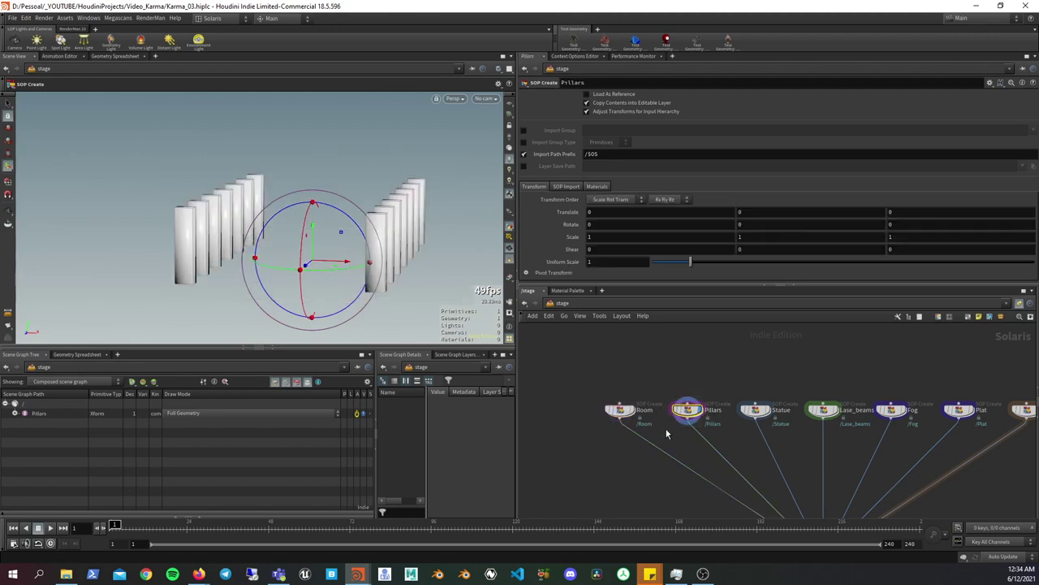
click(755, 410)
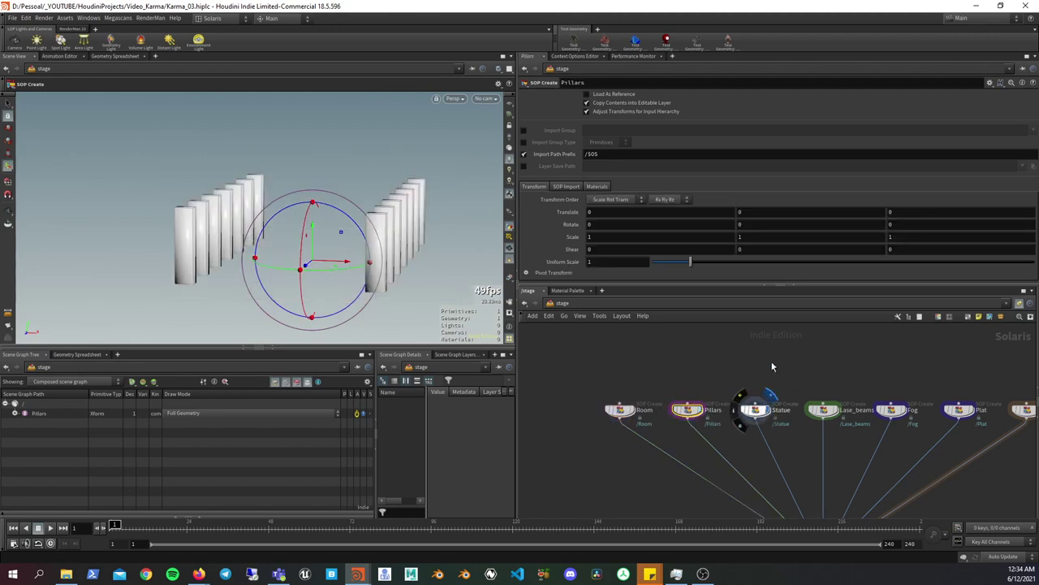
click(841, 414)
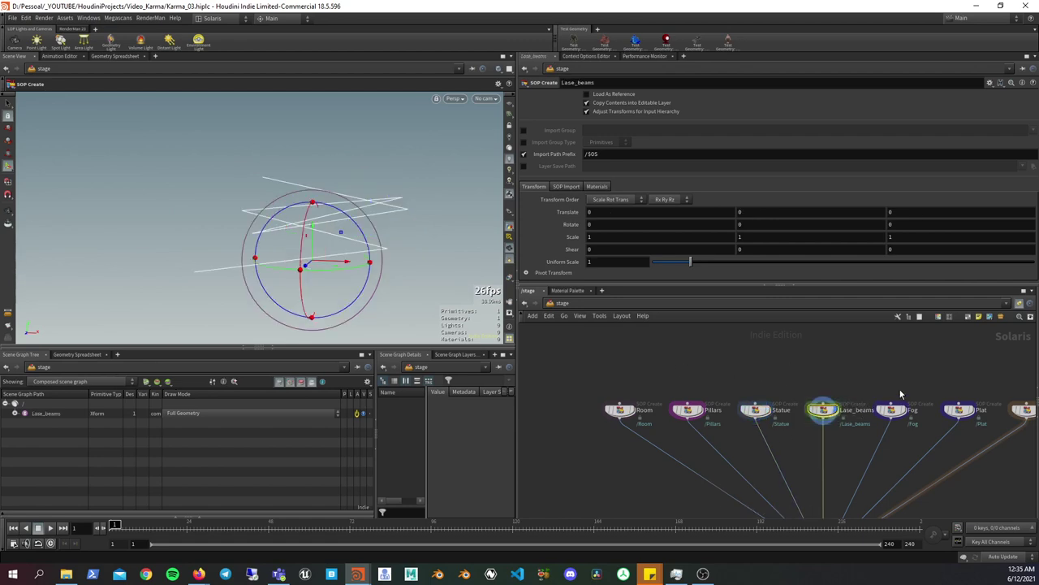
- Display only the Fog box and orbit closer to inspect the flat slab
middle_drag(901, 395, 811, 389)
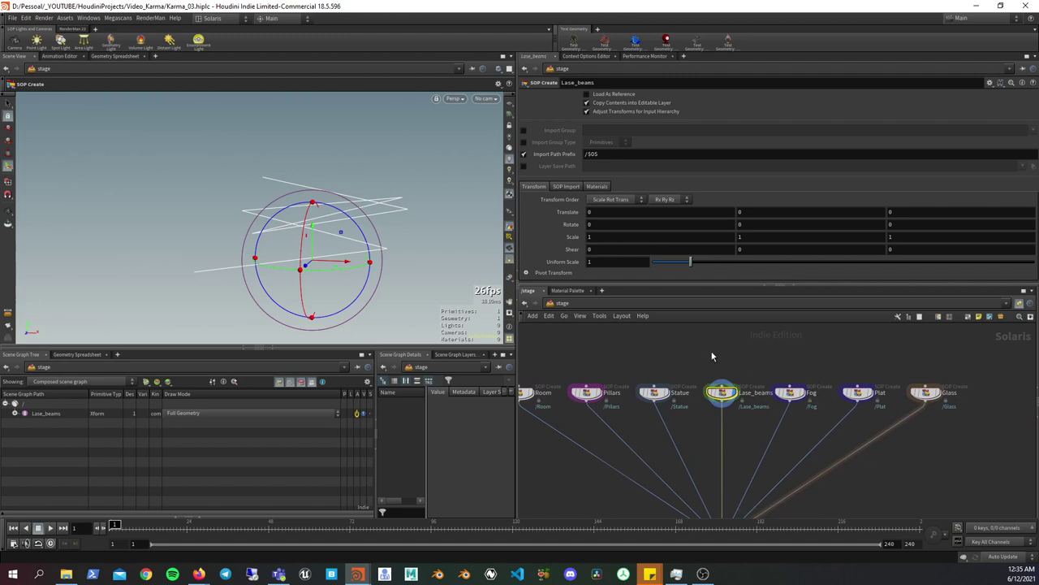
scroll(712, 355, up, 2)
scroll(751, 370, down, 2)
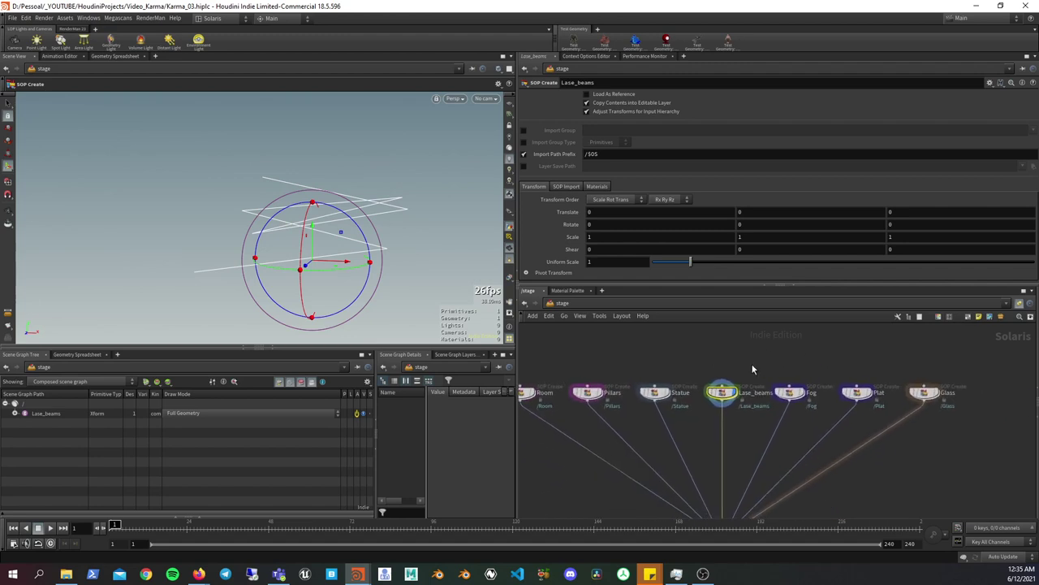
click(804, 396)
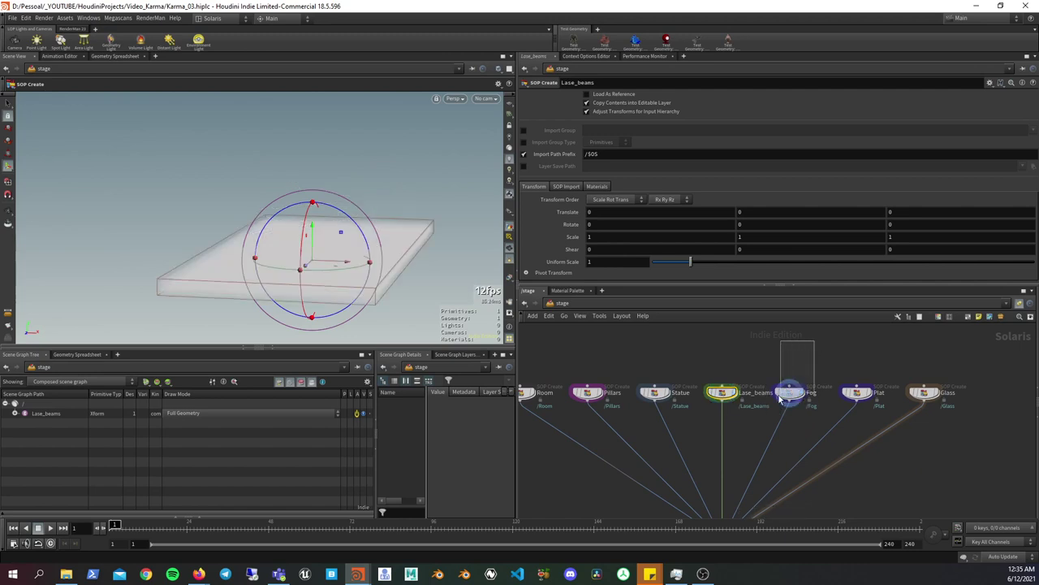
click(790, 393)
drag(289, 292, 288, 293)
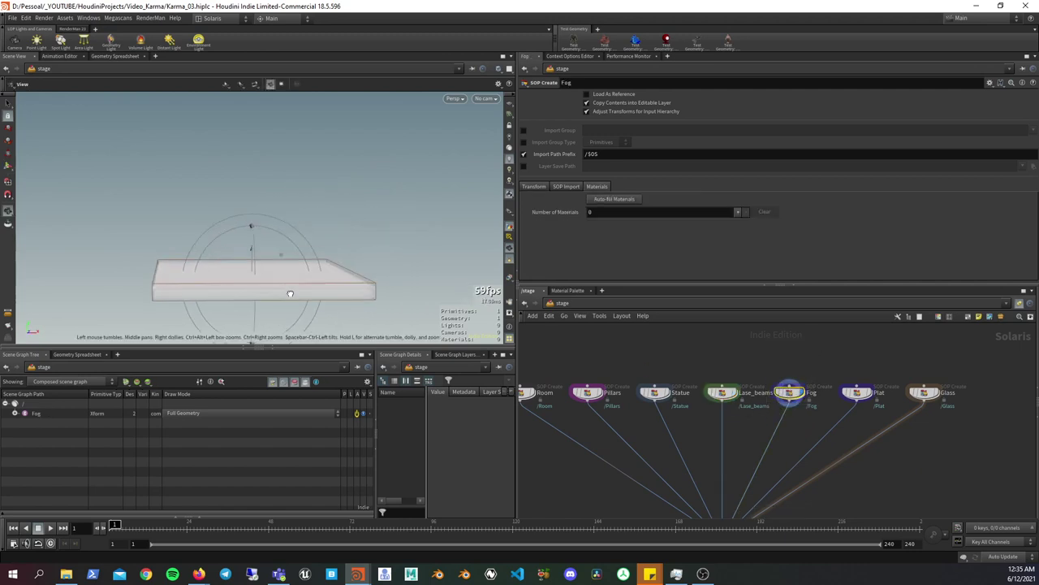
mouse_move(288, 292)
right_down()
mouse_move(500, 258)
mouse_move(371, 281)
right_up()
drag(371, 281, 338, 278)
key(Return)
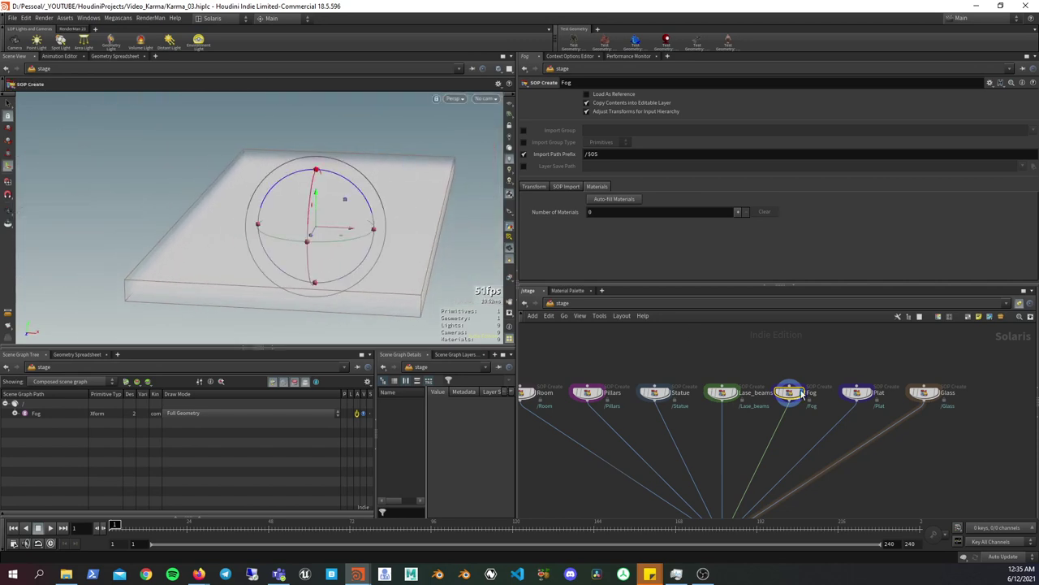
middle_drag(782, 396, 850, 394)
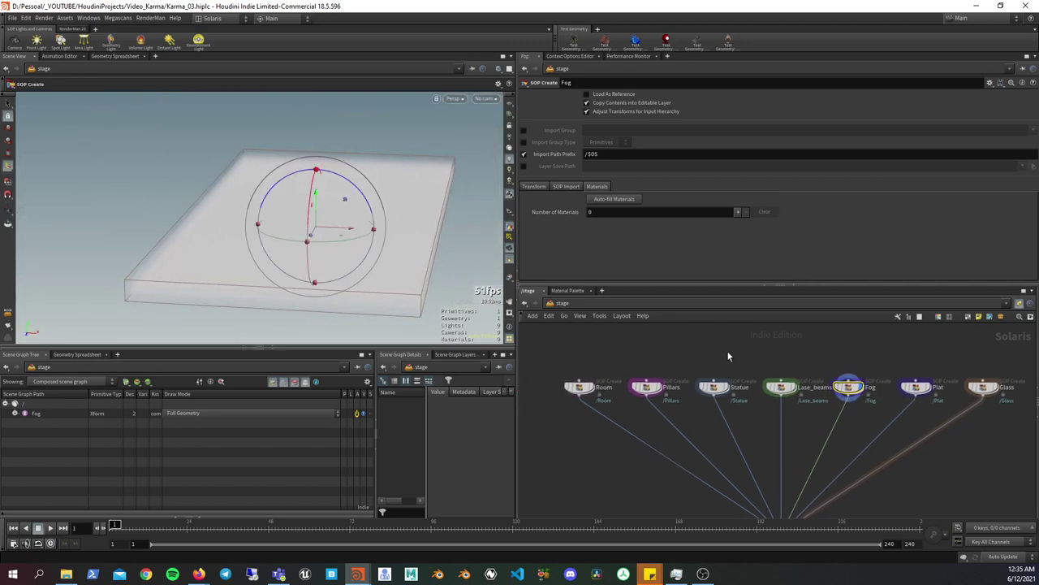
- Inside the Fog node, compare the box1 source shape with the converted fog volume
double_click(849, 388)
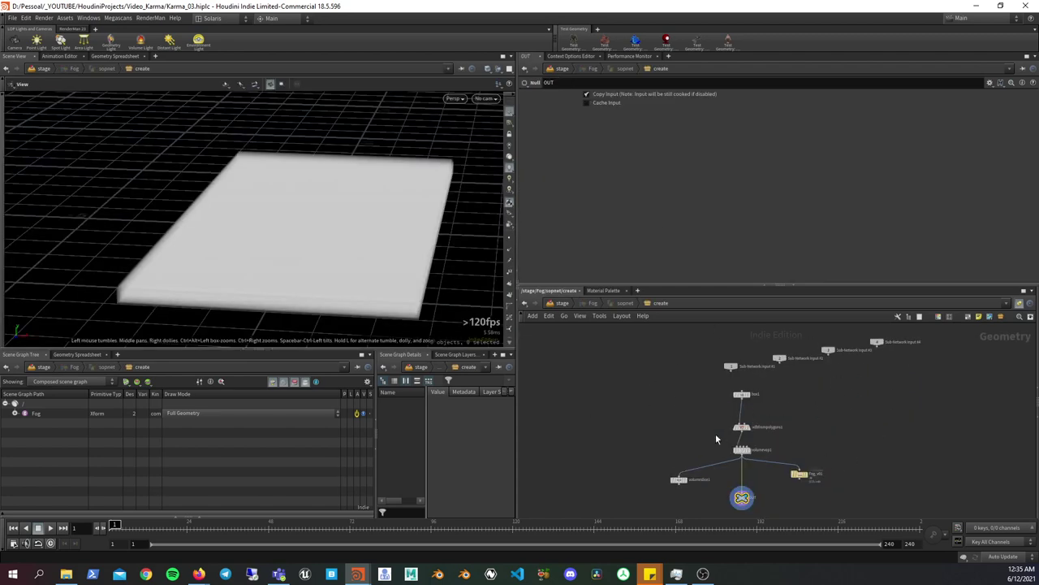
scroll(706, 430, up, 1)
scroll(696, 420, up, 1)
scroll(674, 418, up, 2)
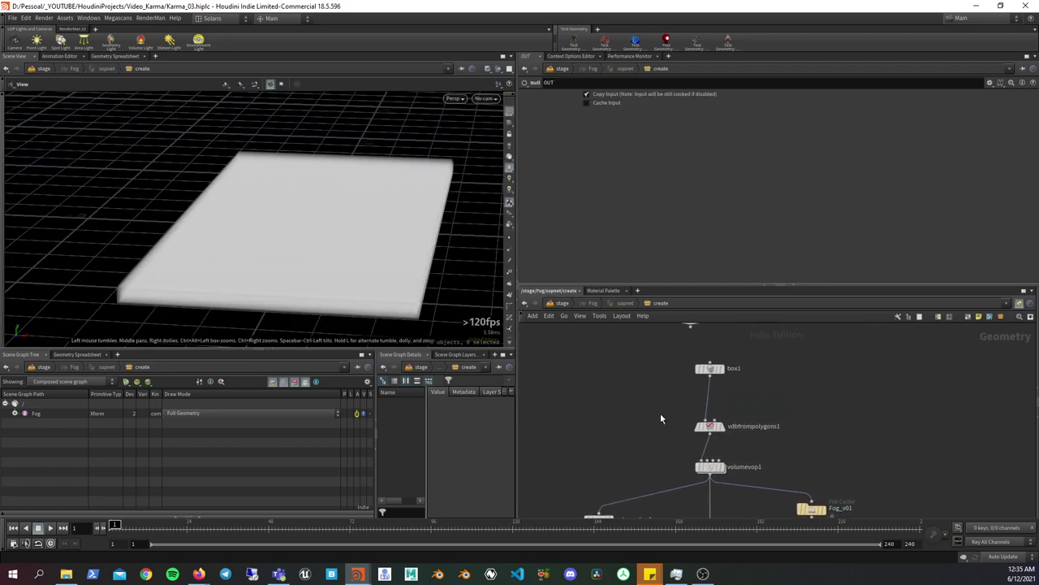
click(711, 369)
mouse_move(791, 385)
middle_down()
mouse_move(793, 332)
mouse_move(795, 395)
middle_up()
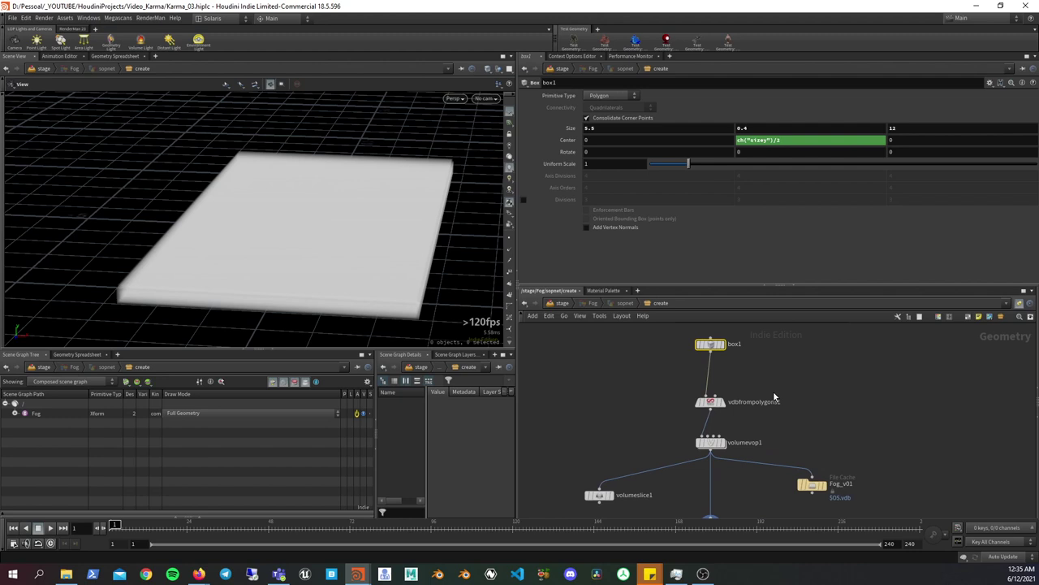
click(728, 351)
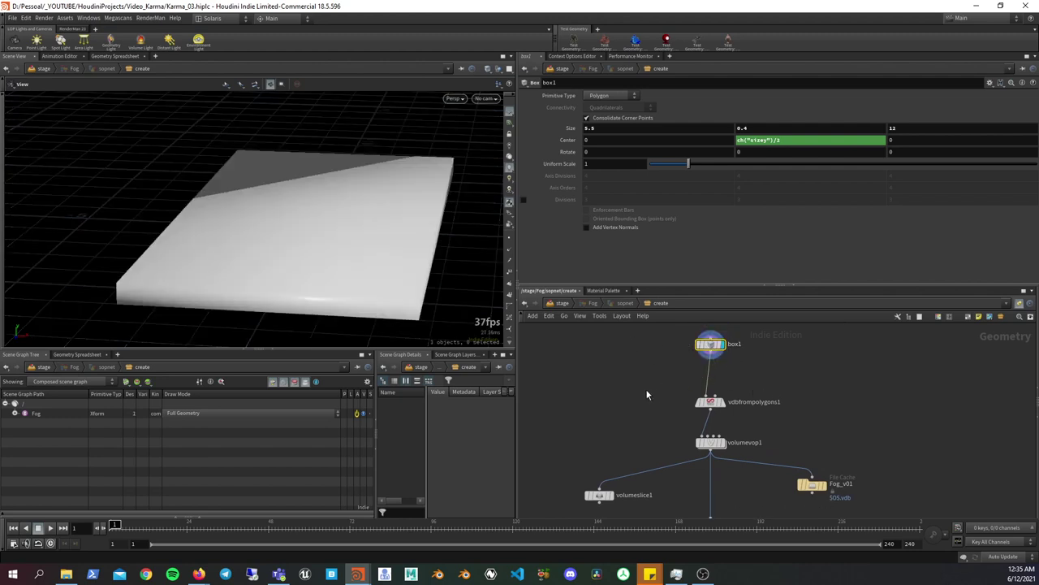
click(703, 403)
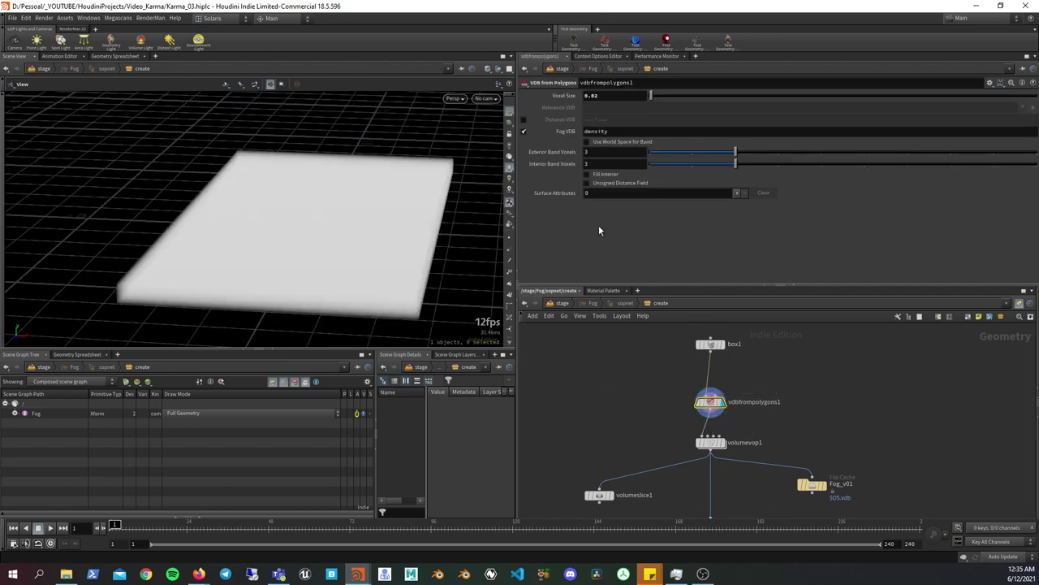
click(710, 343)
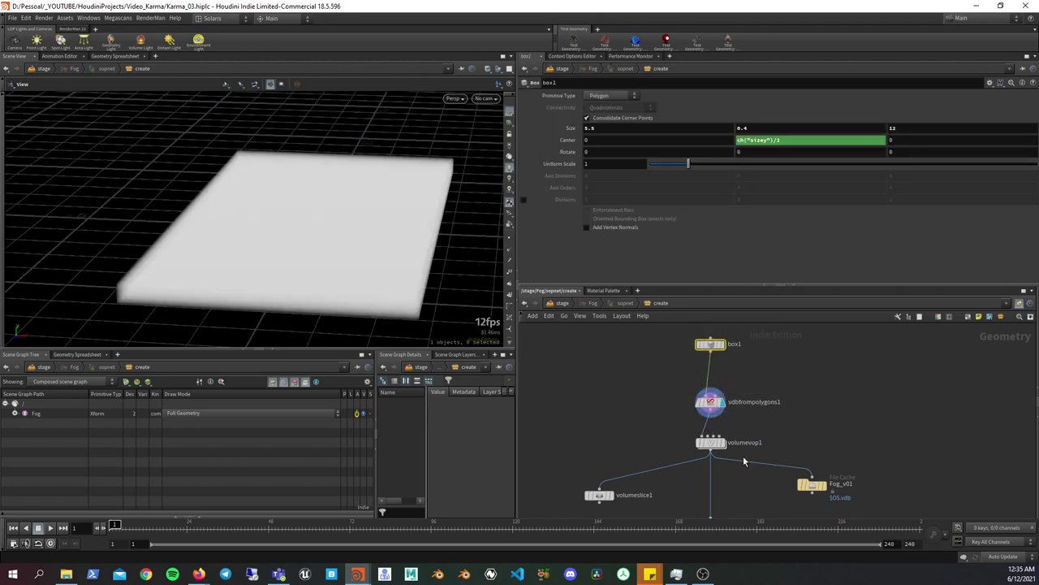
- Display volumevop1 as the fog output, look at its VEX nodes, and go back up
click(725, 449)
click(709, 443)
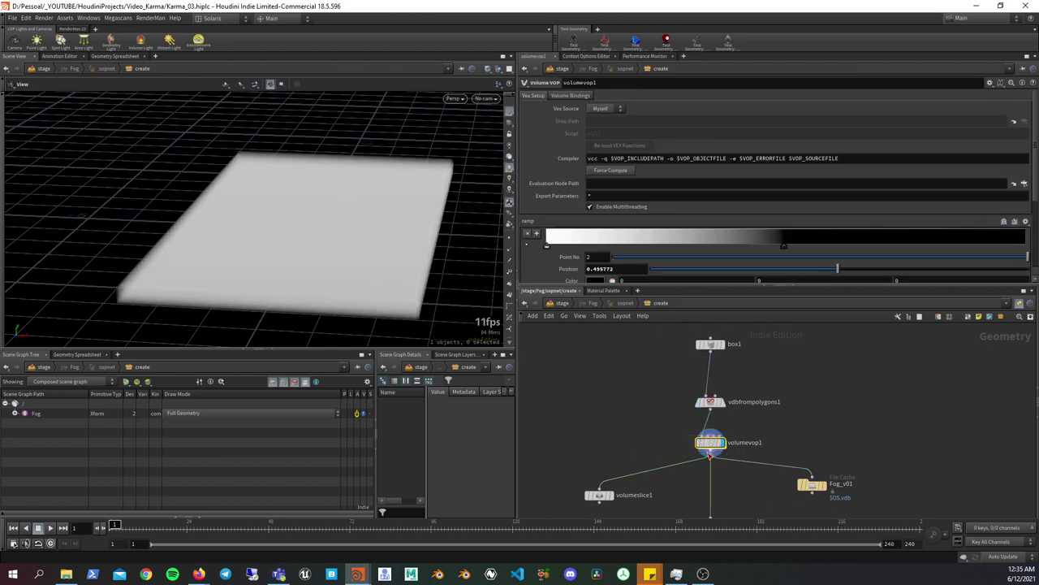
double_click(718, 442)
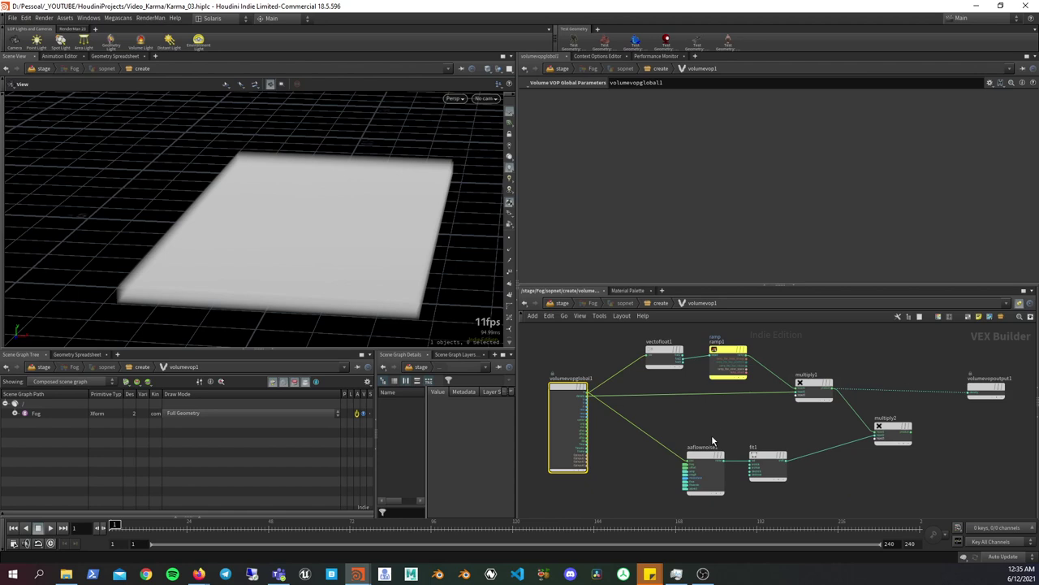
key(u)
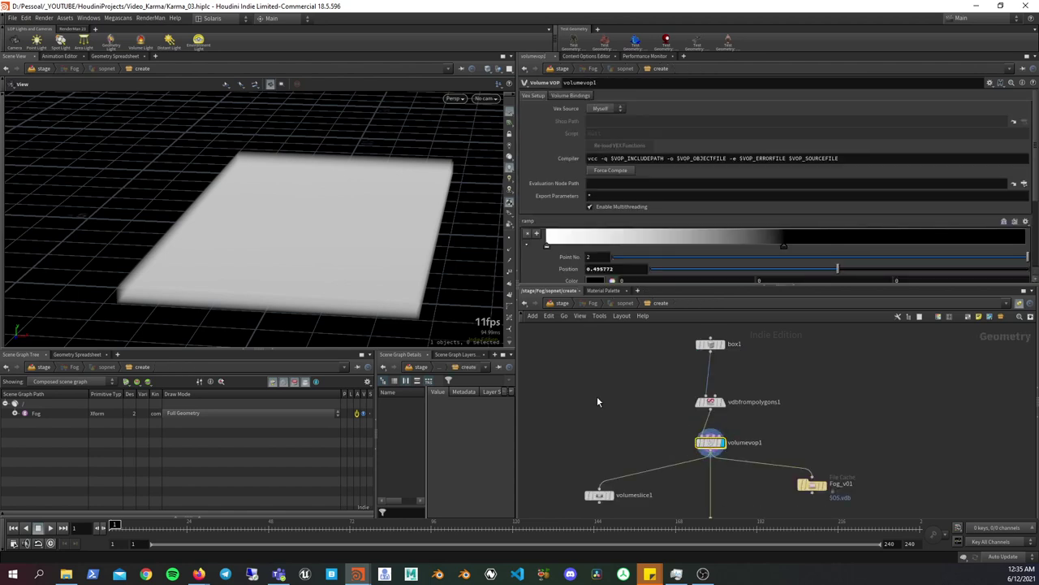
click(608, 405)
- Back at the stage level, display the Plat box, then frame and orbit around it
key(u)
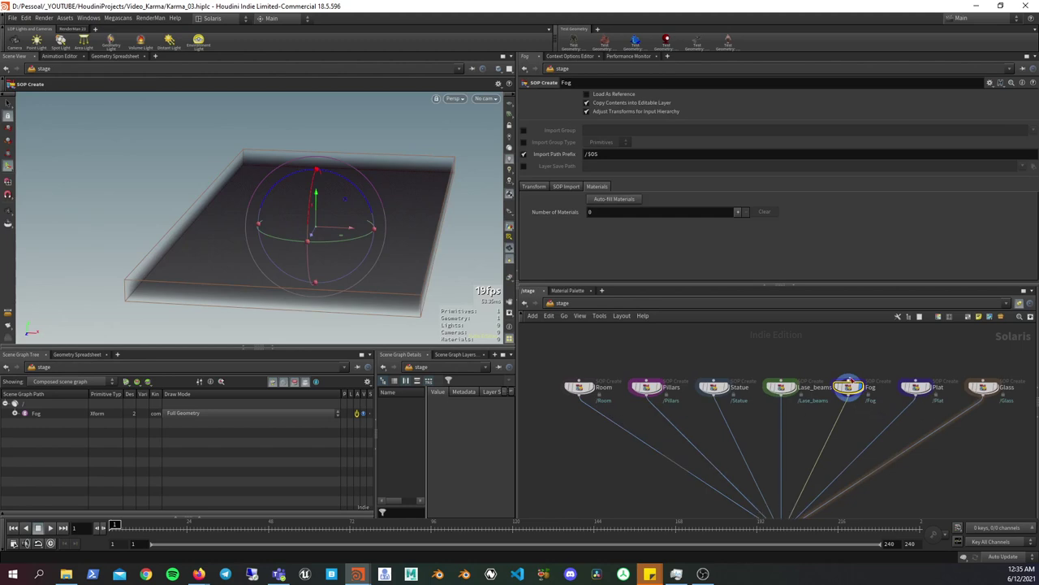
middle_drag(908, 387, 813, 384)
click(839, 395)
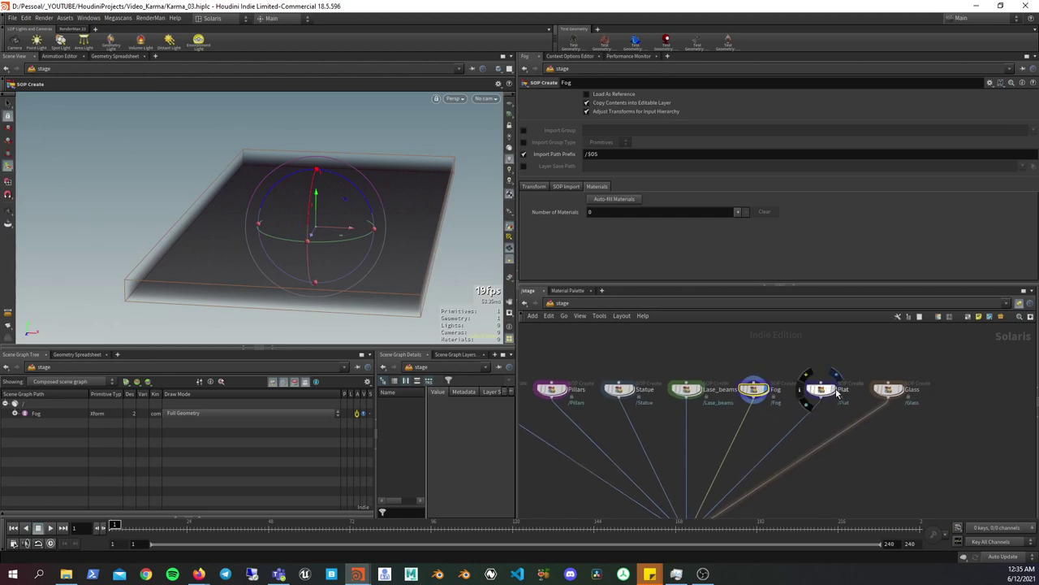
key(f)
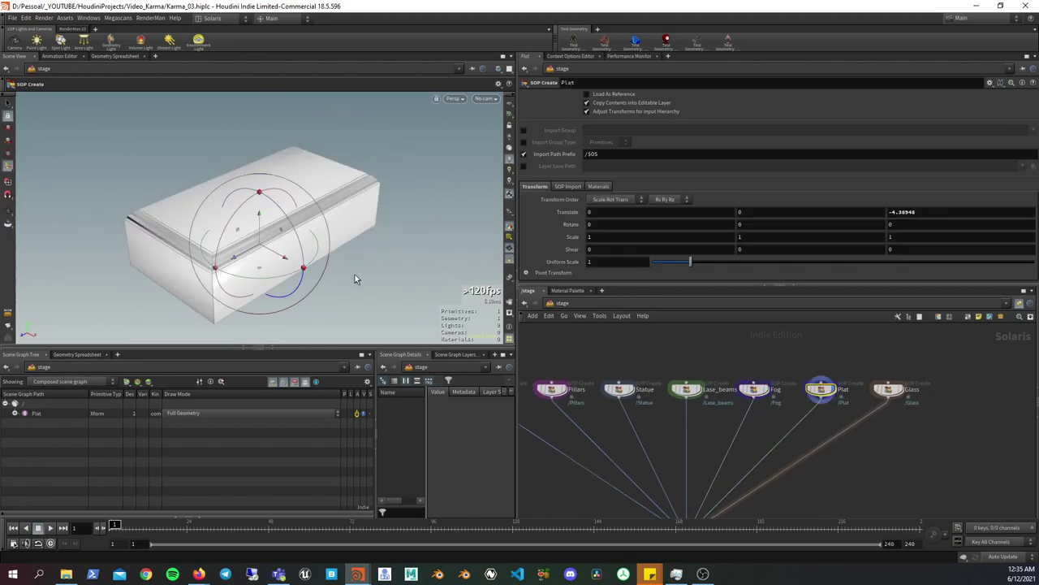
drag(355, 275, 411, 173)
scroll(411, 173, up, 5)
scroll(411, 173, down, 5)
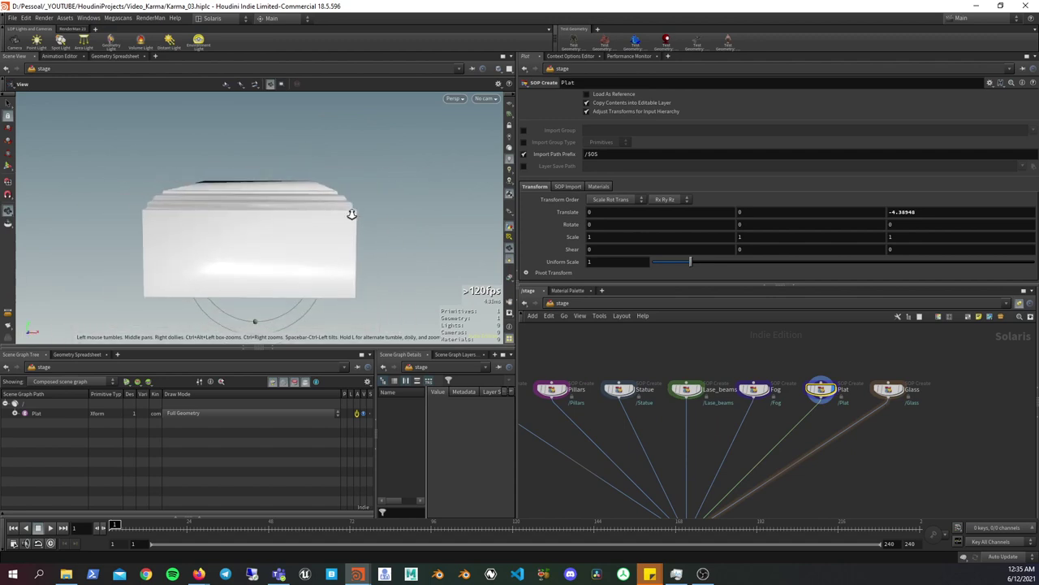
drag(350, 211, 383, 255)
key(Return)
- Display only the Statue and orbit out to see the whole seated figure
middle_drag(635, 379, 672, 366)
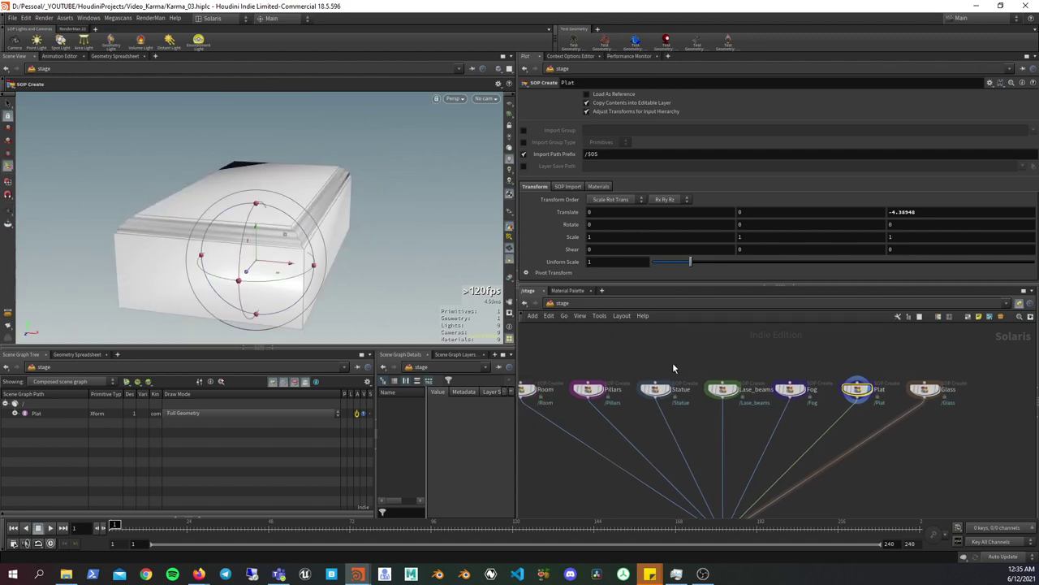
click(654, 389)
key(Escape)
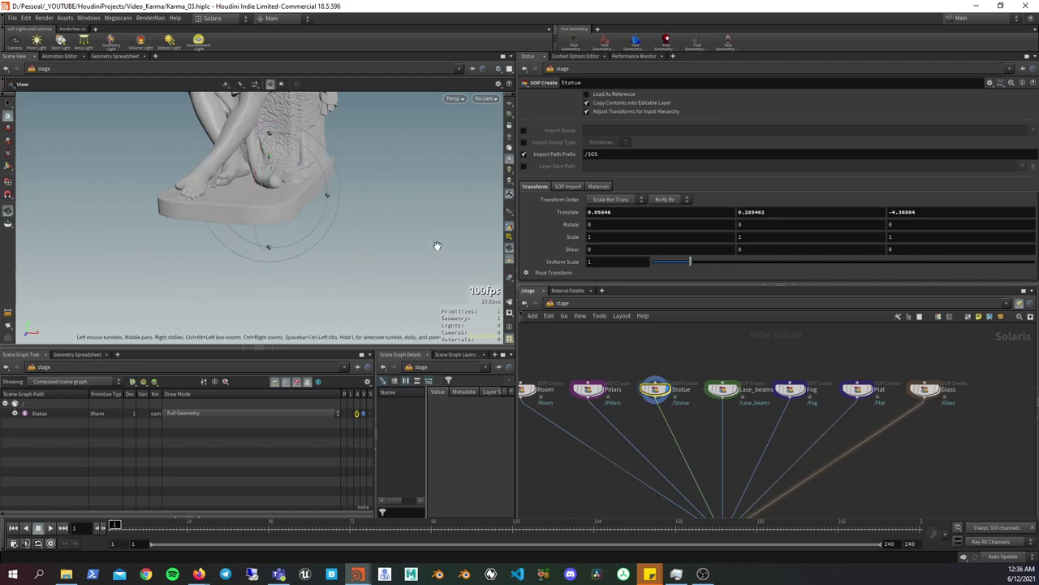
mouse_move(406, 211)
mouse_down()
mouse_move(467, 263)
mouse_move(651, 358)
mouse_up()
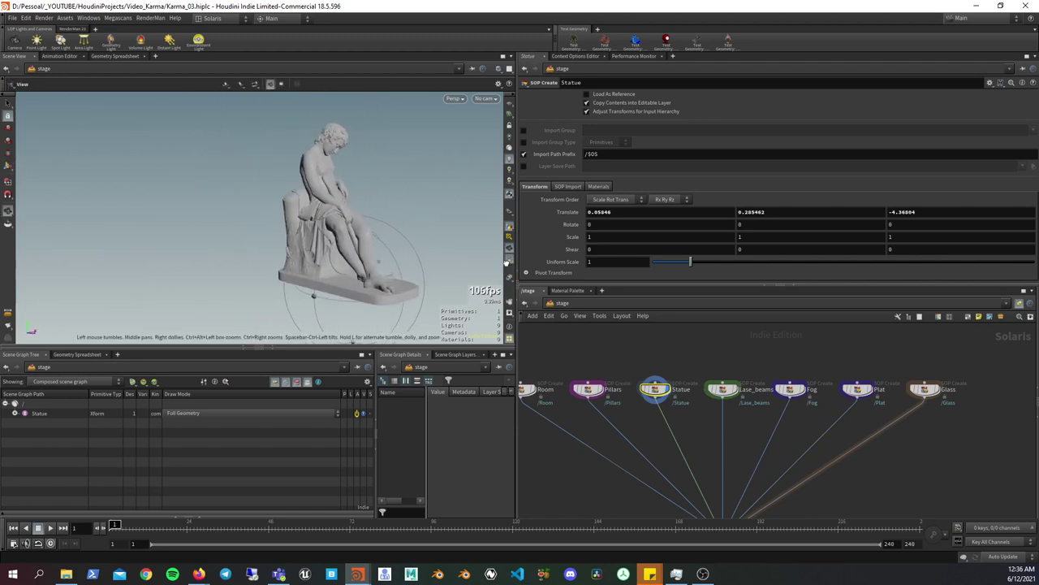
click(655, 389)
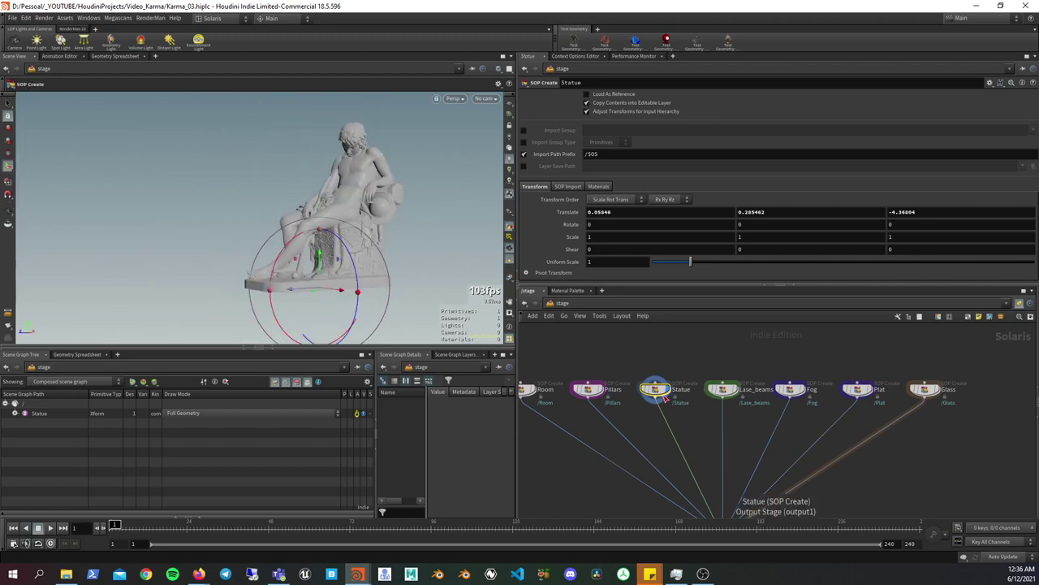
double_click(657, 390)
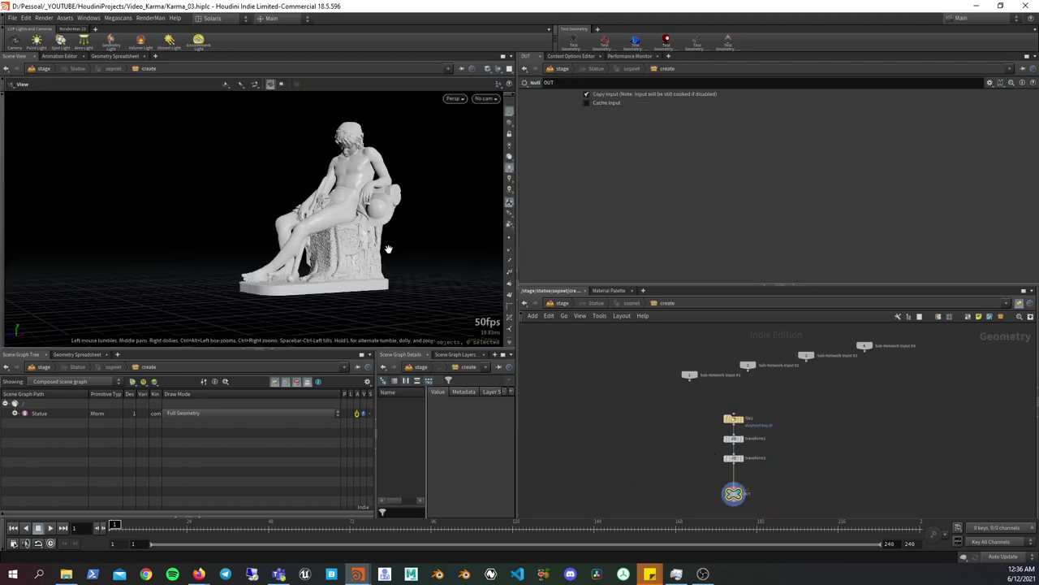
mouse_move(388, 248)
mouse_down()
mouse_move(480, 248)
mouse_move(476, 290)
mouse_up()
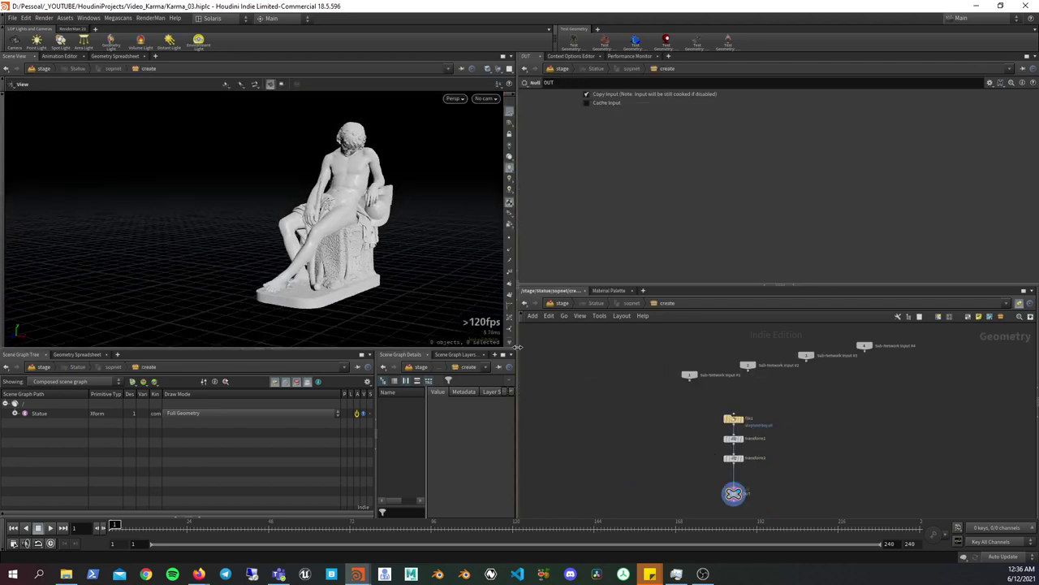
mouse_move(398, 272)
mouse_down()
mouse_move(436, 278)
mouse_move(425, 271)
mouse_up()
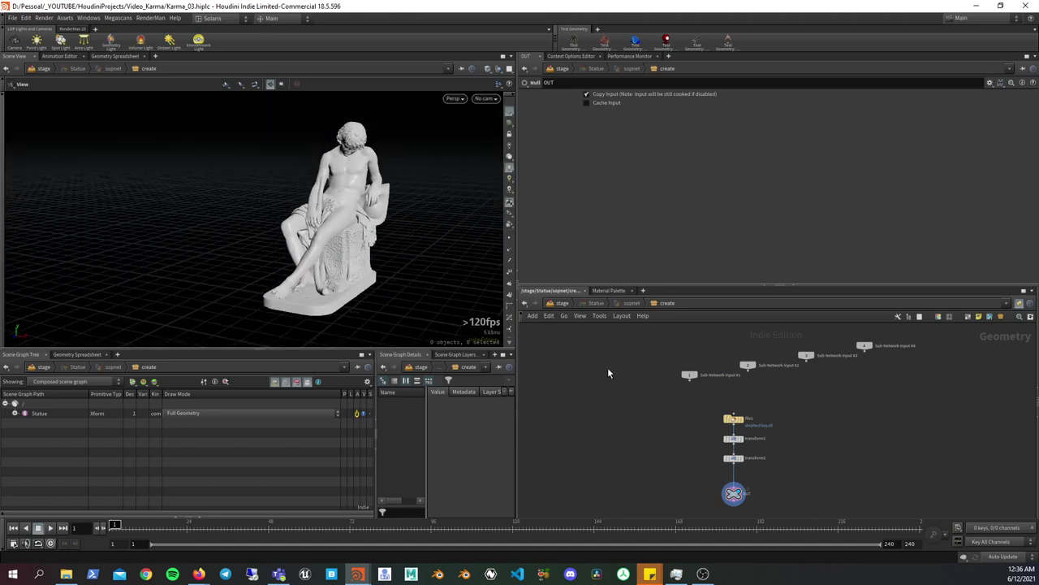
mouse_move(390, 248)
mouse_down()
mouse_move(420, 240)
mouse_move(385, 209)
mouse_move(339, 259)
mouse_move(382, 236)
mouse_up()
click(457, 99)
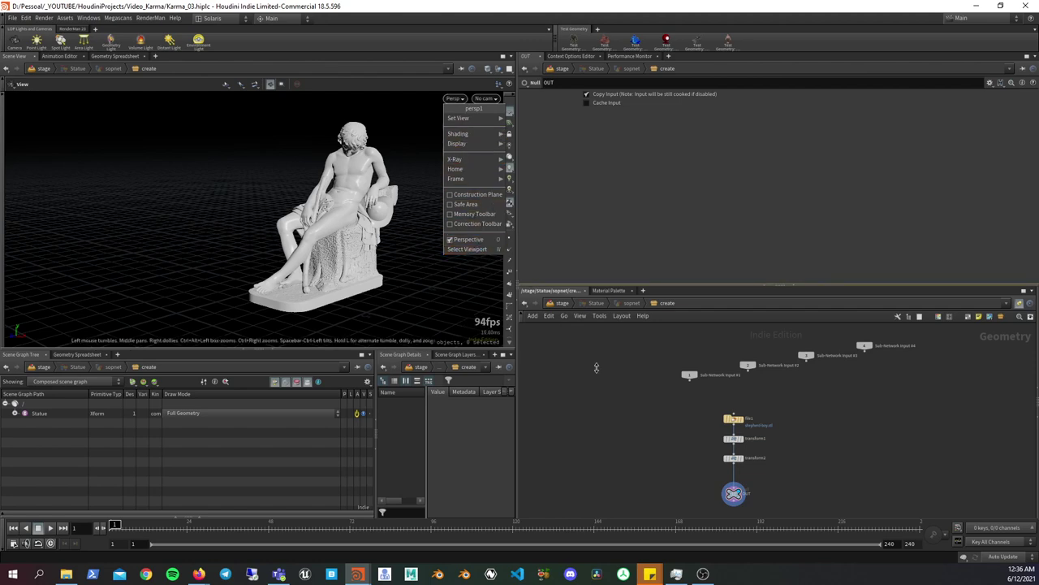
click(631, 406)
key(u)
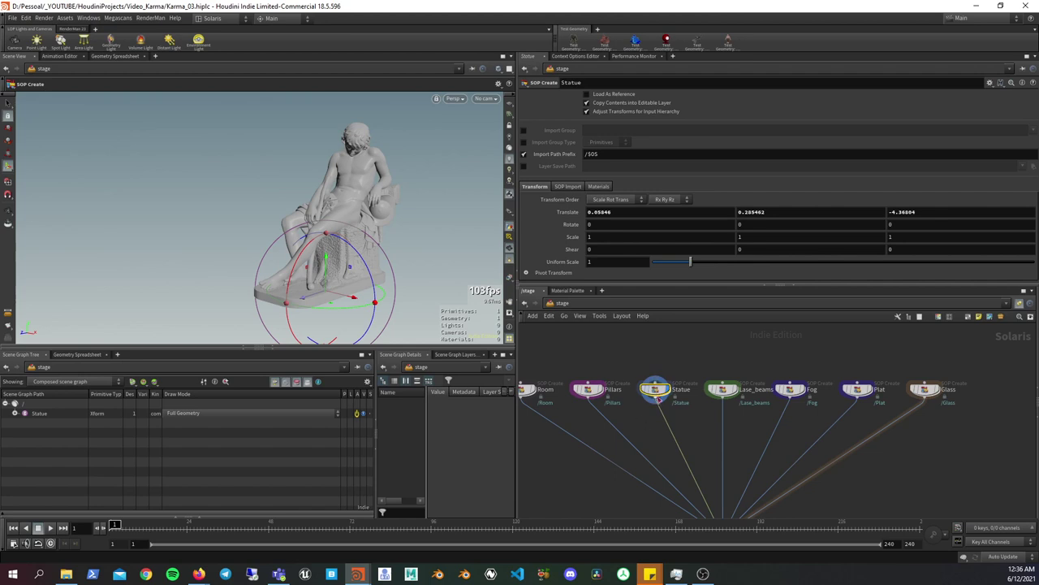
- Zoom the network editor until merge1 shows and fine-tune the viewport pane divider
scroll(683, 347, down, 2)
scroll(678, 353, up, 1)
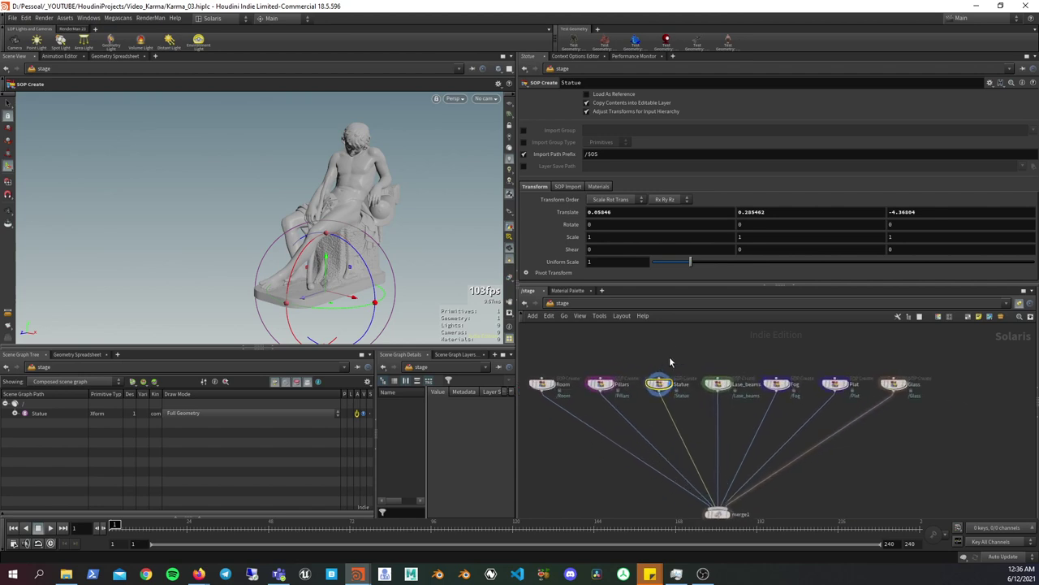
drag(511, 335, 524, 336)
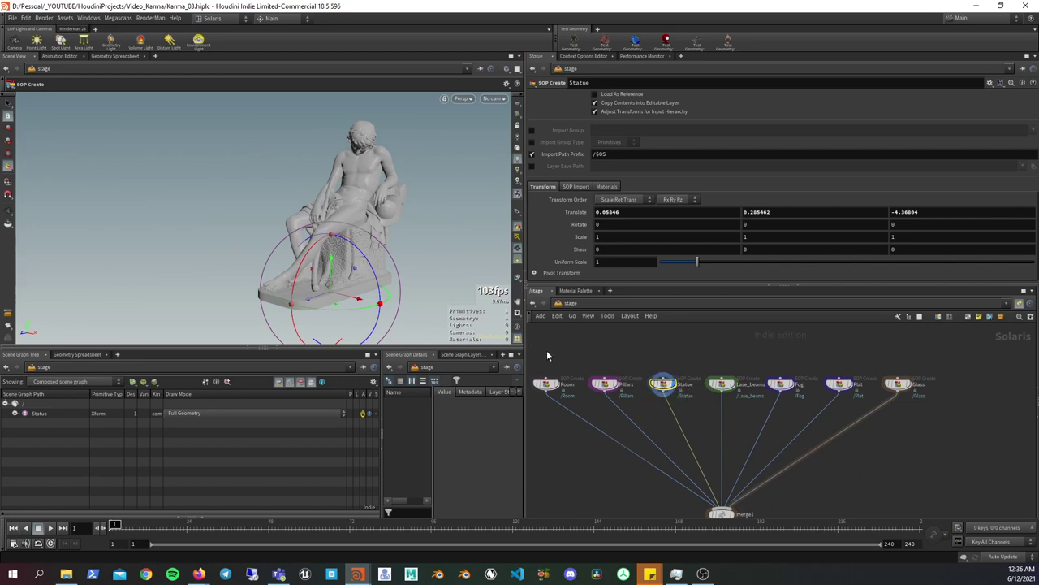
drag(528, 347, 523, 348)
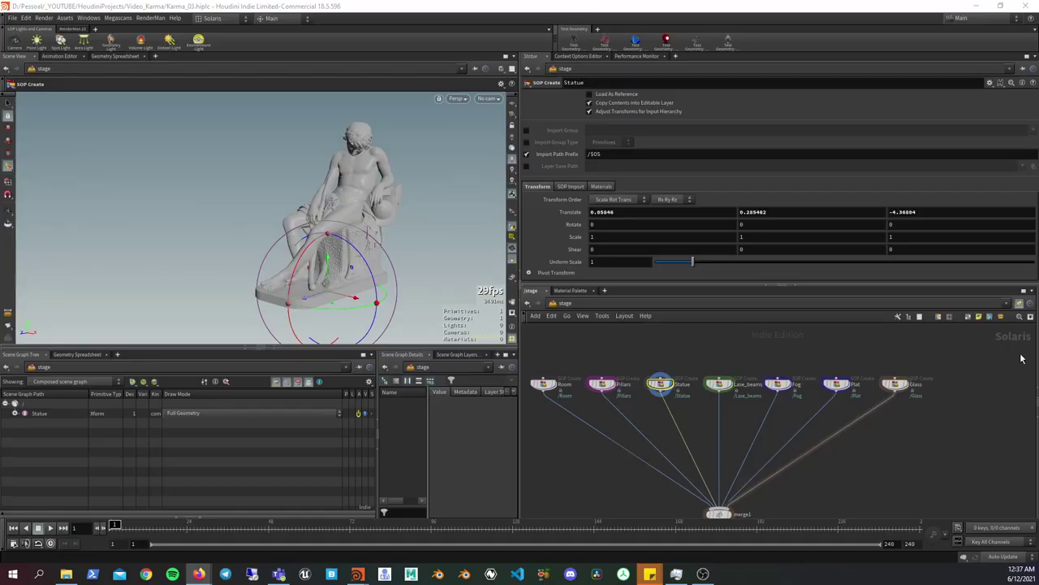
click(690, 372)
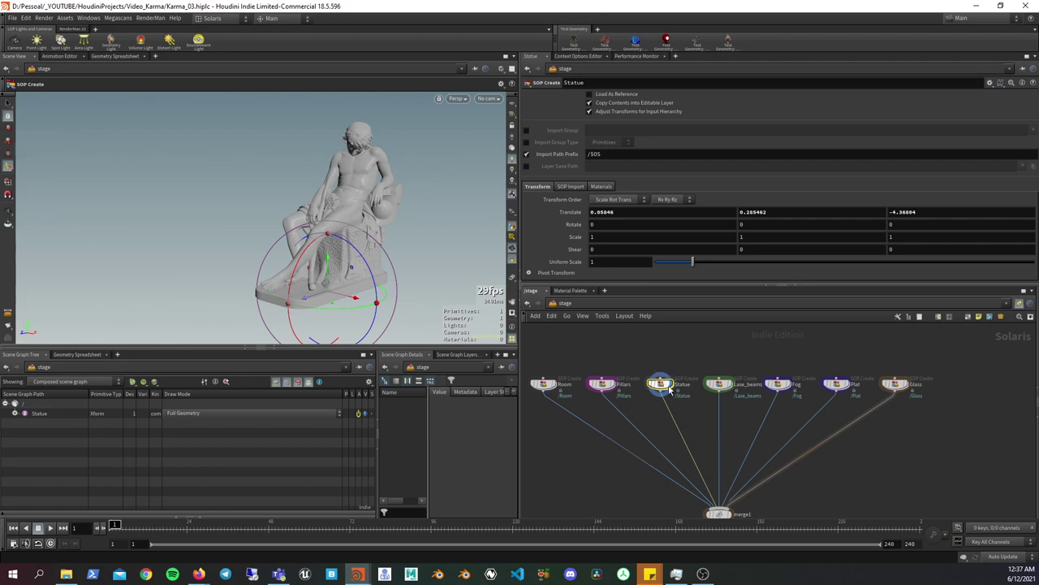
double_click(663, 385)
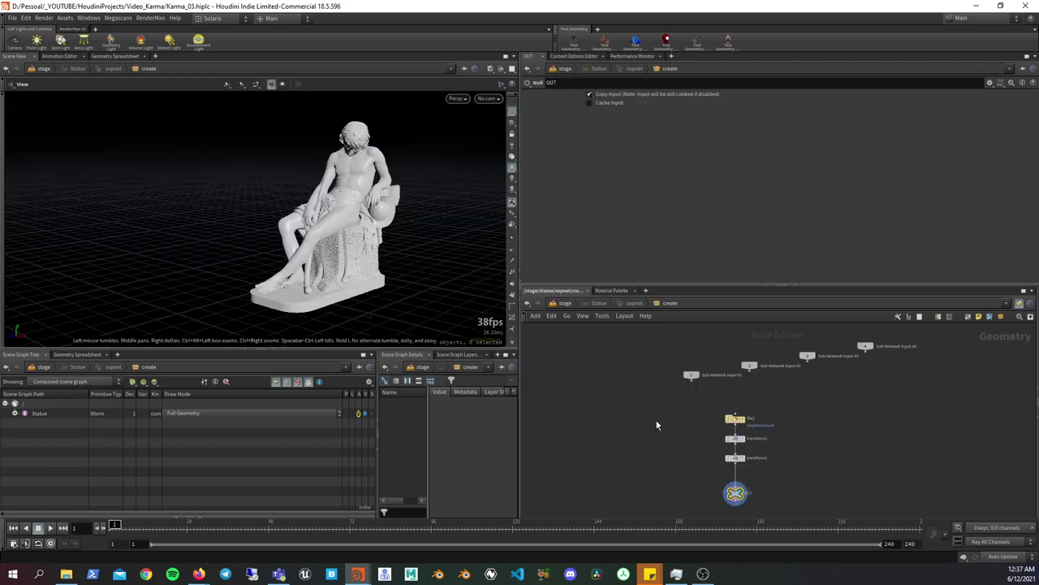
mouse_move(400, 255)
mouse_down()
mouse_move(454, 250)
mouse_move(441, 156)
mouse_up()
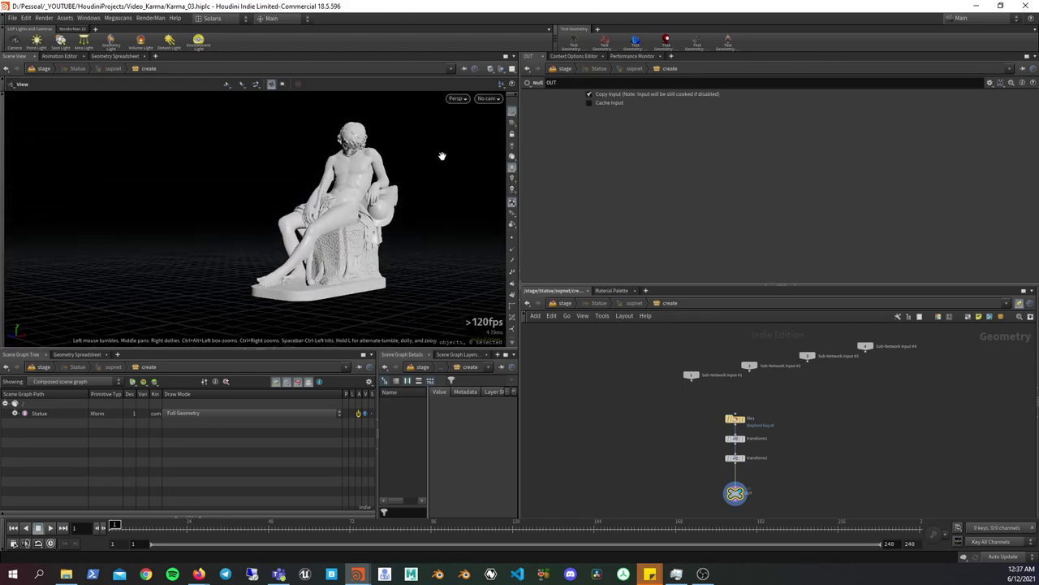
drag(356, 252, 406, 284)
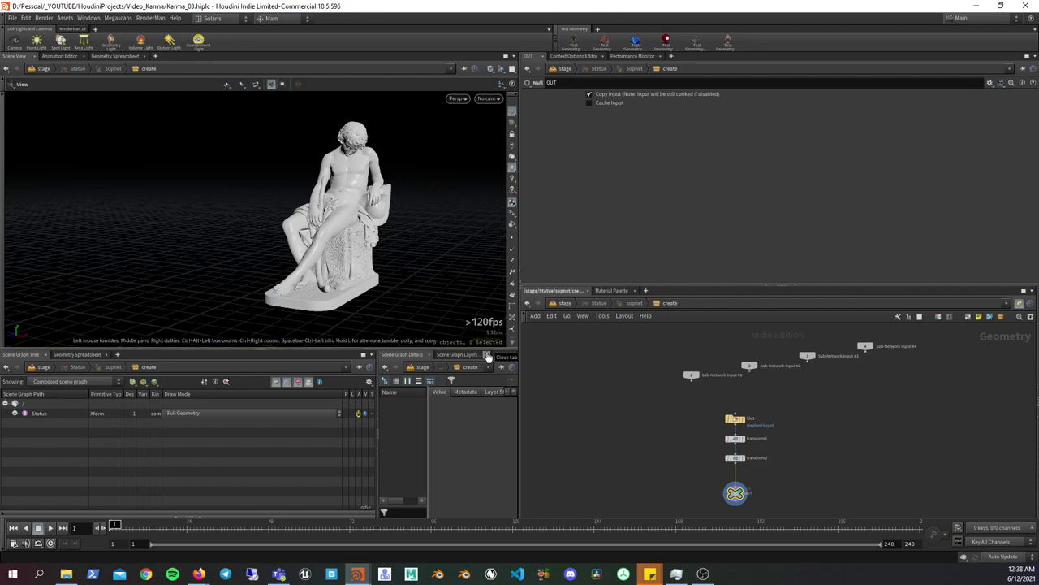
key(h)
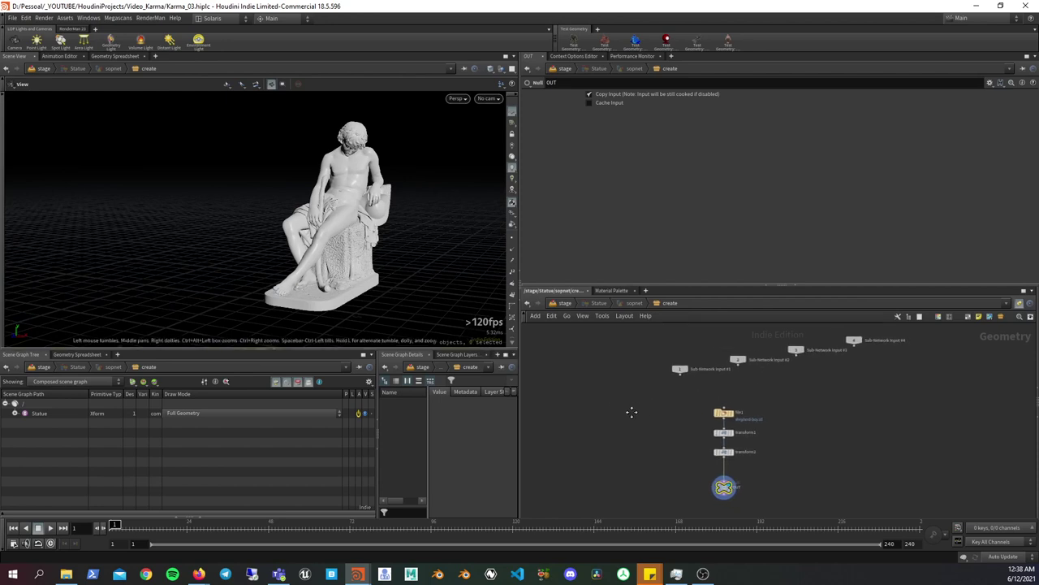
key(u)
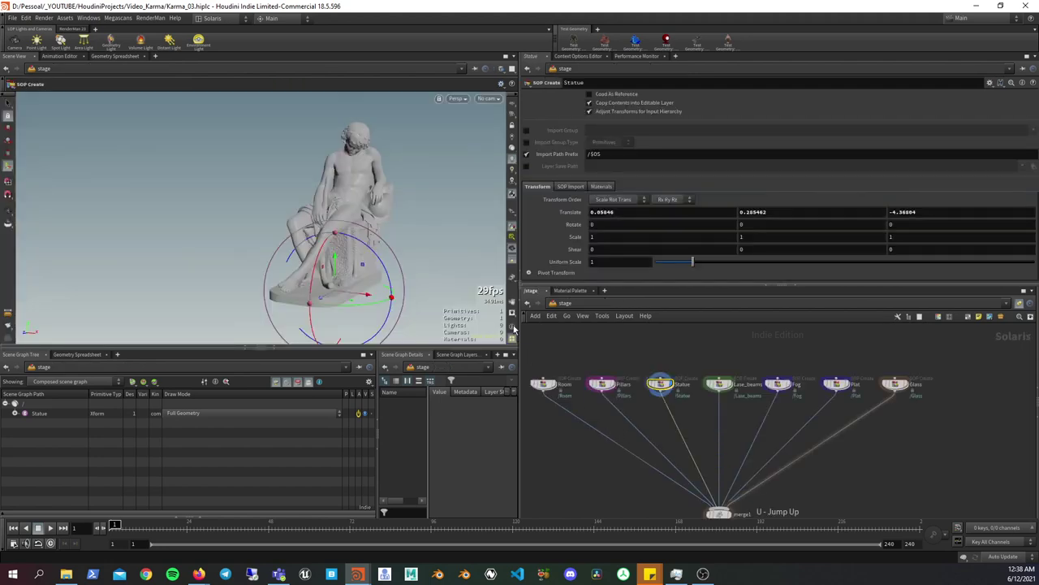
click(456, 98)
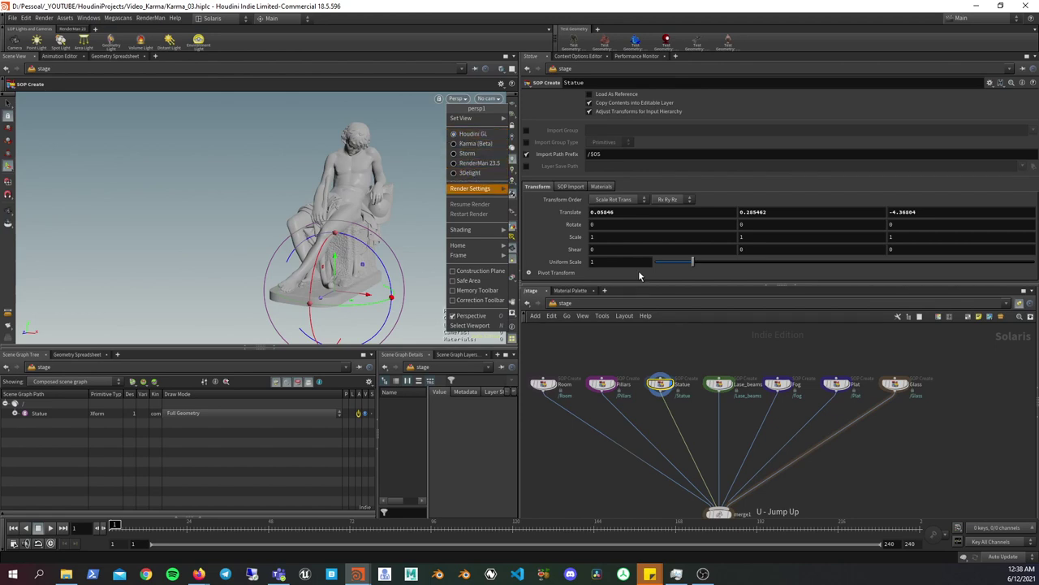
click(633, 353)
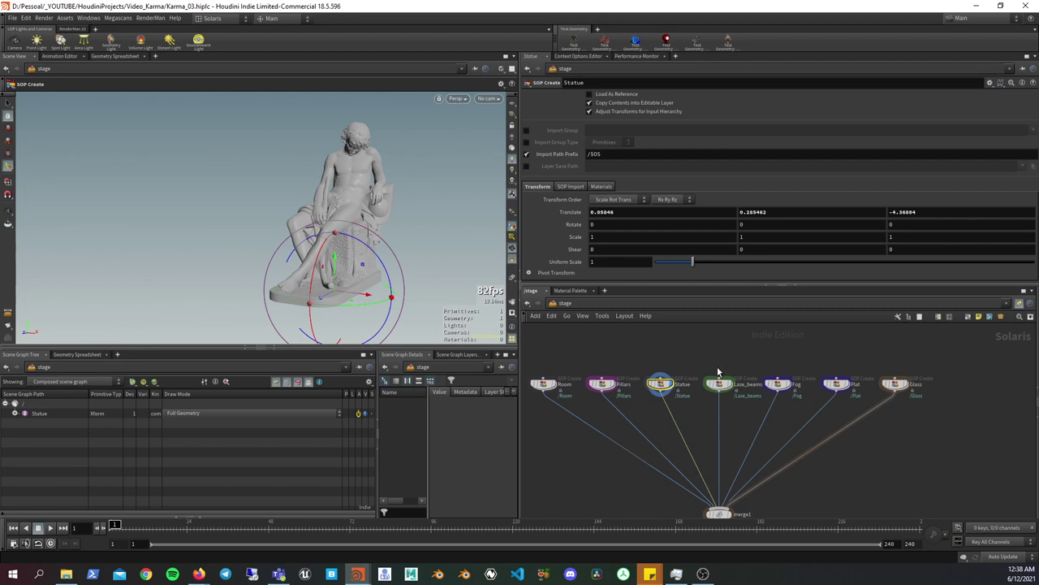
- Display the Glass case, dive into its sopnet/create network, and check the Persp camera menu
middle_drag(856, 367, 793, 378)
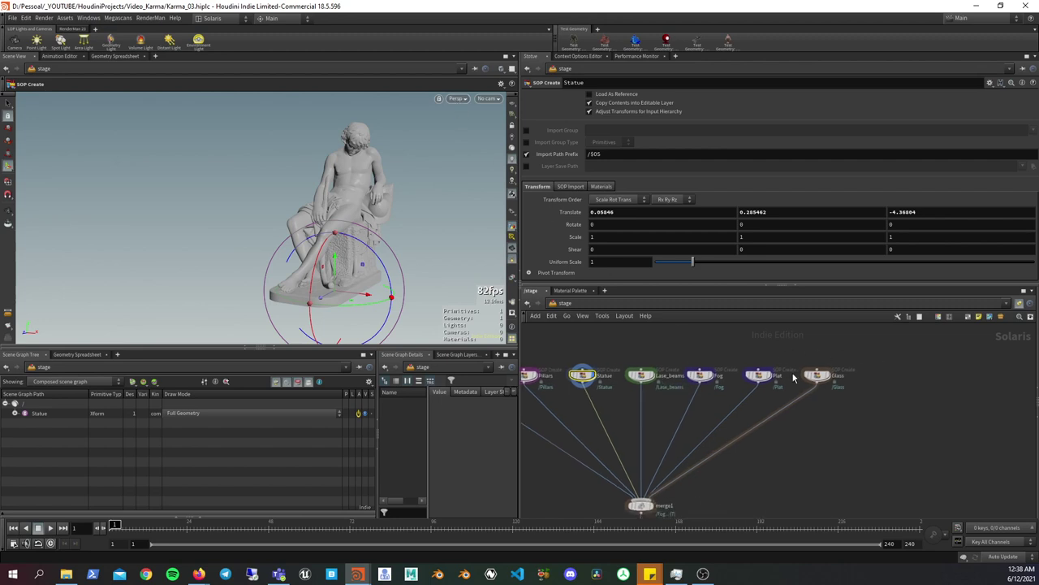
click(835, 375)
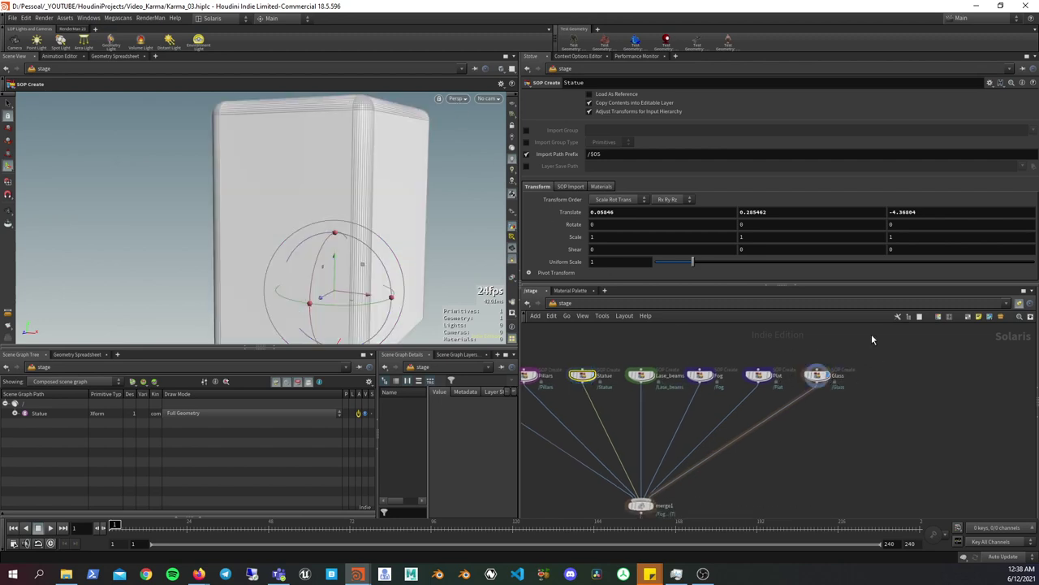
click(820, 373)
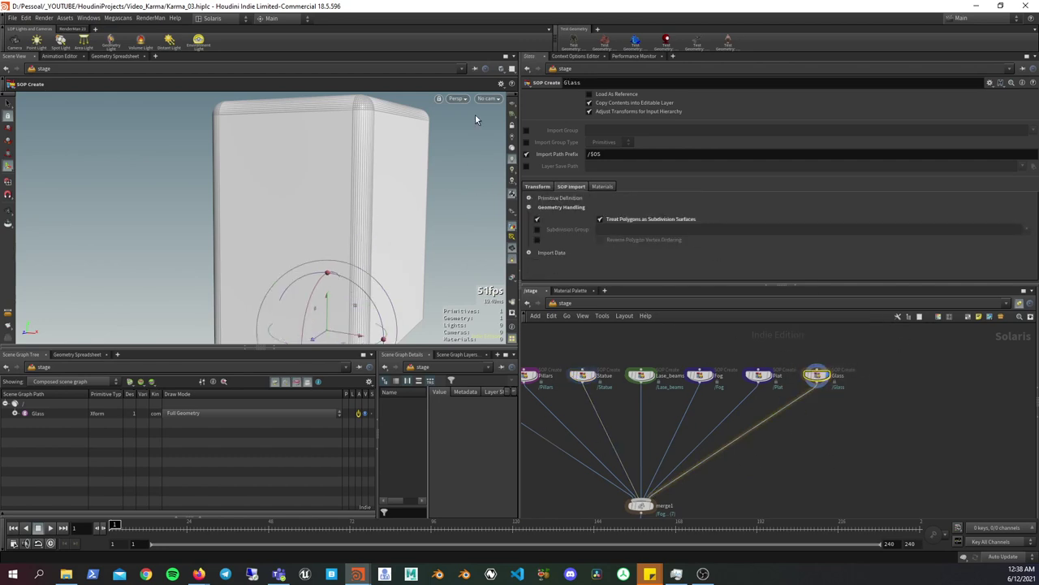
click(459, 98)
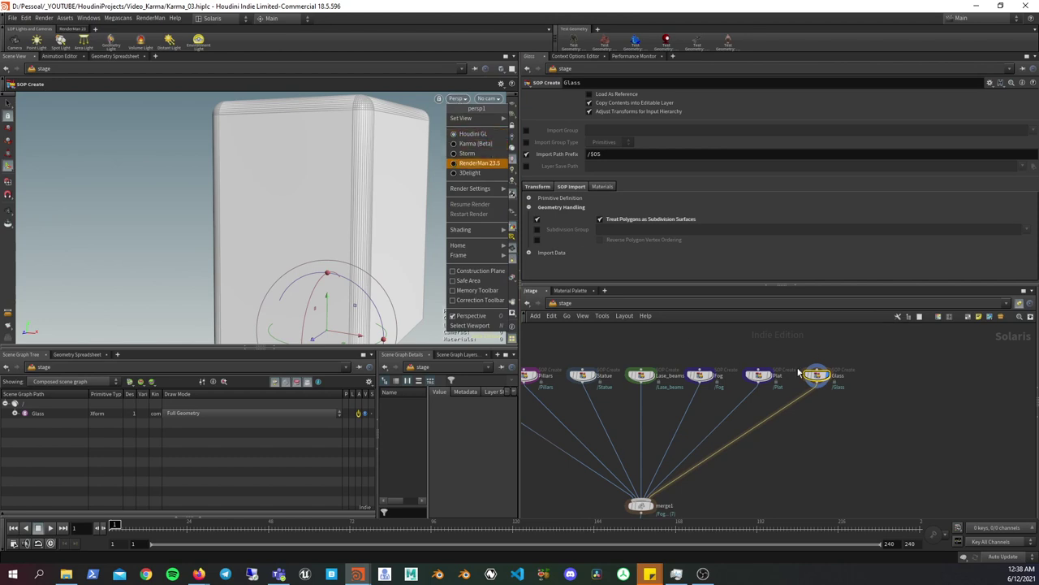
click(820, 376)
double_click(823, 377)
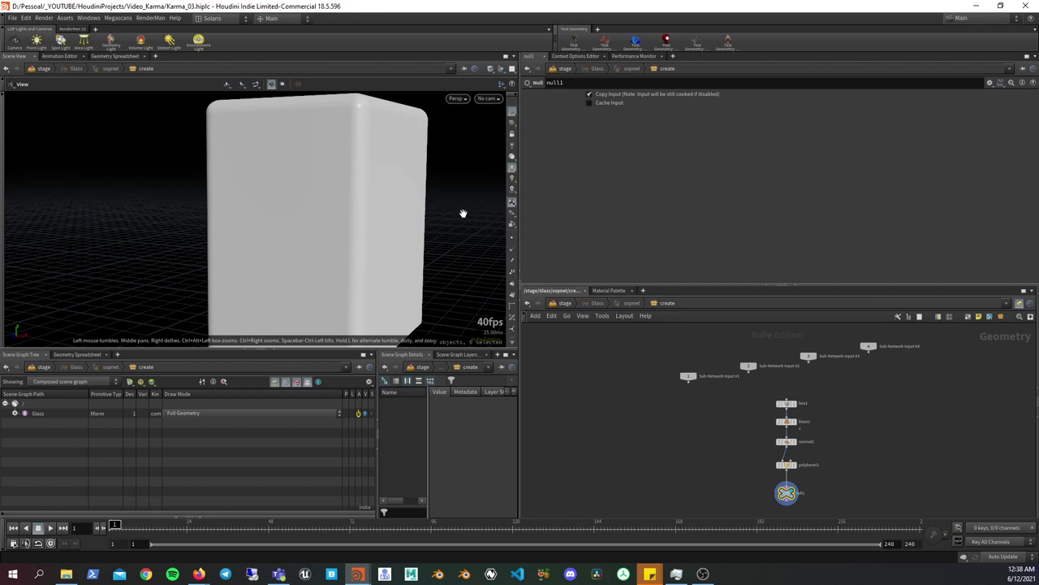
click(457, 98)
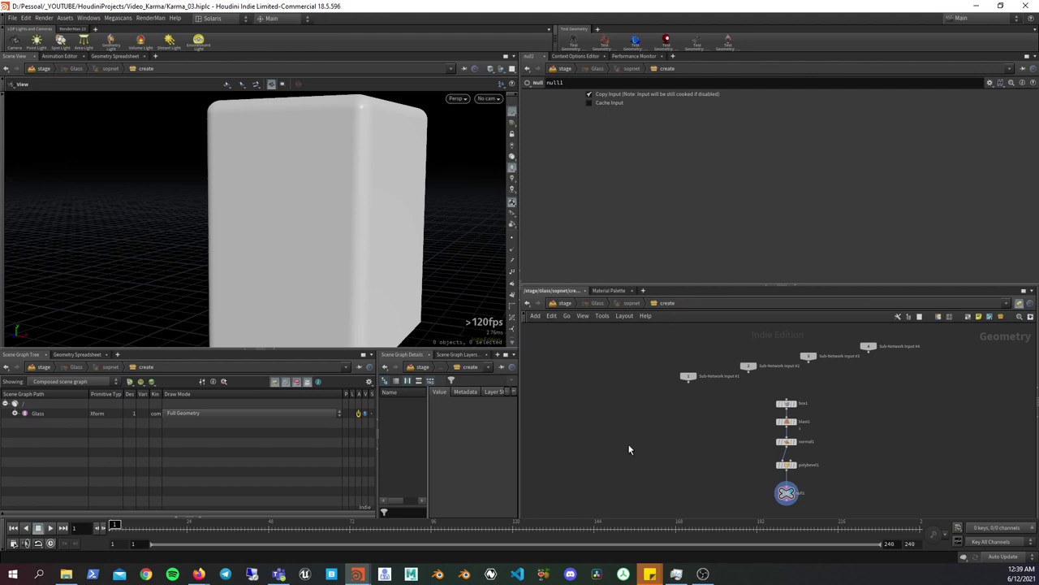
- Go up to /stage, display merge1, and tumble the viewport around the full room
key(u)
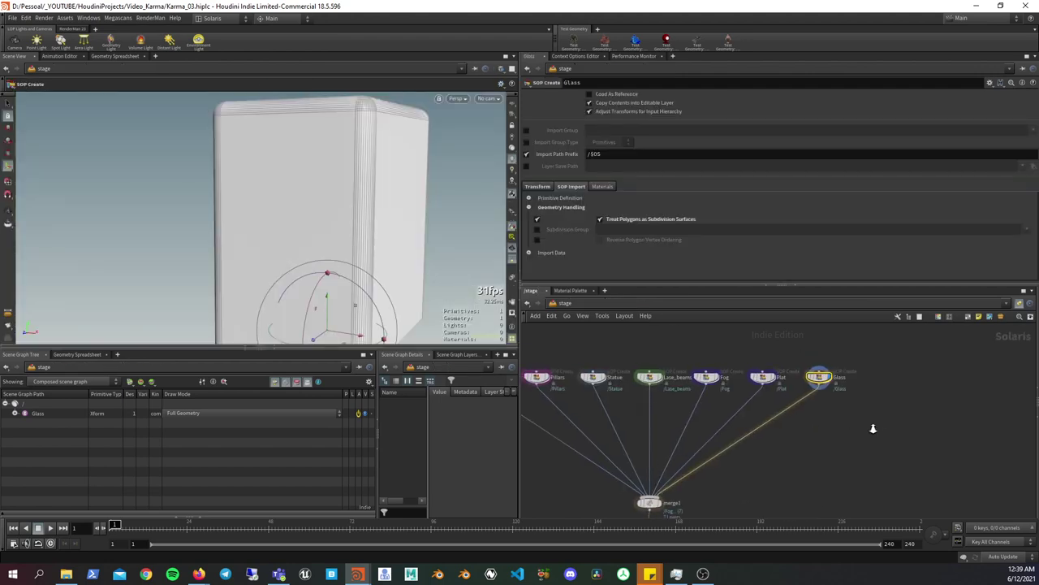
scroll(854, 454, up, 5)
middle_drag(824, 429, 798, 416)
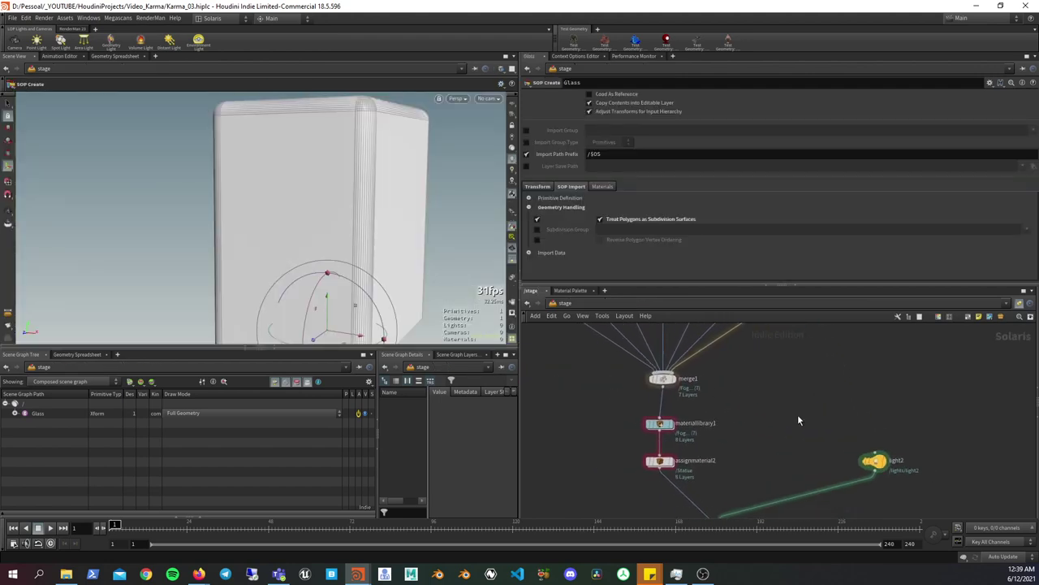
scroll(795, 418, down, 3)
scroll(788, 421, down, 2)
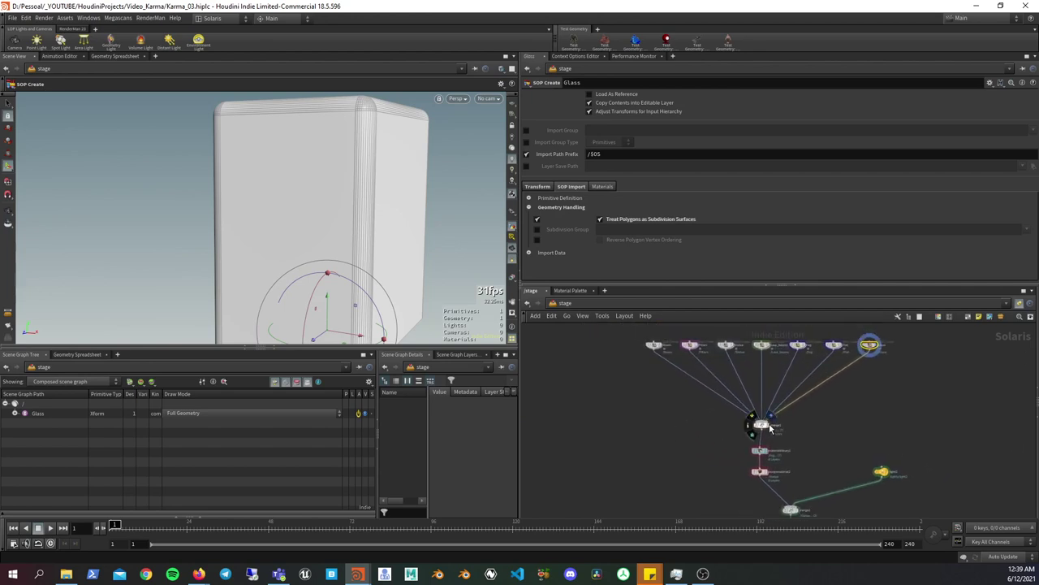
click(772, 428)
mouse_move(410, 282)
mouse_down()
mouse_move(431, 220)
mouse_move(389, 265)
mouse_up()
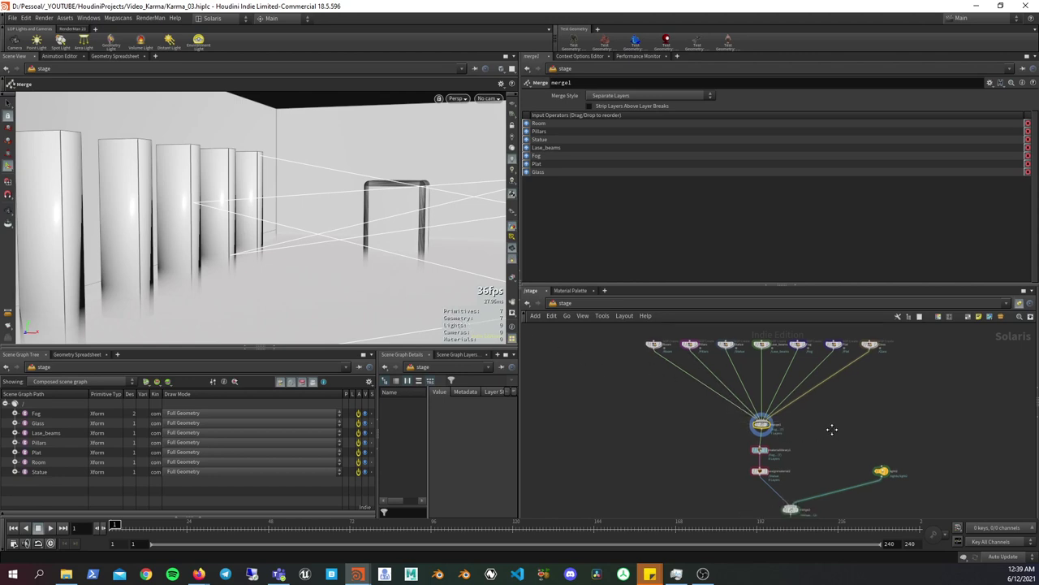
middle_drag(830, 429, 766, 435)
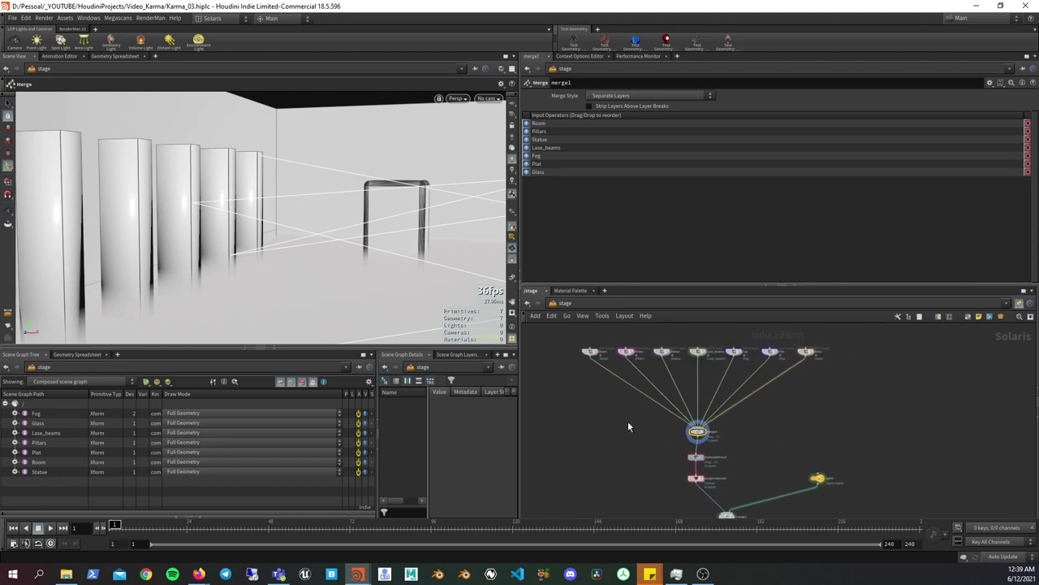
key(Escape)
mouse_move(394, 255)
mouse_down()
mouse_move(383, 236)
mouse_move(418, 225)
mouse_move(389, 241)
mouse_move(430, 243)
mouse_up()
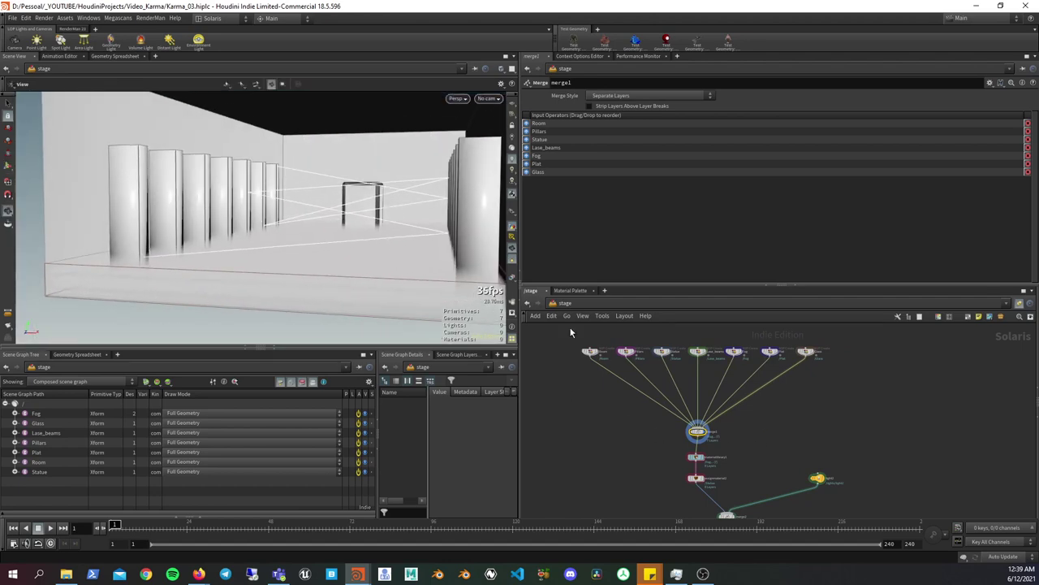
- Reframe the network on merge1 and the material nodes, then select materiallibrary1
drag(658, 439, 705, 439)
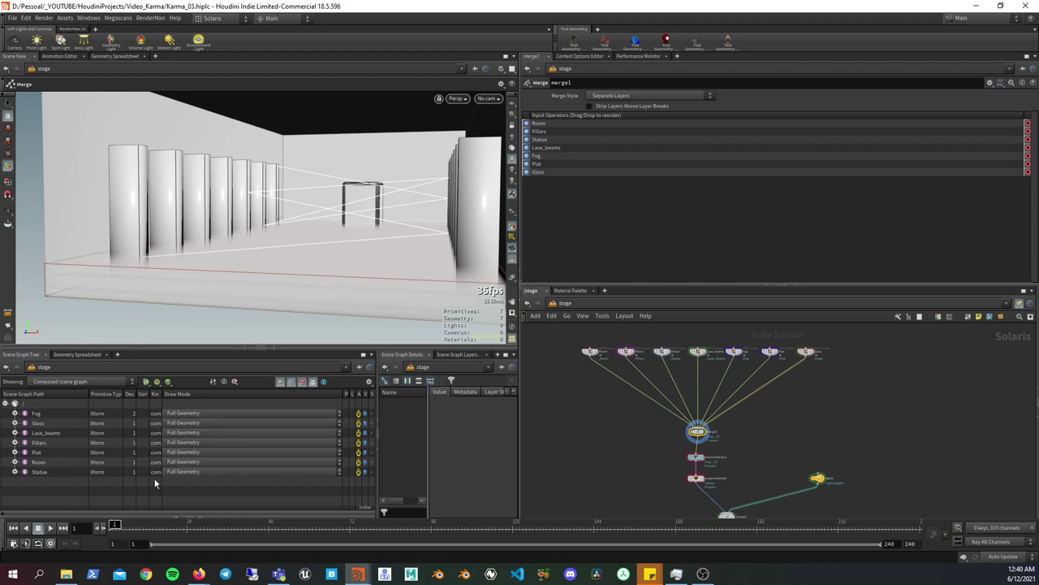
scroll(739, 465, up, 3)
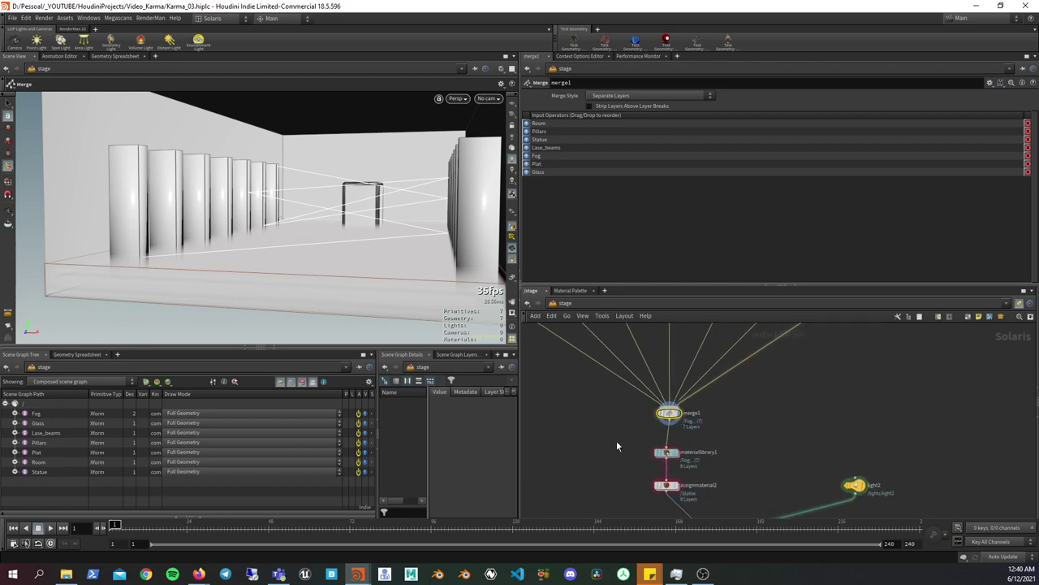
middle_drag(728, 433, 759, 440)
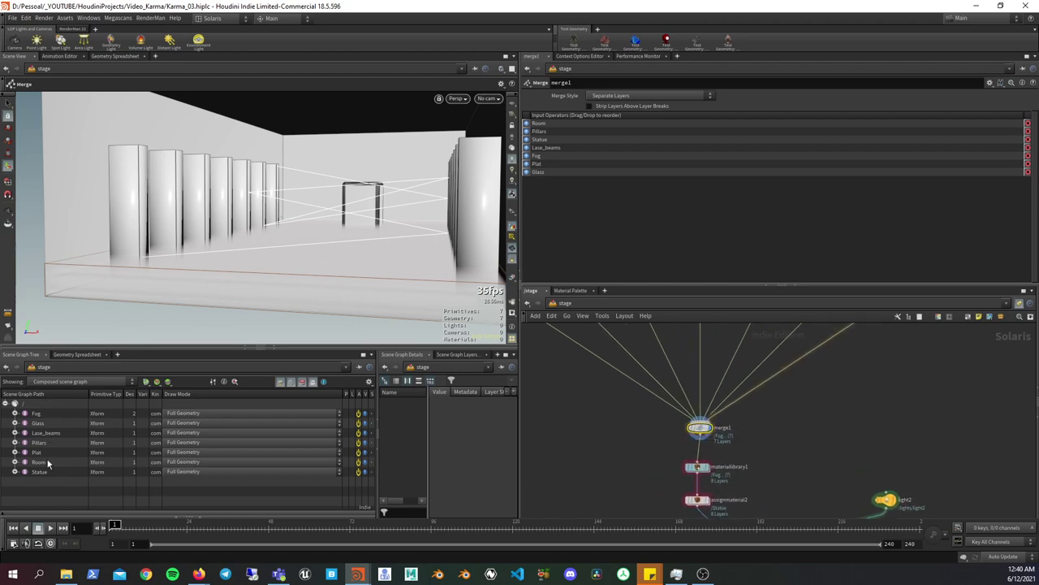
middle_drag(567, 412, 610, 460)
middle_drag(600, 377, 670, 439)
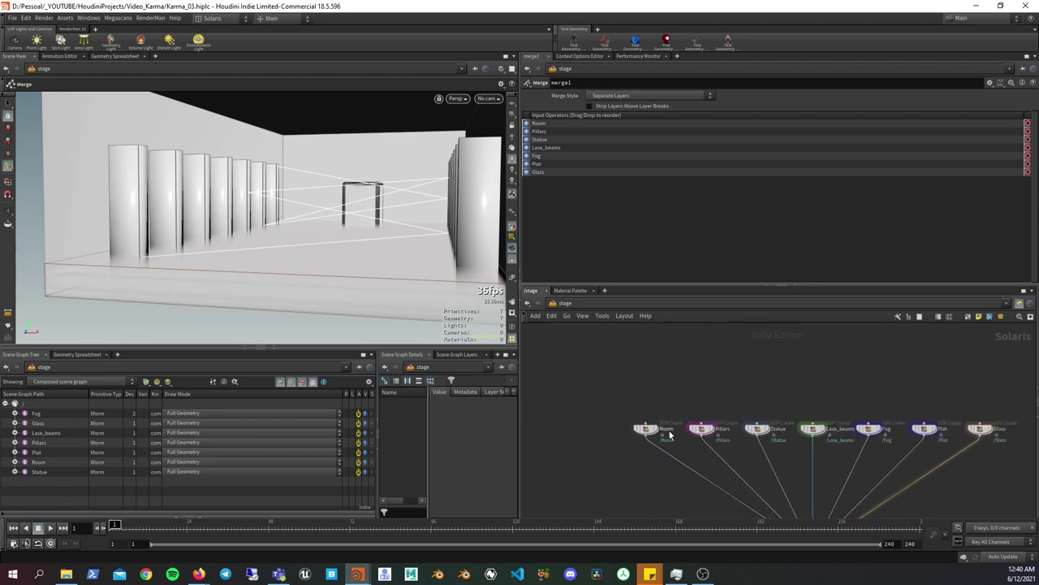
middle_drag(663, 488, 551, 398)
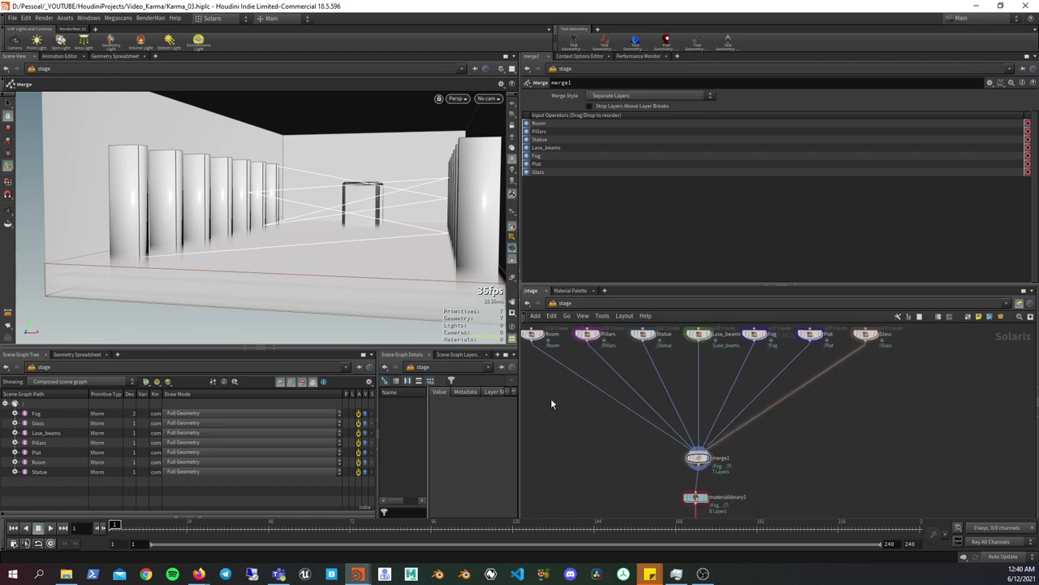
middle_drag(682, 503, 678, 436)
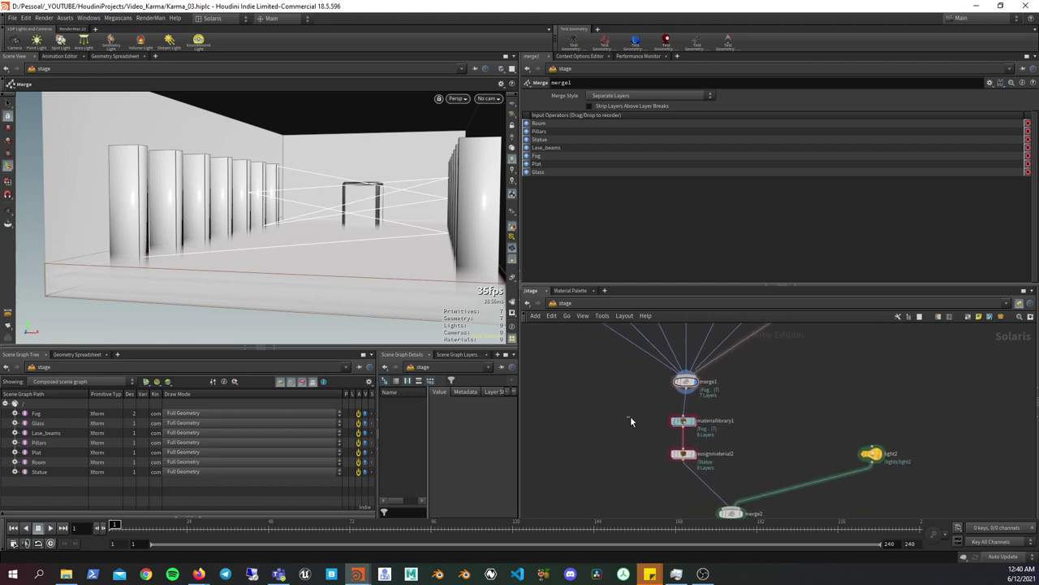
click(683, 421)
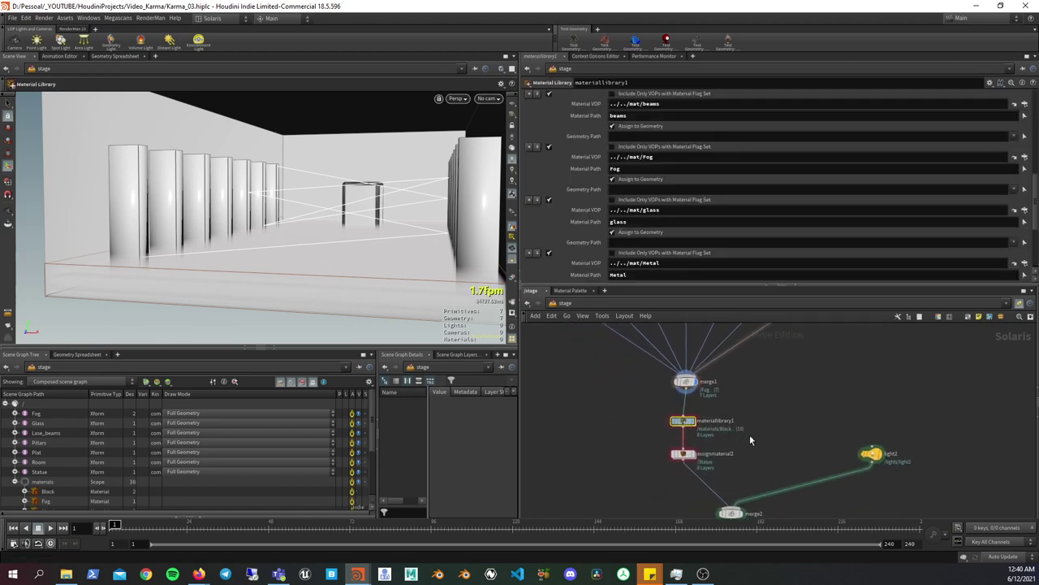
- Give the parameter pane more height and set the display flag on materiallibrary1
drag(687, 425, 690, 457)
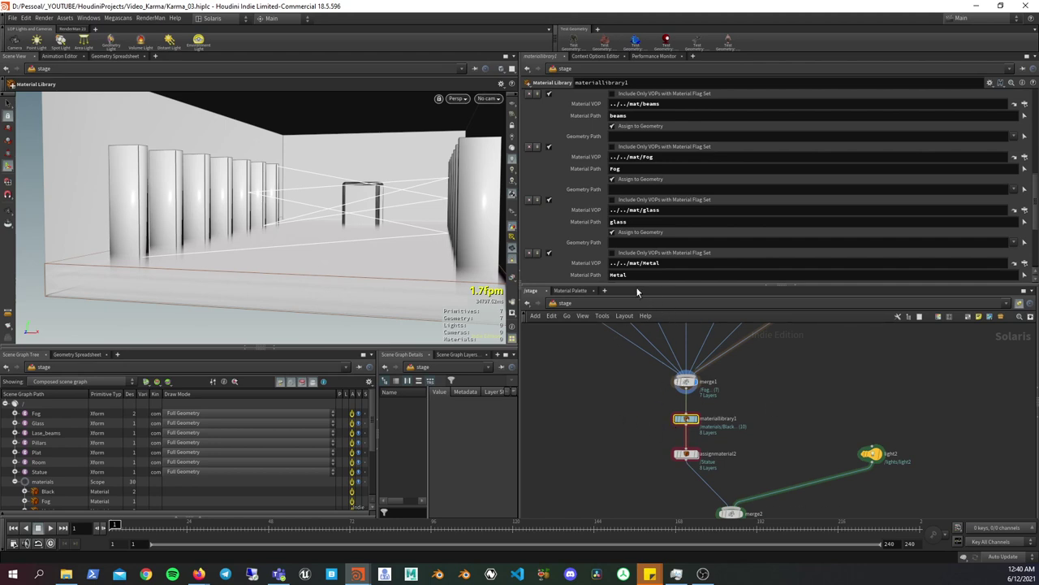
drag(638, 286, 637, 331)
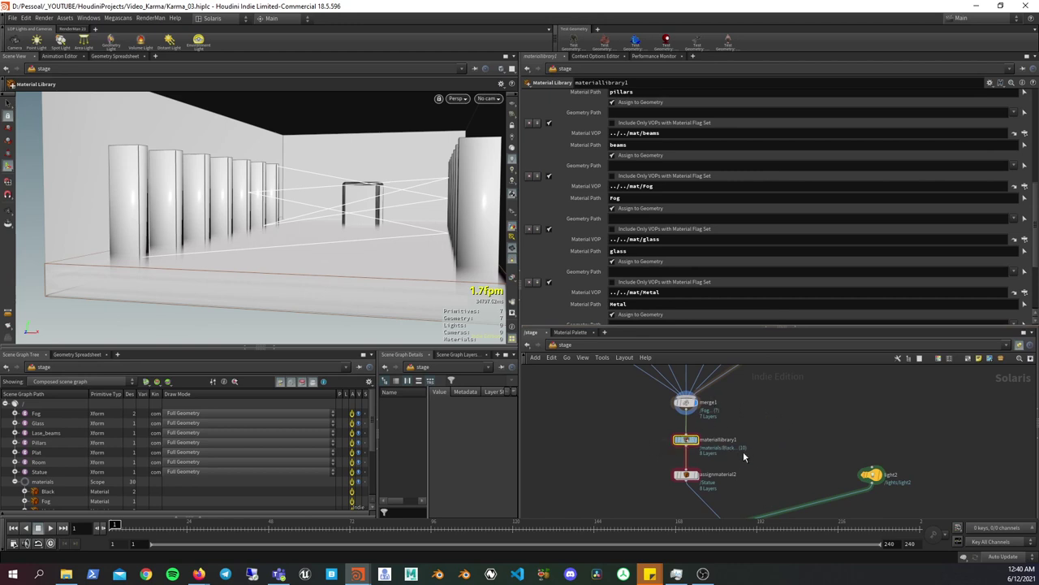
key(r)
- Create a Material Network node, matnet1, from a 'mat' search and place it
key(Tab)
text(map)
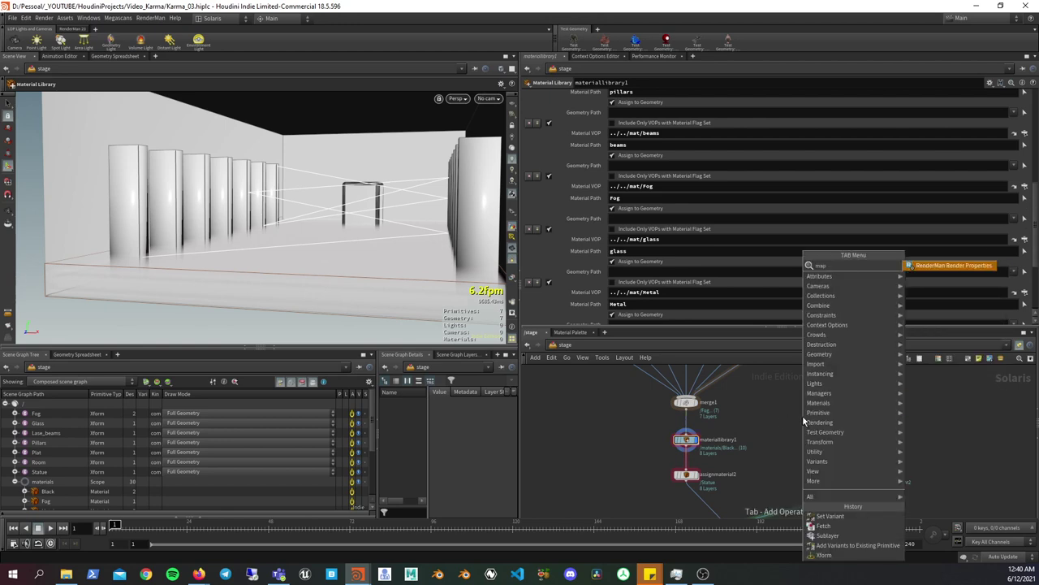
key(BackSpace)
text(t)
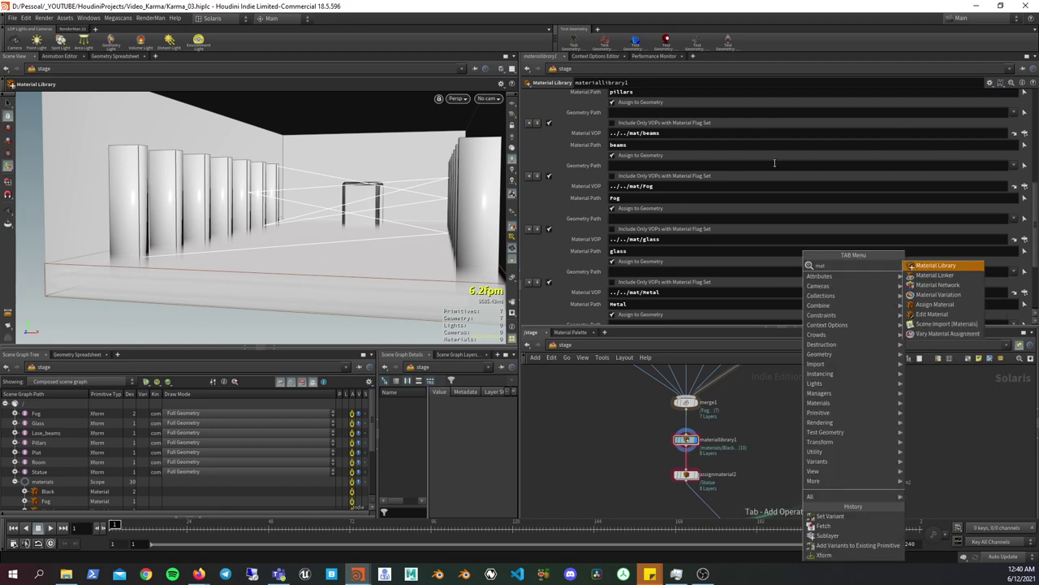
click(938, 285)
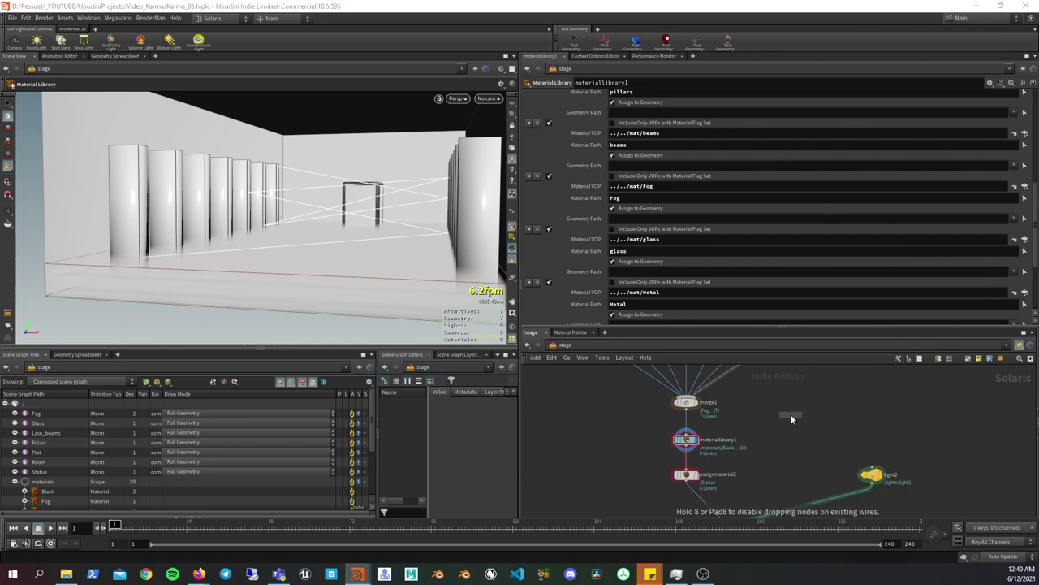
click(808, 415)
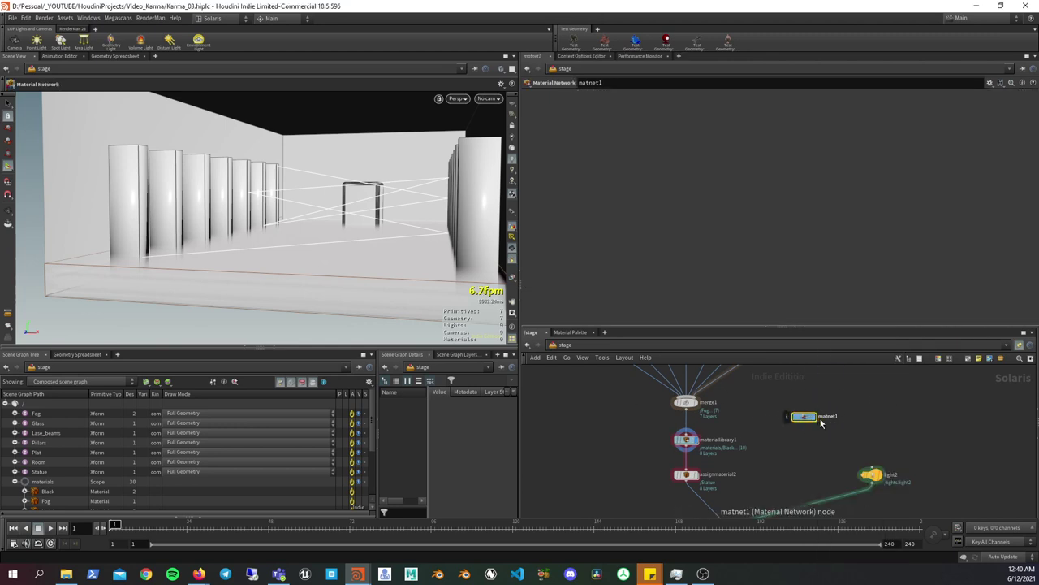
- Peek into the /mat shader network, then return to /stage and select materiallibrary1
key(u)
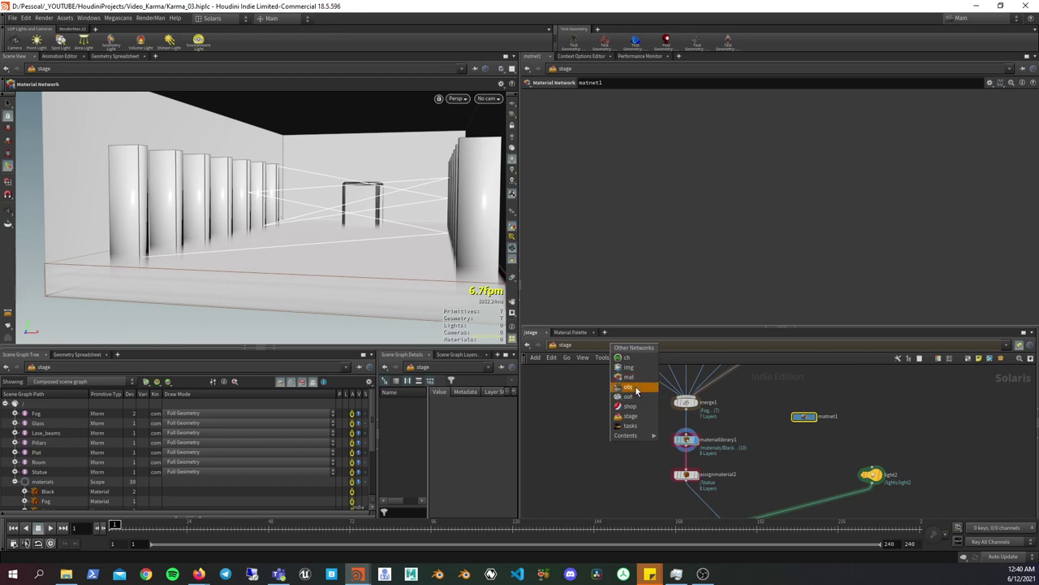
click(634, 379)
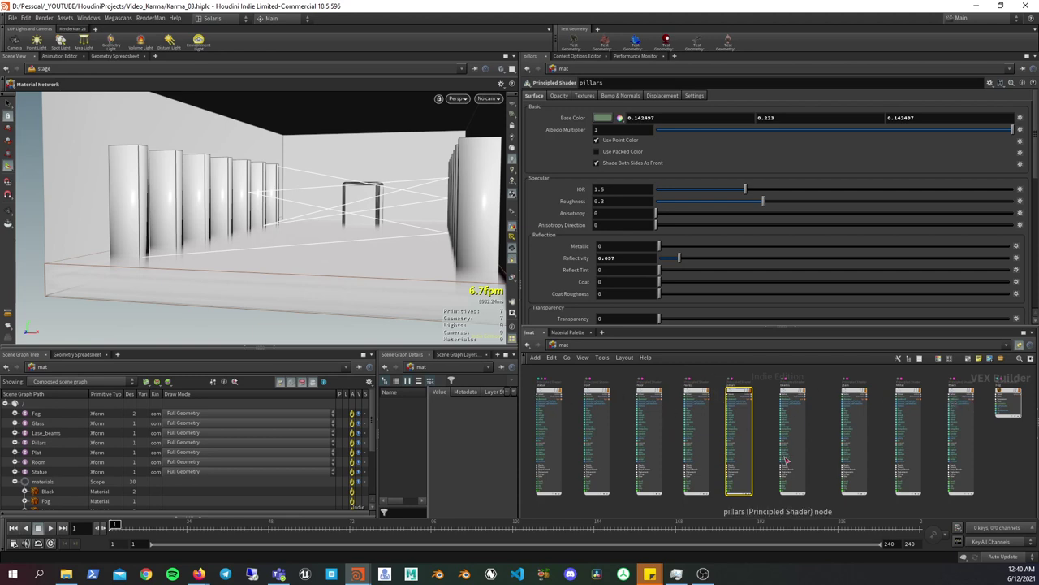
click(581, 357)
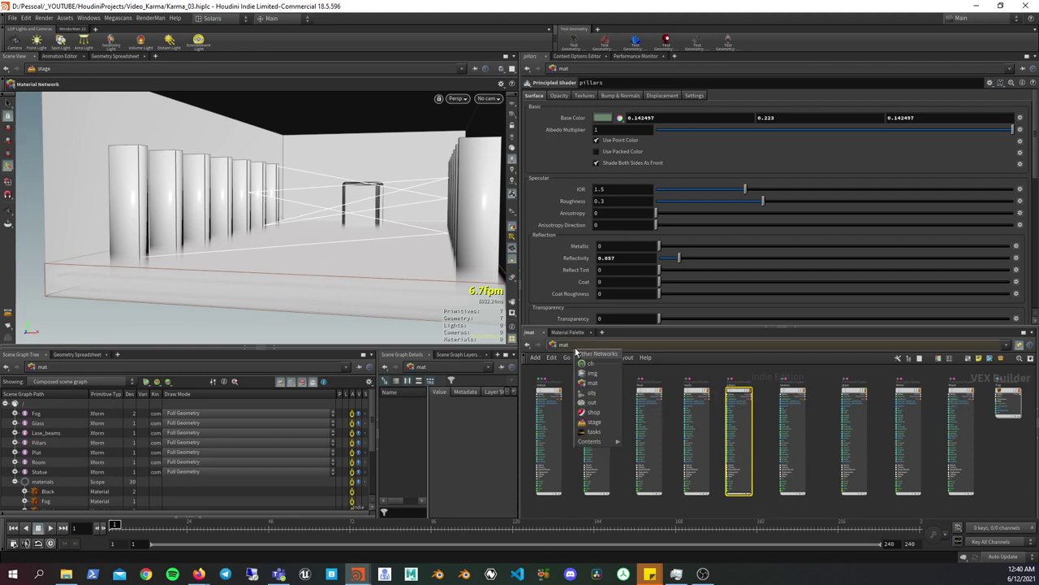
click(597, 421)
click(686, 440)
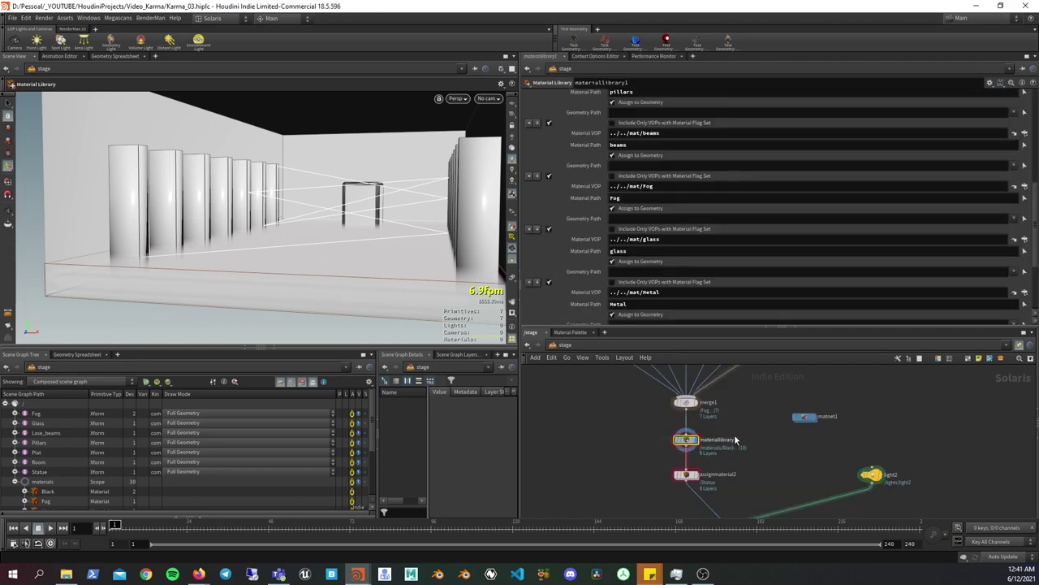
- Look inside materiallibrary1, return to the stage network, and nudge matnet1 slightly right
scroll(1017, 227, up, 3)
scroll(1020, 163, up, 3)
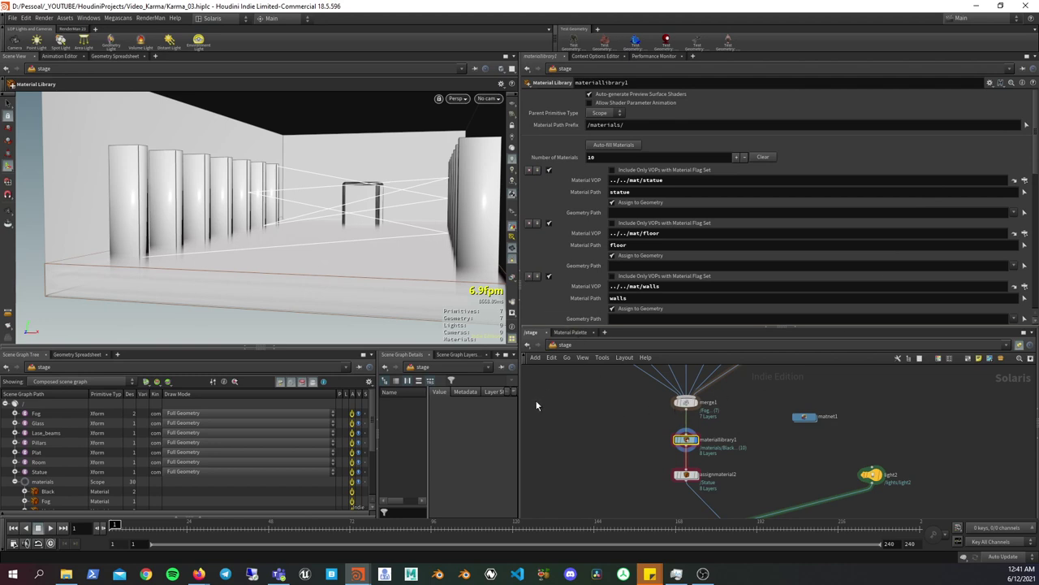
double_click(687, 441)
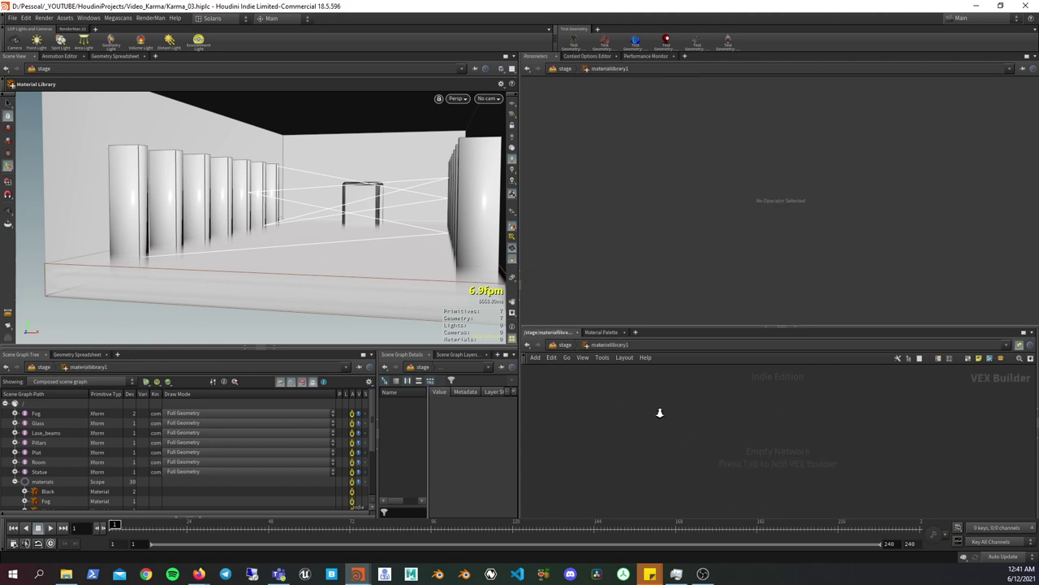
drag(732, 427, 834, 458)
key(u)
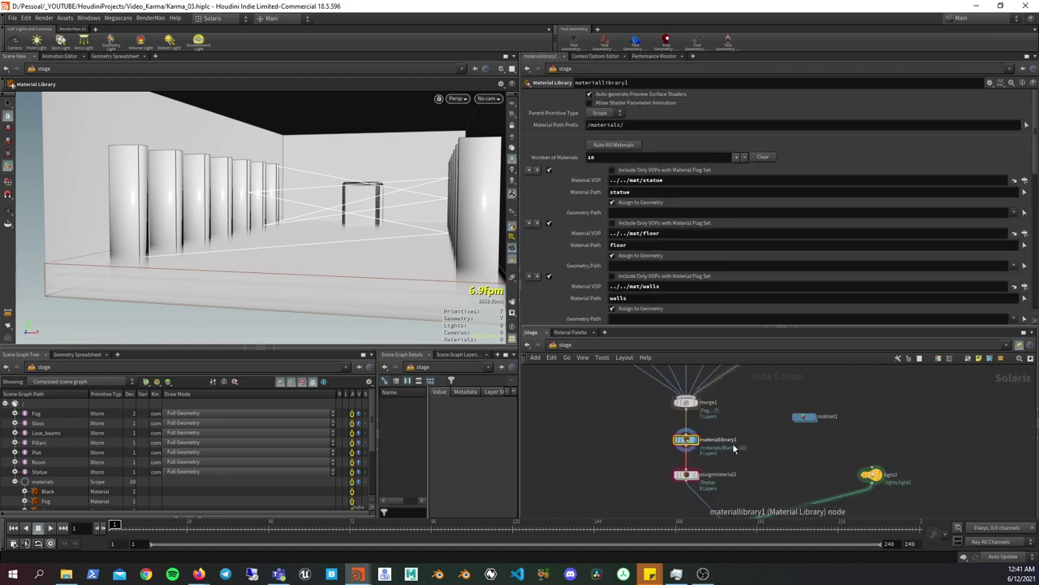
double_click(719, 440)
click(757, 412)
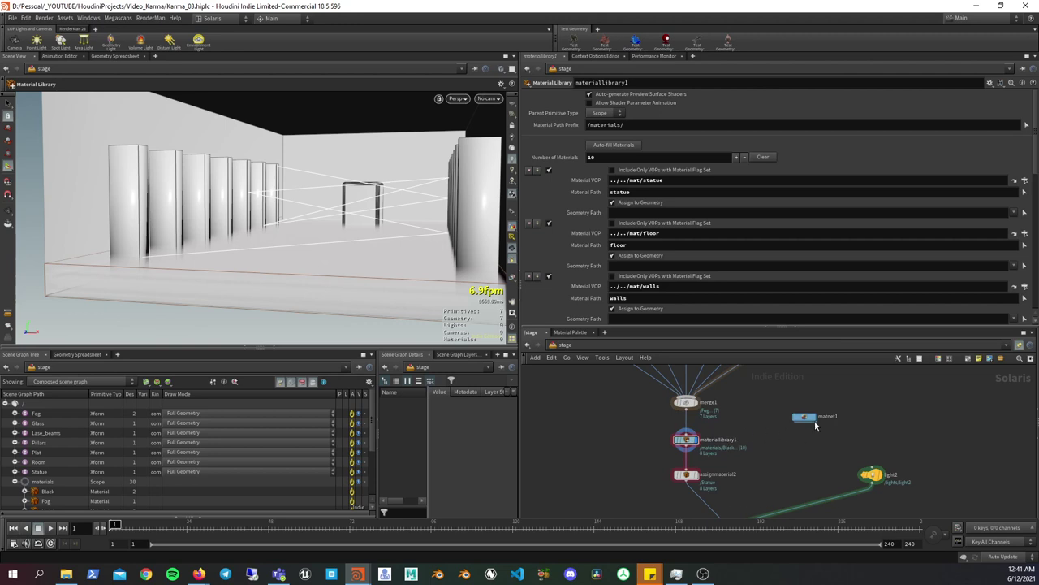
drag(804, 420, 824, 409)
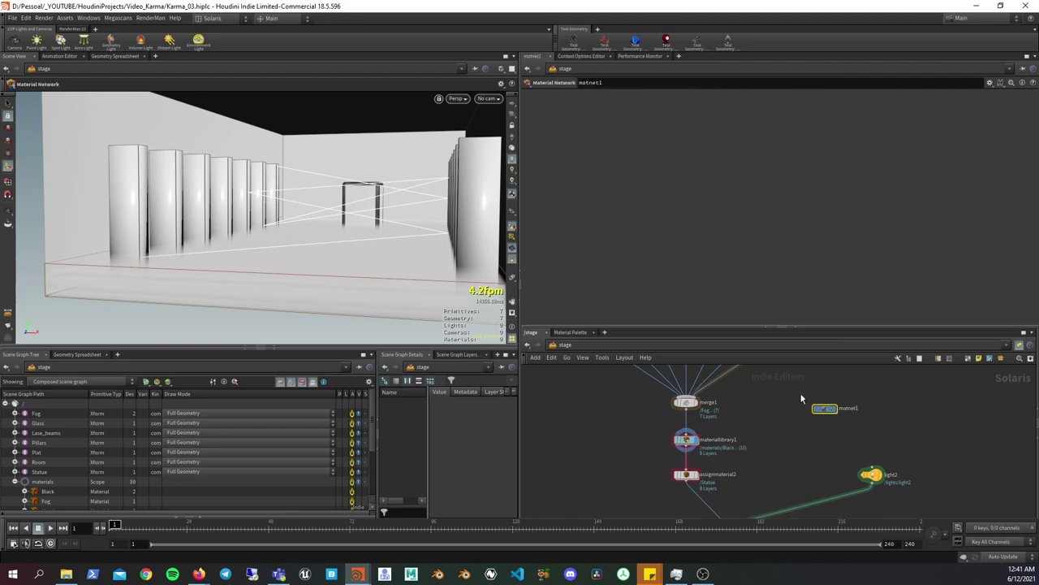
- Jump to /mat, showing the pillars Principled Shader at roughness 0.3 and IOR 1.5
click(687, 440)
double_click(687, 441)
key(Tab)
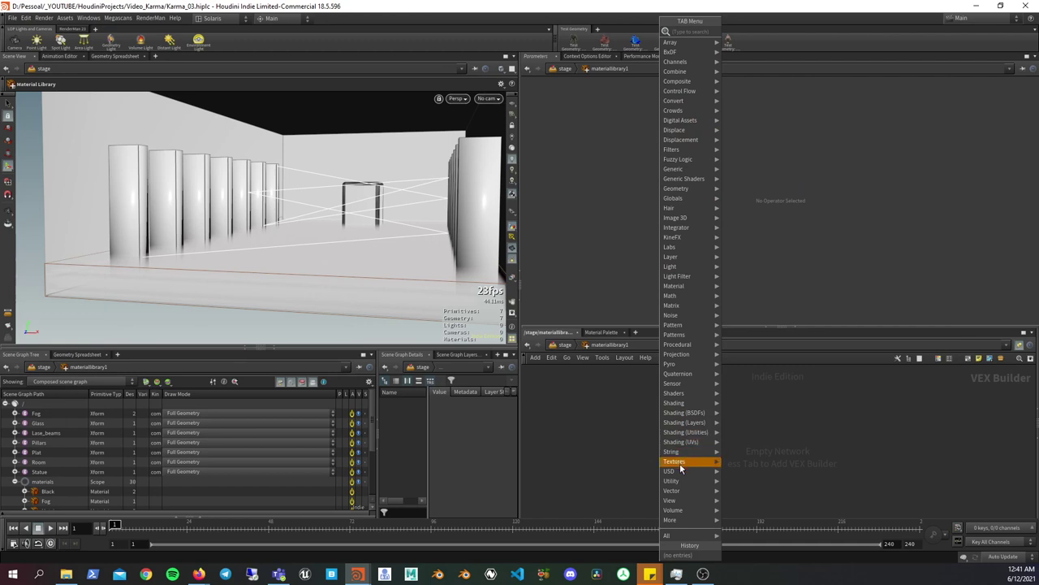
mouse_move(672, 481)
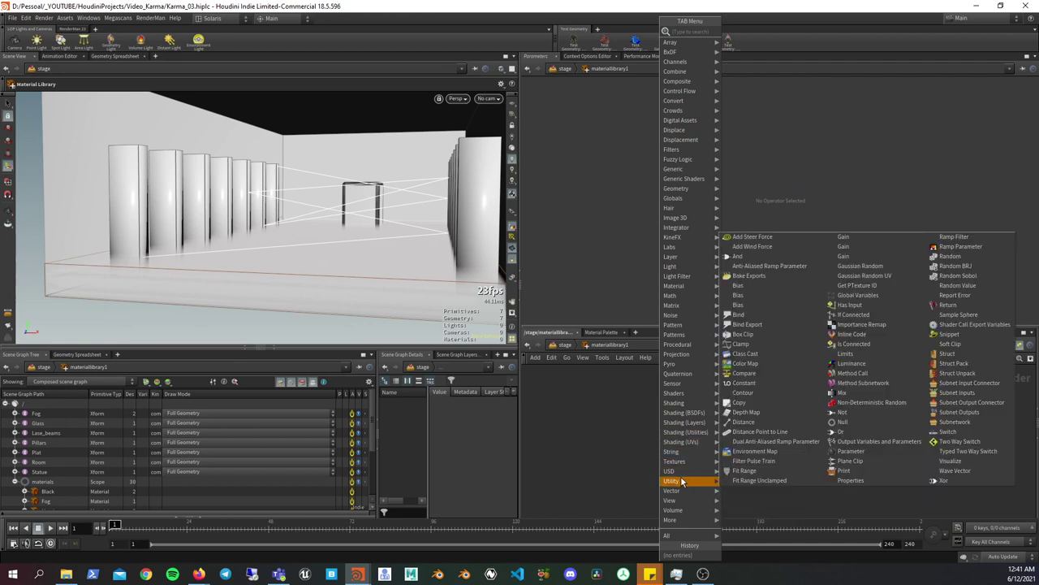
key(Escape)
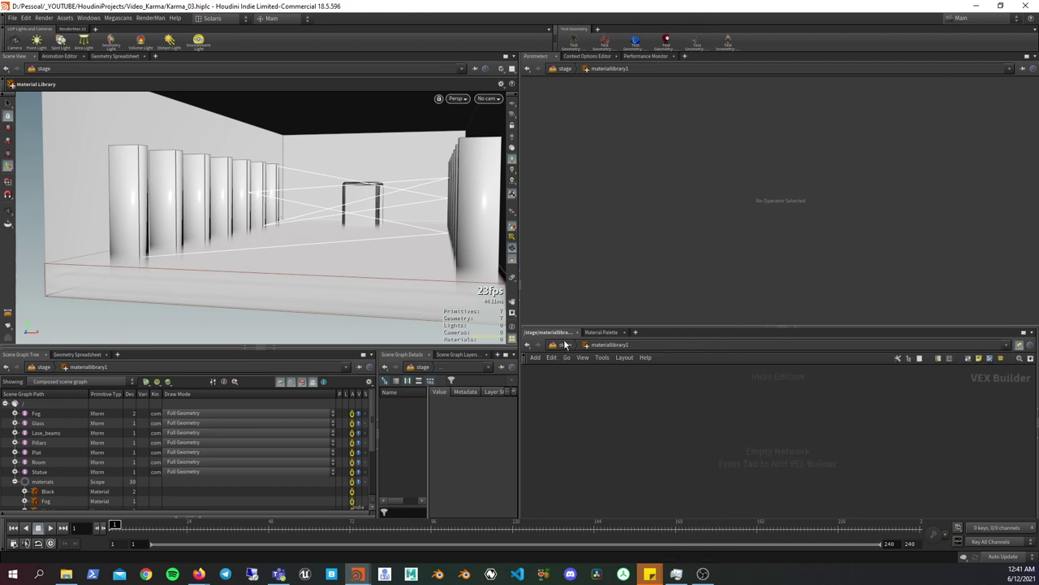
key(u)
click(612, 344)
click(637, 380)
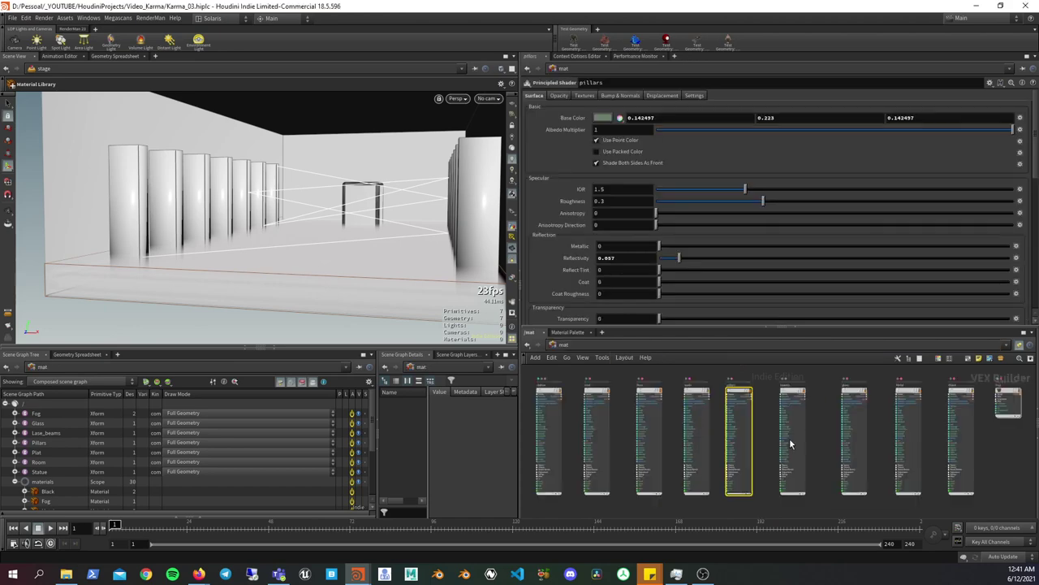
- Switch the /mat shader nodes to compact display and show the statue material's settings
right_click(830, 378)
click(926, 422)
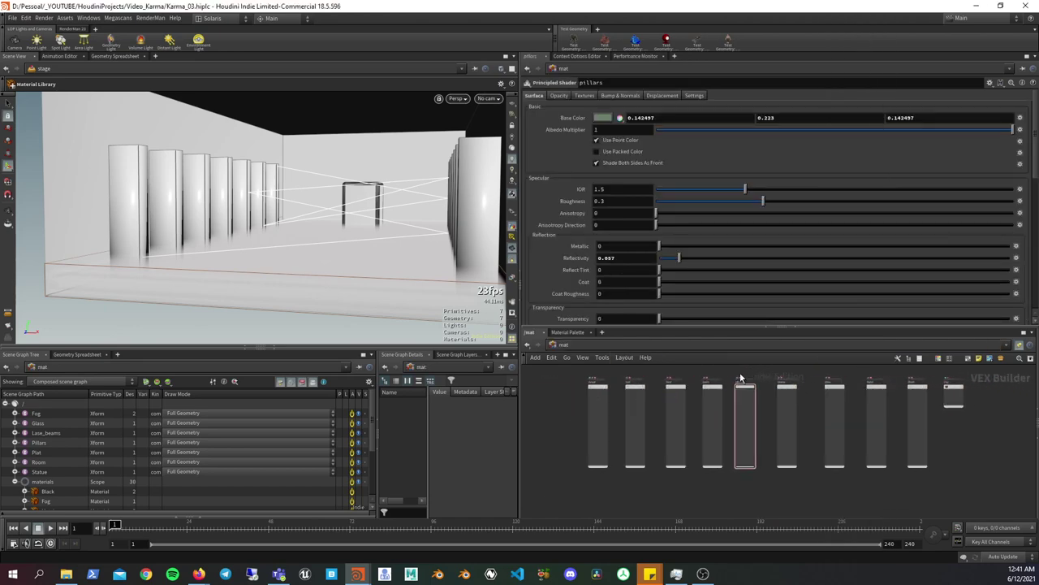
drag(702, 329, 698, 295)
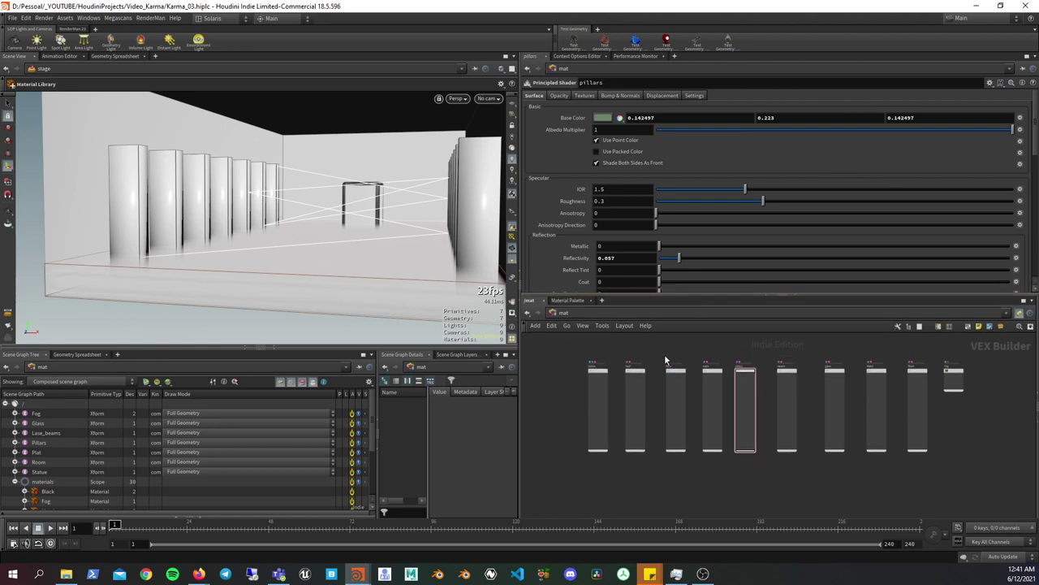
click(597, 381)
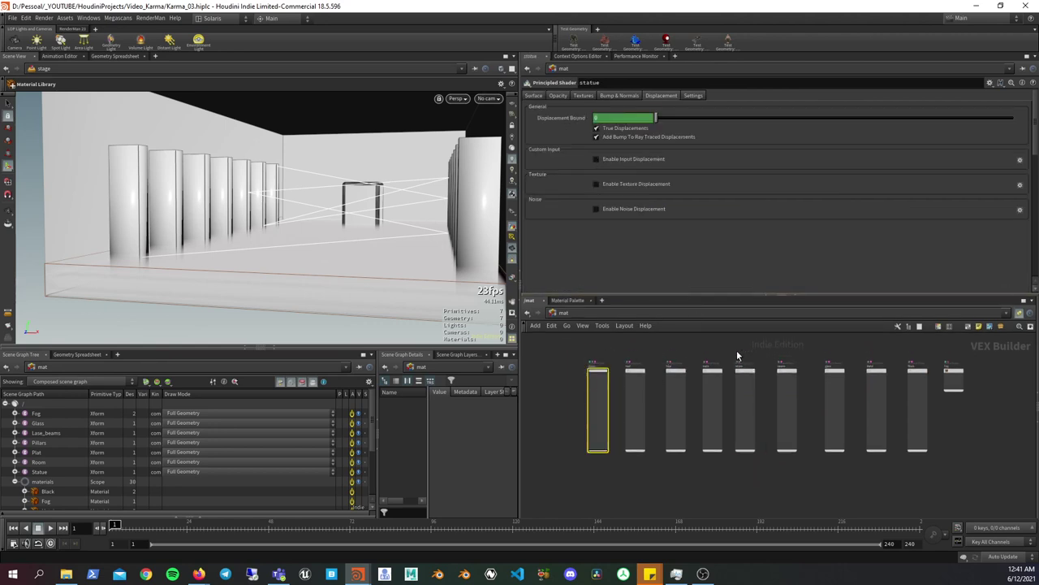
scroll(715, 351, up, 2)
scroll(703, 354, down, 2)
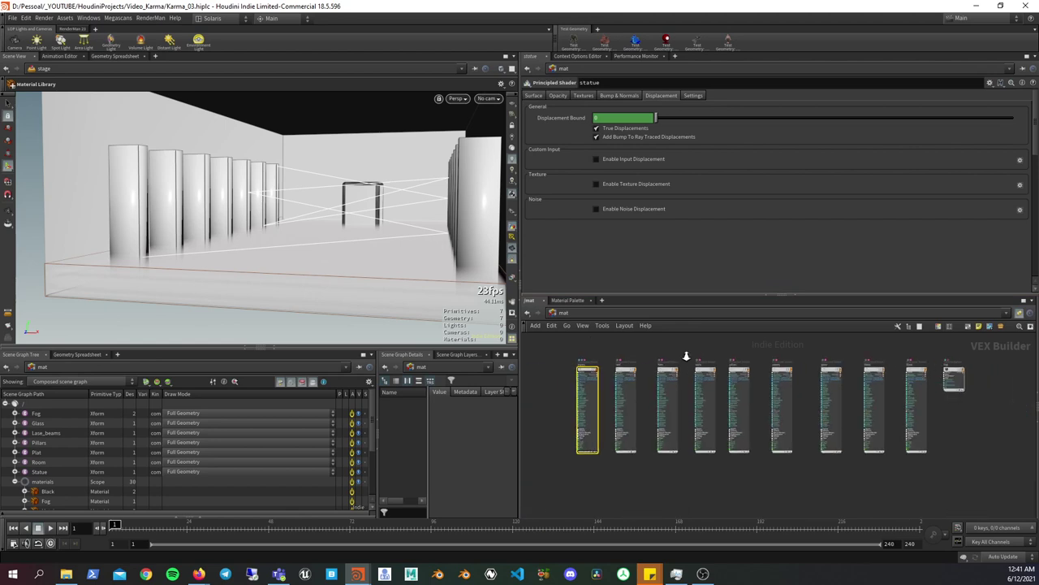
scroll(695, 358, down, 1)
- Jump from /mat to /obj, then back to the stage network with materiallibrary1 shown
click(692, 314)
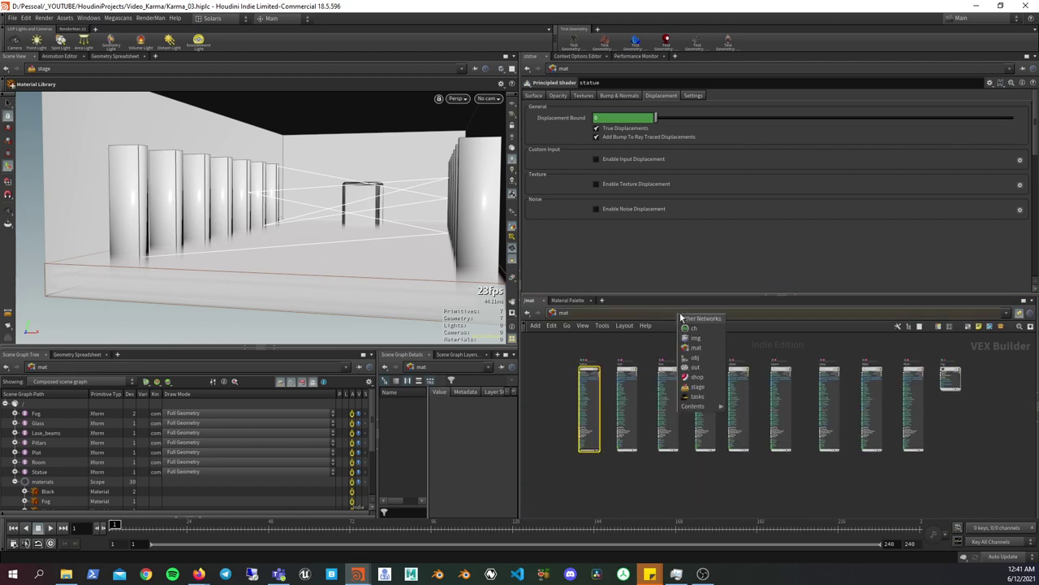
click(614, 357)
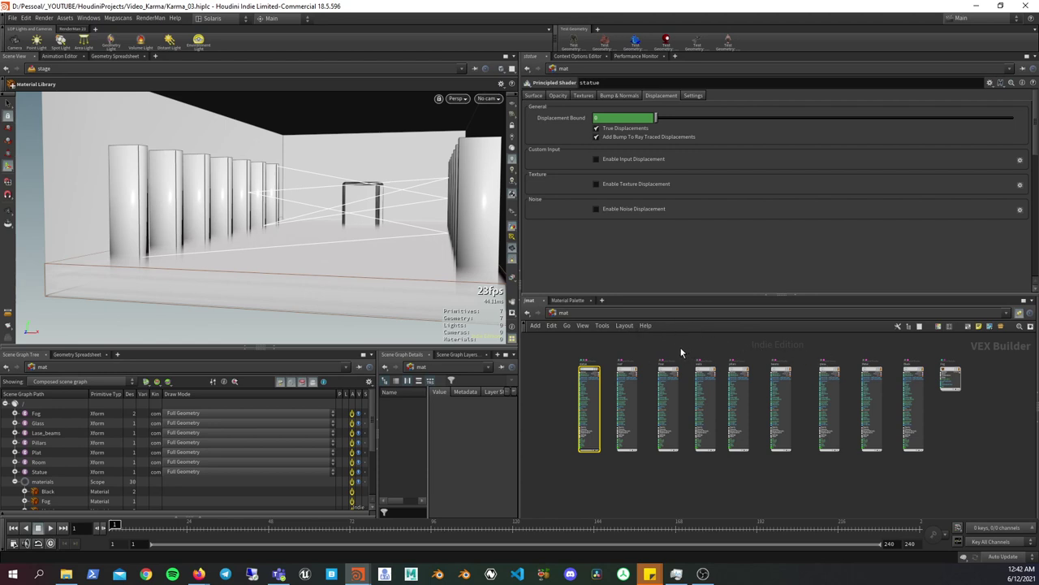
key(n)
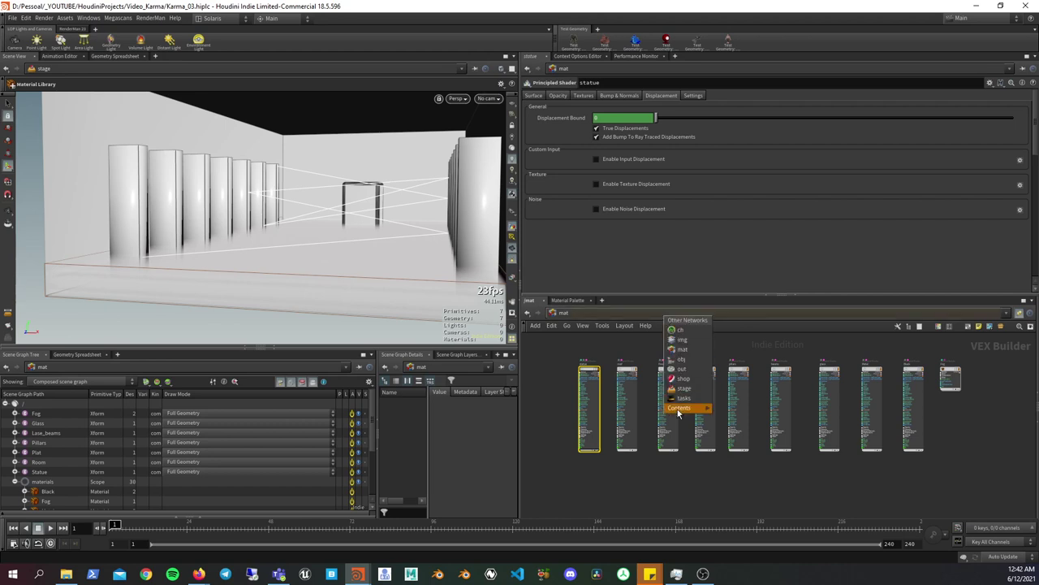
click(685, 363)
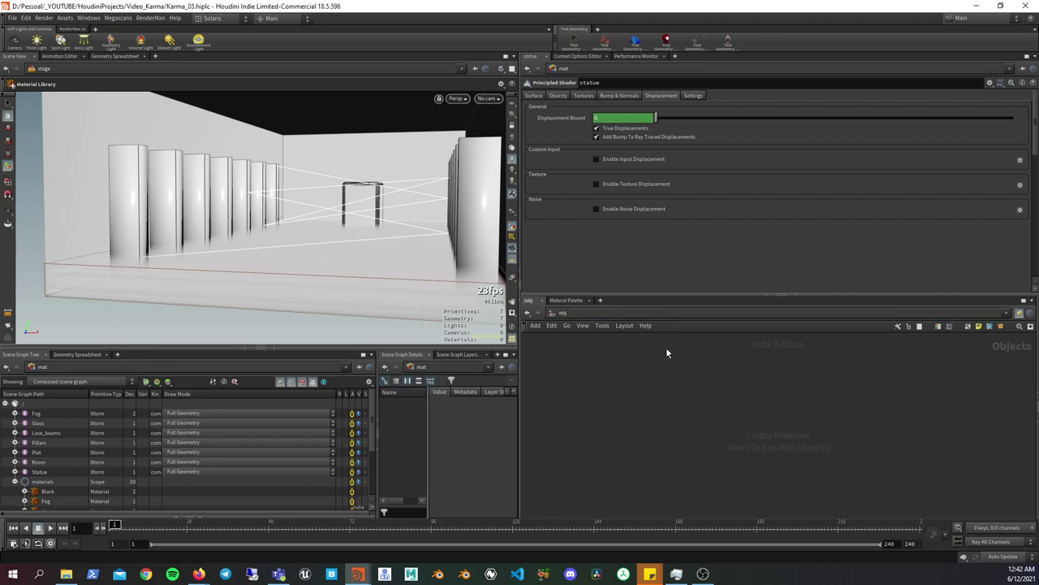
click(646, 325)
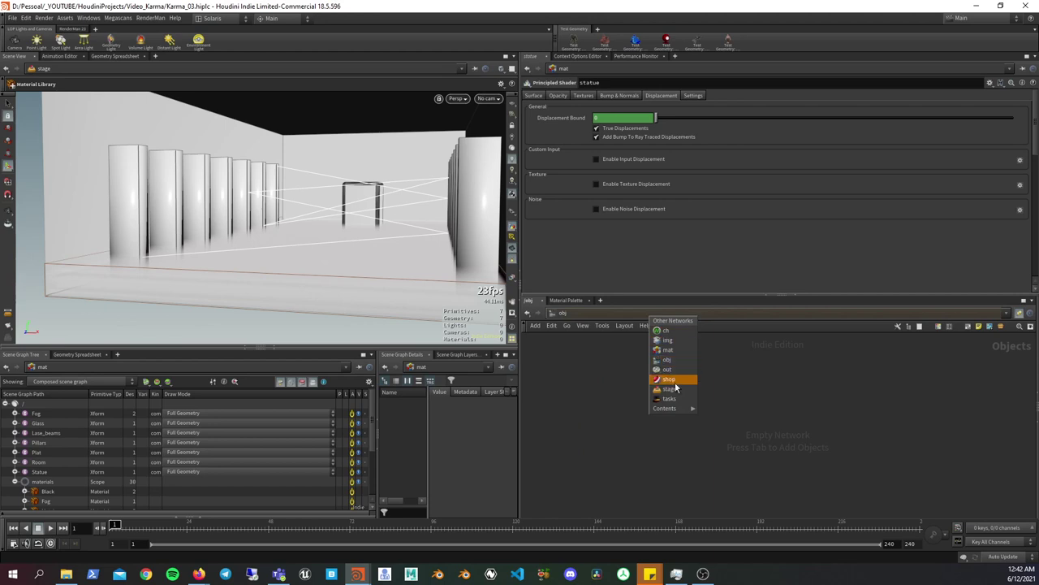
click(673, 396)
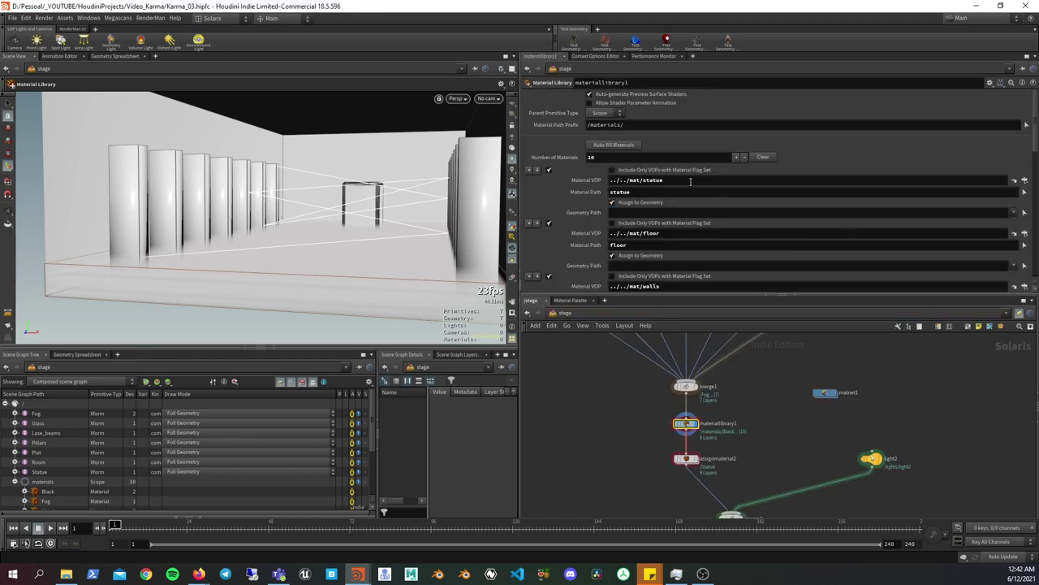
click(691, 181)
key(Return)
drag(632, 297, 632, 400)
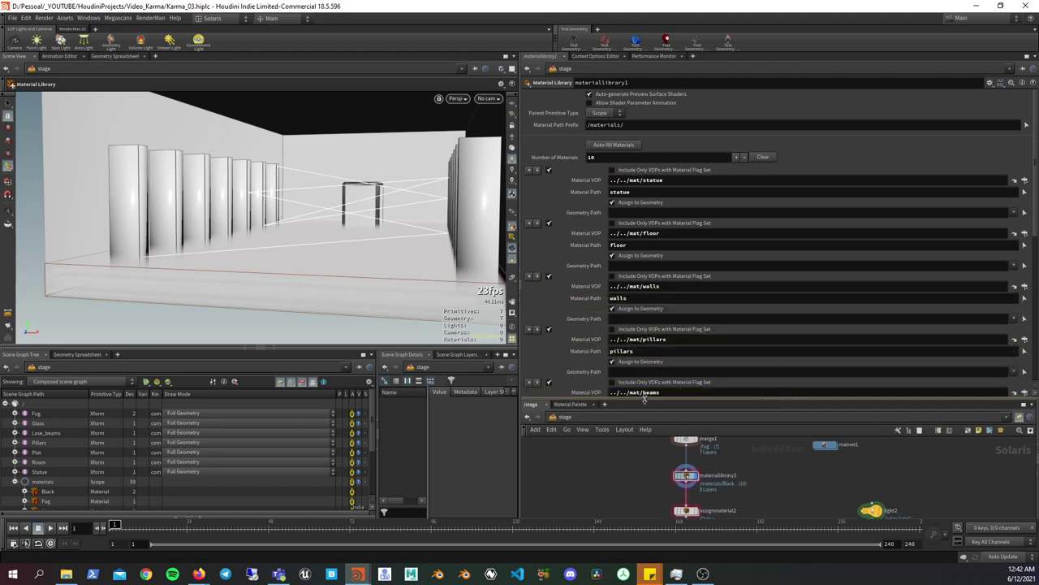
click(654, 126)
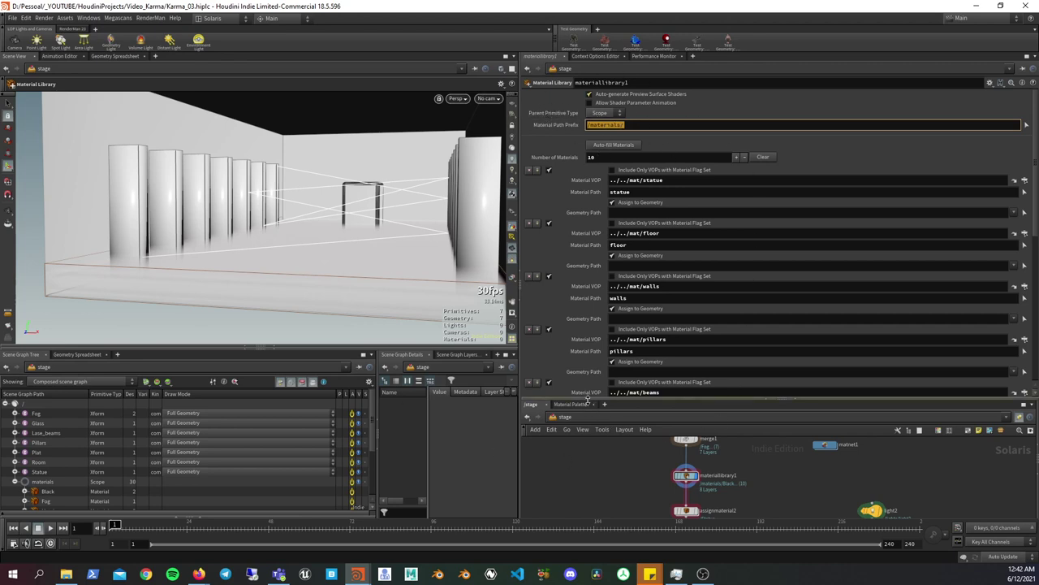
drag(589, 398, 590, 379)
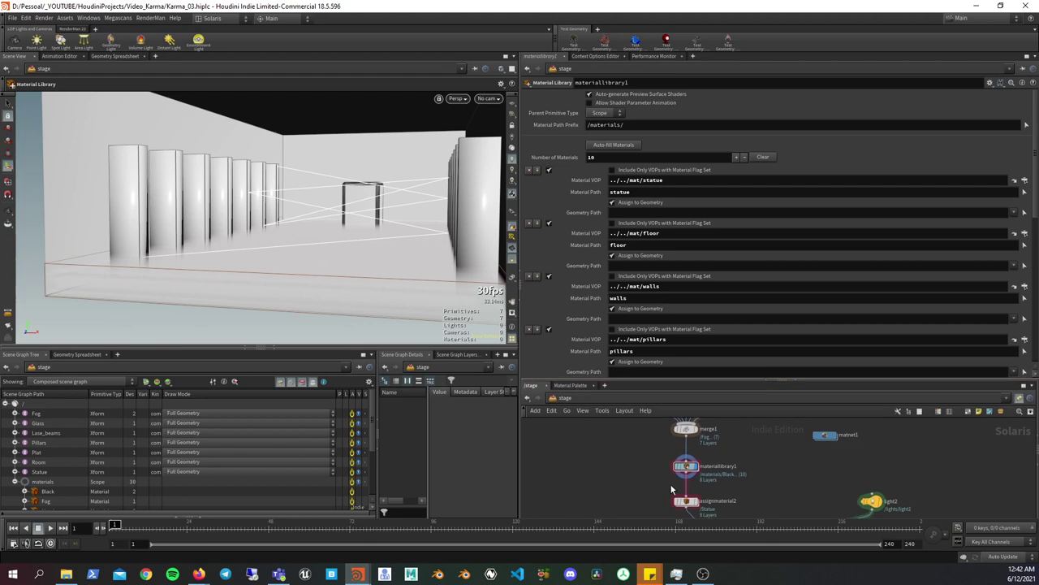
click(686, 466)
click(671, 372)
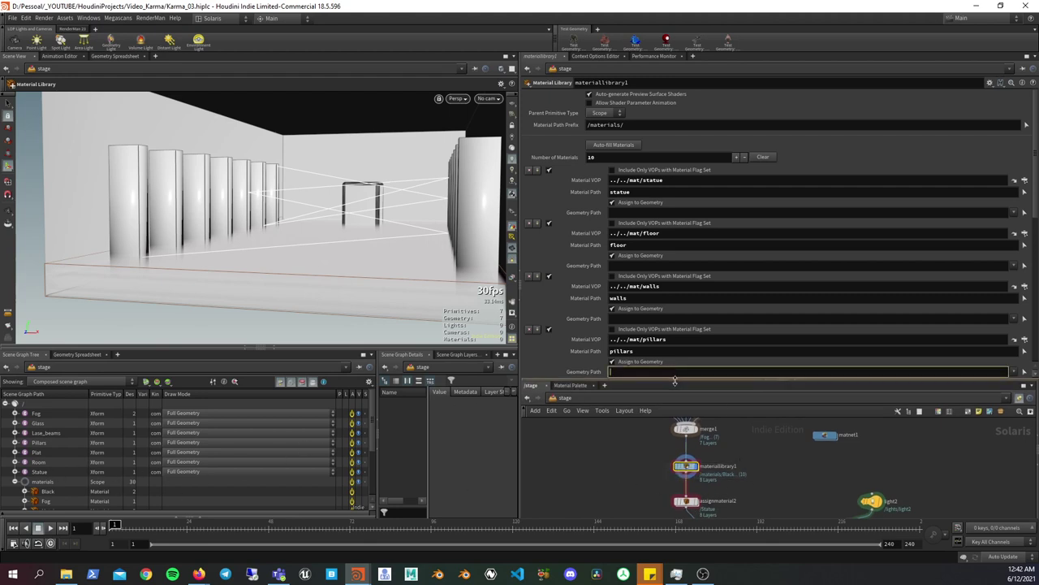
click(675, 182)
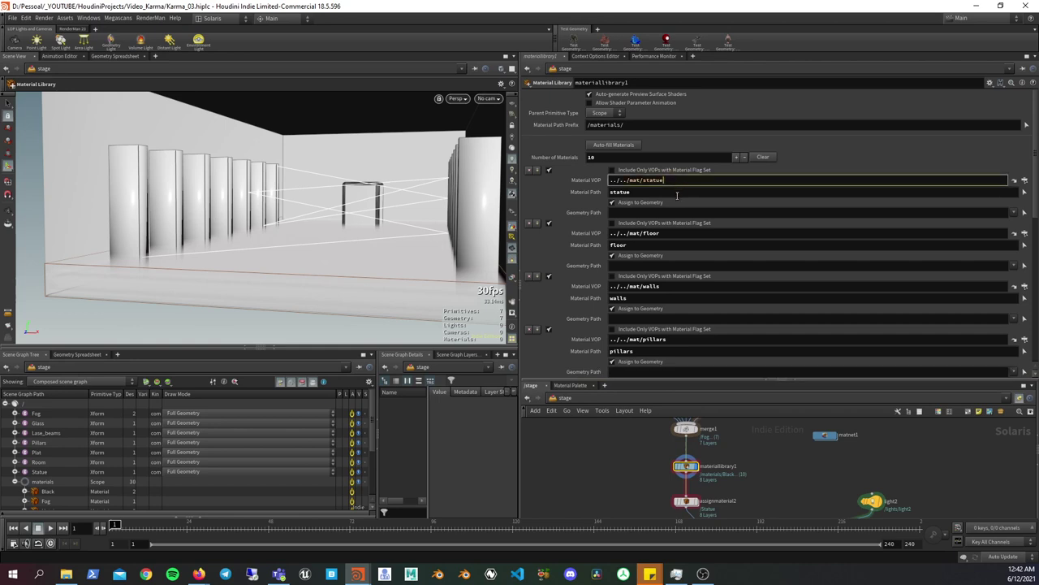
key(Tab)
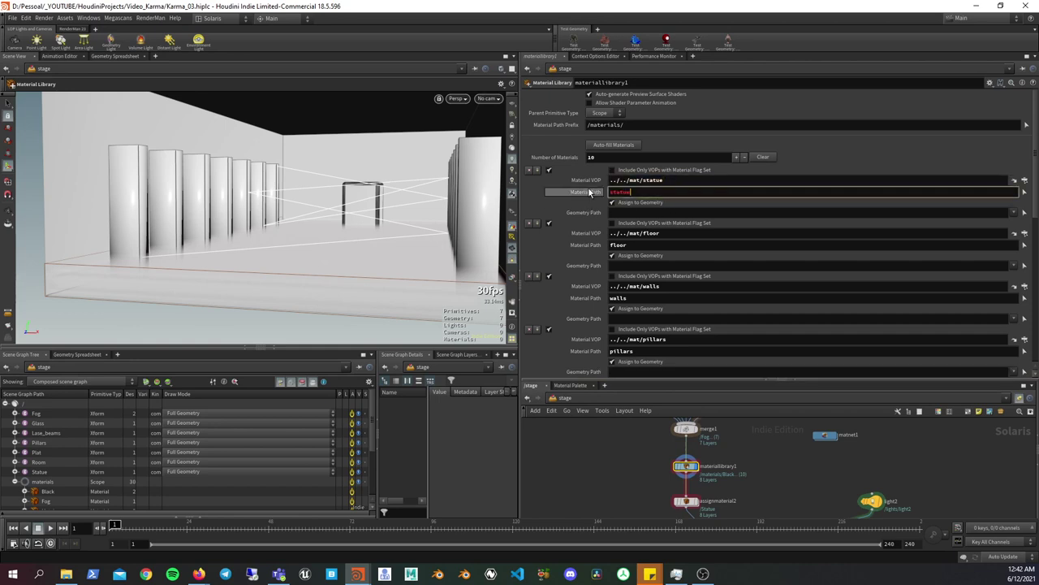
click(689, 179)
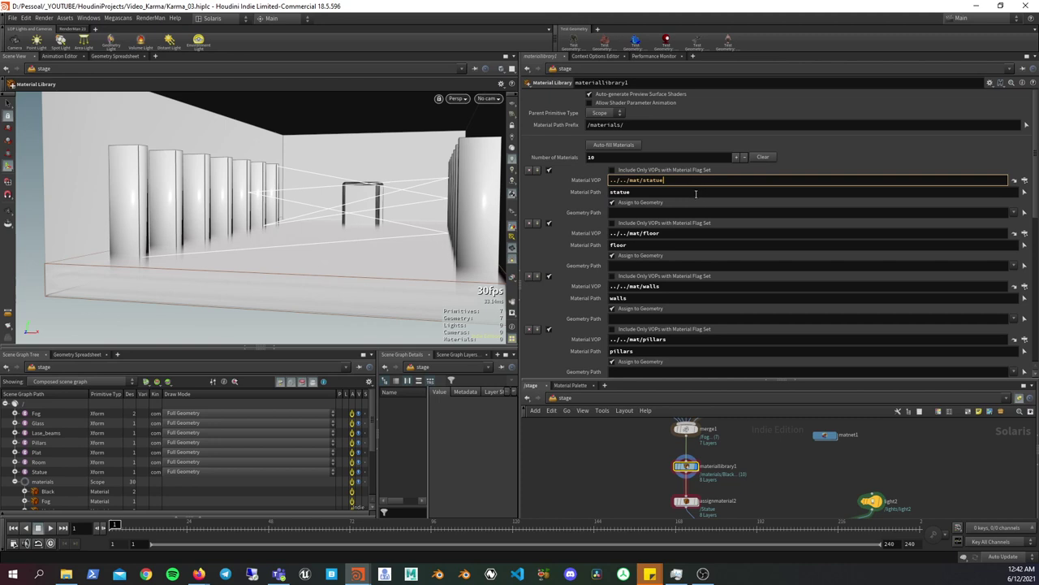
click(696, 192)
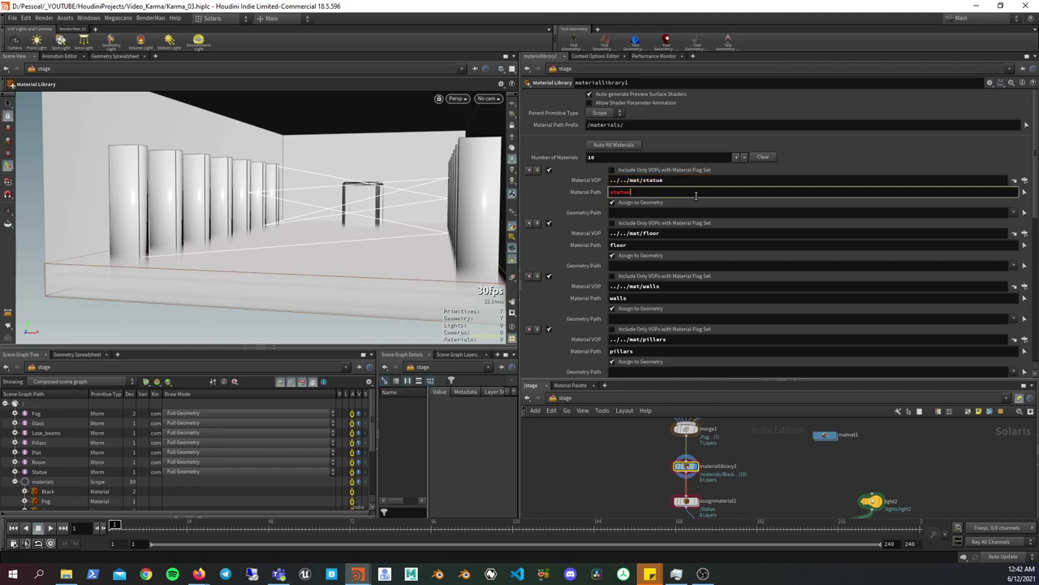
click(651, 245)
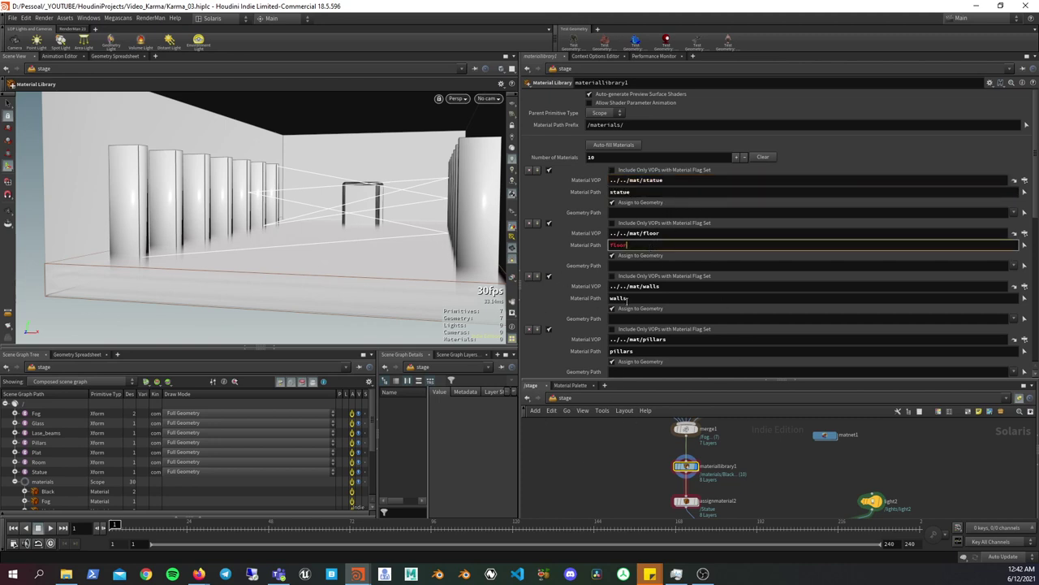
key(Return)
drag(618, 379, 631, 317)
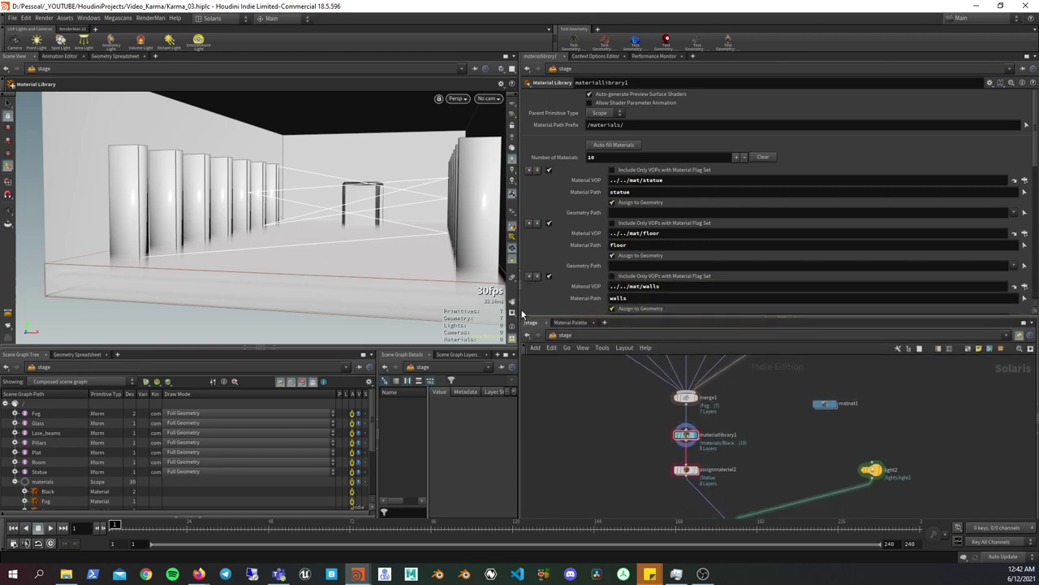
drag(521, 312, 509, 308)
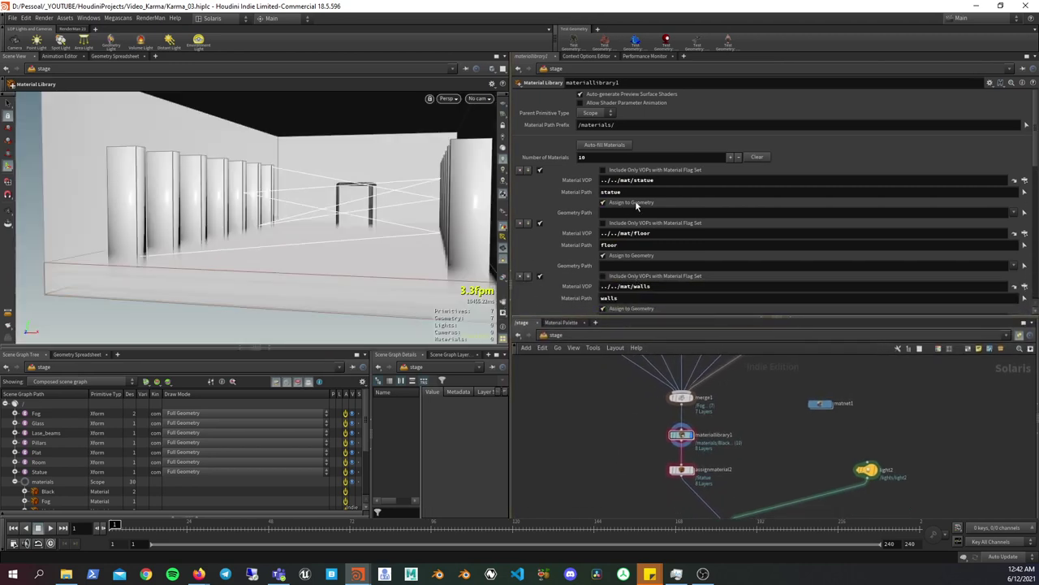
click(637, 126)
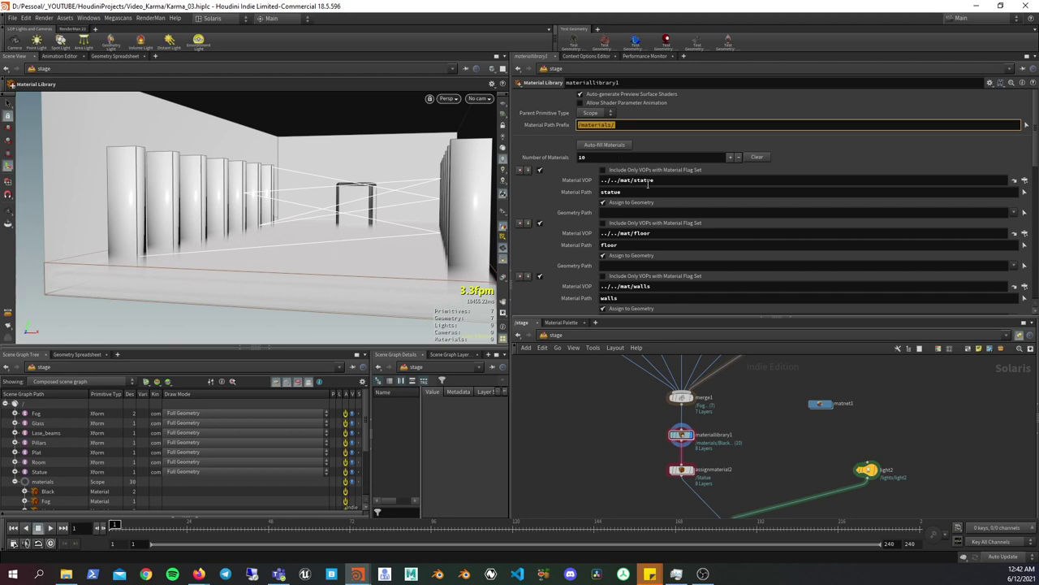
click(545, 316)
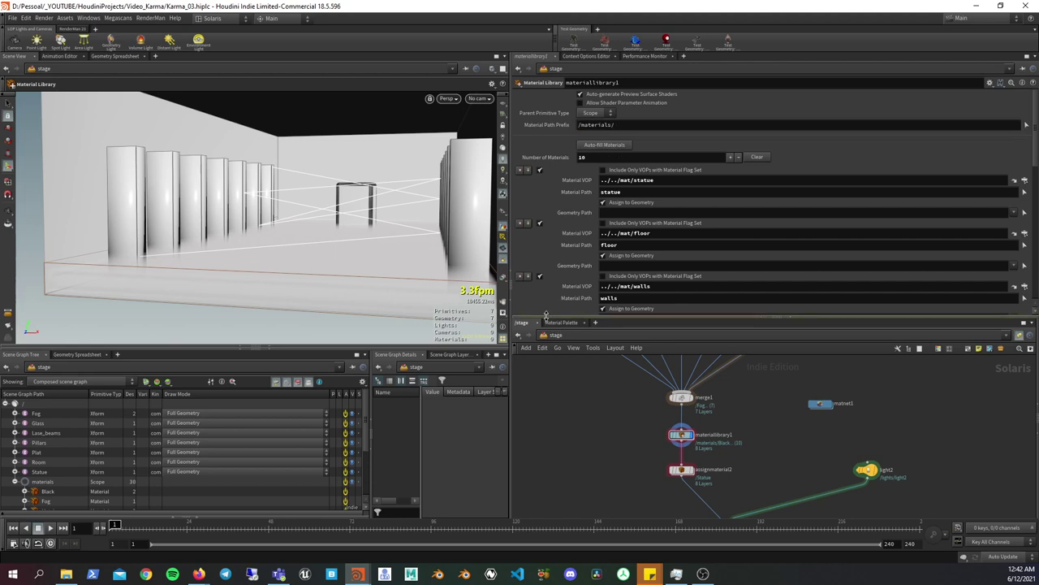
drag(545, 316, 545, 292)
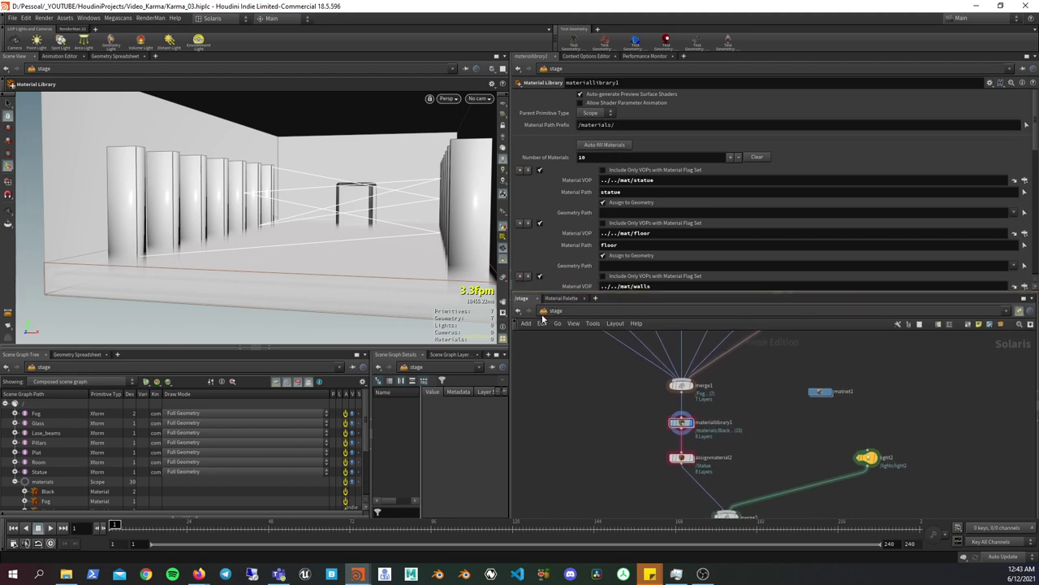
- Inspect merge1, materiallibrary1 and assignmaterial2, with the scene graph tree following selection
scroll(367, 442, down, 2)
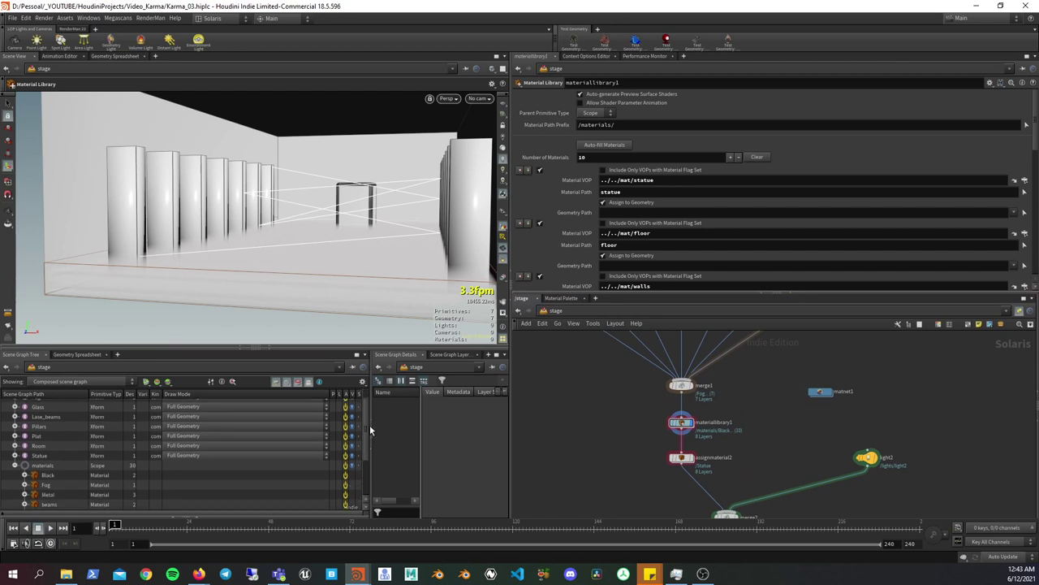
scroll(367, 442, down, 2)
scroll(372, 457, down, 3)
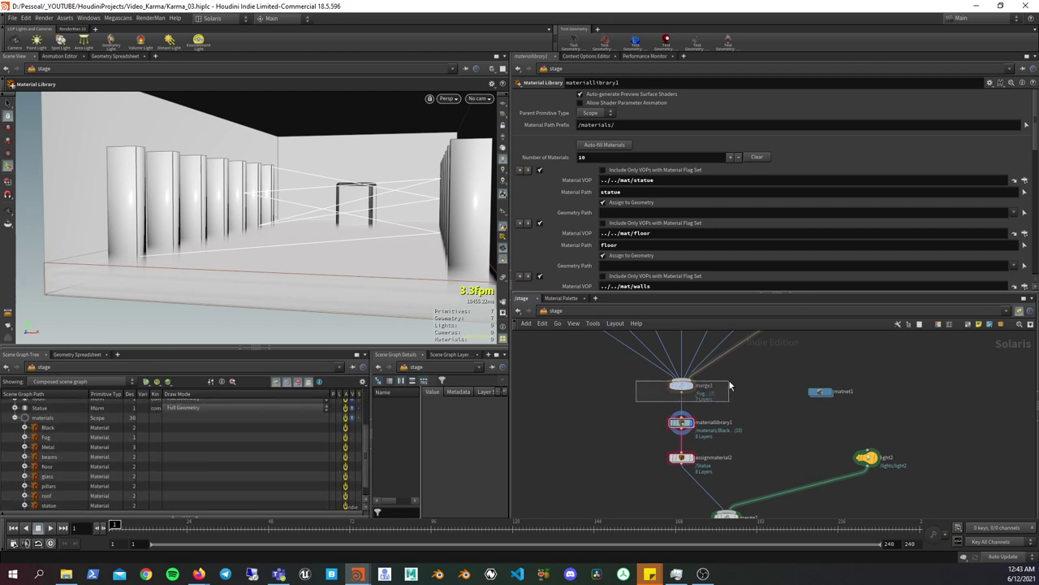
drag(686, 393, 734, 385)
drag(646, 407, 739, 361)
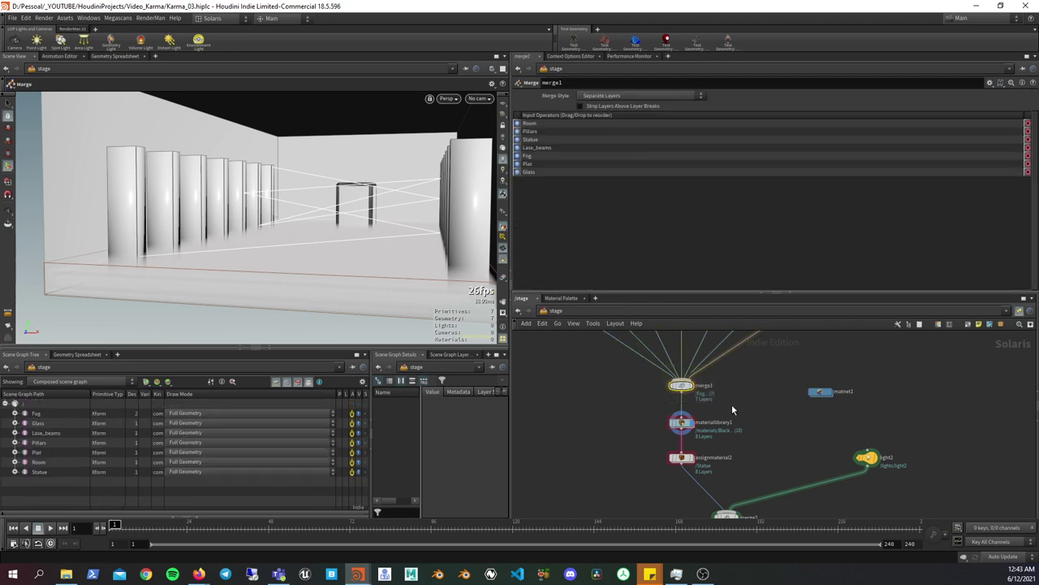
drag(744, 412, 639, 448)
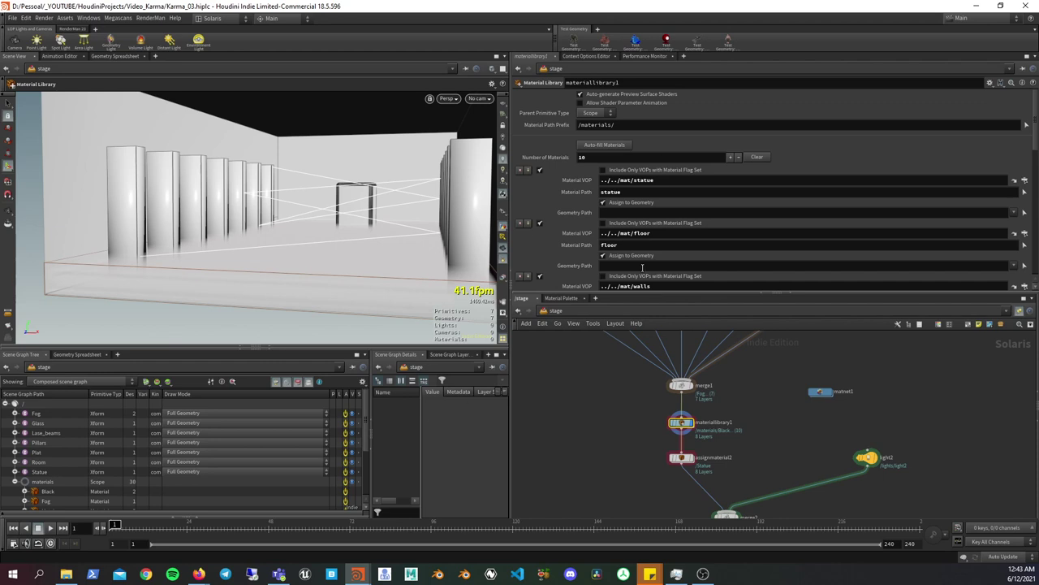
drag(642, 411, 759, 367)
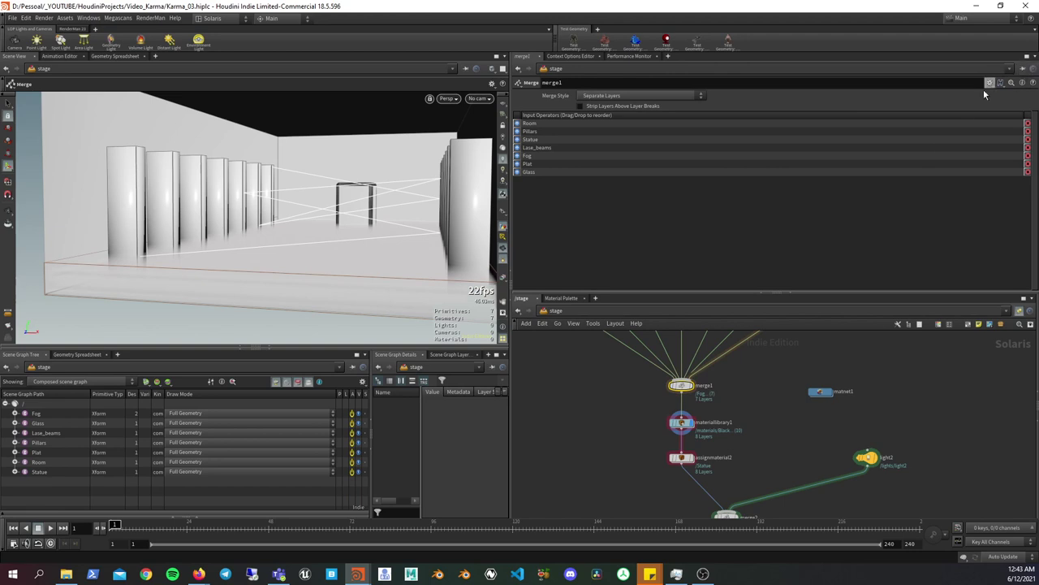
click(680, 458)
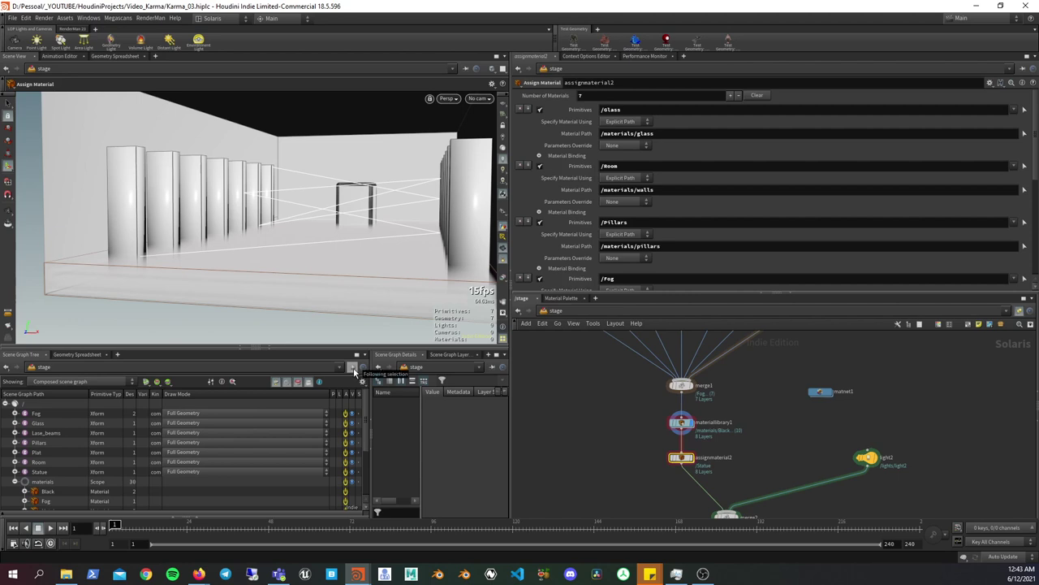
click(352, 367)
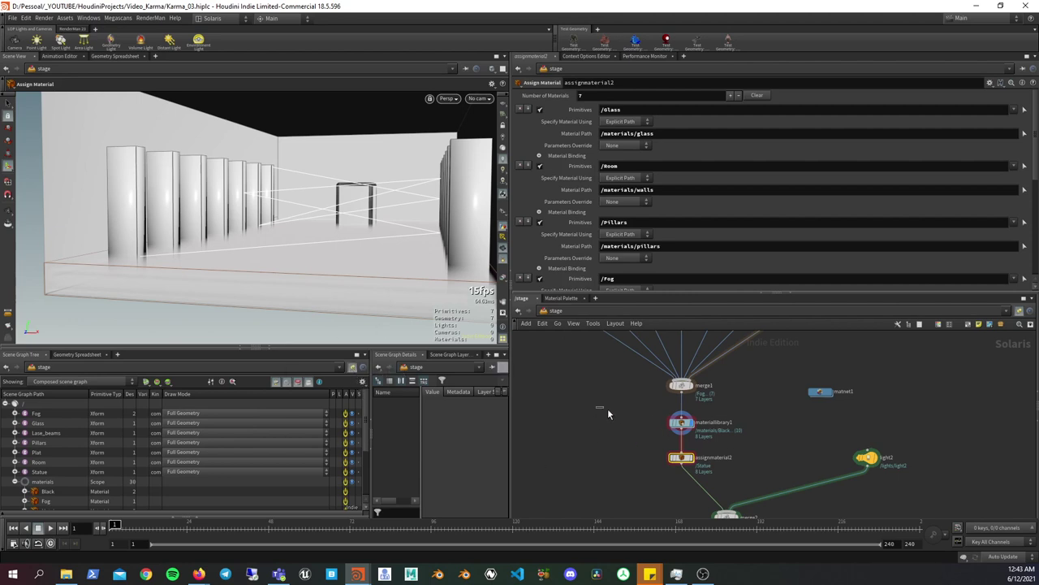
- Review merge1's inputs and assignmaterial2's bindings, then select materiallibrary1
drag(598, 408, 725, 372)
click(680, 431)
click(680, 457)
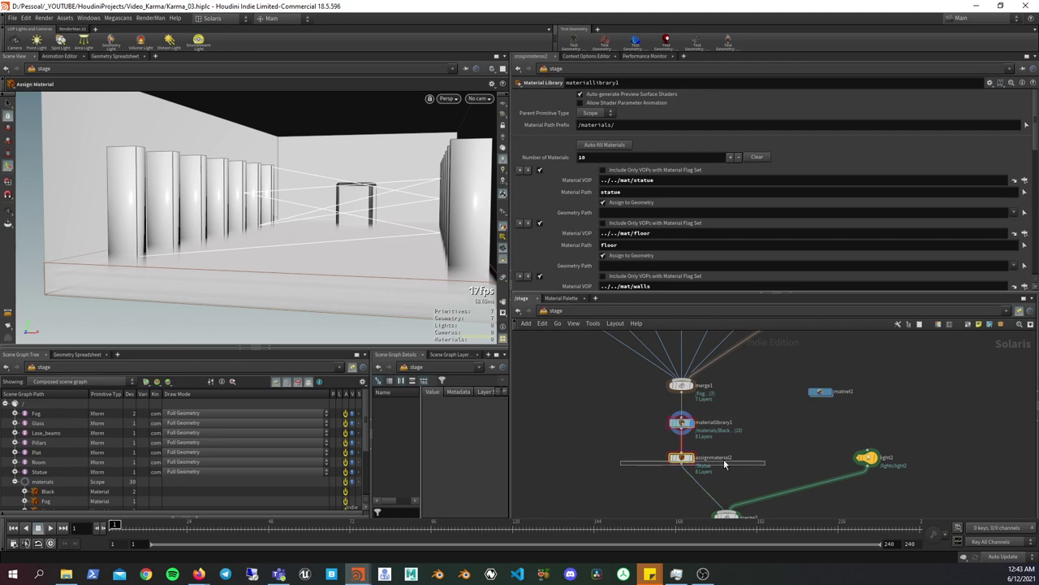
drag(638, 402, 747, 337)
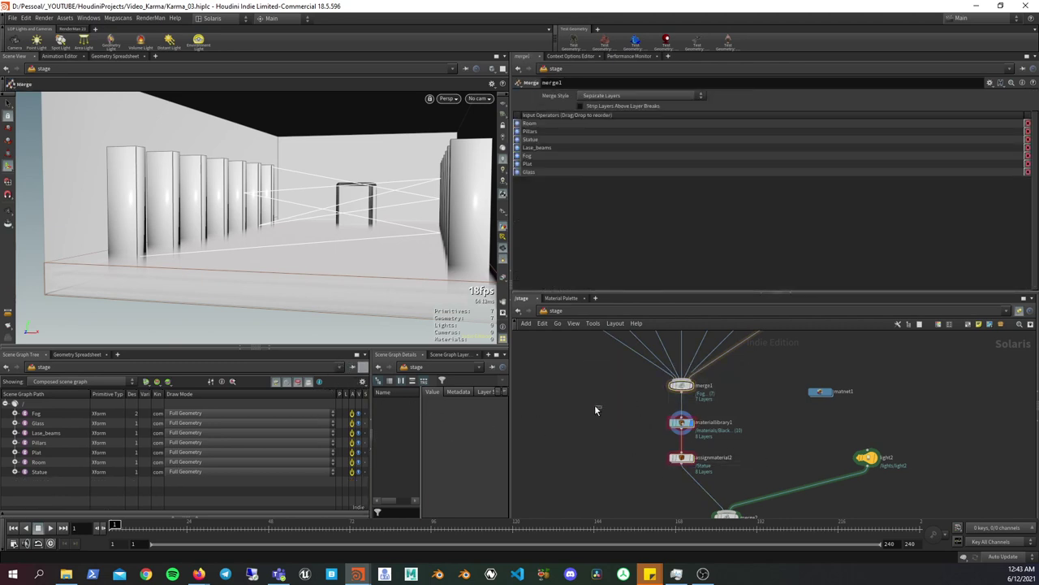
drag(600, 409, 744, 372)
click(681, 422)
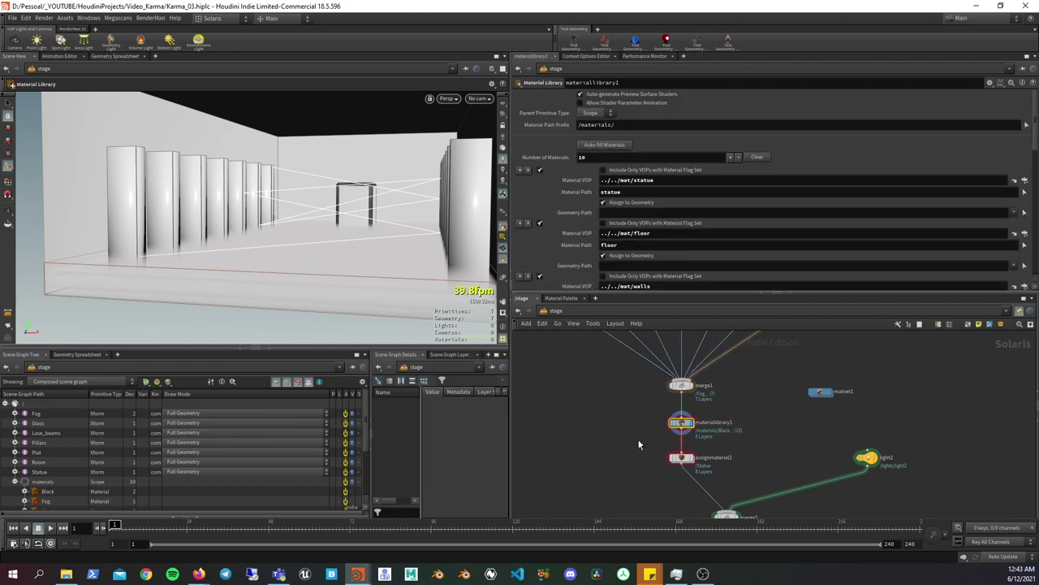
drag(622, 407, 740, 428)
- Widen the viewport pane, show materiallibrary1's 10 materials, and hide the shelf
drag(511, 381, 525, 384)
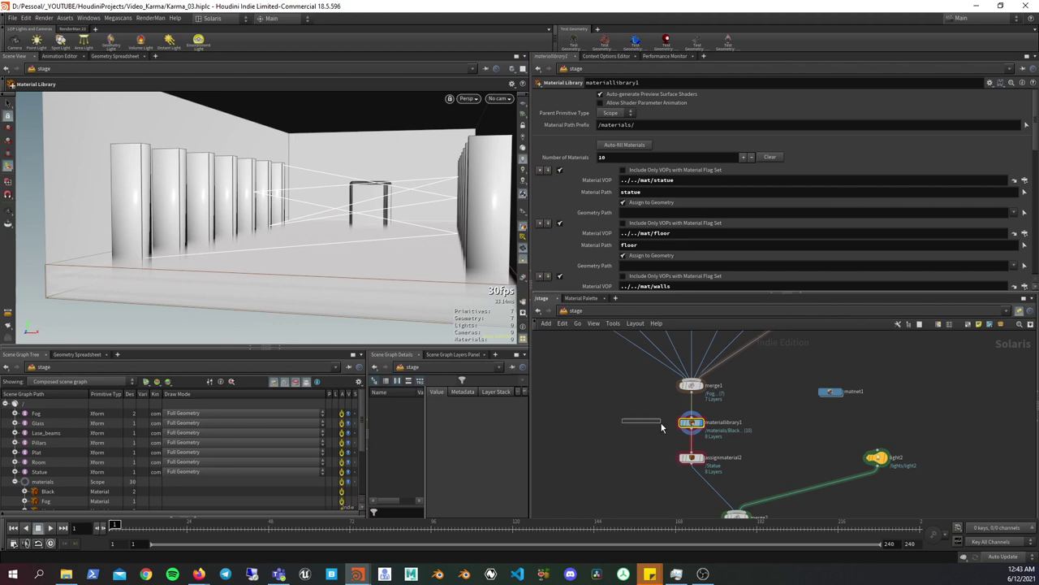
click(712, 469)
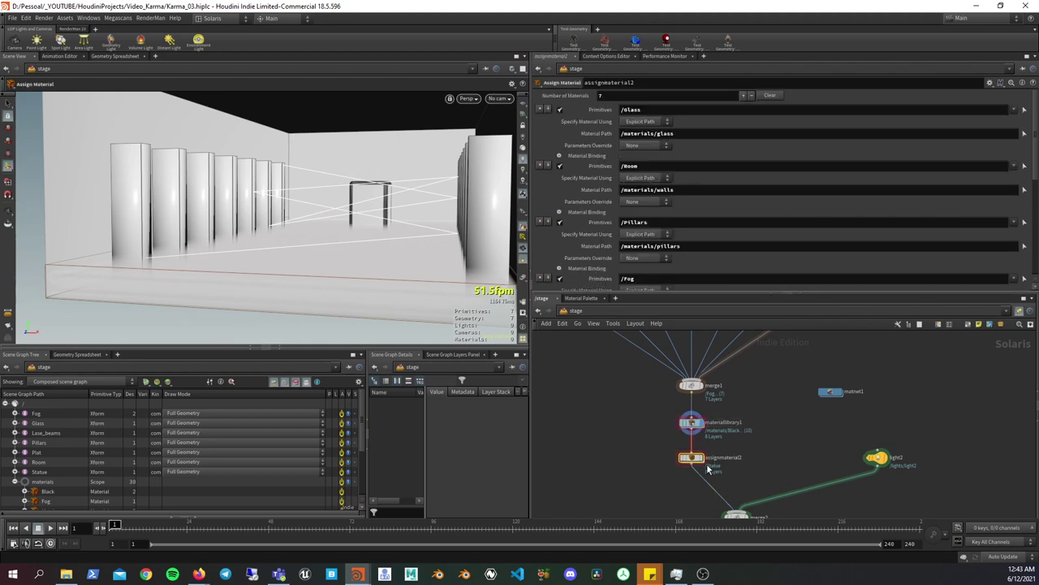
click(692, 423)
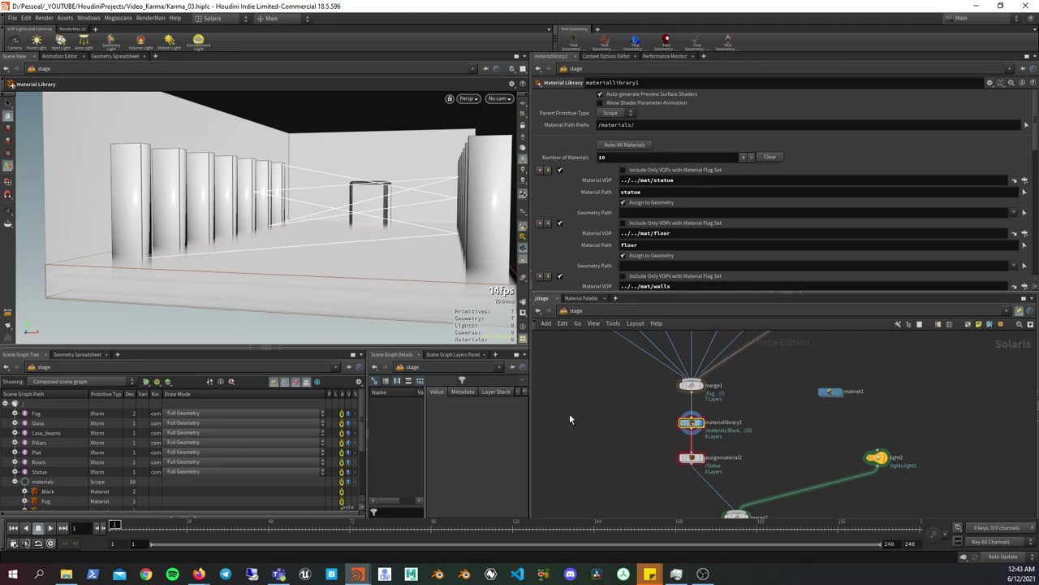
click(2, 42)
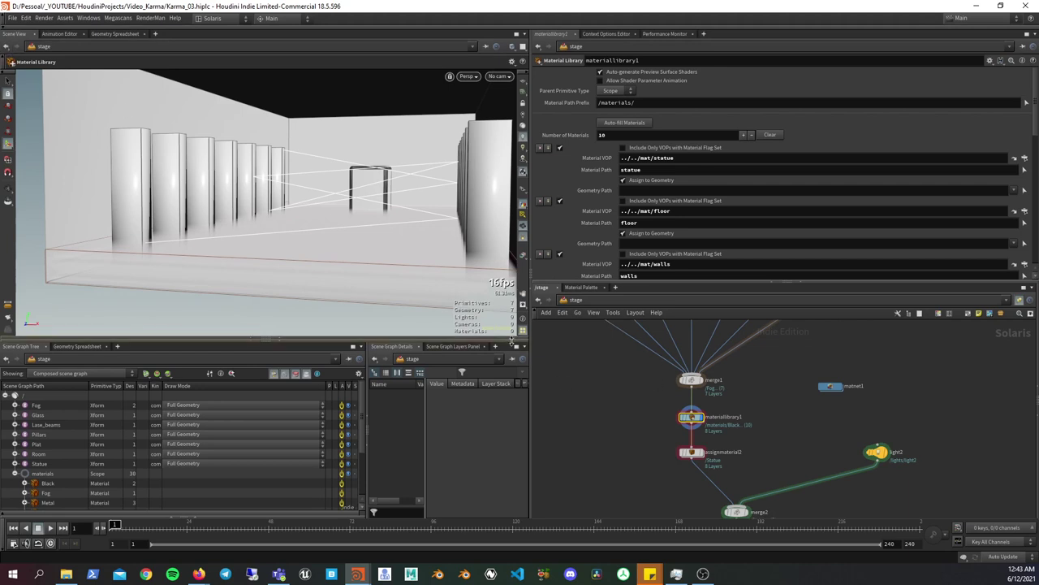
drag(507, 340, 508, 357)
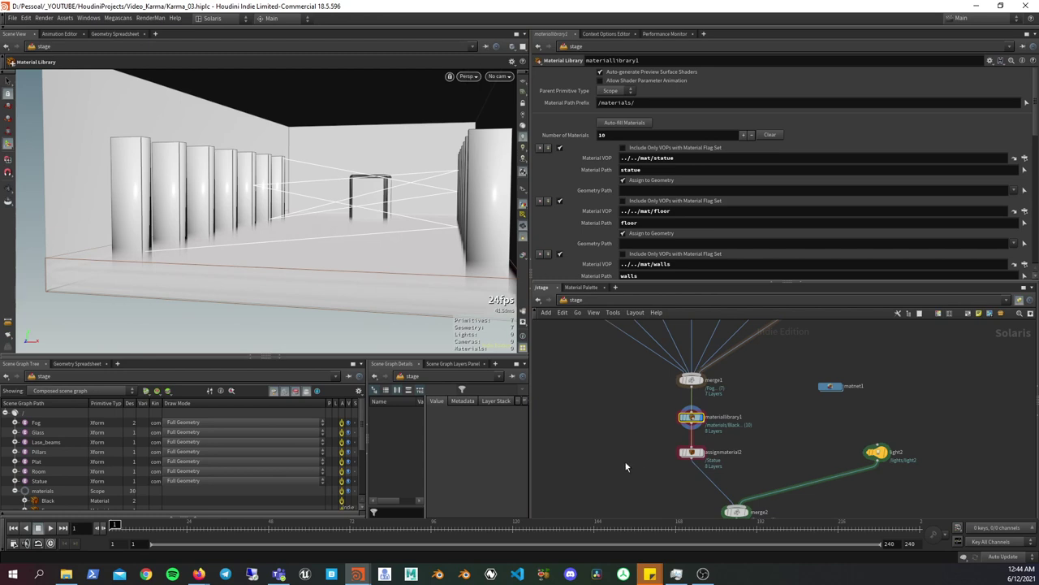
mouse_move(365, 436)
mouse_down()
mouse_move(367, 489)
mouse_move(354, 426)
mouse_move(364, 443)
mouse_up()
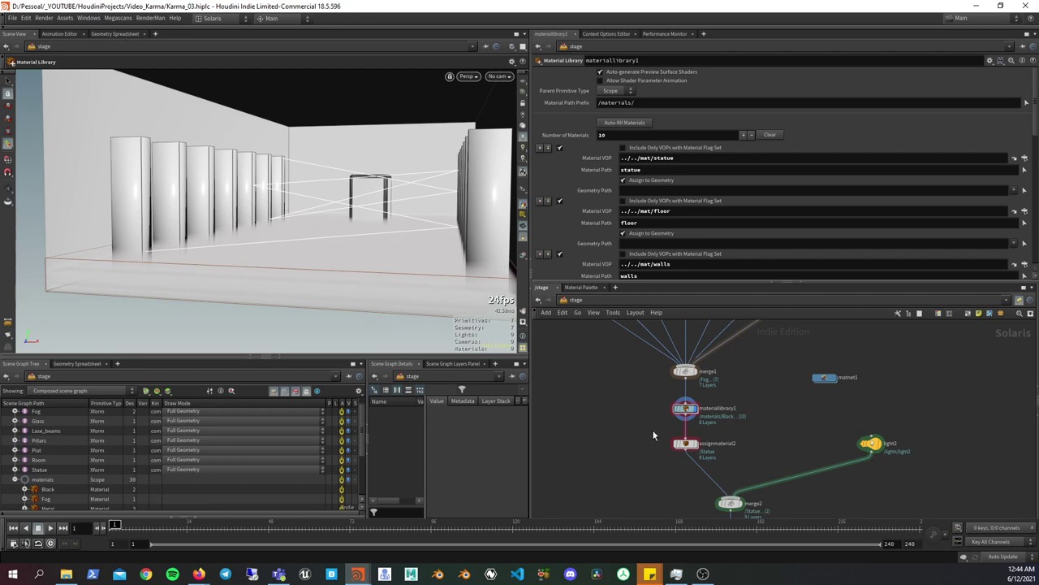
scroll(362, 437, down, 2)
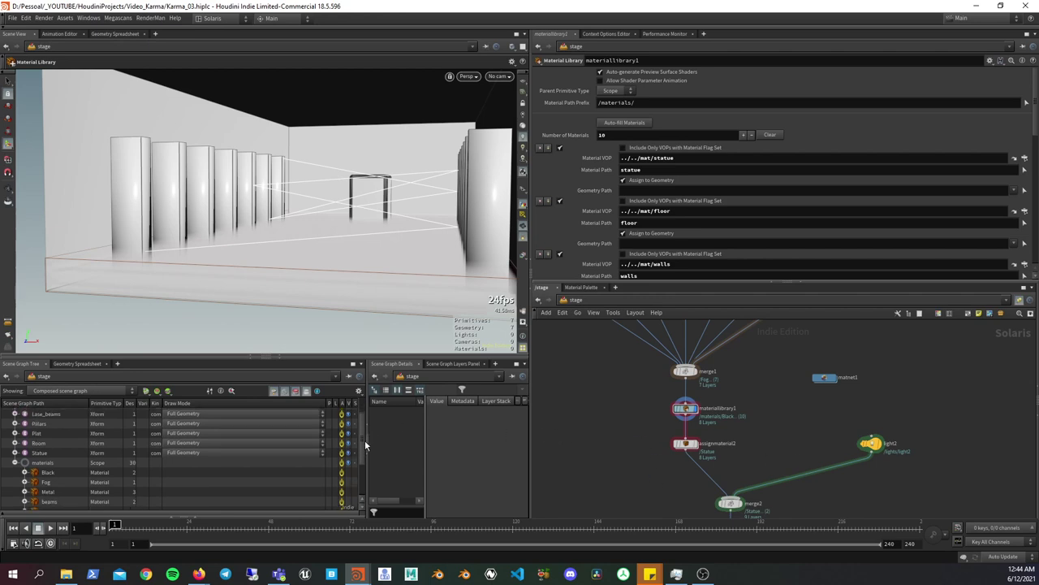
key(Tab)
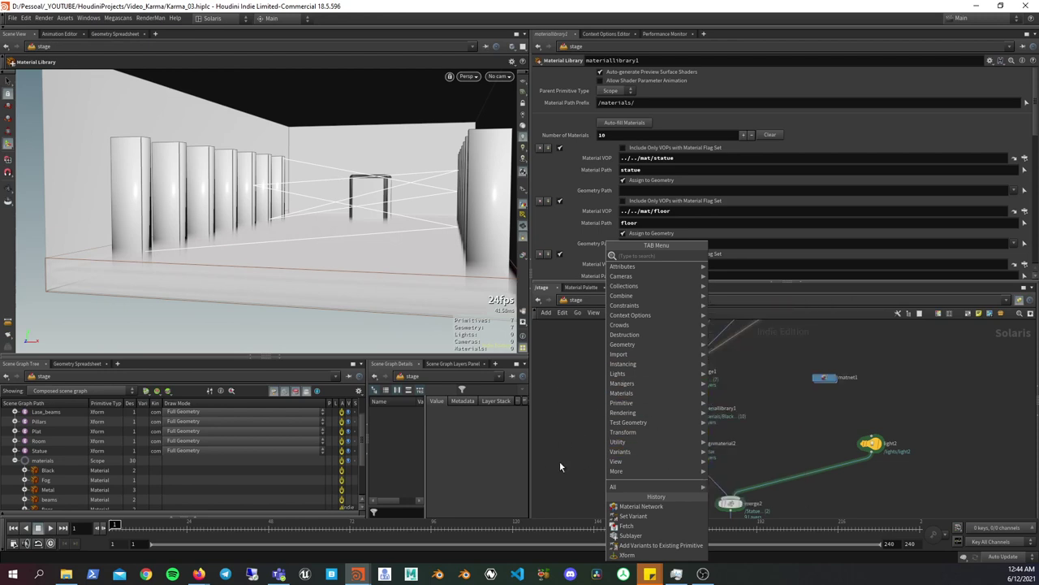
click(593, 462)
scroll(633, 426, down, 2)
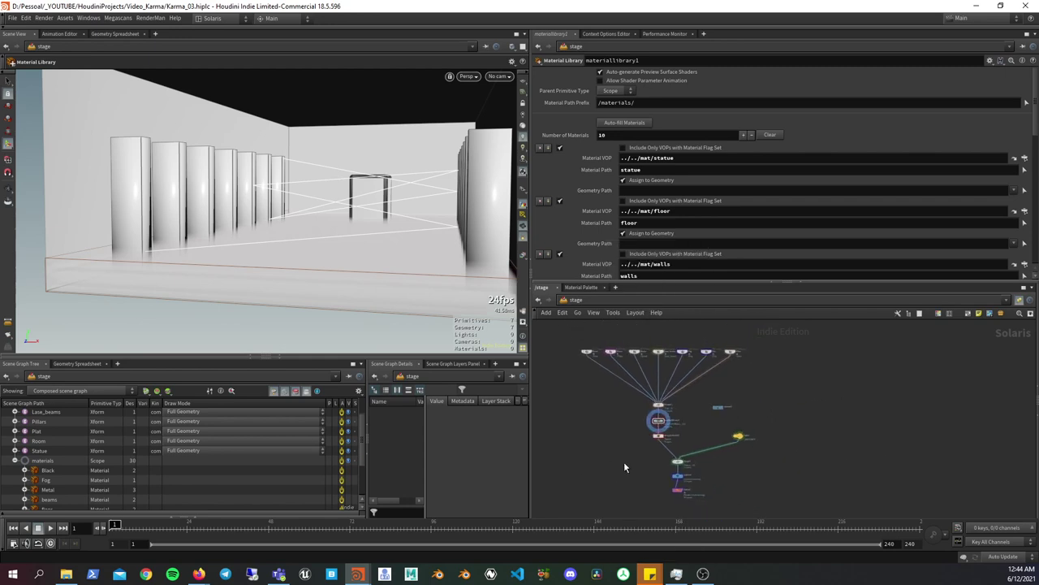
scroll(625, 462, up, 3)
scroll(684, 457, up, 2)
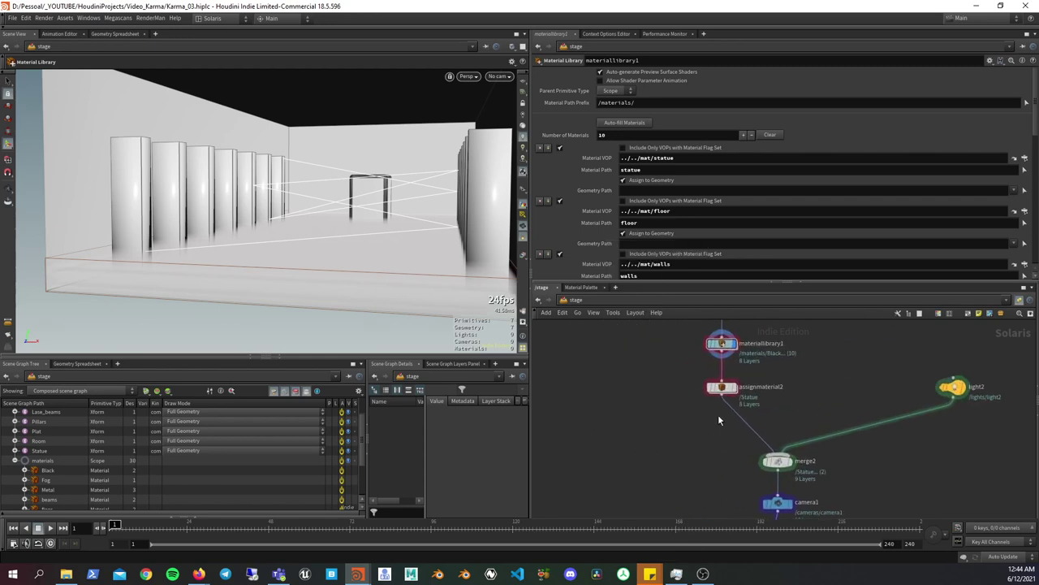
drag(673, 375, 756, 338)
mouse_move(716, 282)
mouse_down()
mouse_move(711, 377)
mouse_move(708, 365)
mouse_up()
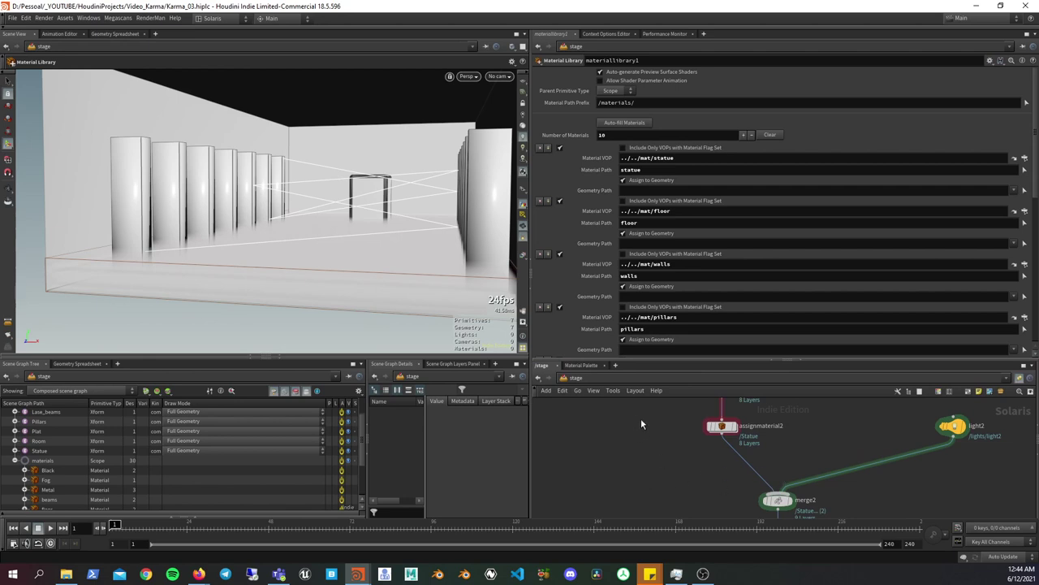
- Widen the scene graph tree, solo and frame Statue, then unsolo to restore all objects
middle_drag(641, 422, 619, 482)
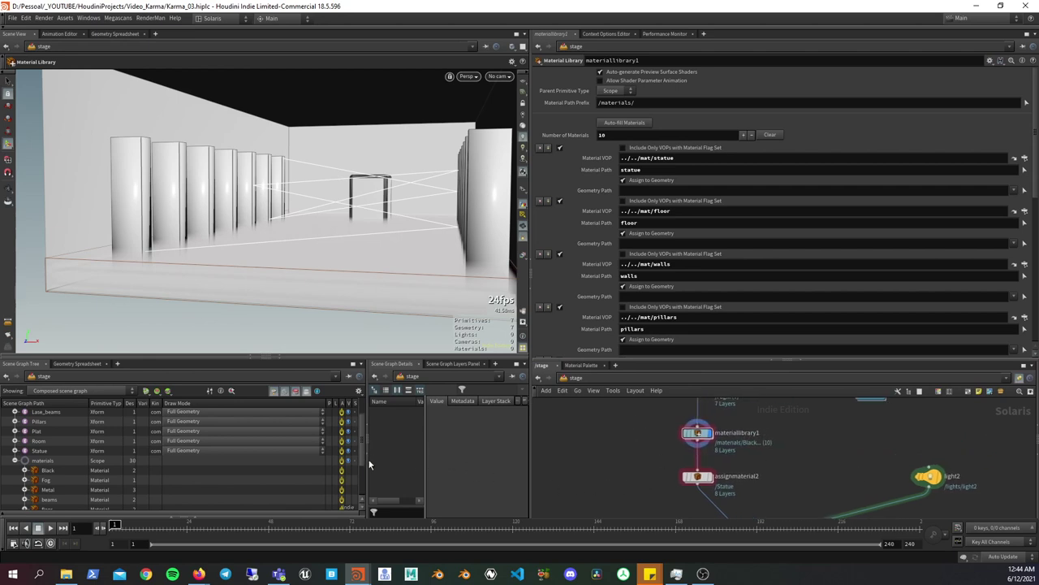
drag(367, 460, 377, 454)
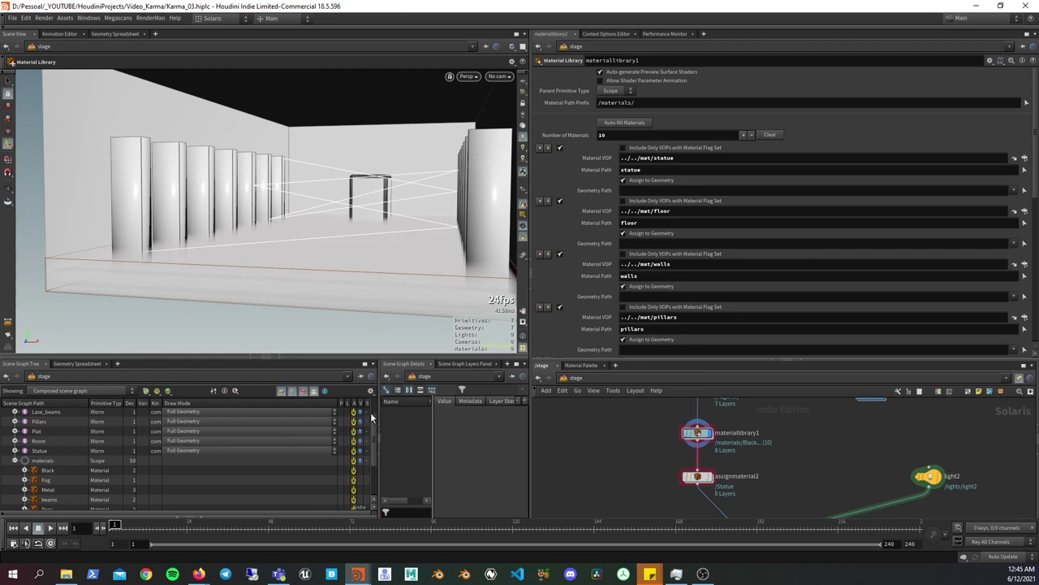
drag(379, 413, 388, 412)
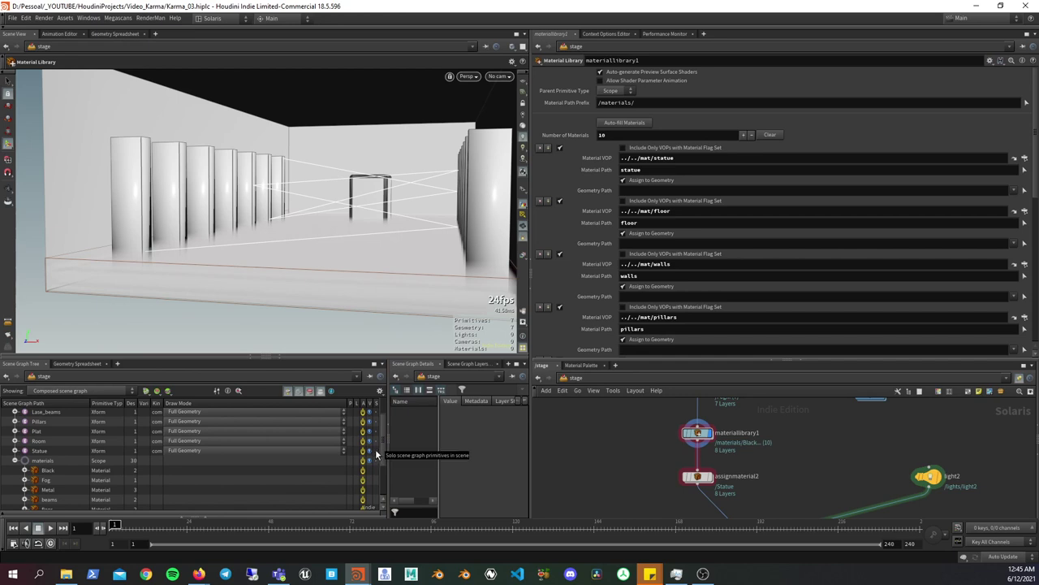
click(376, 451)
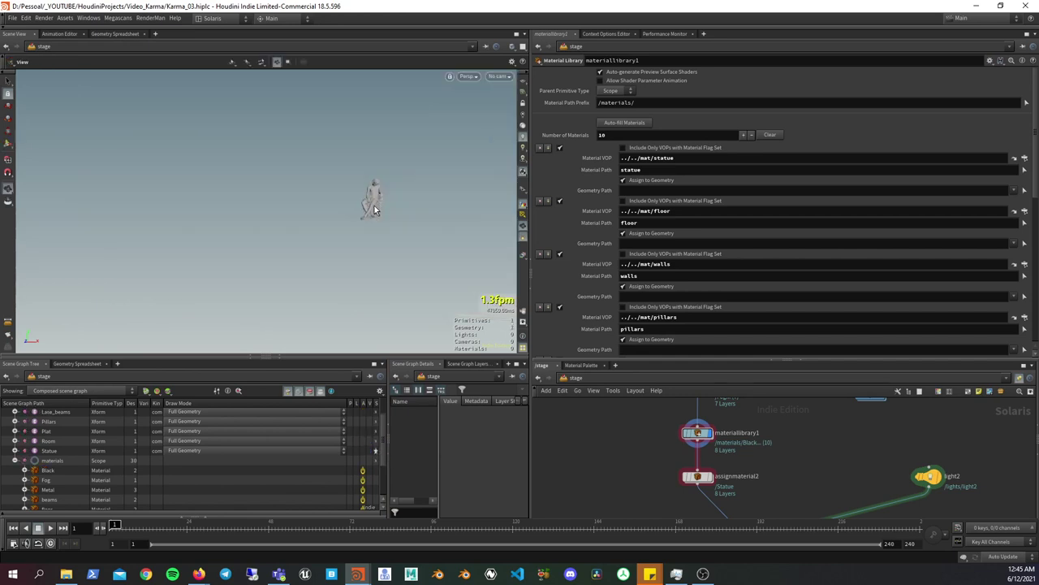
key(h)
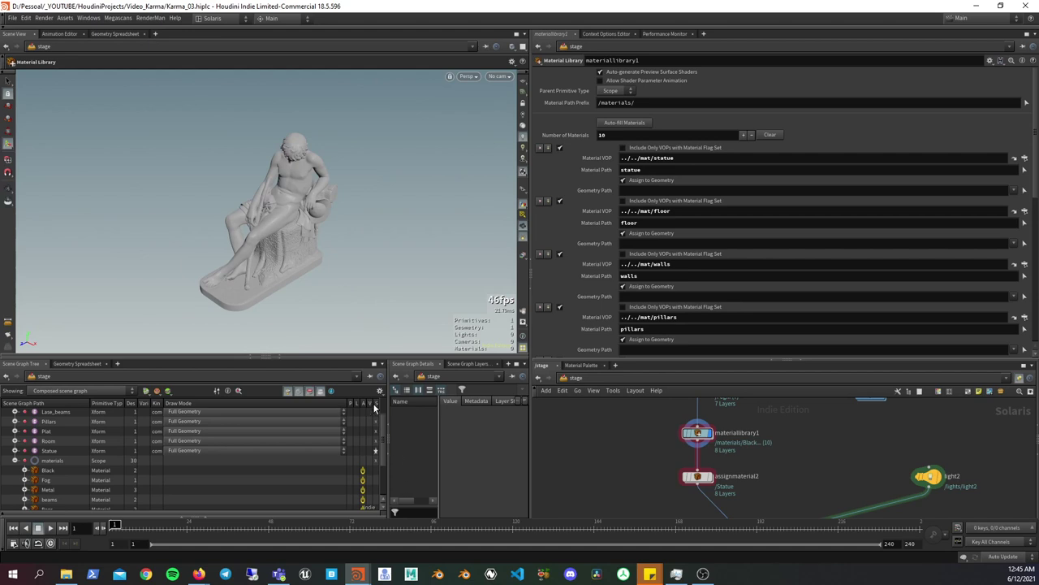
click(376, 451)
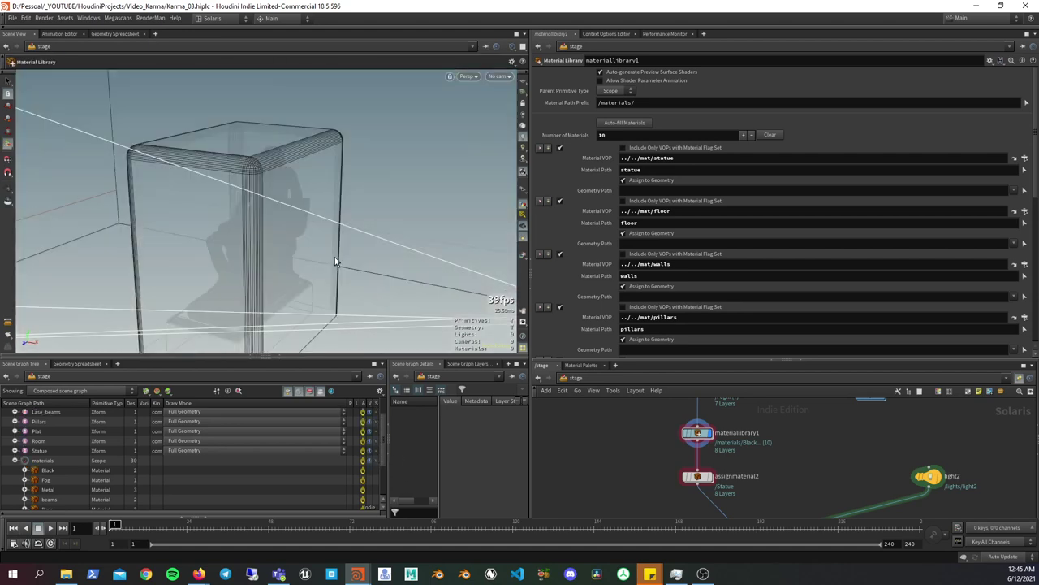
middle_drag(659, 494, 614, 460)
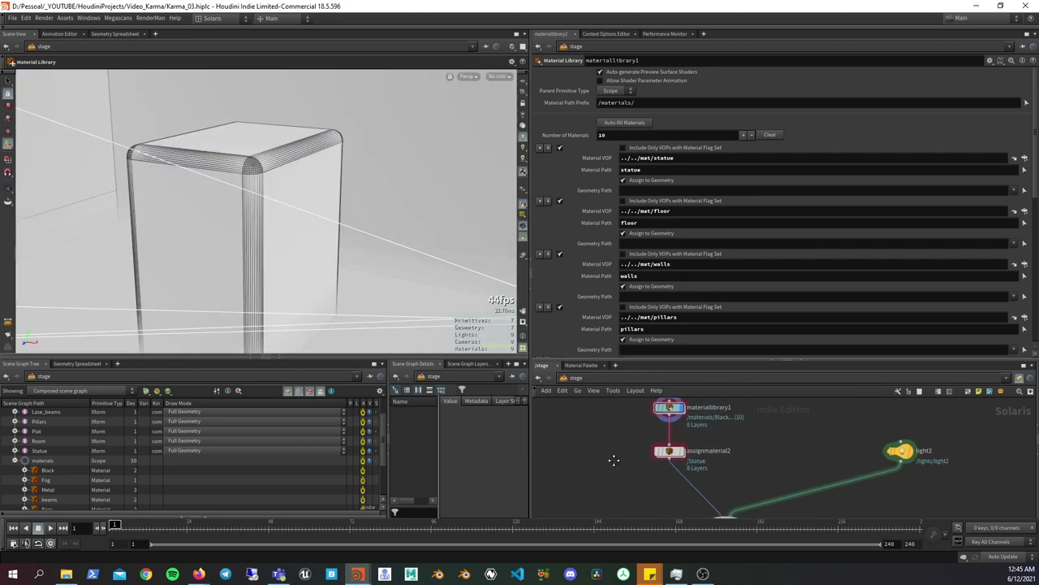
mouse_move(607, 360)
mouse_down()
mouse_move(601, 331)
mouse_move(601, 354)
mouse_up()
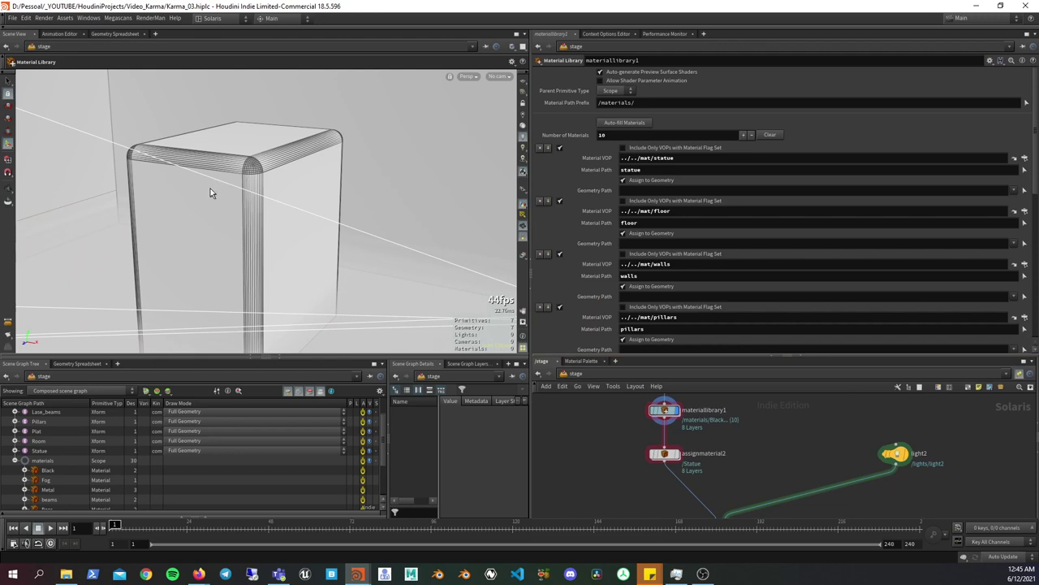
- Display assignmaterial2's result and orbit the camera around the statue
click(680, 460)
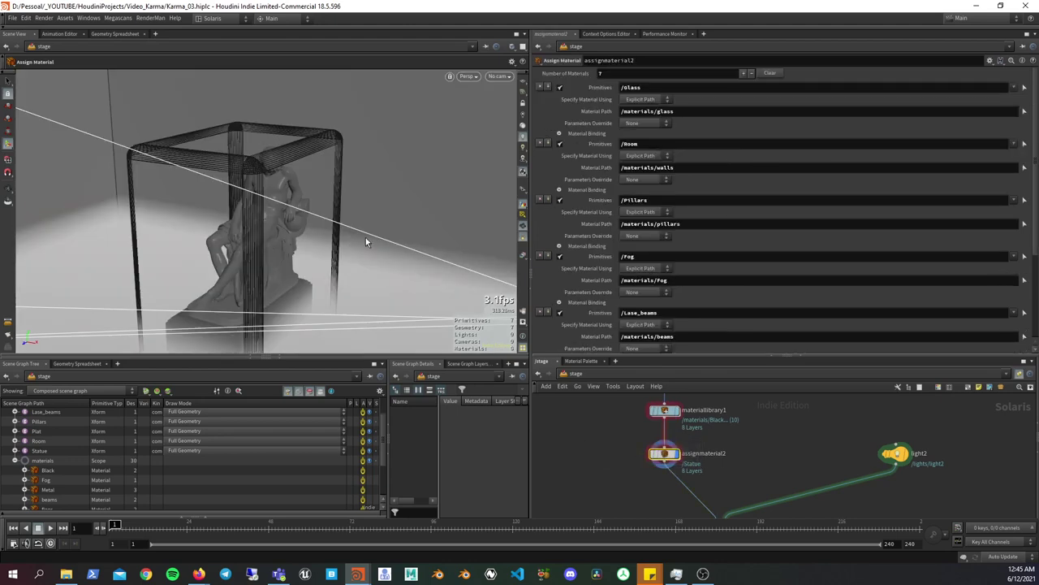
key(Escape)
mouse_move(353, 196)
mouse_down()
mouse_move(315, 231)
mouse_move(325, 244)
mouse_move(385, 230)
mouse_move(357, 236)
mouse_up()
scroll(327, 239, down, 3)
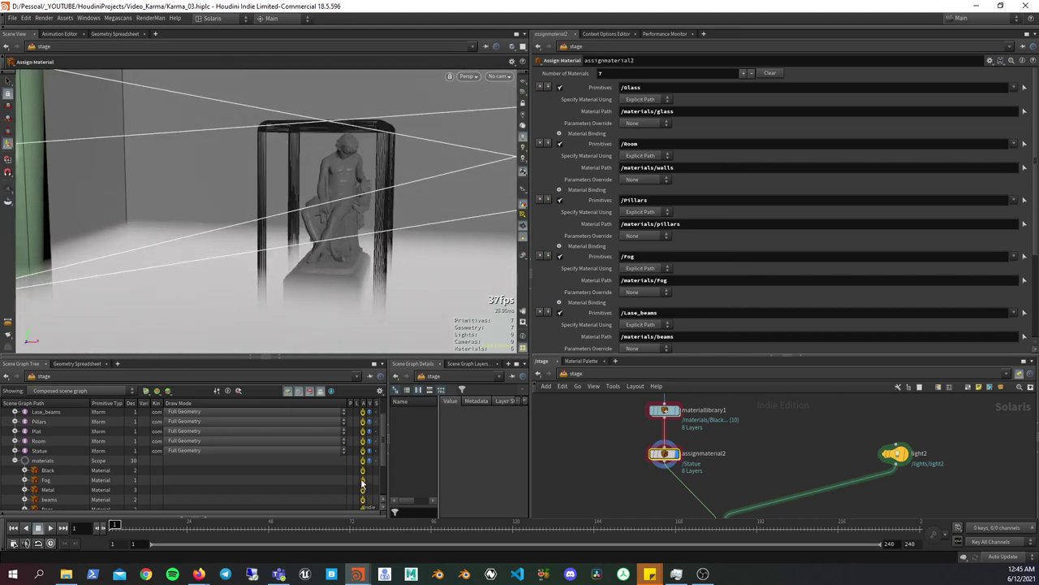
scroll(385, 453, up, 3)
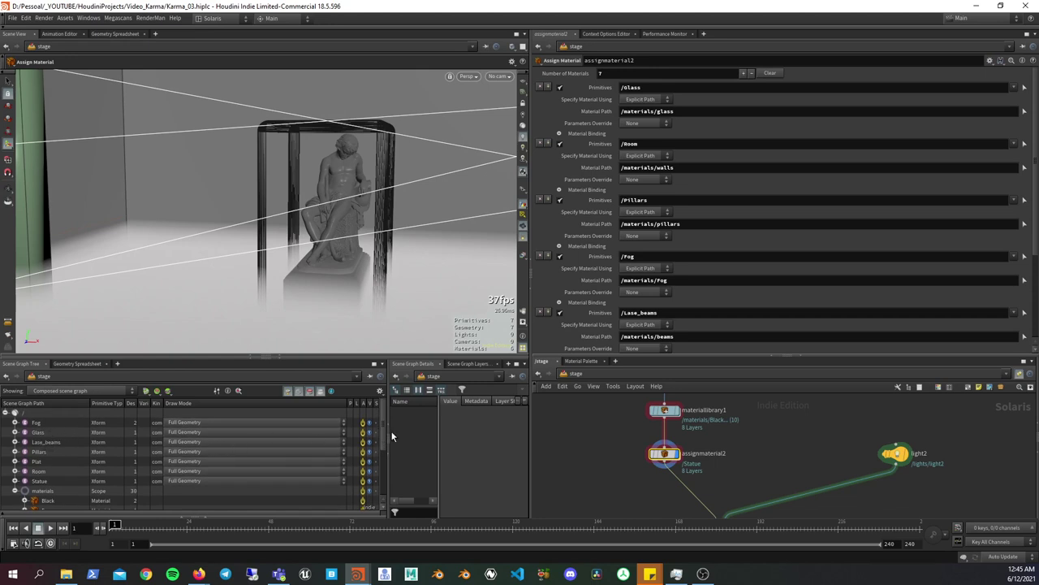
- Toggle the glass case's visibility repeatedly, leaving it shown at the end
click(376, 432)
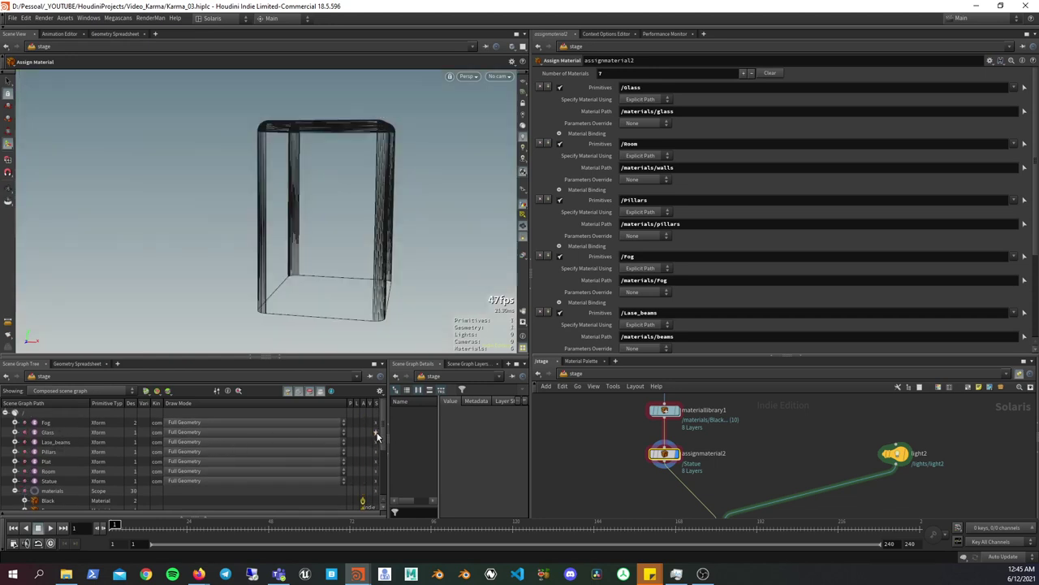
click(376, 432)
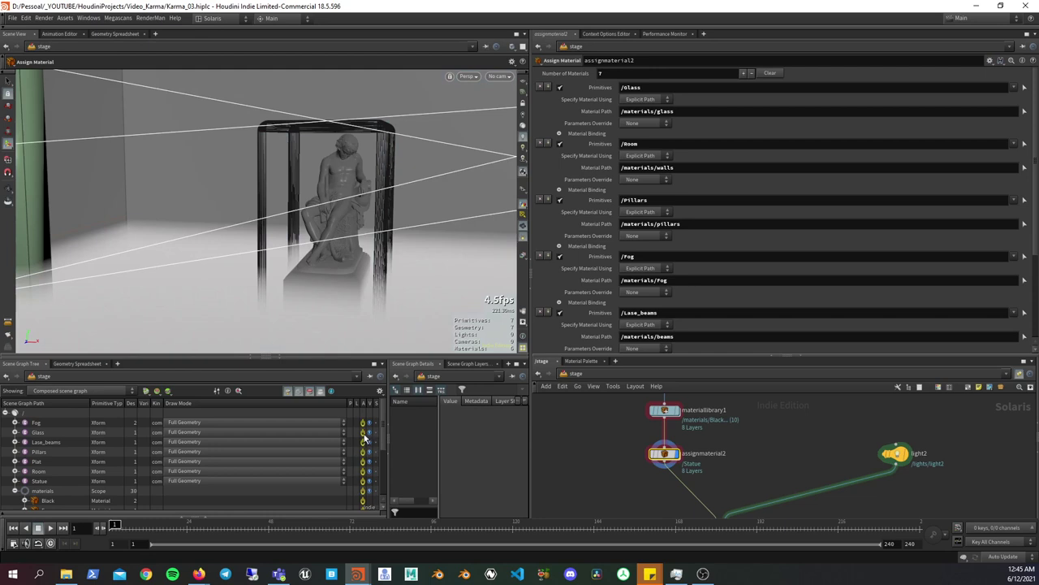
click(369, 432)
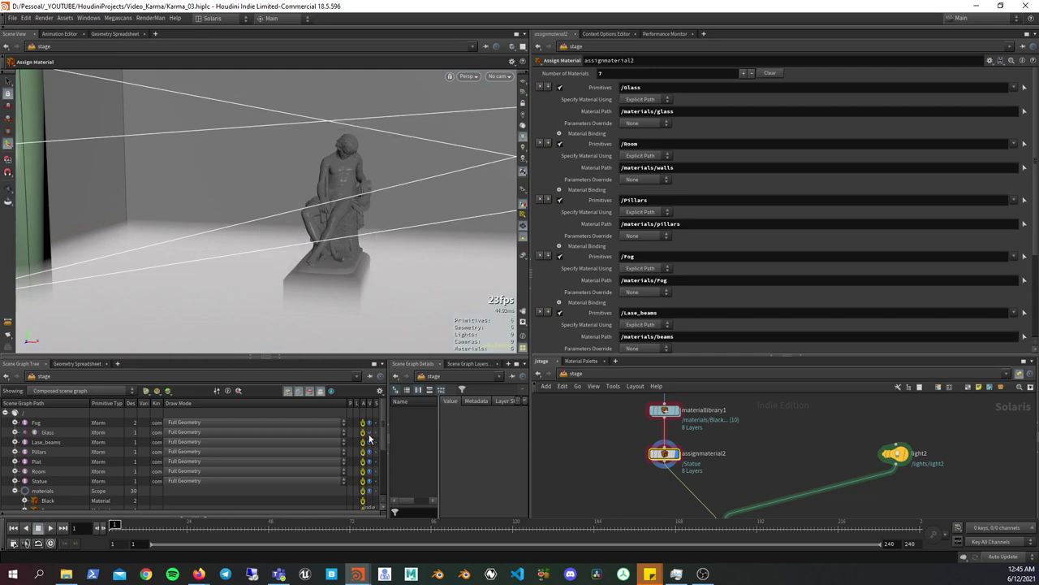
click(363, 434)
click(363, 433)
click(363, 433)
click(363, 433)
click(366, 435)
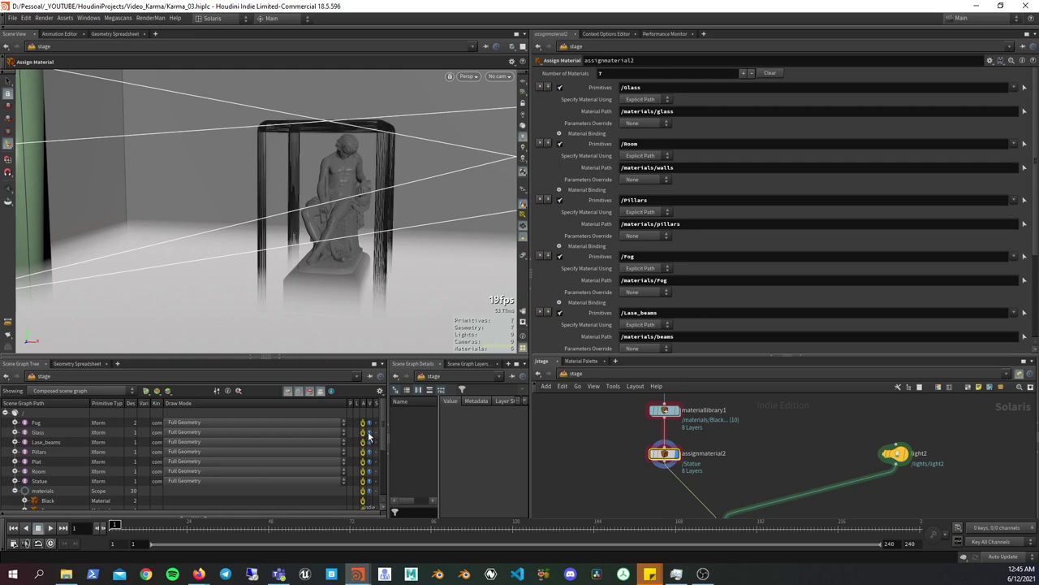
click(369, 435)
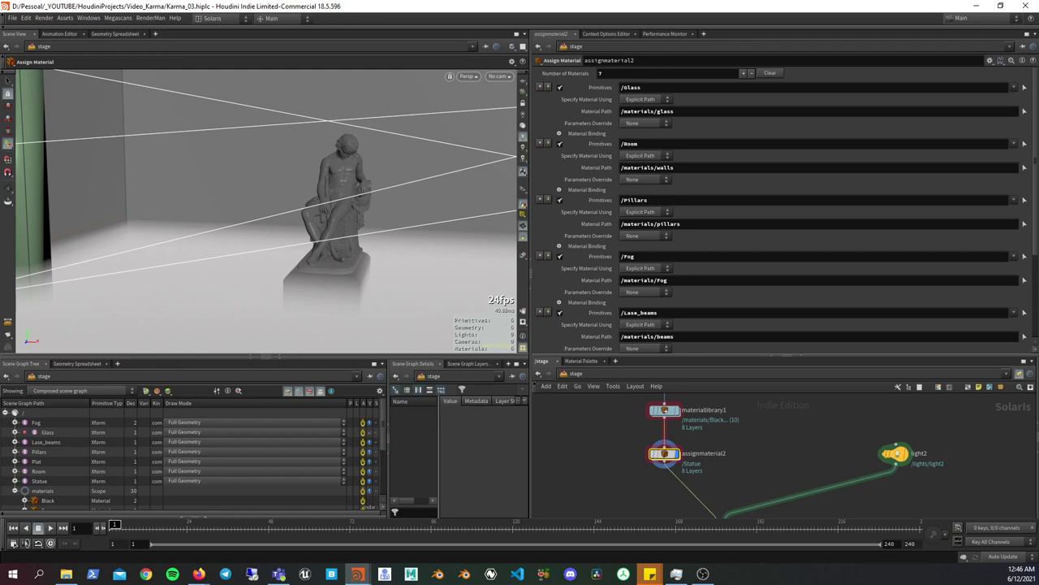
click(370, 435)
click(370, 434)
click(370, 435)
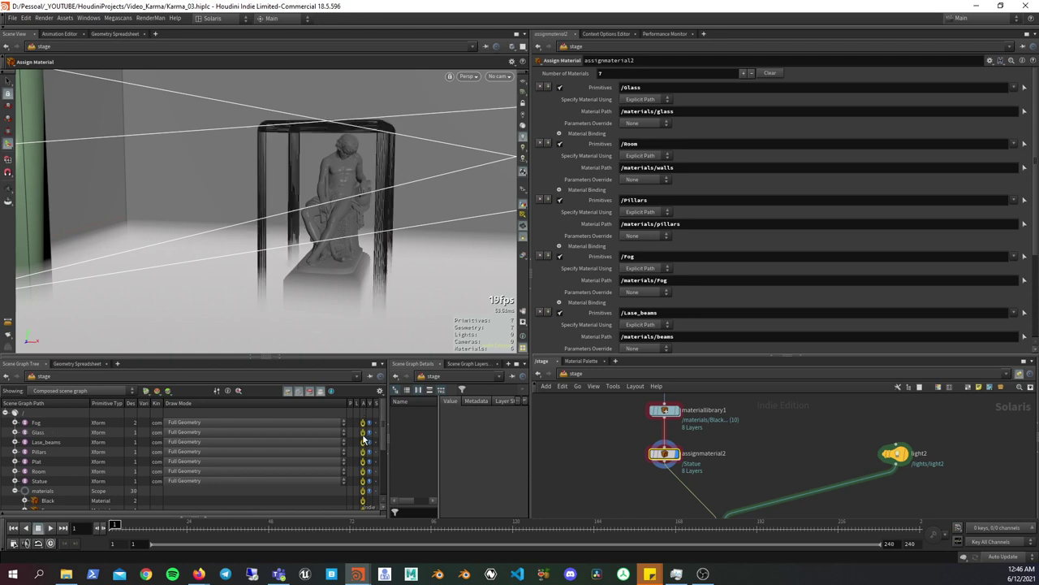
click(364, 435)
click(363, 435)
click(363, 434)
click(363, 434)
- Orbit the view toward the green pillars
drag(384, 428, 386, 452)
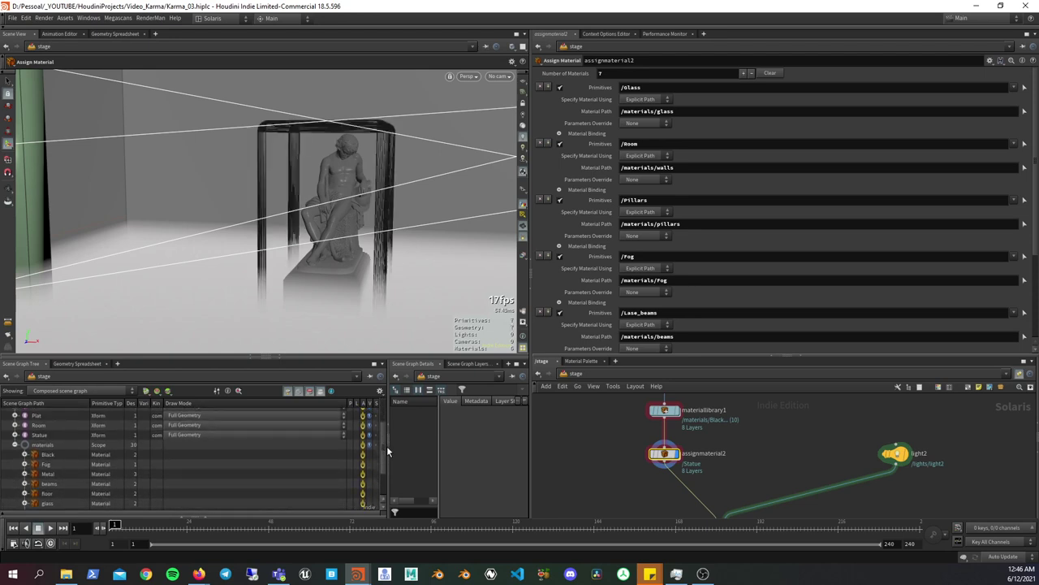
key(Escape)
mouse_move(431, 256)
mouse_down()
mouse_move(281, 297)
mouse_move(379, 276)
mouse_move(411, 283)
mouse_up()
mouse_move(606, 430)
middle_down()
mouse_move(787, 536)
mouse_move(783, 560)
middle_up()
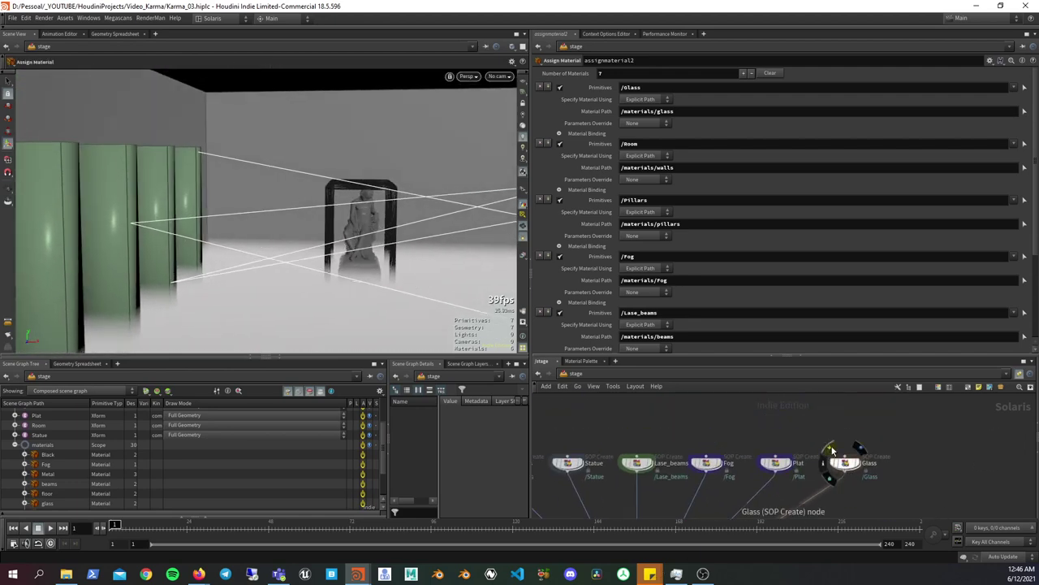
- Bypass the Glass geometry node, frame the seven merged nodes, and bring up the Tab node menu
click(831, 450)
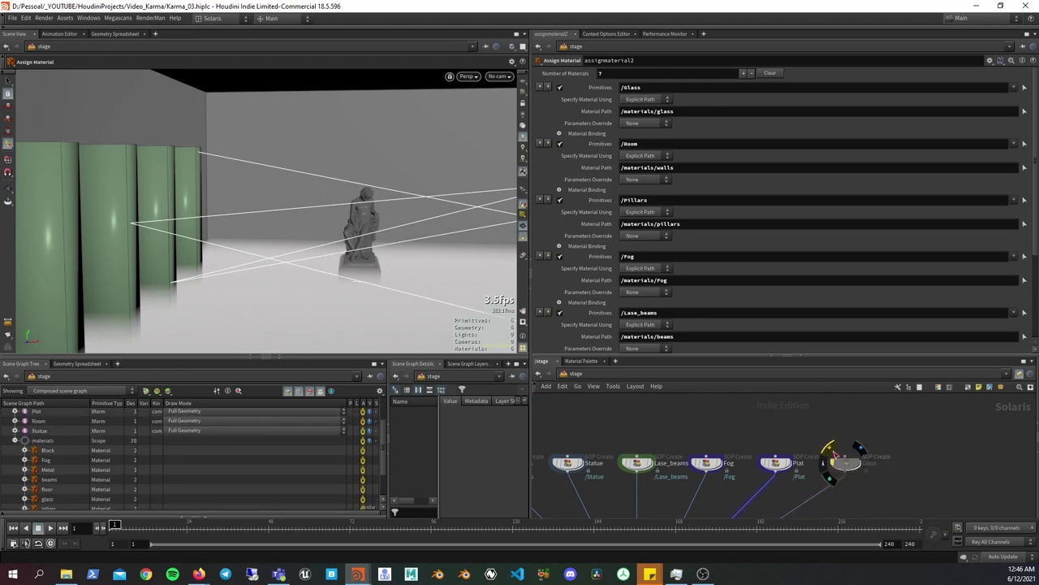
scroll(723, 432, down, 3)
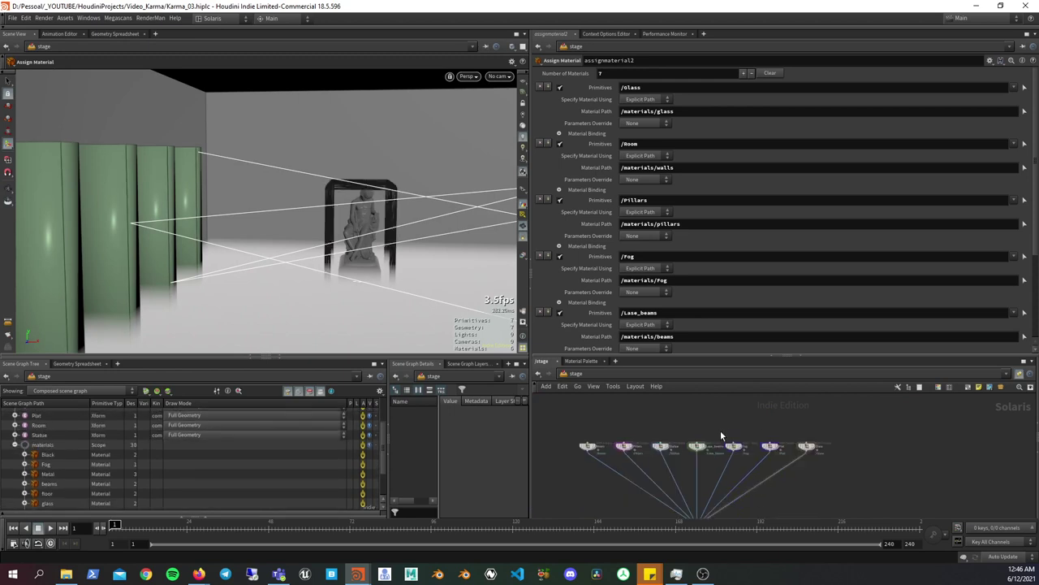
middle_drag(721, 430, 695, 401)
scroll(389, 453, down, 2)
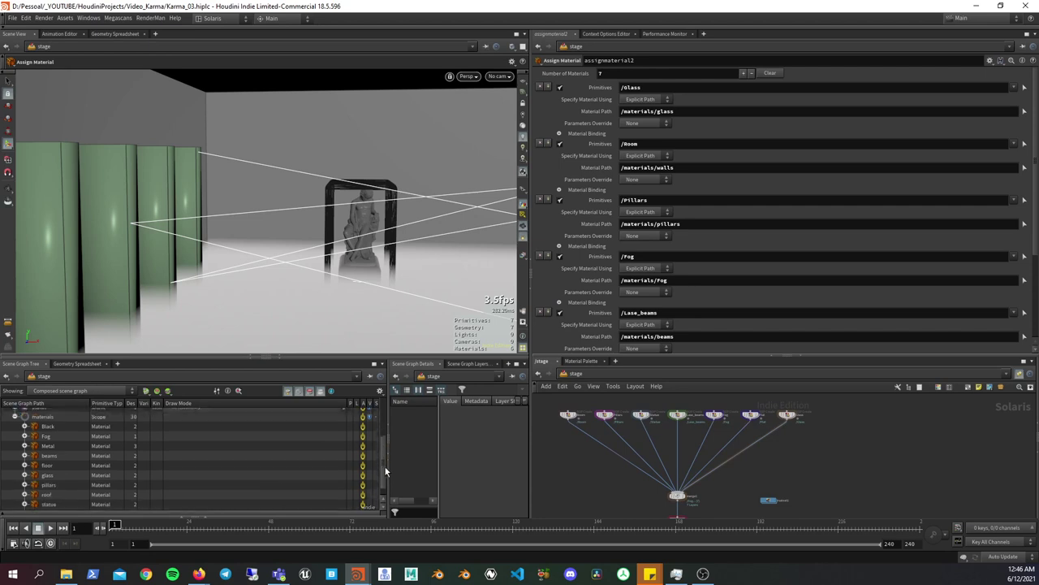
middle_drag(603, 485, 602, 457)
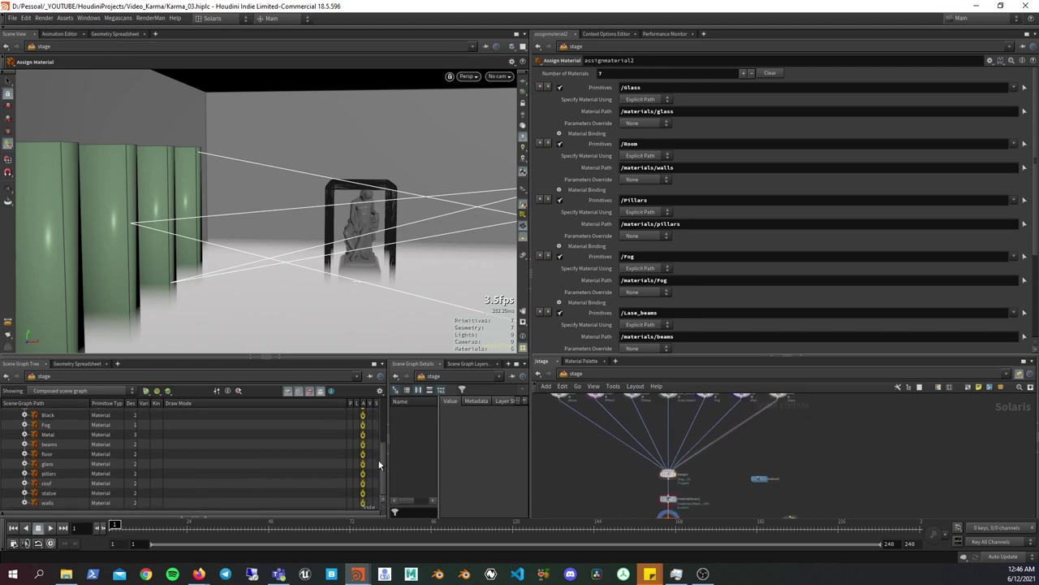
scroll(382, 465, up, 4)
scroll(381, 454, down, 1)
scroll(381, 454, up, 1)
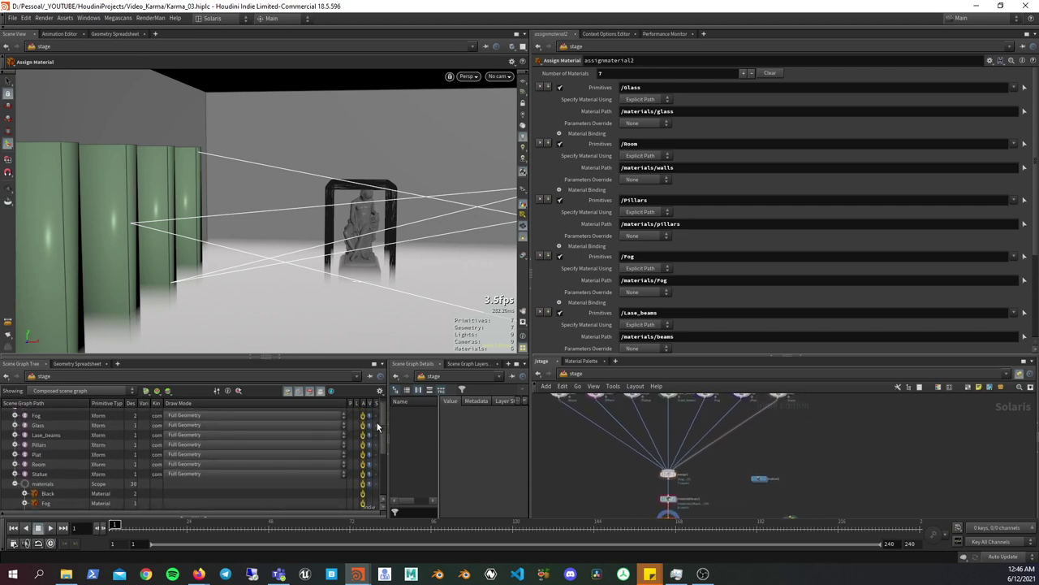
middle_drag(632, 511, 597, 462)
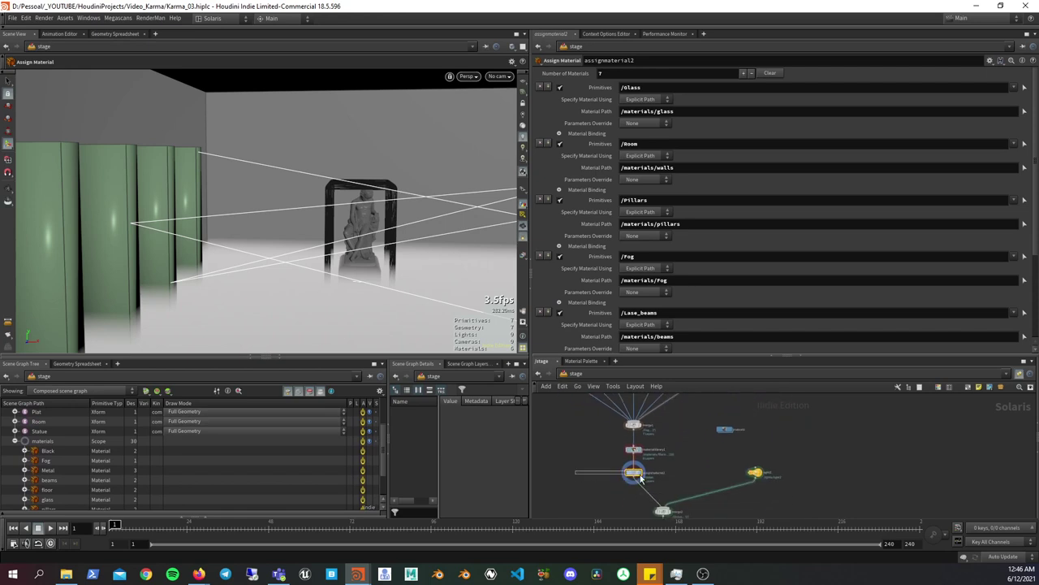
scroll(607, 479, up, 2)
scroll(601, 455, up, 2)
key(Tab)
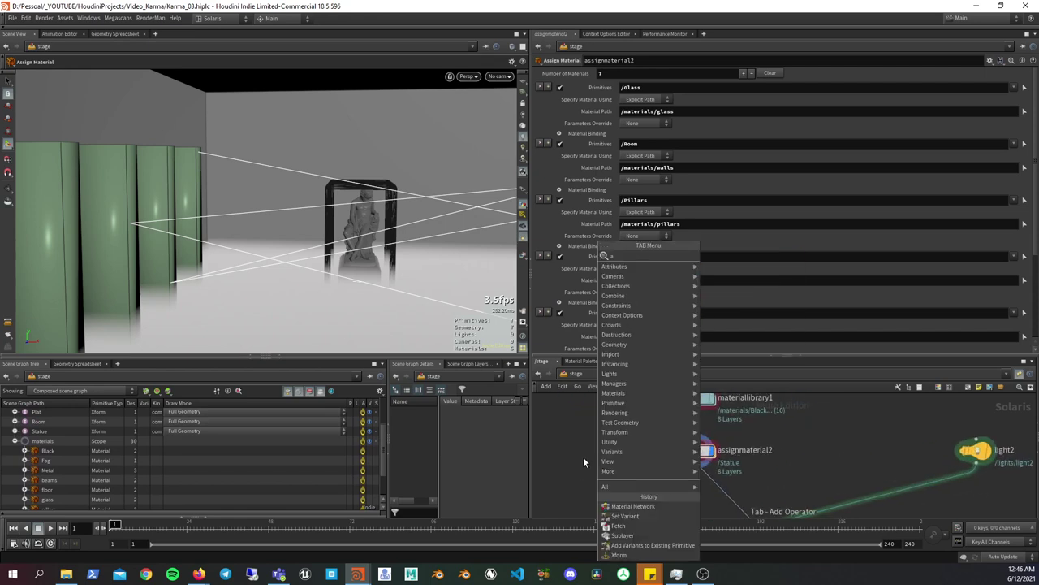
- Cancel the node menu and select the assignmaterial2 node
text(ss)
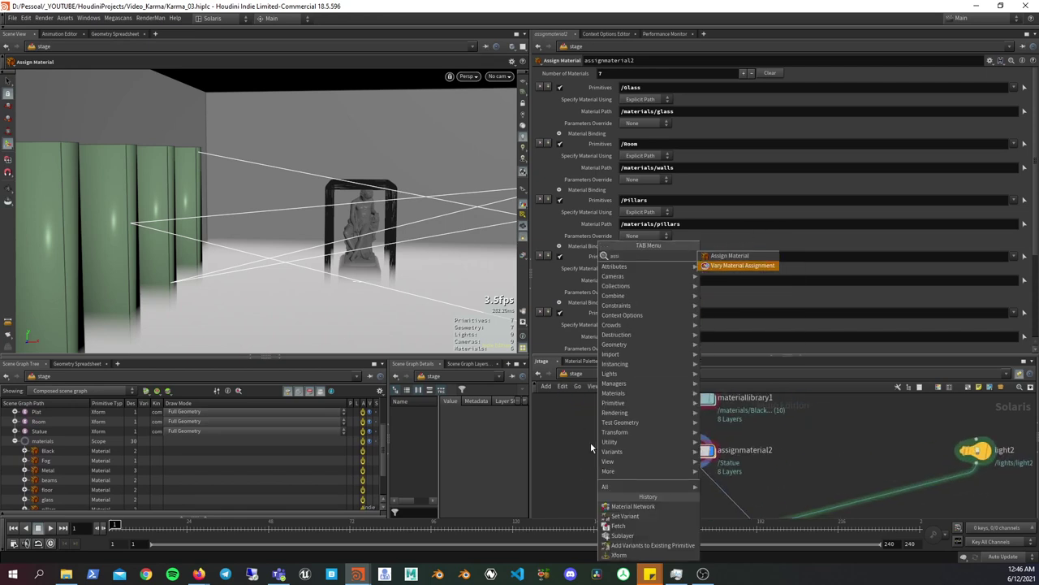
key(Escape)
drag(609, 439, 786, 459)
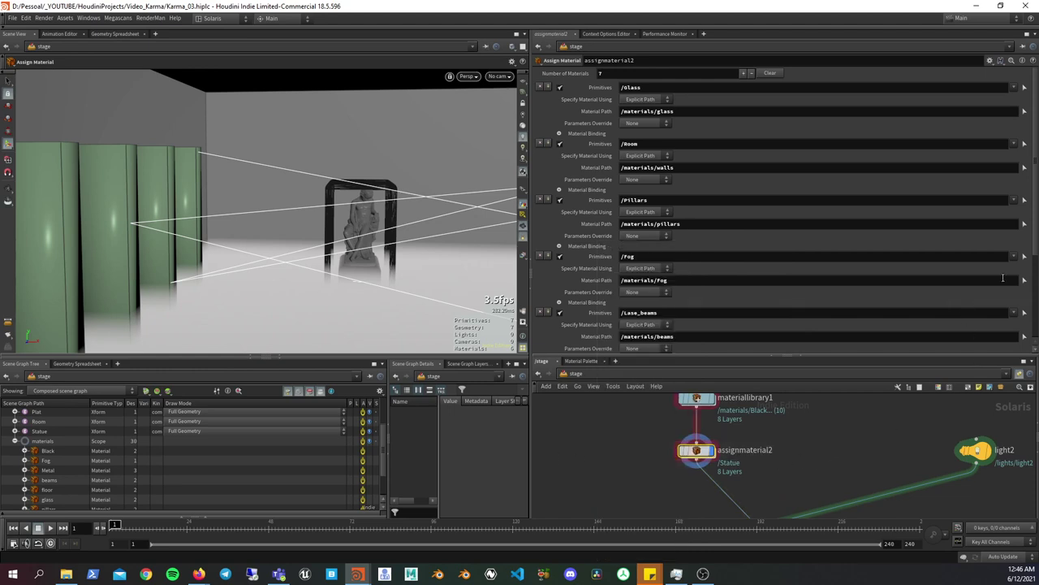
scroll(1027, 220, down, 2)
scroll(1016, 175, up, 2)
- Add an assignmaterial1 node fed by materiallibrary1
key(Tab)
text(ass)
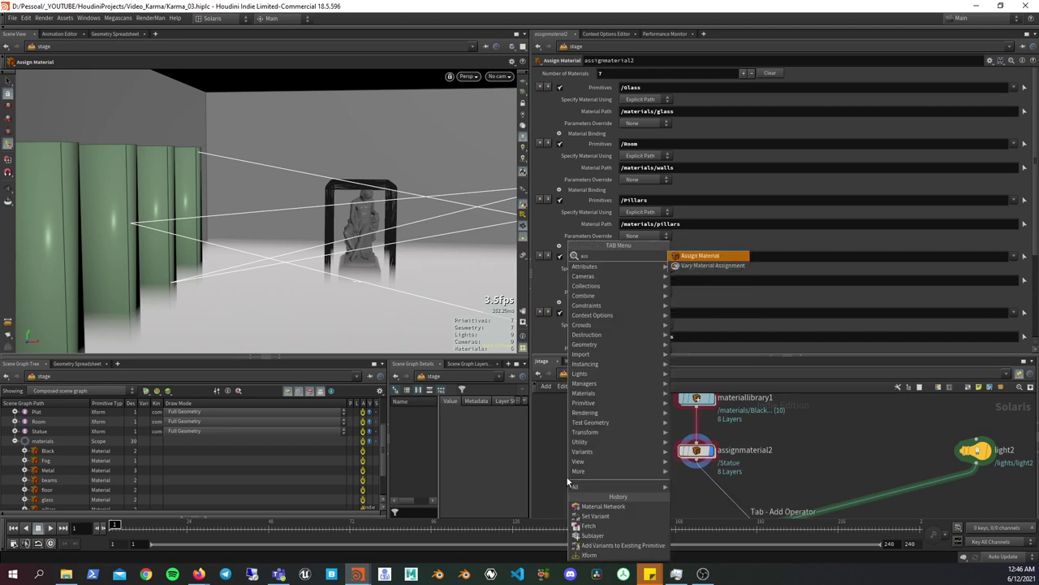
click(703, 257)
click(587, 470)
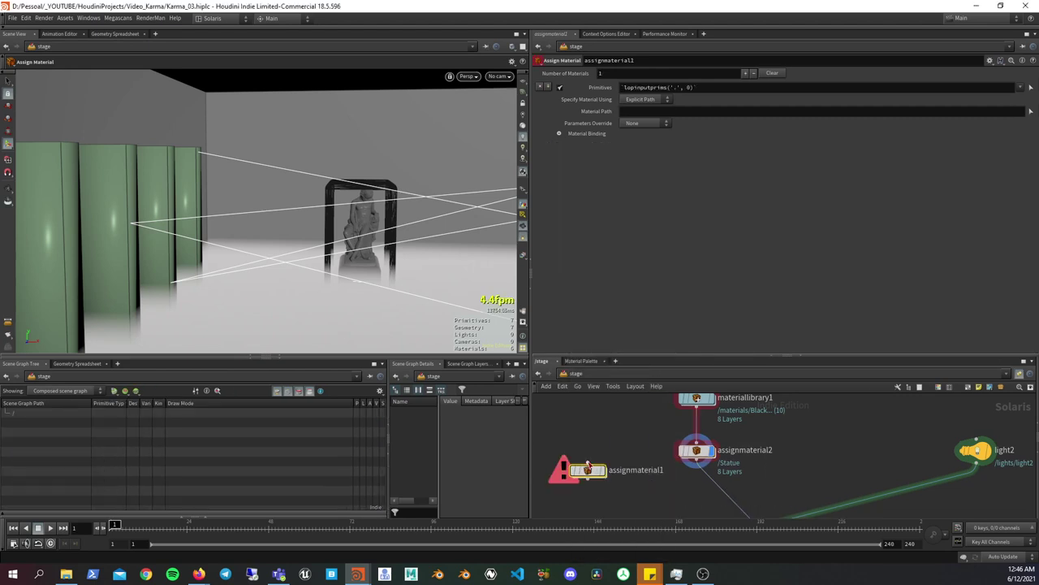
click(588, 464)
click(696, 405)
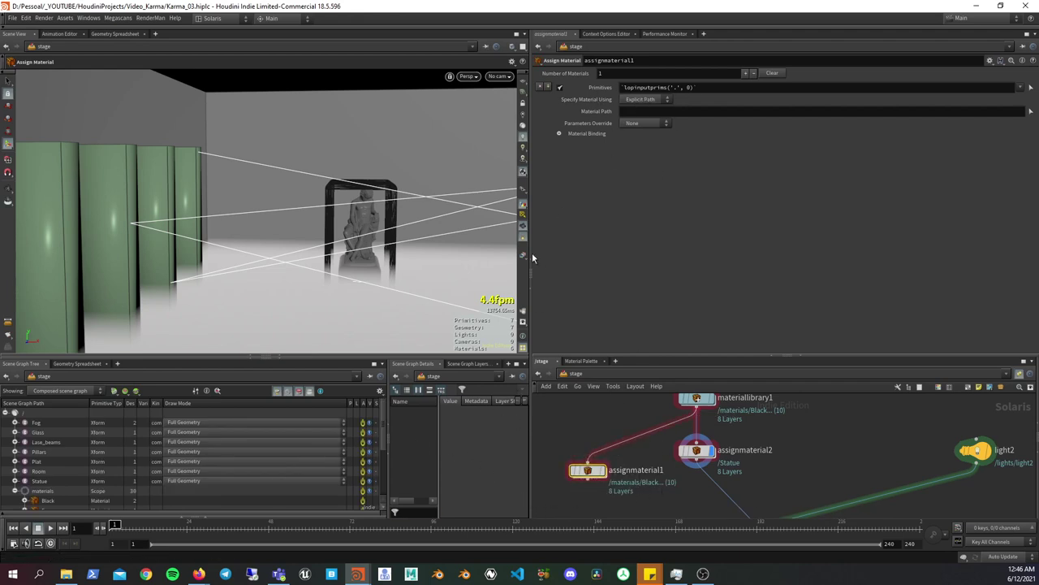
- Bind /Glass to /materials/glass in assignmaterial1, then delete the trial node
click(38, 433)
drag(660, 86, 661, 87)
click(602, 470)
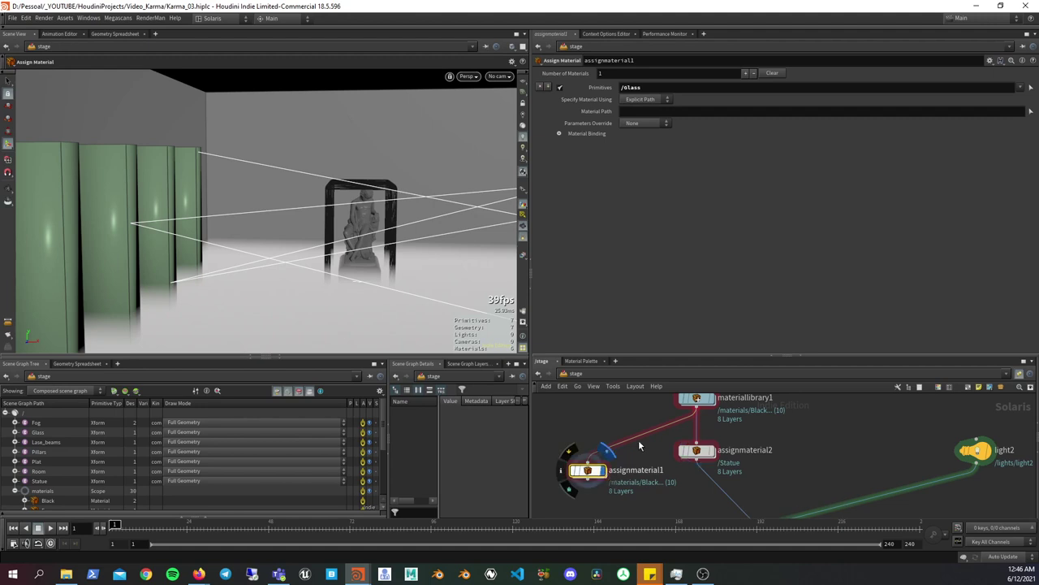
click(588, 479)
key(Escape)
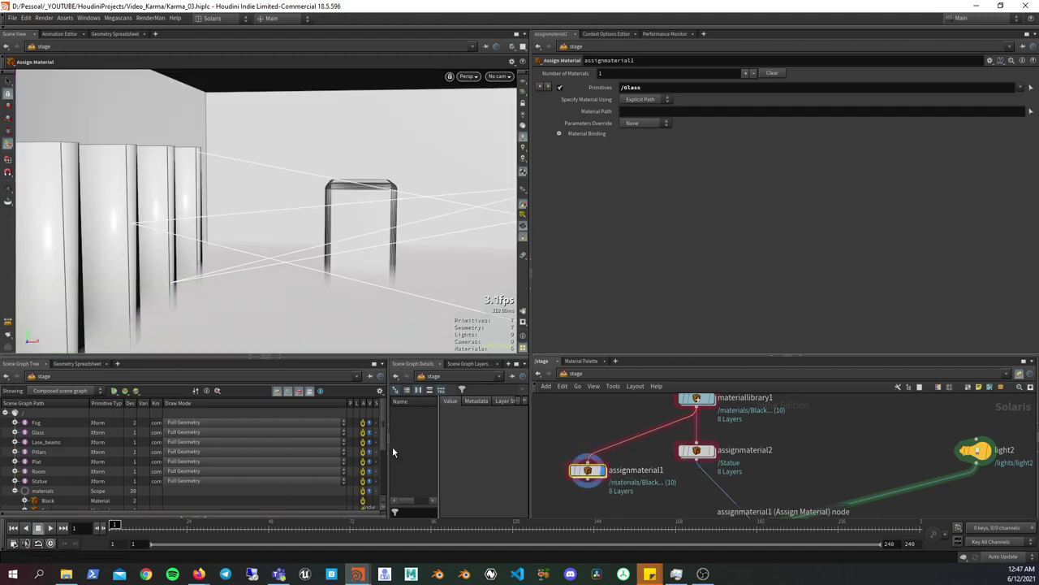
drag(382, 437, 397, 493)
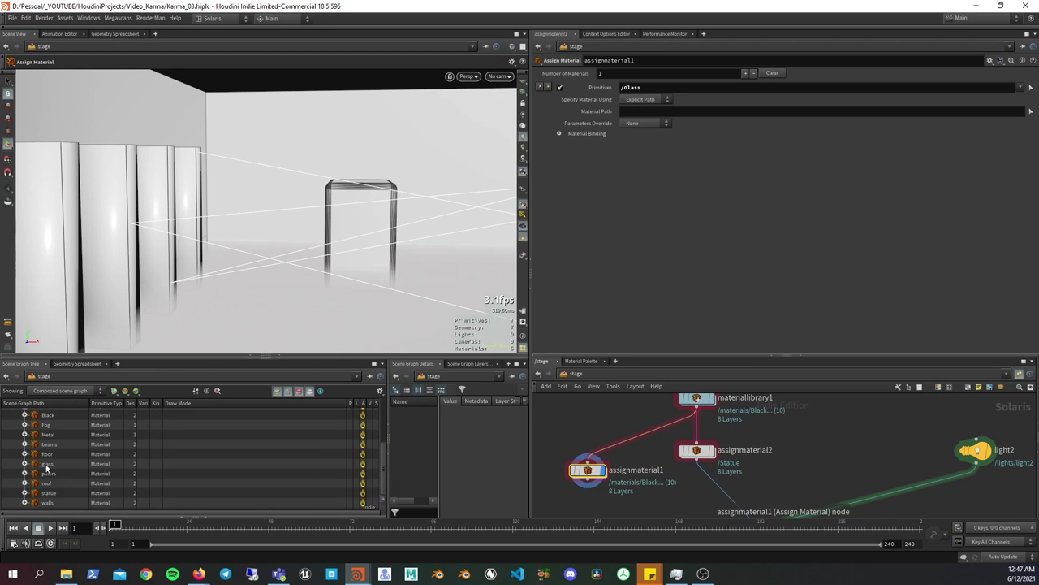
drag(49, 464, 665, 113)
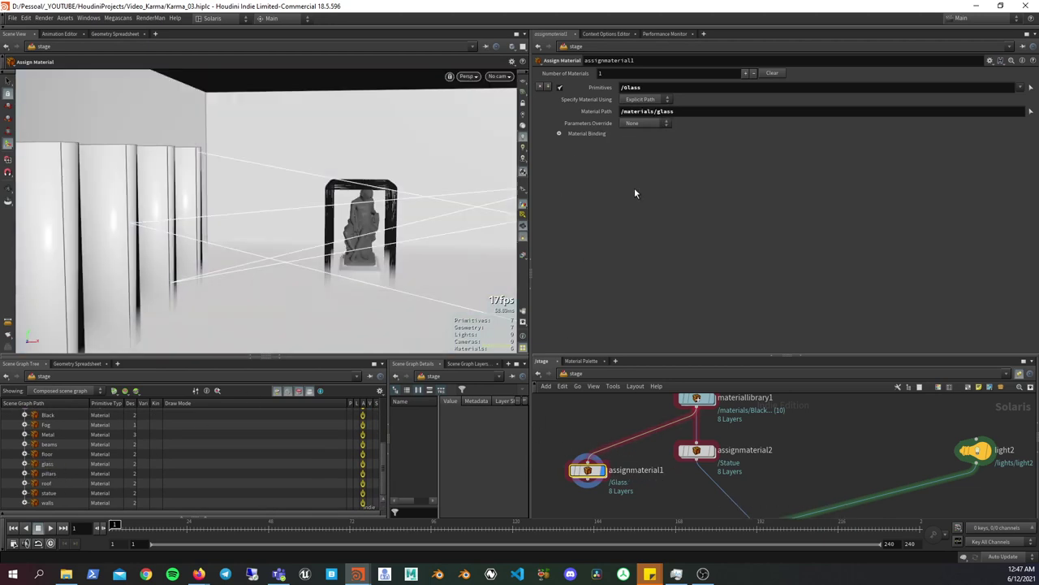
click(746, 73)
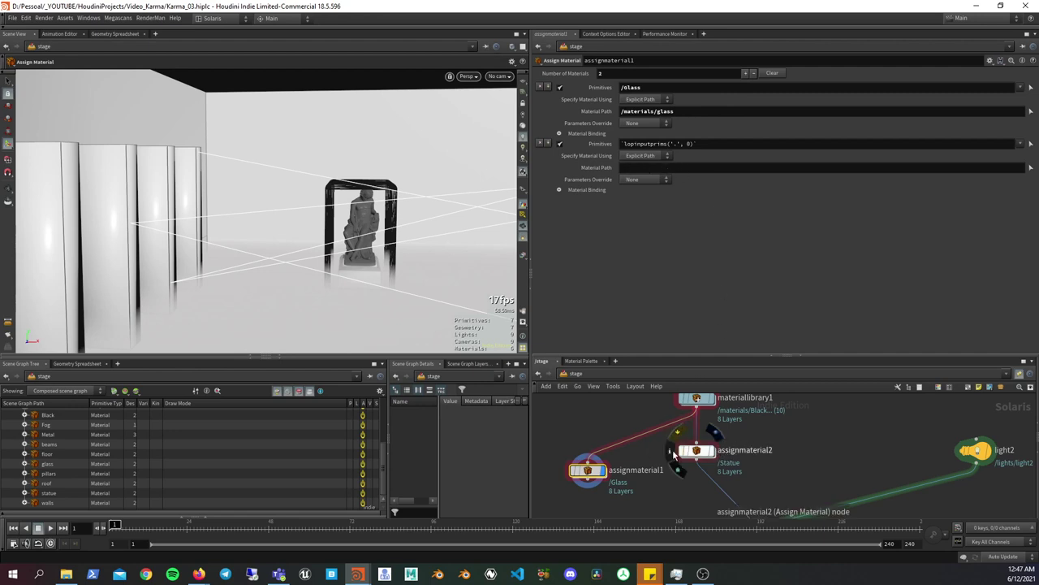
key(Delete)
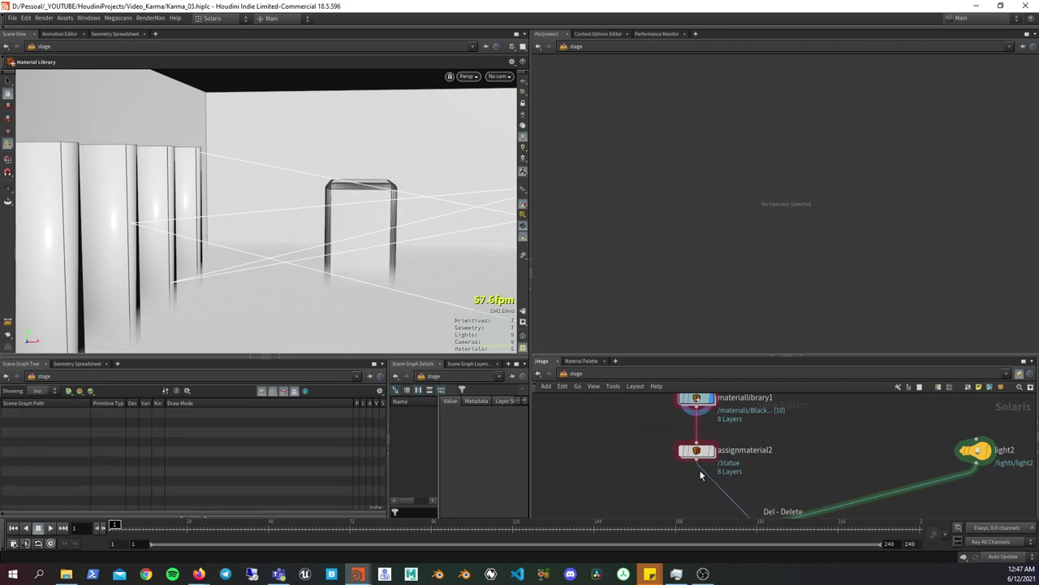
- Display merge2 with light2 included and orbit to a centred, pulled-back view of the room
click(696, 450)
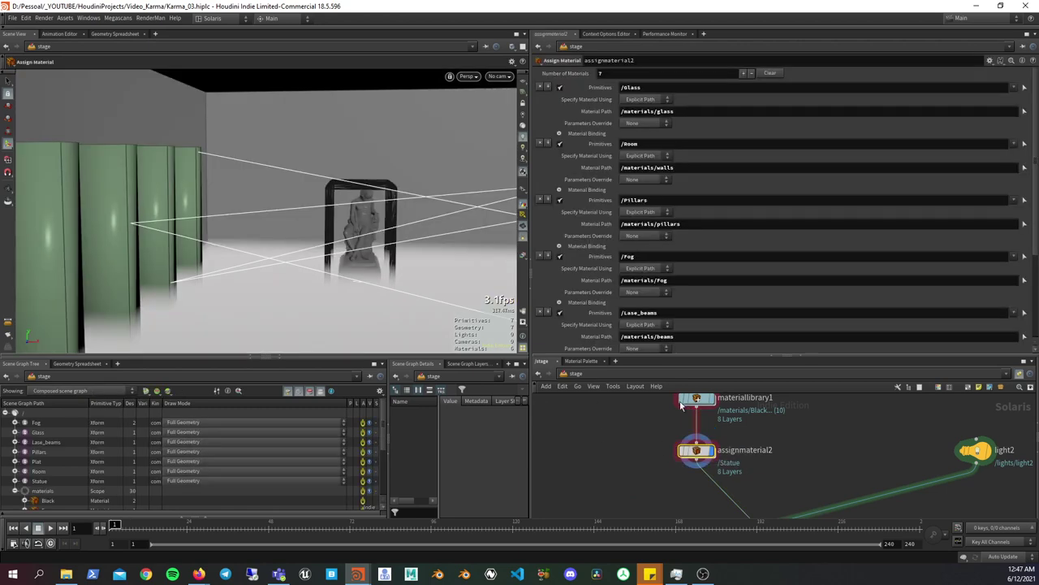
mouse_move(448, 292)
mouse_down()
mouse_move(315, 220)
mouse_move(341, 243)
mouse_up()
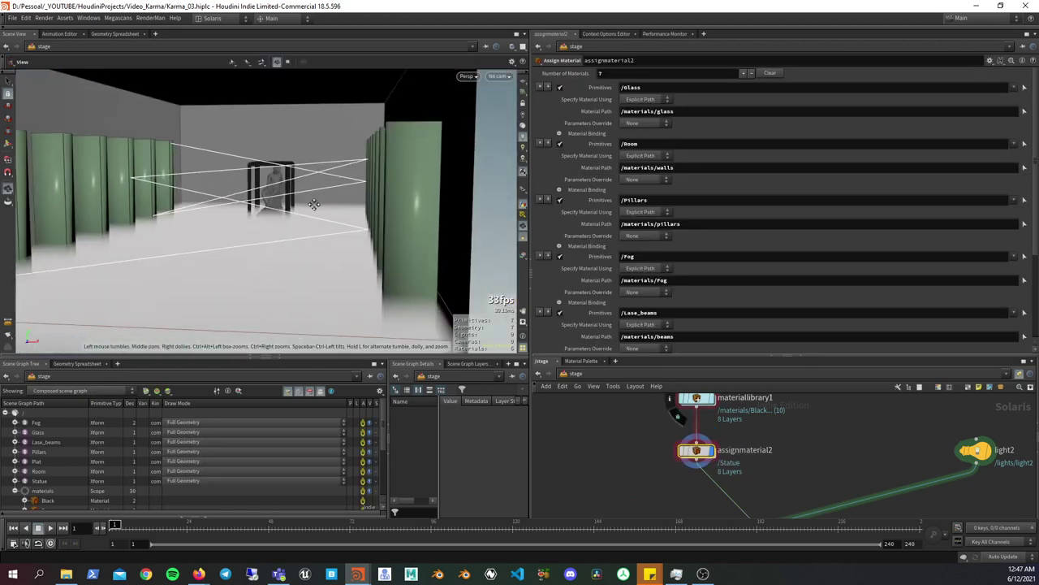
middle_drag(845, 449, 852, 461)
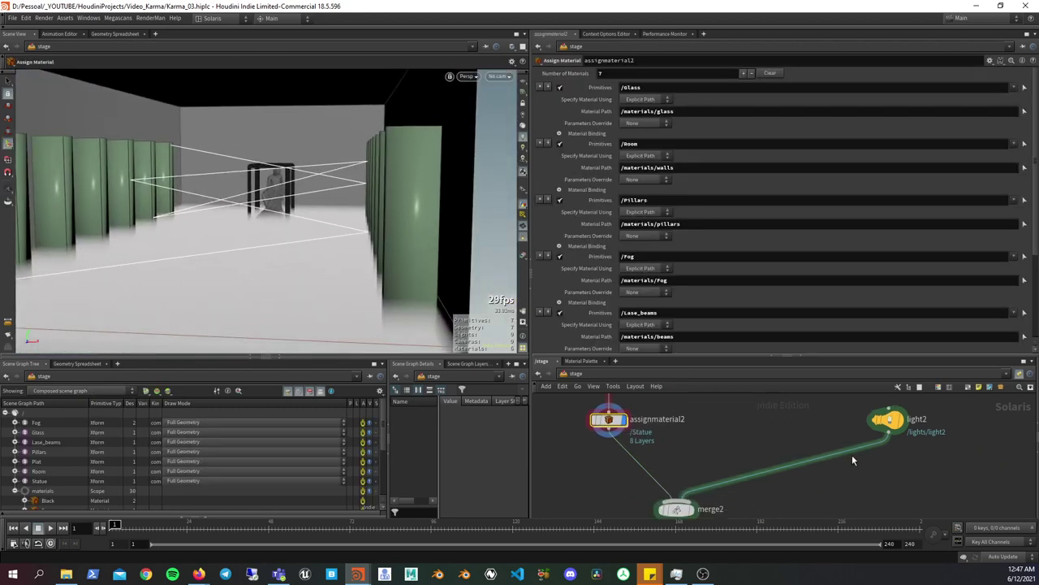
click(905, 426)
middle_drag(768, 471, 782, 451)
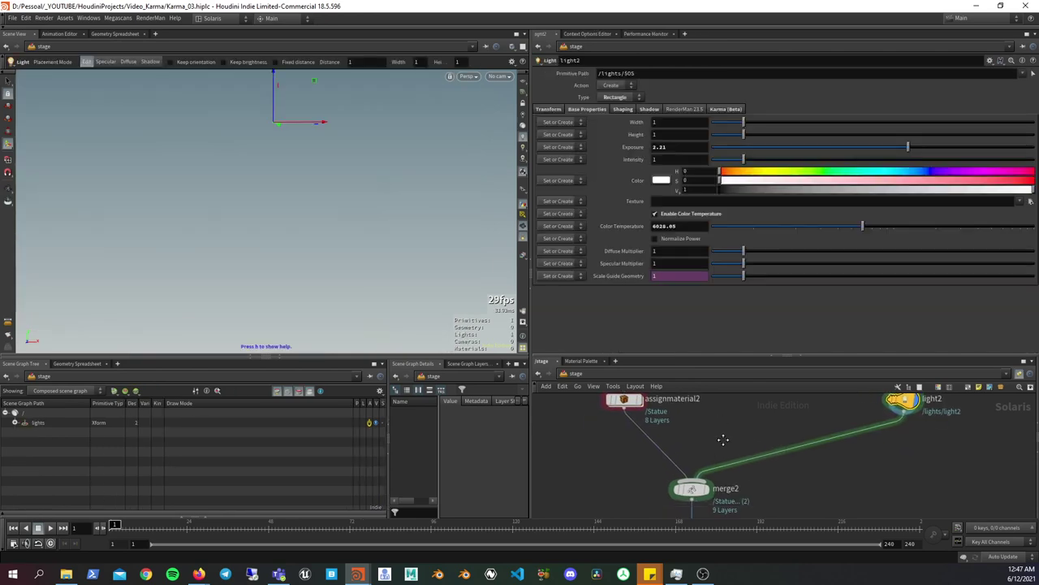
click(690, 489)
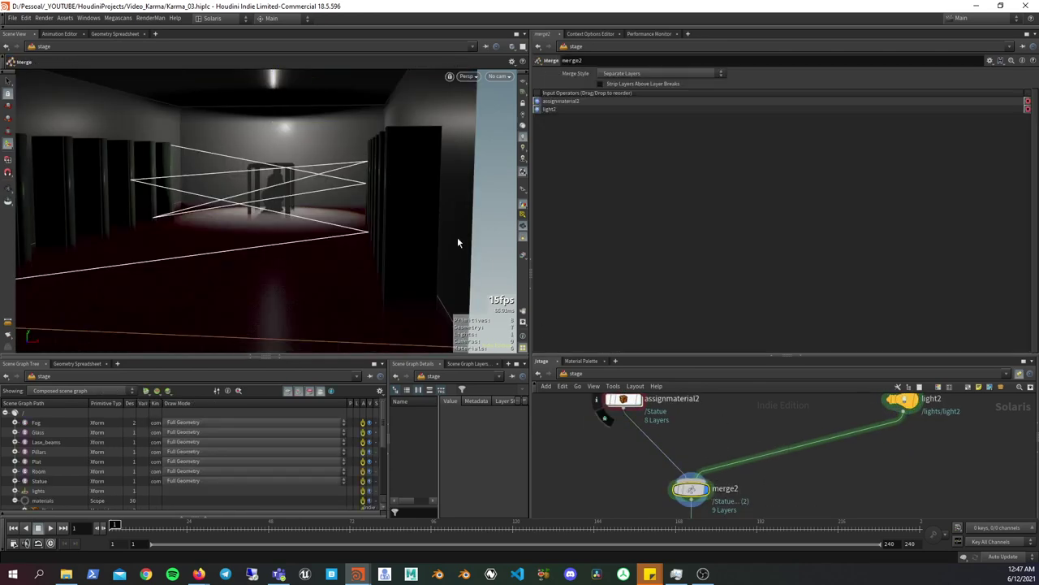
key(Escape)
mouse_move(457, 237)
mouse_down()
mouse_move(298, 139)
mouse_move(308, 127)
mouse_up()
- Select light2 and show its Shaping settings with the IES profile file
click(945, 412)
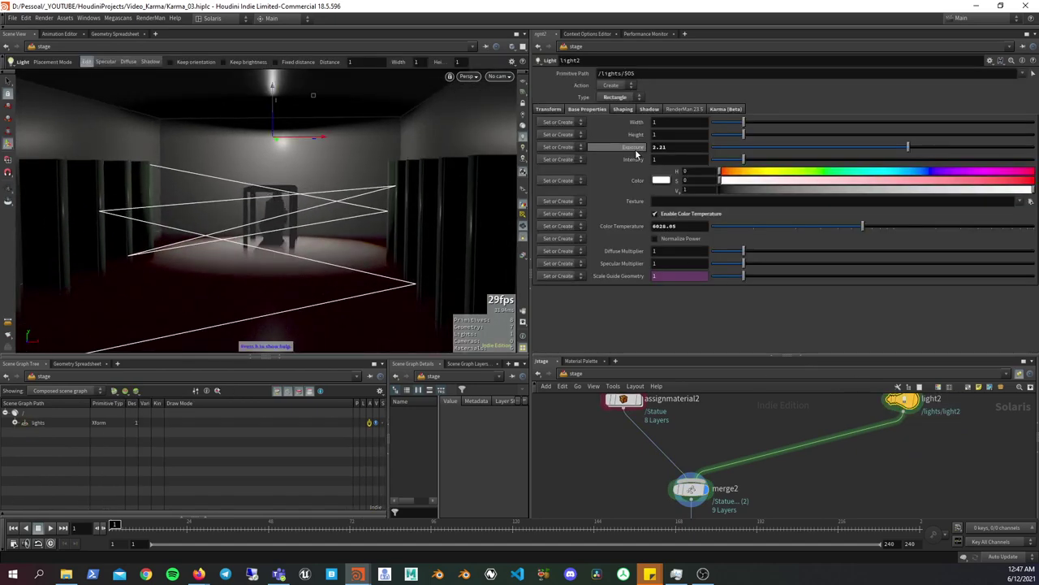
key(Escape)
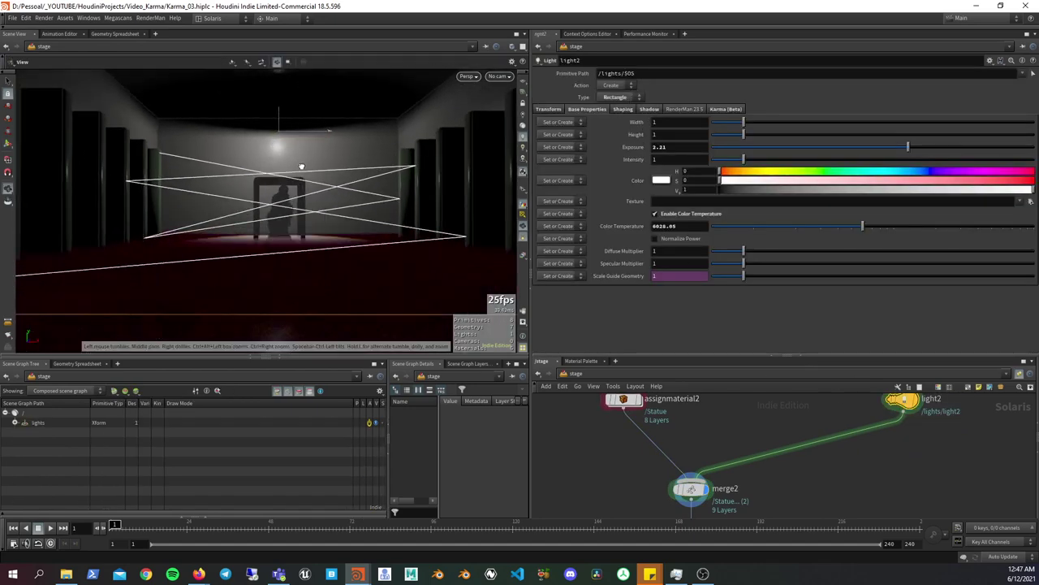
mouse_move(365, 162)
mouse_down()
mouse_move(328, 147)
mouse_move(244, 180)
mouse_move(332, 160)
mouse_up()
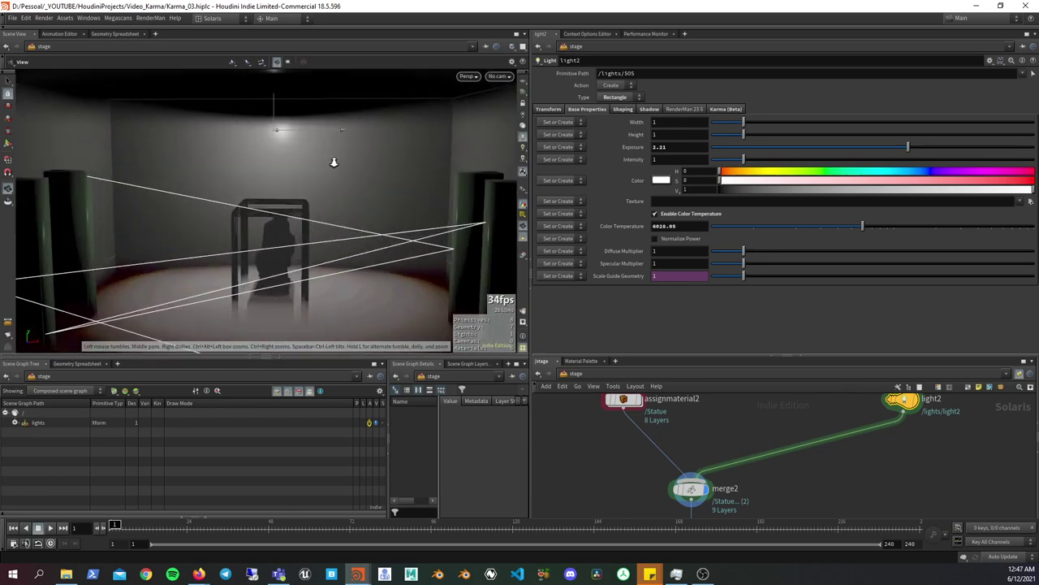
key(Return)
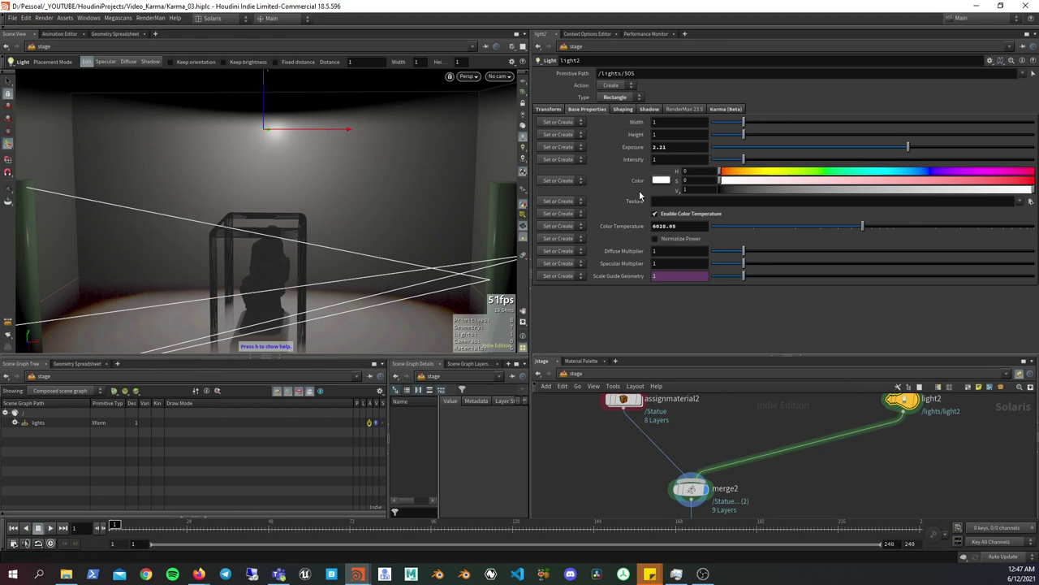
click(615, 111)
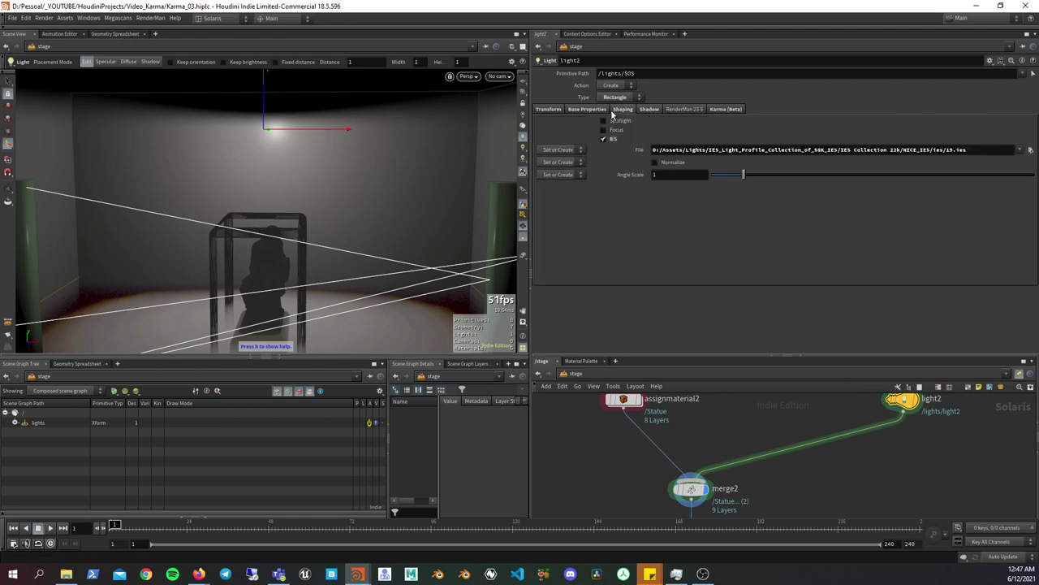
- Render the viewport in Karma through karma1 and reopen the light2 ceiling light's settings
click(463, 78)
click(479, 114)
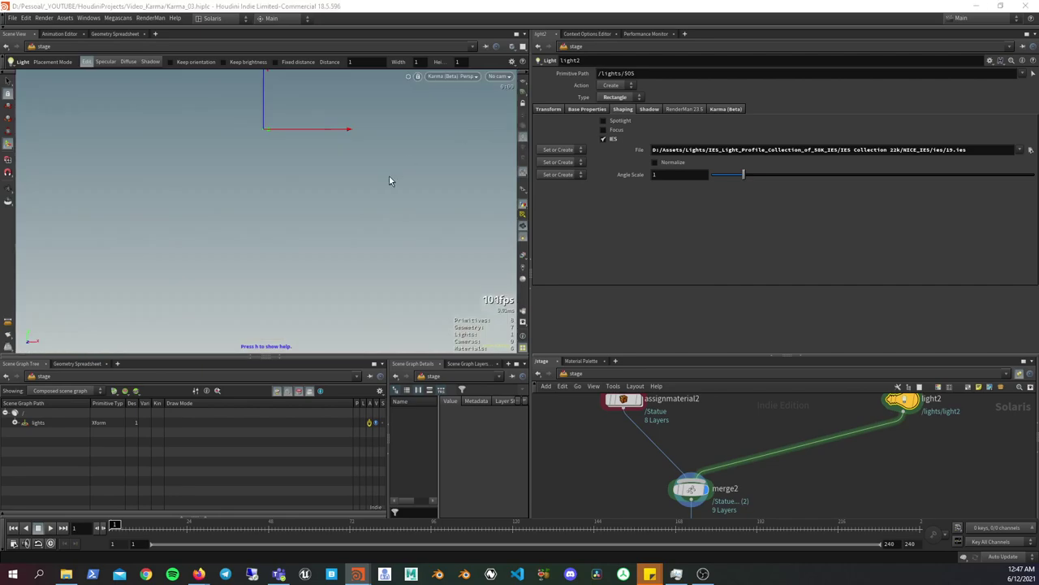
key(Escape)
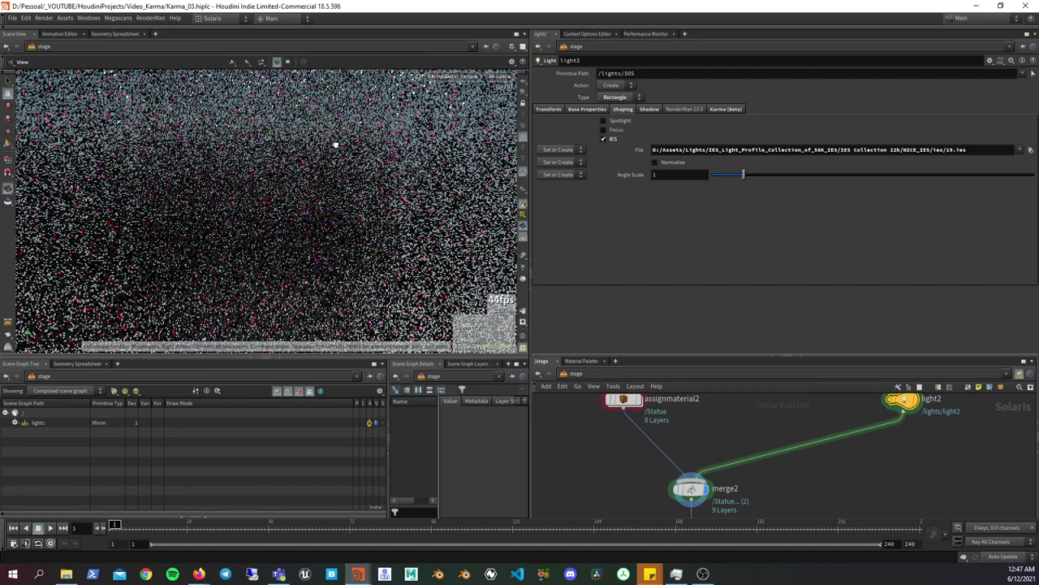
key(Return)
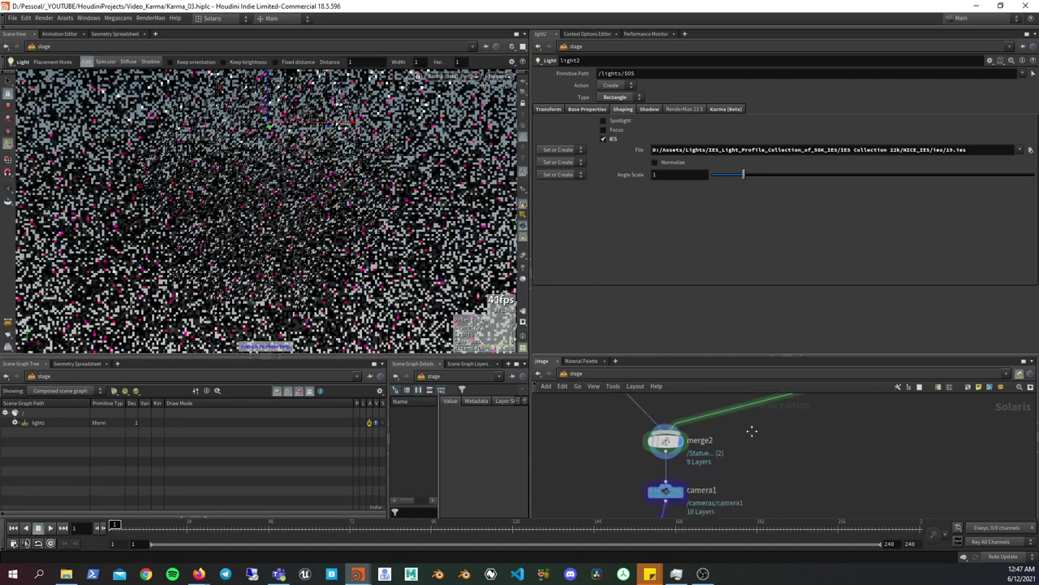
scroll(670, 452, down, 5)
click(662, 456)
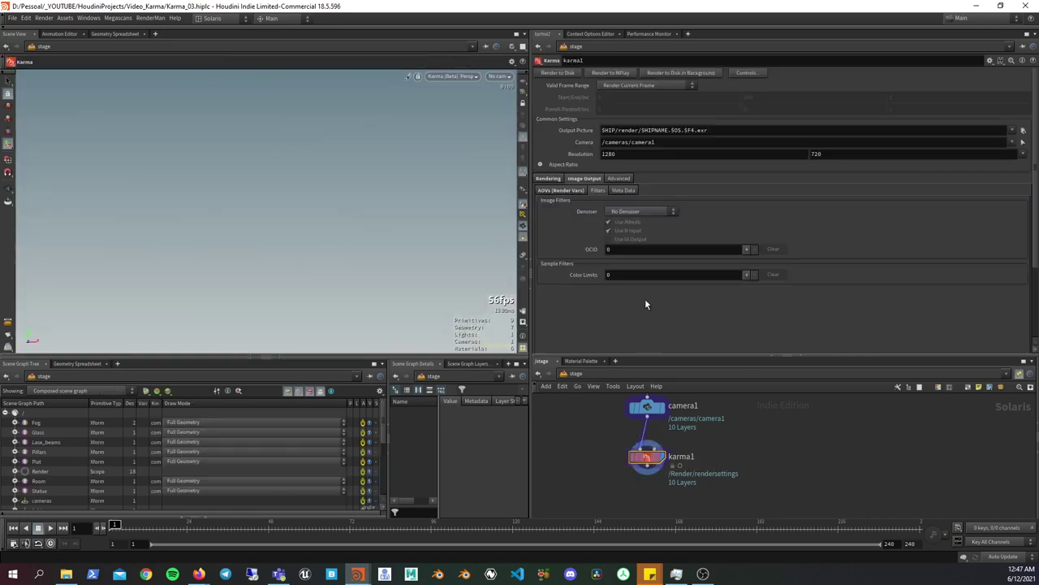
middle_drag(769, 454, 775, 493)
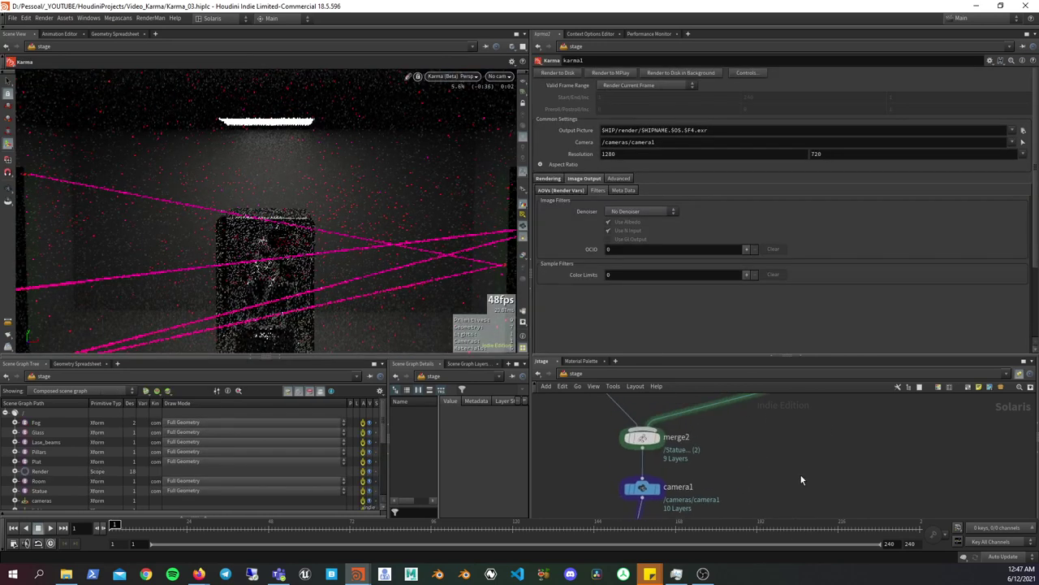
click(786, 436)
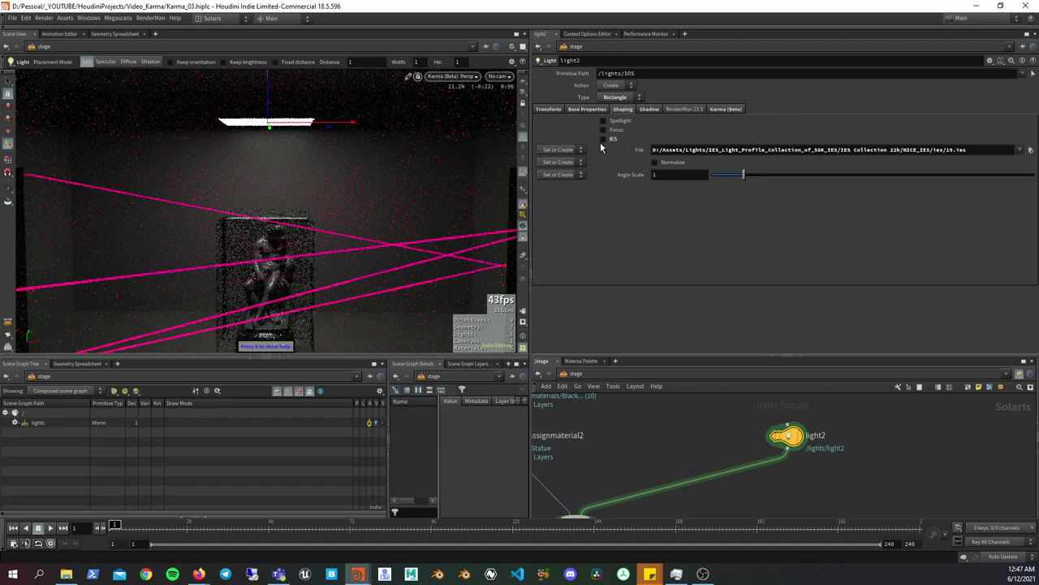
- Review light2's base properties, transform values, and exposure and colour settings
click(578, 108)
click(553, 111)
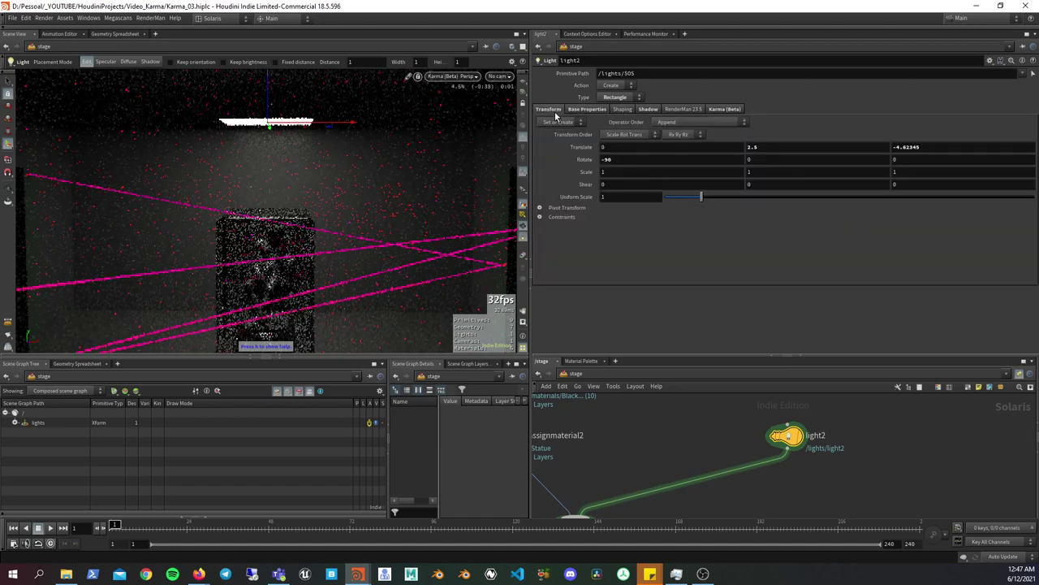
click(582, 110)
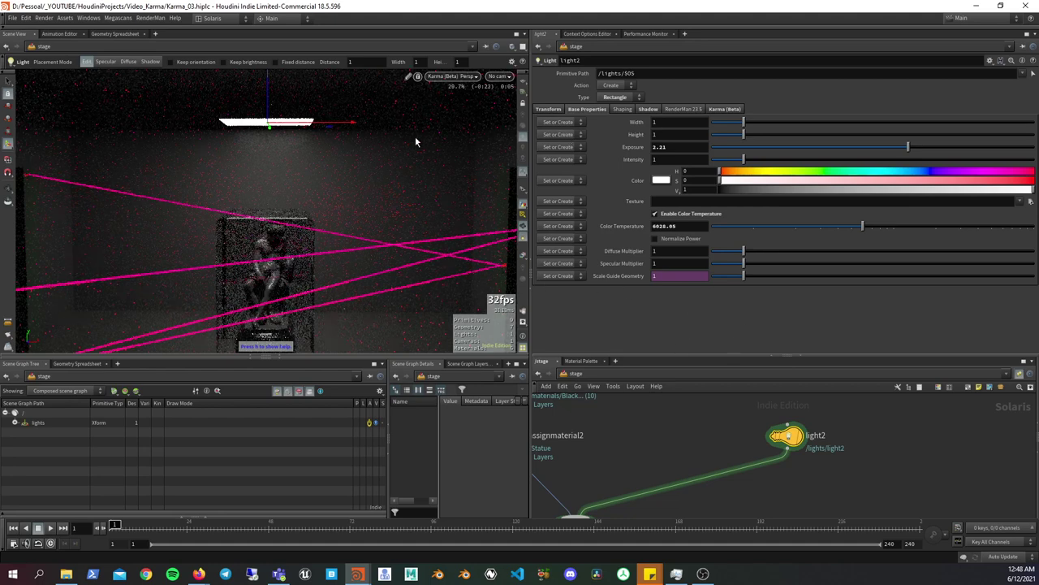
- Switch the viewport renderer to Houdini GL, enable Display Light Guides, and frame the room
click(445, 76)
click(447, 89)
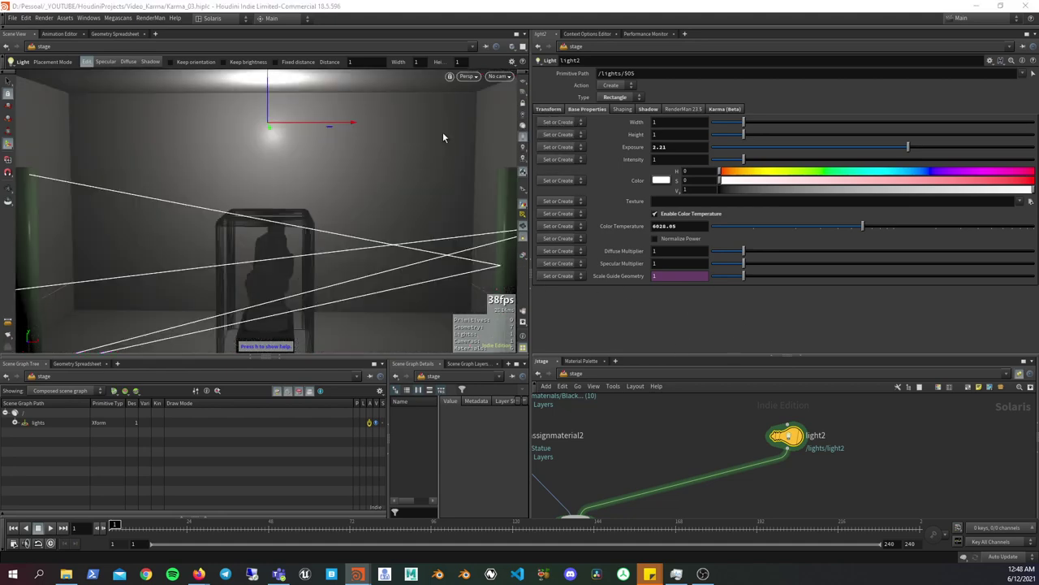
scroll(351, 151, up, 3)
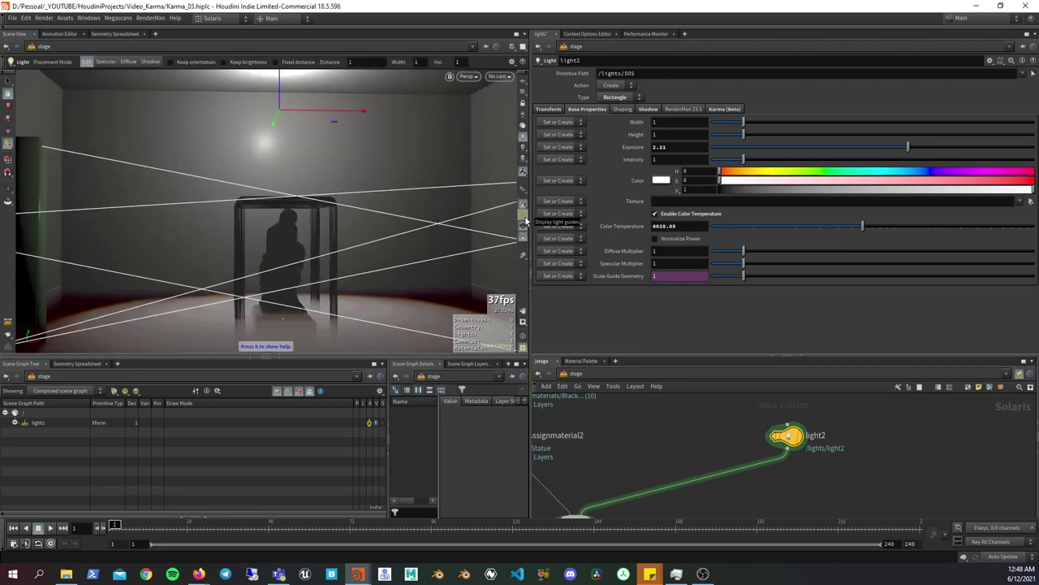
click(523, 220)
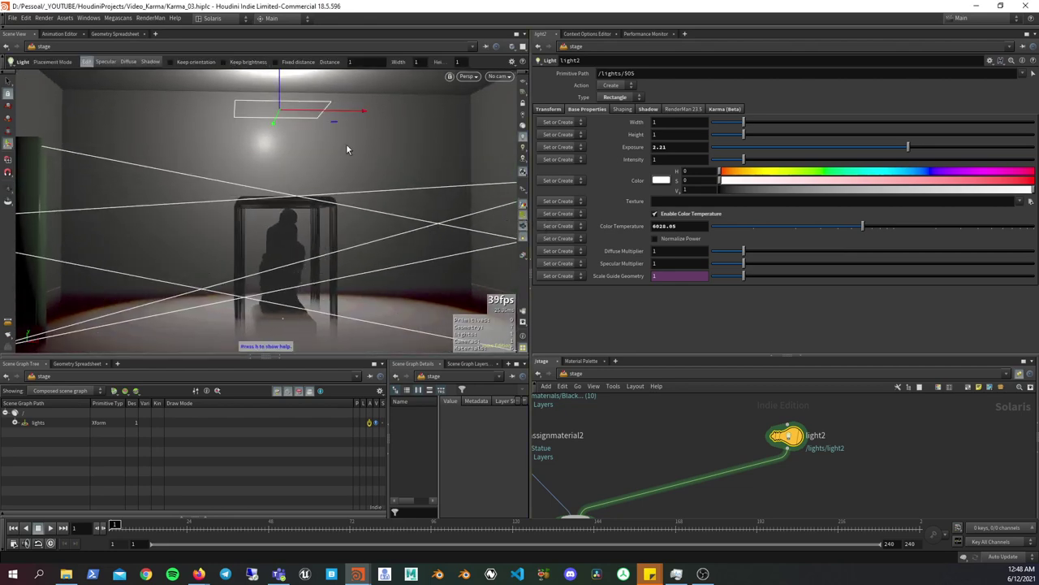
key(Escape)
mouse_move(347, 149)
mouse_down()
mouse_move(348, 178)
mouse_move(325, 164)
mouse_up()
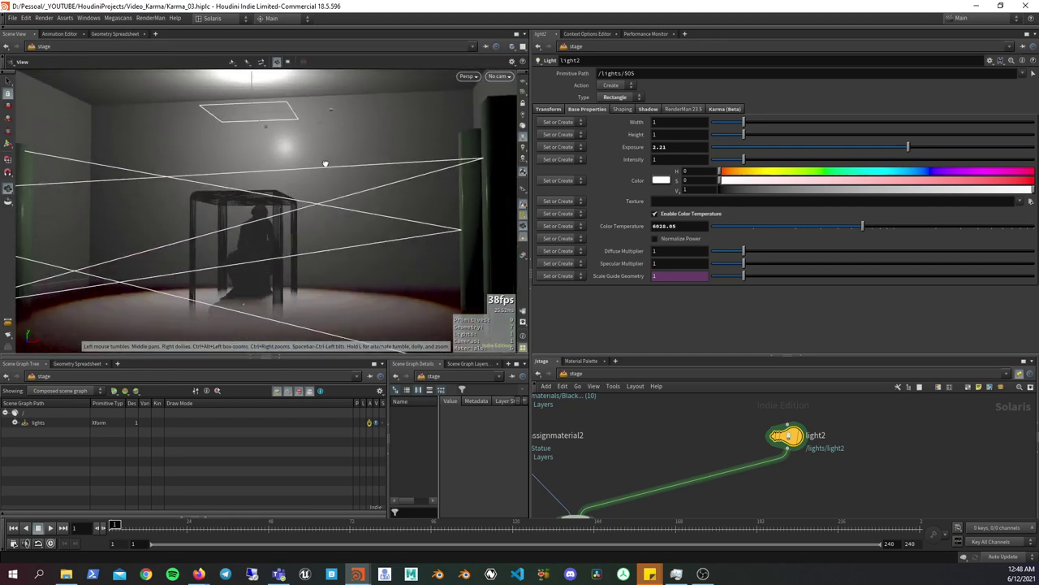
key(h)
key(Return)
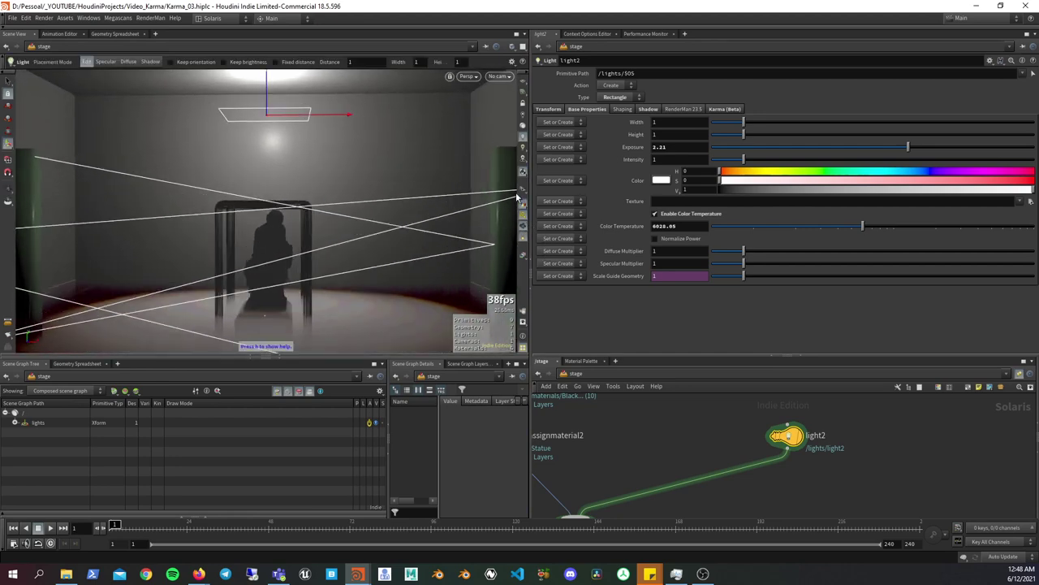
- Toggle the viewport between flat unlit and lit shading, ending on lit shading
click(524, 209)
click(524, 210)
click(524, 209)
click(523, 209)
click(524, 209)
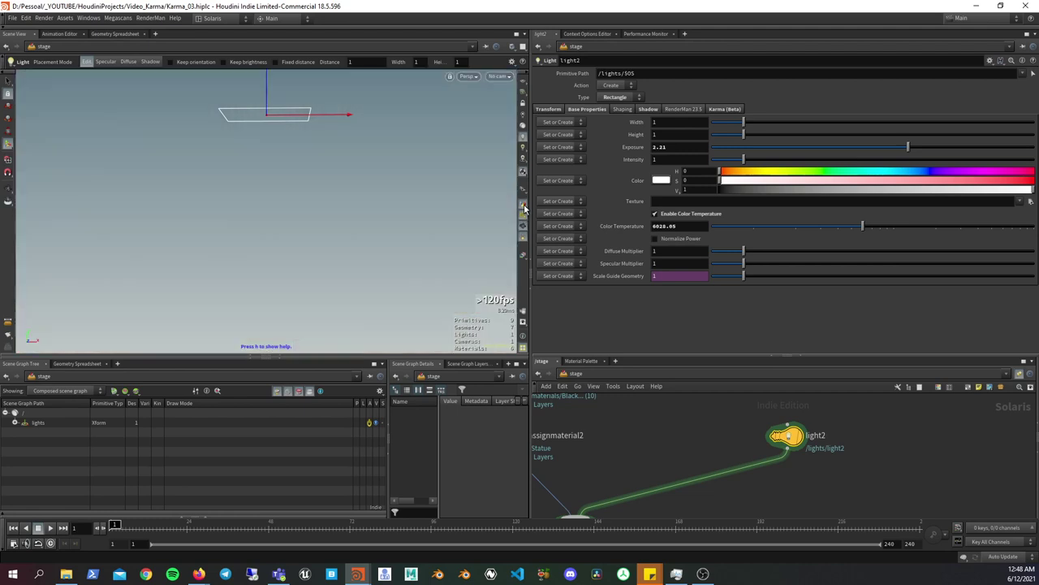
click(524, 210)
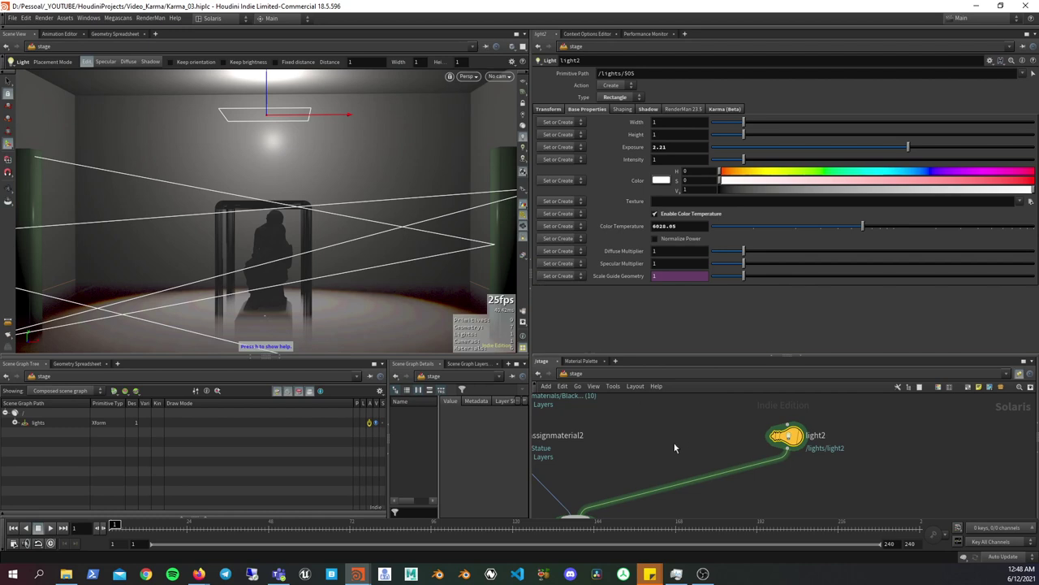
scroll(673, 448, down, 3)
scroll(765, 487, down, 2)
scroll(747, 471, down, 2)
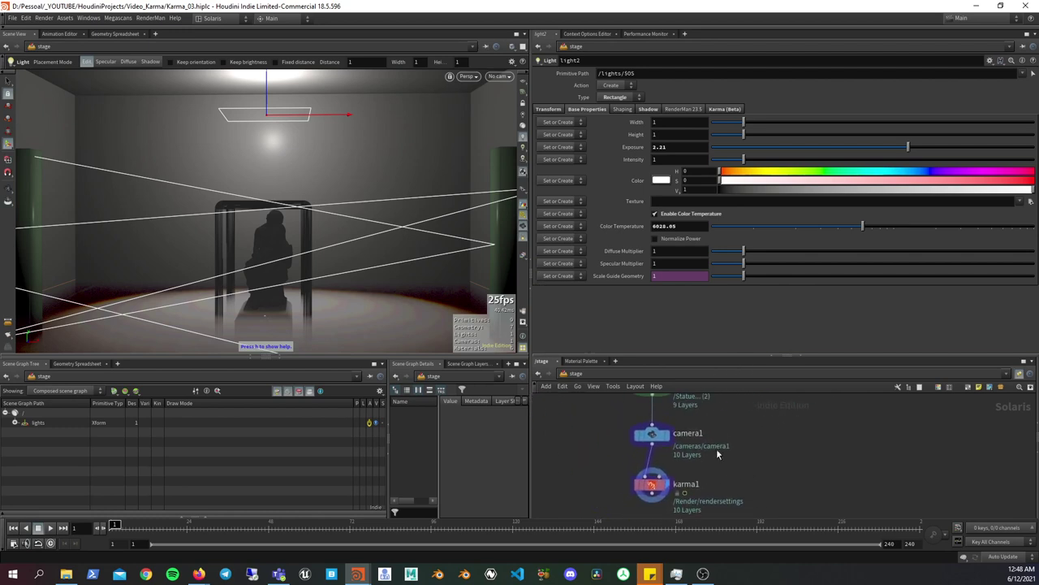
scroll(717, 455, up, 2)
- Select camera1 and review its lens (focal length 65) and focus/aperture settings
click(682, 479)
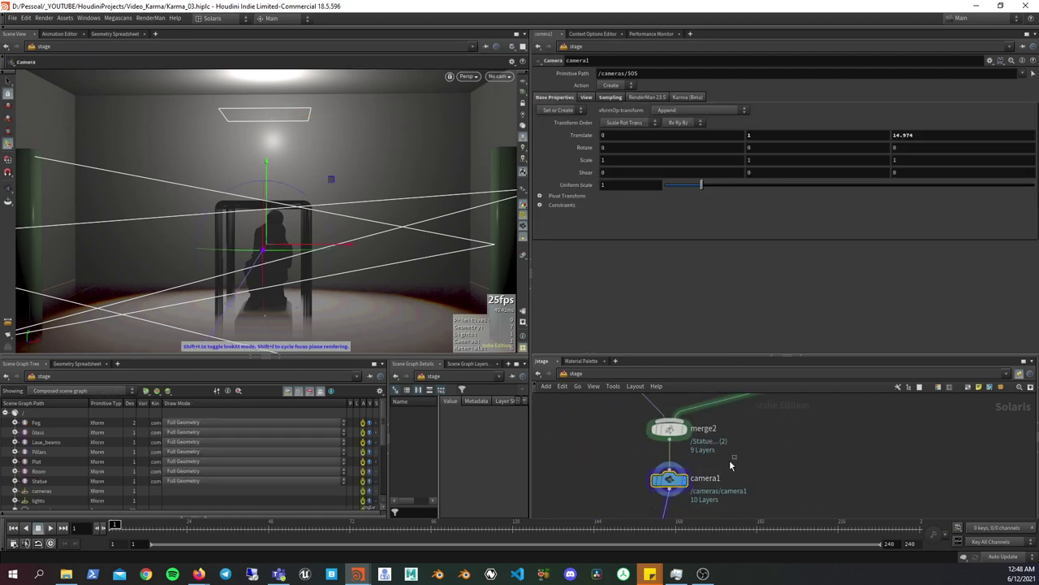
key(Escape)
mouse_move(429, 216)
right_down()
mouse_move(184, 276)
mouse_move(442, 247)
right_up()
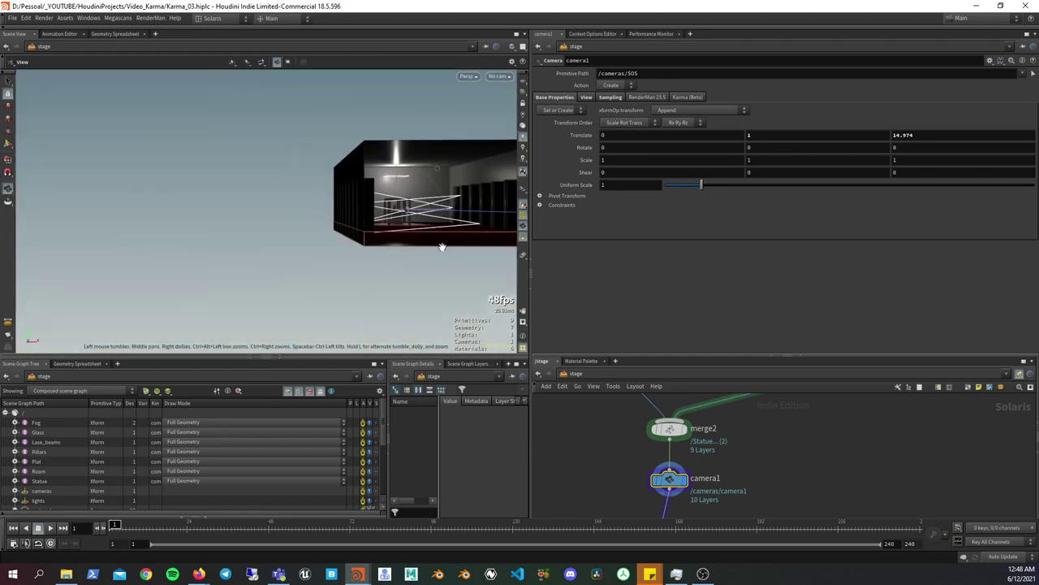
drag(441, 247, 517, 246)
key(Return)
click(586, 97)
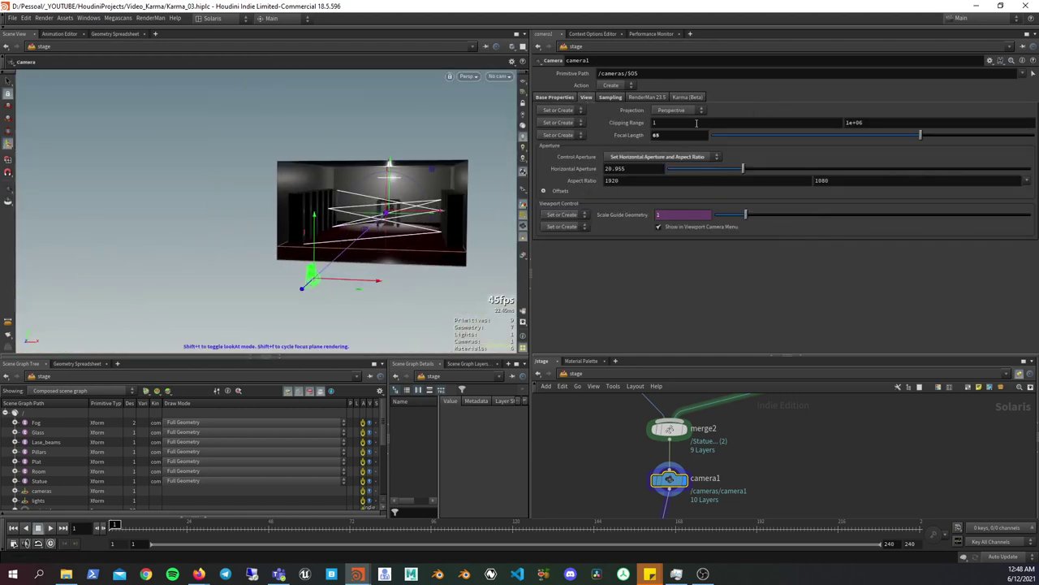
click(616, 98)
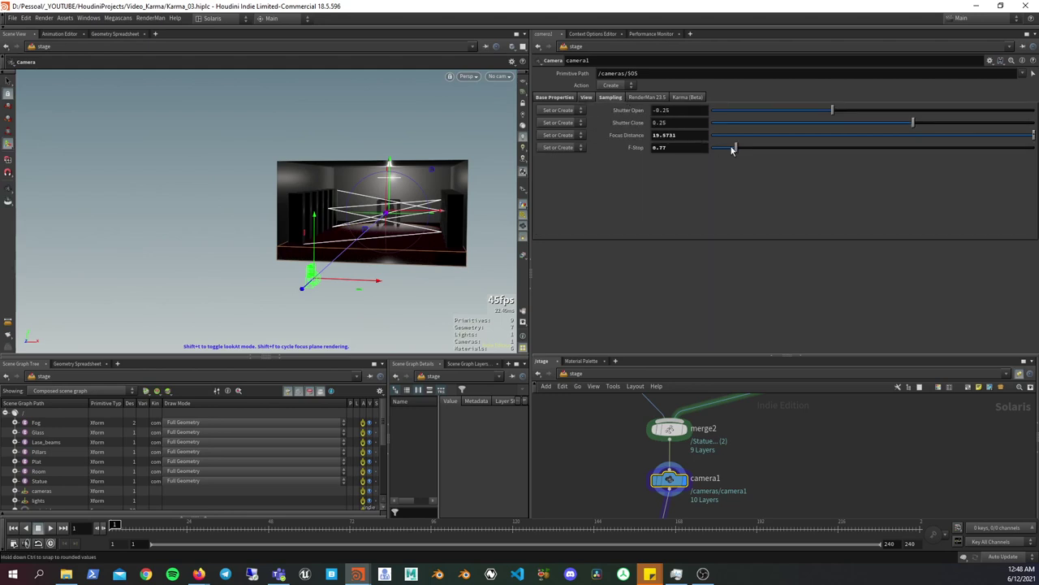
click(586, 97)
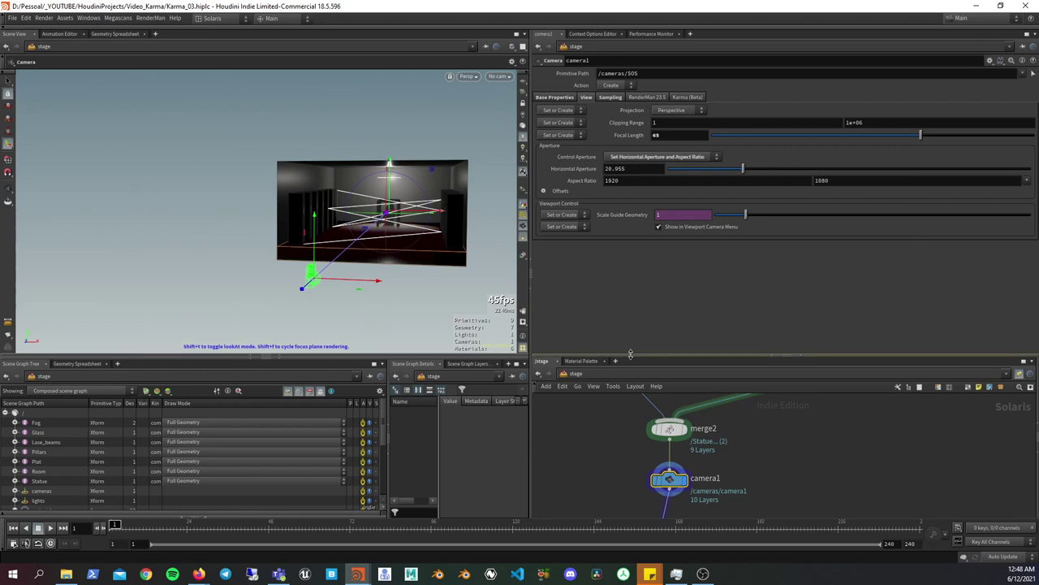
- Resize the panes, reselect camera1, zoom into the room and open Display Options with D
mouse_move(619, 355)
mouse_down()
mouse_move(633, 314)
mouse_move(634, 223)
mouse_up()
click(670, 469)
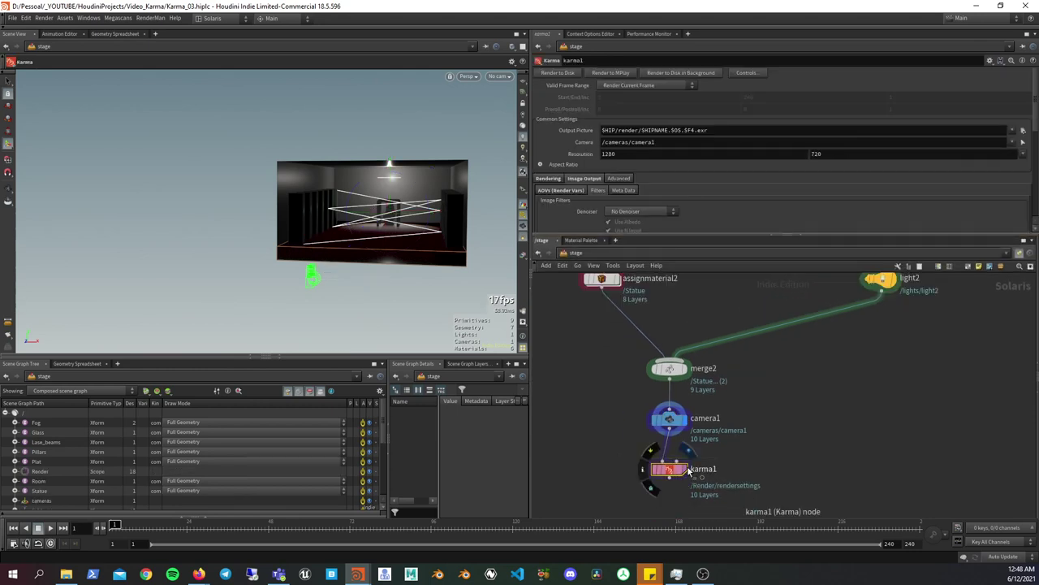
mouse_move(668, 468)
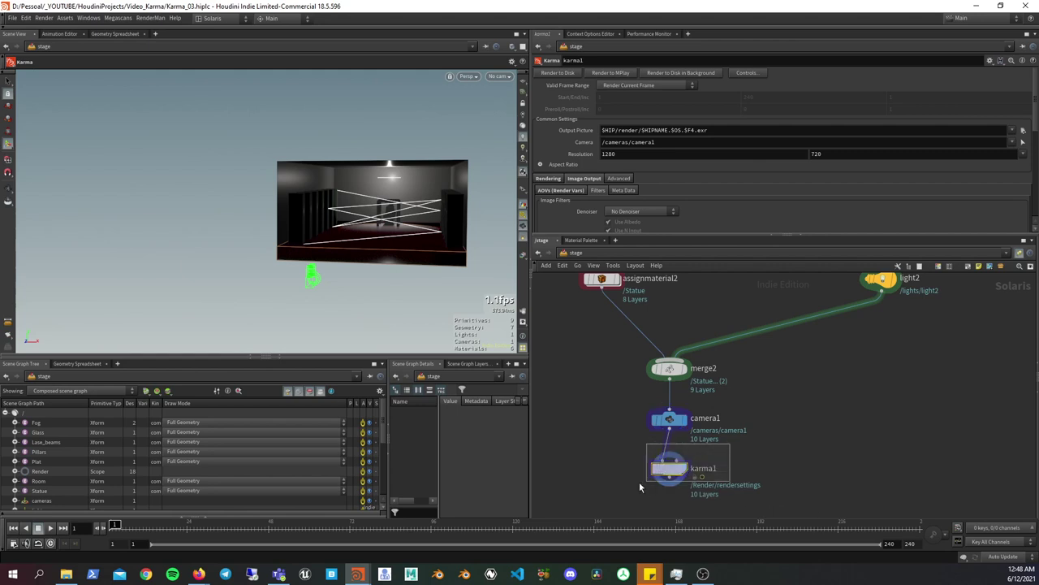
drag(605, 234, 601, 269)
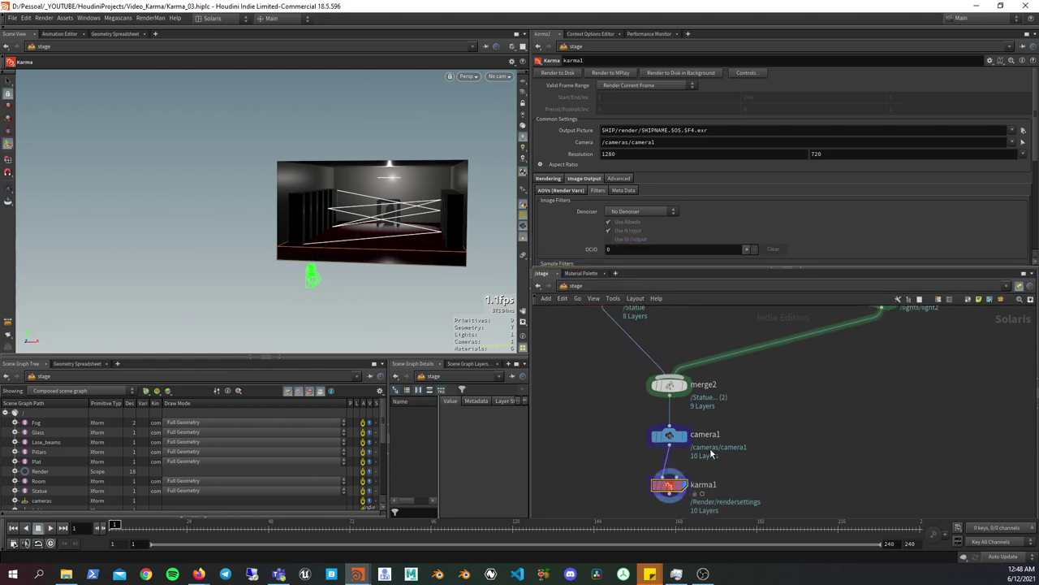
click(669, 436)
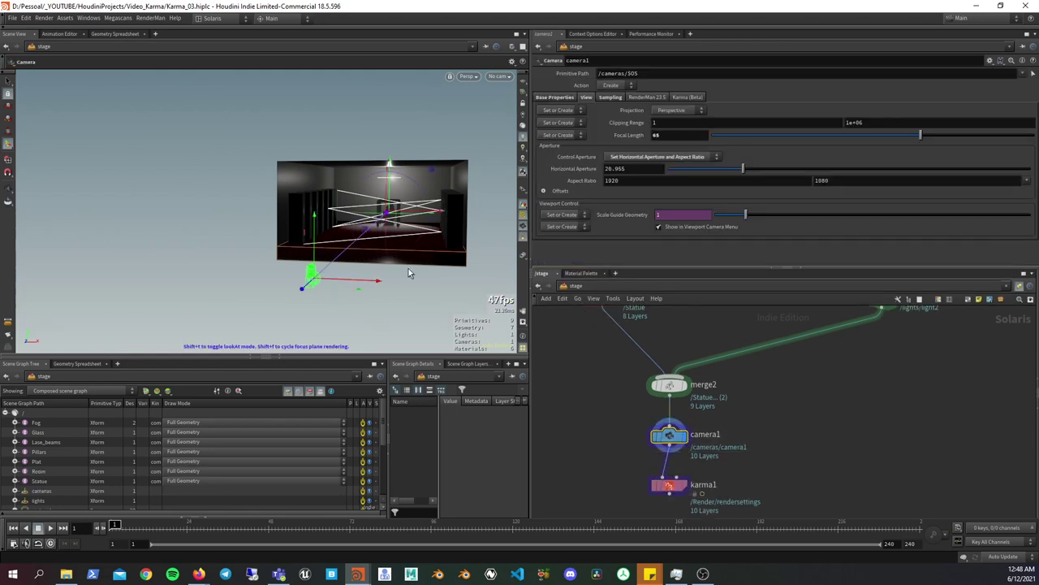
key(Escape)
scroll(420, 202, up, 5)
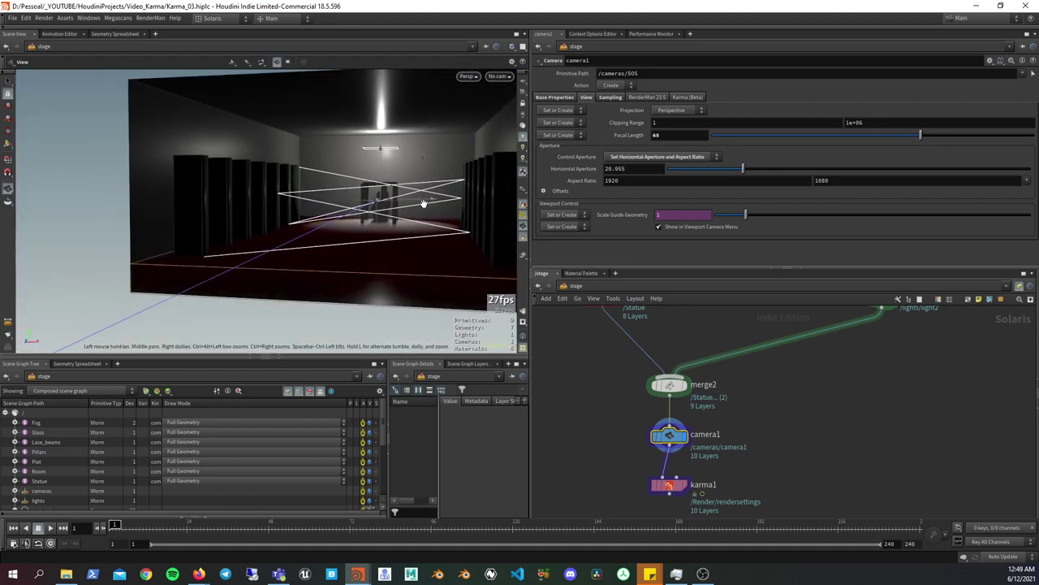
scroll(420, 201, up, 5)
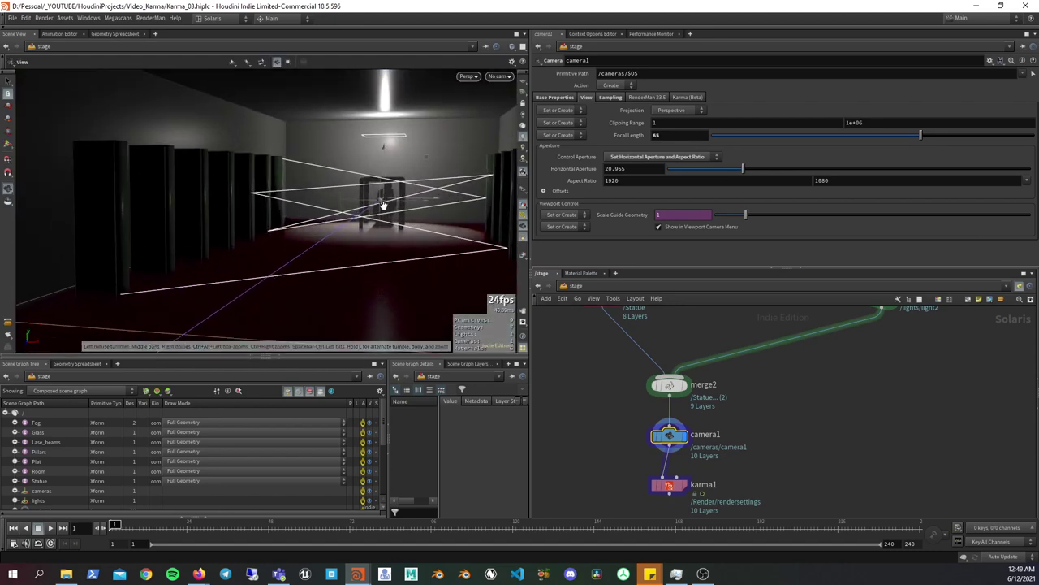
key(Return)
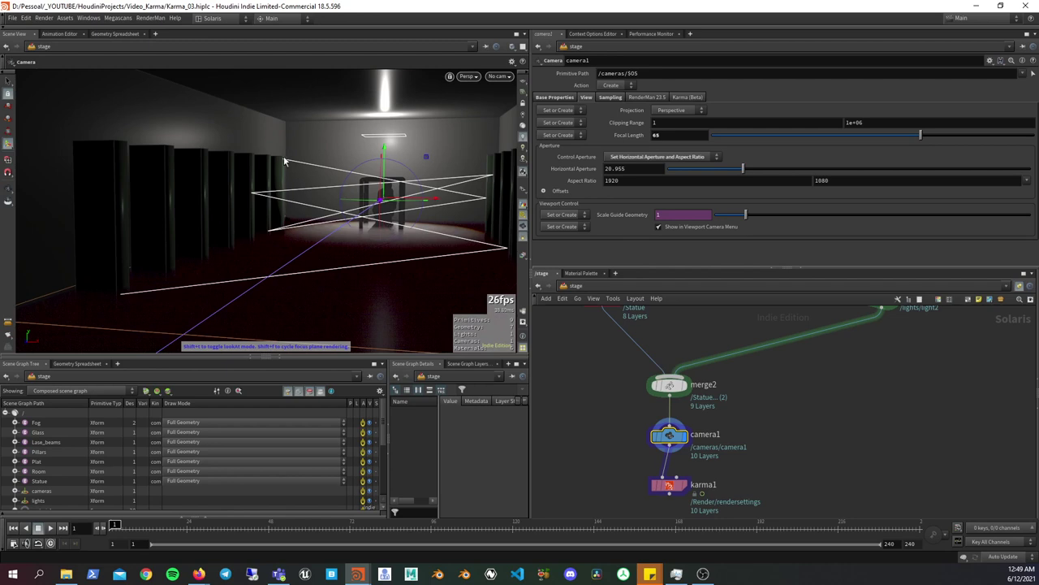
key(d)
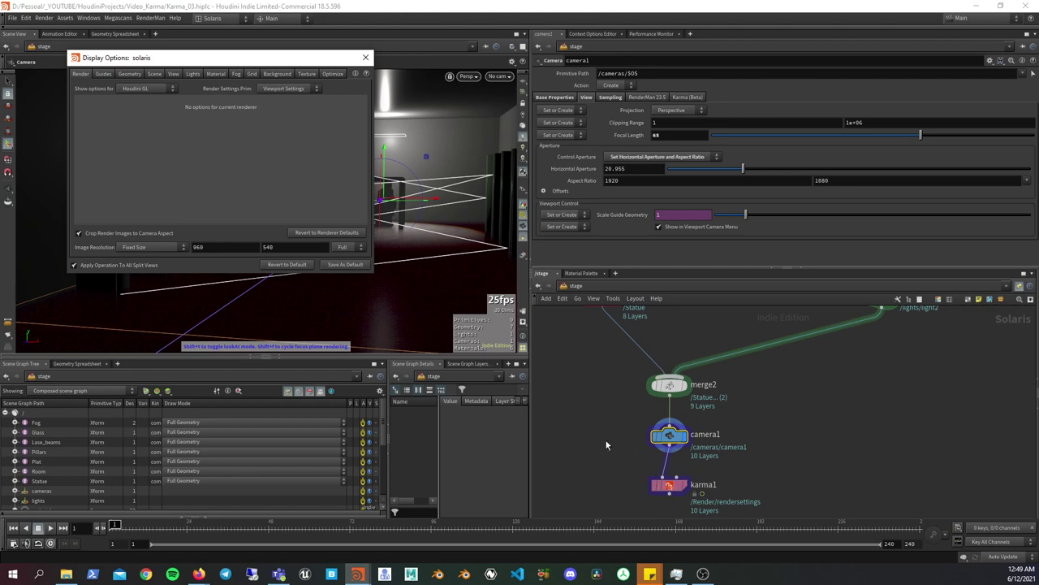
- Close Display Options and switch the viewport renderer to Karma (Beta)
click(366, 57)
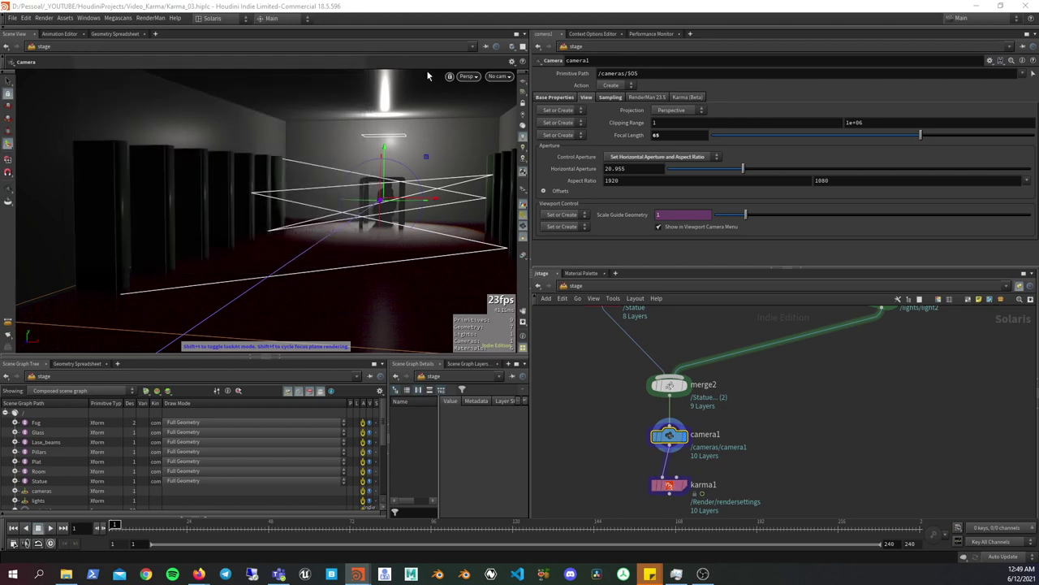
click(468, 75)
click(480, 121)
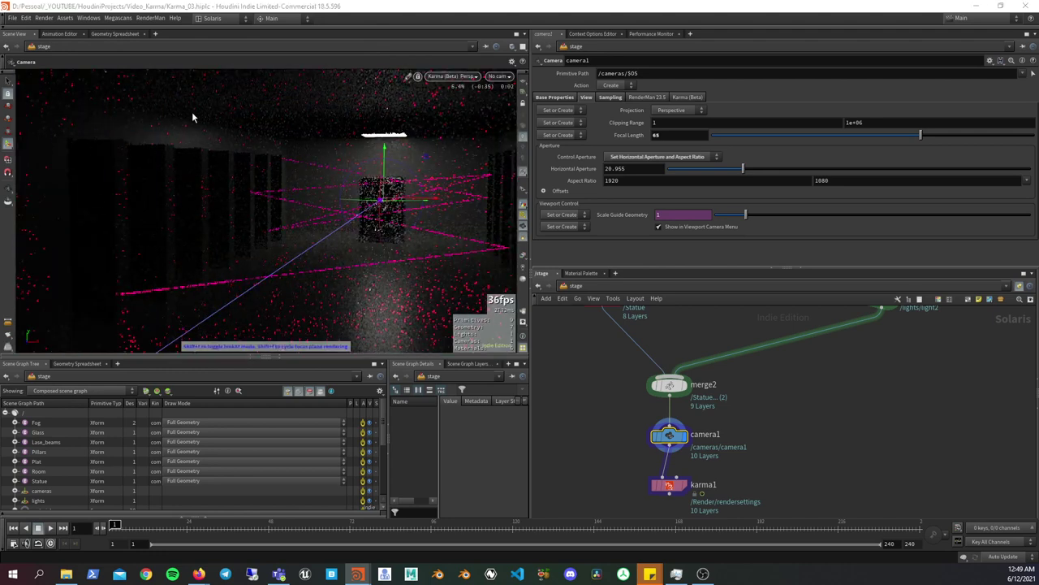
- Review Karma's display options, then select karma1 to show its render settings
key(d)
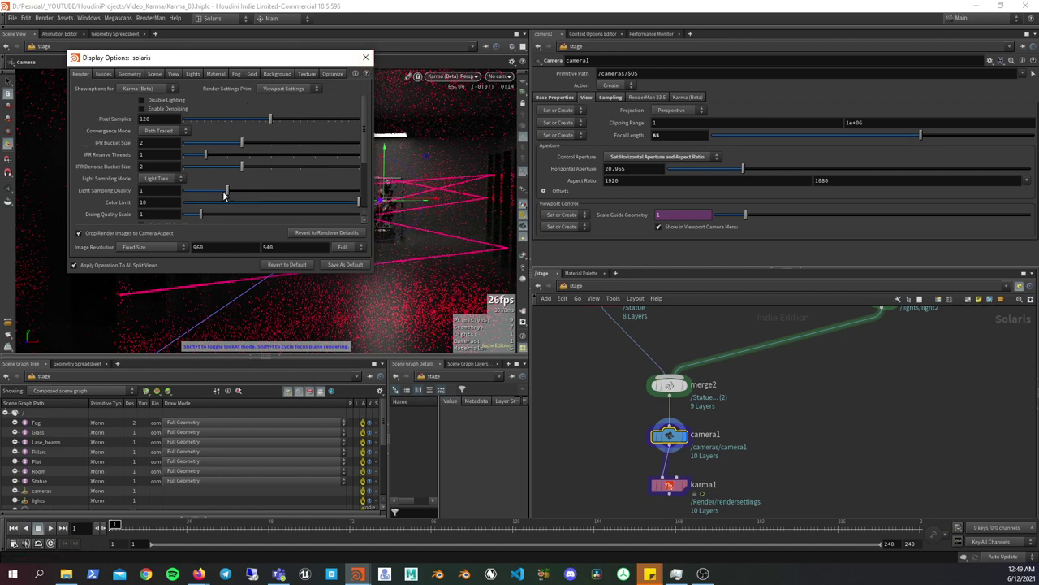
click(366, 58)
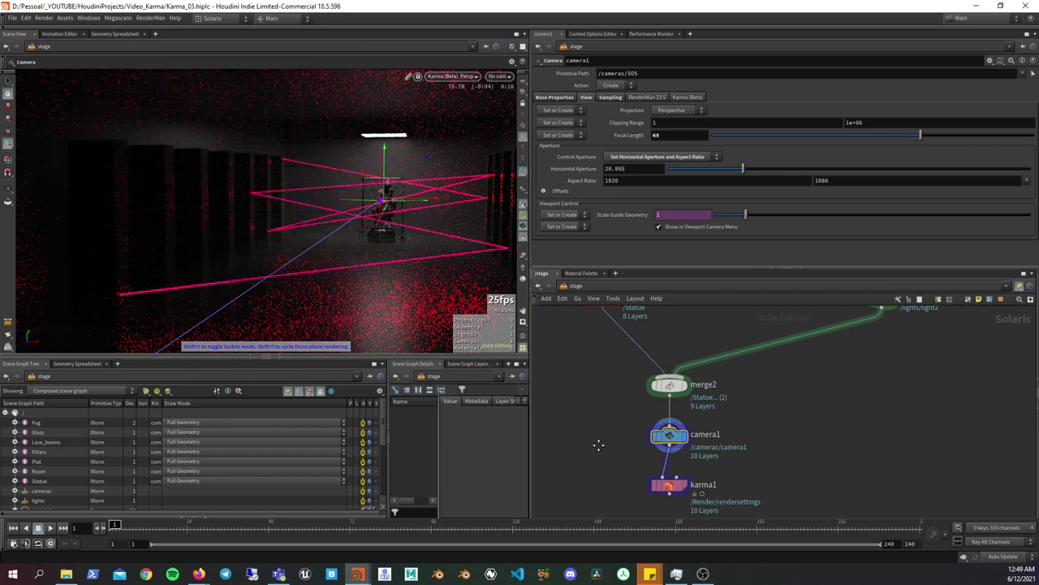
middle_drag(599, 441, 593, 392)
click(679, 436)
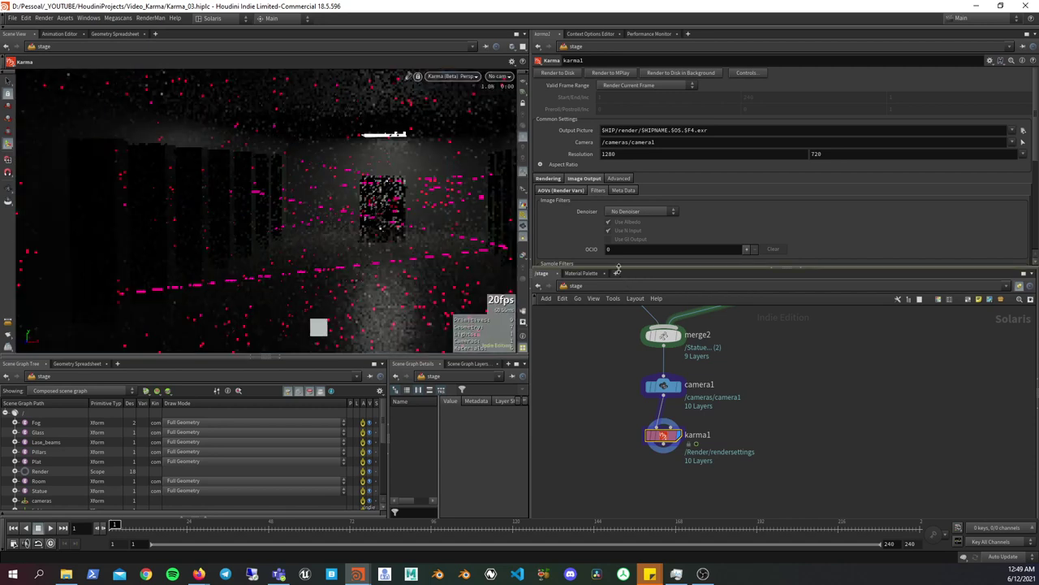
- Select karma1 and expand Light Sampling, showing Light Tree mode at quality 1
drag(619, 269, 624, 359)
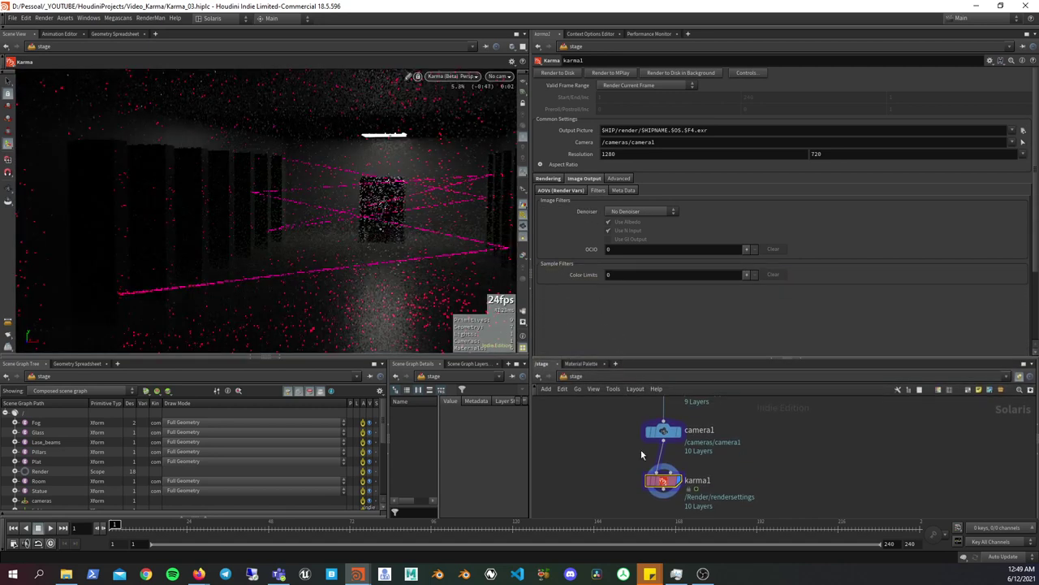
drag(619, 458, 750, 513)
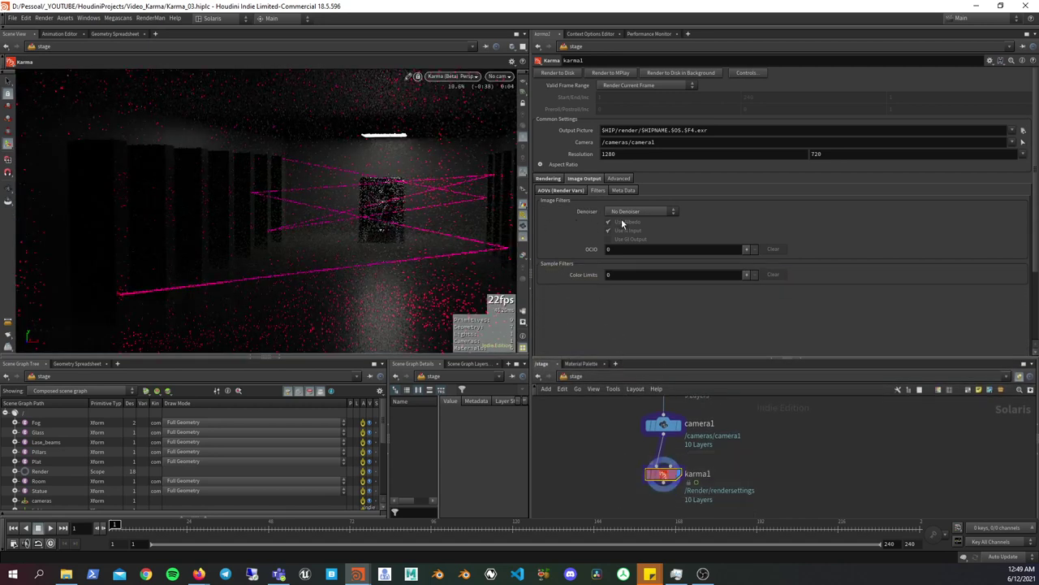
click(552, 180)
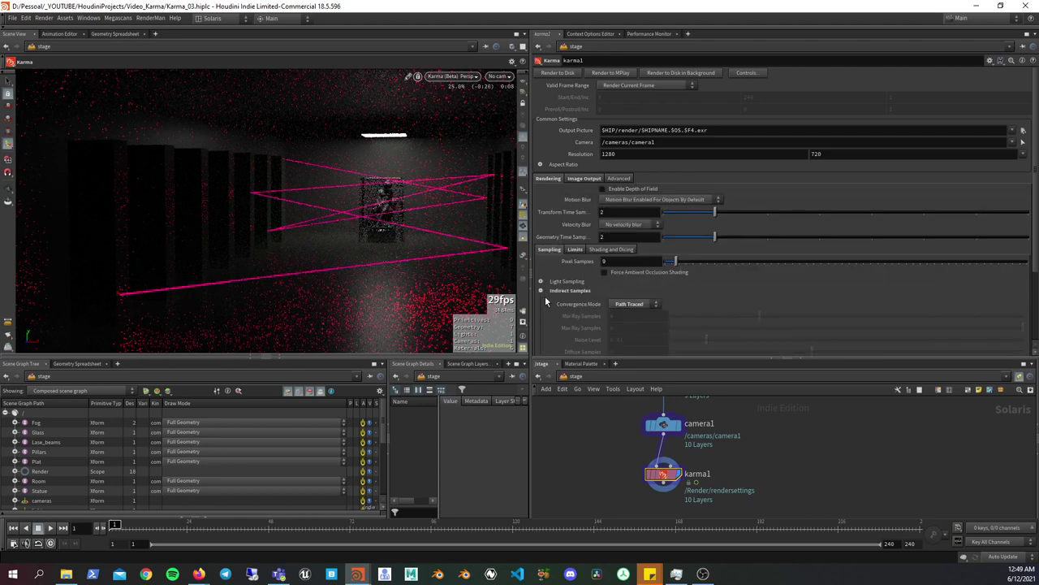
key(alt+Tab)
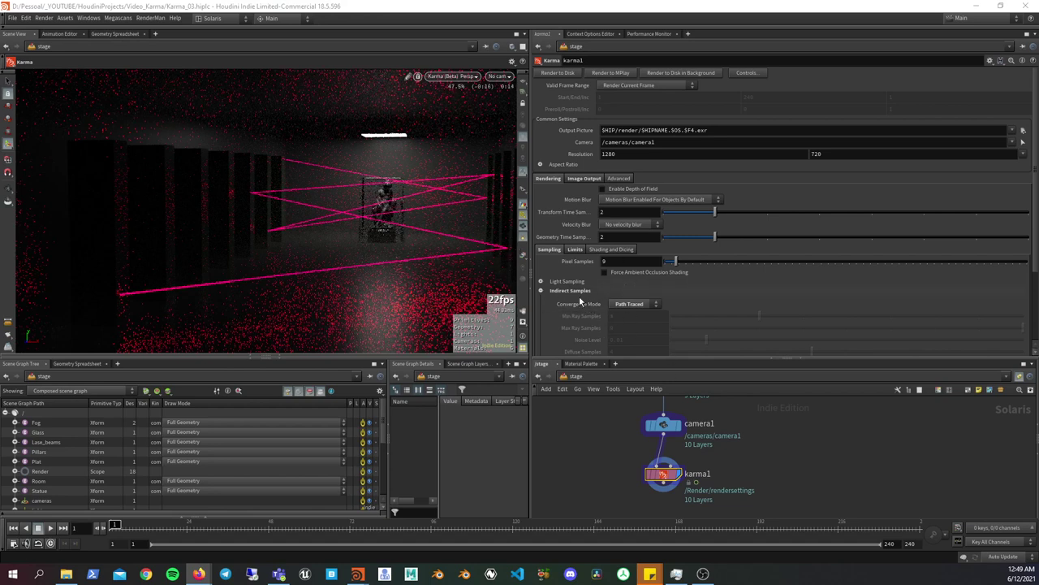
click(539, 283)
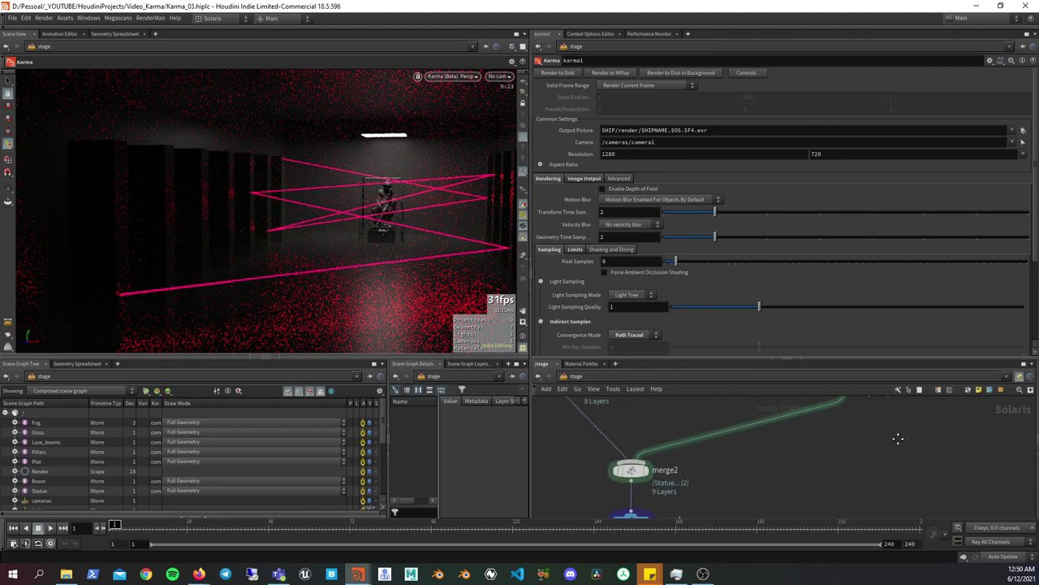
- Select light2, set Exposure to 2.55 and Color Temperature to about 5712.5
middle_drag(841, 423, 828, 487)
mouse_move(834, 487)
mouse_down()
mouse_move(701, 441)
mouse_move(698, 406)
mouse_up()
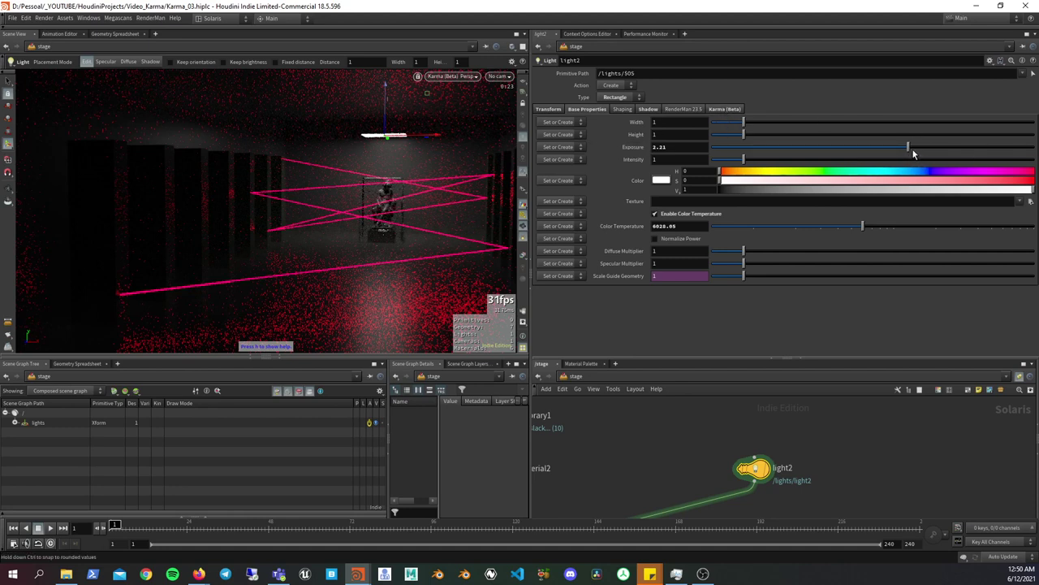
mouse_move(908, 149)
mouse_down()
mouse_move(889, 150)
mouse_move(913, 148)
mouse_up()
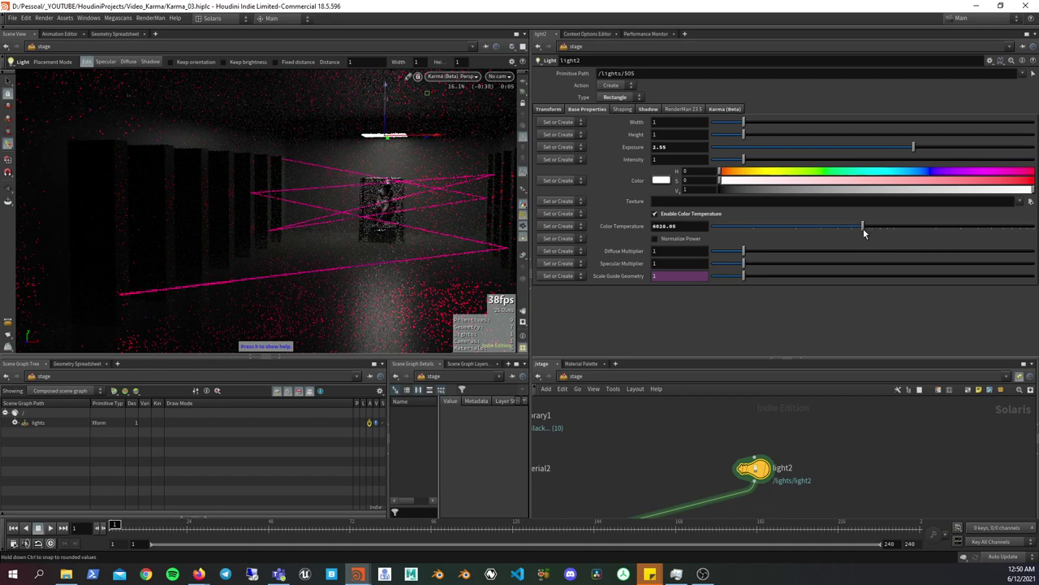
mouse_move(864, 230)
mouse_down()
mouse_move(828, 233)
mouse_move(860, 231)
mouse_up()
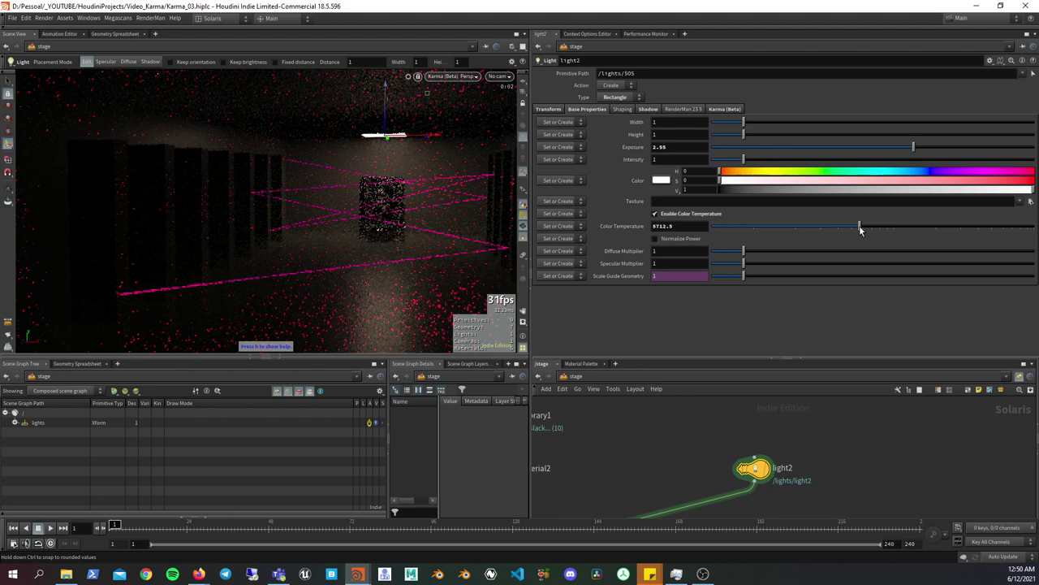
- On light2's Karma tab, keep Sampling Quality 2 and enable Render Light Geometry
click(722, 110)
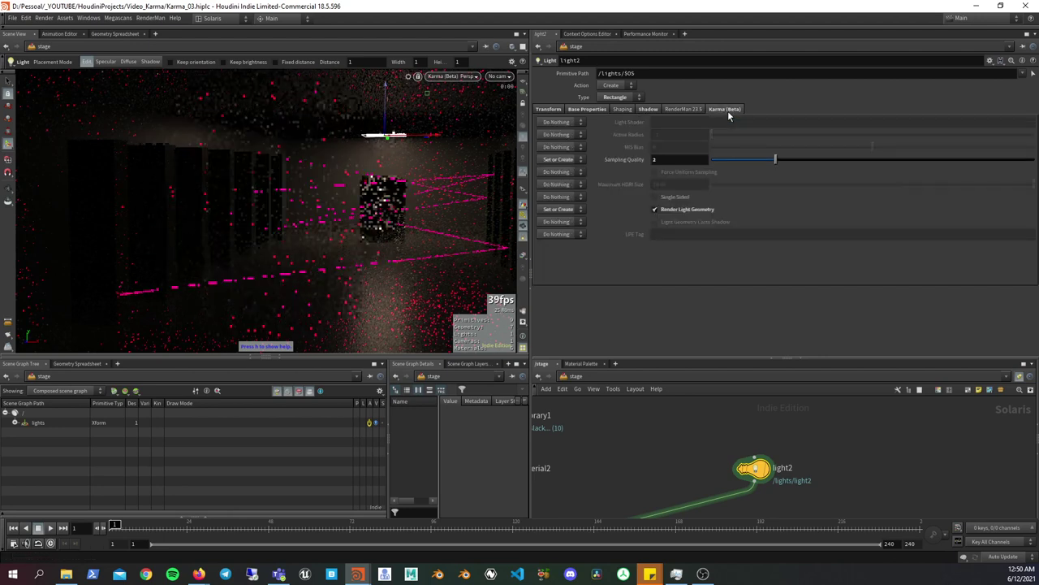
click(564, 161)
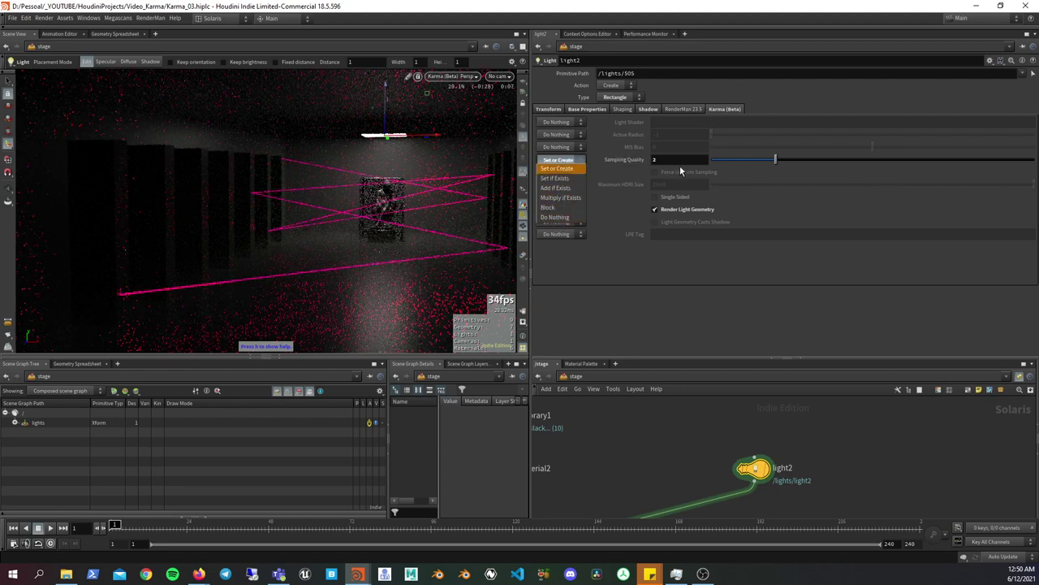
click(670, 160)
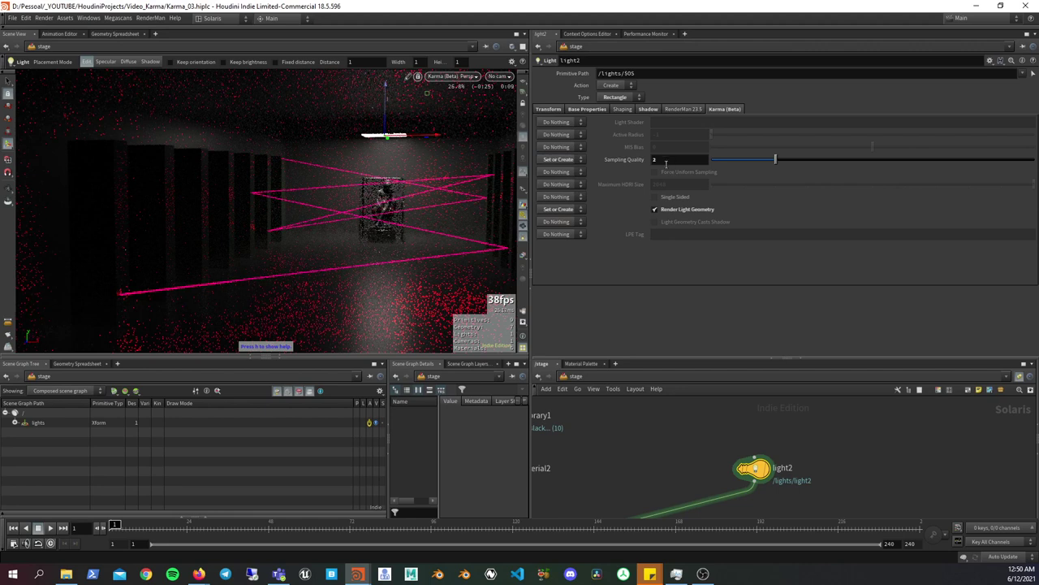
click(658, 160)
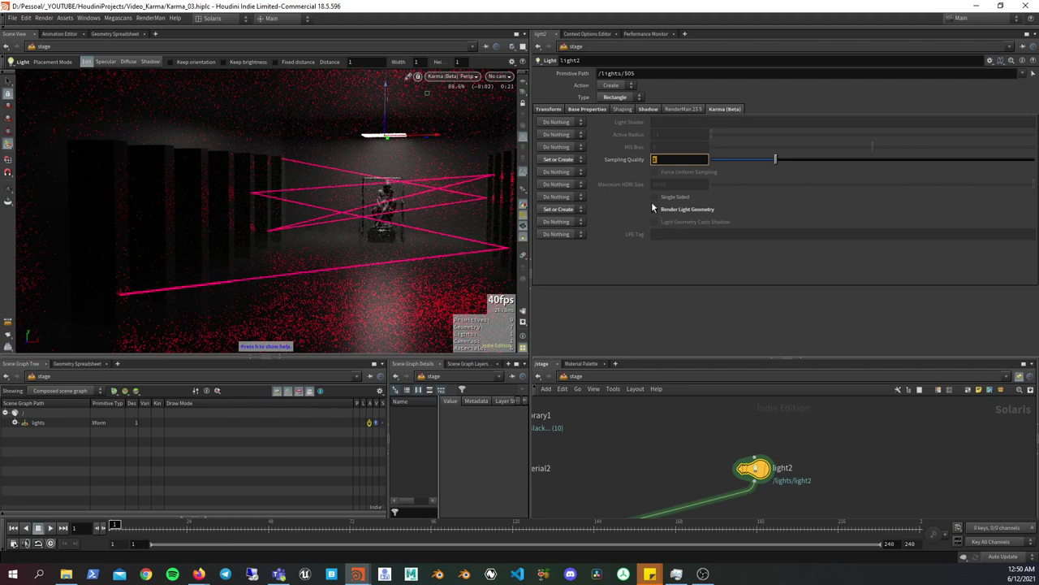
click(653, 209)
click(655, 210)
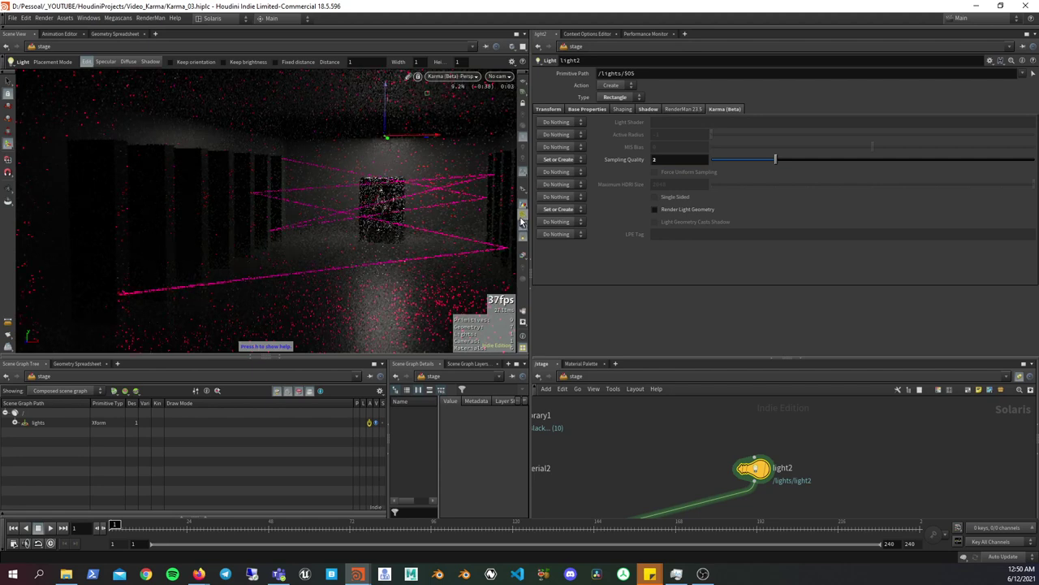
click(654, 210)
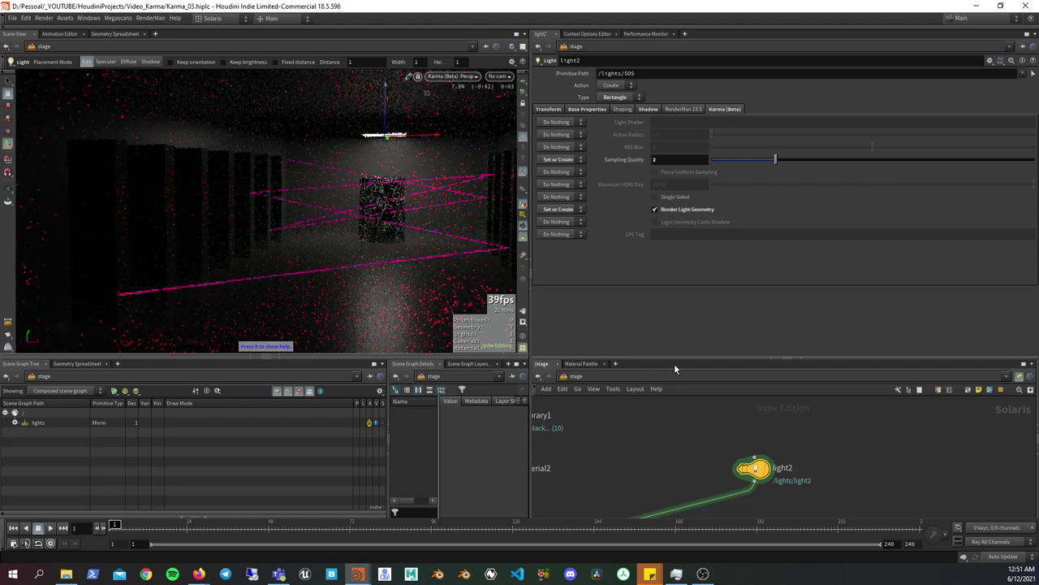
- Resize the panes and orbit the room view in Light Placement mode
drag(680, 360, 680, 316)
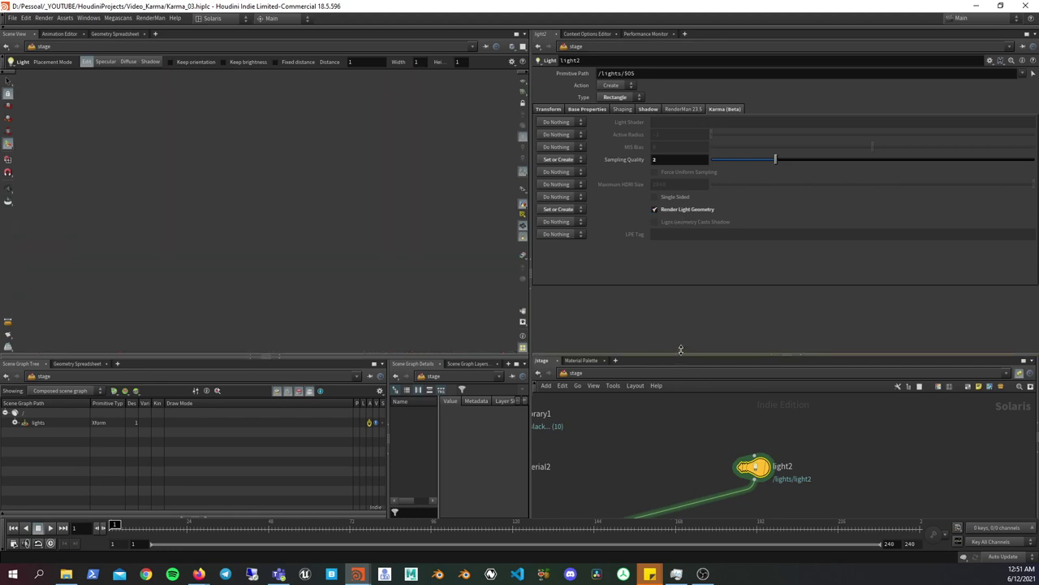
key(Escape)
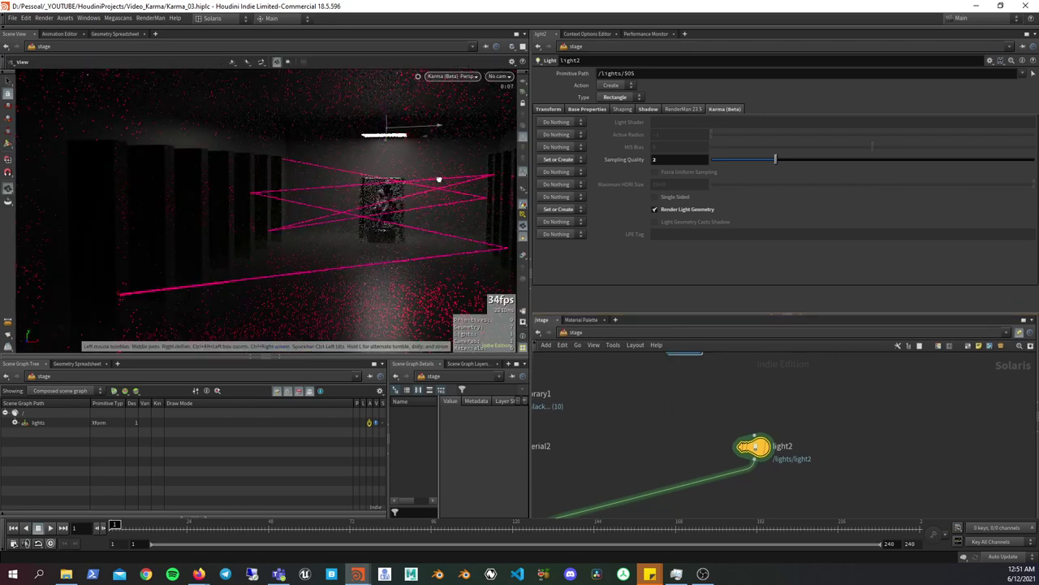
key(Return)
click(501, 230)
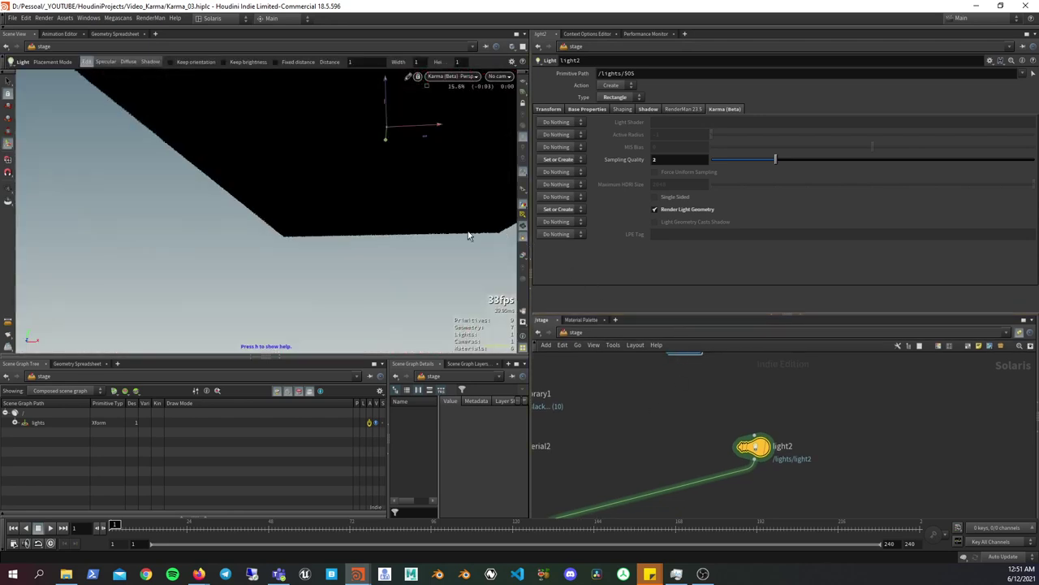
key(Escape)
drag(434, 225, 415, 313)
drag(433, 240, 464, 144)
key(Return)
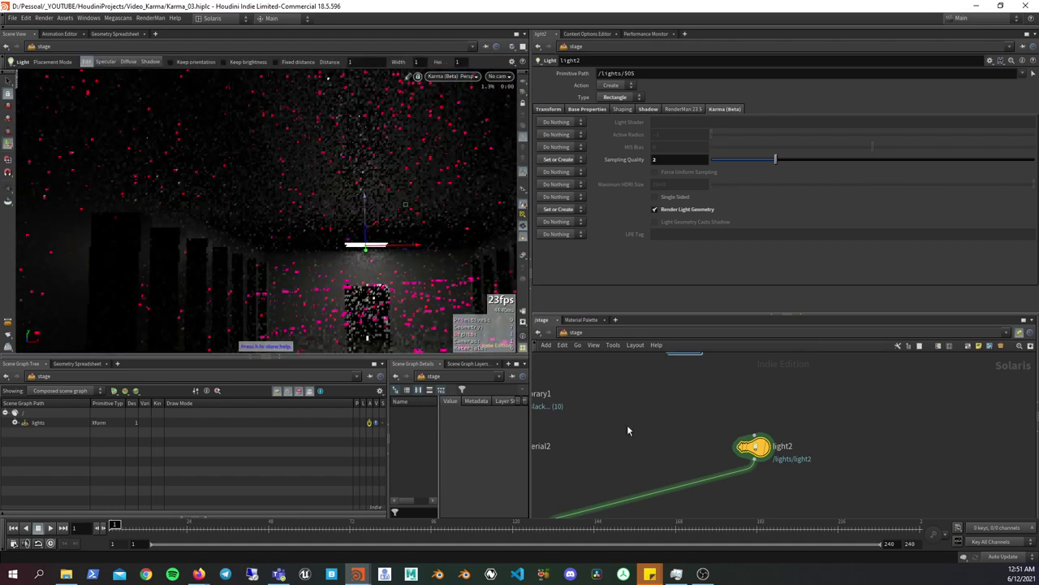
scroll(763, 459, down, 3)
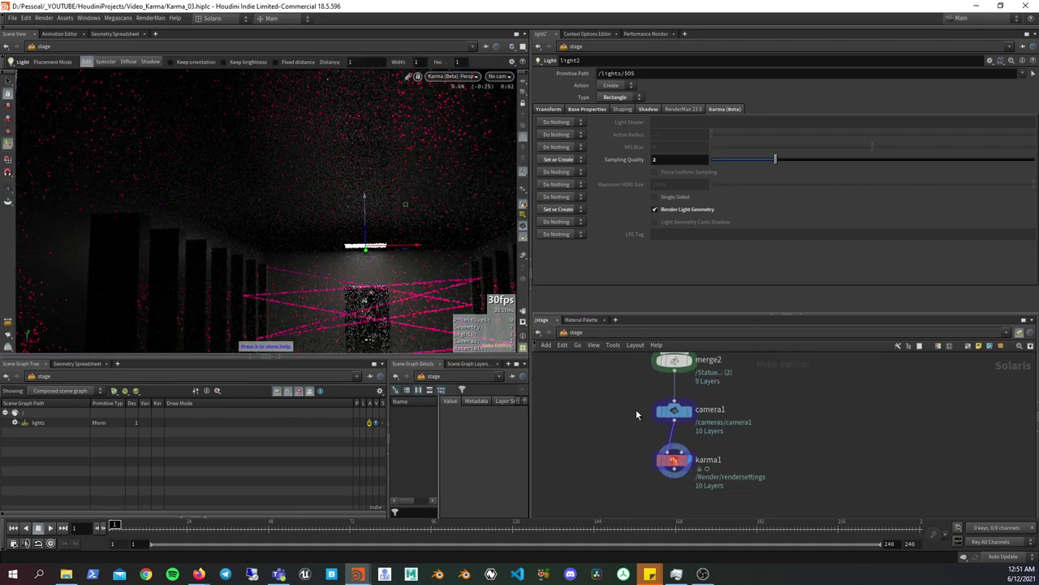
- Select karma1, enlarge its parameter area and scroll down to Indirect Samples
click(673, 460)
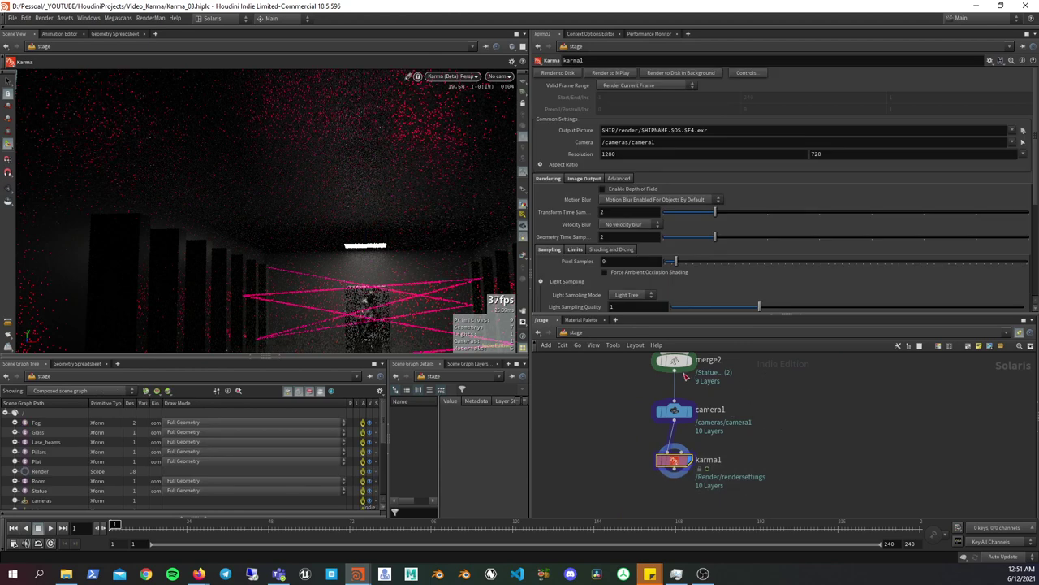
drag(675, 469, 679, 479)
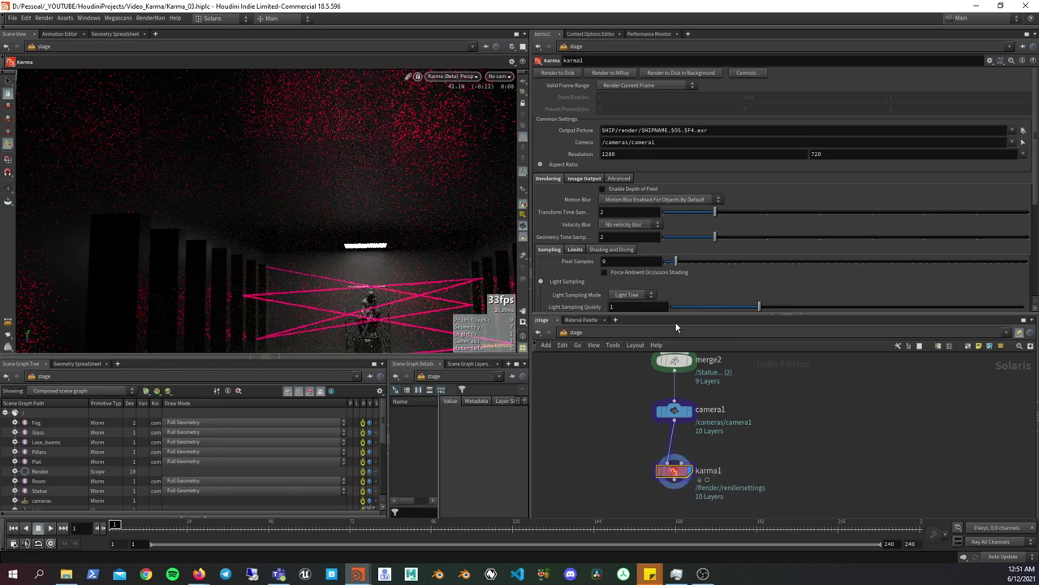
drag(666, 312, 668, 367)
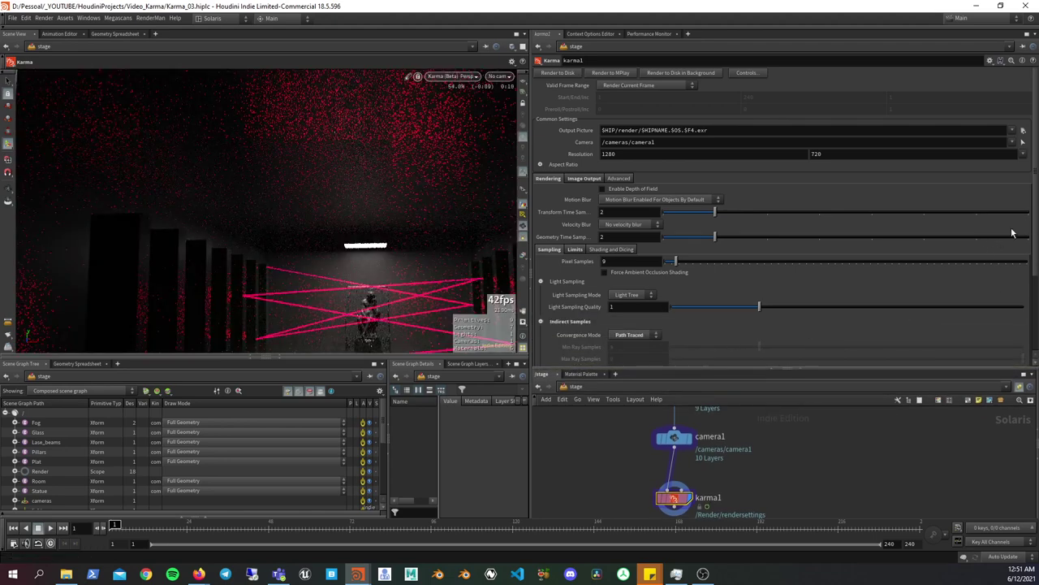
scroll(1036, 228, down, 2)
scroll(1036, 228, down, 2)
scroll(1036, 228, down, 1)
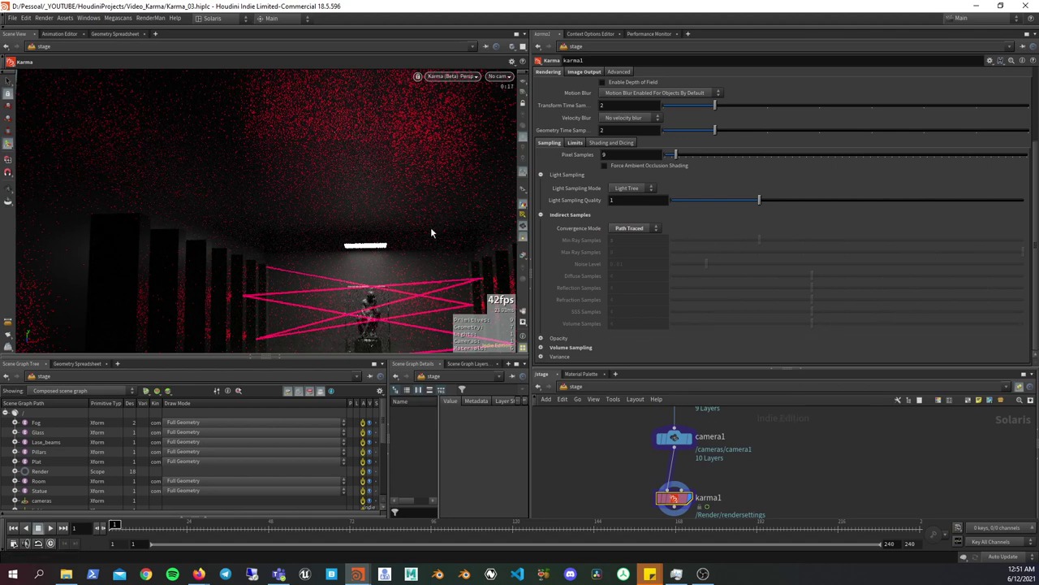
- Look through /cameras/camera1 in the viewport and open the Convergence Mode options
click(451, 76)
click(502, 78)
click(502, 78)
click(512, 107)
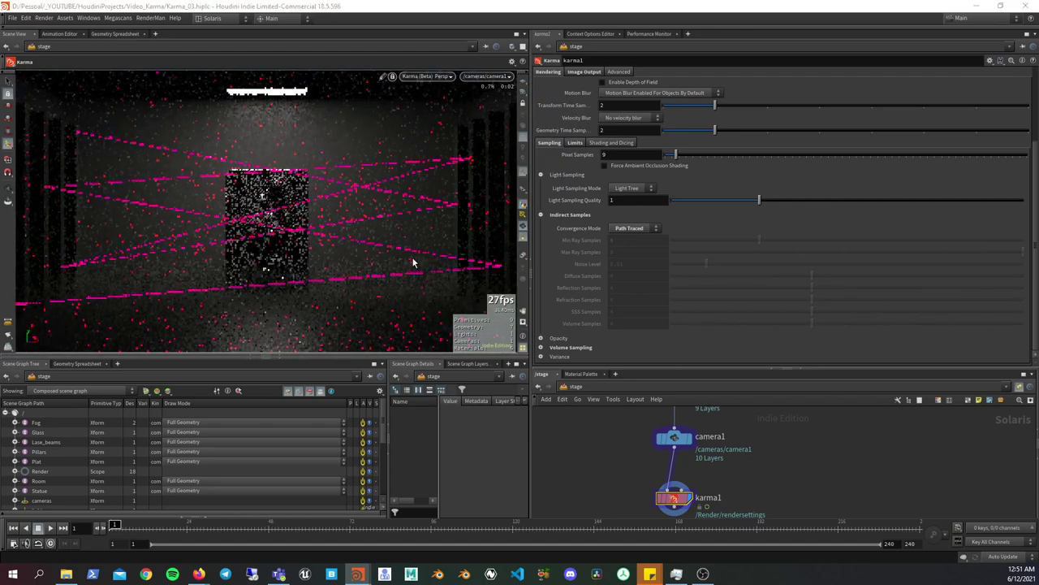
click(644, 231)
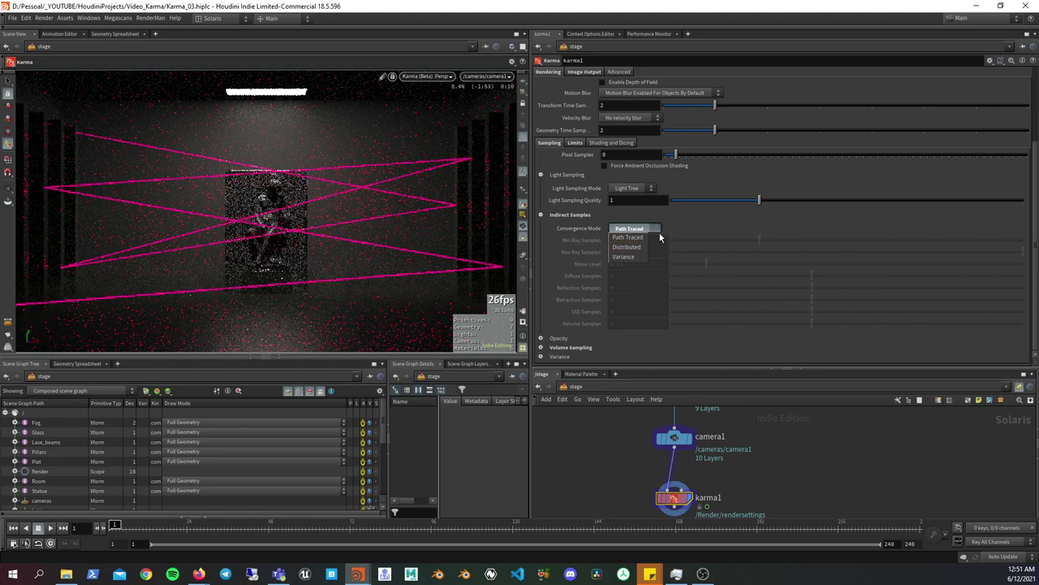
- Set karma1's indirect Convergence Mode to Variance, then change it to Distributed
click(699, 228)
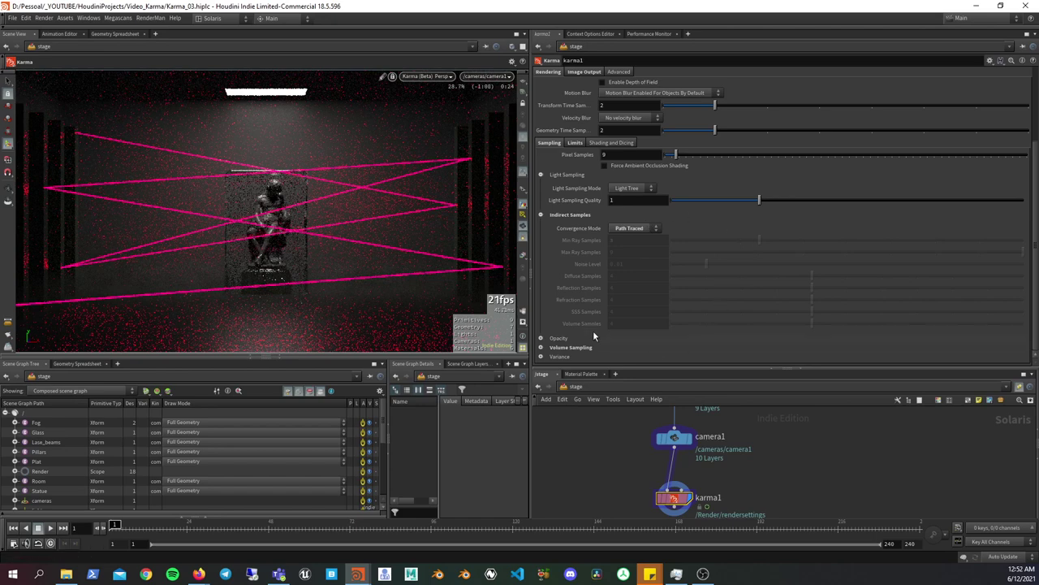
click(646, 228)
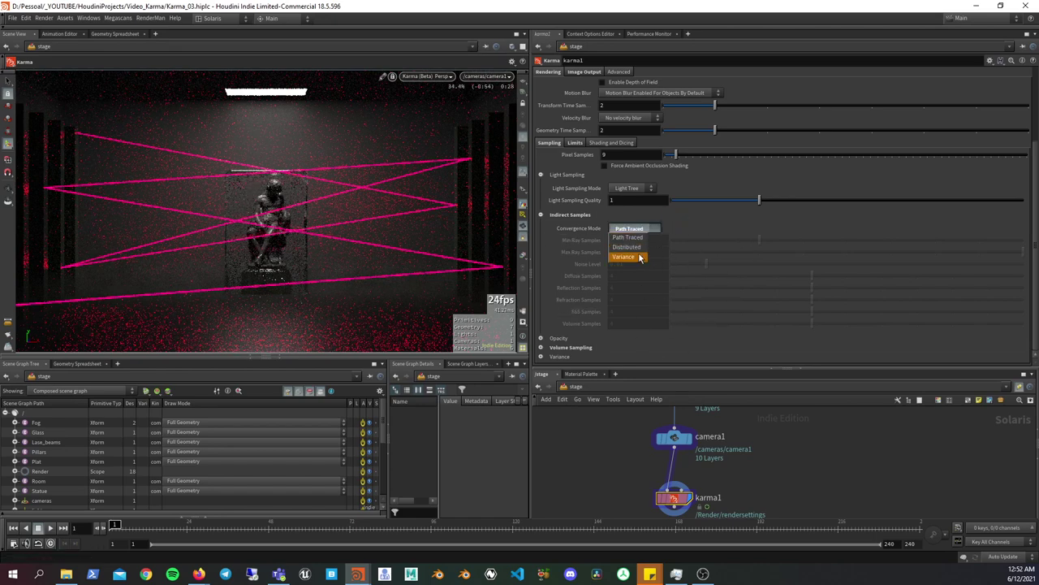
click(635, 258)
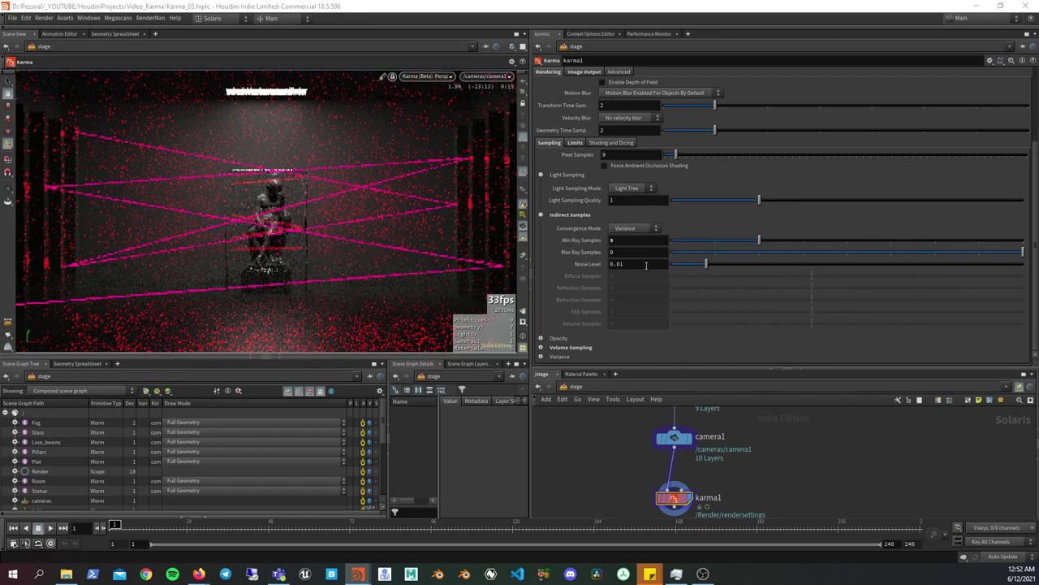
click(654, 231)
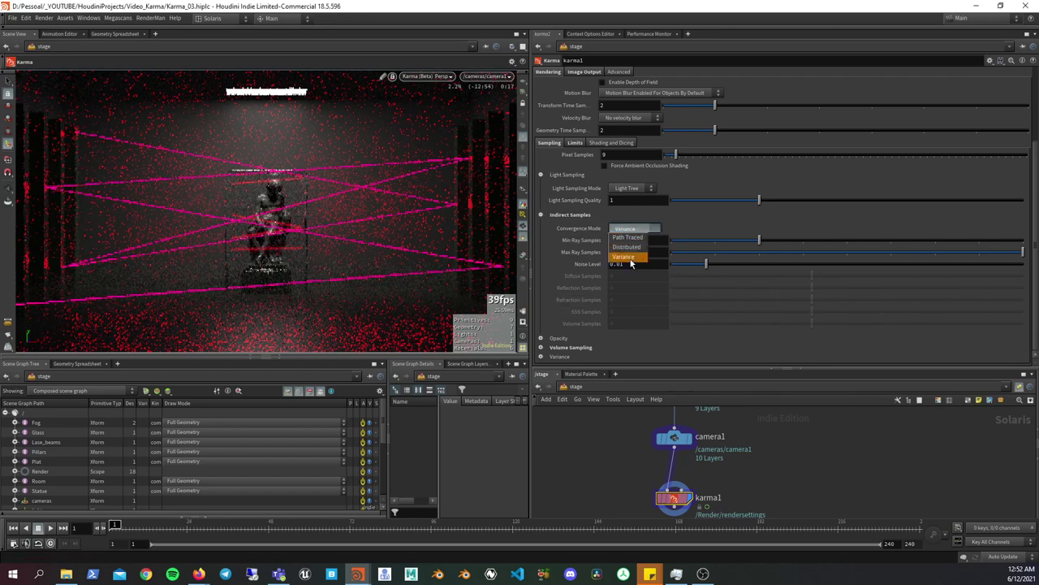
click(630, 241)
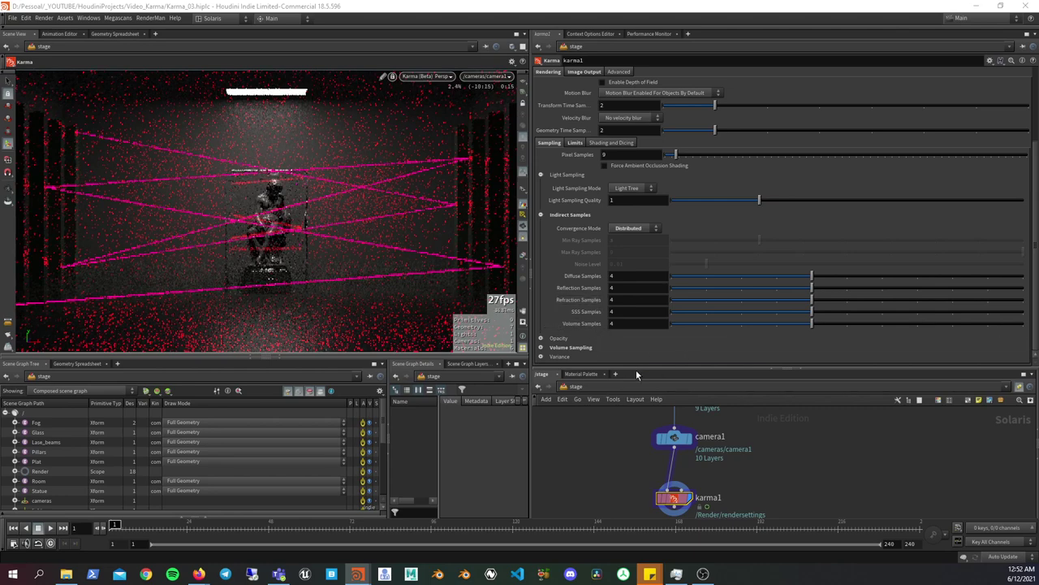
- Keep Ray marching volume sampling and set Volume Step Rate to 0.35
drag(636, 369, 570, 385)
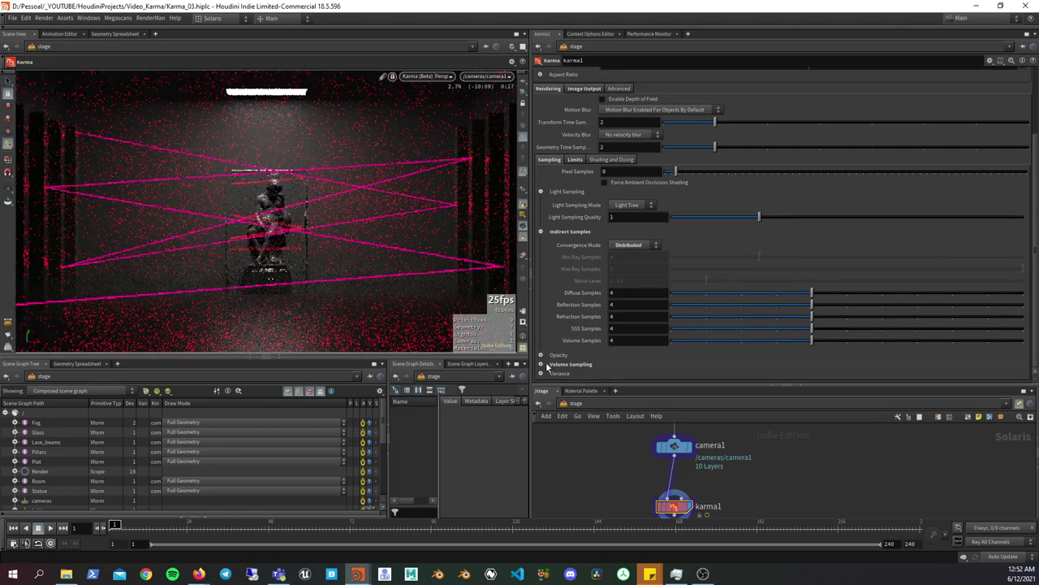
click(543, 364)
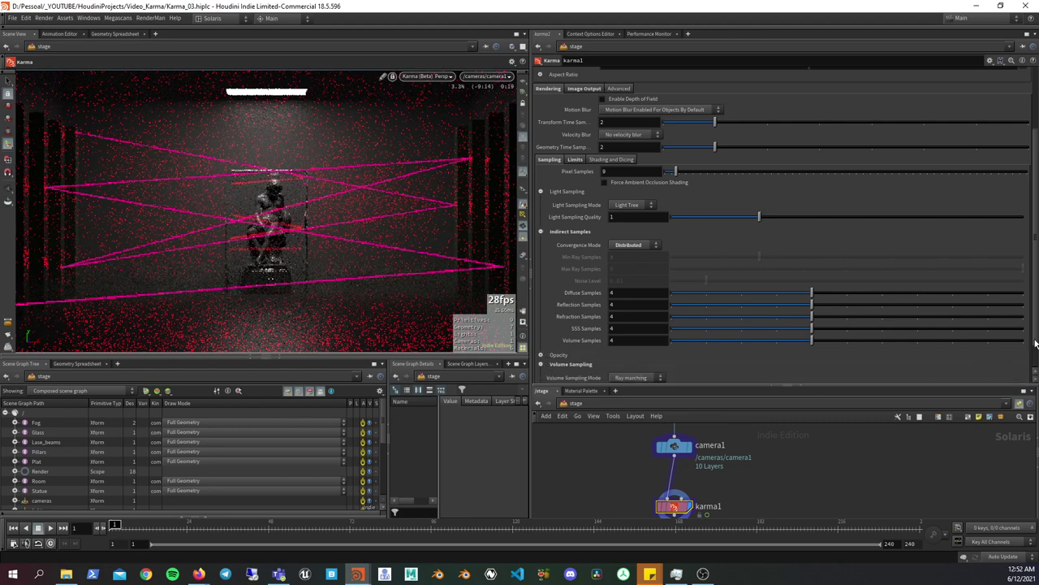
scroll(715, 370, down, 2)
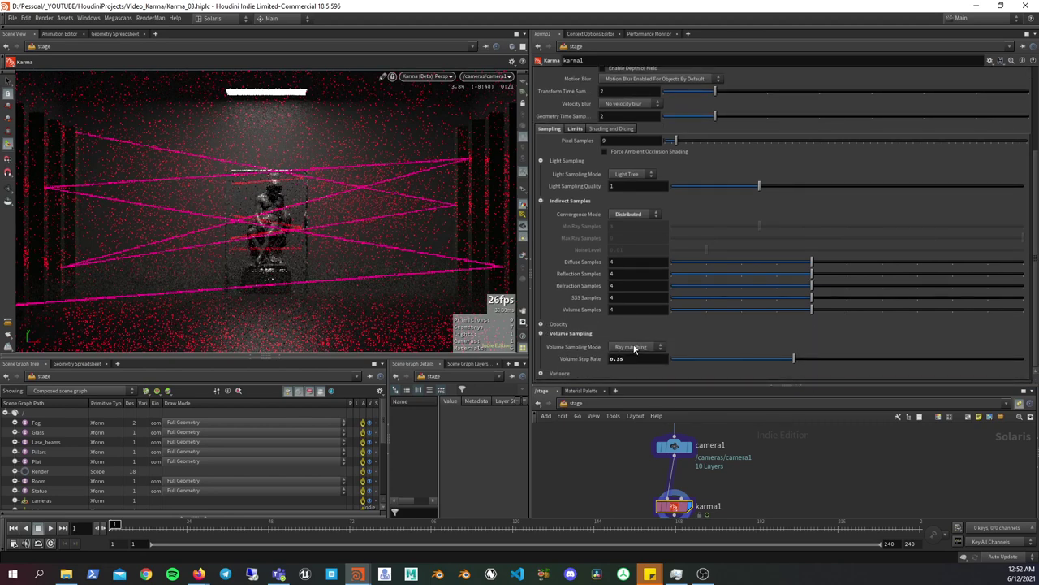
click(635, 348)
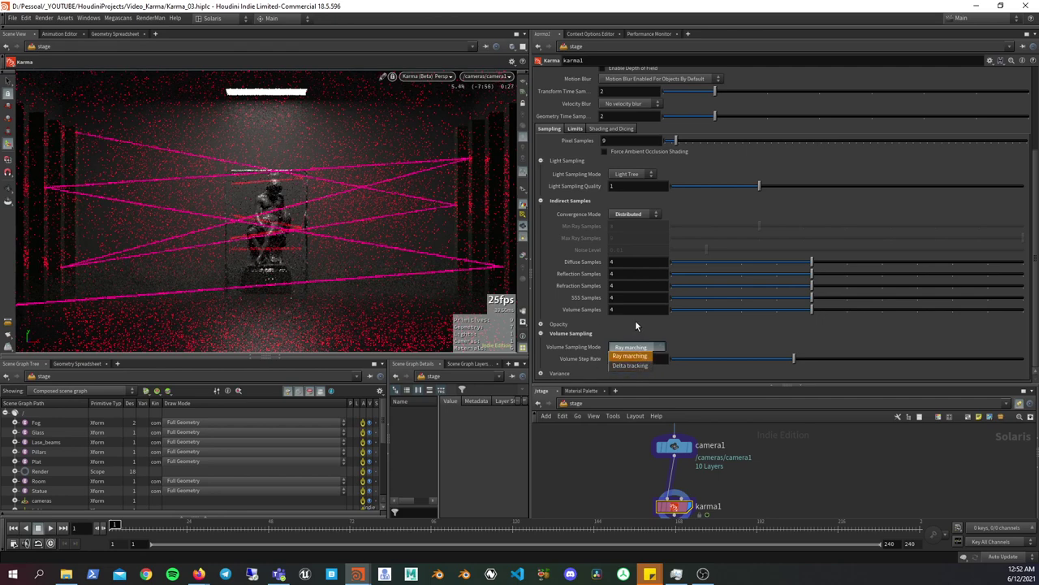
click(636, 357)
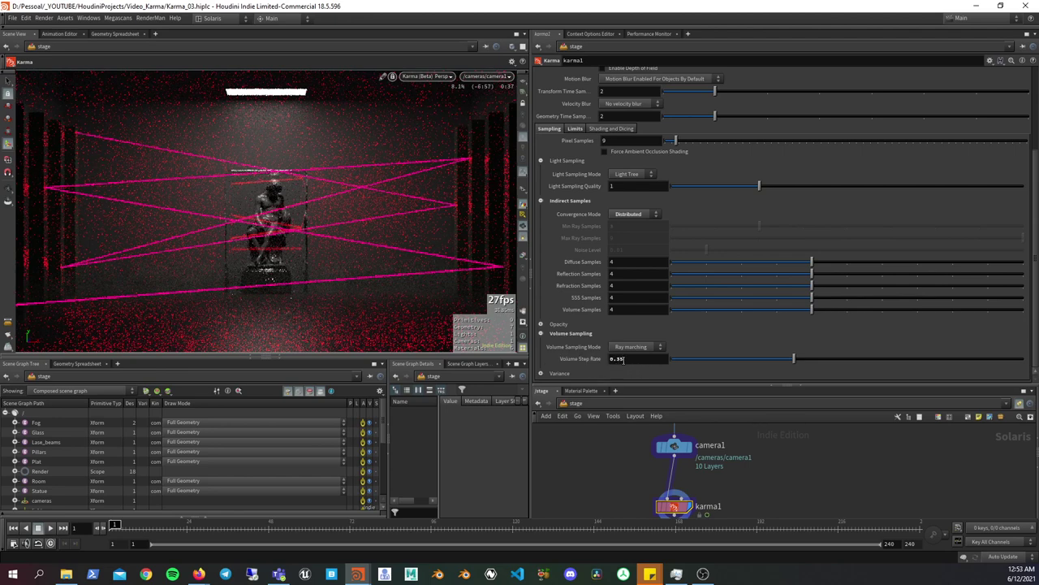
double_click(634, 360)
click(638, 359)
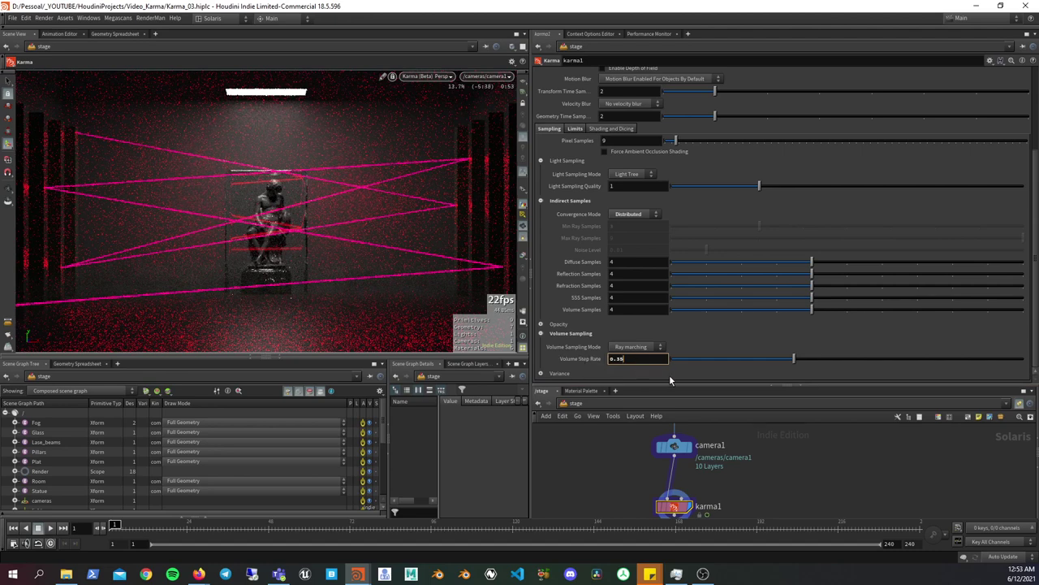
- Collapse Volume Sampling, then expand, inspect and collapse the Variance settings
click(541, 334)
click(541, 374)
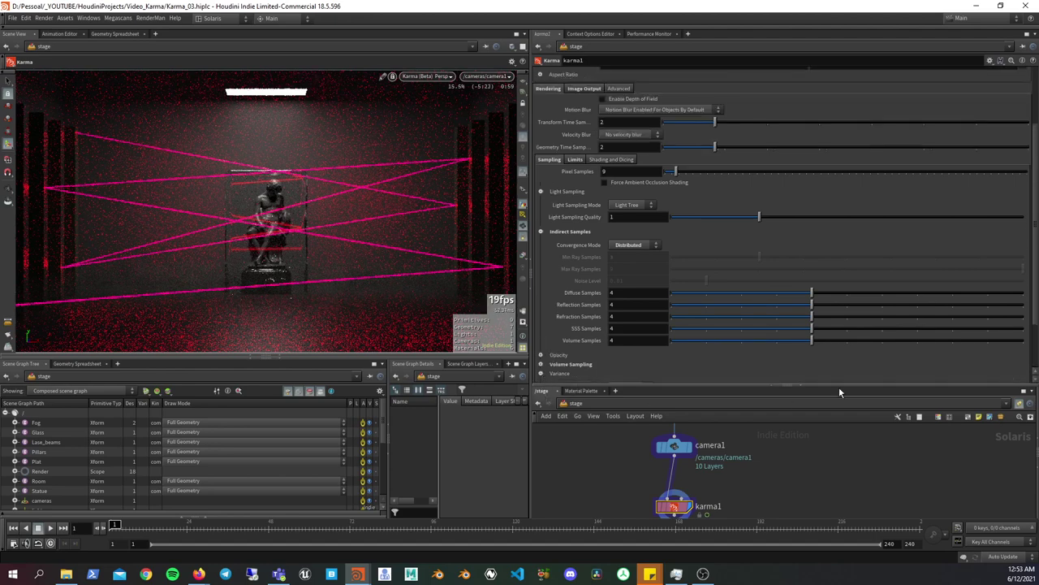
scroll(1034, 316, down, 3)
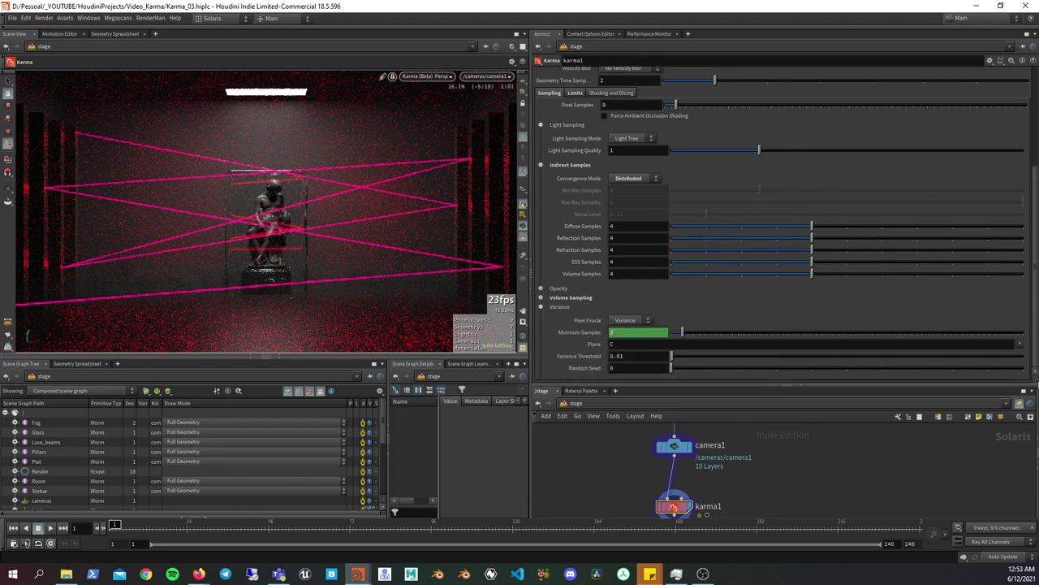
scroll(1033, 370, up, 1)
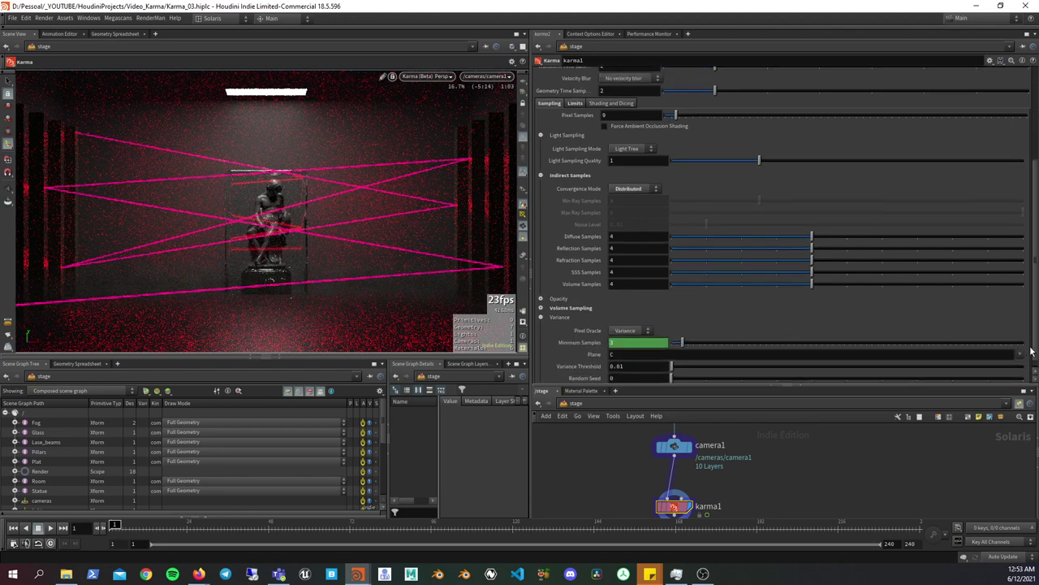
scroll(1030, 349, up, 1)
scroll(1028, 346, up, 2)
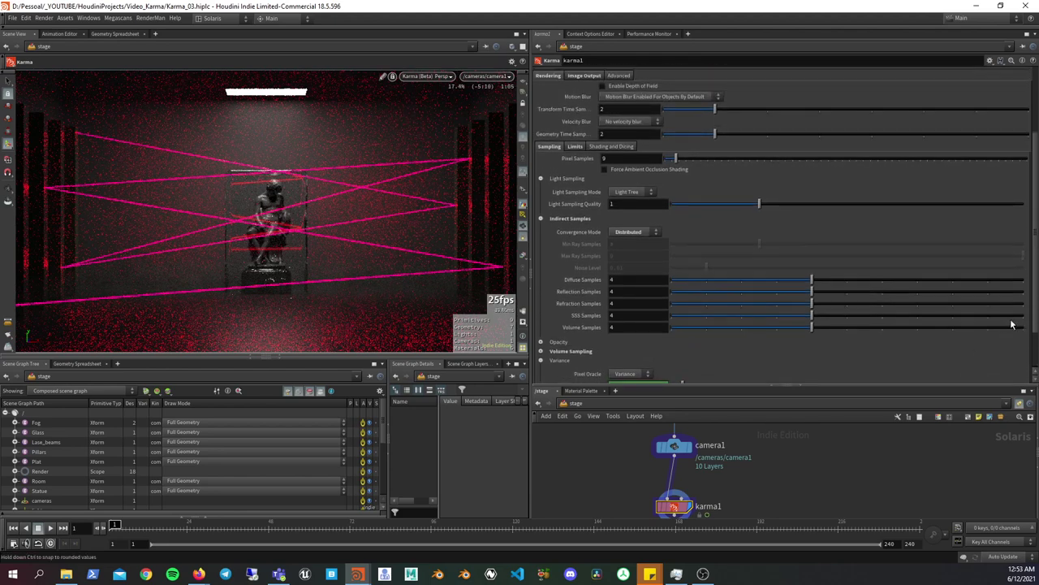
scroll(812, 350, up, 1)
click(542, 356)
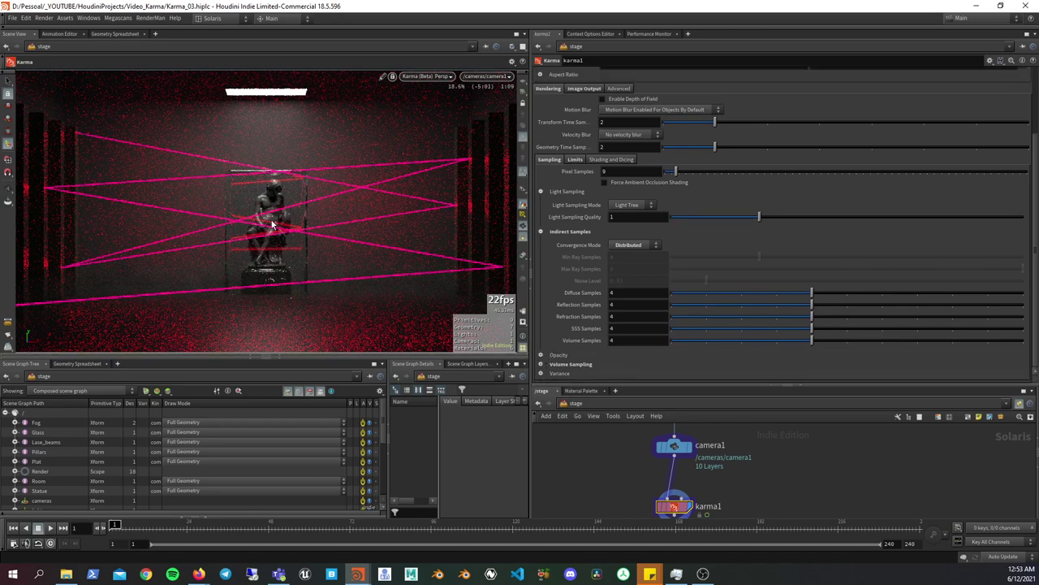
- Open the viewport Display Options with D and browse its Render tab
key(d)
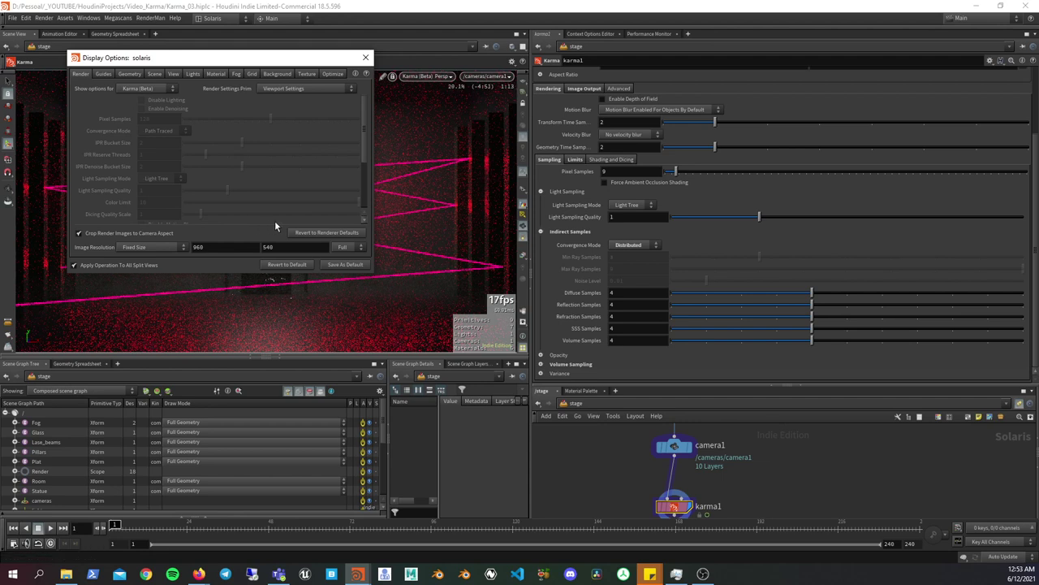
drag(362, 154, 366, 207)
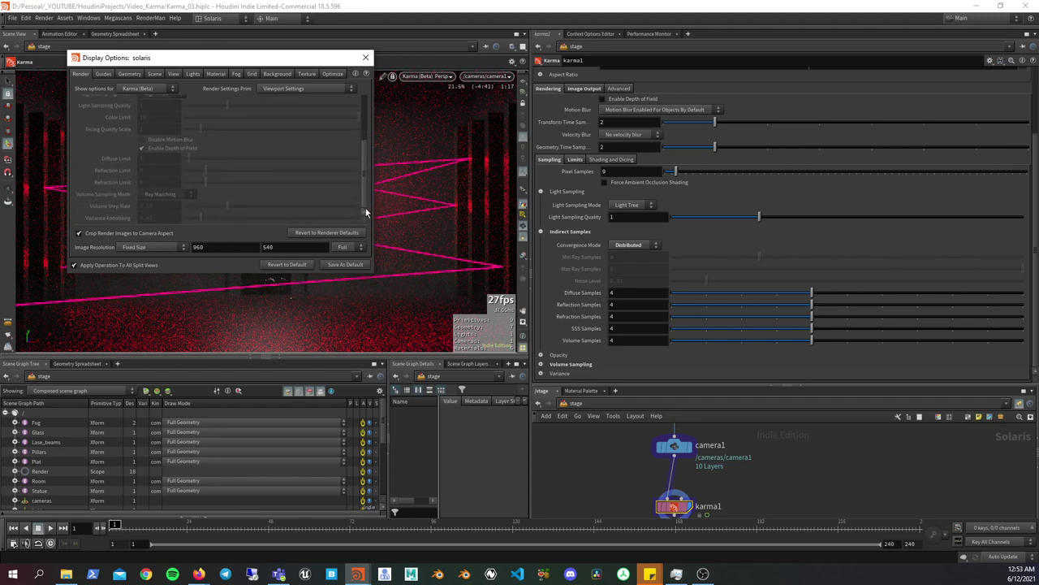
scroll(342, 130, up, 5)
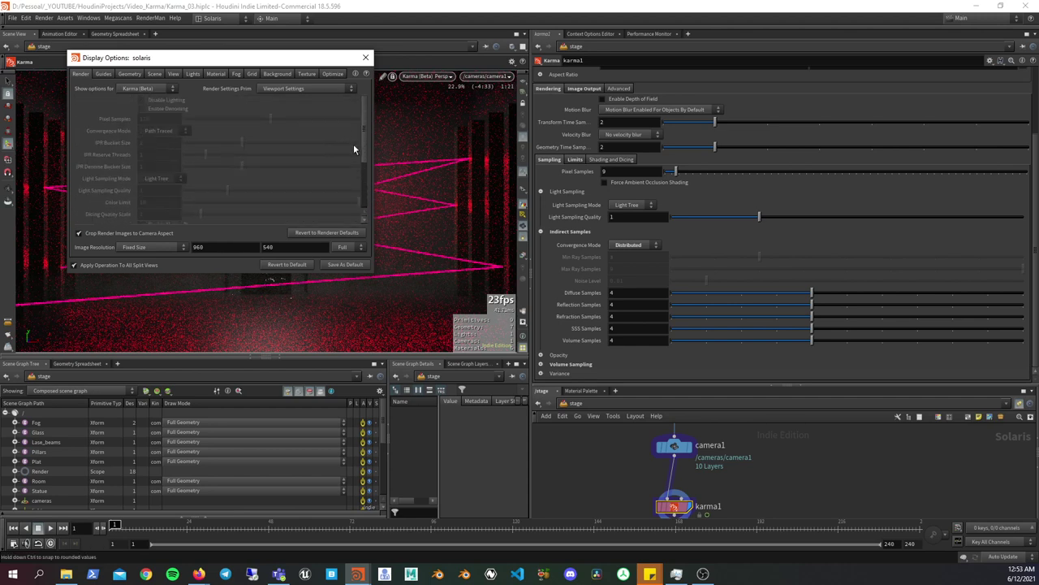
drag(361, 145, 363, 170)
- Set camera1's display flag and select it to show its focal length 65 settings
click(646, 502)
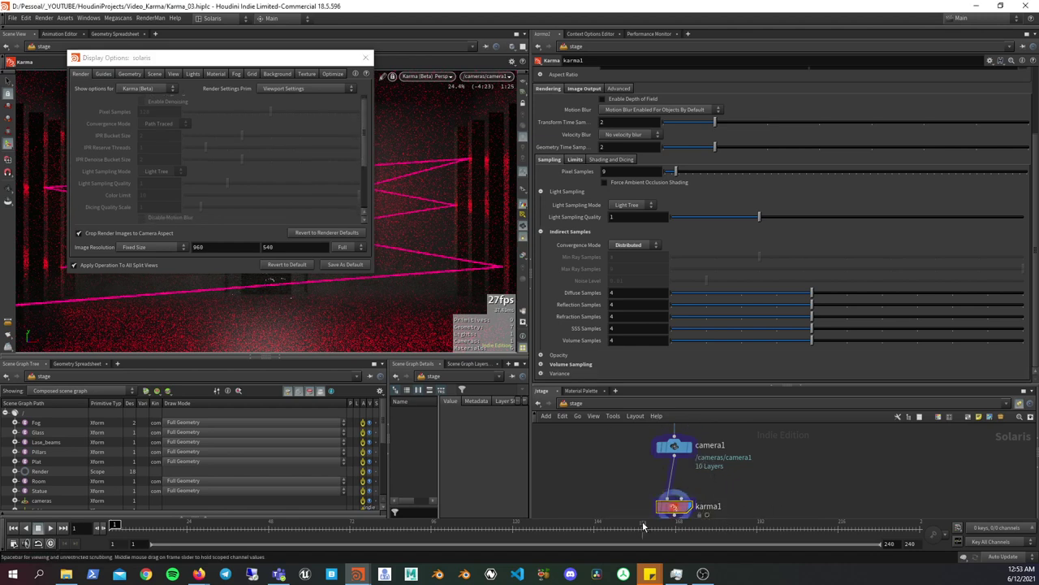
middle_drag(615, 490, 614, 477)
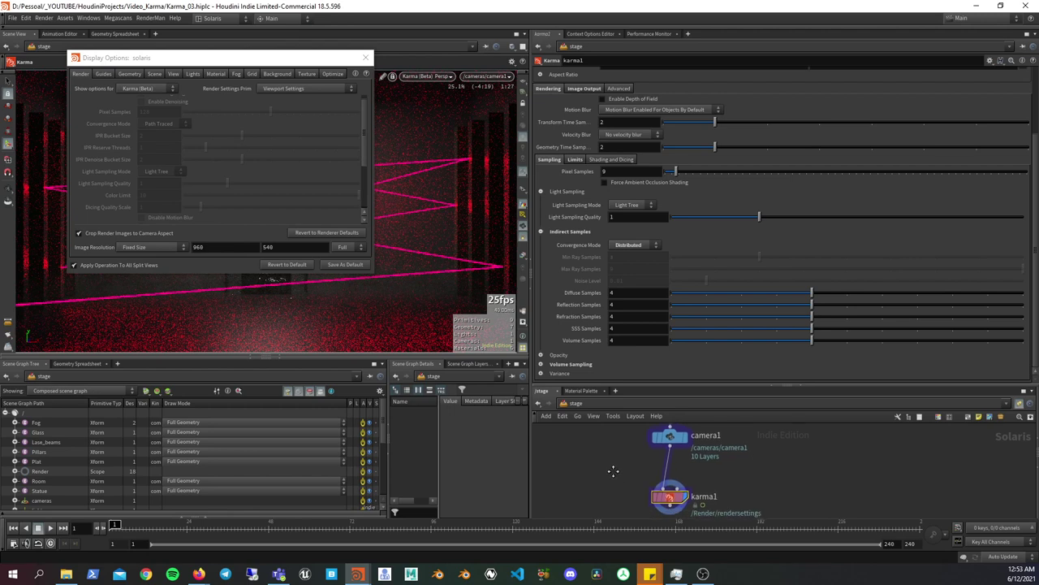
click(686, 434)
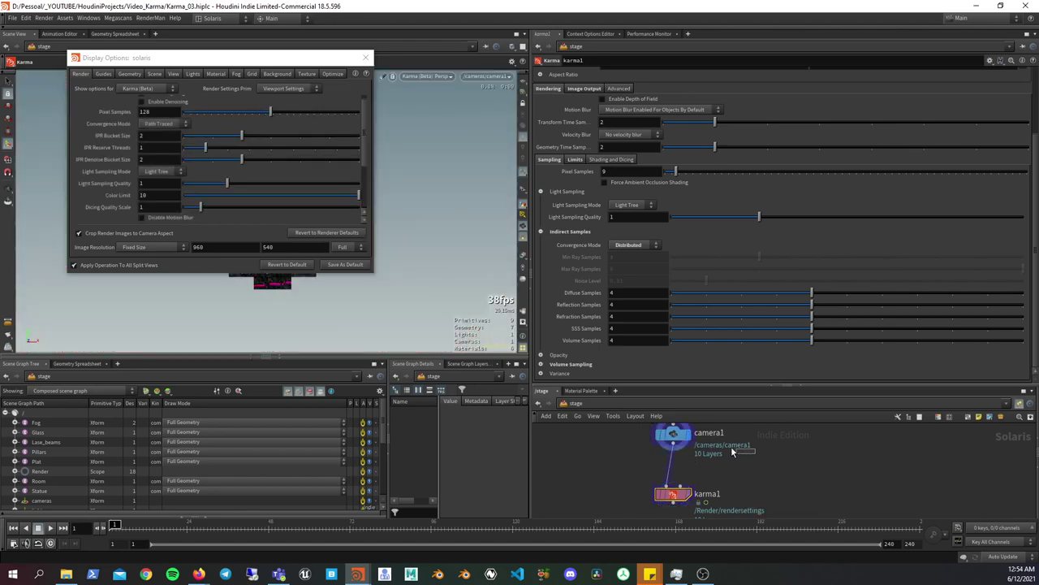
click(673, 433)
middle_drag(714, 455, 715, 498)
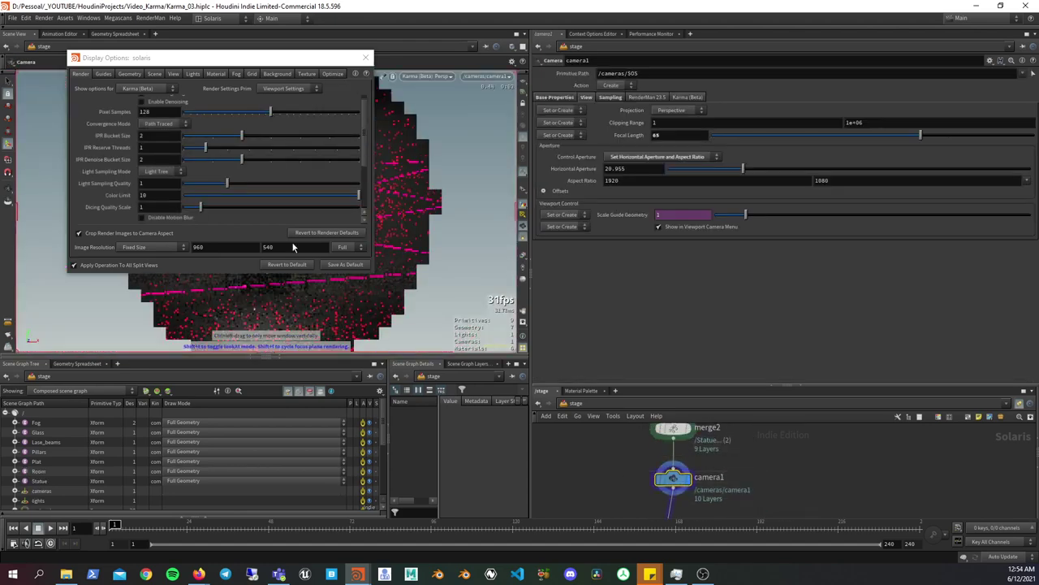
- Move the Display Options window aside and compare the karma1 and camera1 nodes' settings
drag(228, 58, 314, 66)
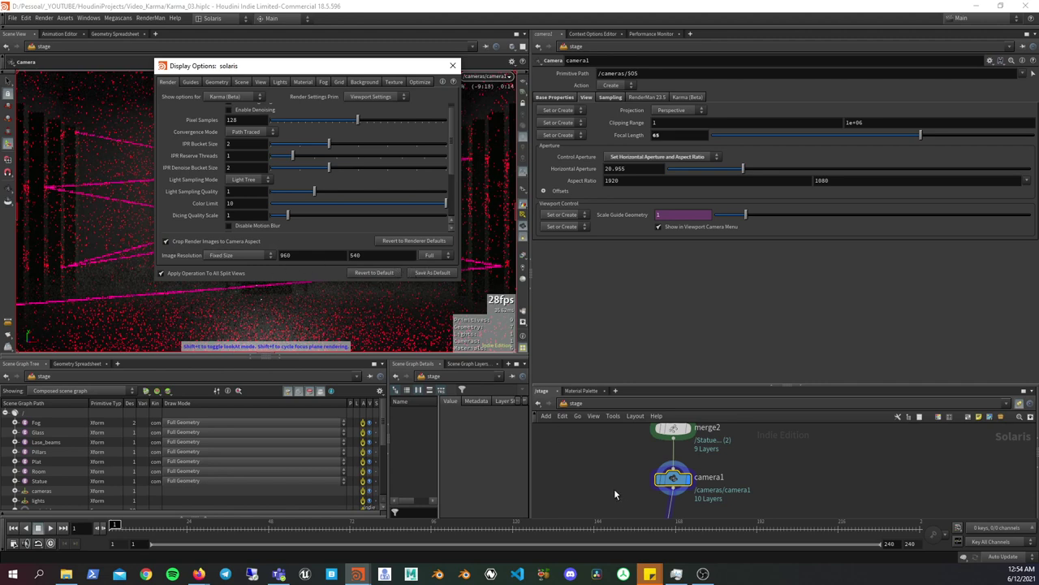
scroll(616, 490, down, 3)
click(680, 500)
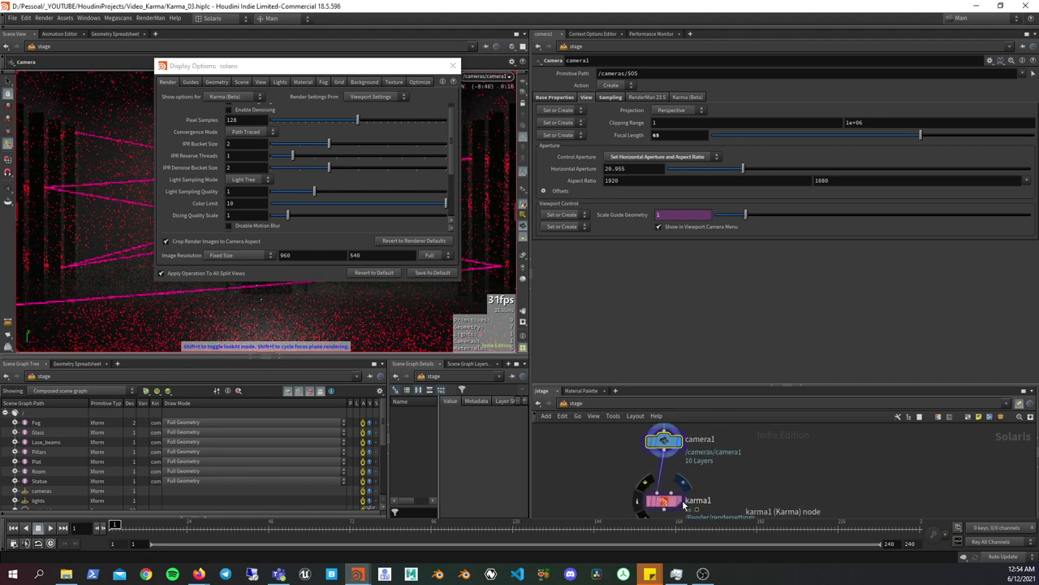
drag(575, 486, 695, 507)
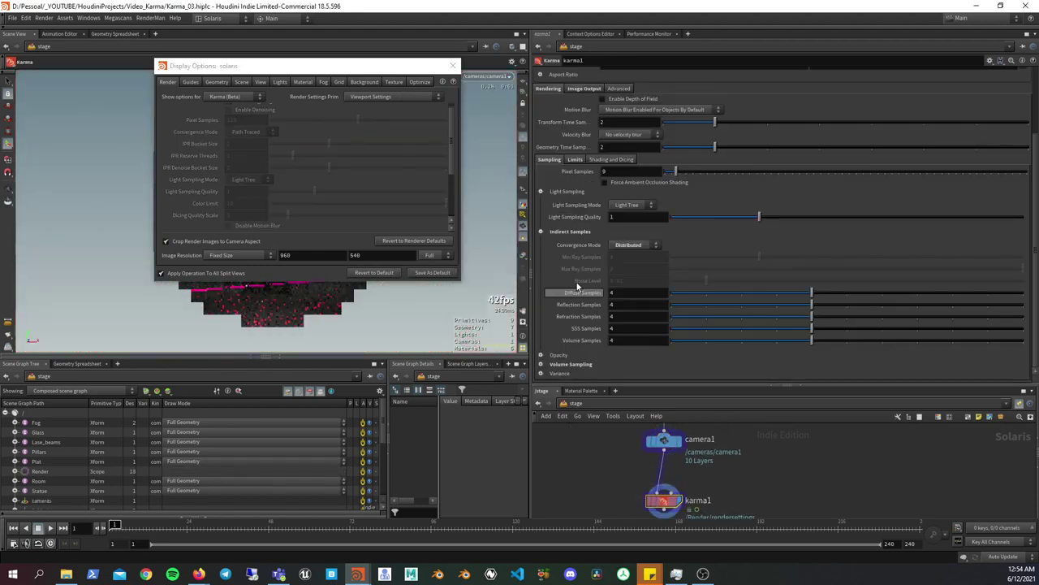
drag(604, 446, 720, 436)
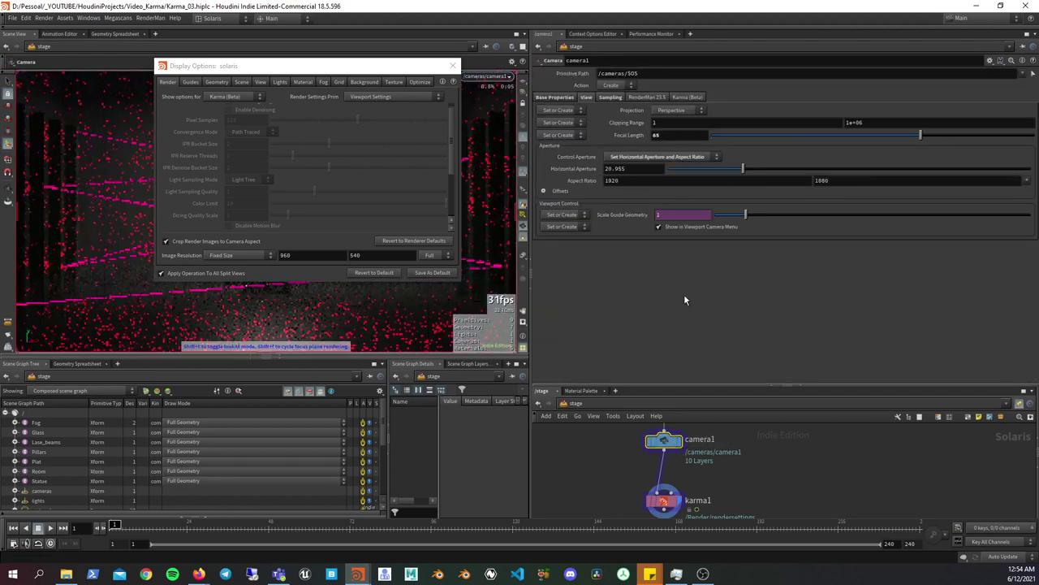
drag(620, 491, 735, 517)
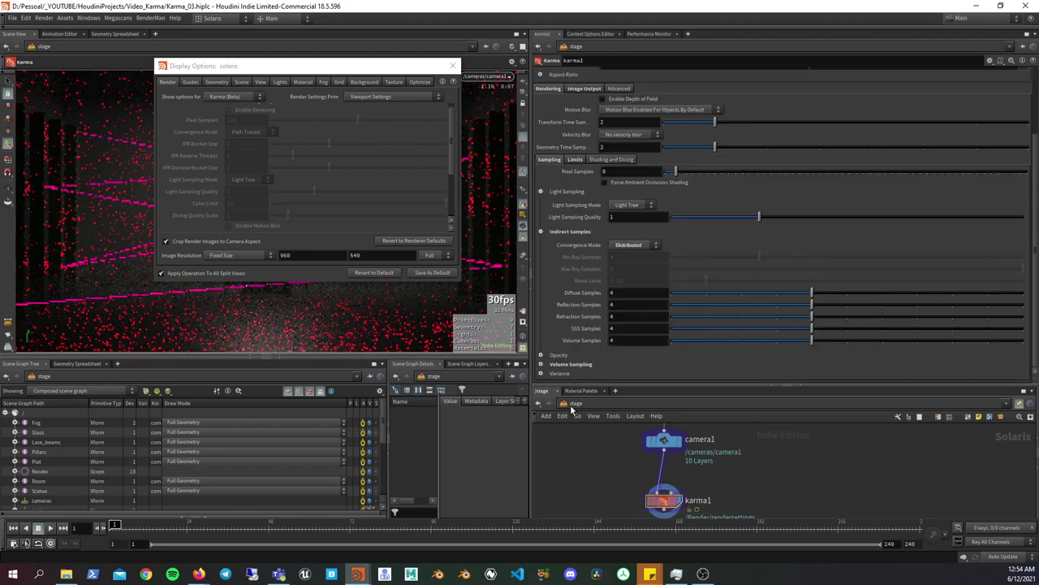
- Set camera1's aspect ratio to the HDTV 720 preset (1280 × 720), then reselect karma1
drag(601, 457, 734, 432)
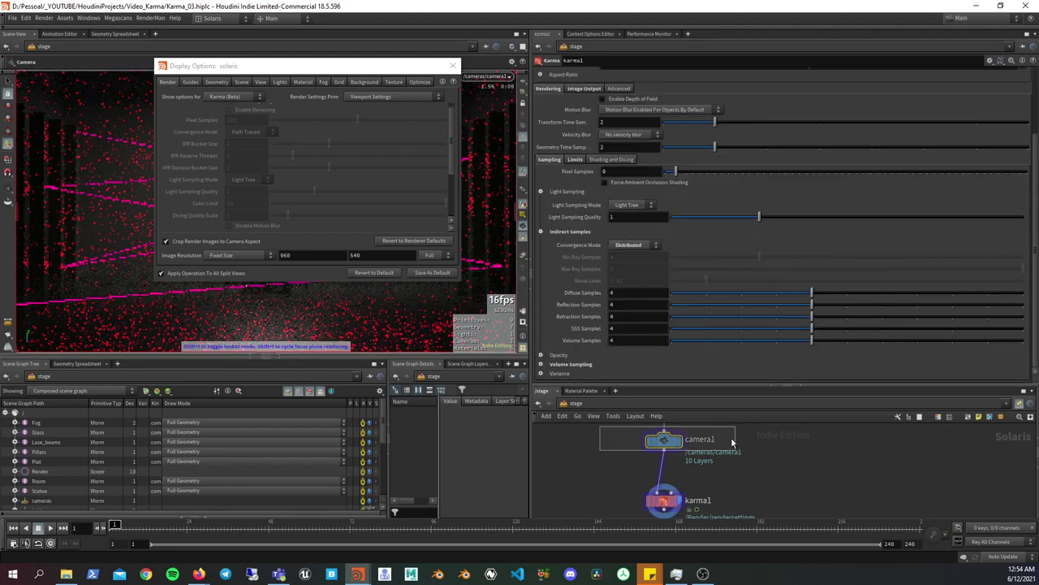
click(1028, 180)
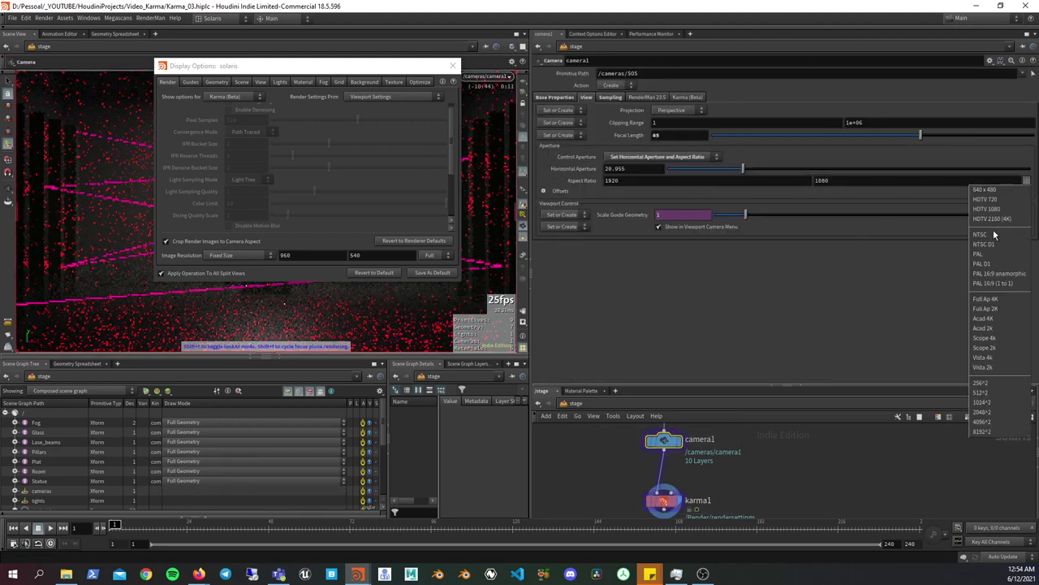
click(972, 217)
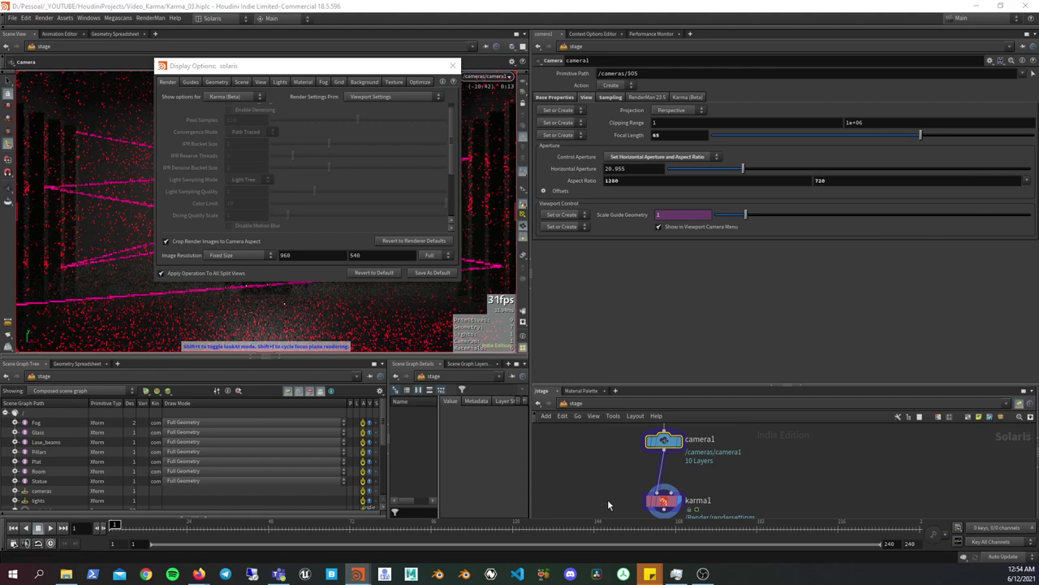
drag(607, 499, 731, 511)
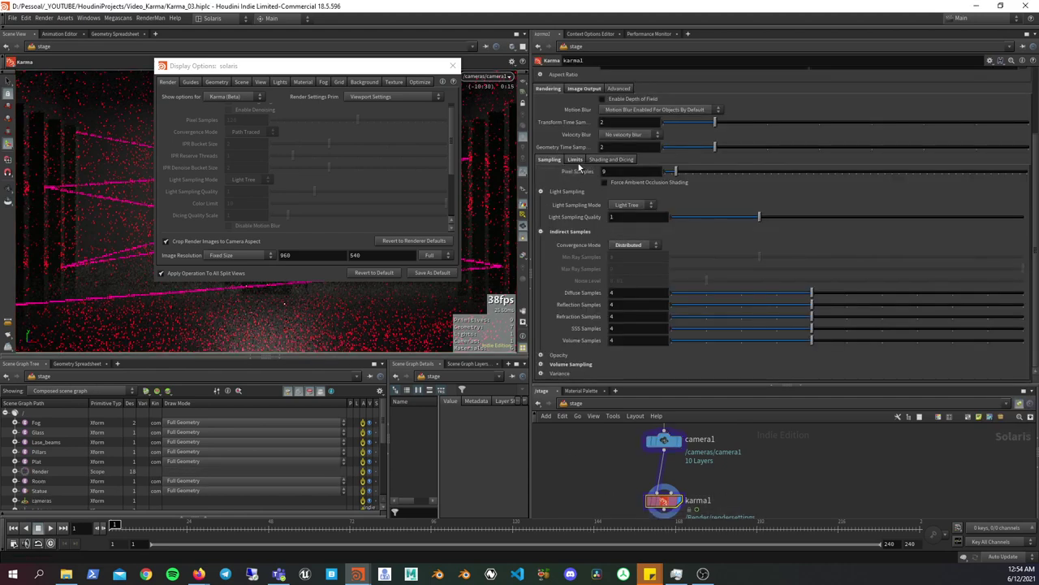
- Review karma1's ray limits (diffuse 2, reflection 4, refraction 4, color 10) and close Display Options
click(577, 162)
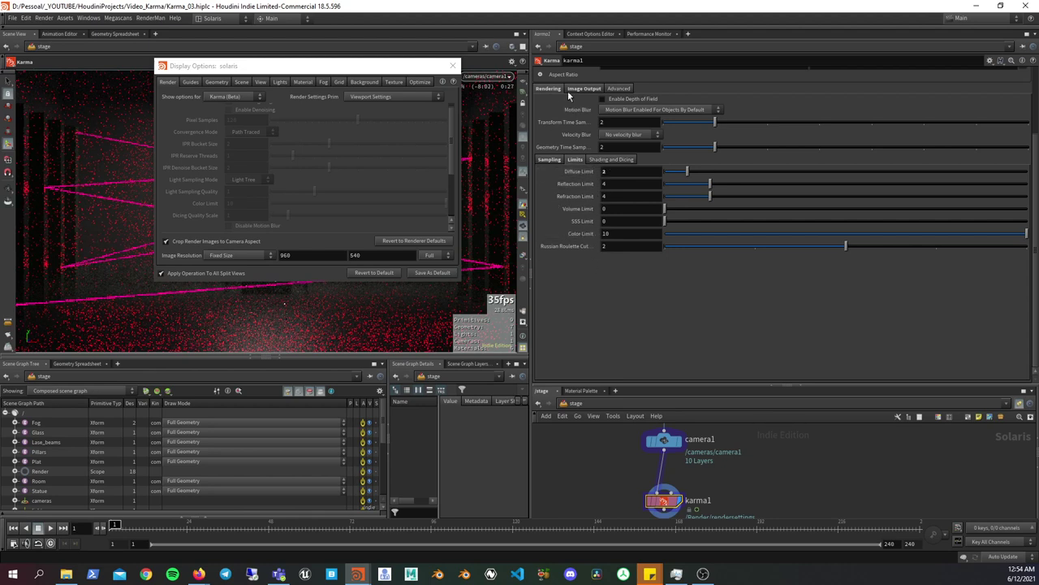
click(597, 160)
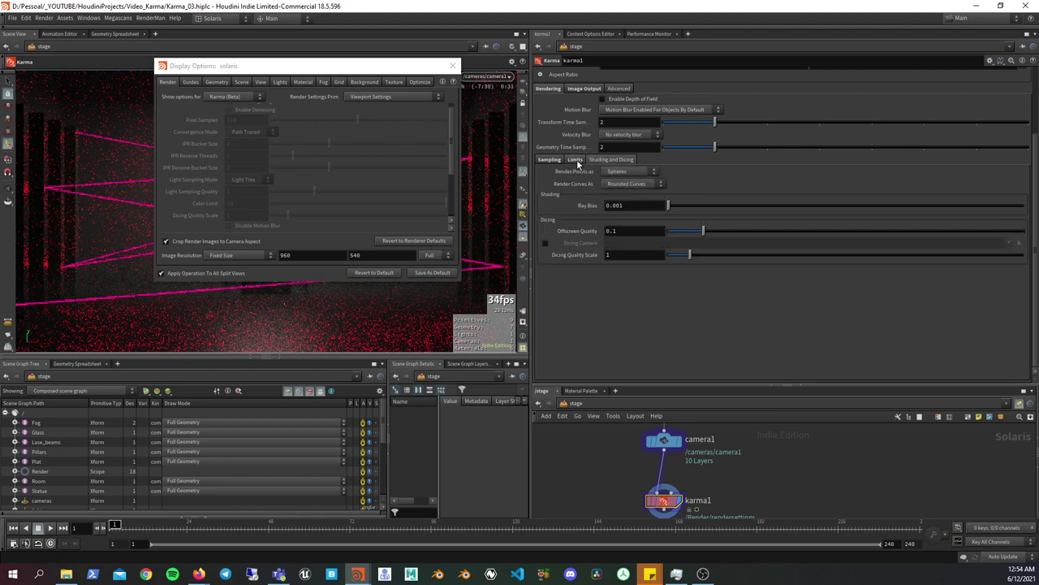
click(573, 160)
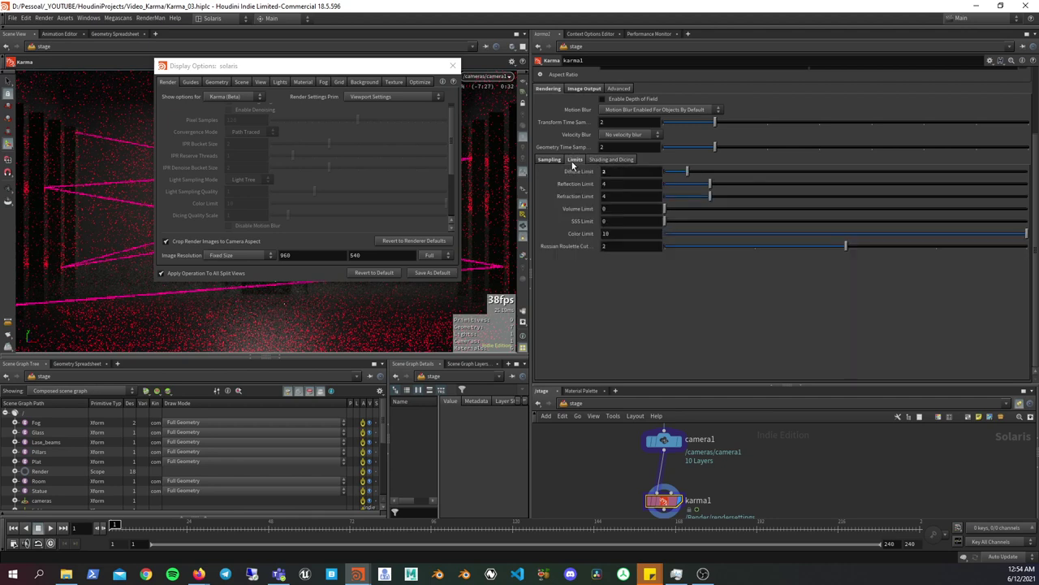
click(453, 65)
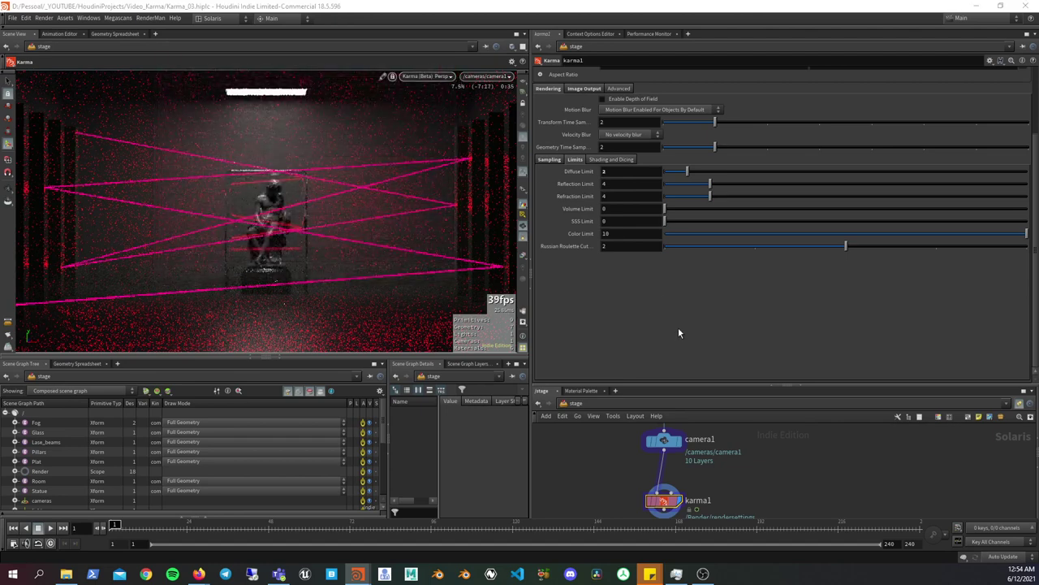
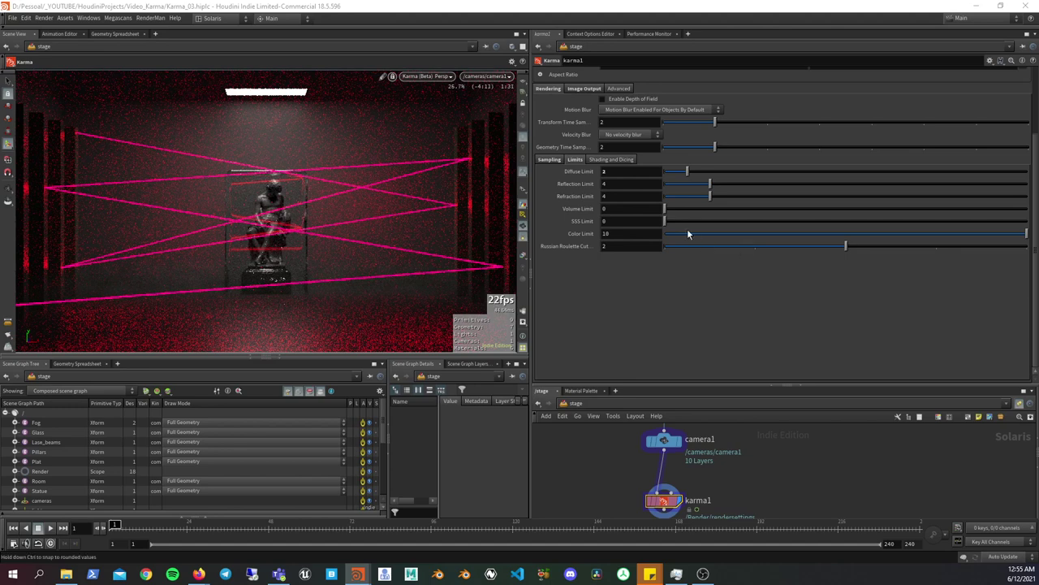
- Review karma1's Sampling and Limits tabs and keep Transform Time Samples at 2
click(548, 160)
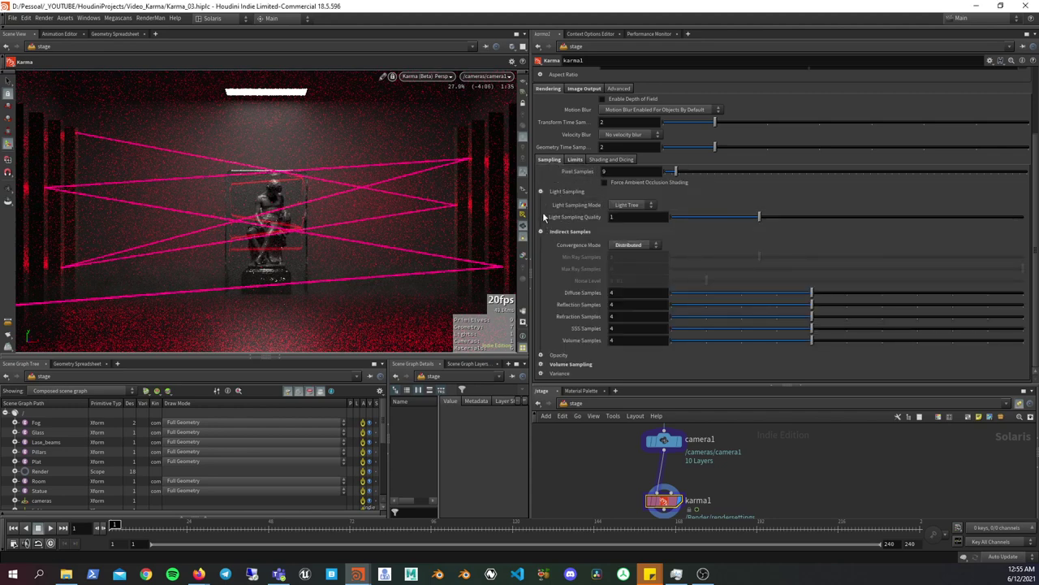
click(576, 160)
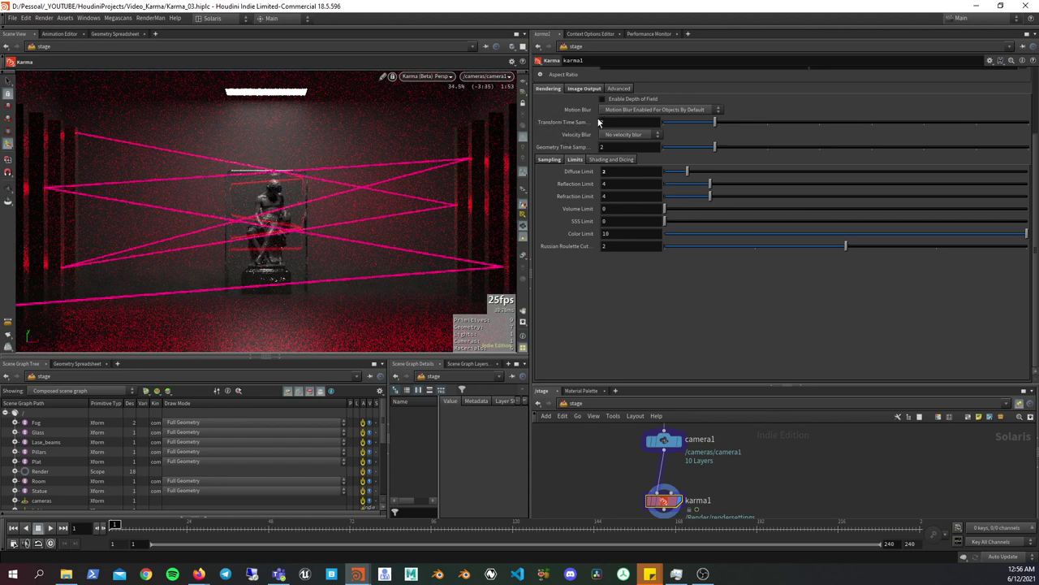
key(Return)
click(642, 111)
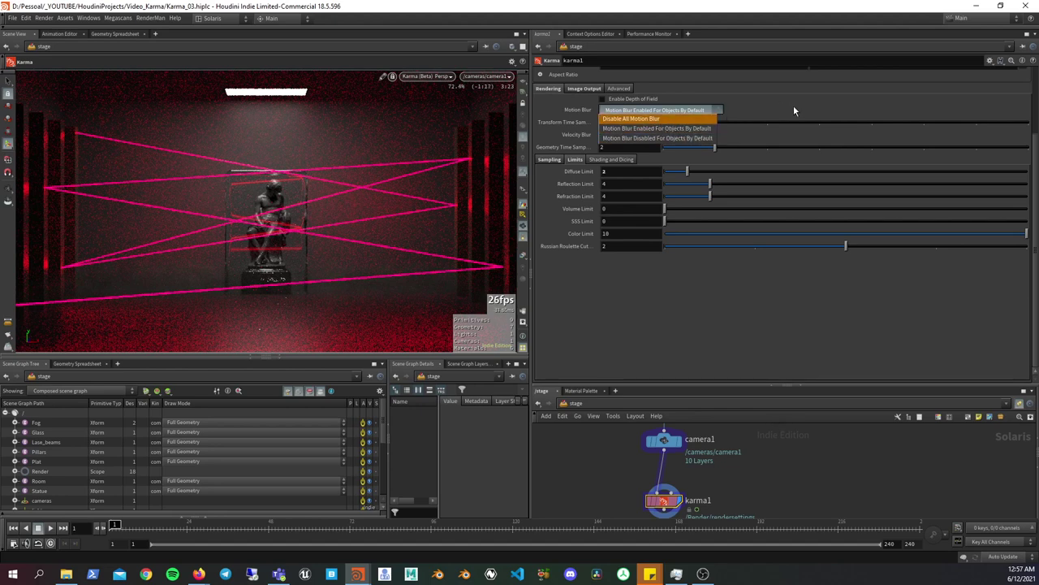
- Try setting Karma's Motion Blur dropdown to turn off all motion blur
click(661, 108)
click(661, 109)
click(636, 119)
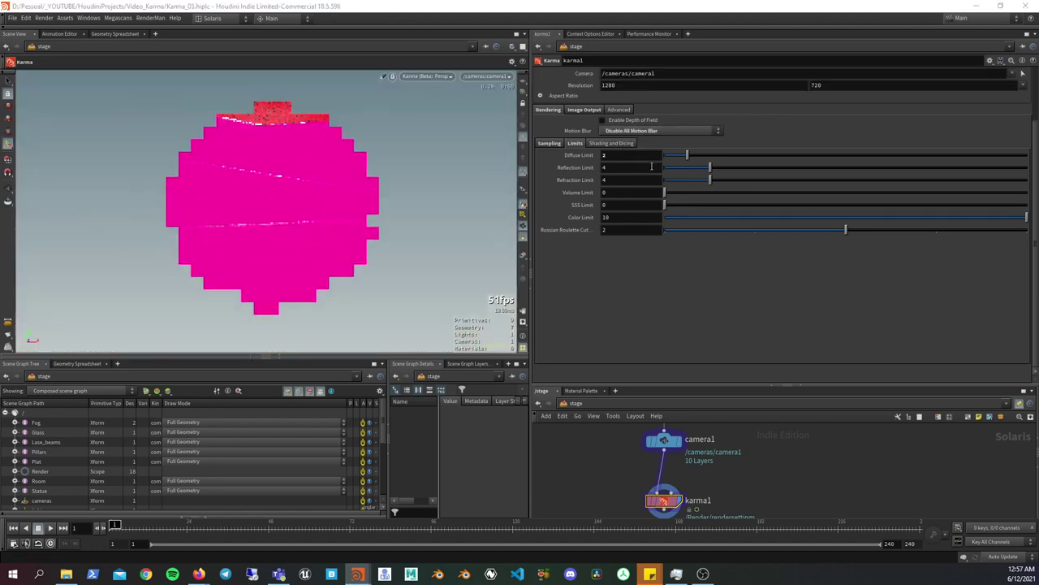
click(647, 132)
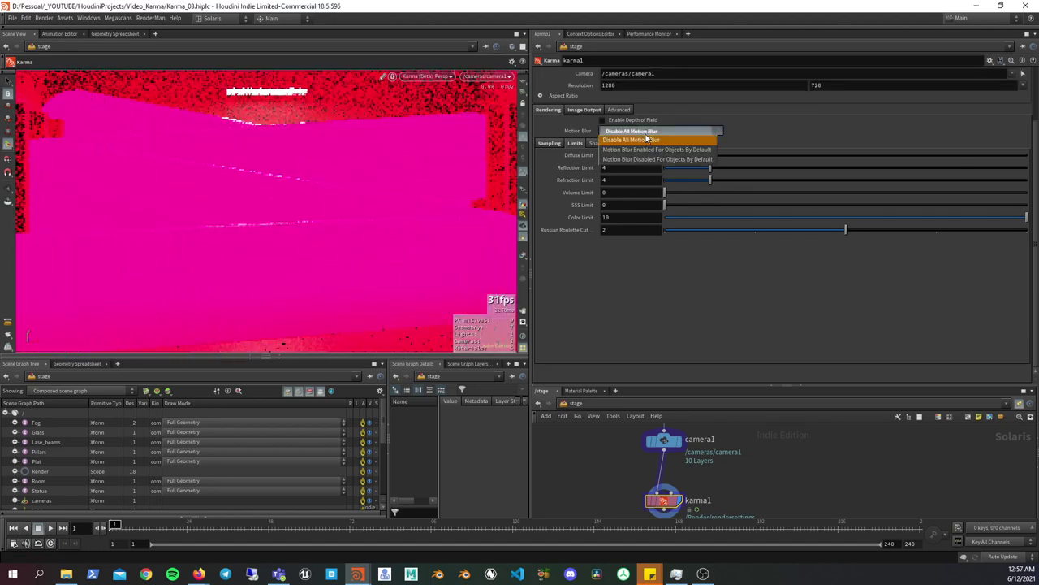
click(438, 79)
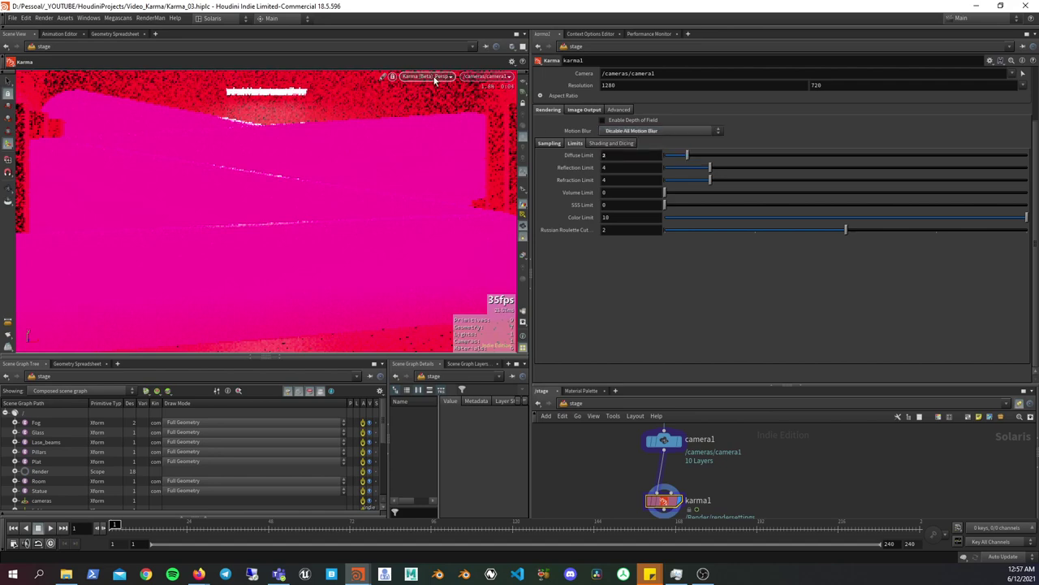
- Switch the viewport to the Houdini GL preview and back to Karma rendering
click(434, 77)
click(424, 84)
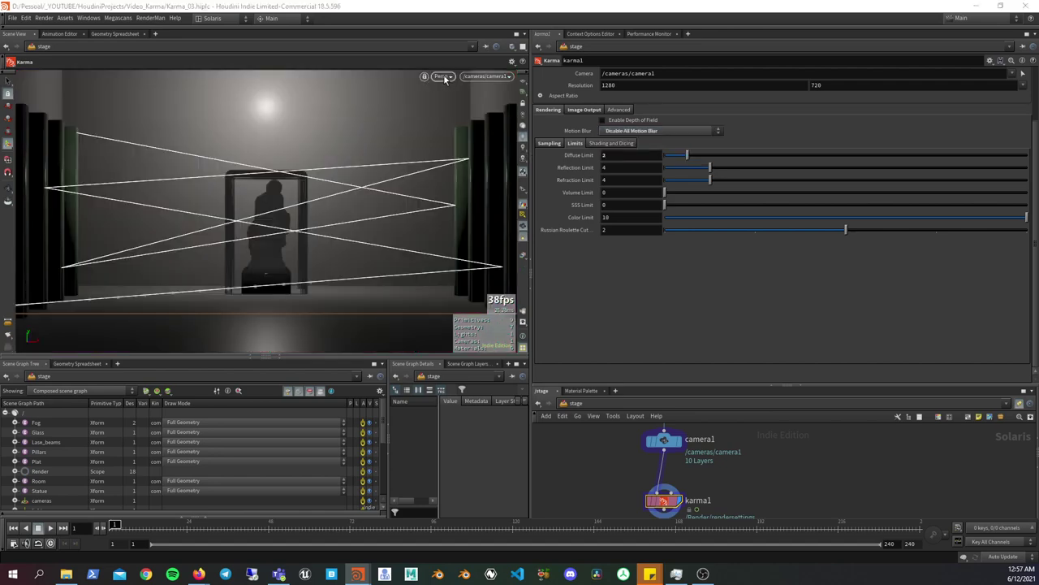
click(445, 78)
click(448, 116)
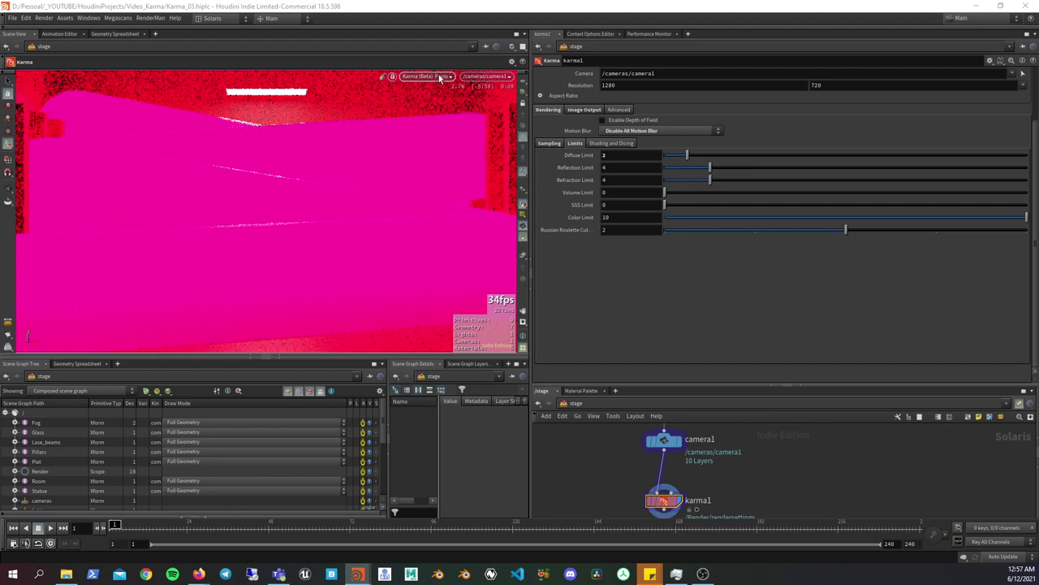
- Settle on 'Motion Blur Enabled For Objects By Default' and show the Image Output AOV list
click(631, 130)
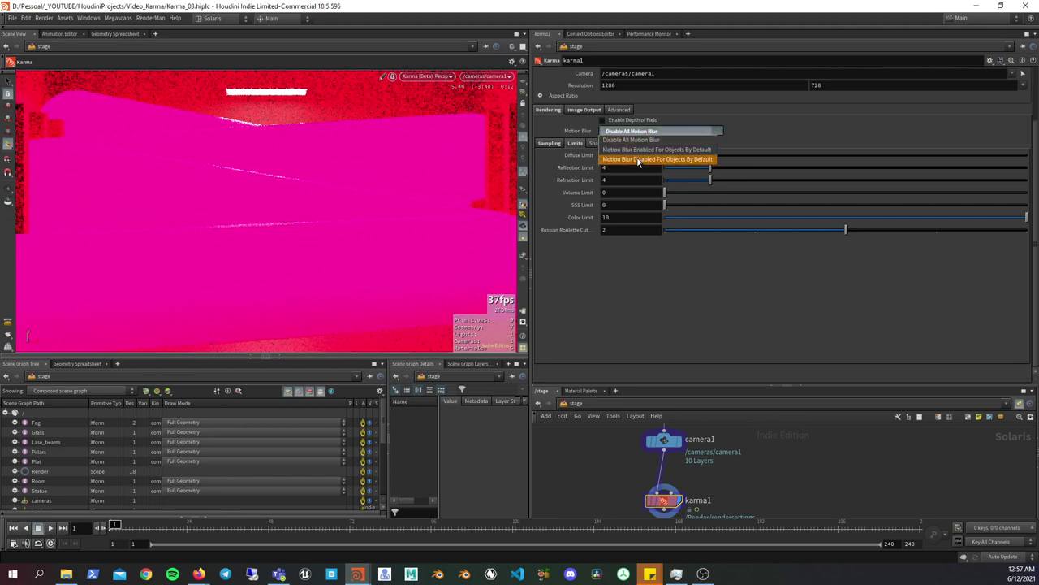
click(642, 160)
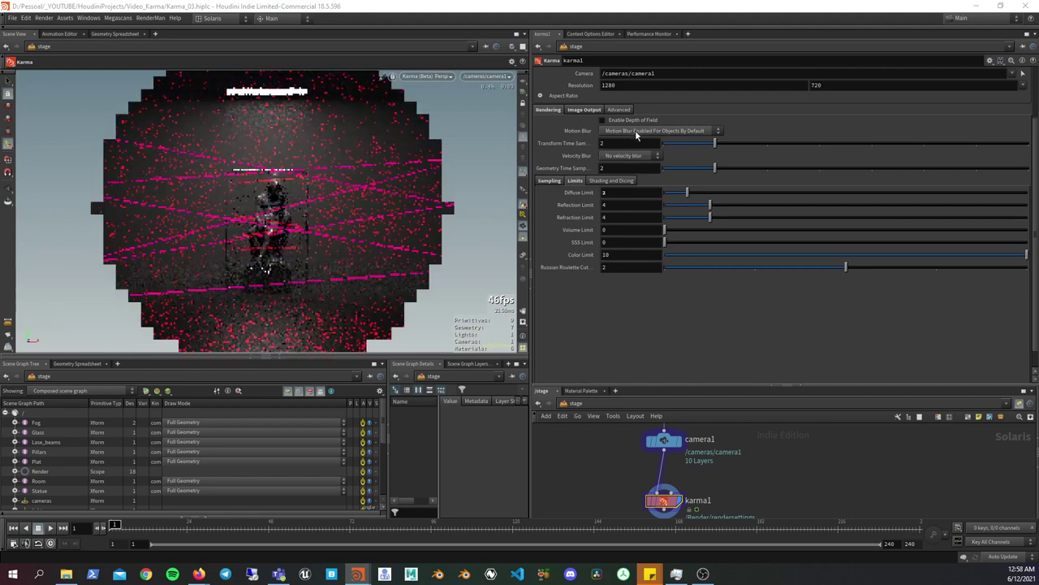
click(635, 130)
click(637, 160)
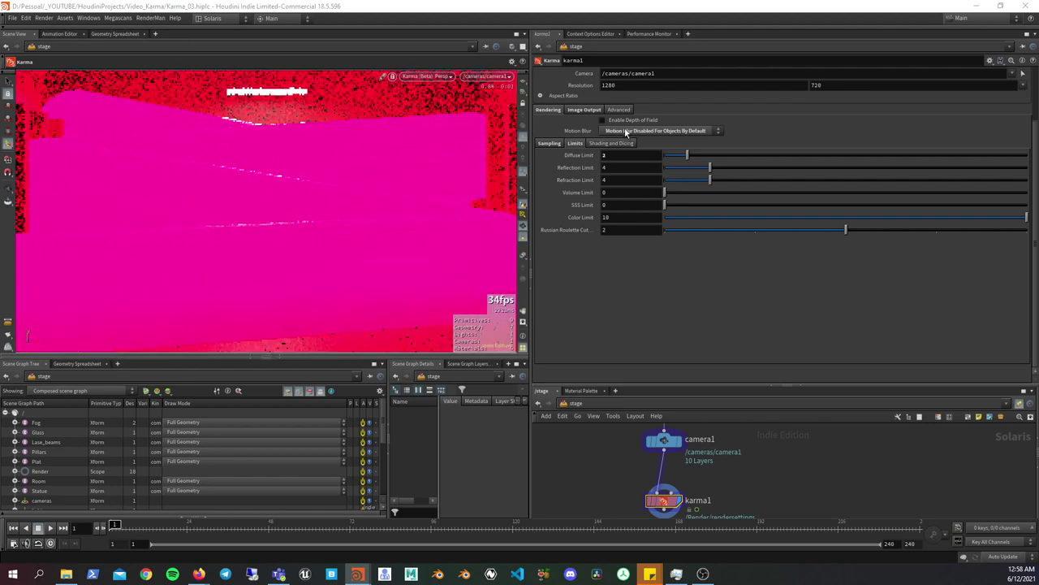
click(625, 131)
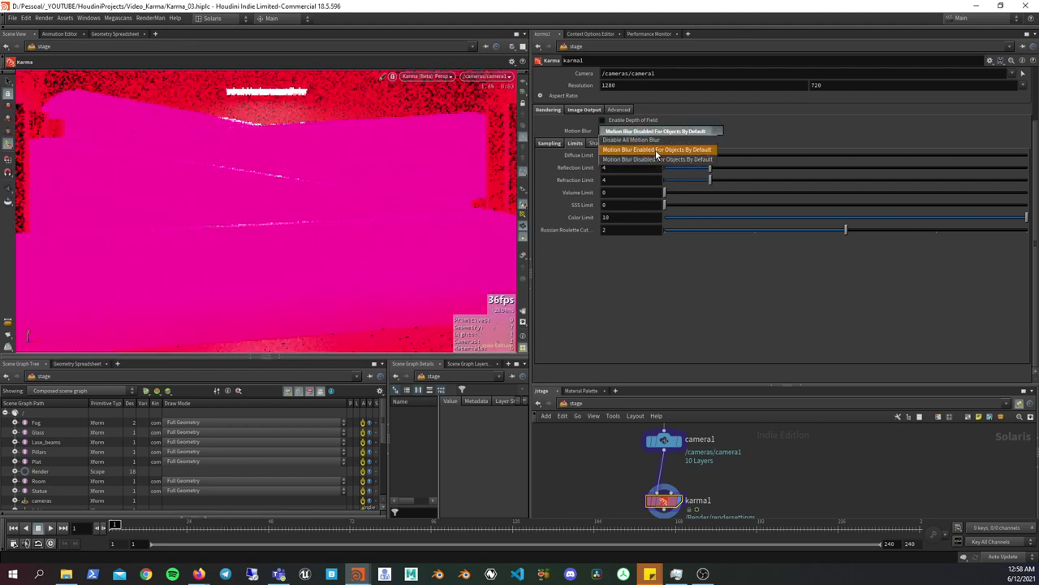
click(657, 151)
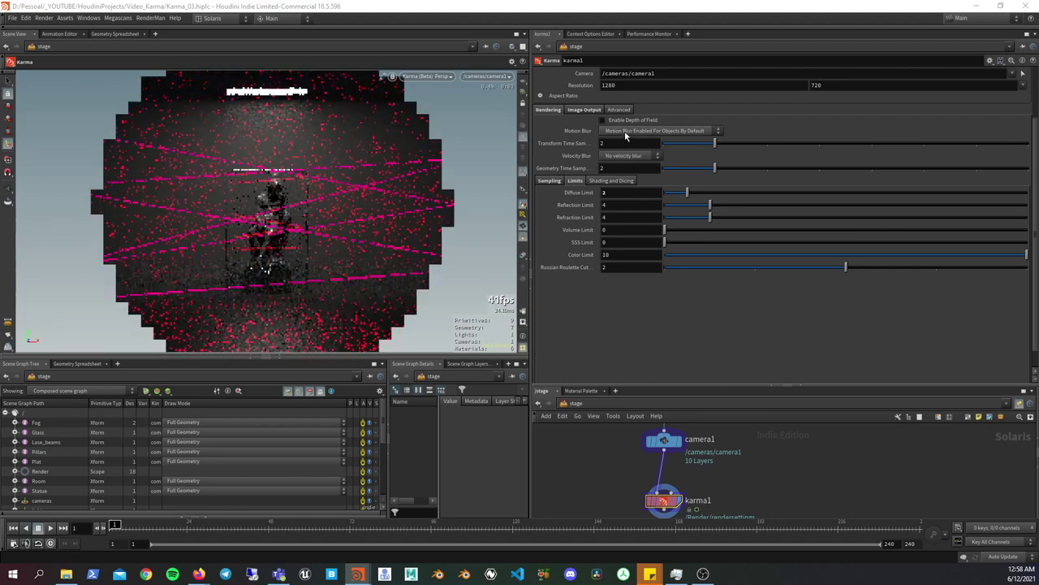
click(626, 130)
click(627, 142)
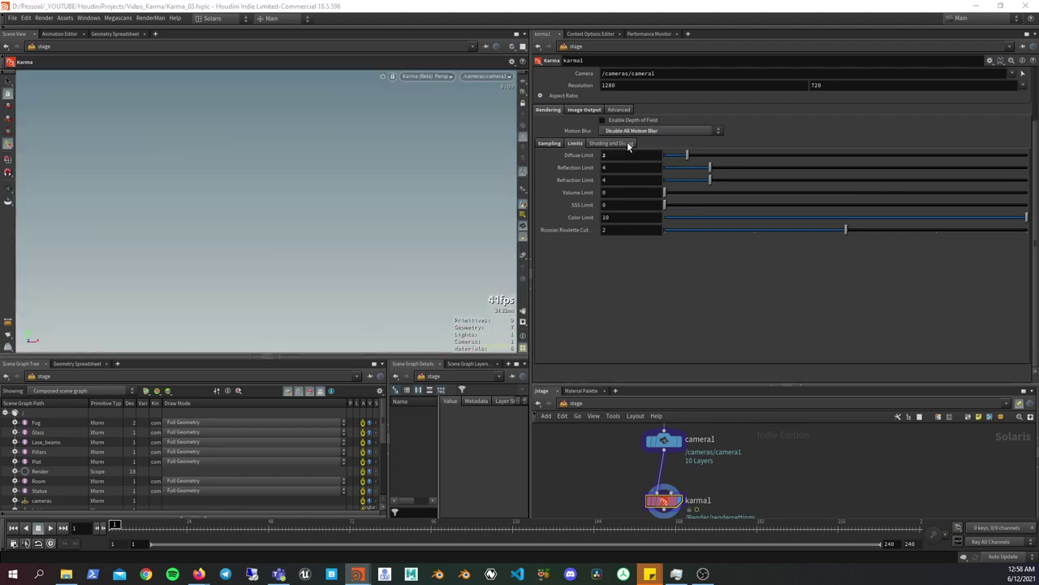
click(624, 132)
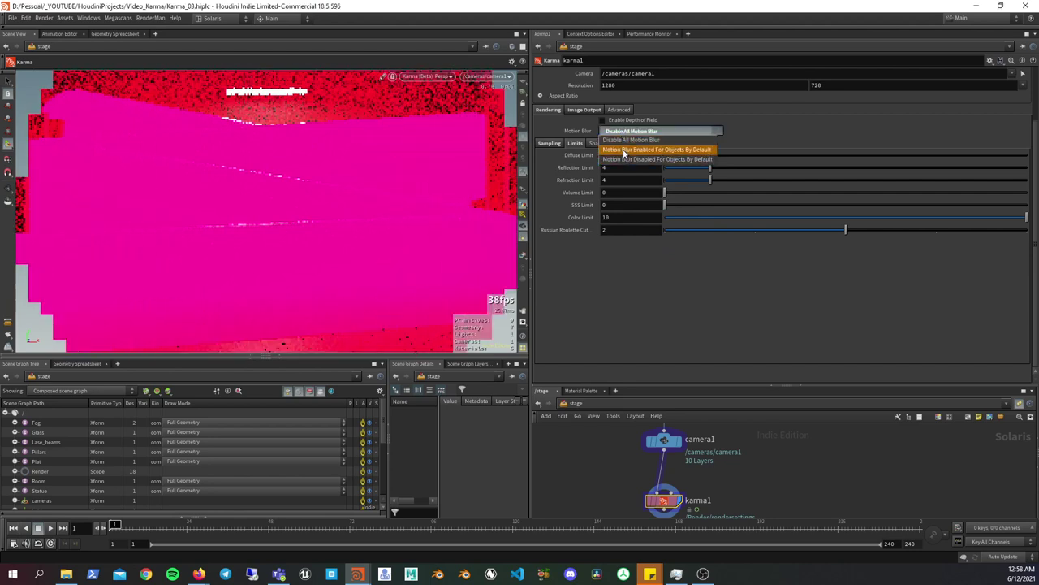
click(624, 150)
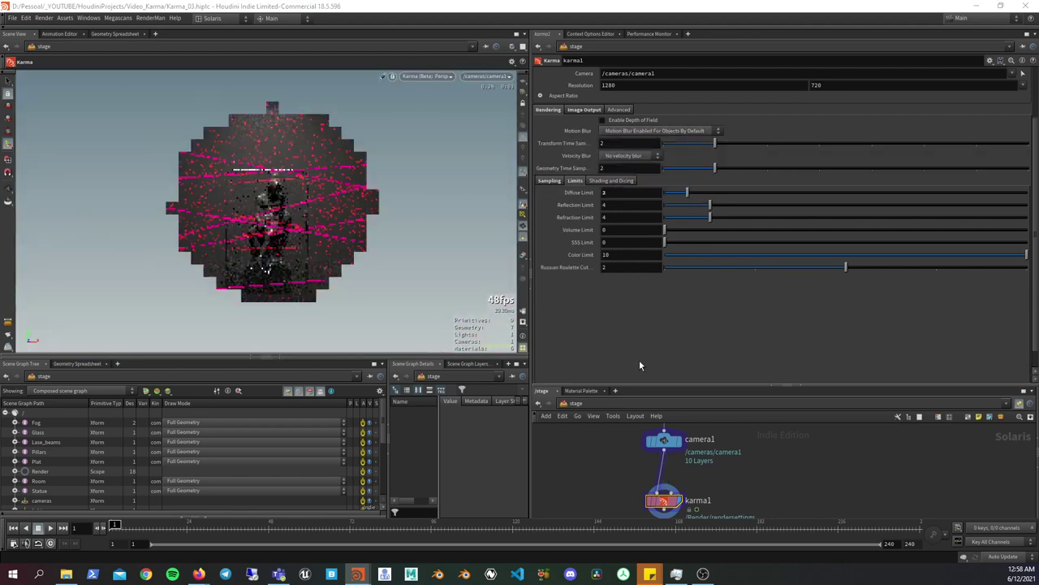
click(582, 109)
click(560, 121)
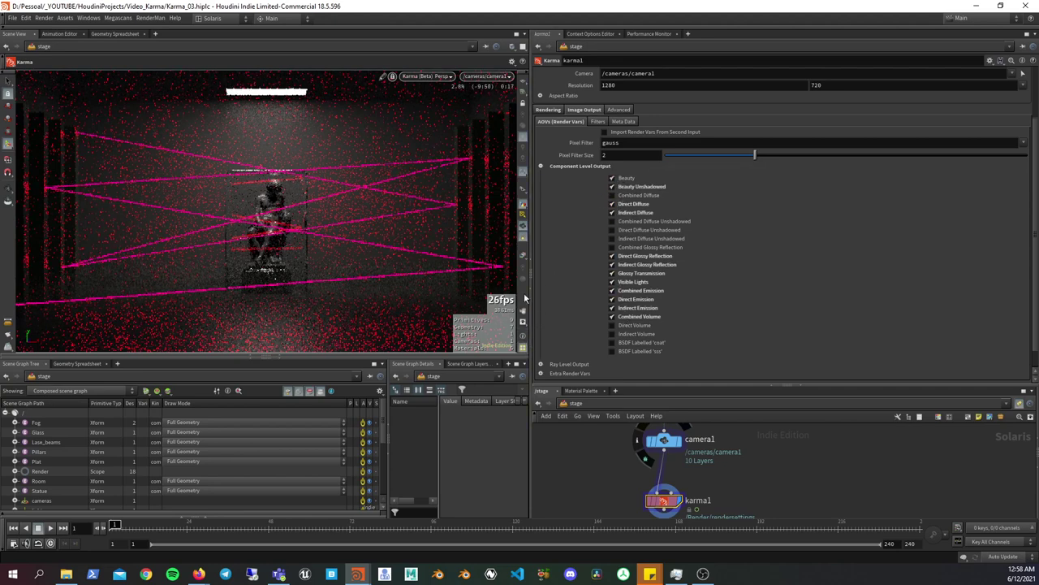
- Display a darker fog-and-beams AOV such as combinedvolume, and enlarge the network editor
click(525, 261)
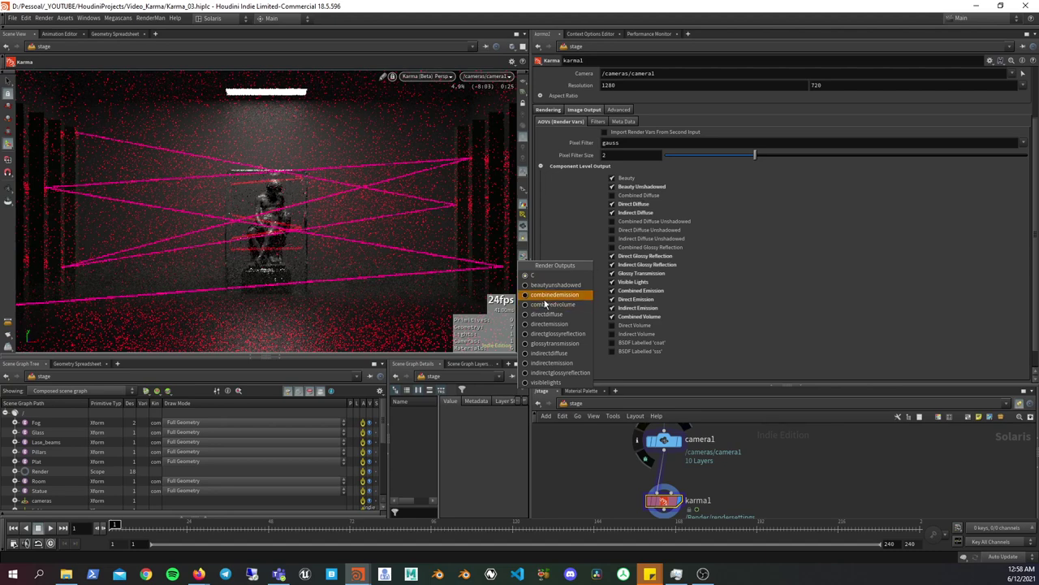
click(545, 286)
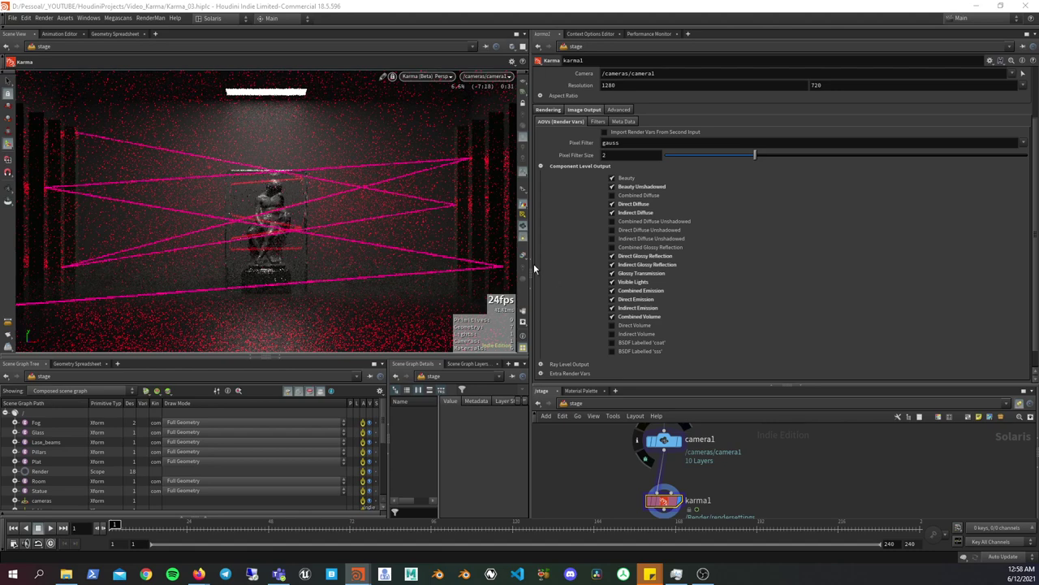
click(524, 259)
click(537, 273)
click(532, 267)
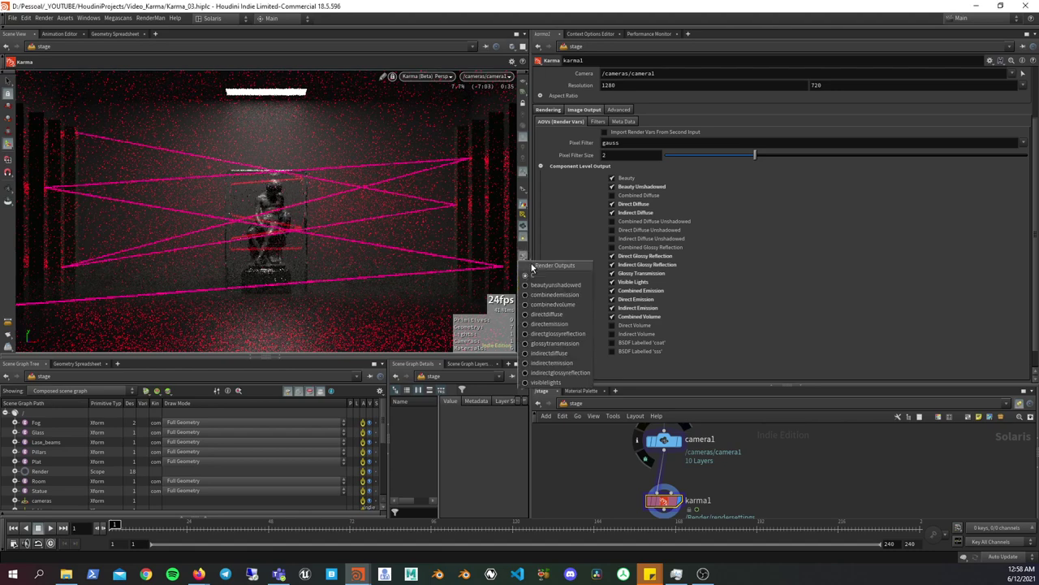
click(562, 302)
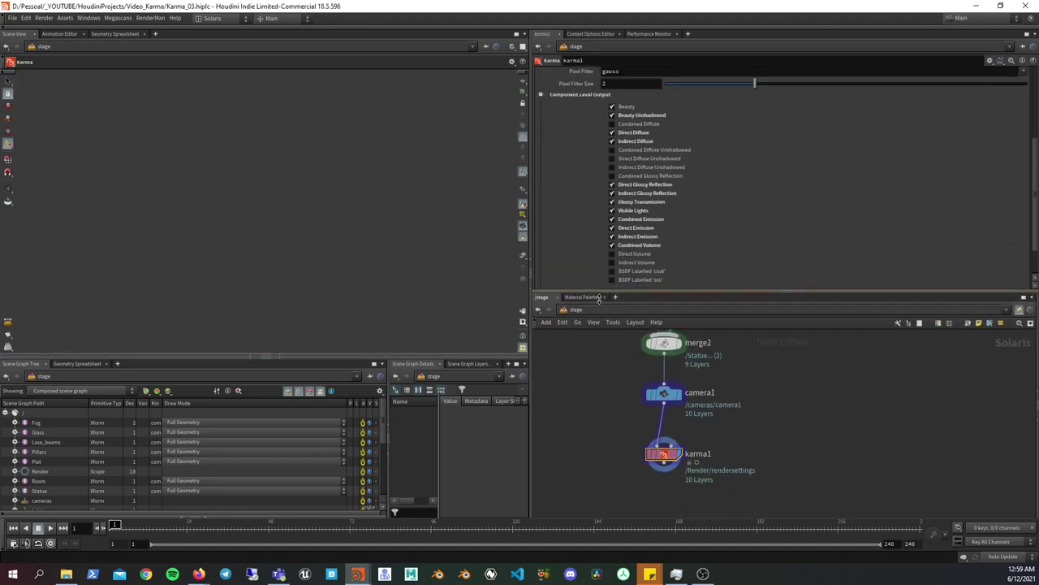
drag(580, 385, 585, 294)
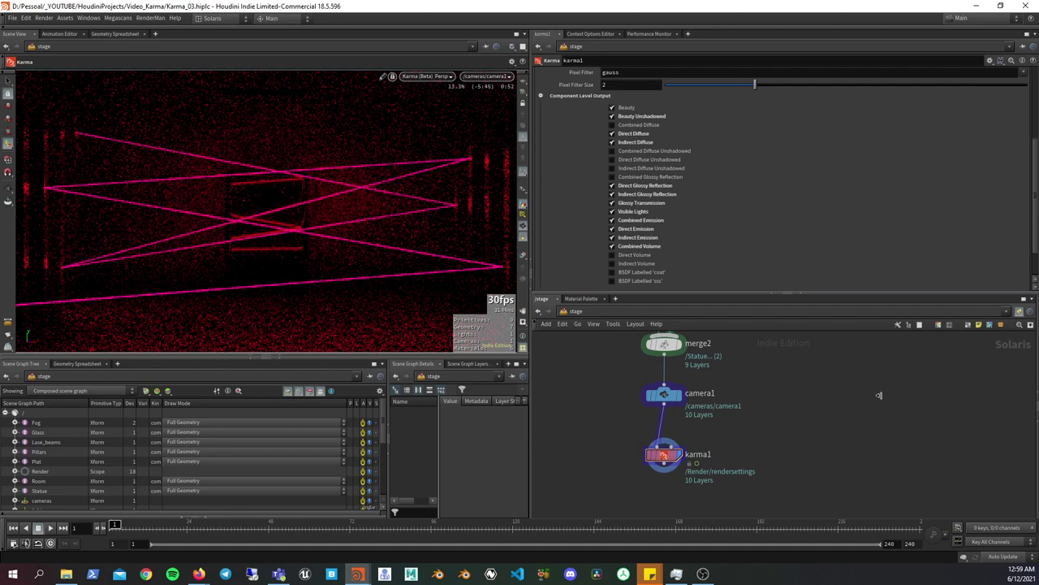
- Split the network area to show the material network beside /stage, and select karma1
key(alt+bracketleft)
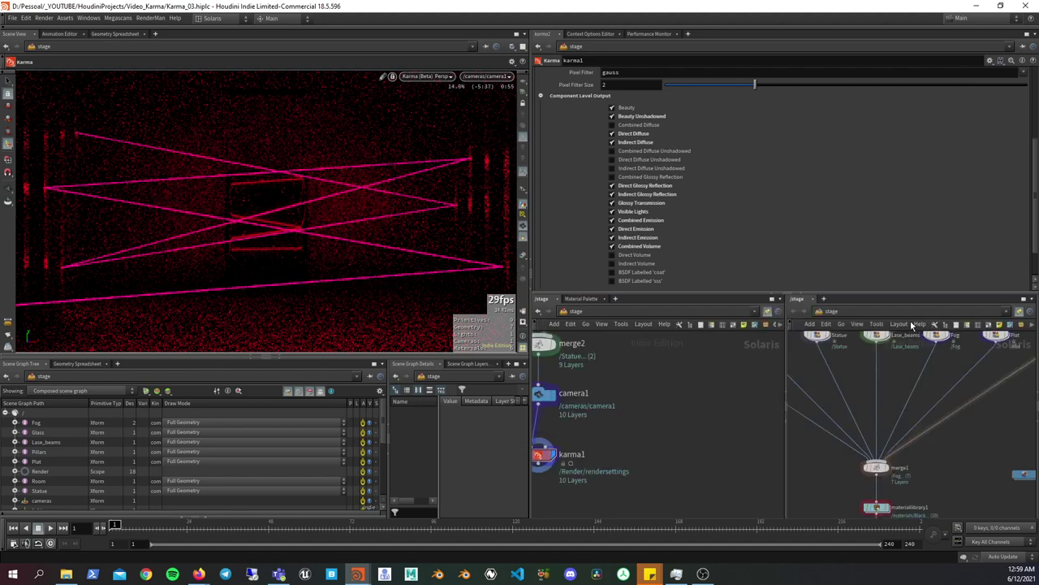
click(909, 315)
click(922, 347)
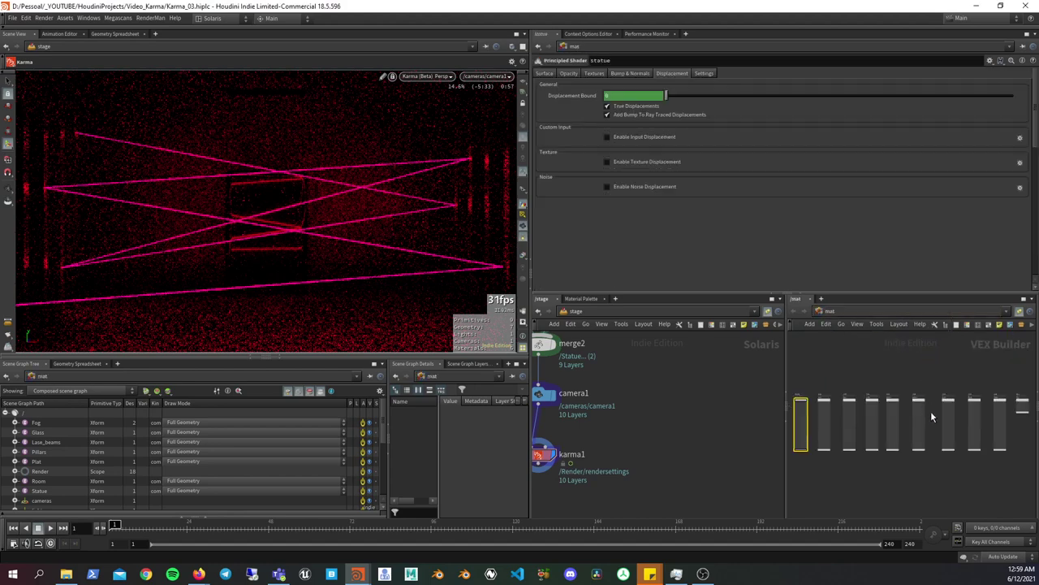
middle_drag(637, 370, 727, 361)
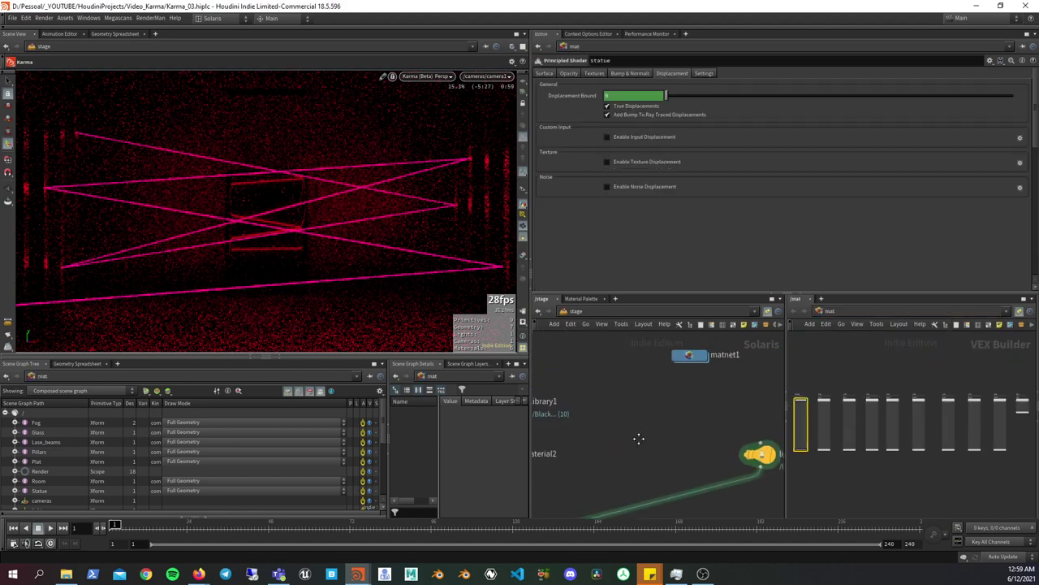
middle_drag(693, 454, 684, 349)
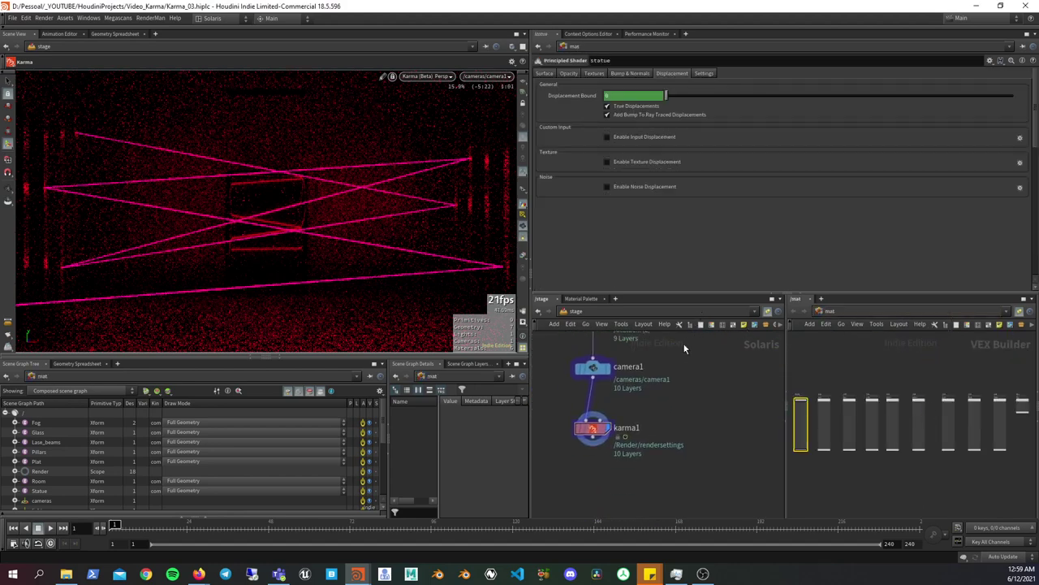
click(634, 419)
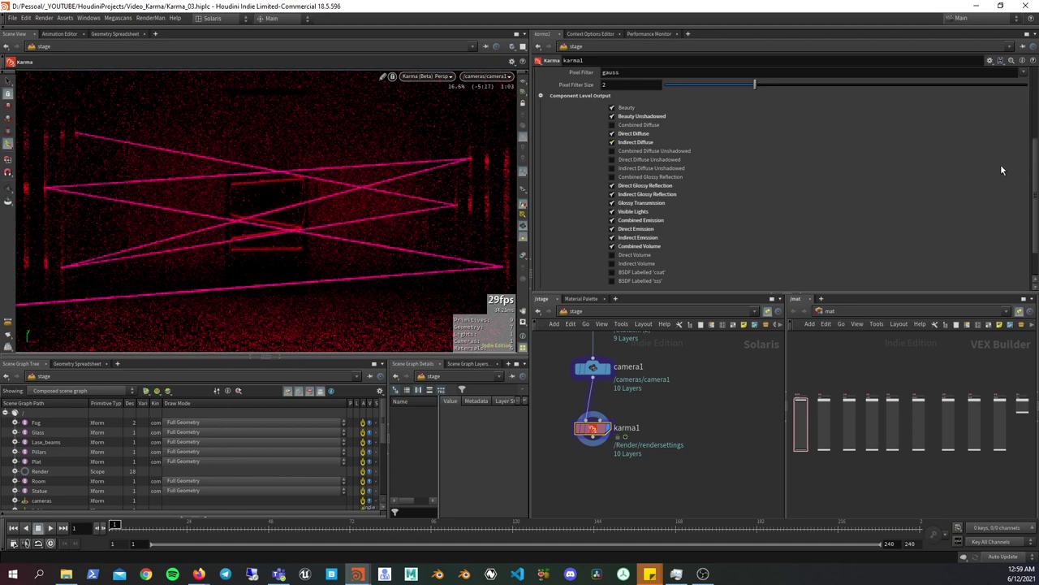
- Switch the viewport to Houdini GL preview and pan /stage to the source node row
drag(1035, 184, 1020, 105)
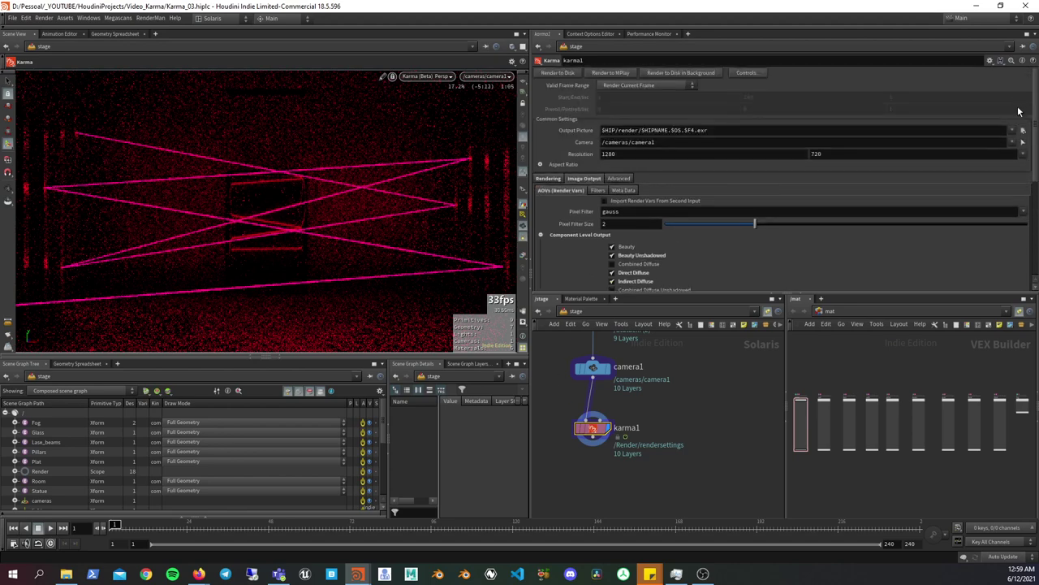
scroll(1019, 111, down, 1)
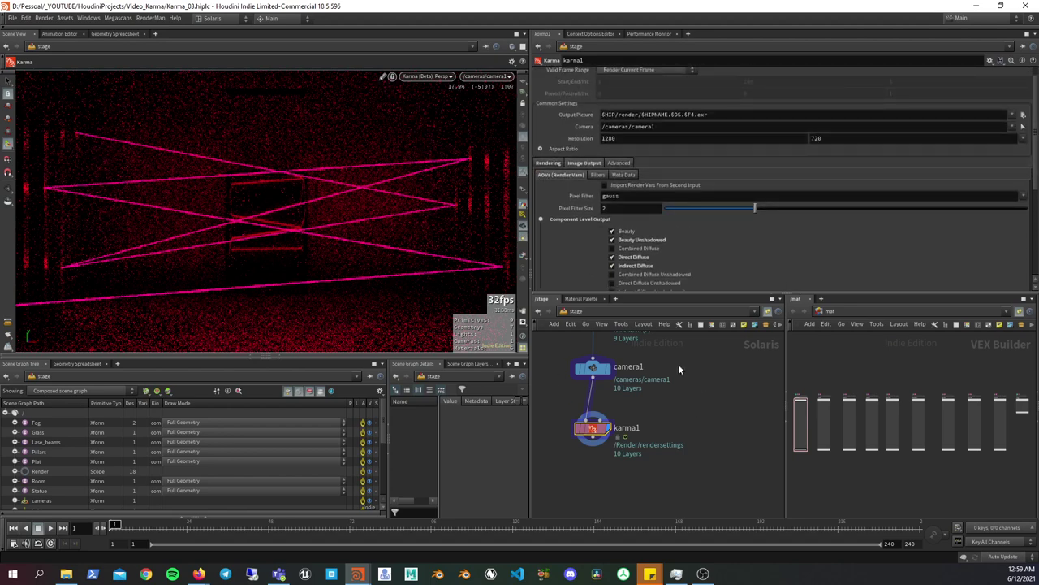
click(428, 75)
click(420, 120)
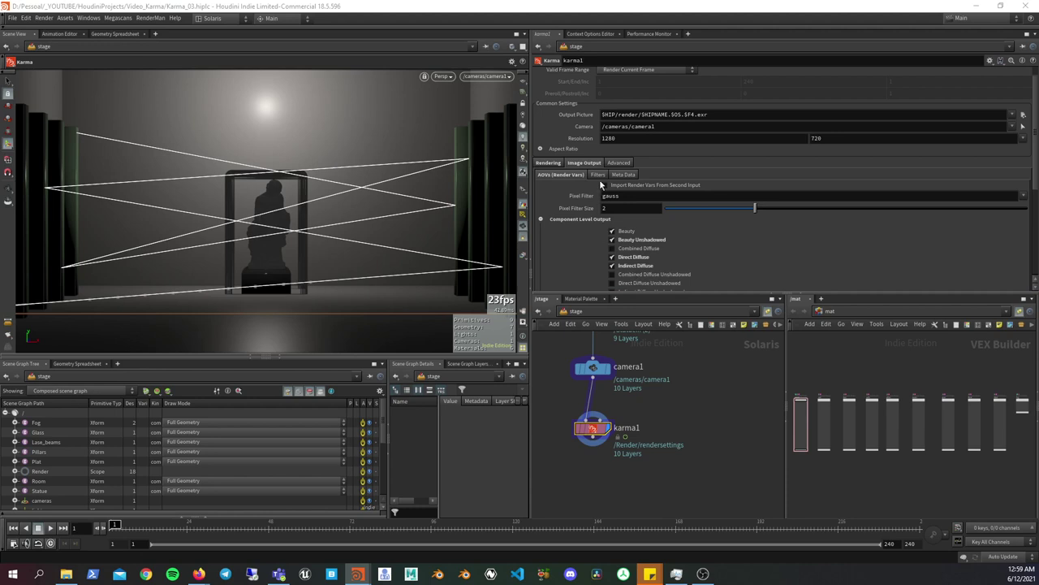
key(h)
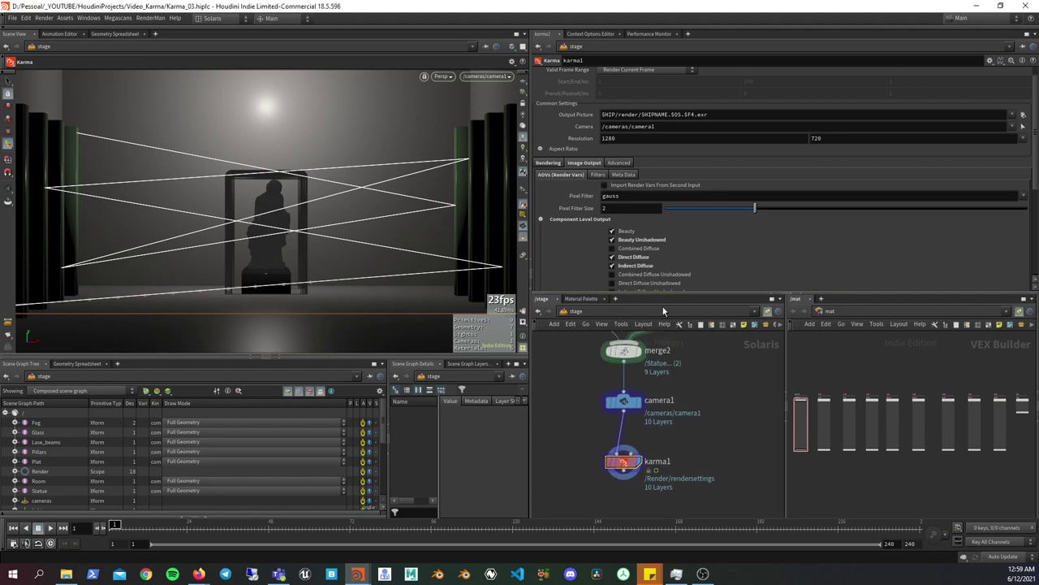
scroll(712, 482, down, 3)
scroll(688, 493, up, 3)
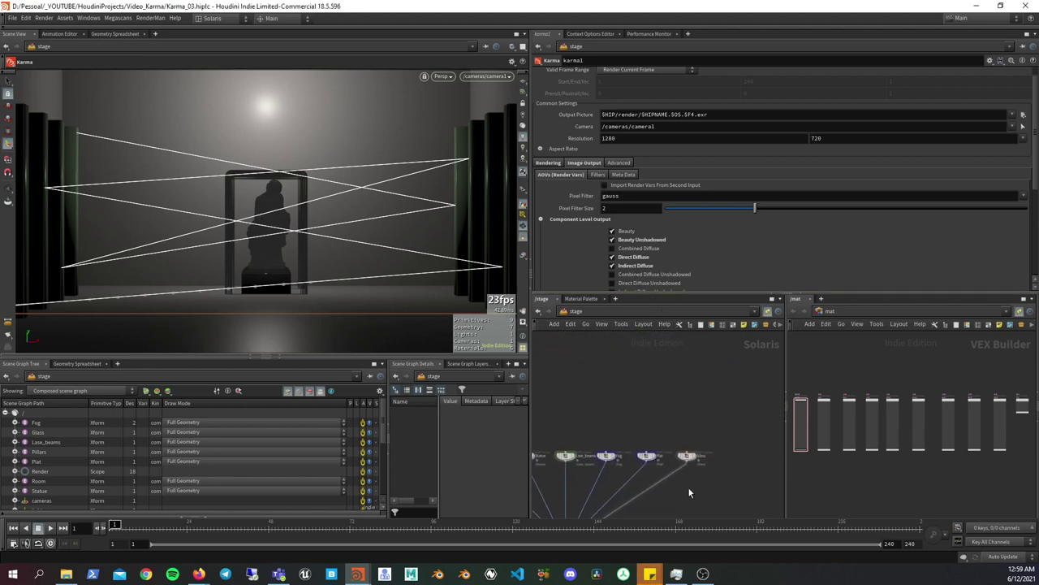
scroll(688, 493, up, 3)
middle_drag(603, 420, 640, 365)
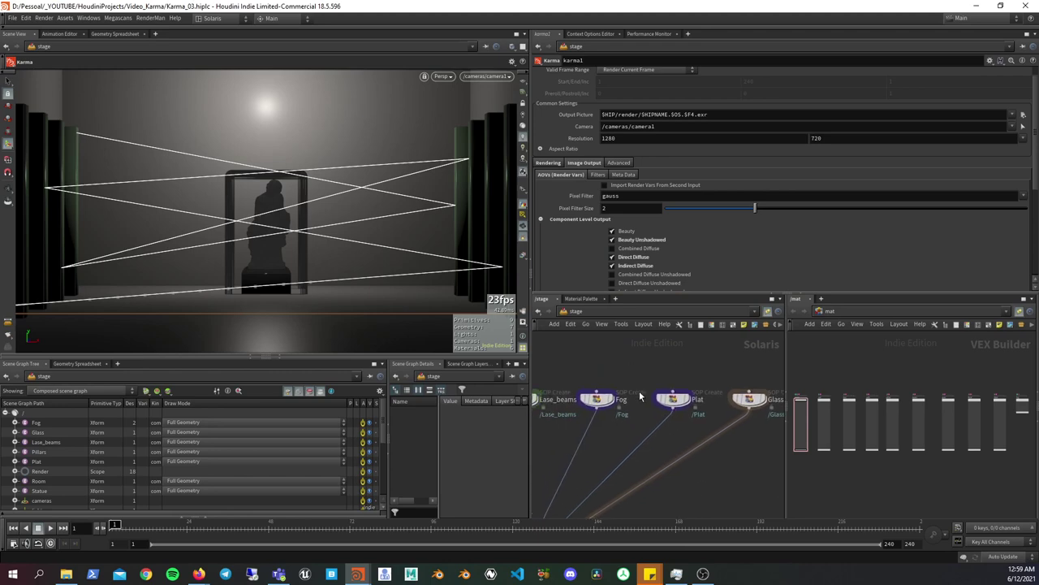
double_click(608, 398)
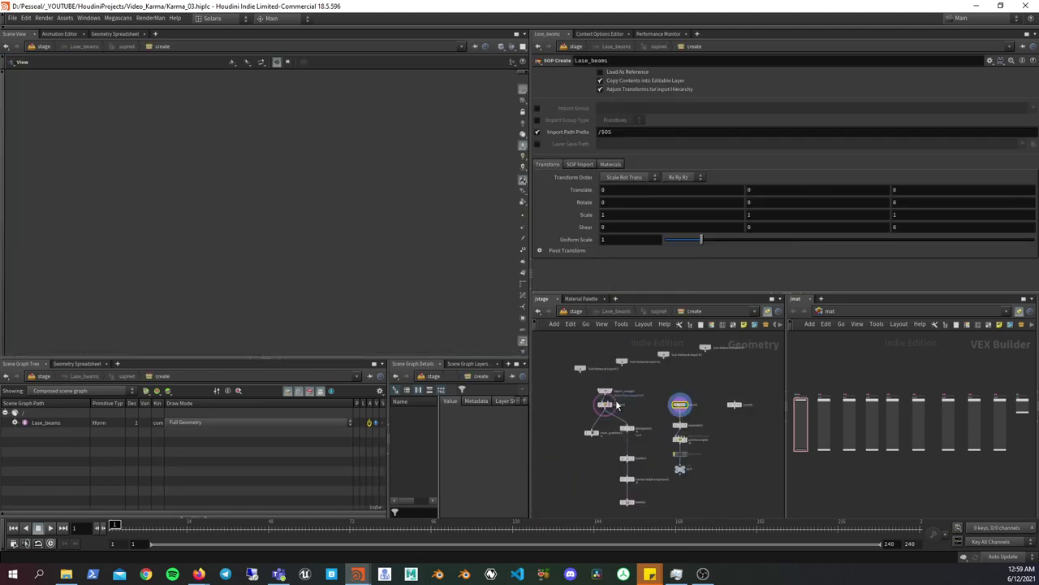
scroll(657, 476, up, 2)
scroll(674, 465, up, 2)
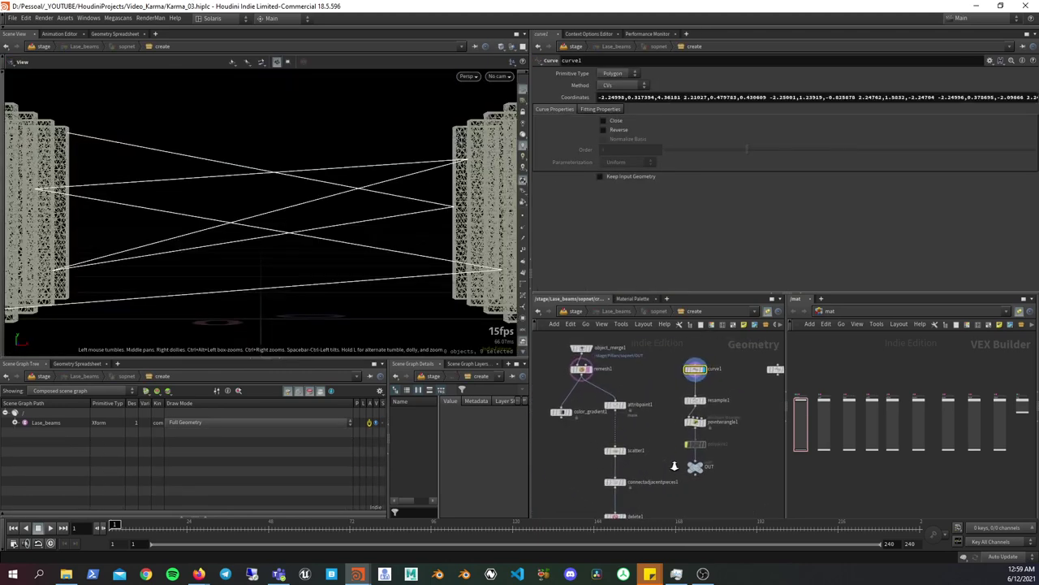
middle_drag(674, 465, 657, 448)
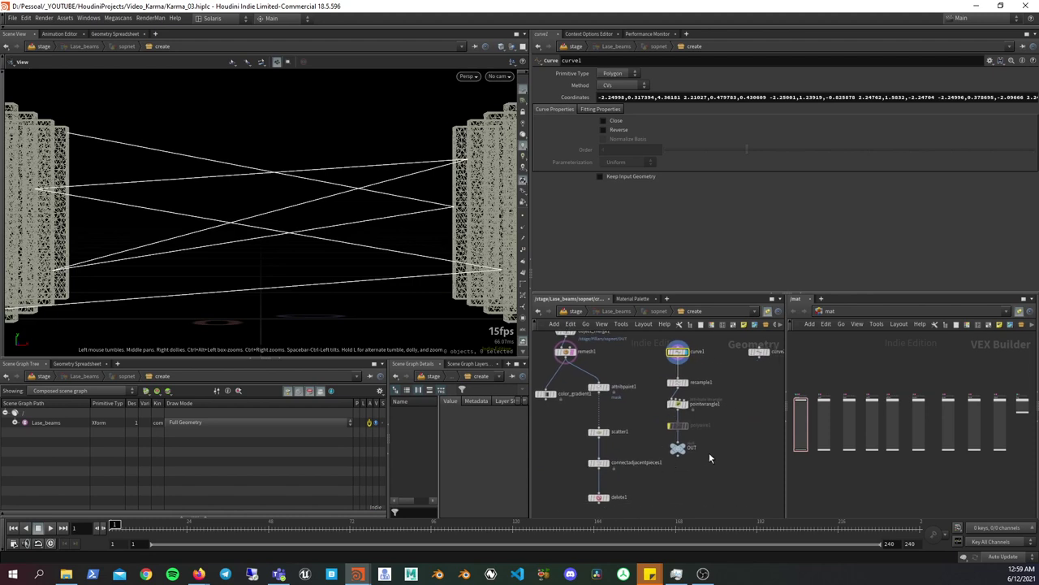
click(677, 404)
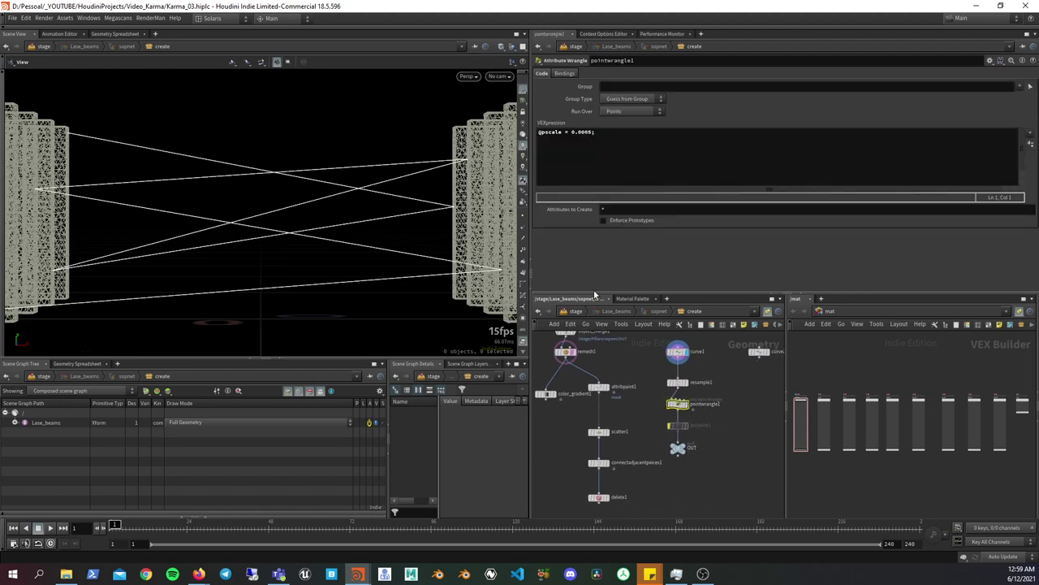
click(679, 449)
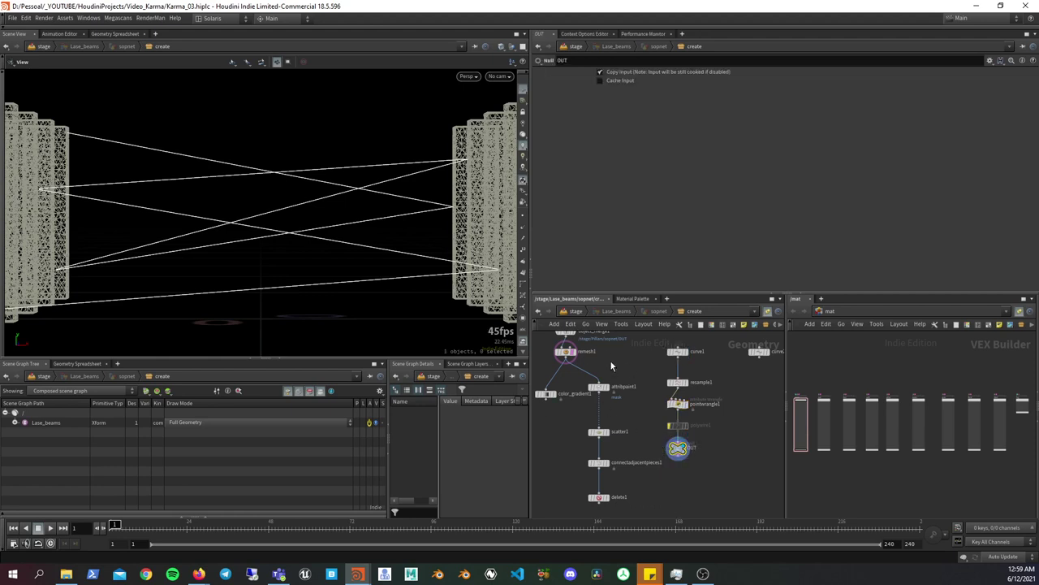
middle_drag(640, 370, 638, 402)
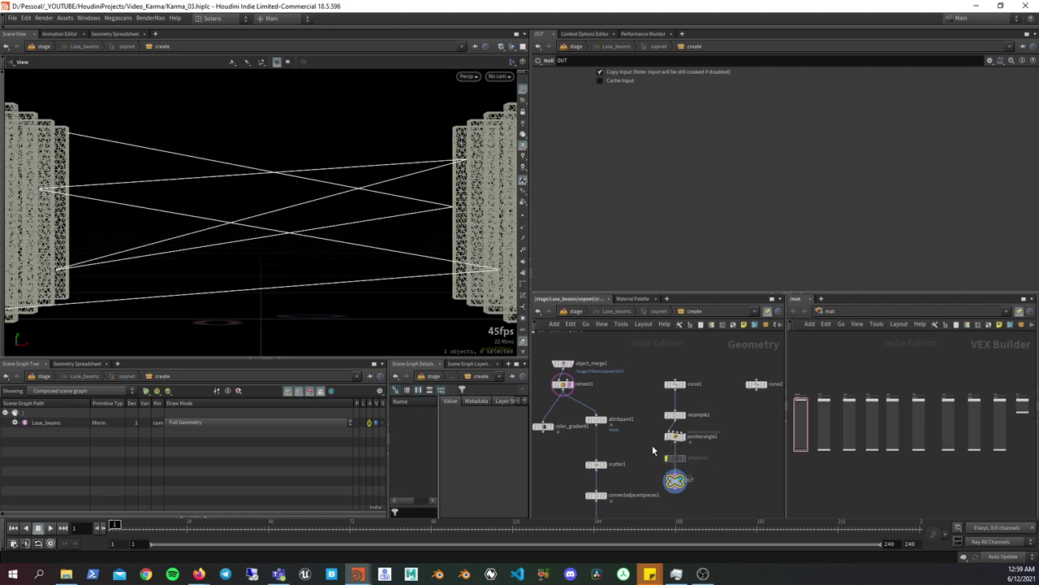
click(686, 438)
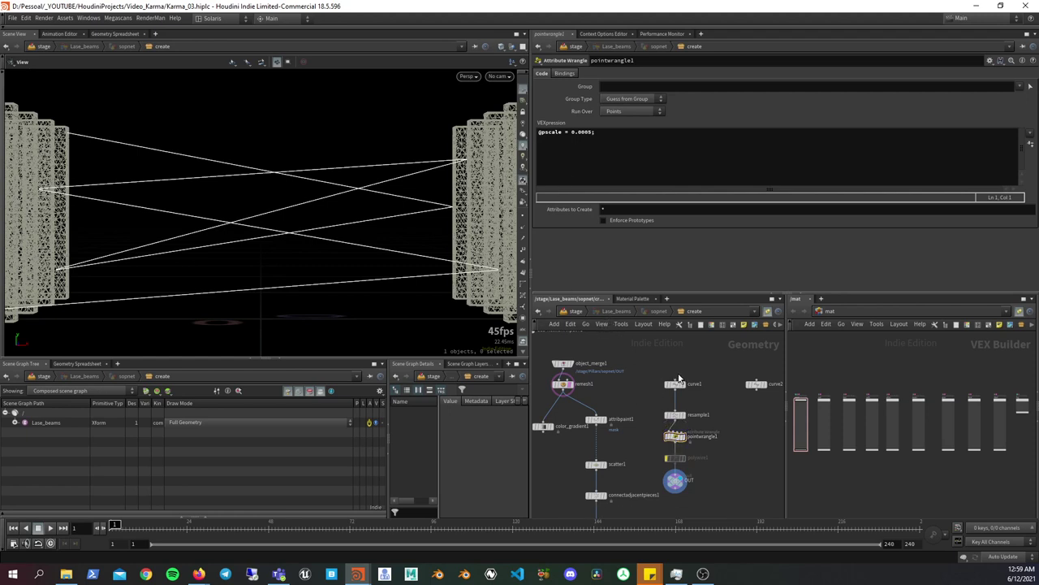
- Return to /stage, select karma1 and enlarge its parameter pane
key(u)
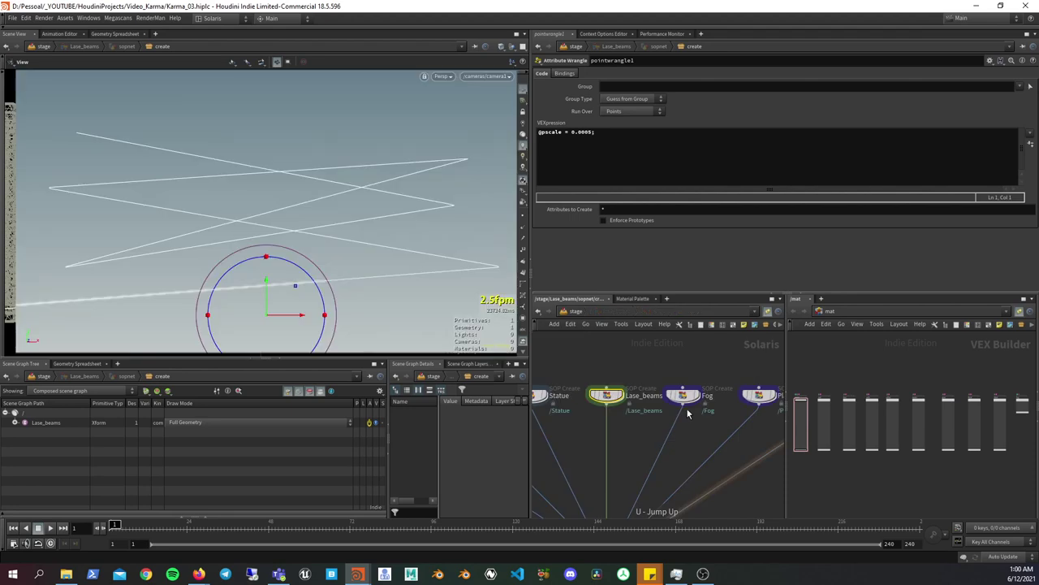
mouse_move(693, 440)
middle_down()
mouse_move(743, 480)
mouse_move(697, 397)
middle_up()
click(674, 401)
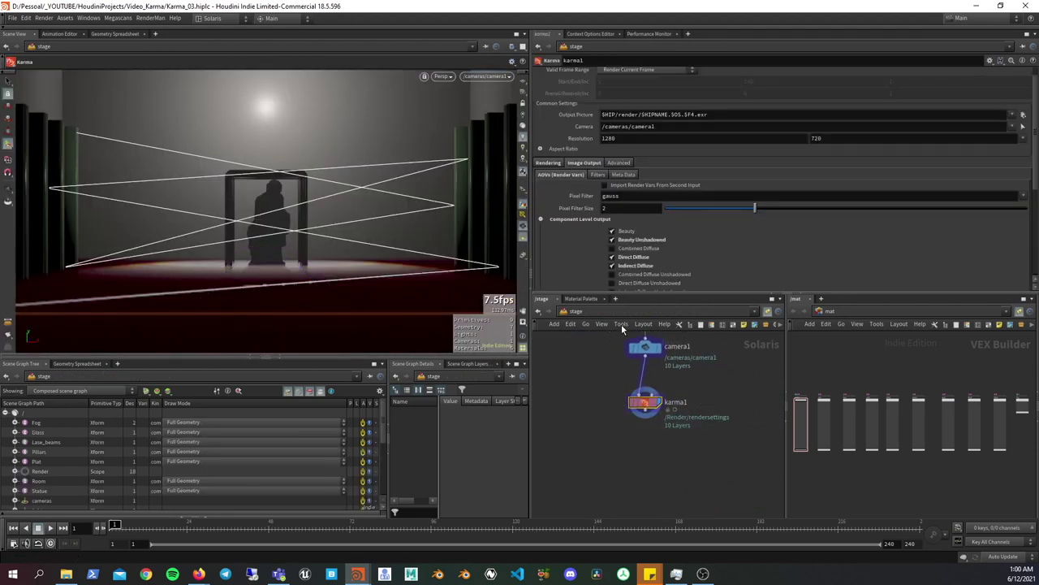
drag(630, 294, 630, 396)
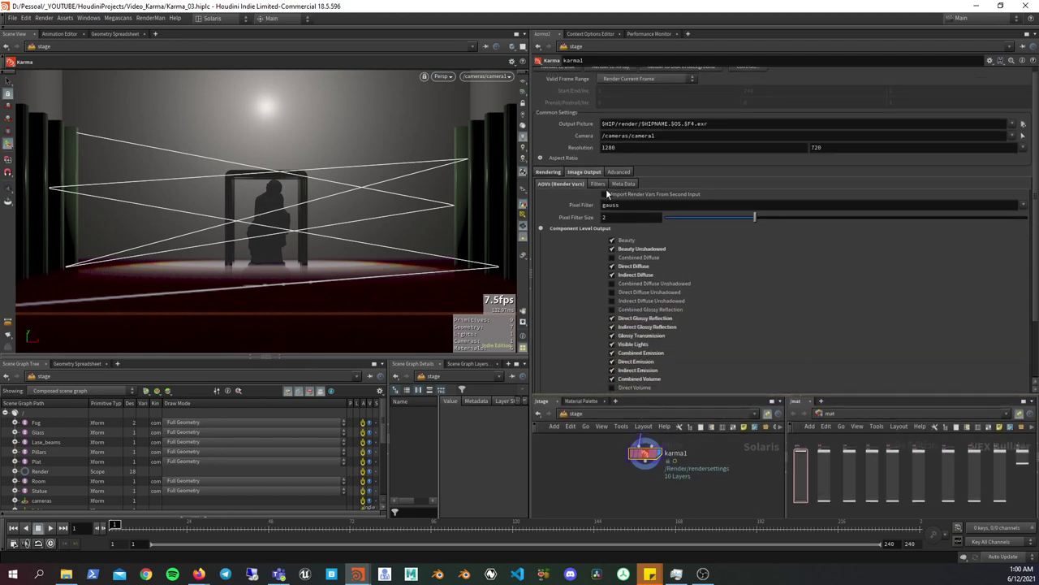
- Under Rendering > Shading and Dicing, keep points as Spheres and curves as Rounded Curves
click(550, 174)
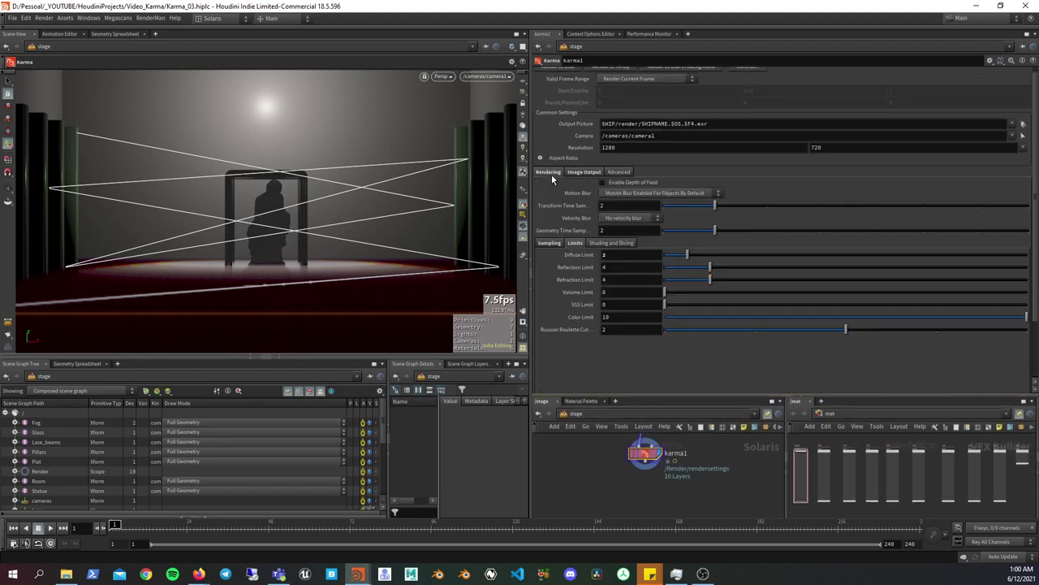
click(612, 243)
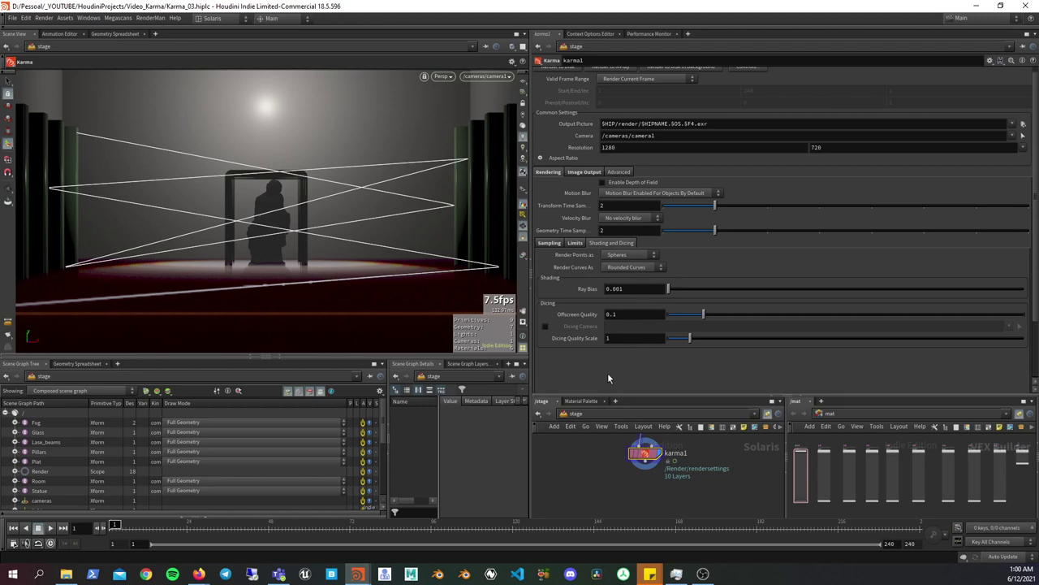
click(674, 274)
click(625, 266)
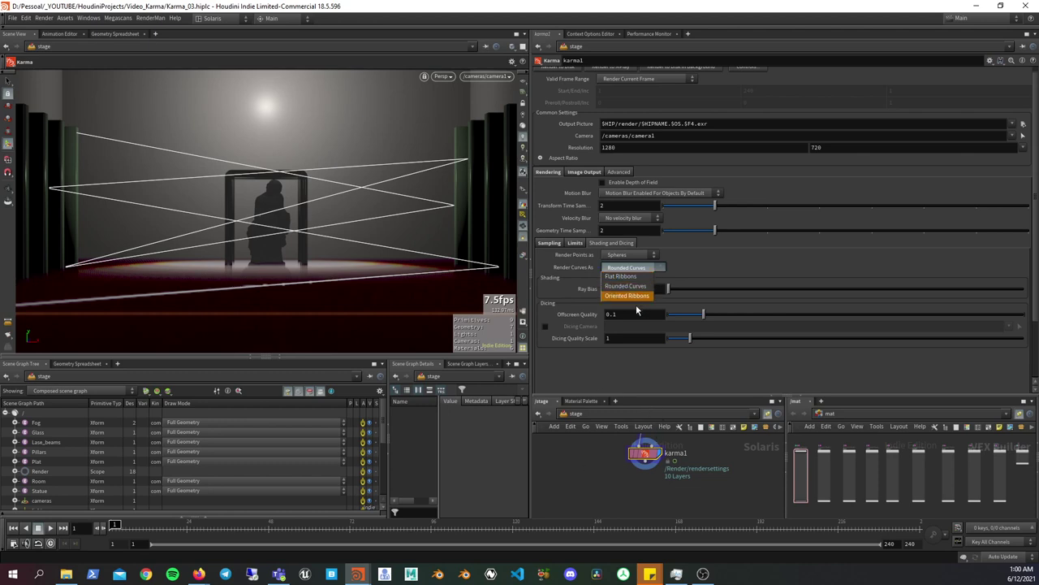
click(615, 400)
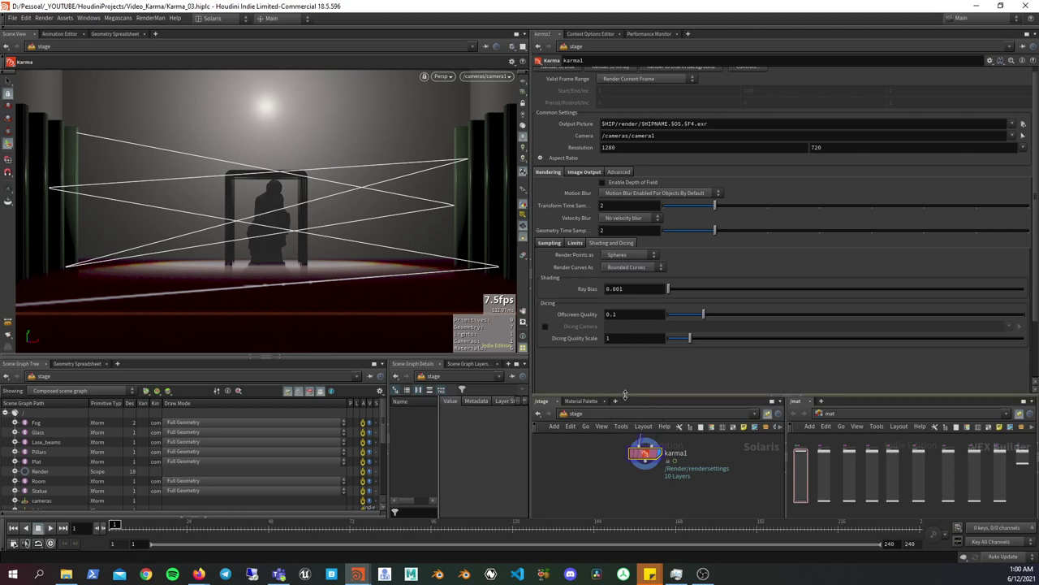
drag(615, 398, 631, 376)
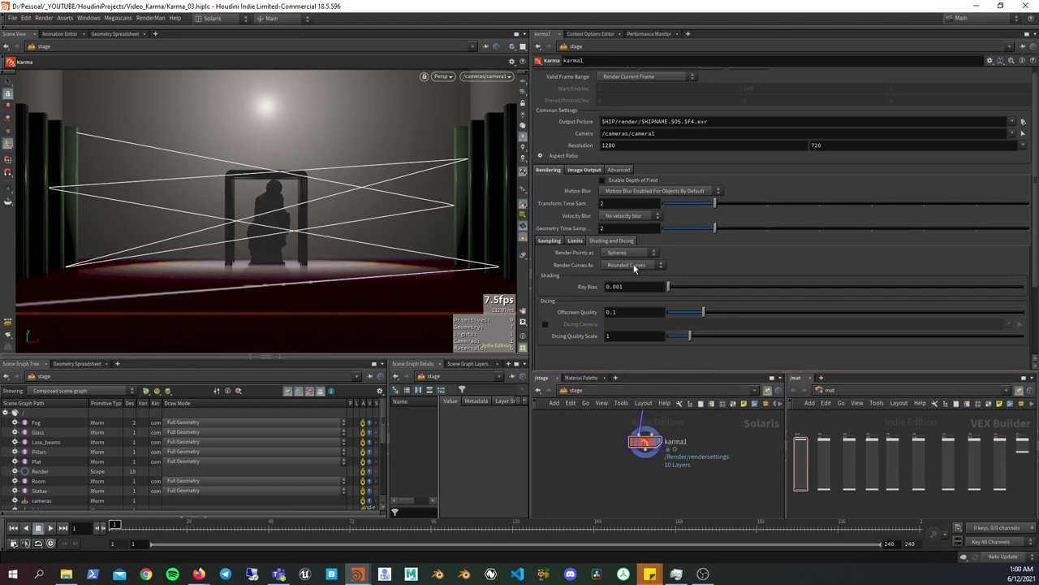
scroll(605, 459, down, 3)
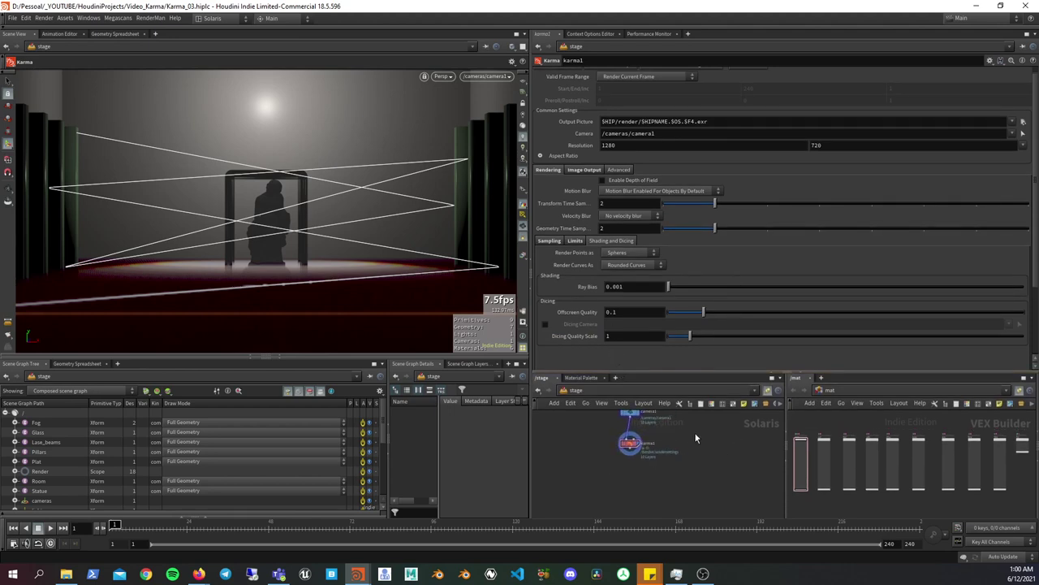
middle_drag(674, 468, 686, 436)
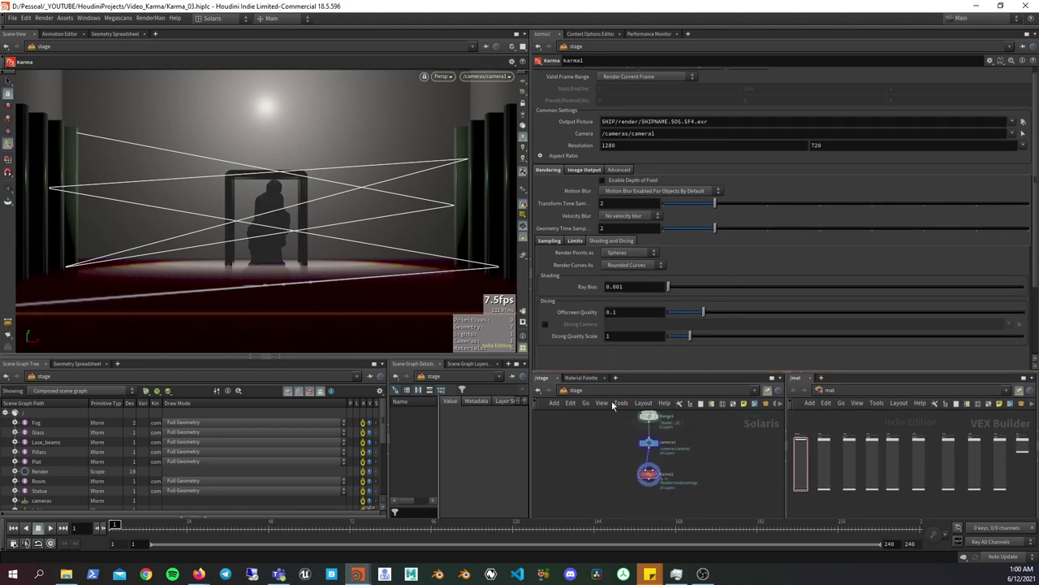
drag(603, 378, 597, 315)
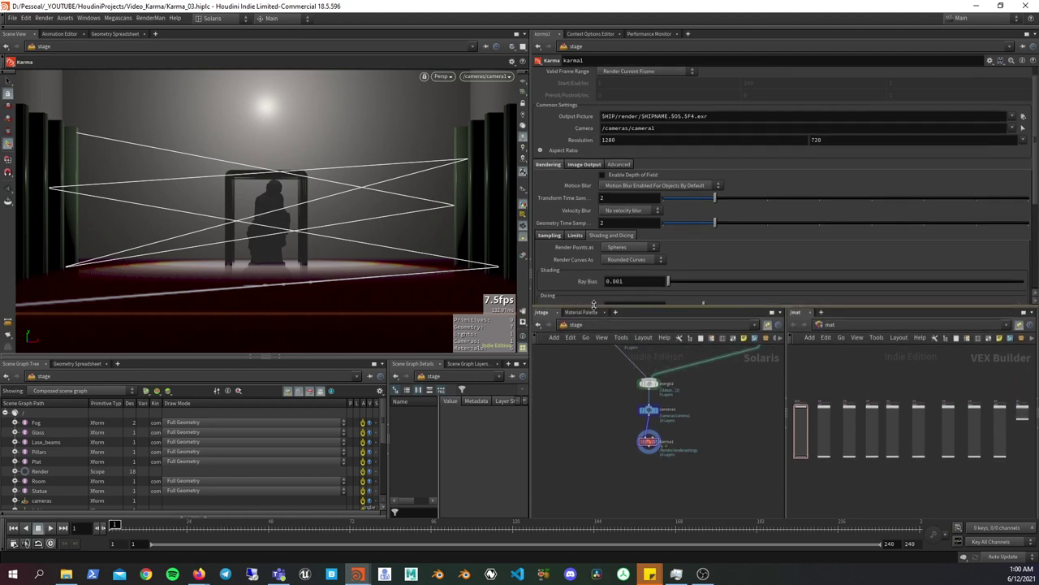
mouse_move(739, 396)
middle_down()
mouse_move(696, 419)
mouse_move(687, 447)
mouse_move(685, 404)
middle_up()
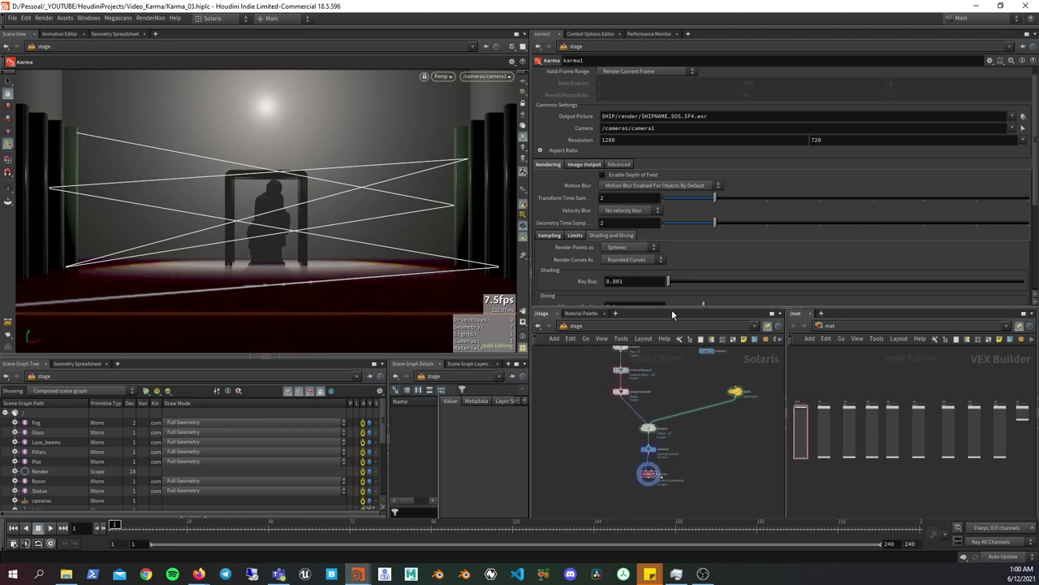
drag(673, 308, 674, 298)
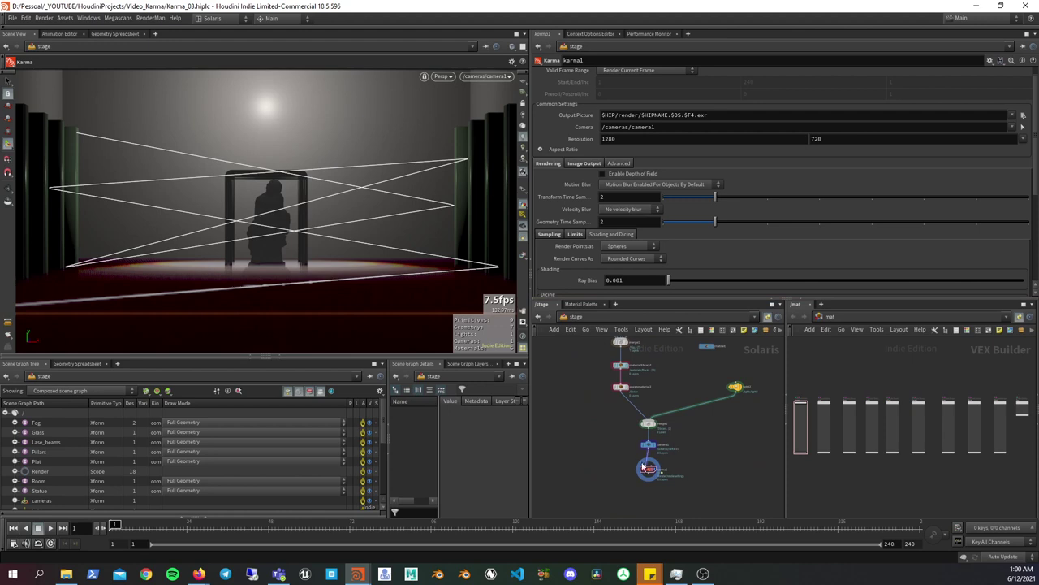
scroll(611, 469, up, 2)
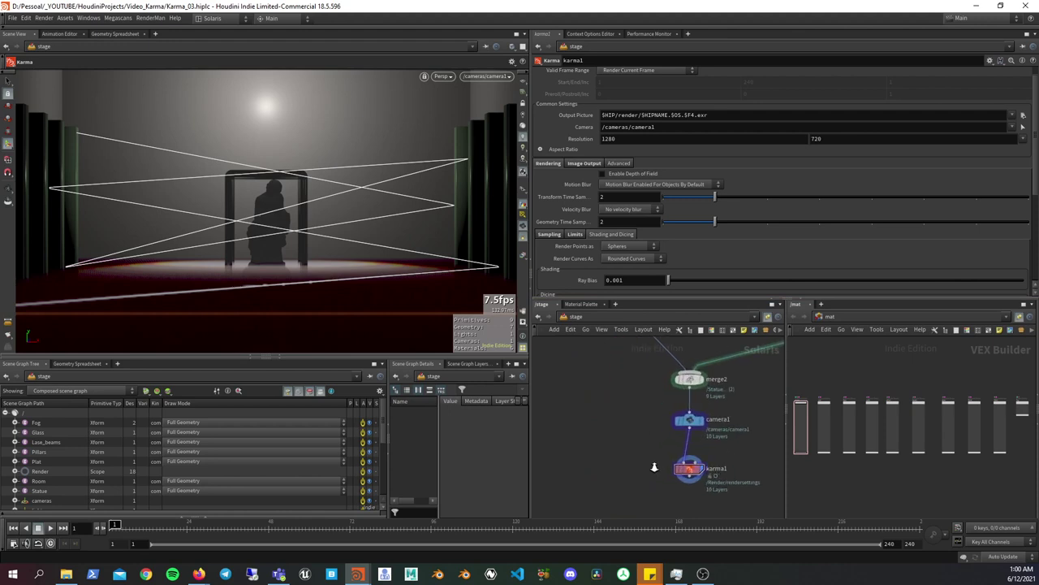
scroll(605, 461, up, 2)
scroll(749, 418, down, 2)
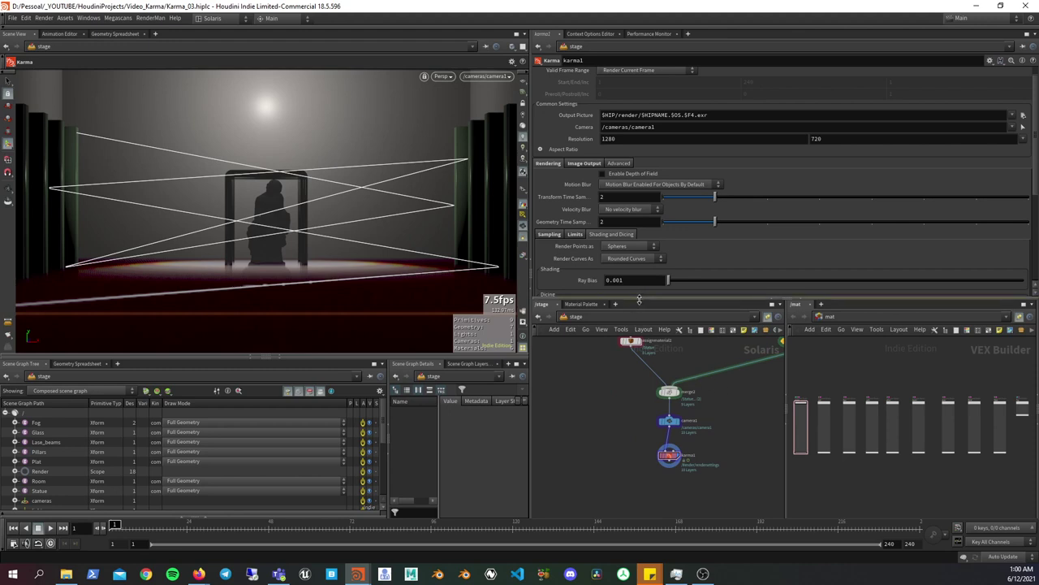
drag(639, 299, 639, 312)
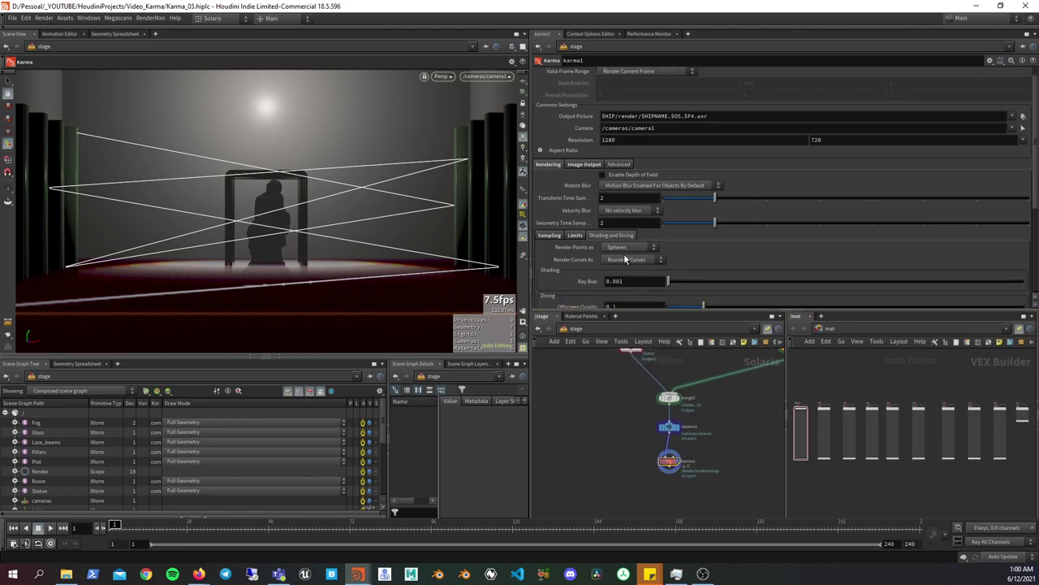
click(443, 76)
- Start the live Karma viewport render and pan the network to the source nodes
click(461, 116)
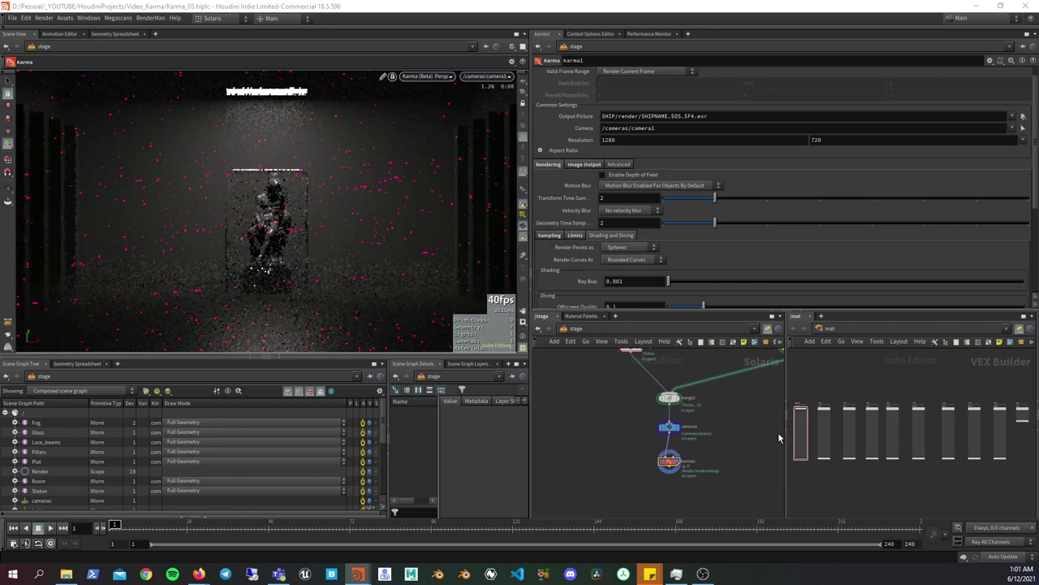
scroll(731, 447, down, 3)
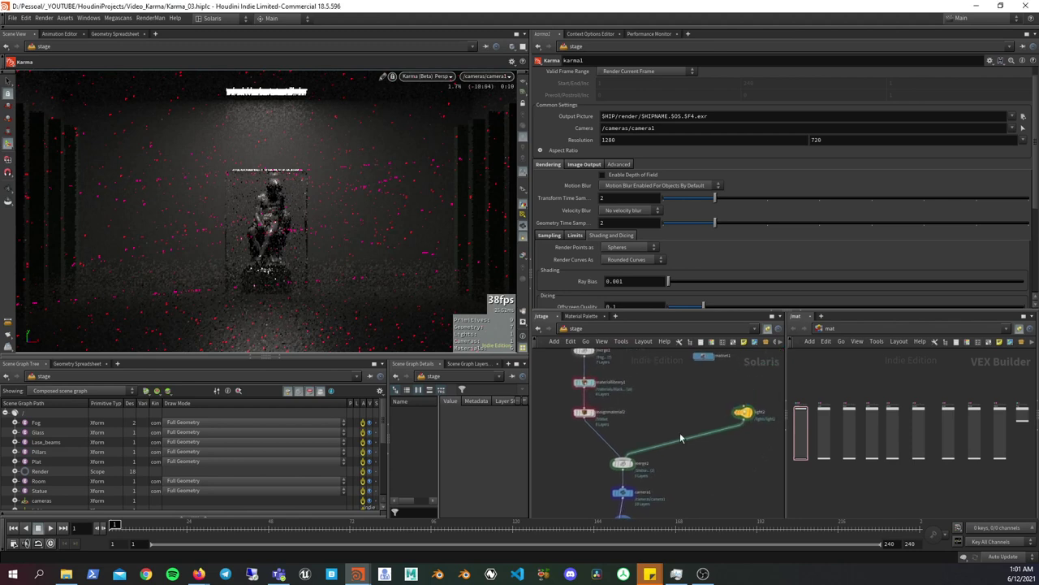
scroll(649, 366, up, 3)
middle_drag(645, 357, 645, 505)
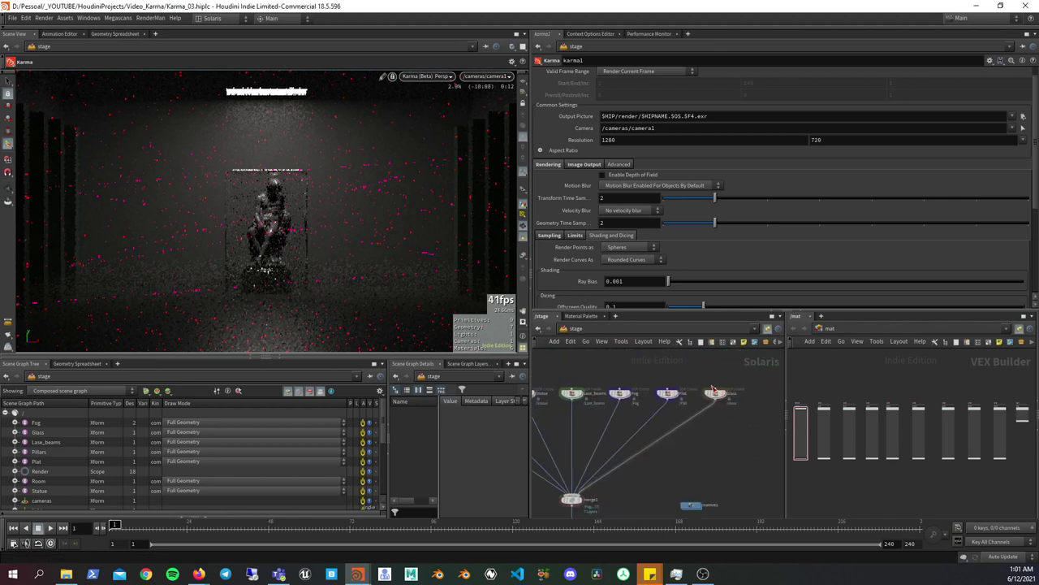
double_click(572, 396)
click(673, 443)
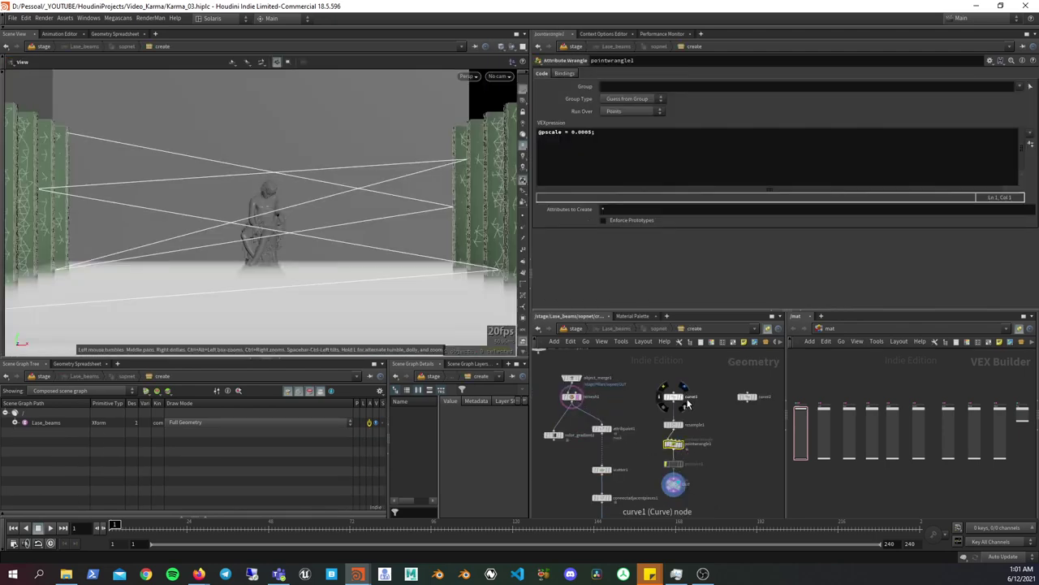
click(583, 138)
key(Delete)
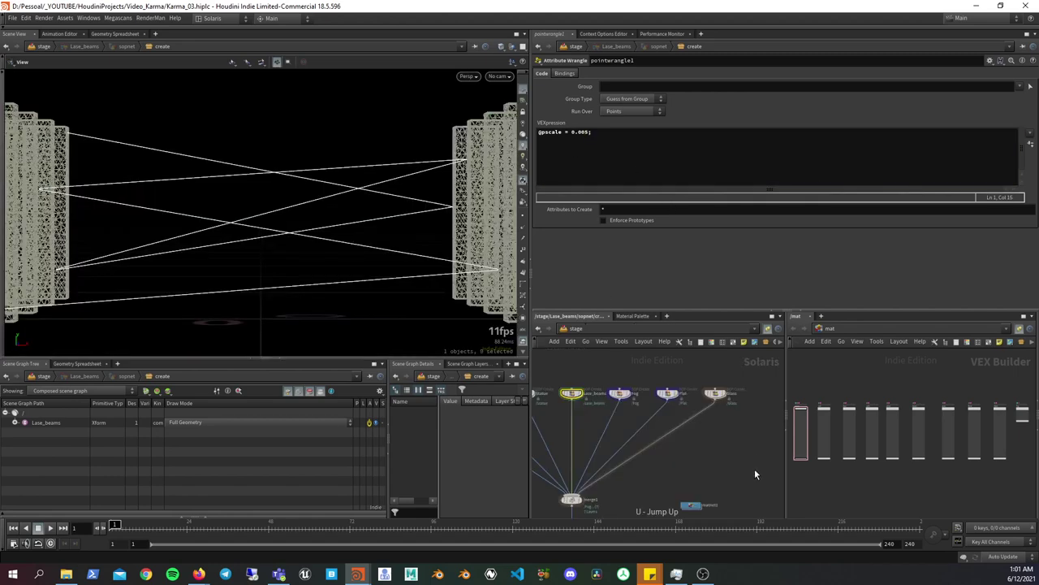
key(u)
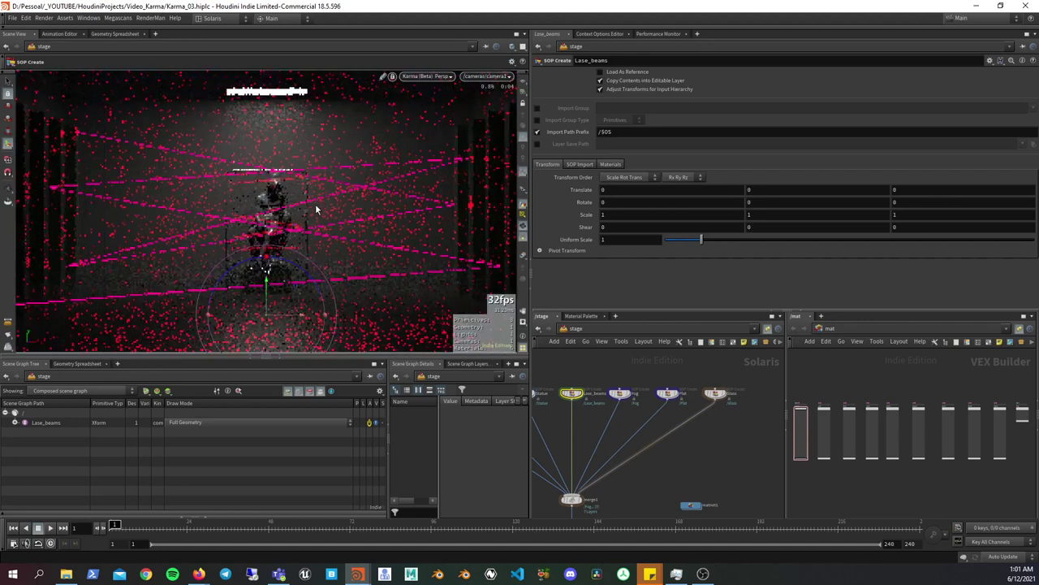
- Show light2's Base Properties: exposure 2.55, colour temperature 5712.5, width and height 1
scroll(703, 437, down, 3)
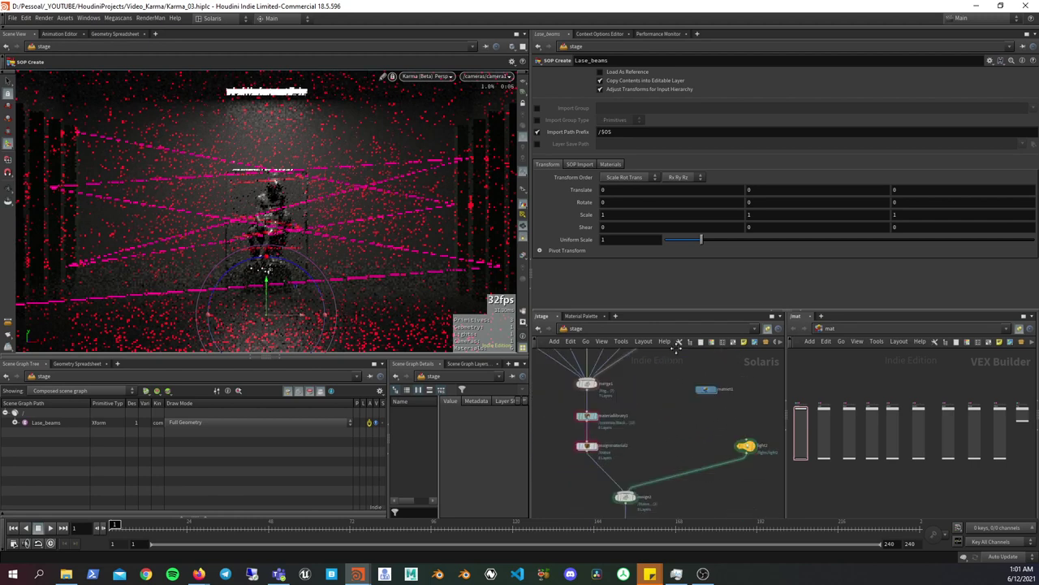
scroll(678, 484, up, 3)
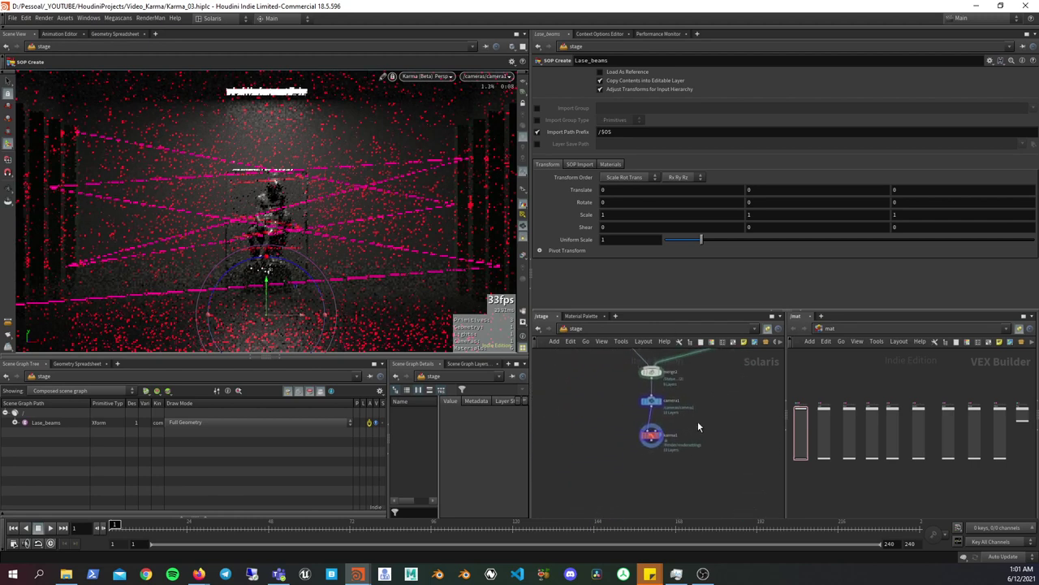
middle_drag(717, 382, 654, 489)
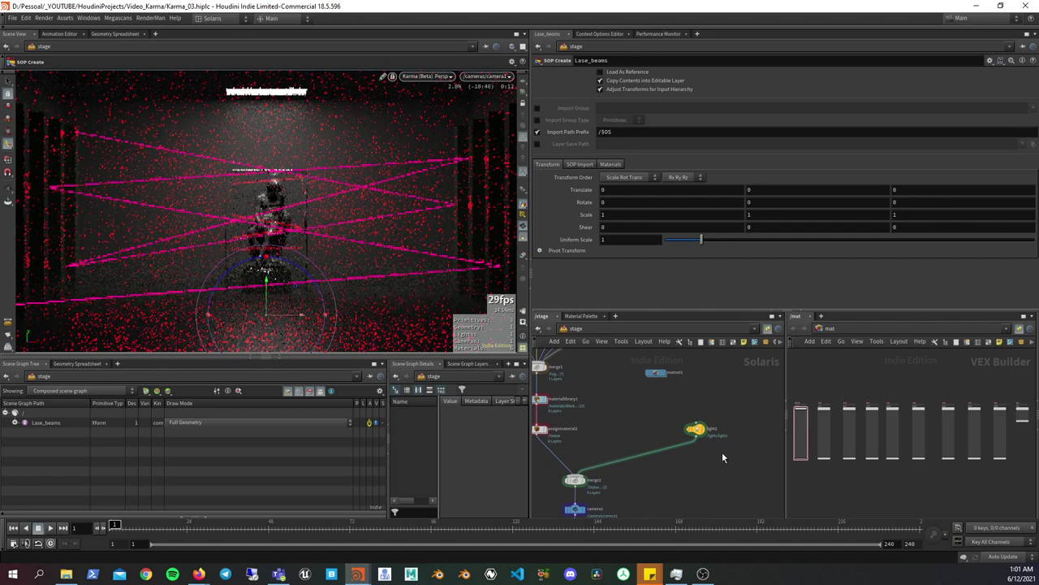
click(696, 429)
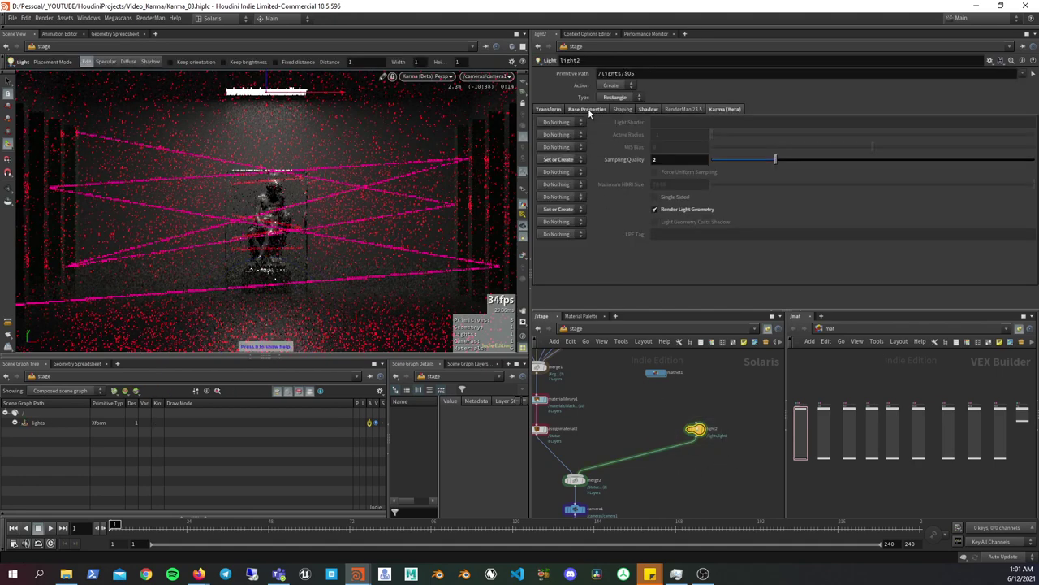
click(578, 111)
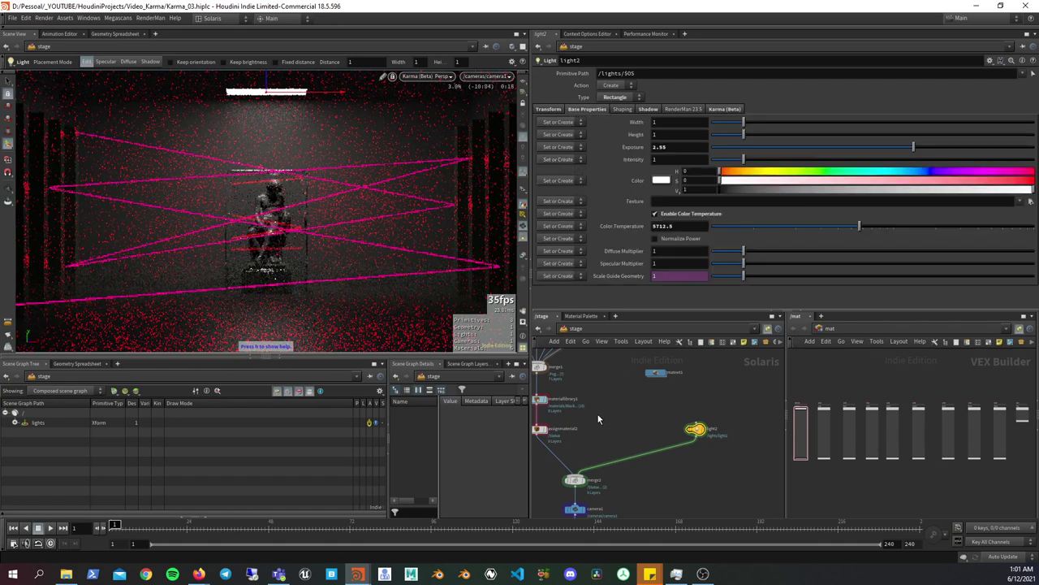
key(h)
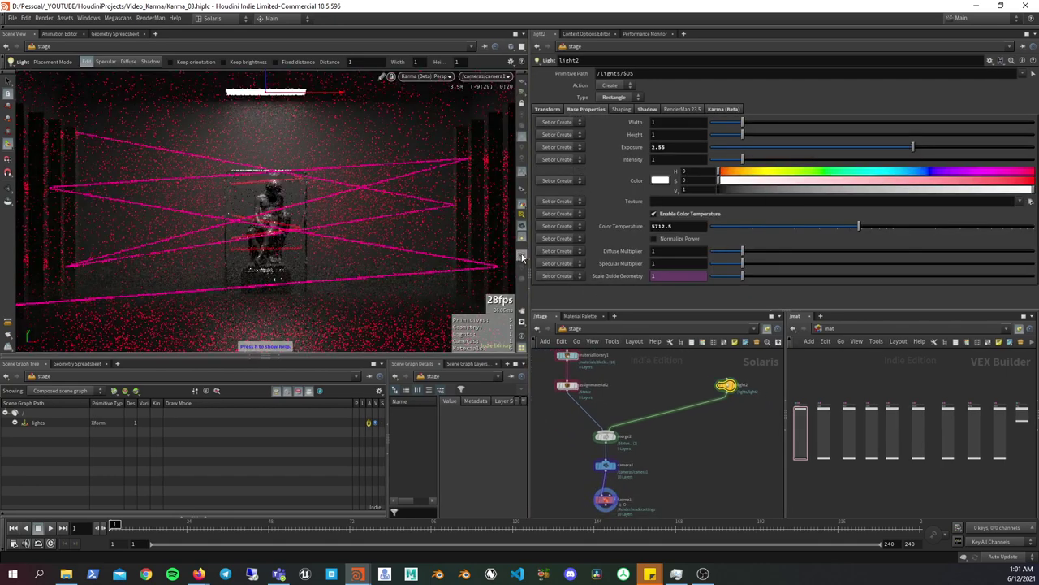
click(522, 257)
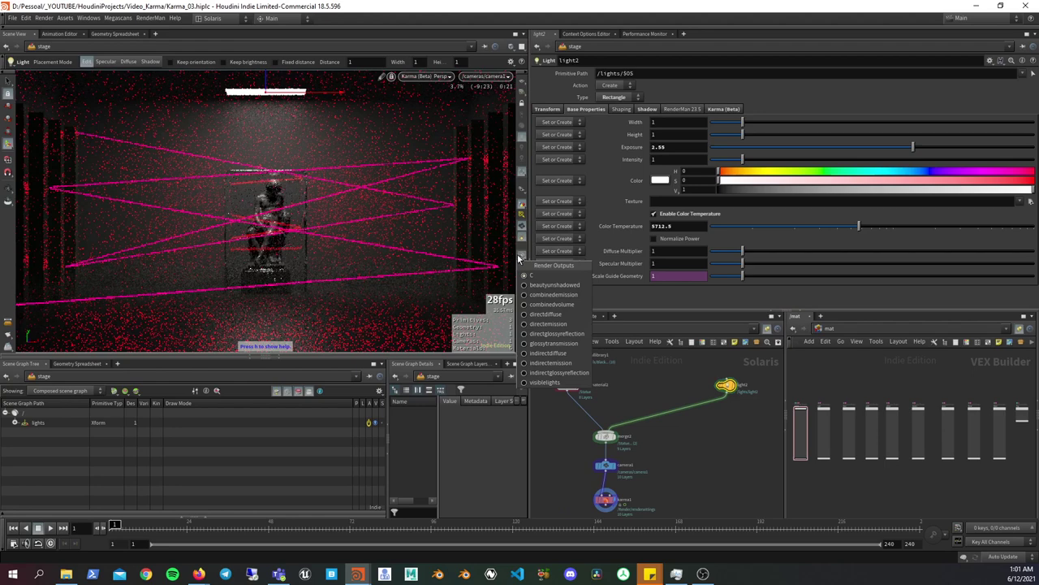
- Preview the directdiffuse, directglossyreflection, combinedemission and indirectemission AOVs in turn
click(545, 315)
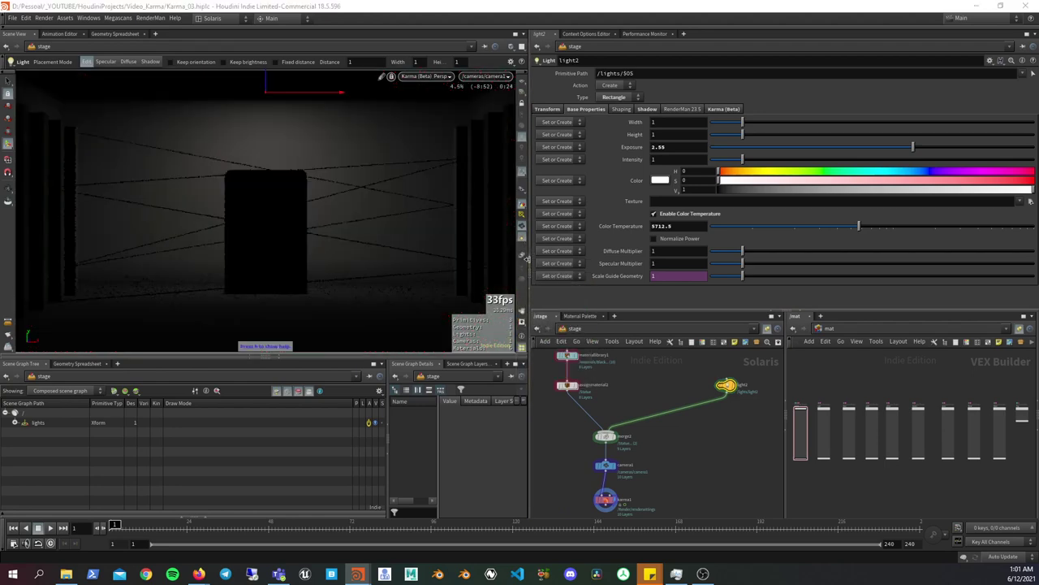
click(523, 257)
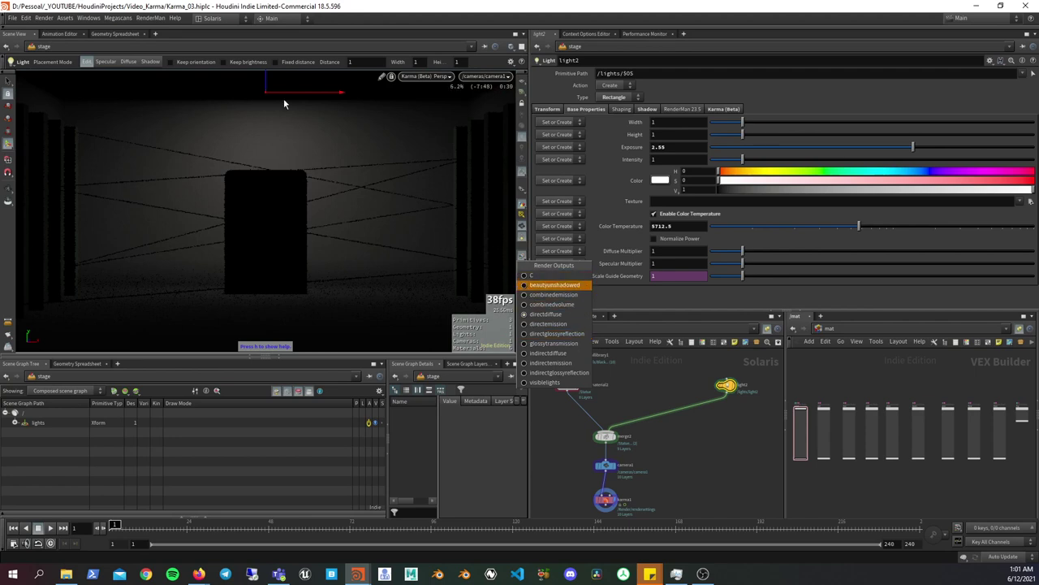
click(586, 326)
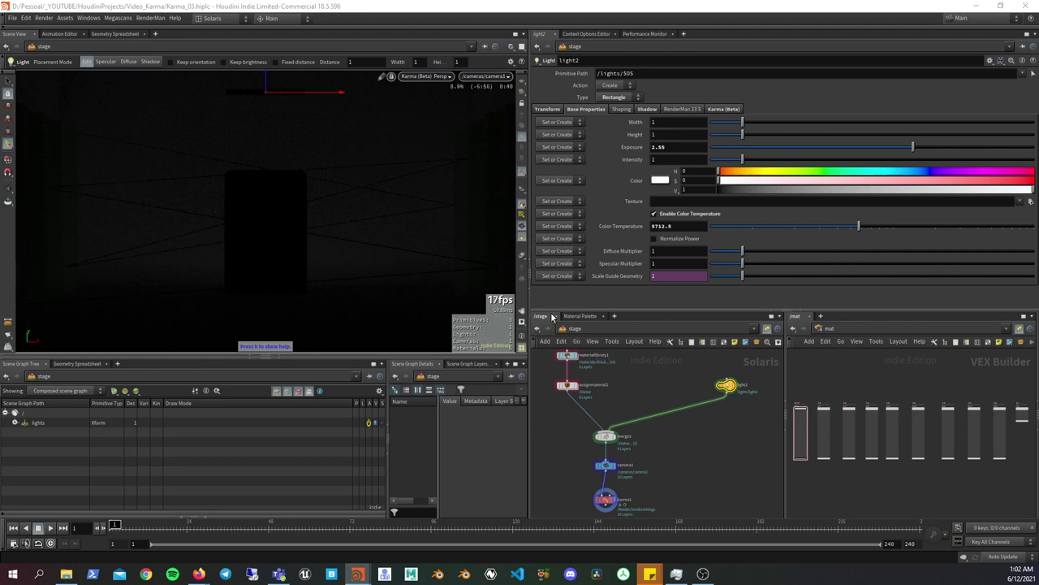
click(523, 255)
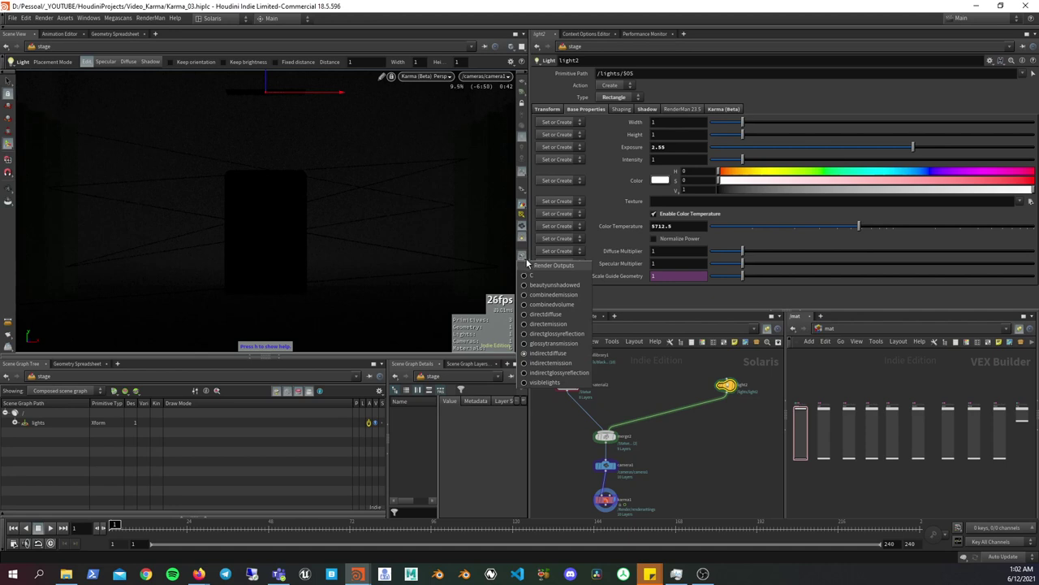
click(570, 296)
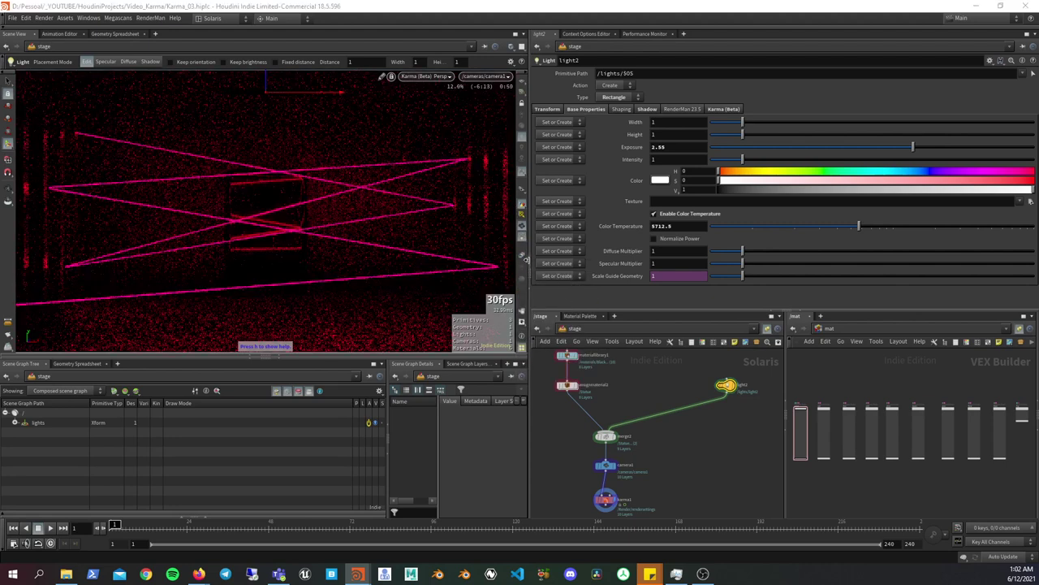
click(523, 259)
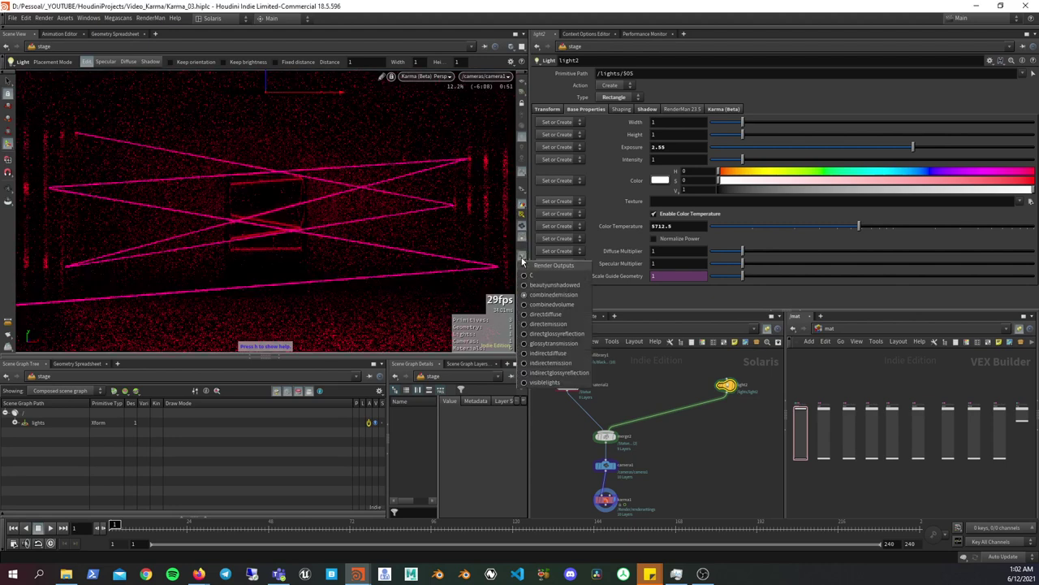
click(576, 368)
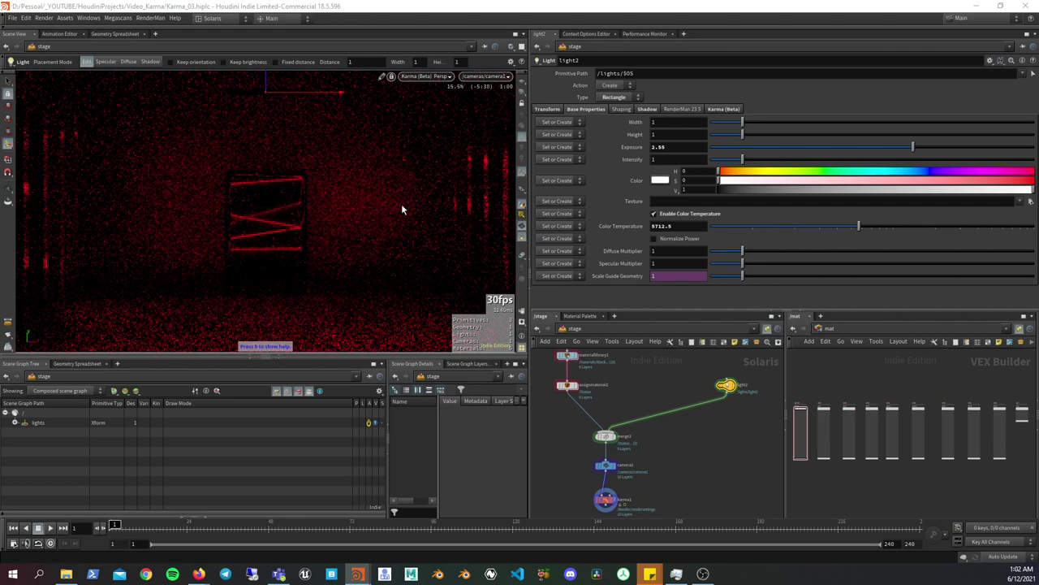
click(522, 255)
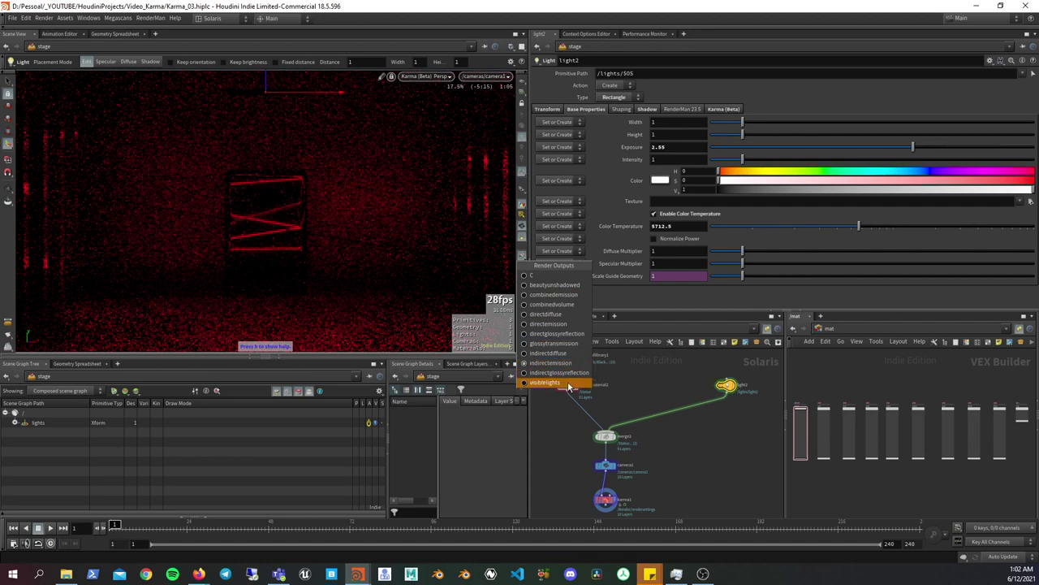
- Preview the visiblelights, directemission and statue-only passes in the viewport, then switch back to the beauty render
click(568, 387)
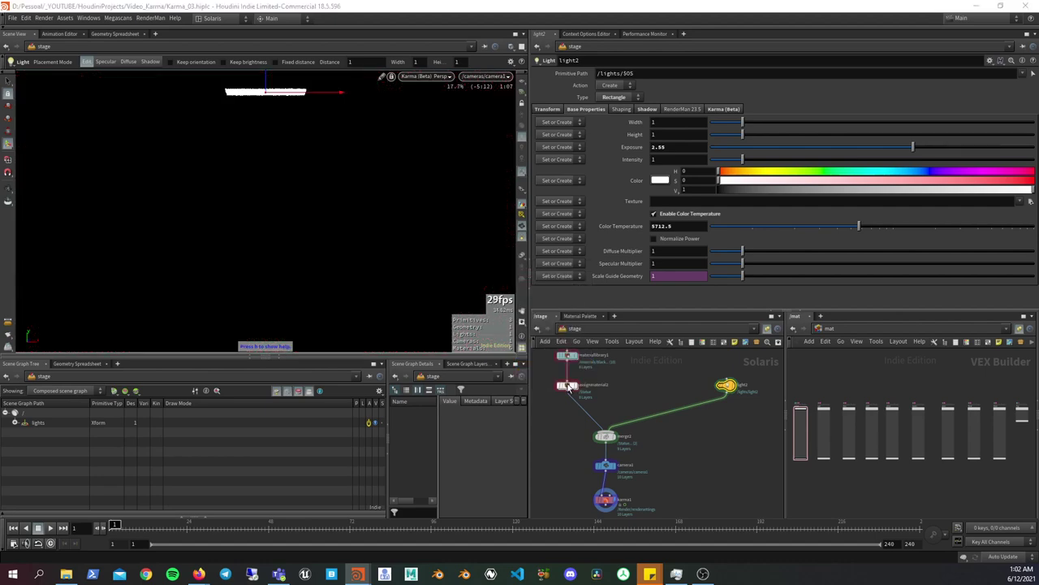
click(524, 258)
click(561, 329)
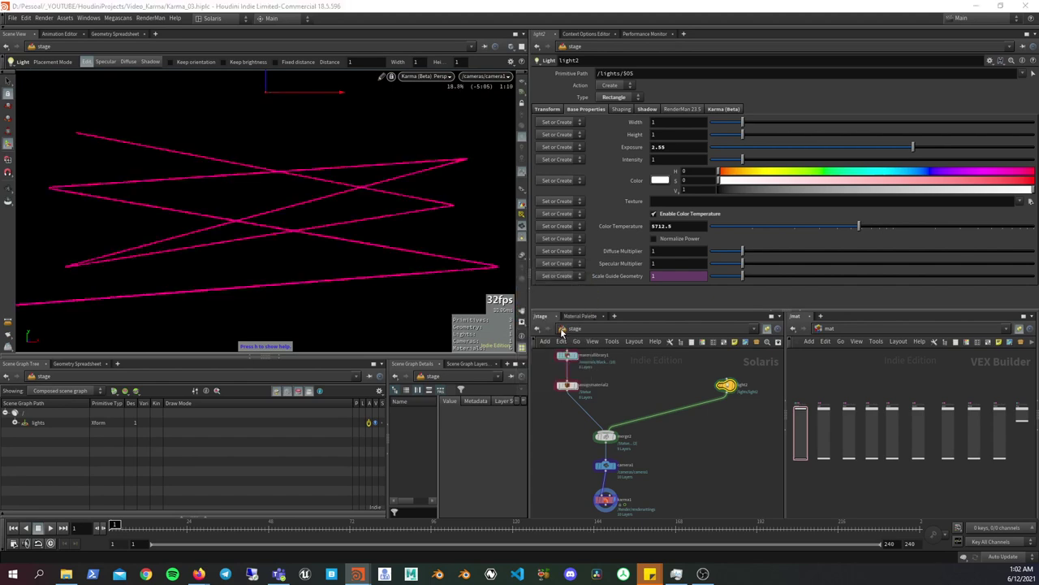
click(524, 259)
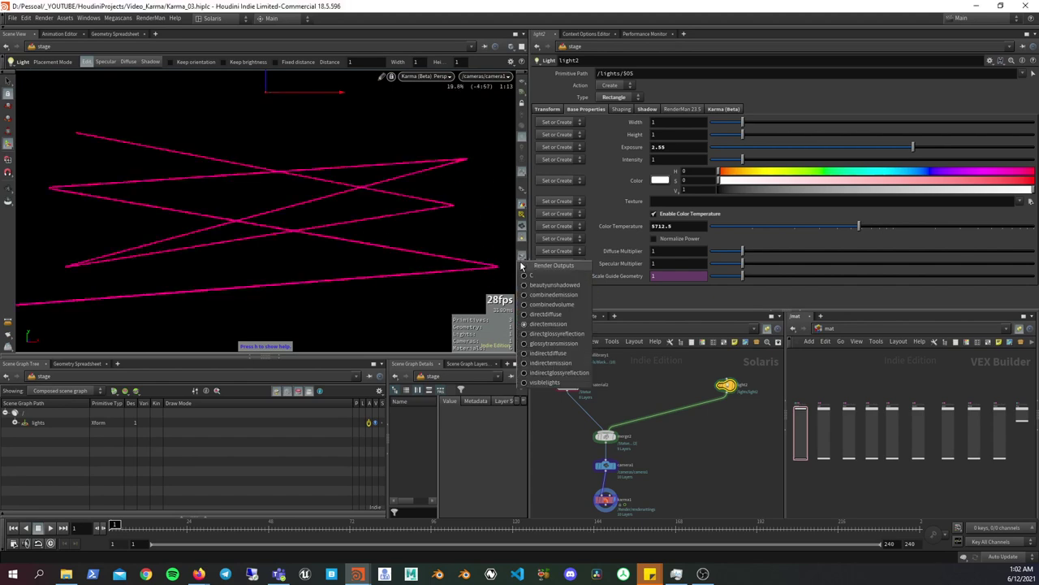
click(571, 342)
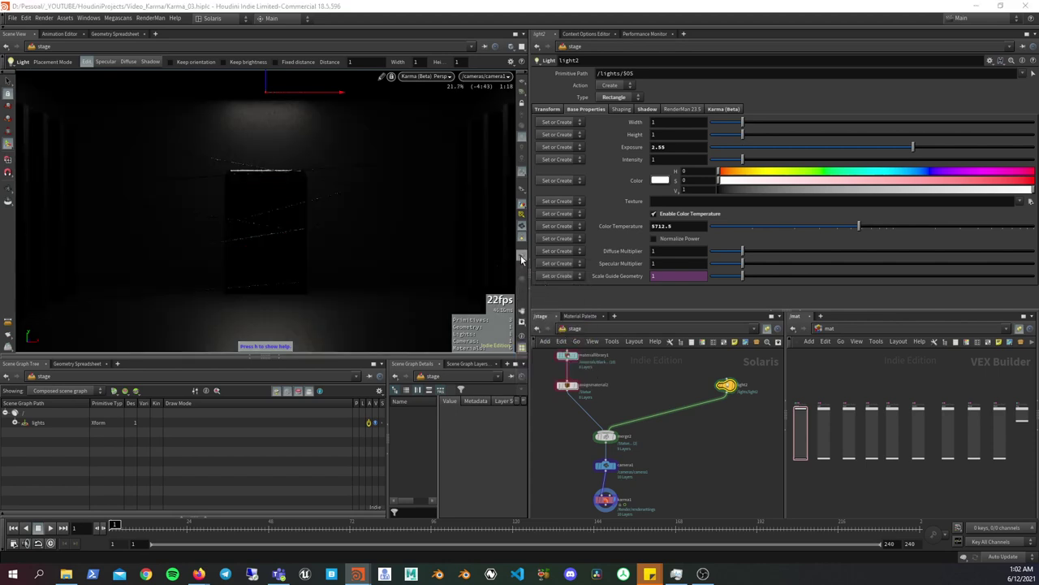
click(522, 258)
click(559, 343)
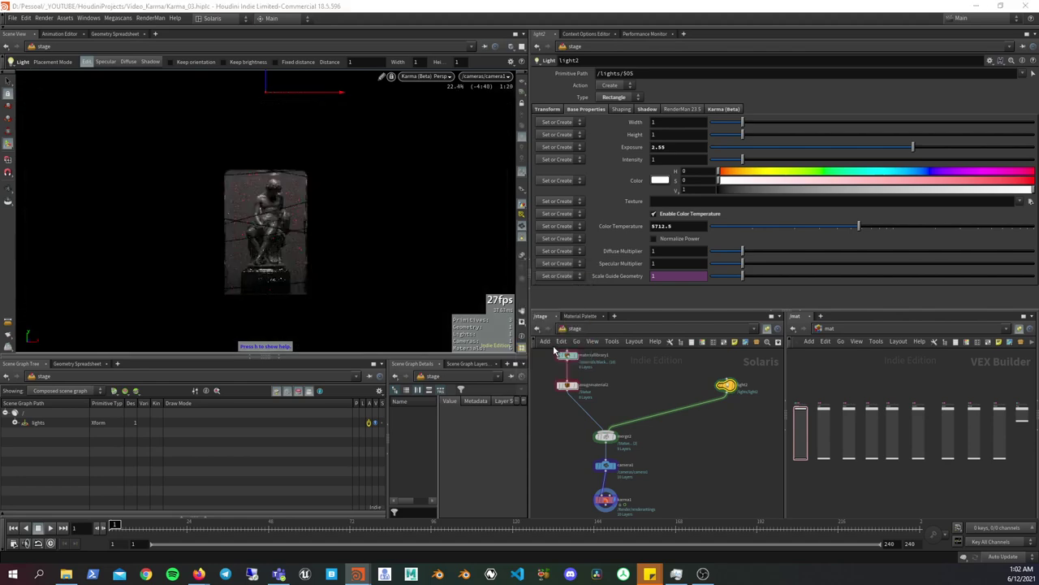
click(522, 258)
click(538, 274)
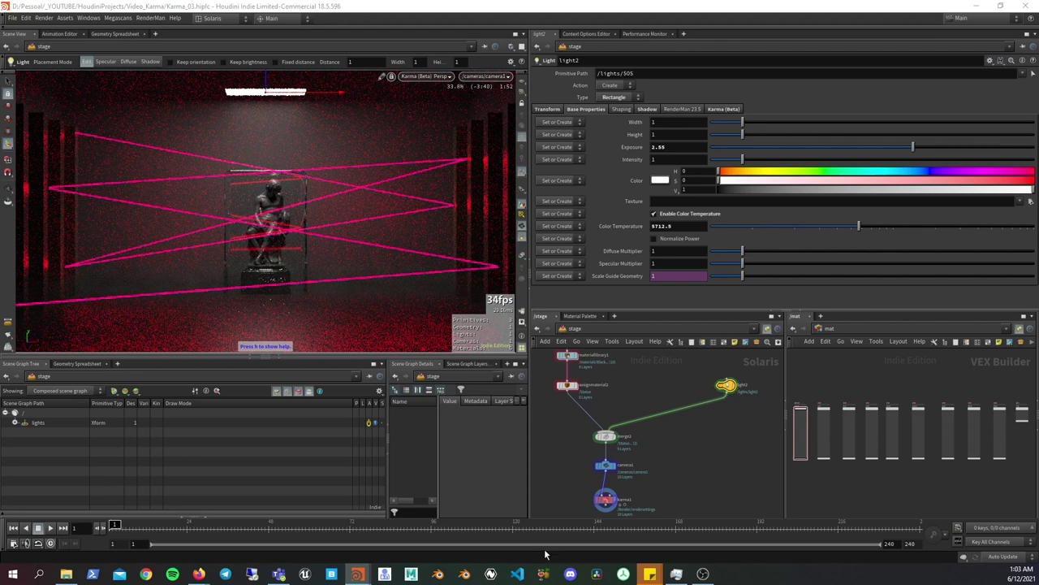
- Open karma1's Image Output AOV settings and resize the parameter area to see more outputs
click(605, 498)
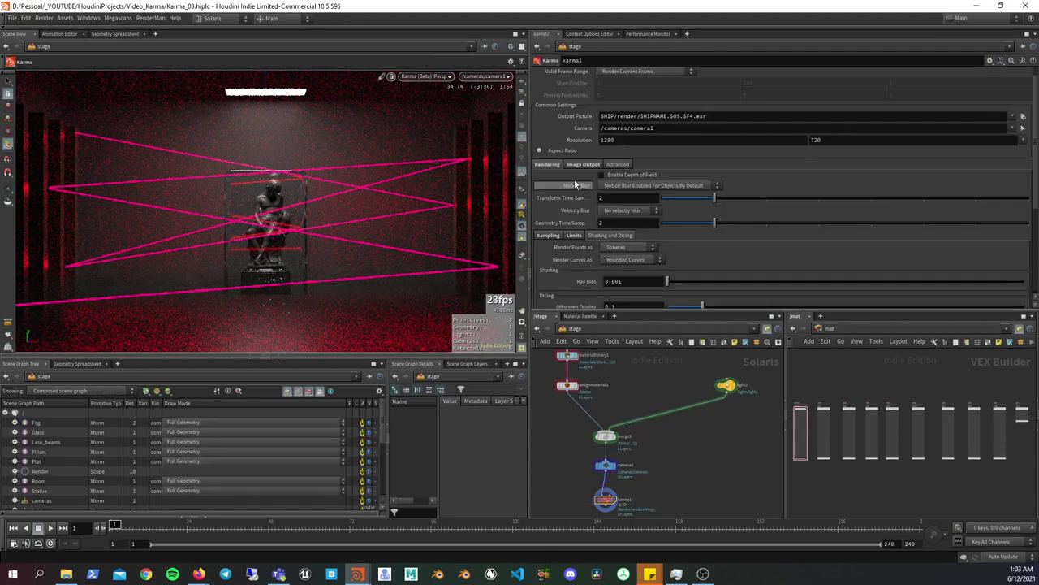
click(581, 165)
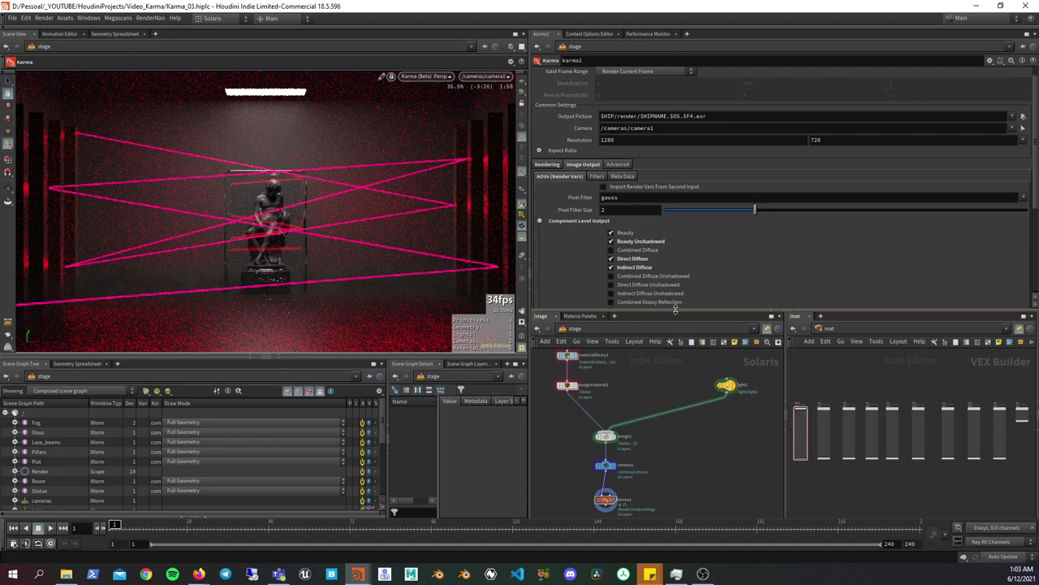
drag(677, 309, 673, 374)
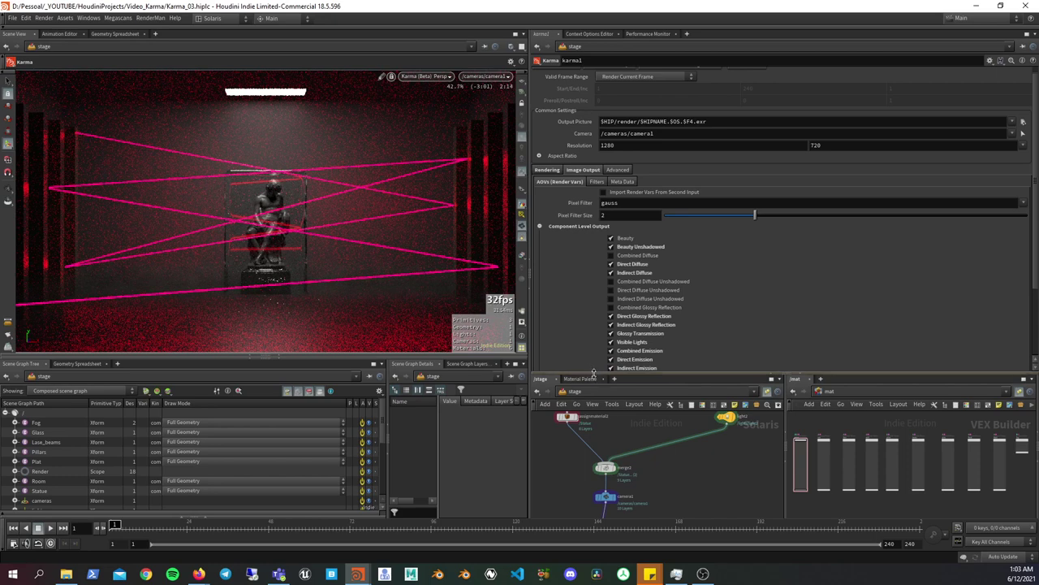
drag(591, 372, 601, 322)
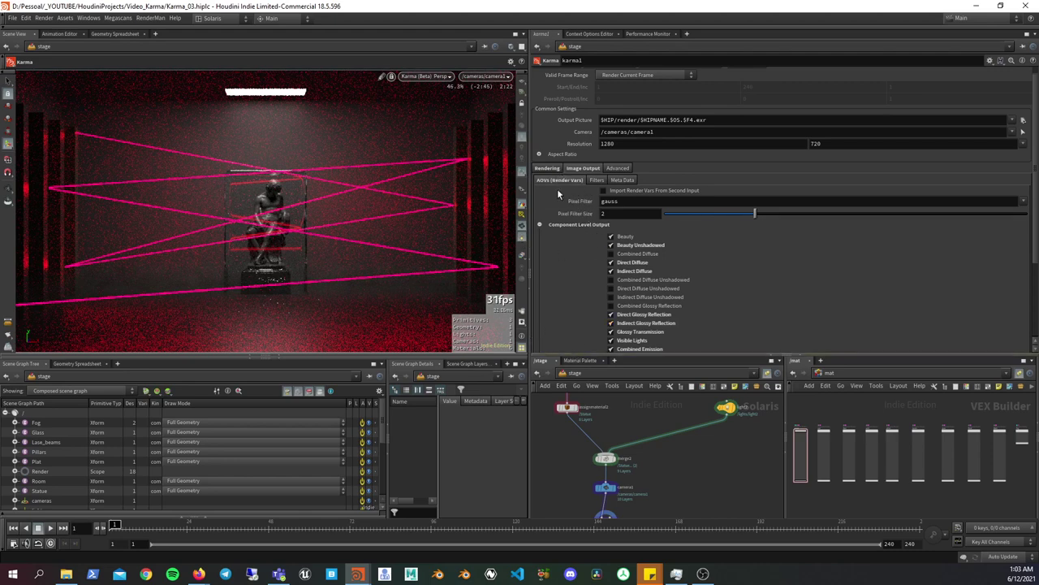
click(553, 169)
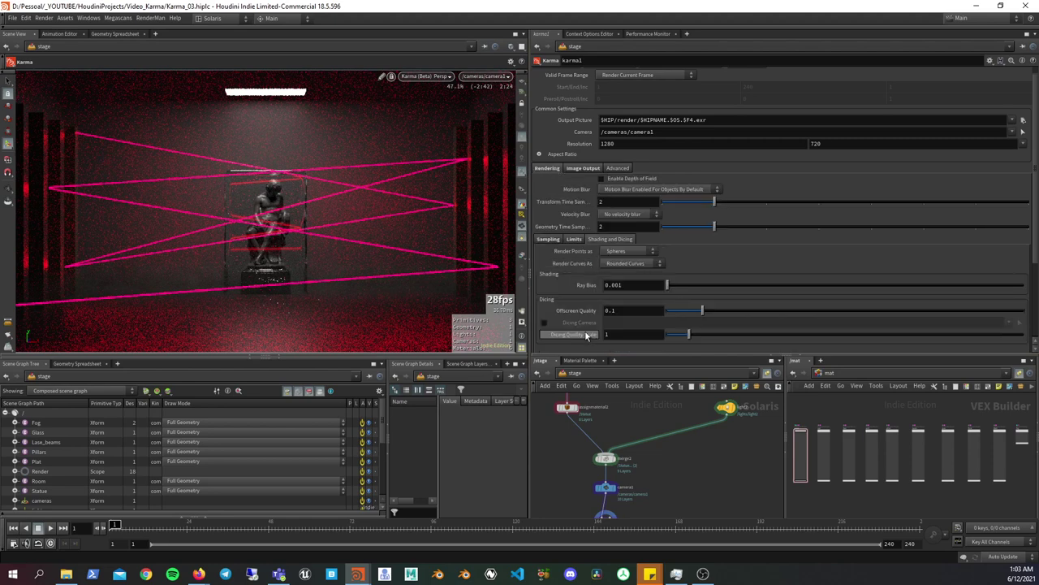
click(578, 168)
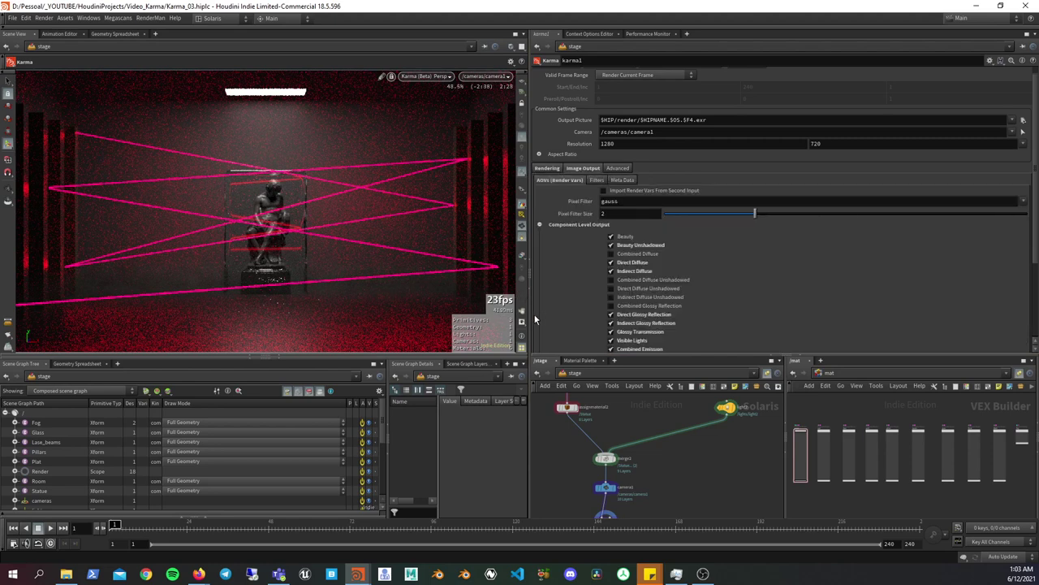
- Preview the laser-beams-only pass in the viewport, then display the full beauty render
click(522, 257)
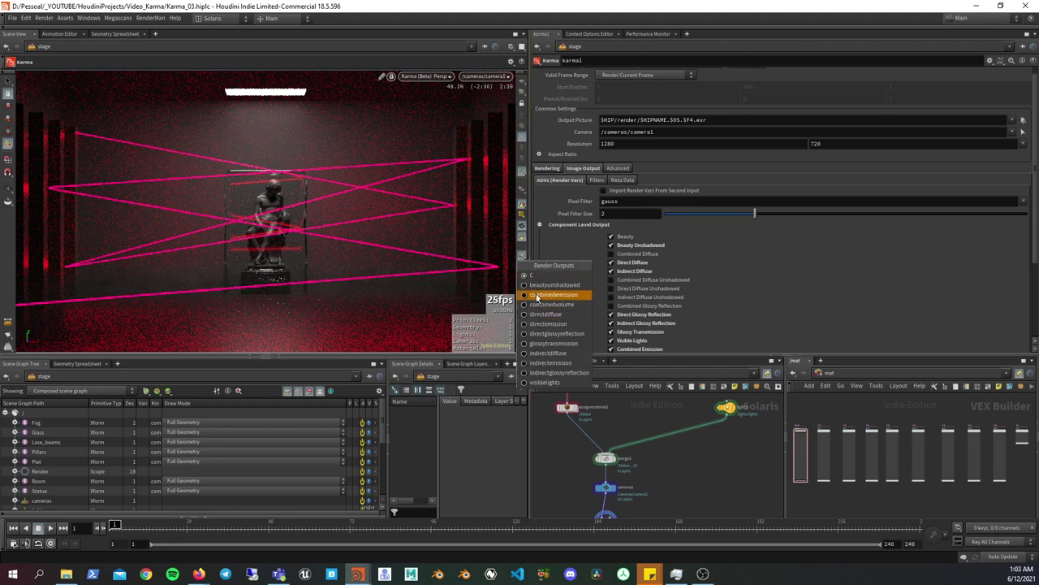
click(537, 286)
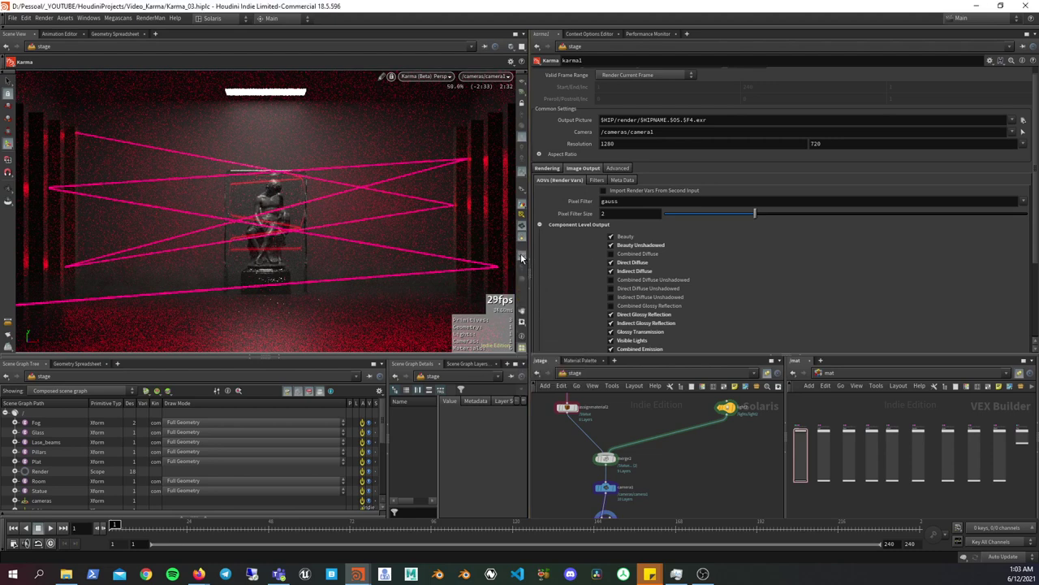
click(522, 257)
click(549, 325)
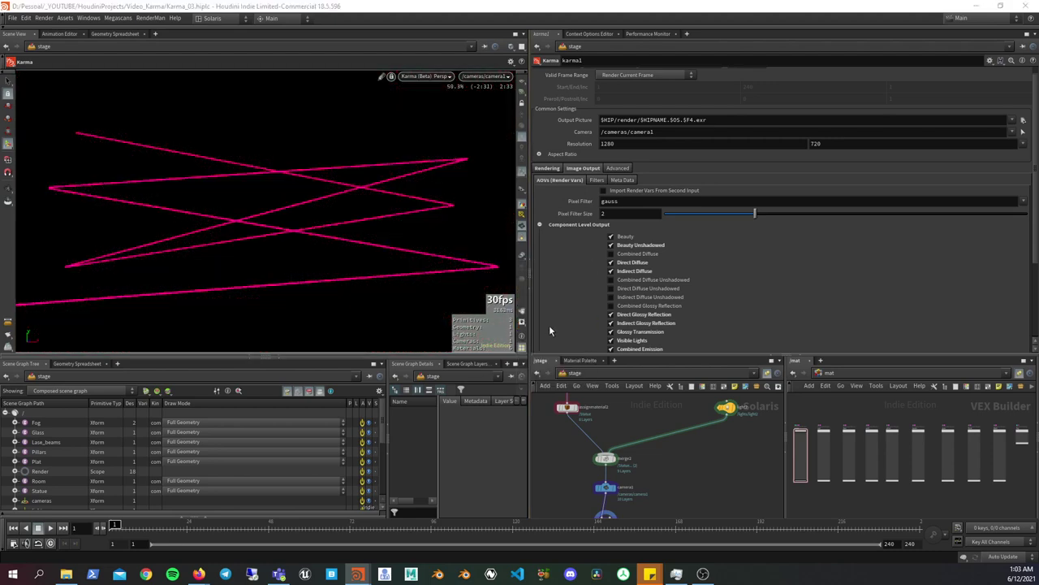
click(522, 257)
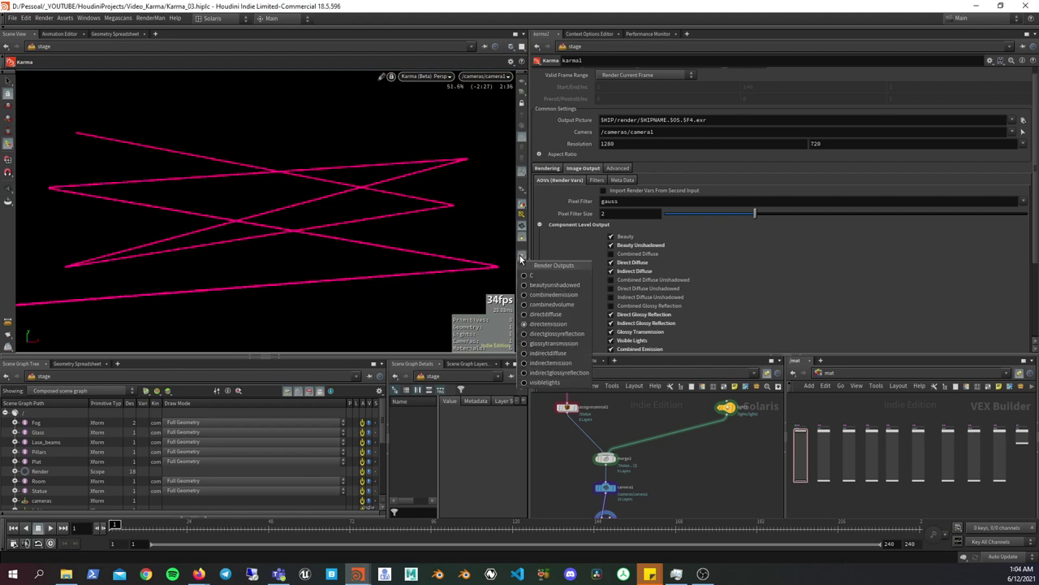
click(547, 279)
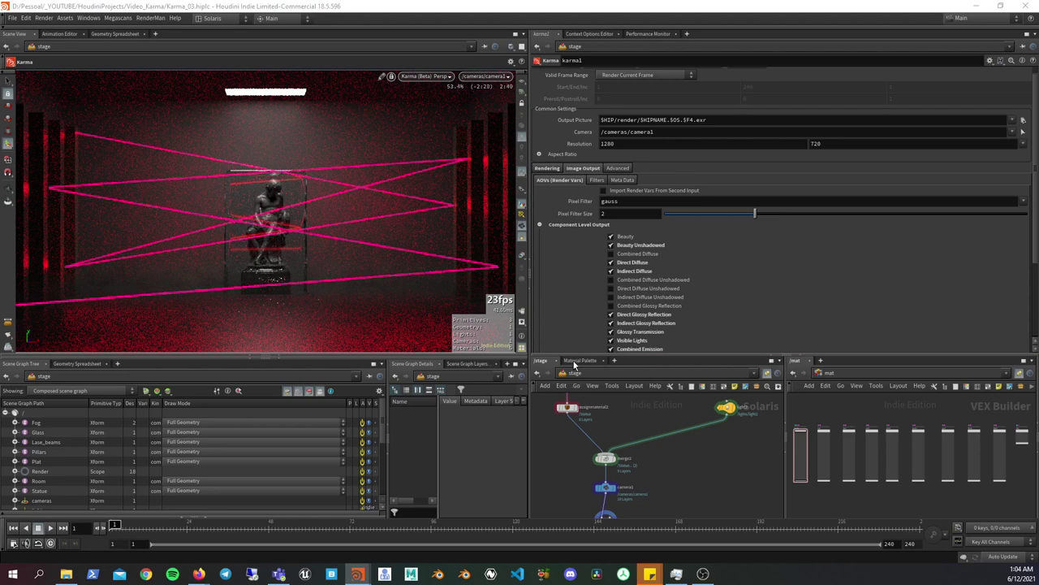
- Glance at the Filters settings, then collapse the Component Level Output list
click(601, 181)
click(561, 181)
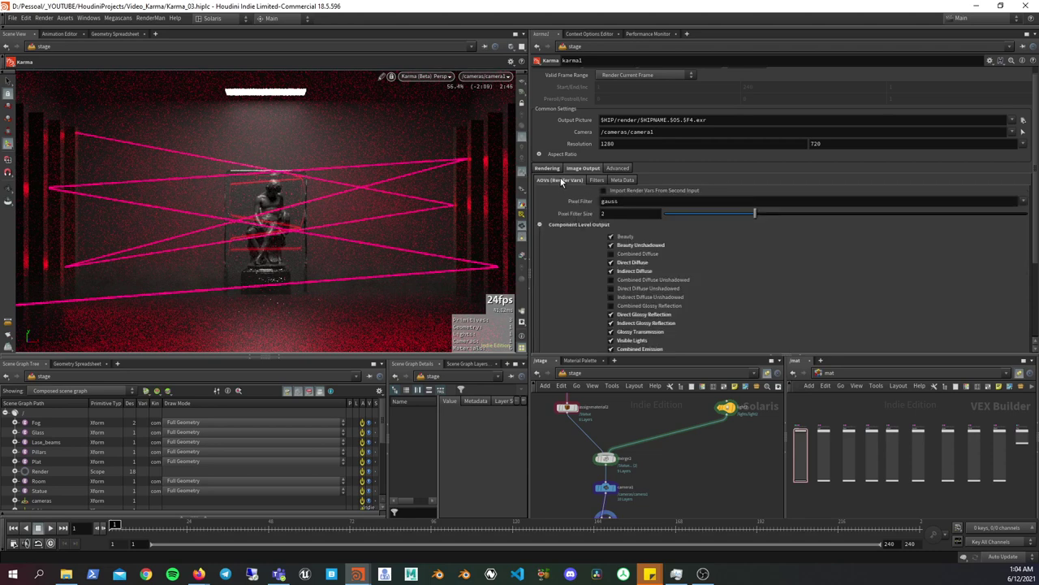
click(560, 225)
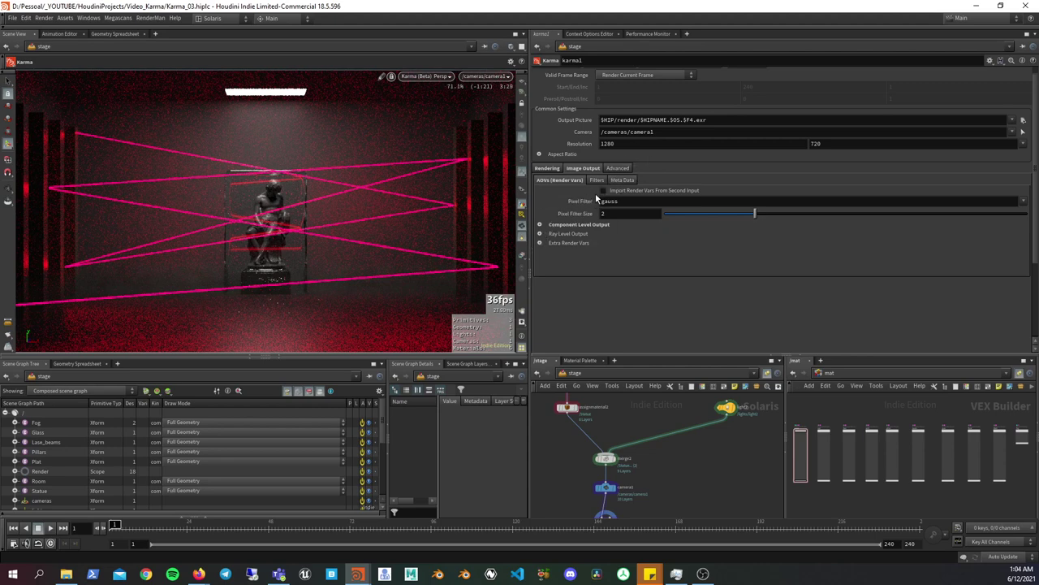
- Scroll through the Component Level Output AOVs, then collapse them and expand Ray Level Output
click(539, 225)
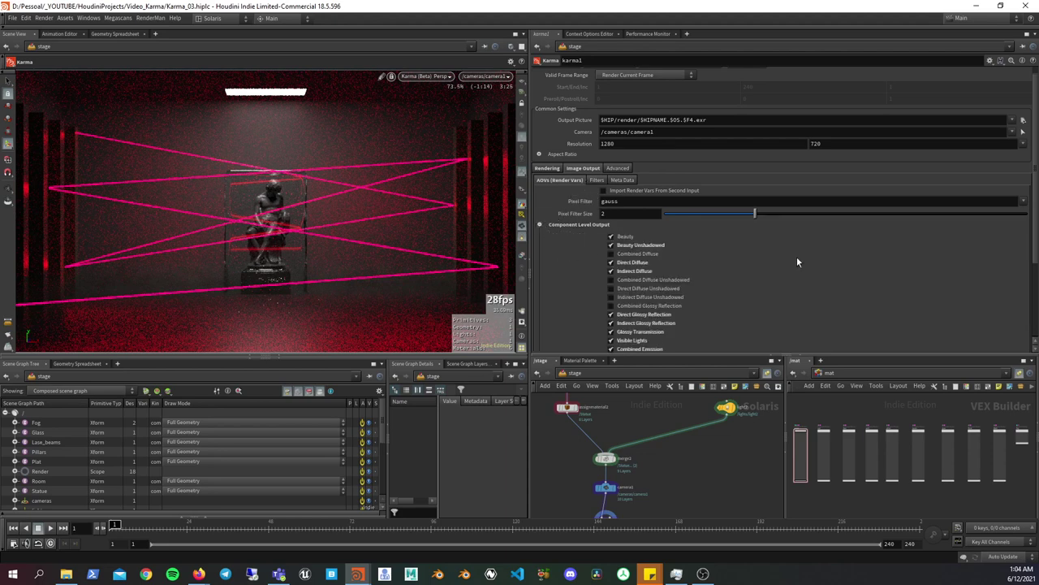
scroll(984, 298, down, 1)
scroll(984, 298, down, 2)
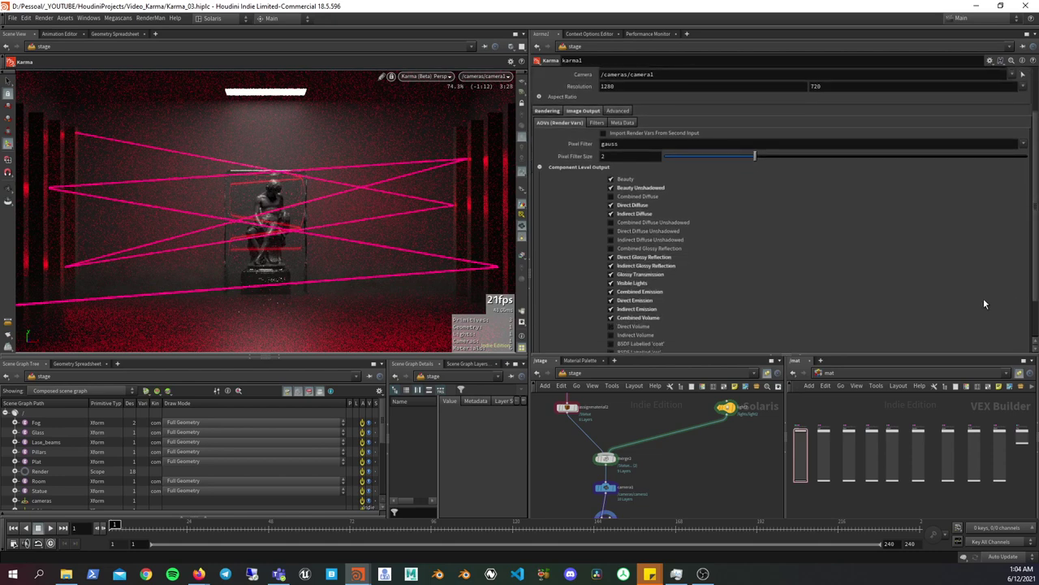
click(540, 168)
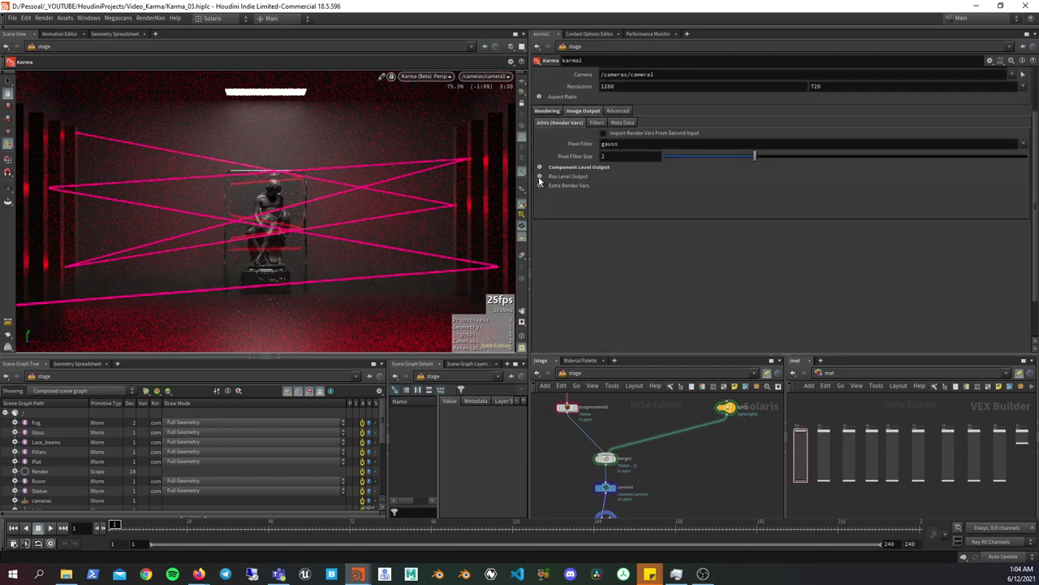
click(540, 176)
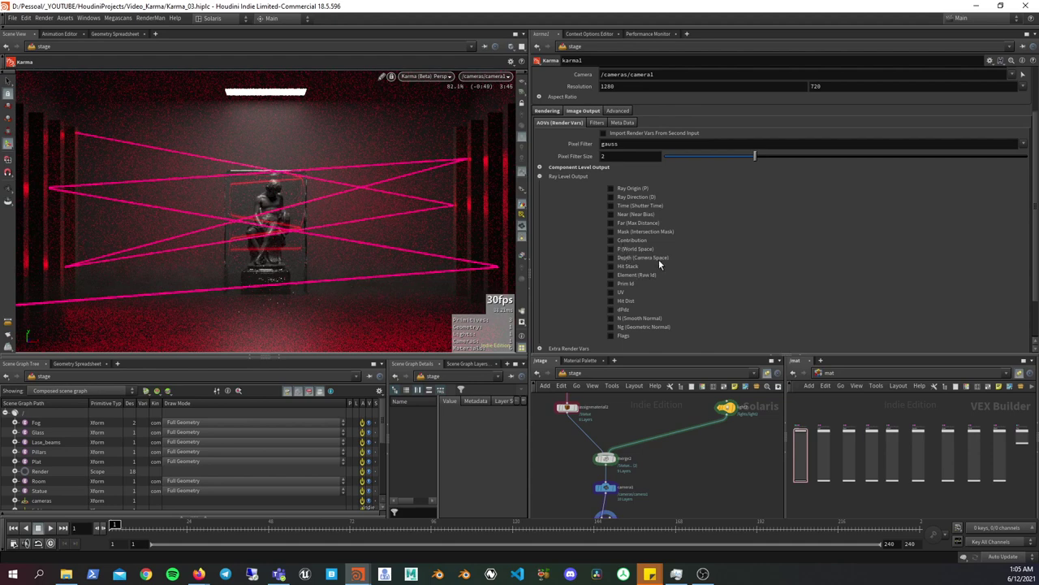
- Enable the Depth (Camera Space) AOV and display the depth pass in the viewport
click(611, 257)
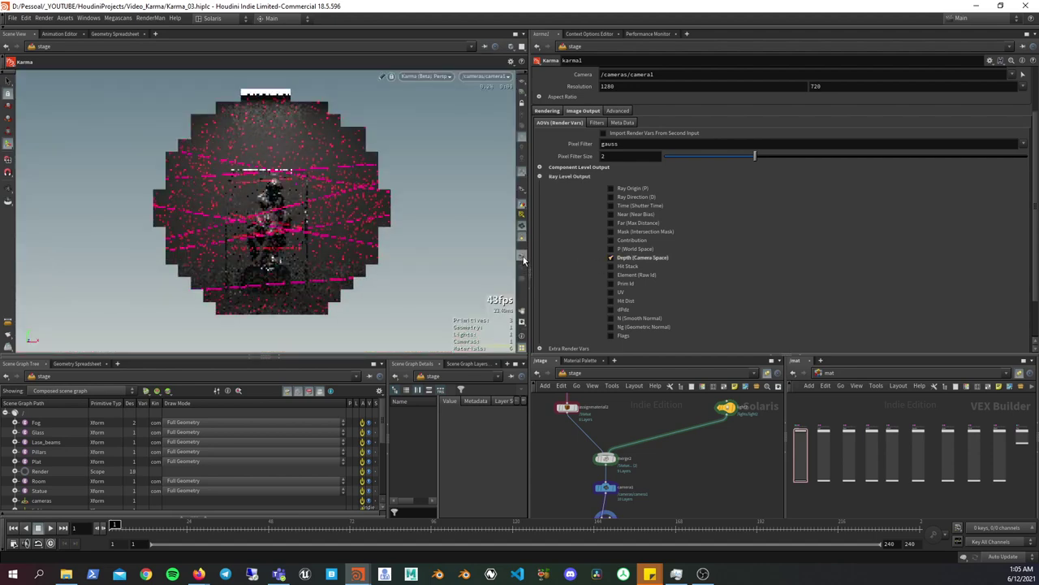
click(523, 275)
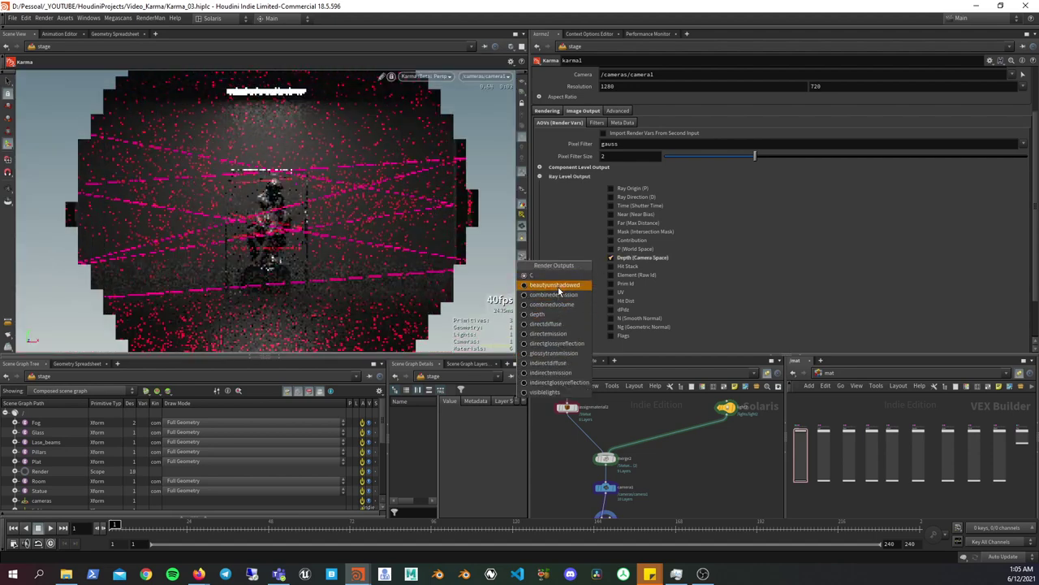
click(547, 316)
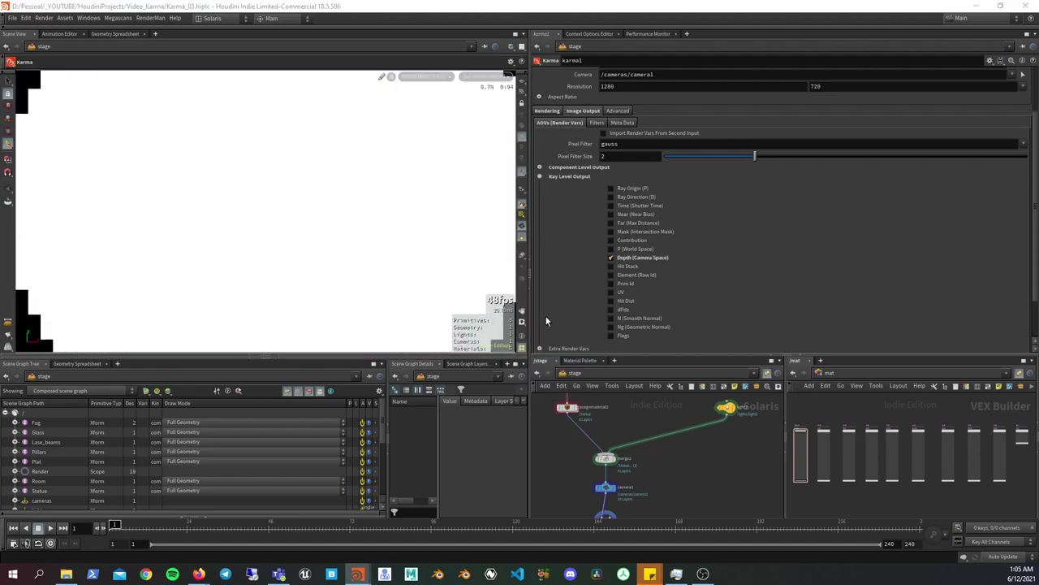
- Give the viewport more height and switch its output back to the colour beauty render
click(286, 353)
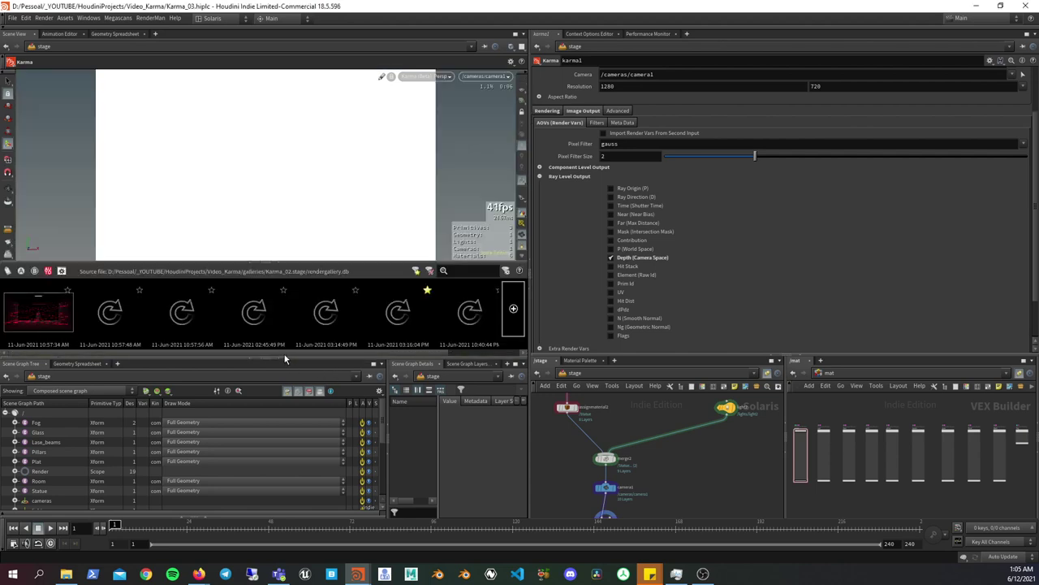
click(277, 266)
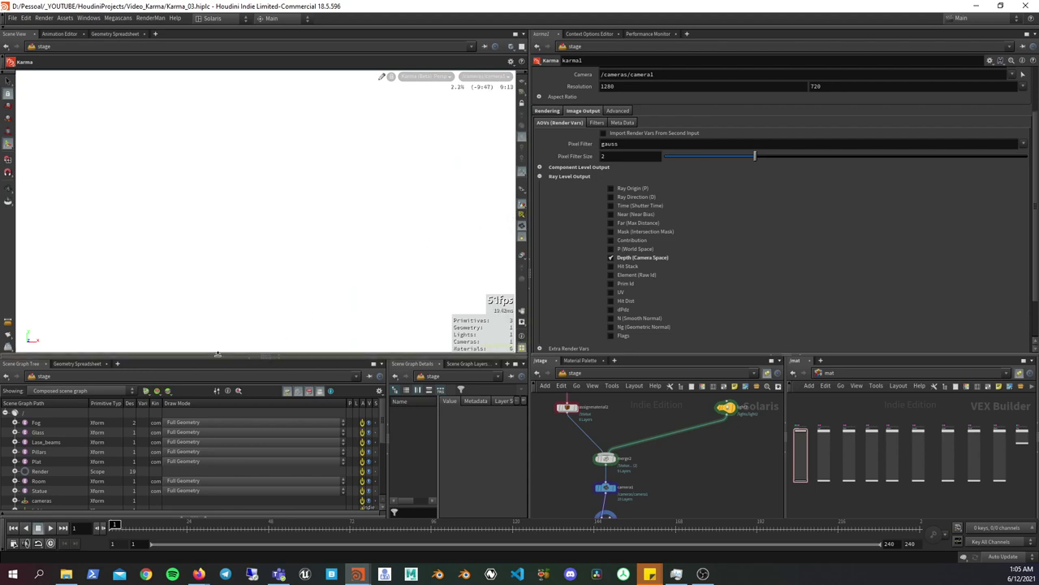
drag(236, 358, 295, 380)
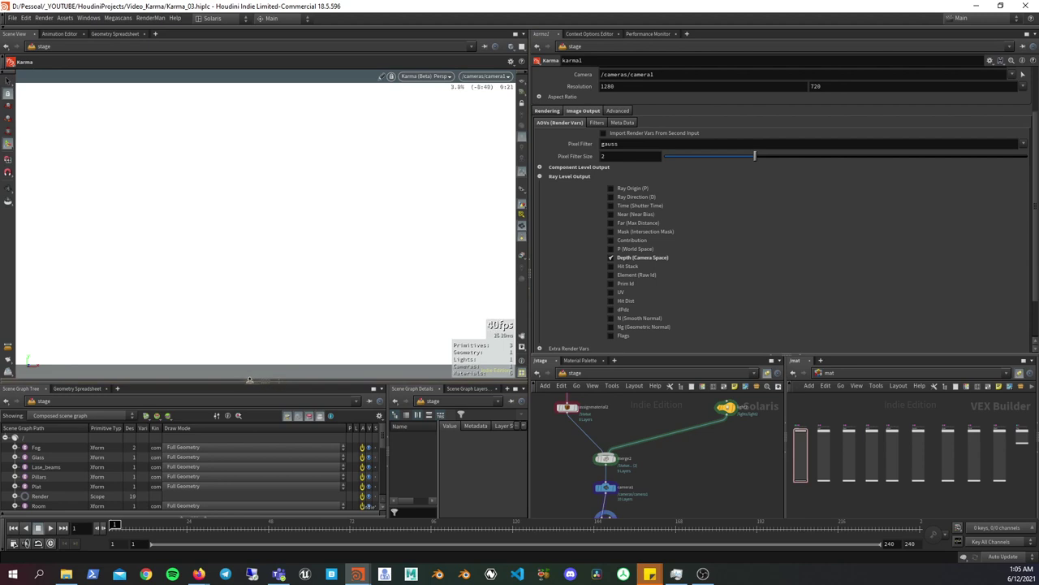
click(522, 258)
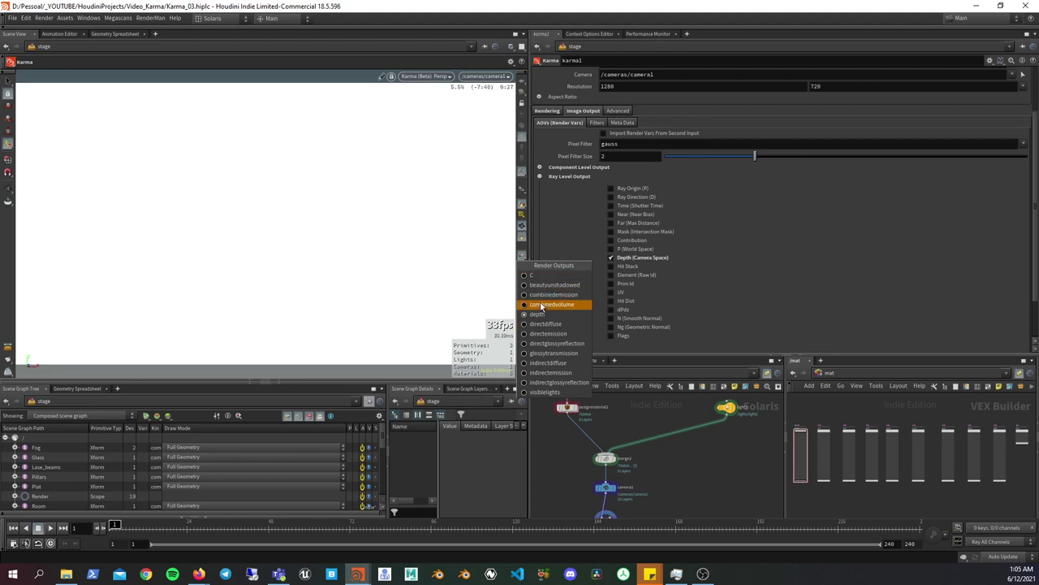
click(542, 275)
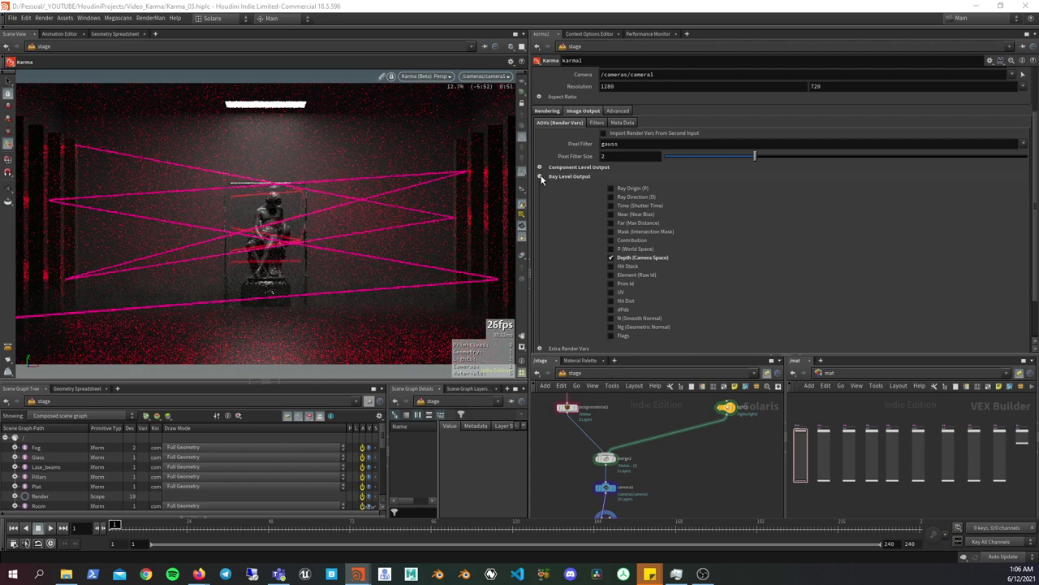
- Expand Extra Render Vars, add a render var to inspect its Name choices, then remove it, leaving 0 vars
click(540, 176)
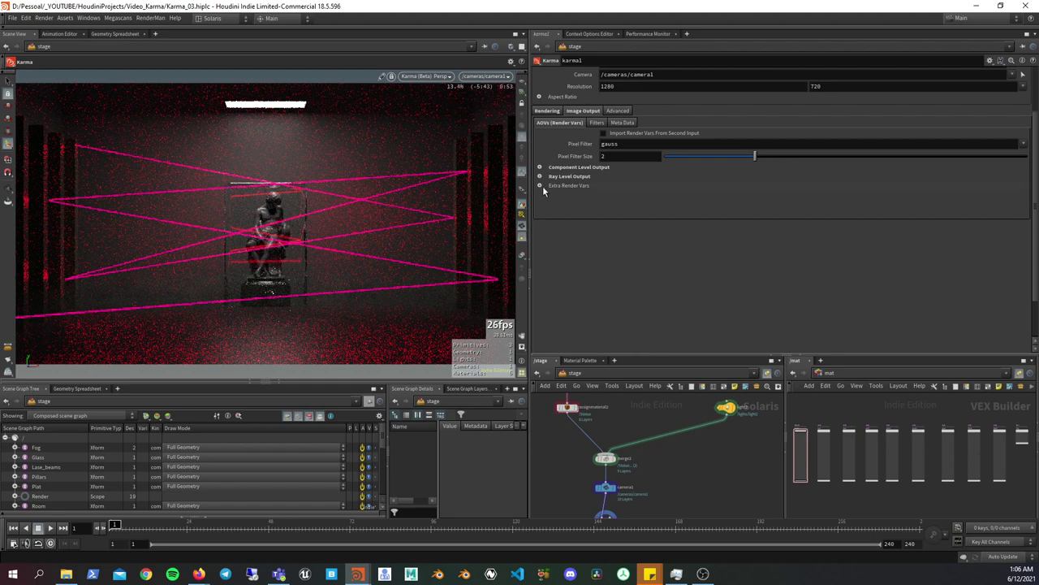
click(540, 185)
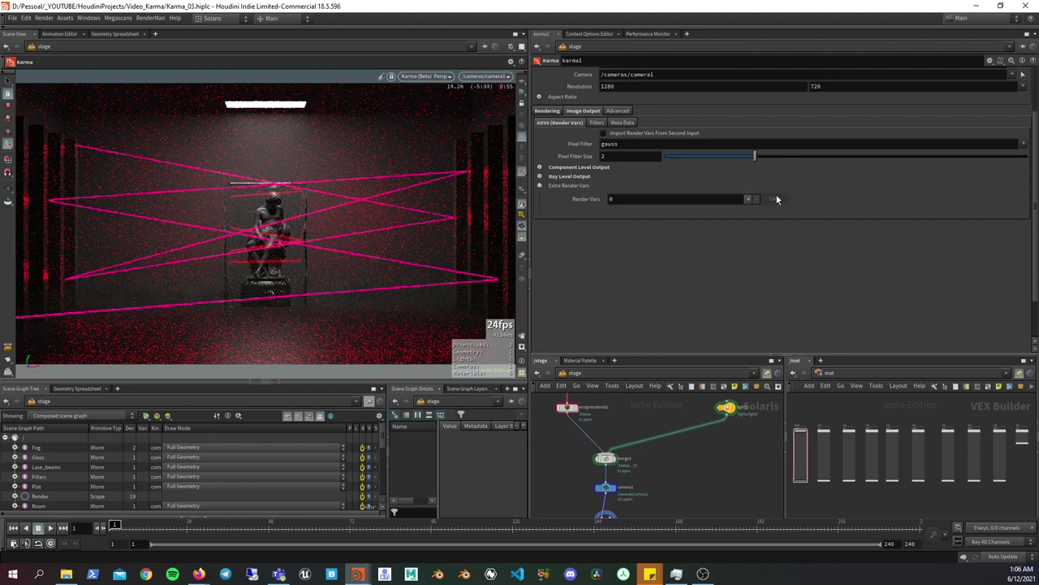
click(748, 198)
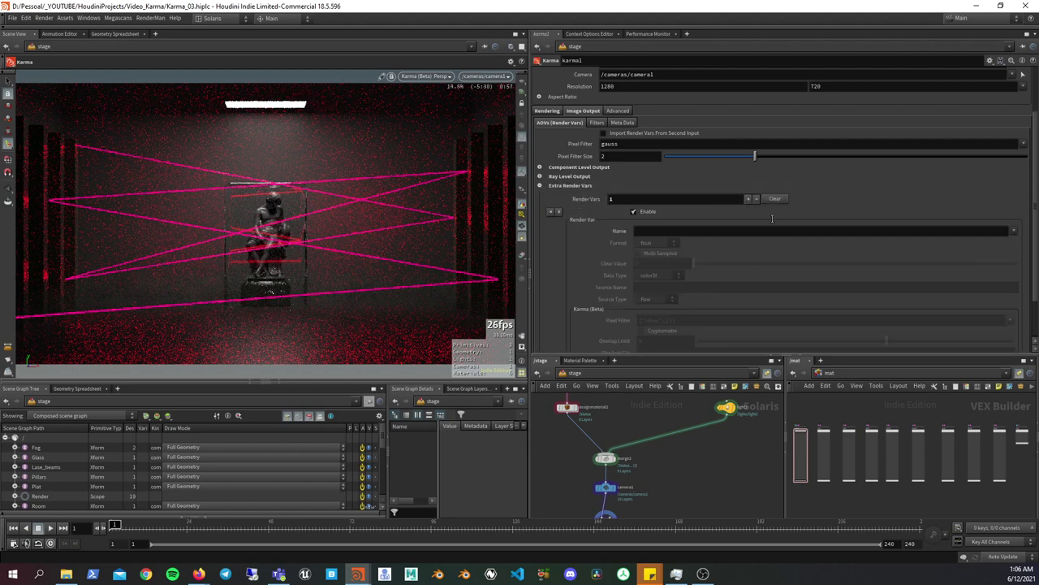
click(1014, 233)
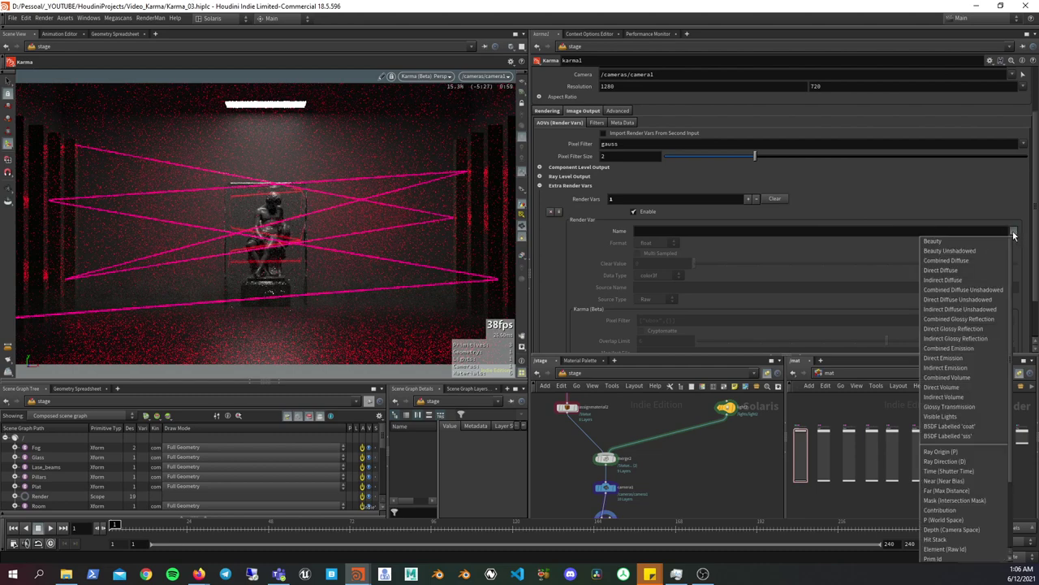
click(765, 266)
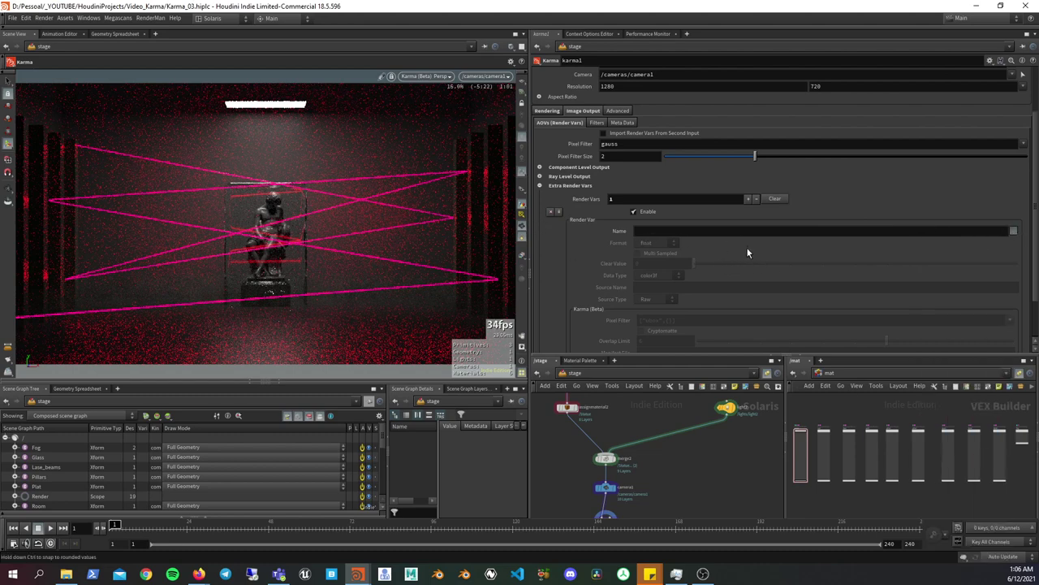
click(551, 211)
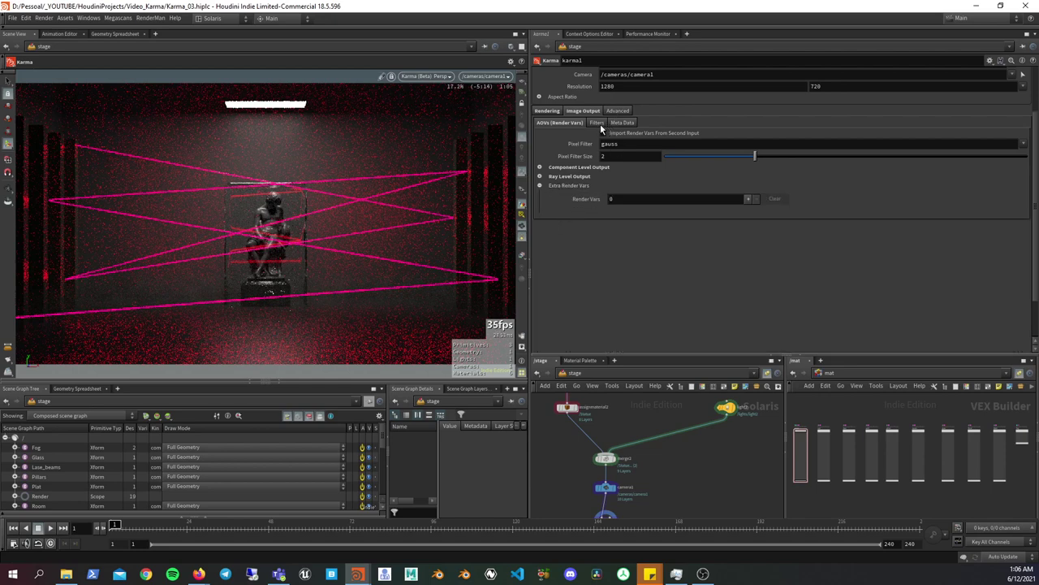
- In Filters, set the Denoiser to nVidia Optix Denoiser and enable Use GI Output
click(597, 123)
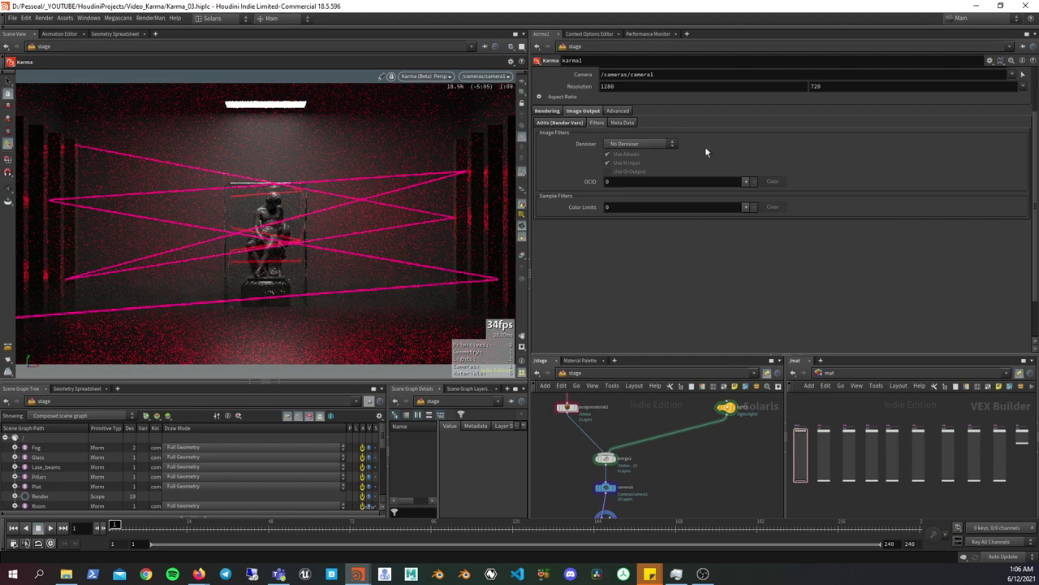
click(667, 142)
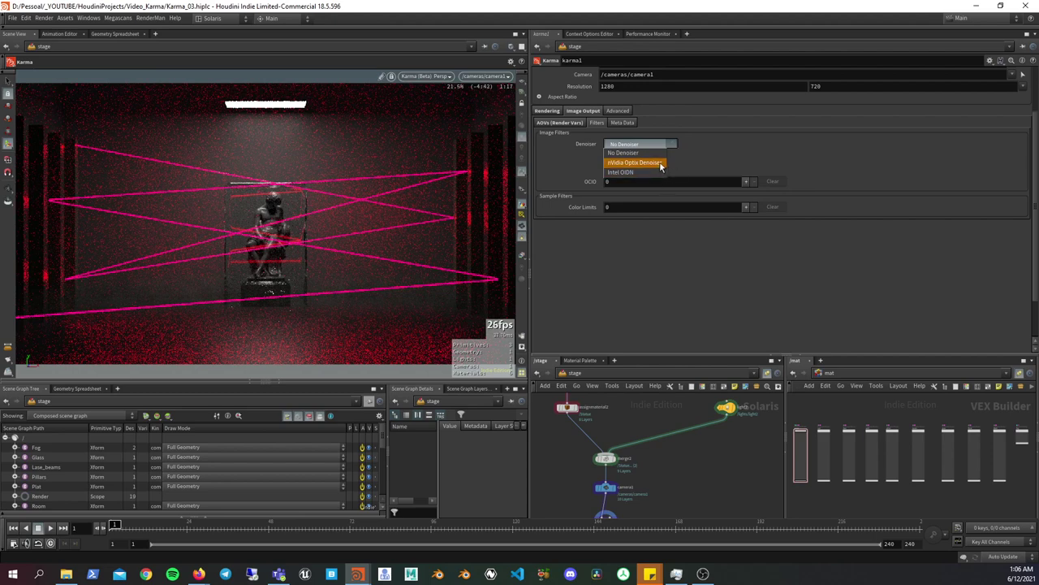
click(660, 164)
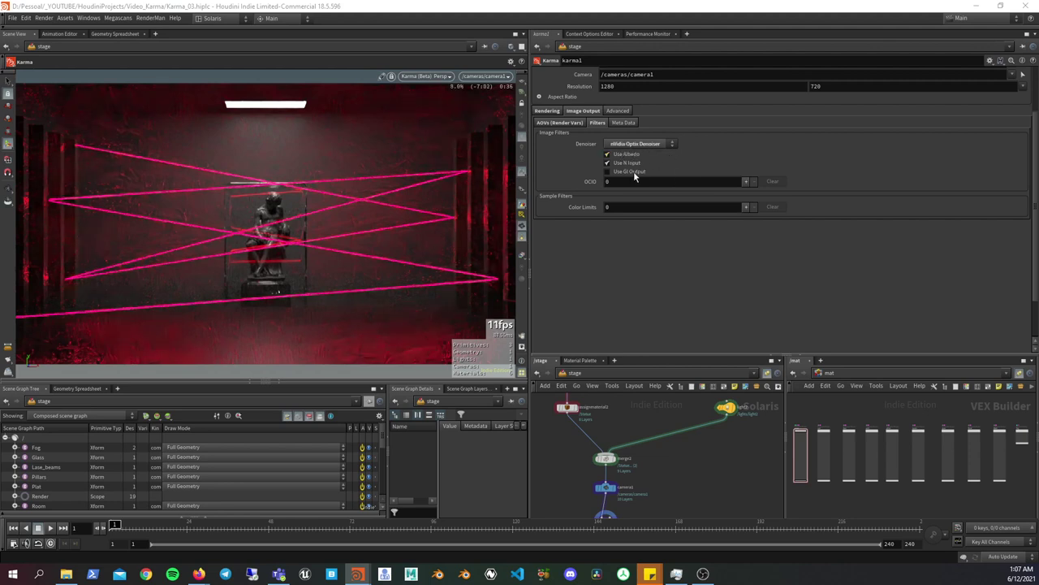
mouse_move(630, 172)
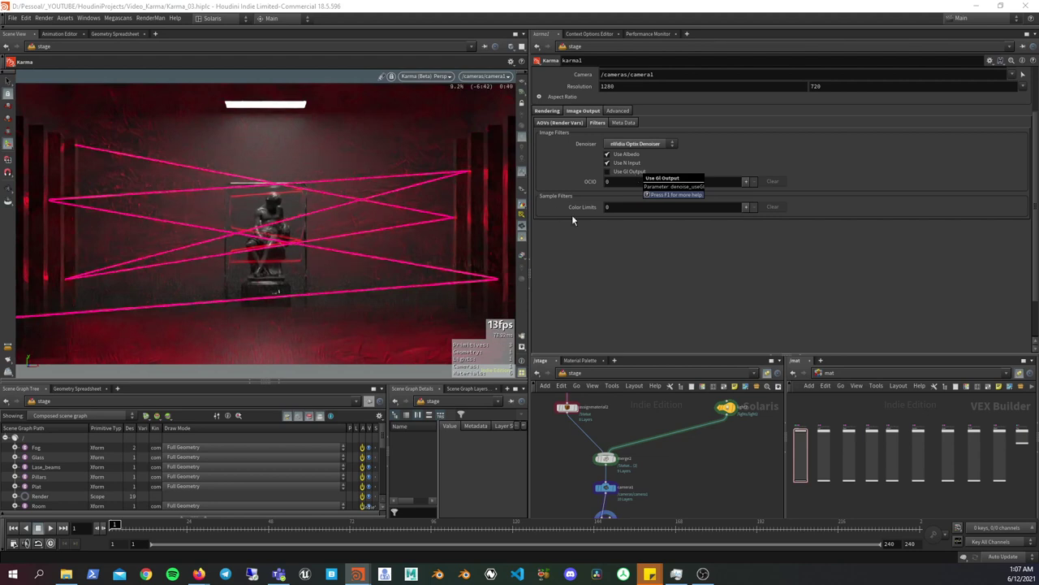
click(606, 171)
click(607, 173)
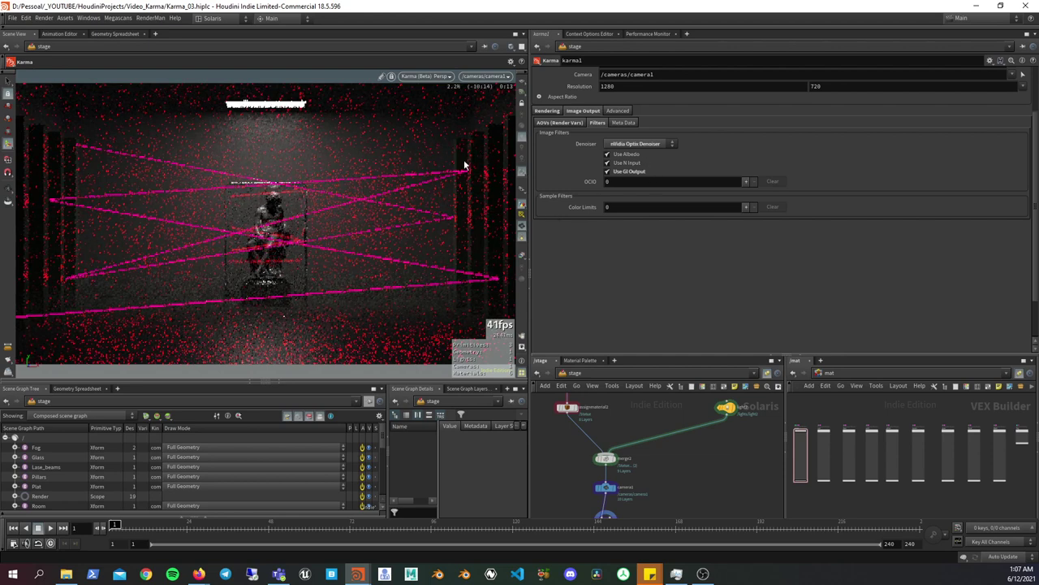
- Turn off Use GI Output, then restart the render by switching the viewport to Houdini GL and back to Karma
click(609, 172)
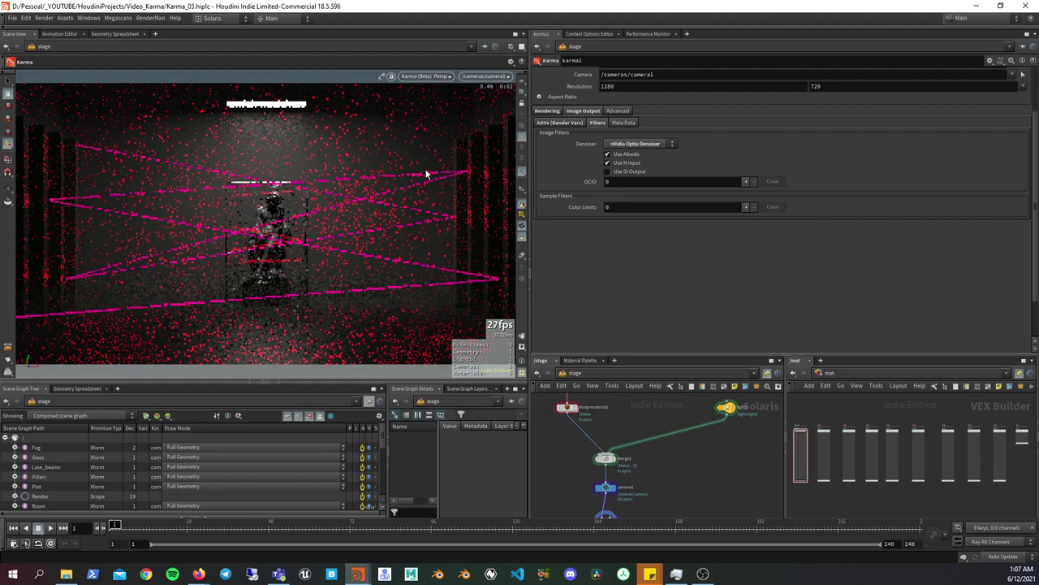
click(422, 78)
click(422, 105)
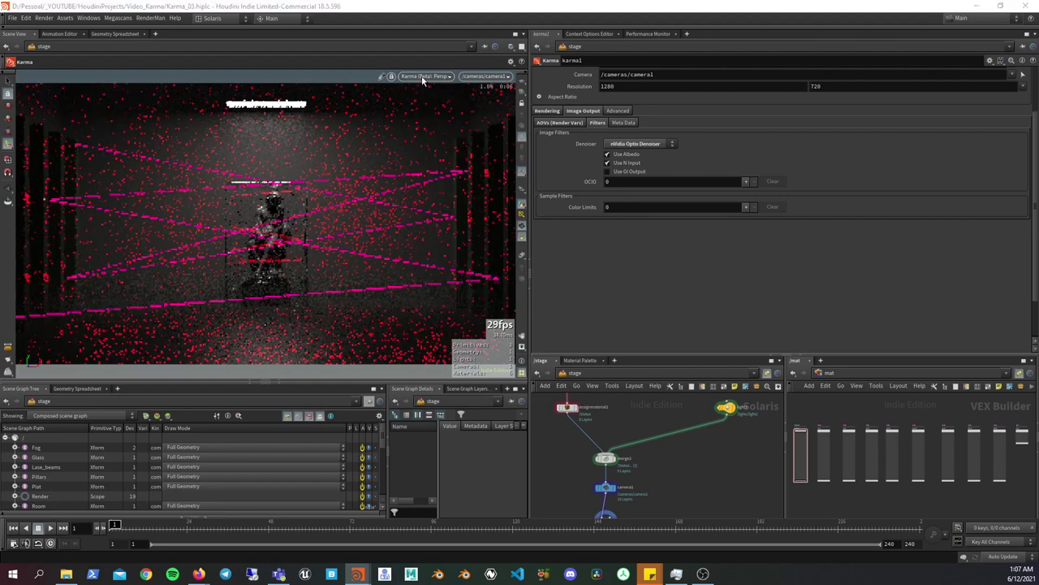
click(443, 77)
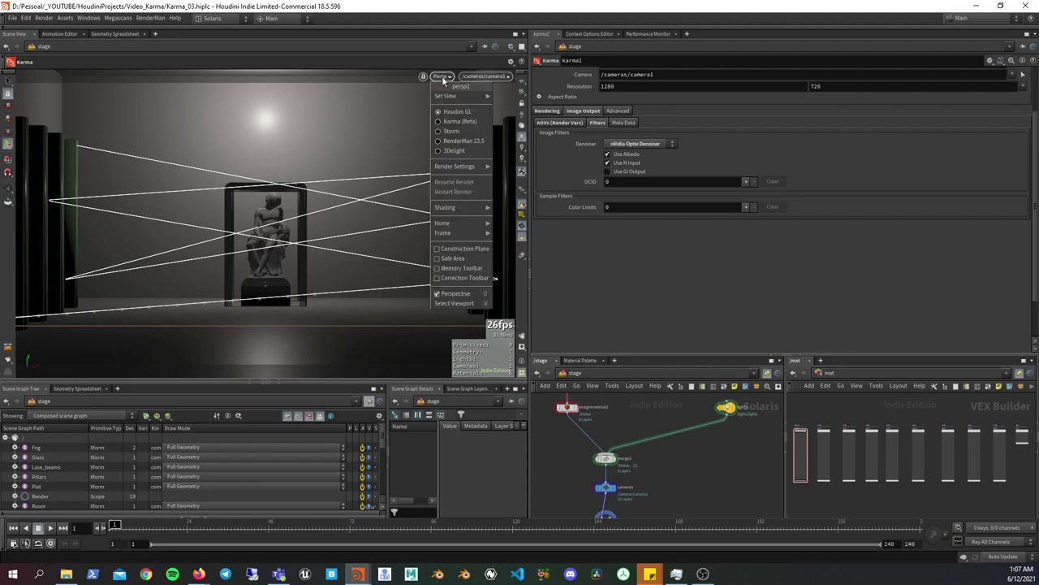
click(447, 123)
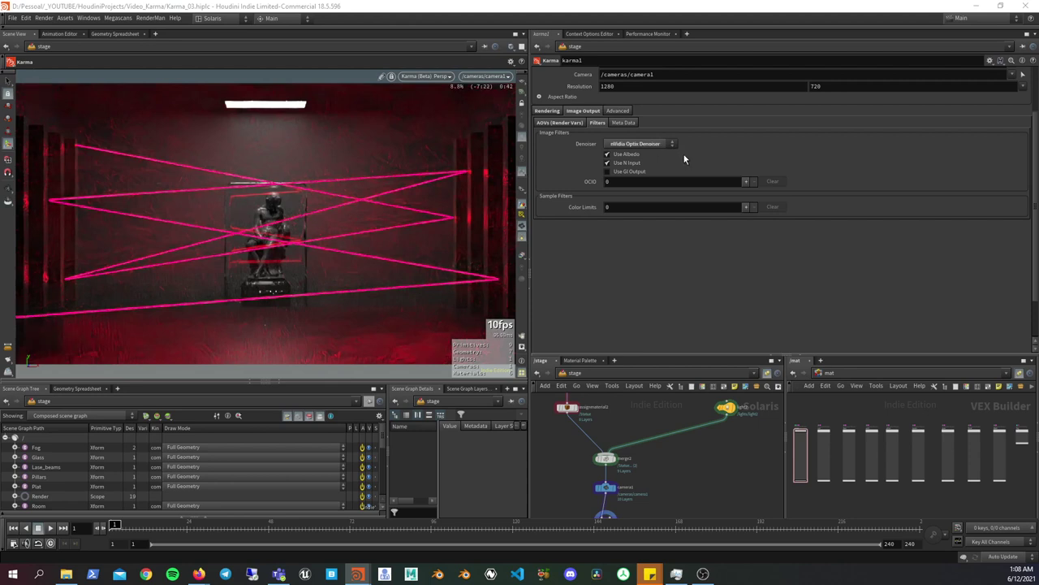
click(658, 145)
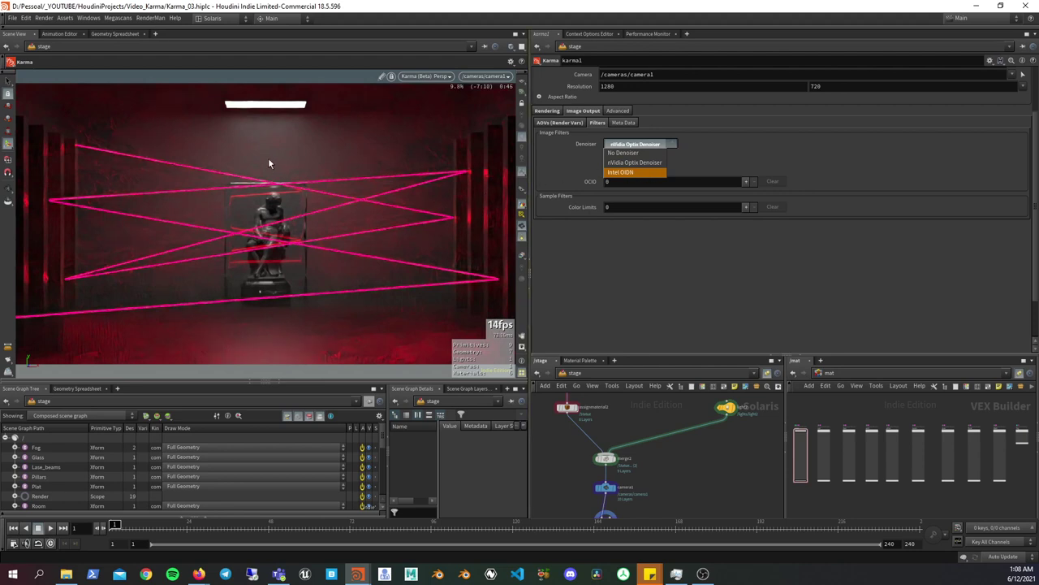
click(640, 172)
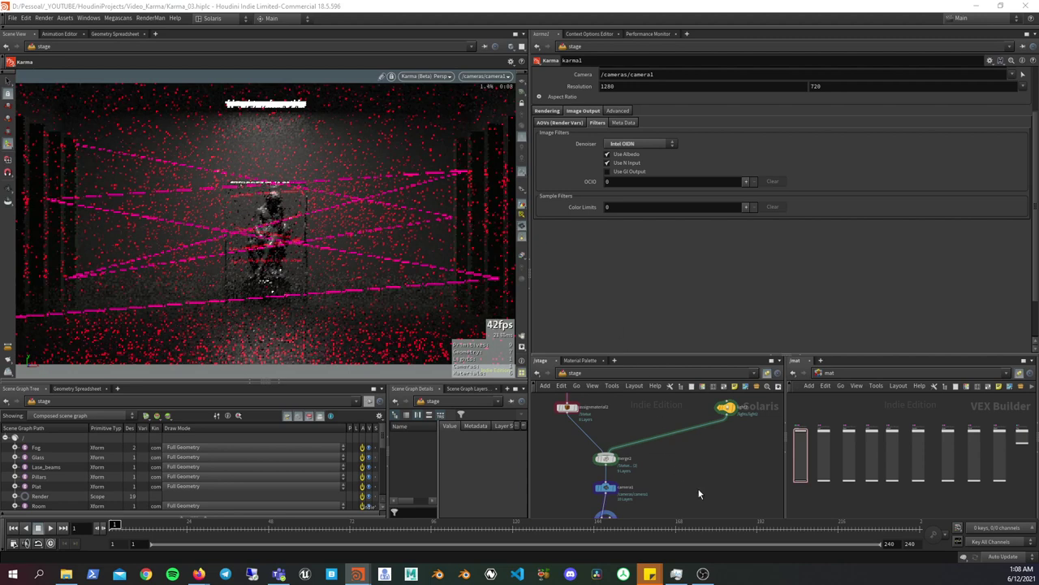
middle_drag(699, 493, 698, 434)
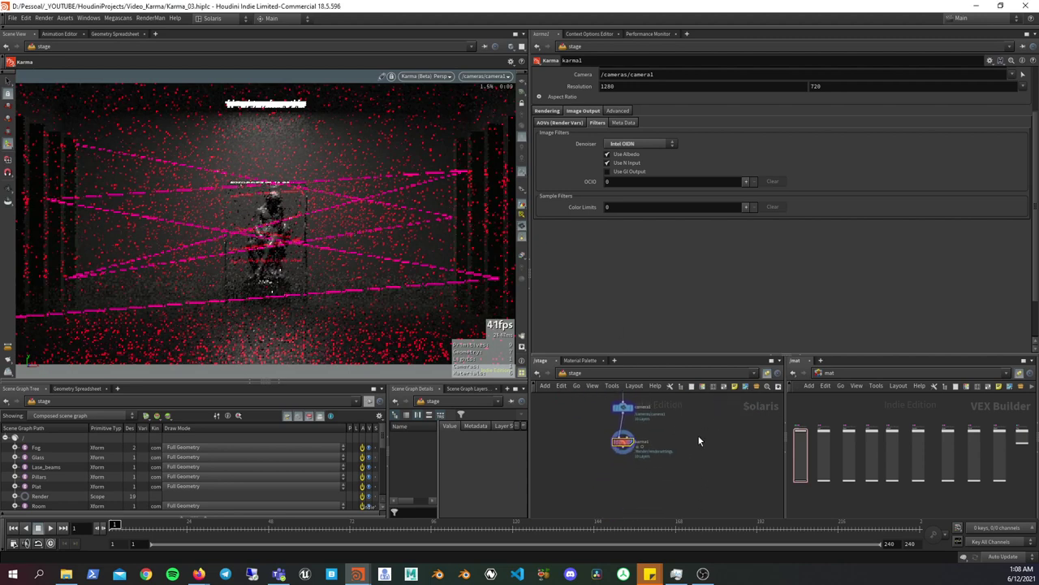
- On karma1's Rendering > Sampling tab, change Convergence Mode from Distributed to Path Traced
click(546, 111)
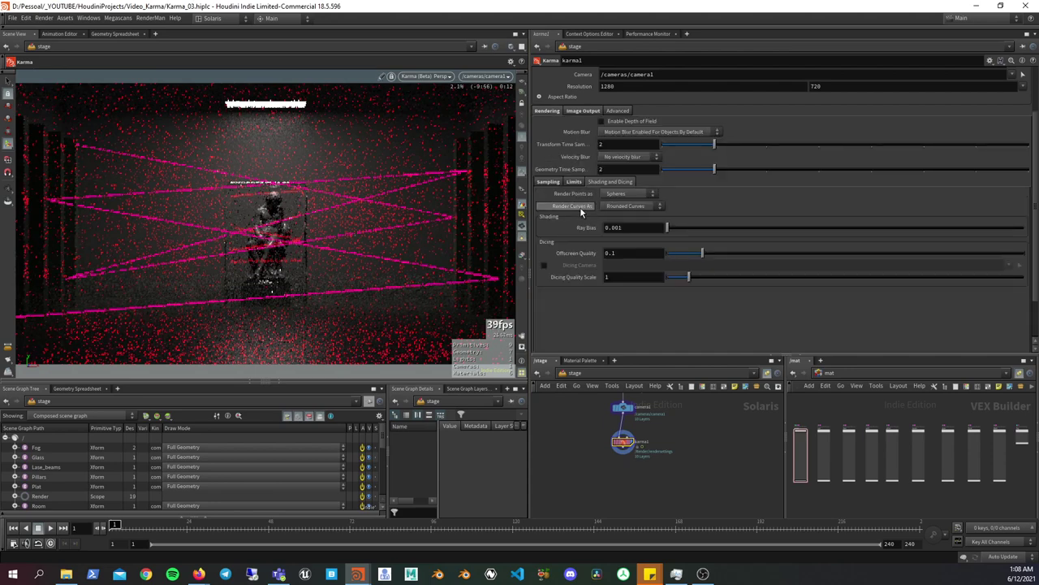
click(559, 182)
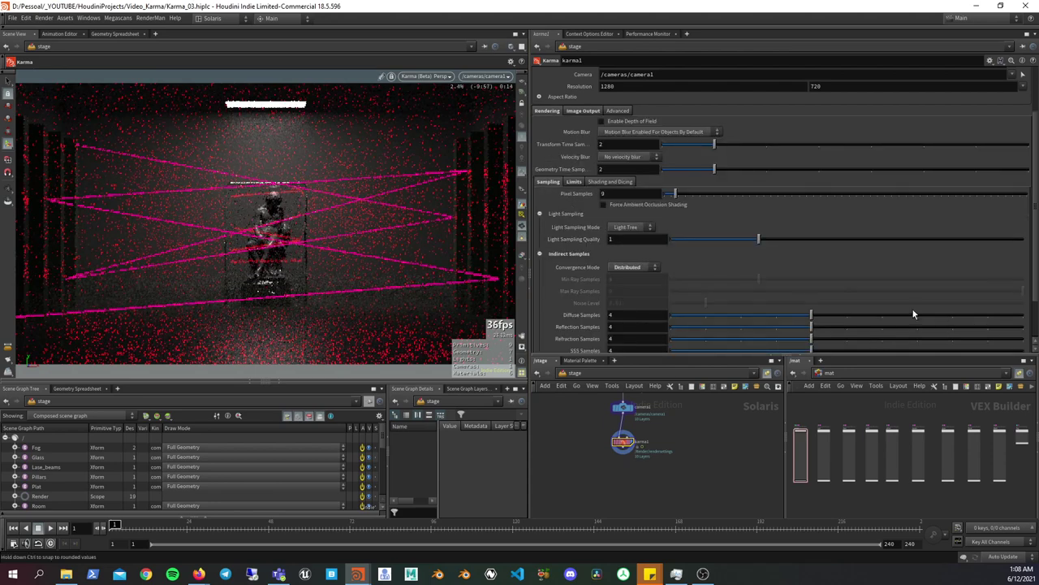
click(636, 275)
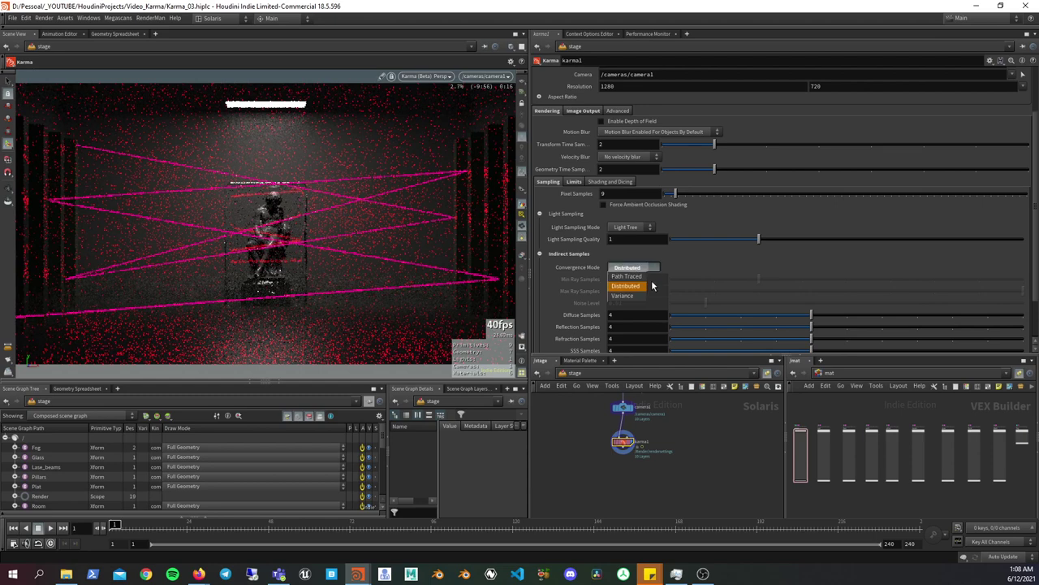
click(637, 278)
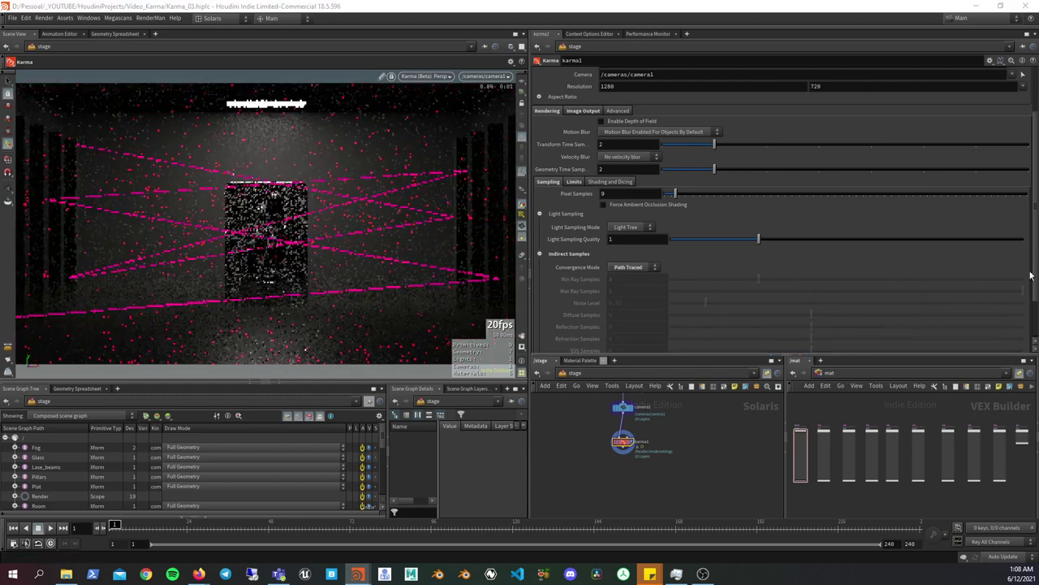
scroll(931, 282, down, 3)
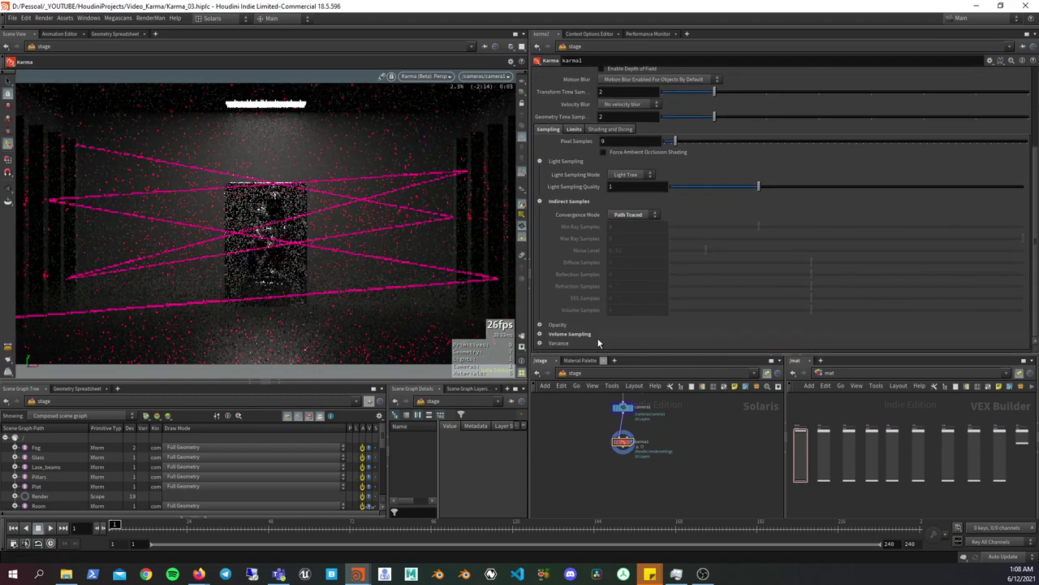
click(540, 325)
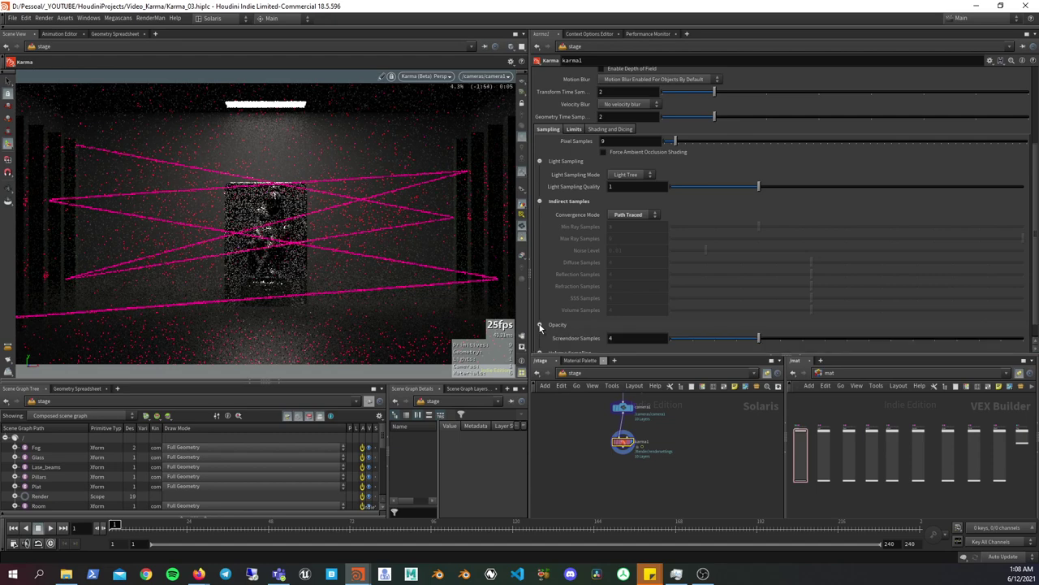
click(540, 325)
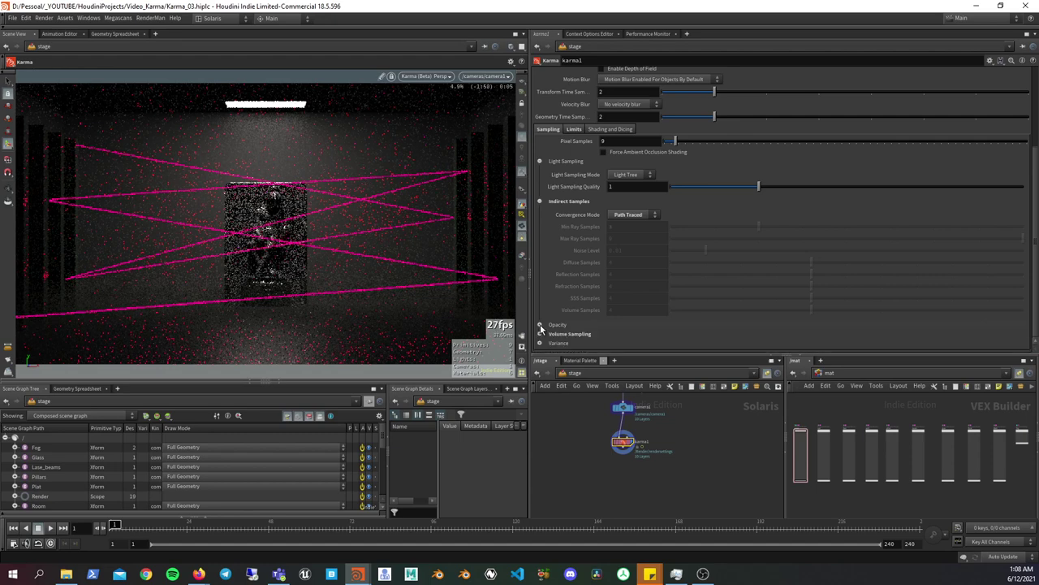
- Lower Pixel Samples from 9 to 7, then check the Limits and Shading tabs
click(622, 140)
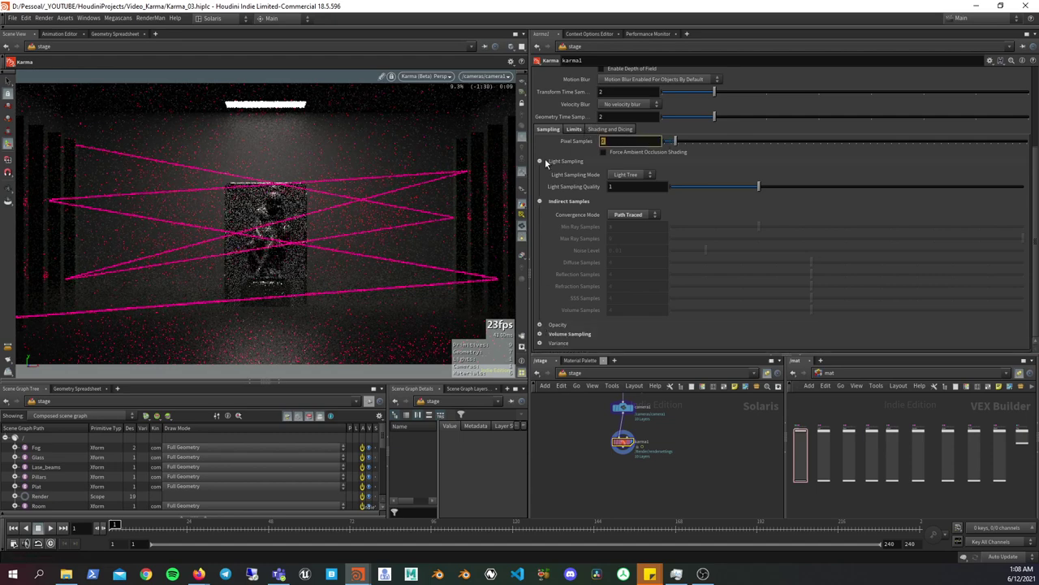
text(7)
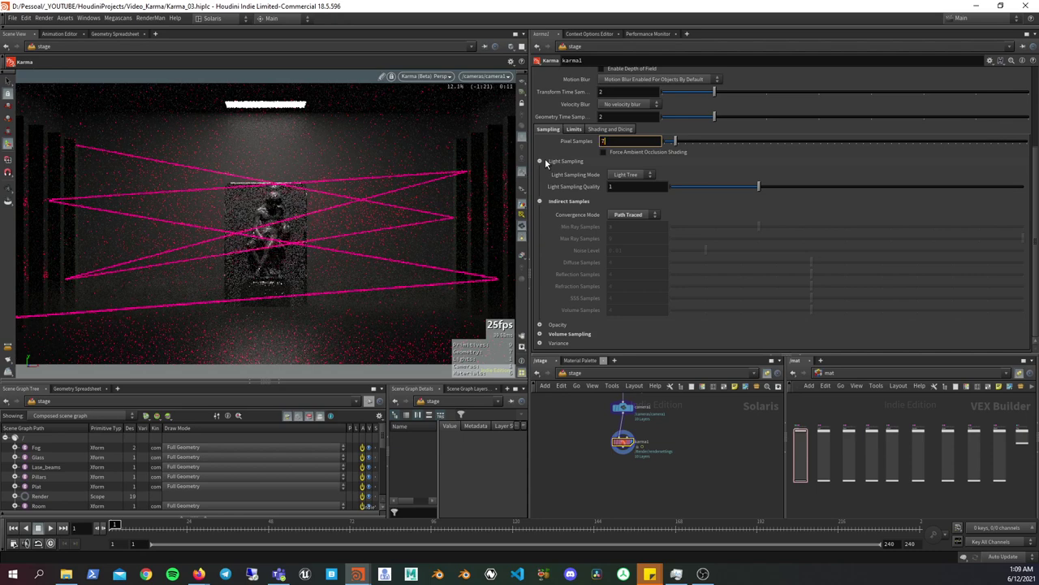
click(631, 186)
key(Return)
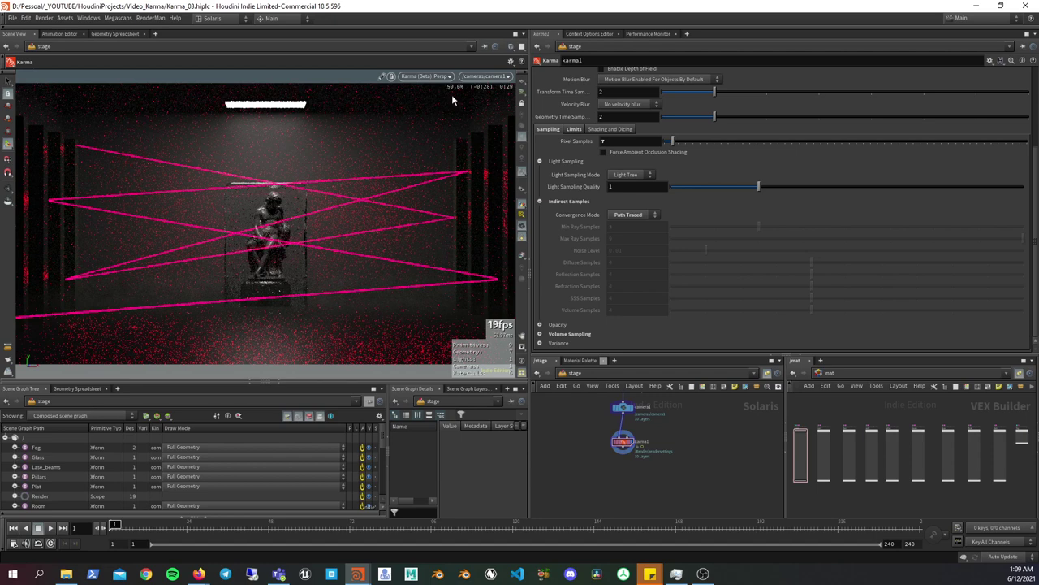
click(574, 129)
click(603, 130)
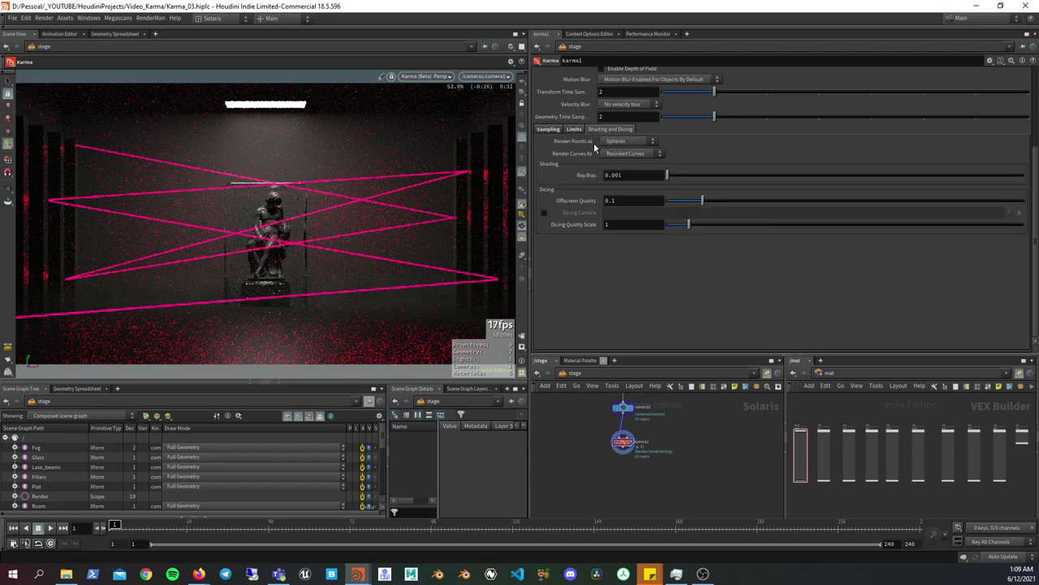
click(549, 128)
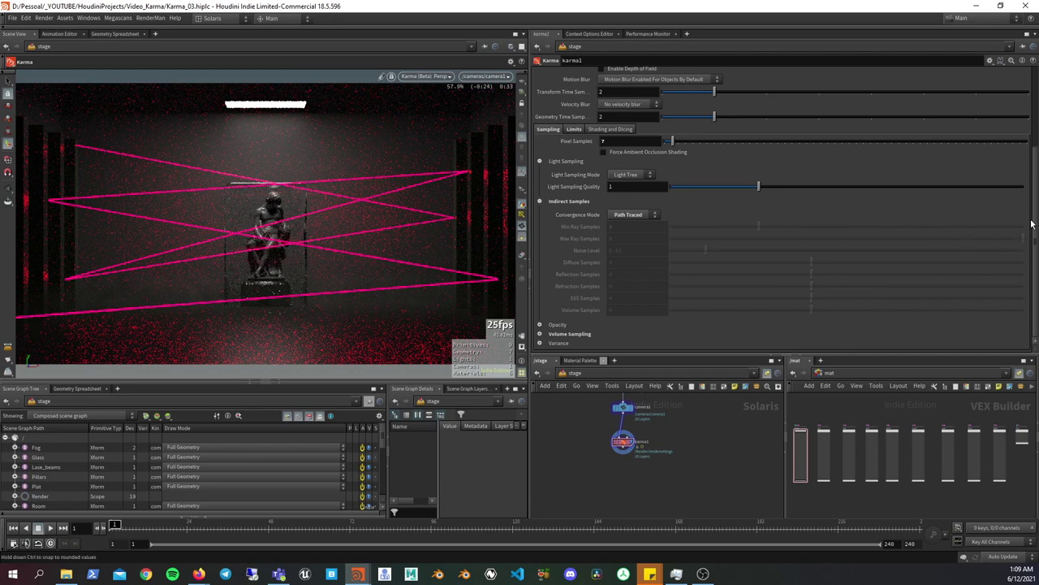
scroll(814, 161, up, 4)
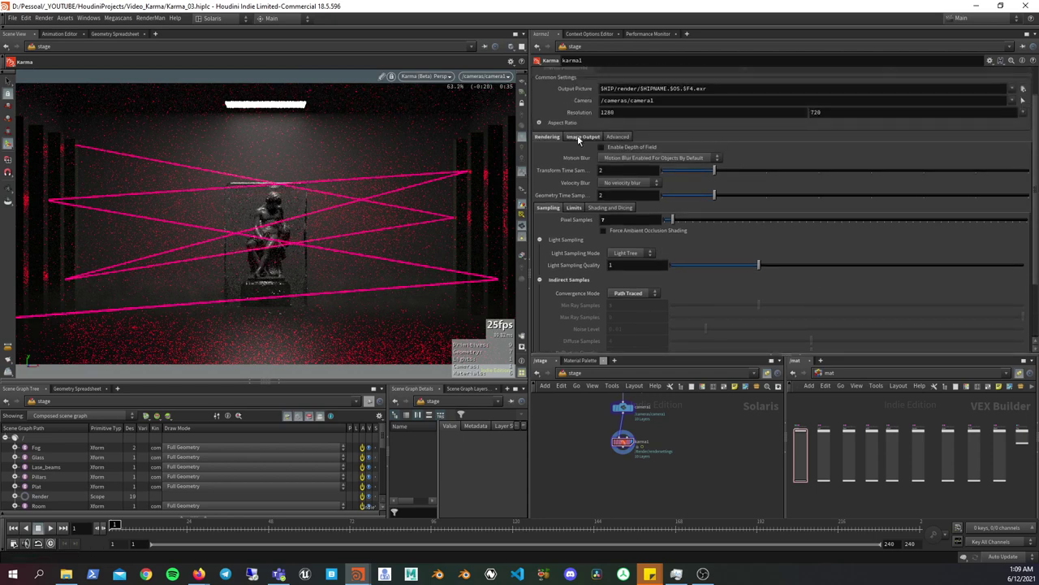
- Show karma1's Filters with the Intel OIDN denoiser and enlarge the network editor pane
click(582, 138)
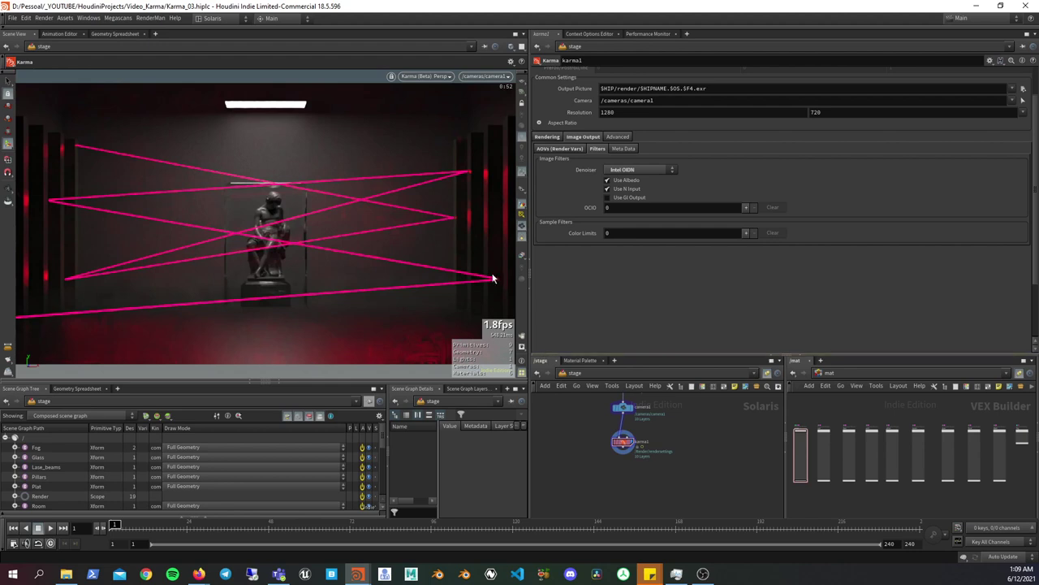
drag(591, 355, 590, 288)
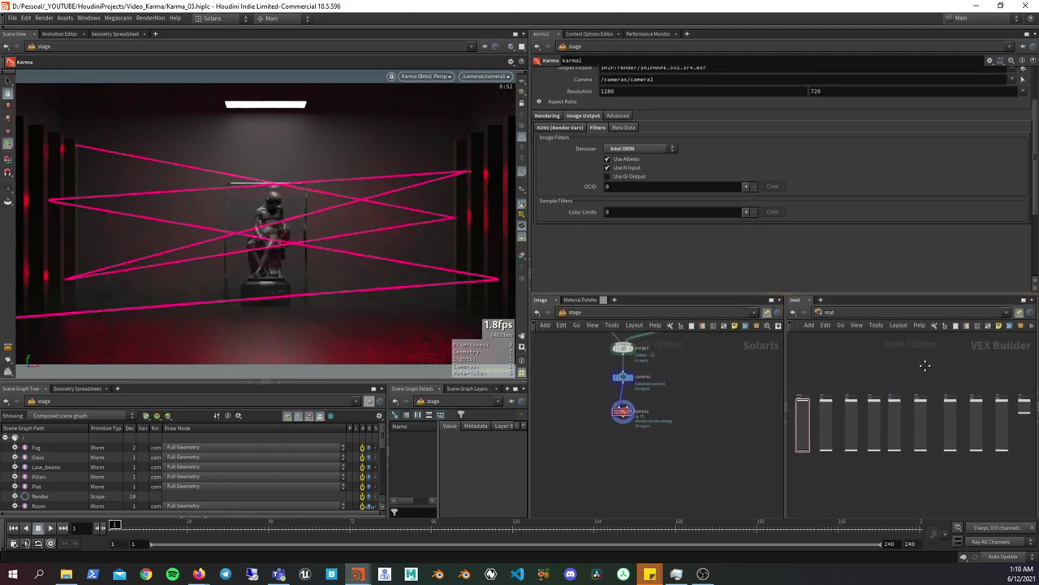
- Select the beams Principled Shader in /mat and scroll its parameters to the red Emission settings
scroll(845, 367, up, 3)
scroll(861, 370, up, 3)
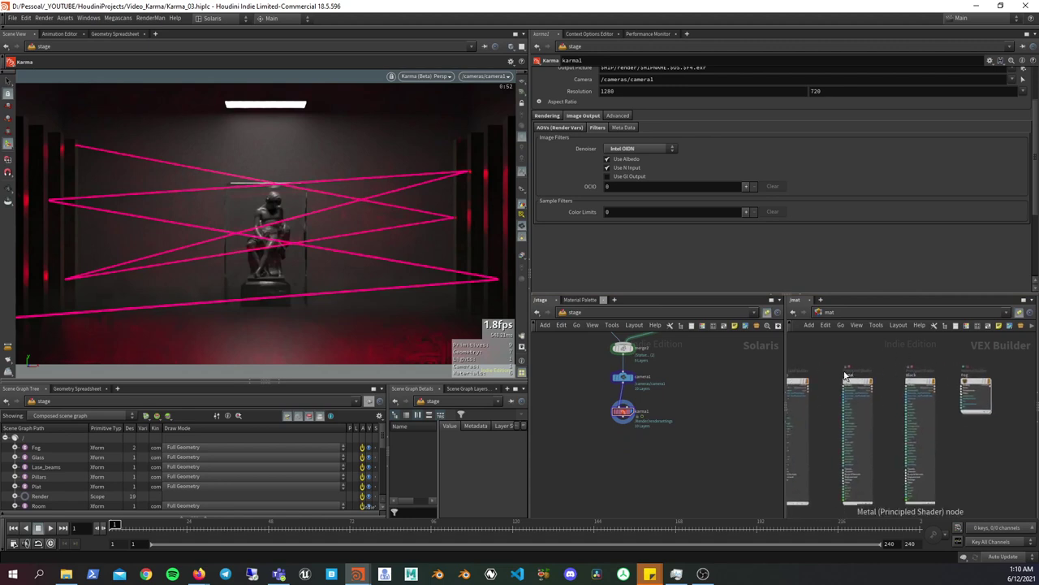
mouse_move(844, 375)
middle_down()
mouse_move(929, 371)
mouse_move(909, 356)
middle_up()
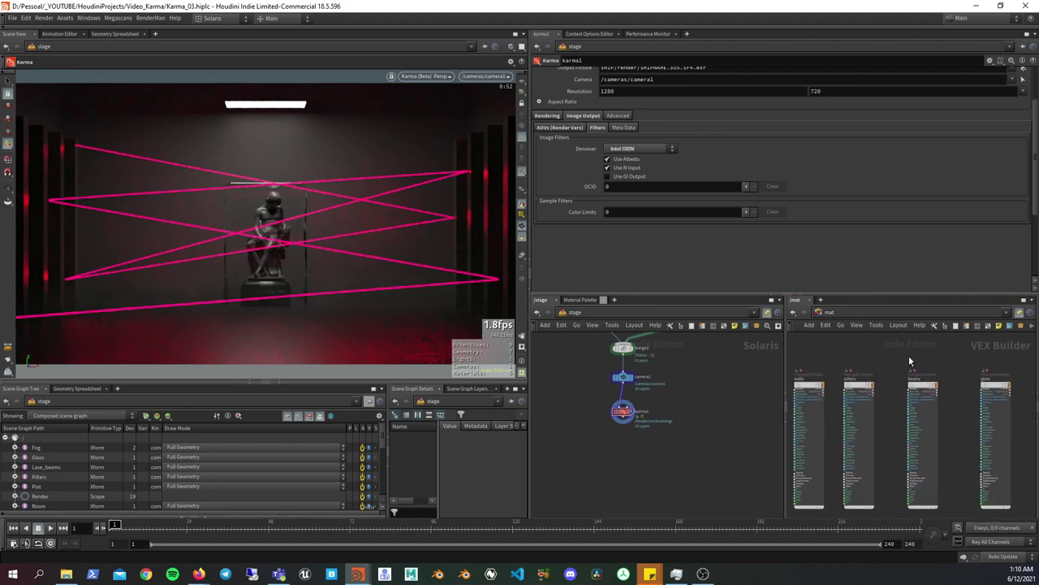
click(923, 390)
scroll(914, 358, up, 1)
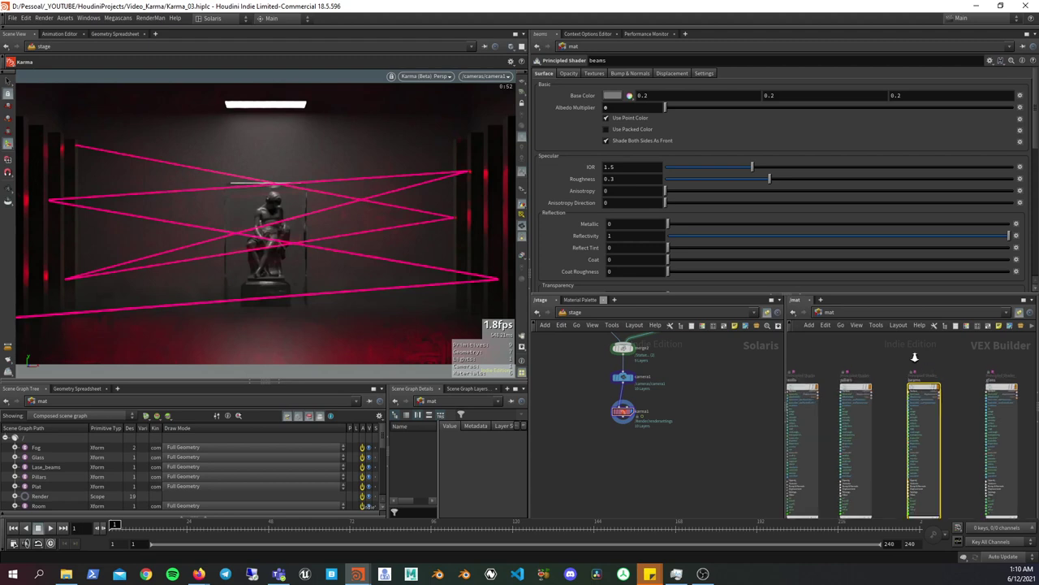
scroll(915, 358, up, 2)
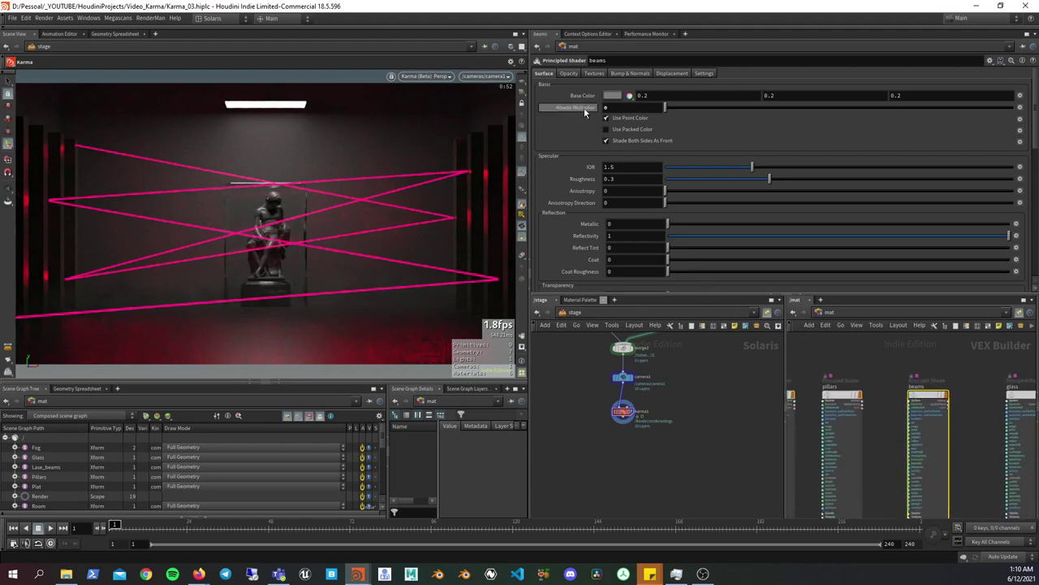
drag(1036, 137, 1036, 160)
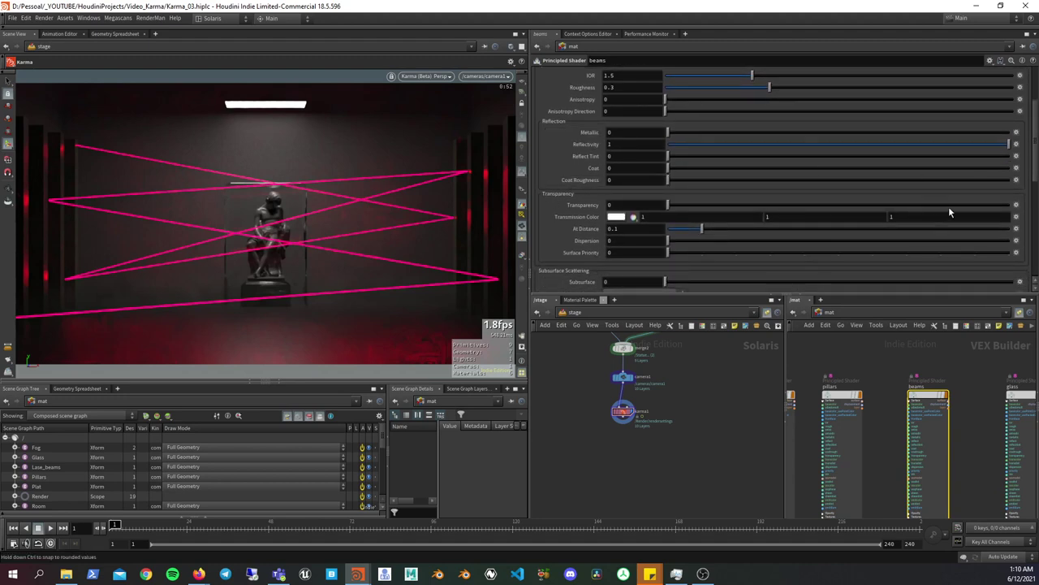
scroll(1024, 273, down, 3)
scroll(1024, 272, down, 3)
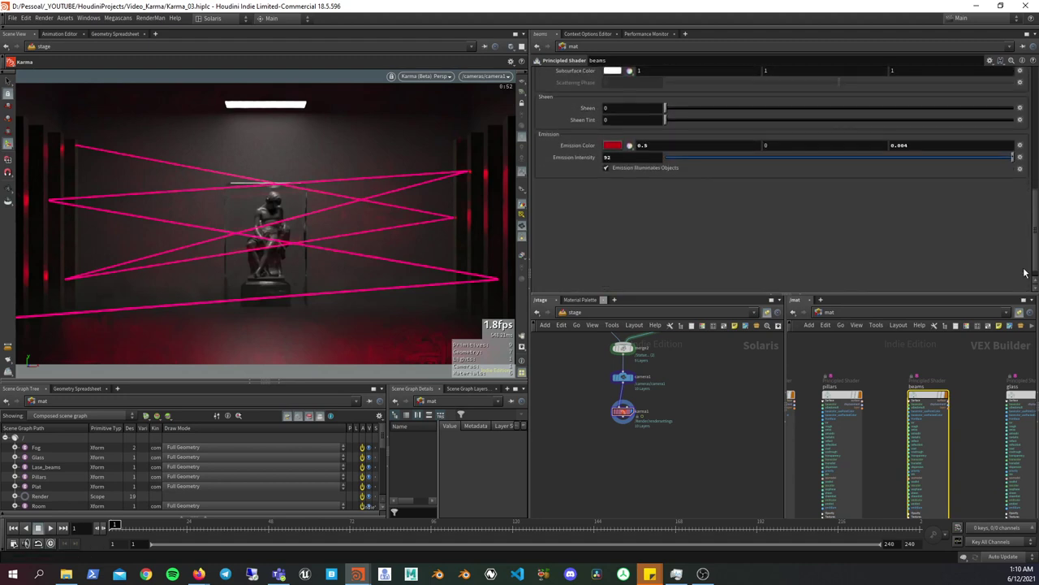
scroll(839, 243, up, 1)
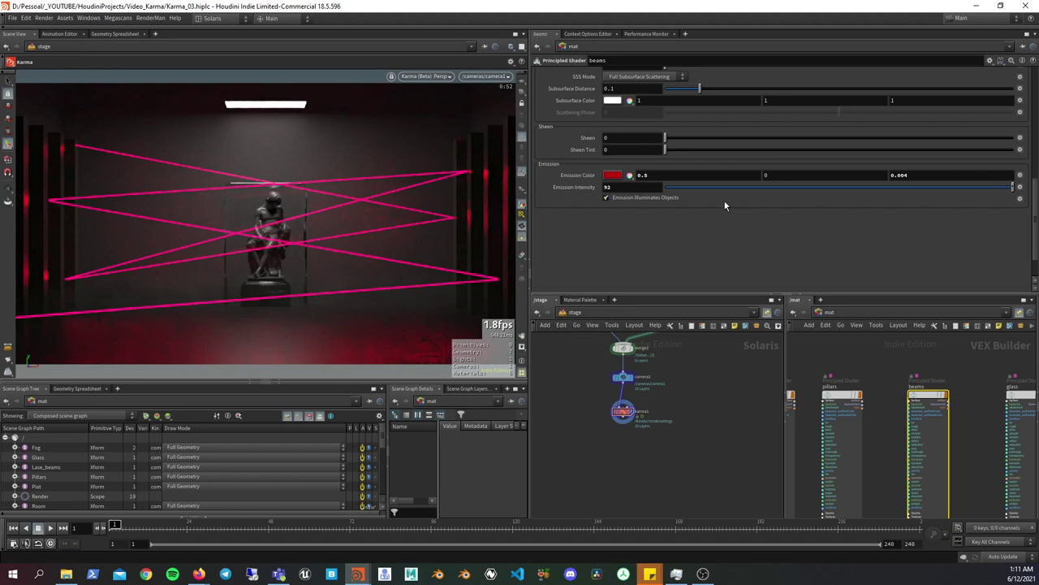
- Pan the stage network to show the material library, light and lower stage nodes
mouse_move(716, 418)
middle_down()
mouse_move(726, 417)
mouse_move(738, 490)
middle_up()
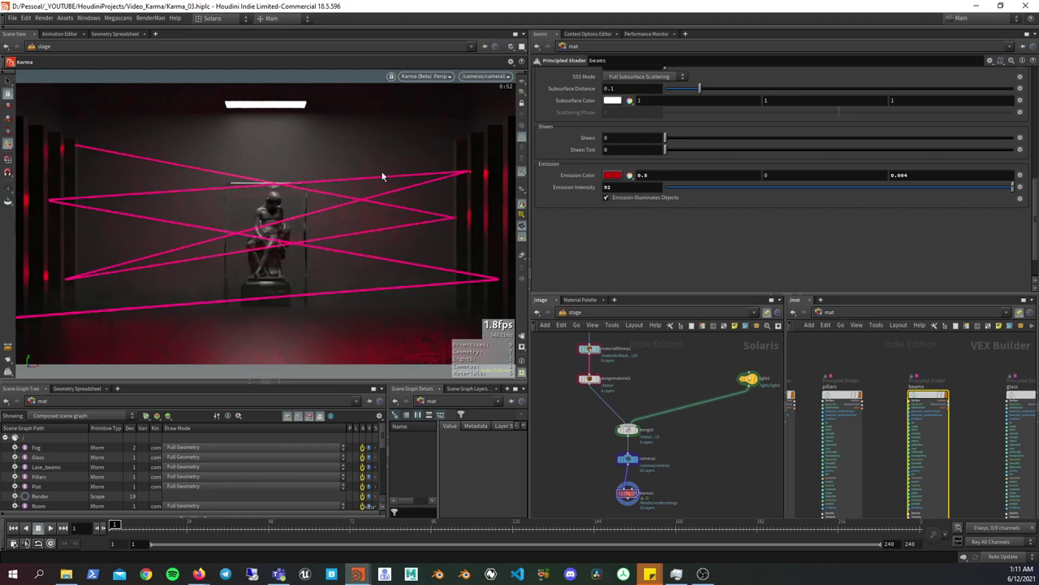
scroll(668, 368, down, 2)
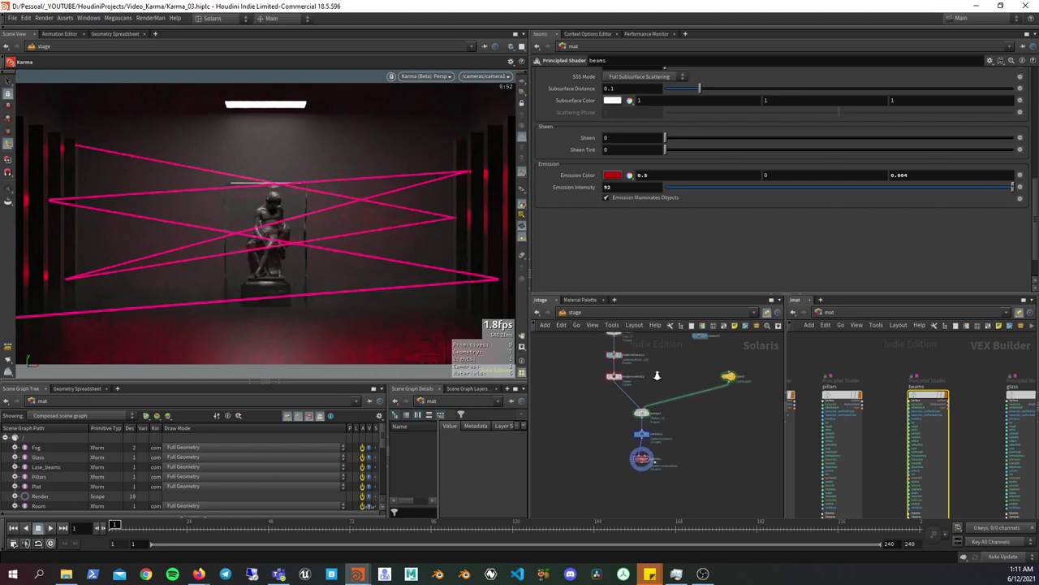
scroll(677, 367, down, 2)
middle_drag(678, 367, 638, 488)
middle_drag(692, 432, 728, 302)
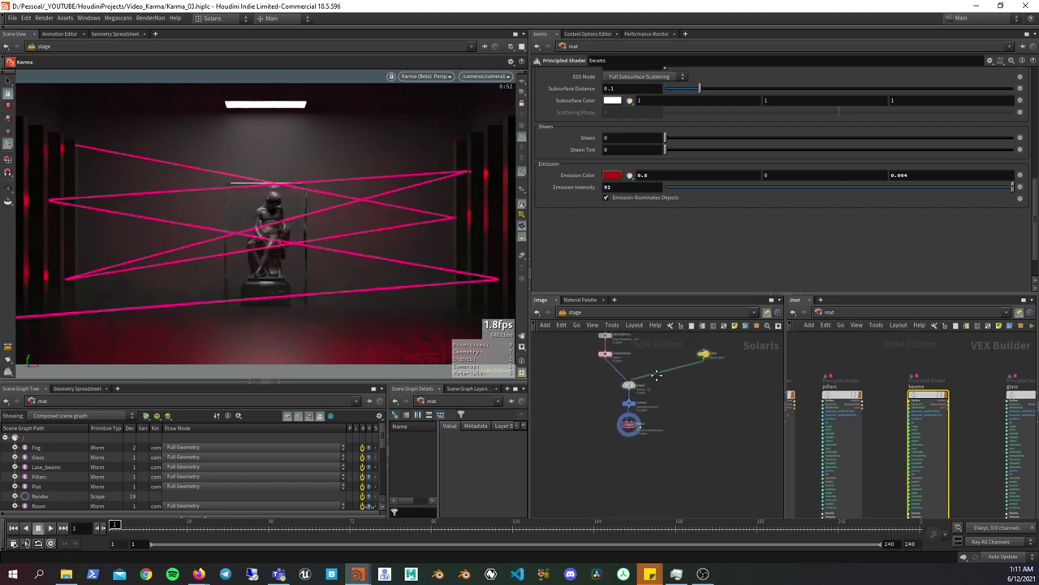
drag(603, 437, 708, 440)
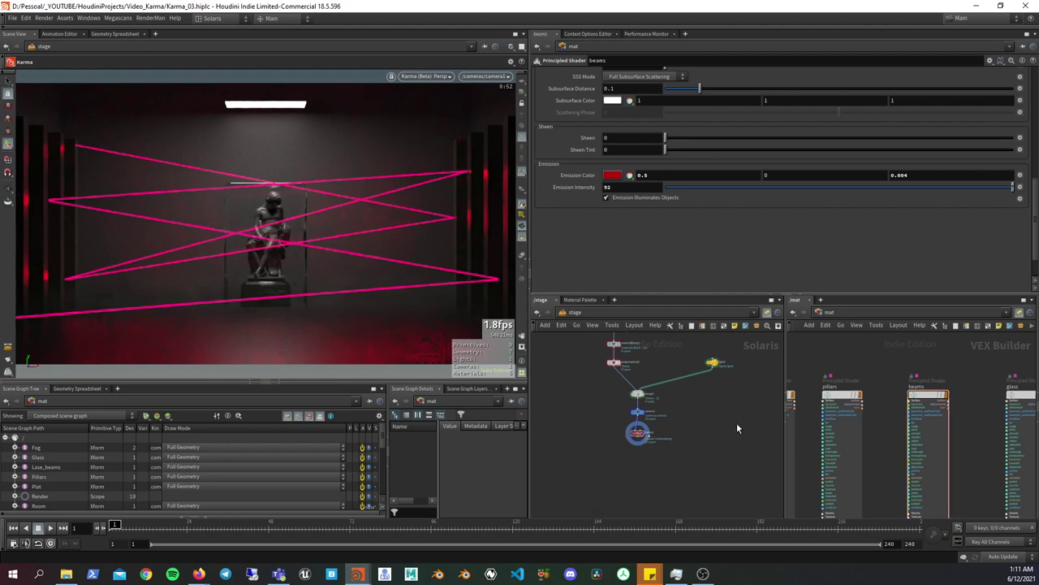
key(alt+Tab)
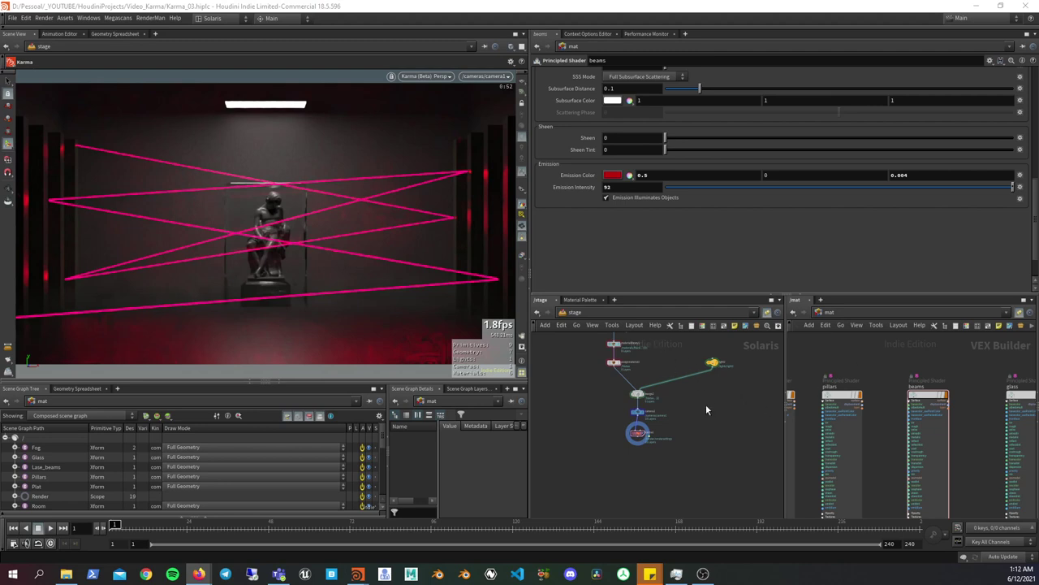
- Widen and heighten the /mat pane, frame all shader nodes, and show the beams Reflect Tint setting
mouse_move(954, 369)
middle_down()
mouse_move(855, 387)
mouse_move(900, 372)
middle_up()
scroll(854, 386, up, 2)
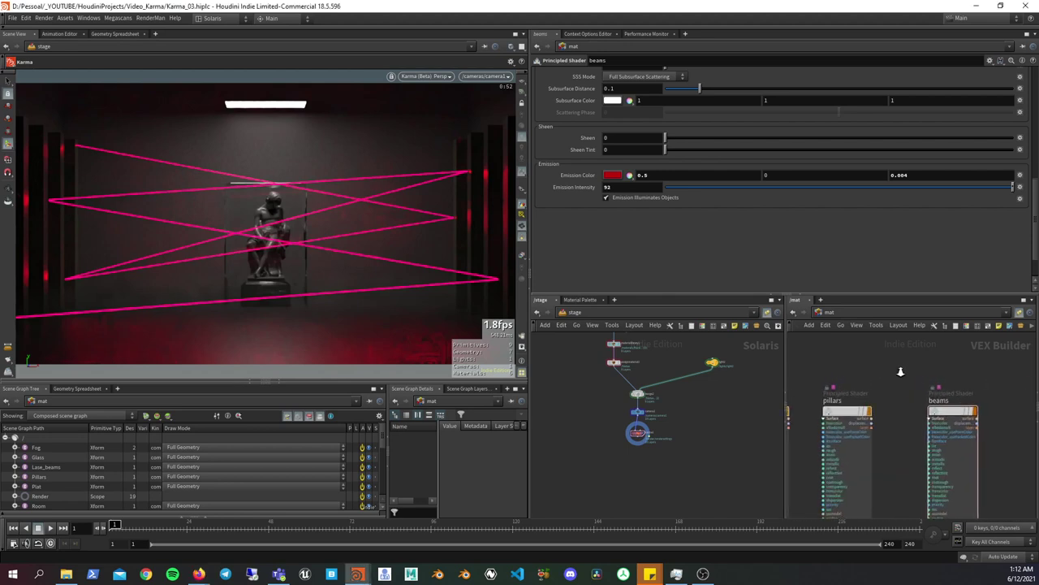
scroll(869, 387, down, 2)
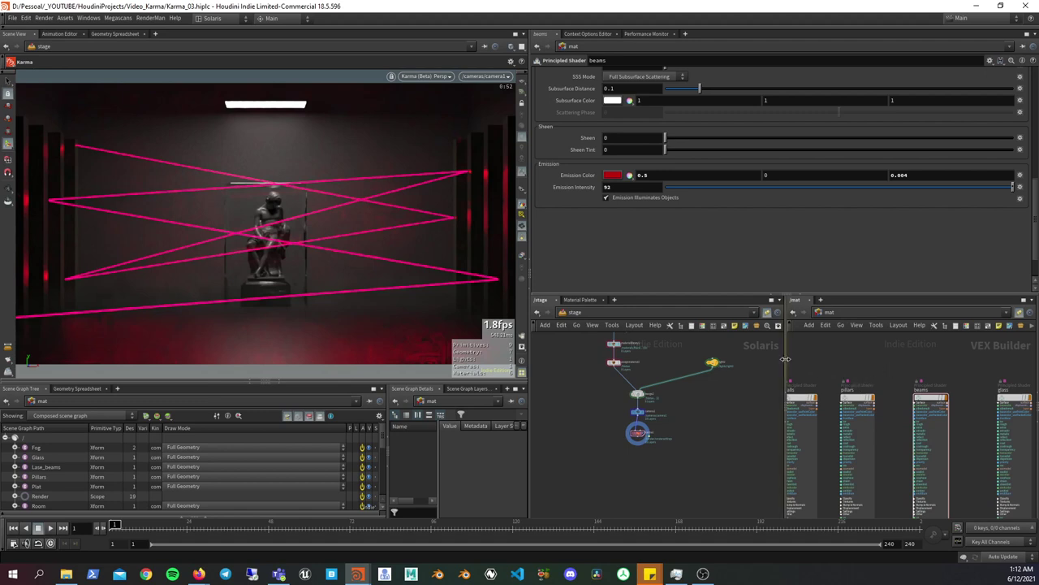
drag(786, 358, 748, 358)
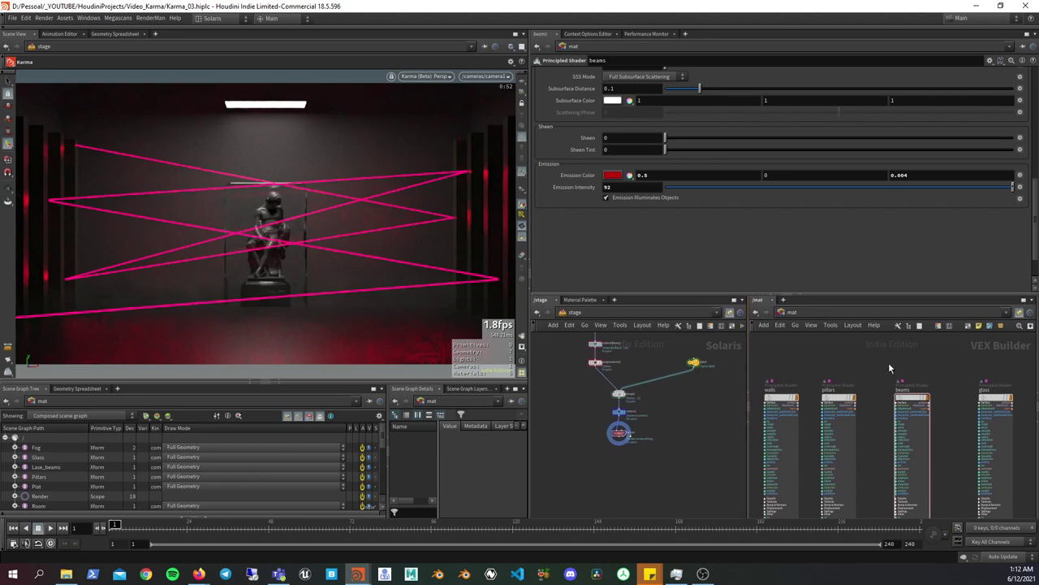
key(h)
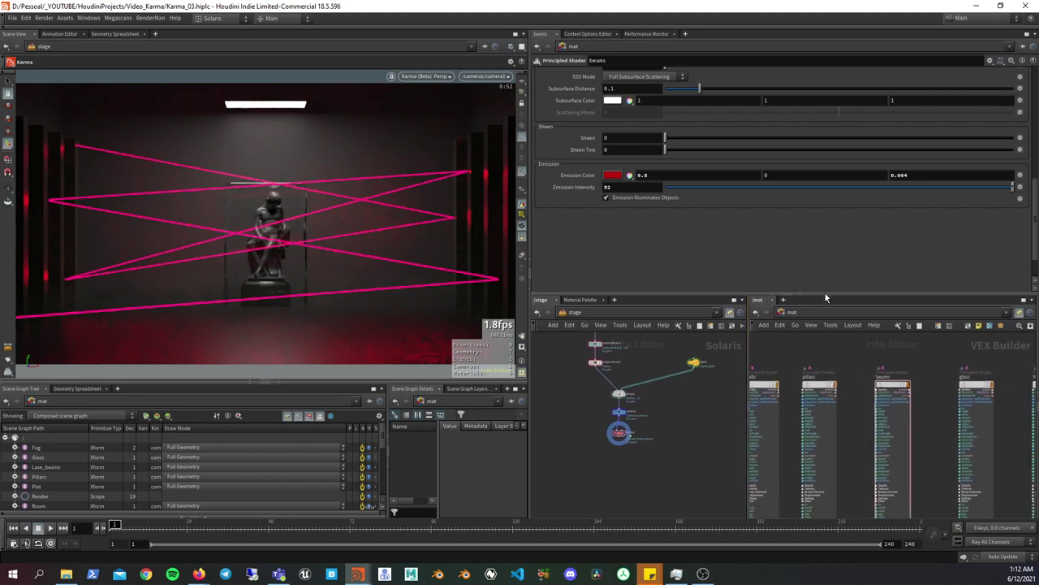
drag(824, 294, 824, 243)
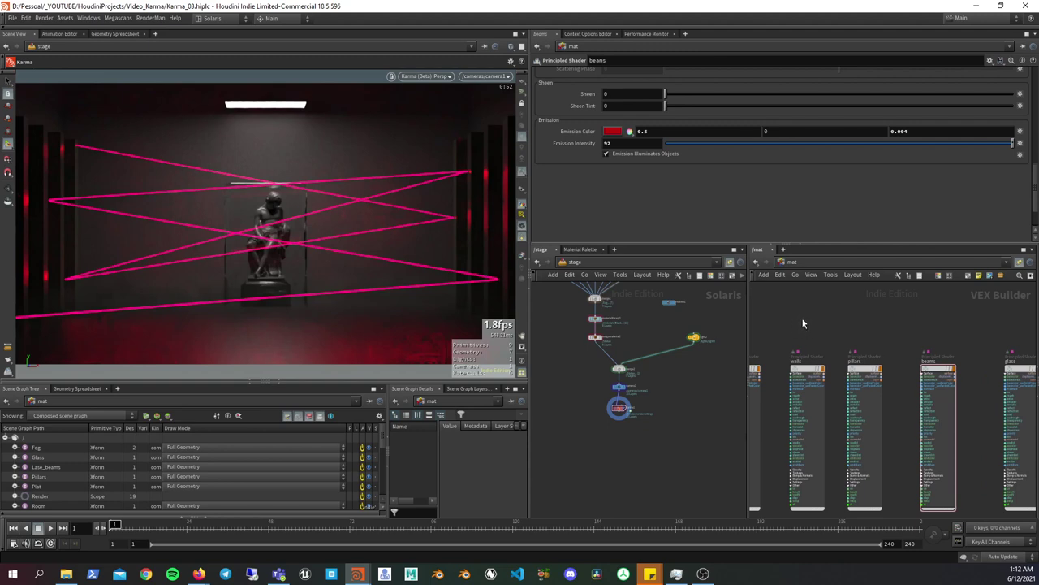
drag(1037, 199, 1025, 90)
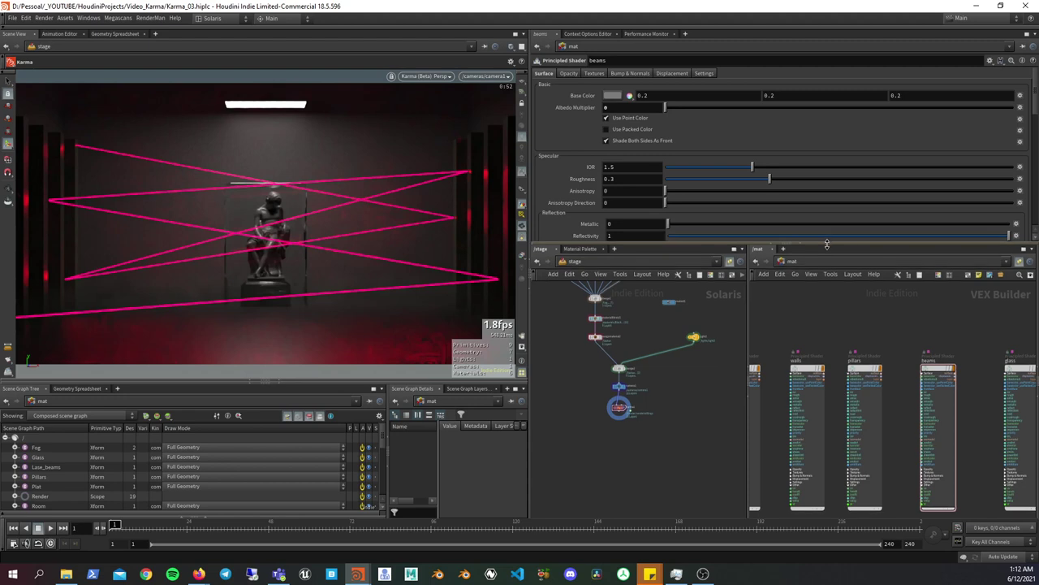
drag(826, 243, 825, 261)
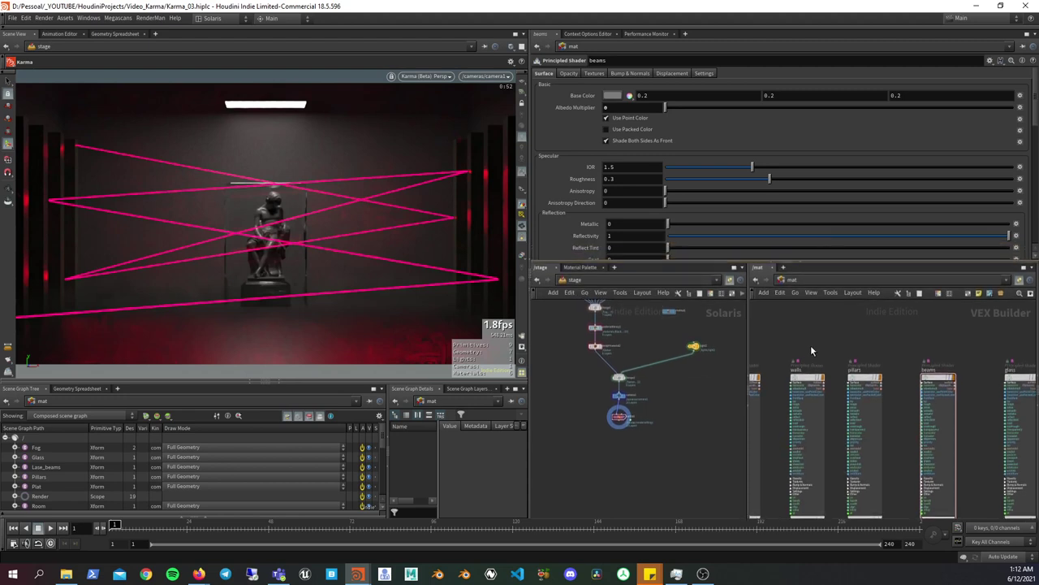
mouse_move(802, 338)
middle_down()
mouse_move(865, 337)
mouse_move(825, 335)
middle_up()
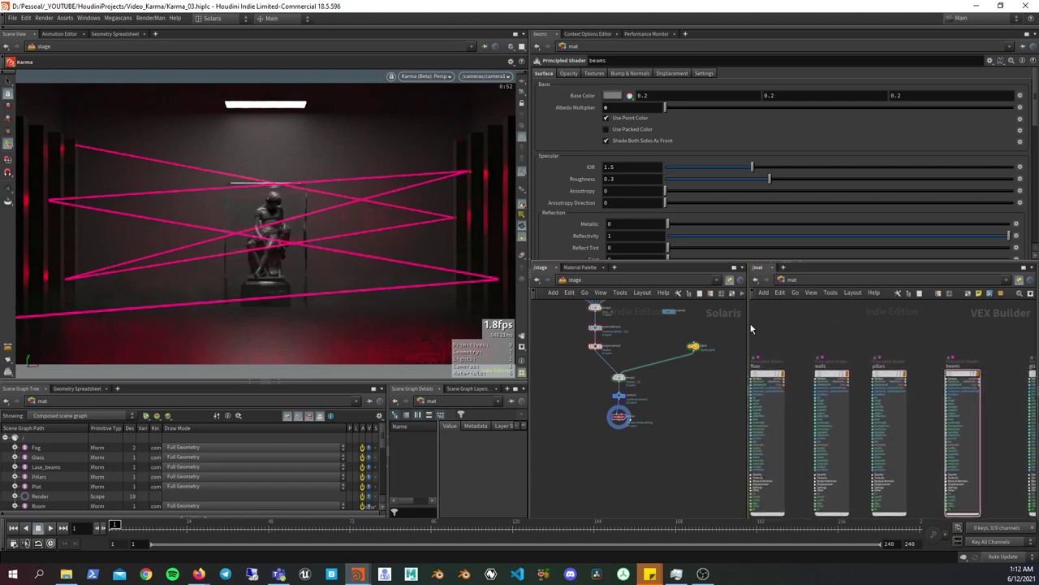
middle_drag(740, 328, 731, 329)
middle_drag(794, 330, 767, 337)
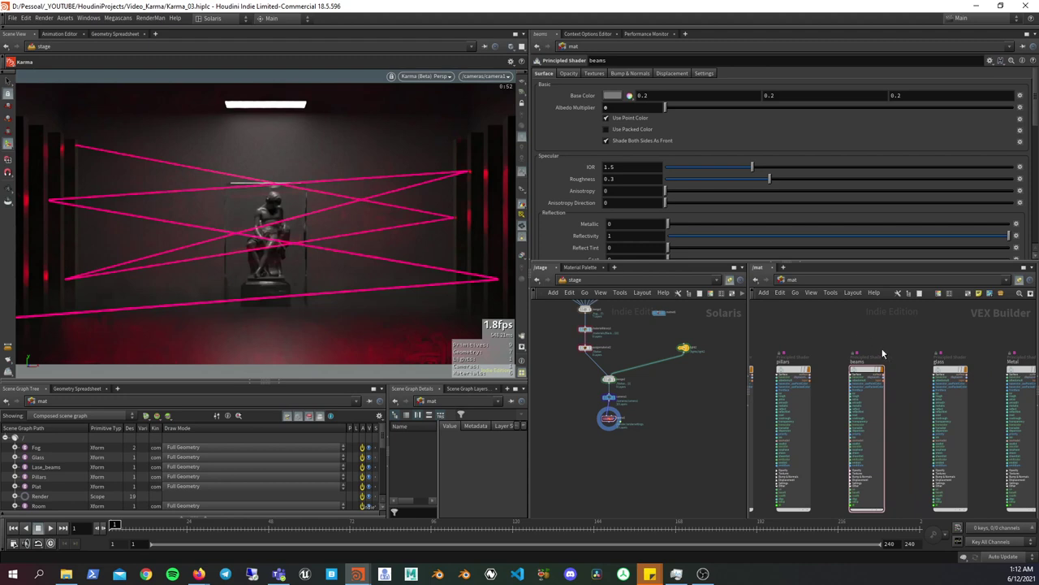
middle_drag(871, 337, 820, 336)
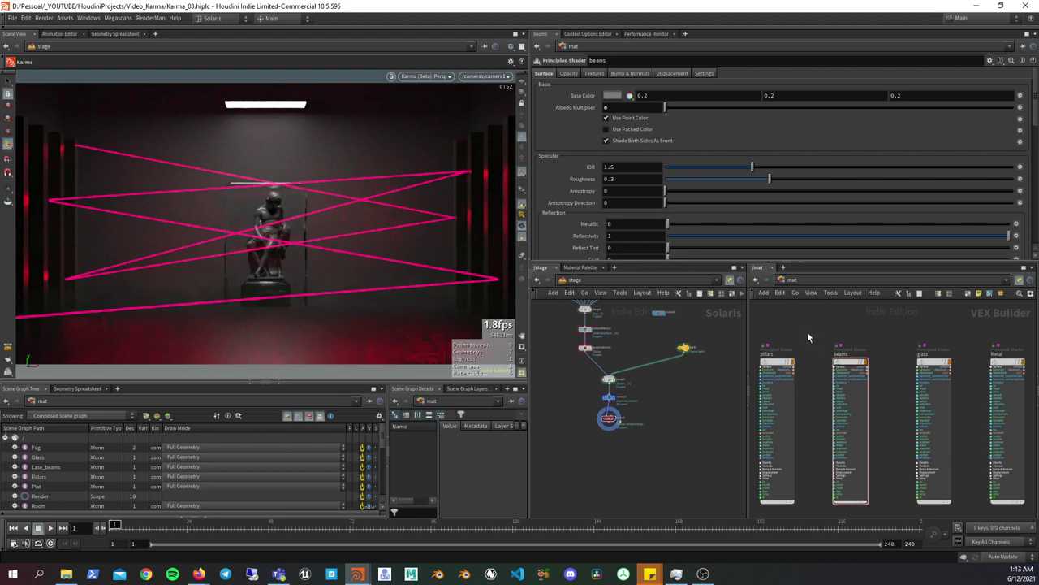
scroll(857, 337, up, 3)
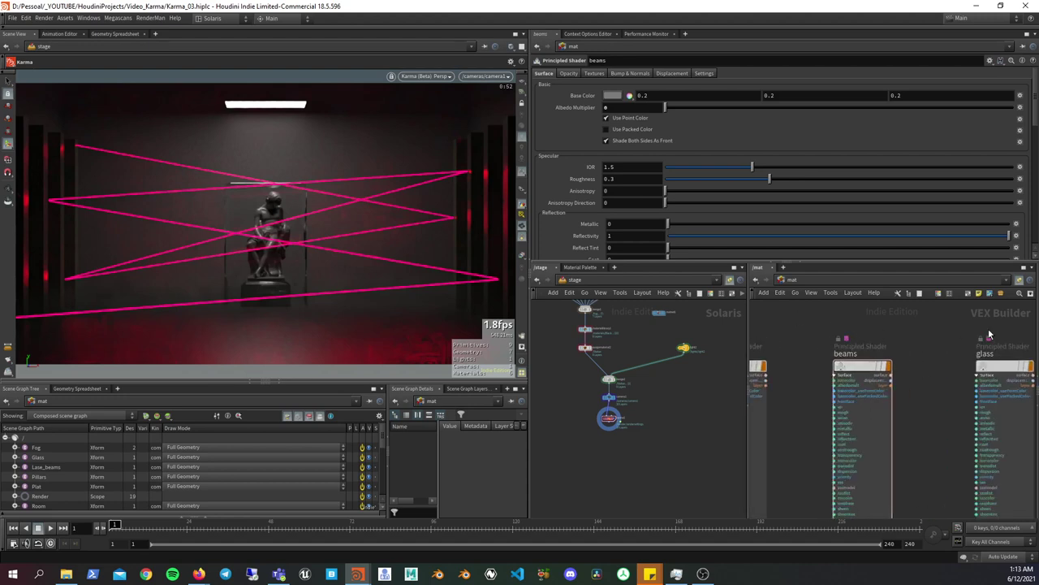
- Make the beams shader's contents editable and dive inside it
double_click(854, 372)
key(u)
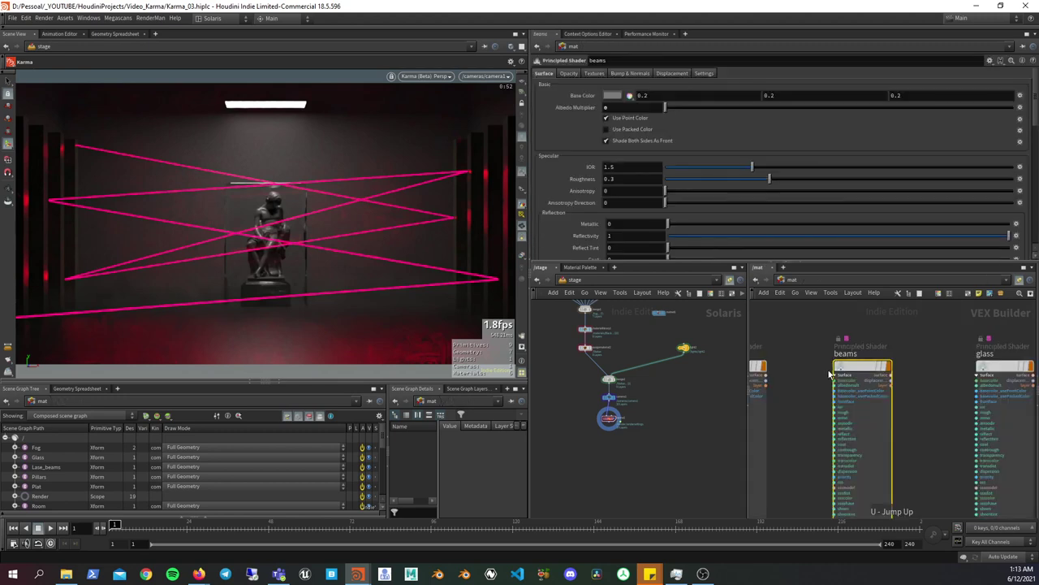
right_click(860, 398)
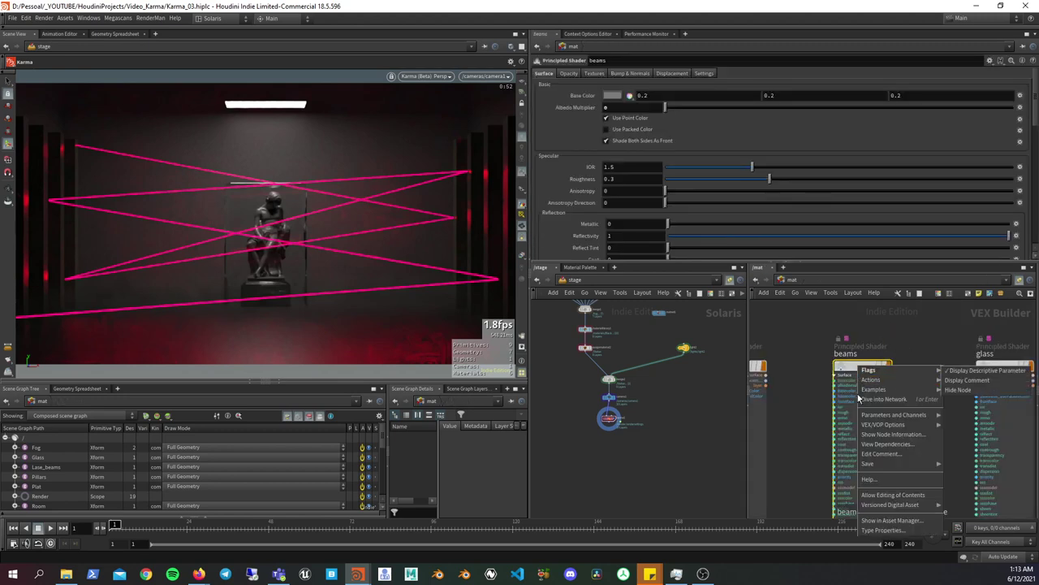
click(893, 495)
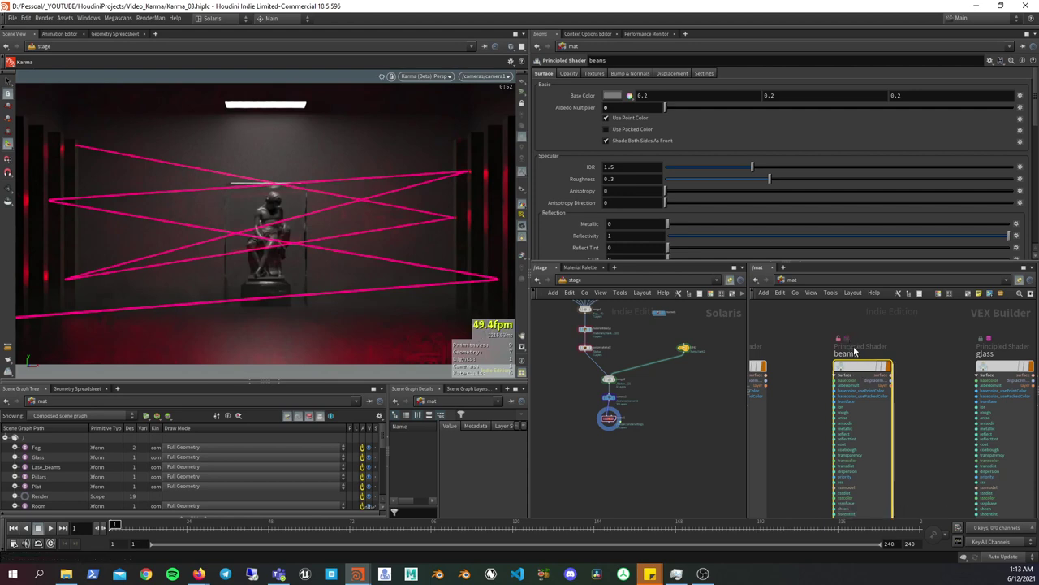
double_click(843, 371)
- Inspect the beams shader's internal node column and its connection wires
scroll(796, 403, down, 3)
right_click(829, 418)
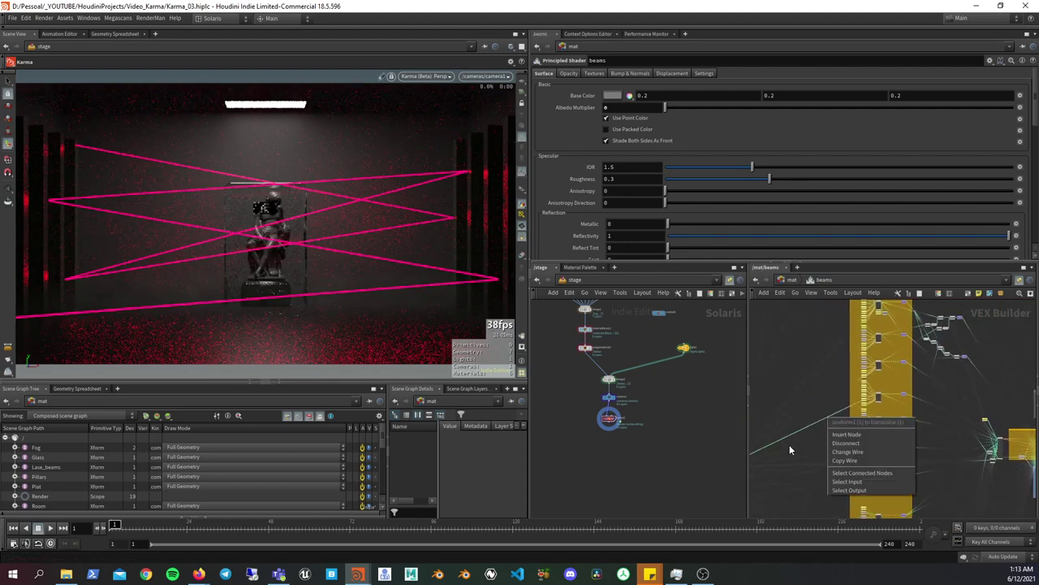
key(Escape)
scroll(785, 348, down, 3)
scroll(772, 365, down, 2)
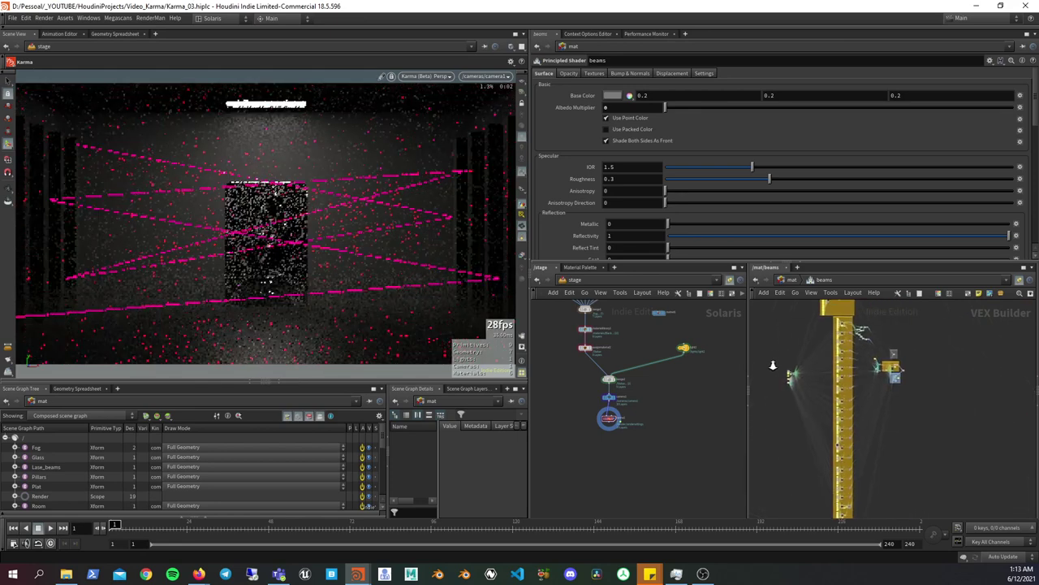
middle_drag(918, 420, 893, 384)
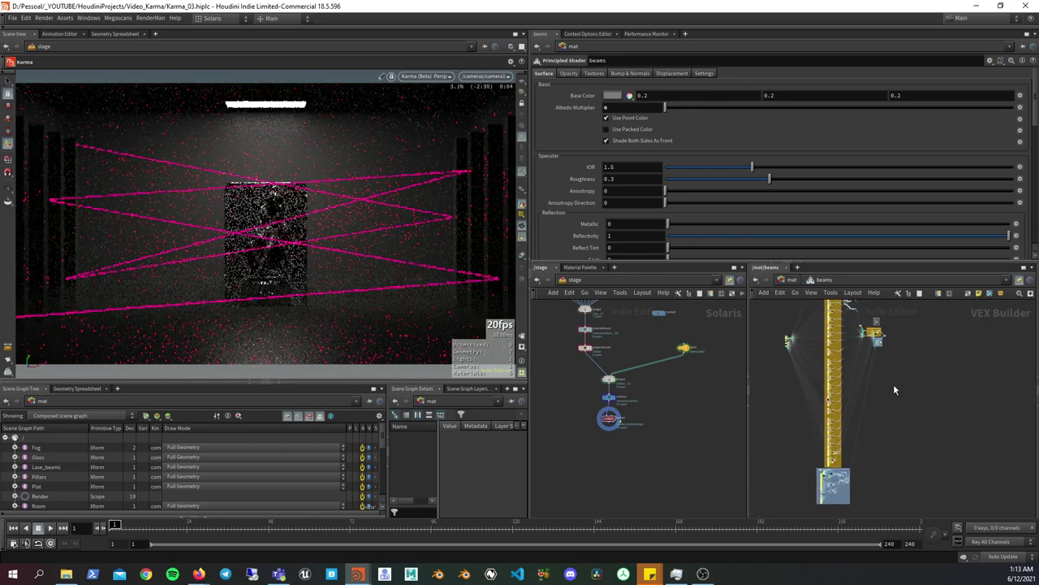
scroll(909, 434, up, 2)
scroll(919, 459, up, 2)
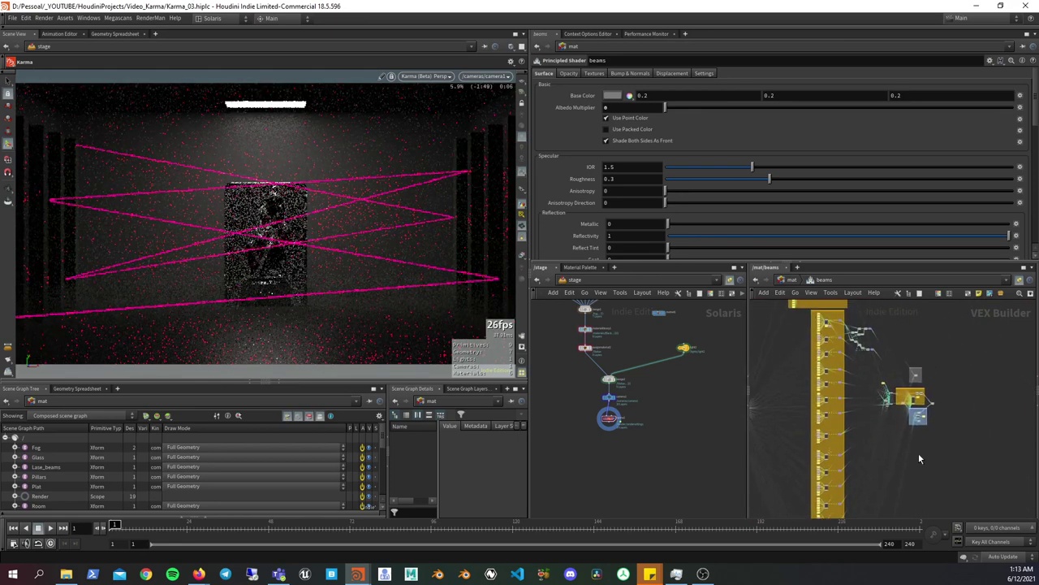
scroll(946, 442, up, 1)
scroll(934, 431, up, 1)
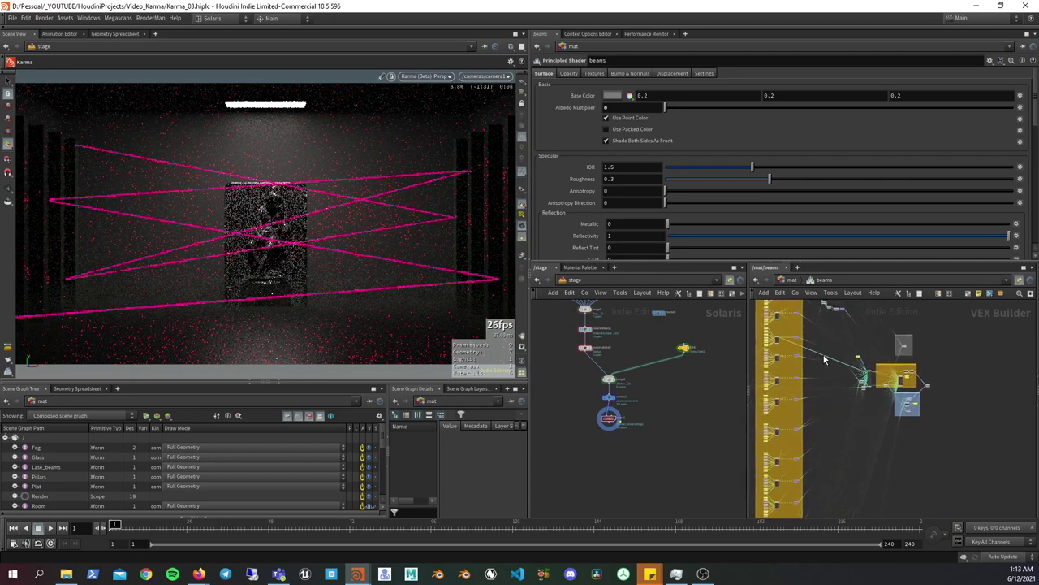
scroll(820, 376, up, 2)
scroll(816, 376, up, 2)
scroll(830, 362, up, 2)
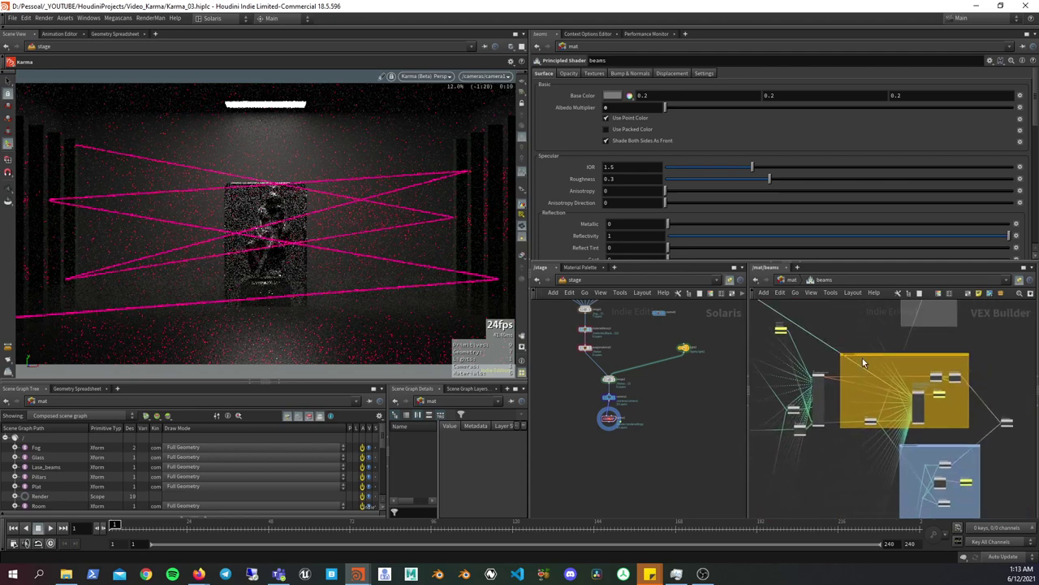
scroll(830, 362, up, 2)
scroll(829, 363, up, 2)
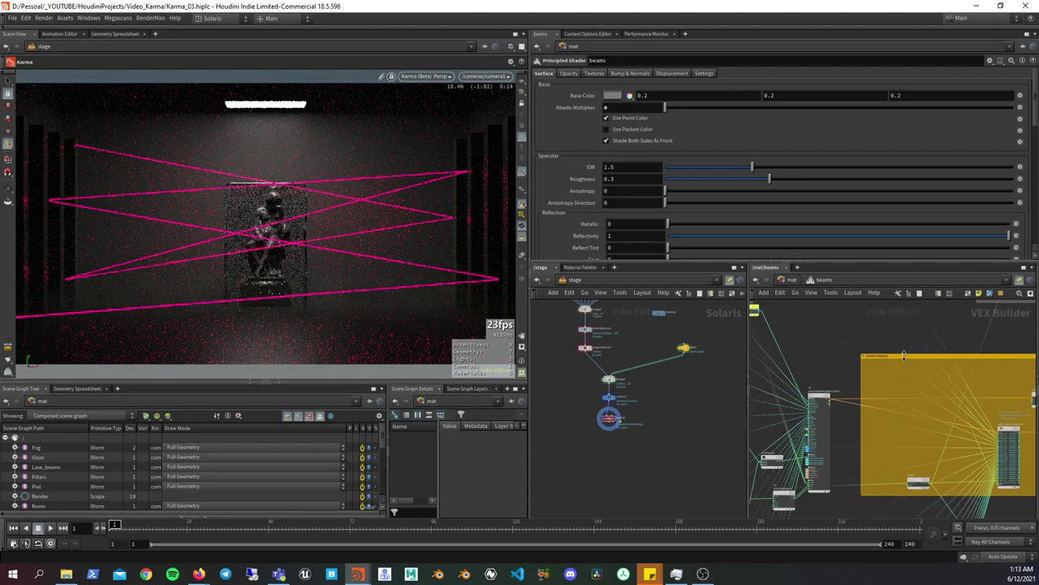
scroll(889, 426, down, 2)
scroll(885, 429, down, 2)
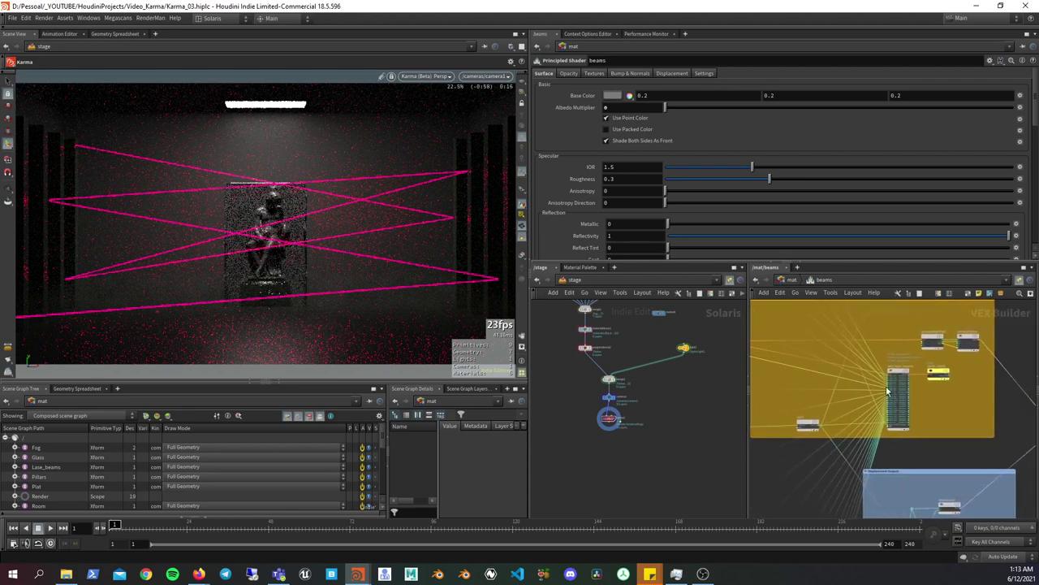
scroll(877, 435, down, 2)
scroll(870, 441, down, 2)
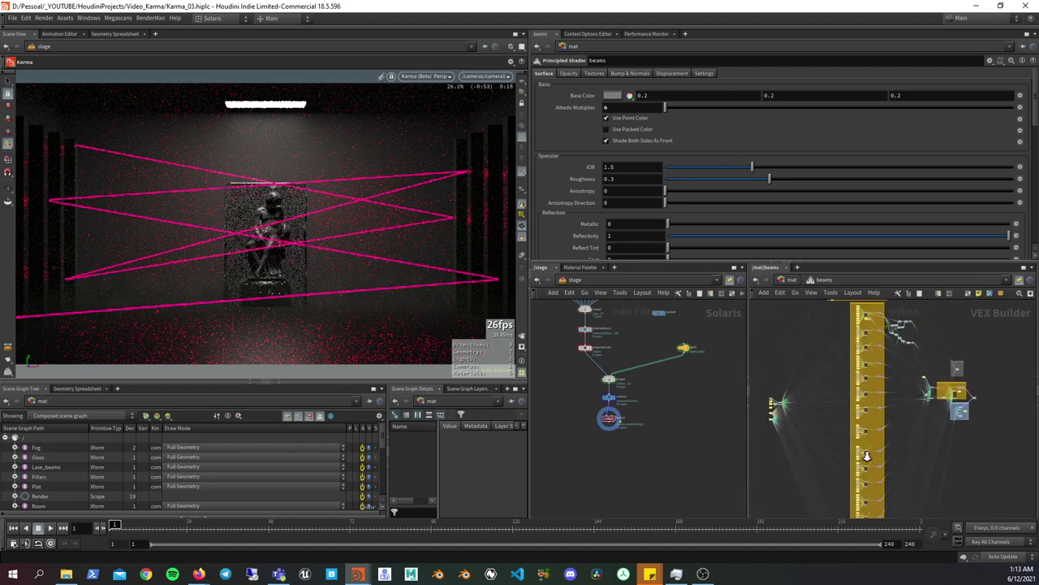
scroll(873, 447, up, 2)
scroll(879, 454, up, 2)
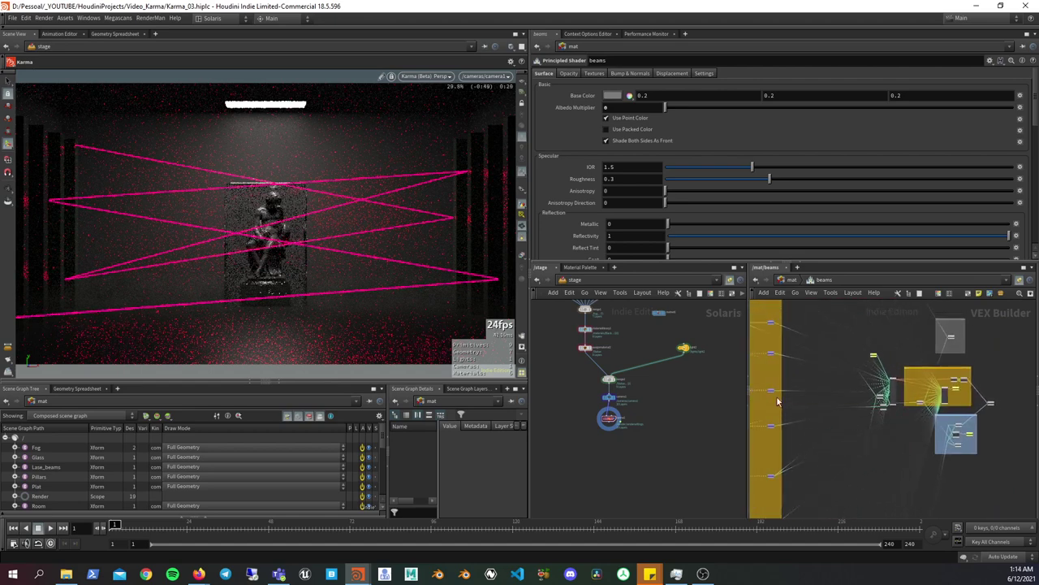
- Survey the right-hand node cluster, the yellow output box and the blue displacement outputs box
middle_drag(808, 424, 877, 411)
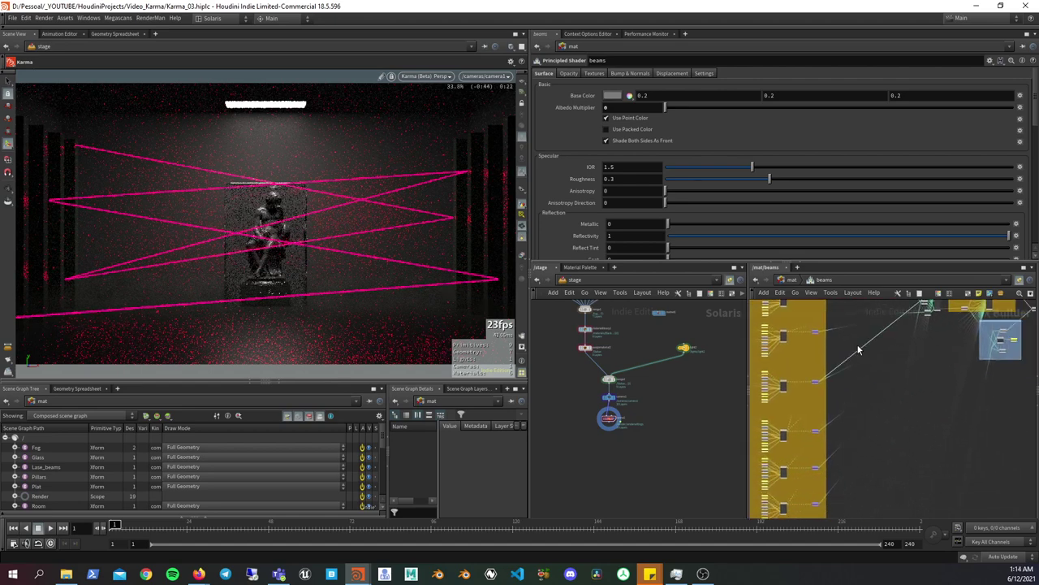
scroll(853, 357, down, 3)
scroll(853, 350, up, 3)
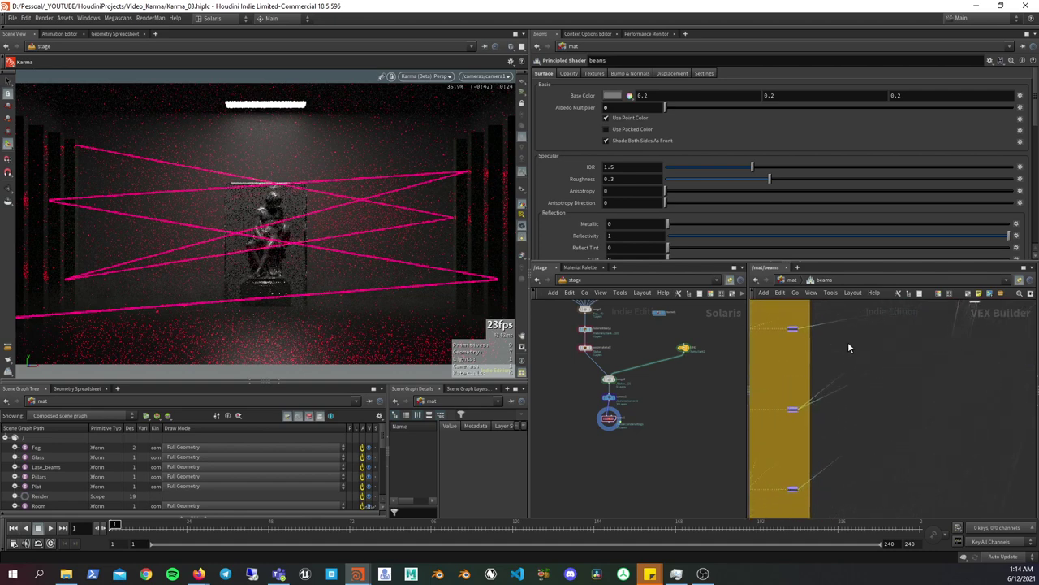
scroll(849, 346, down, 2)
scroll(860, 358, down, 2)
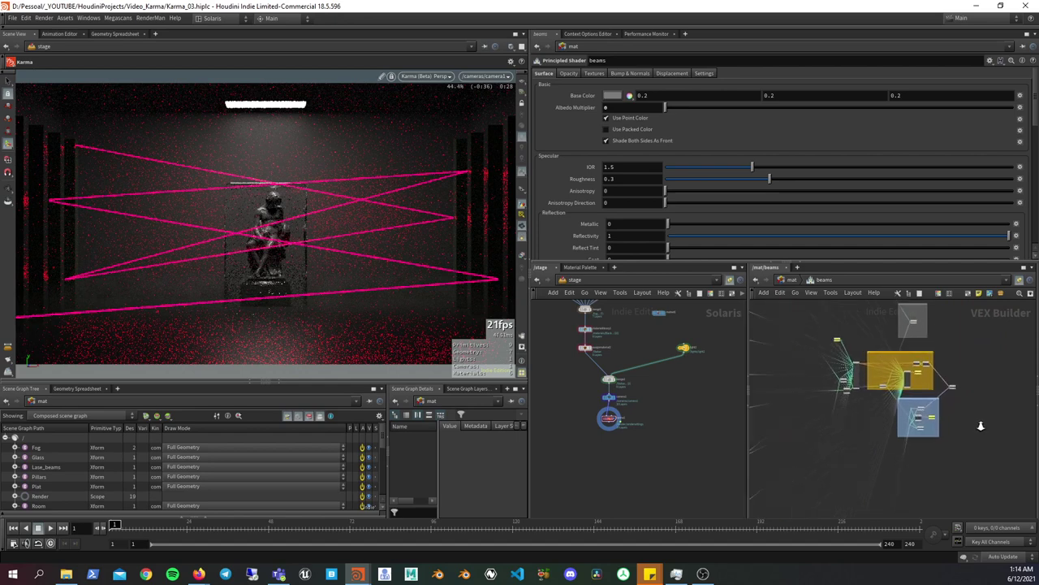
scroll(968, 439, up, 3)
scroll(900, 471, up, 2)
scroll(903, 439, up, 1)
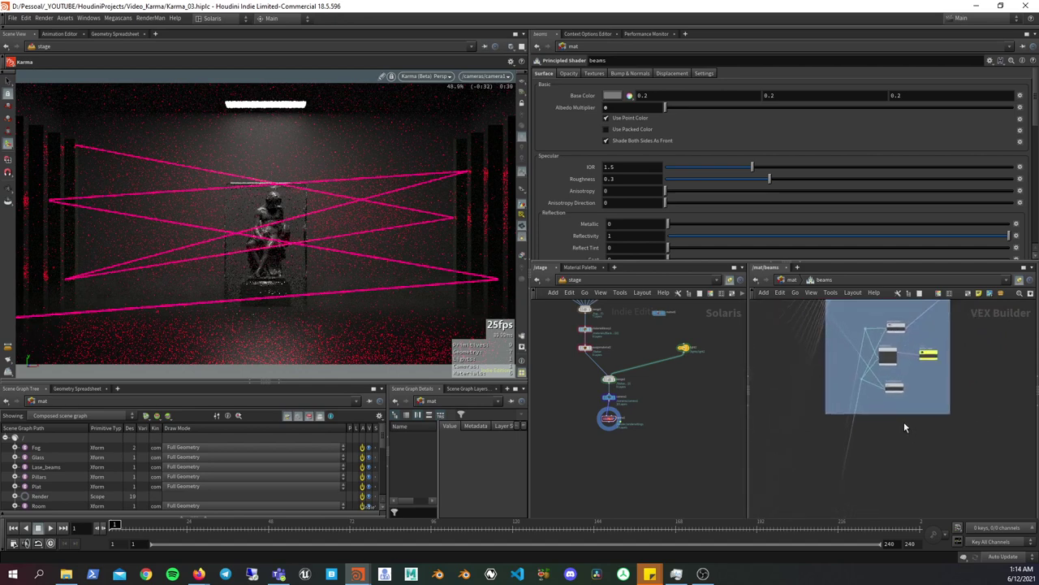
middle_drag(897, 301, 890, 405)
scroll(894, 405, up, 1)
scroll(907, 406, up, 1)
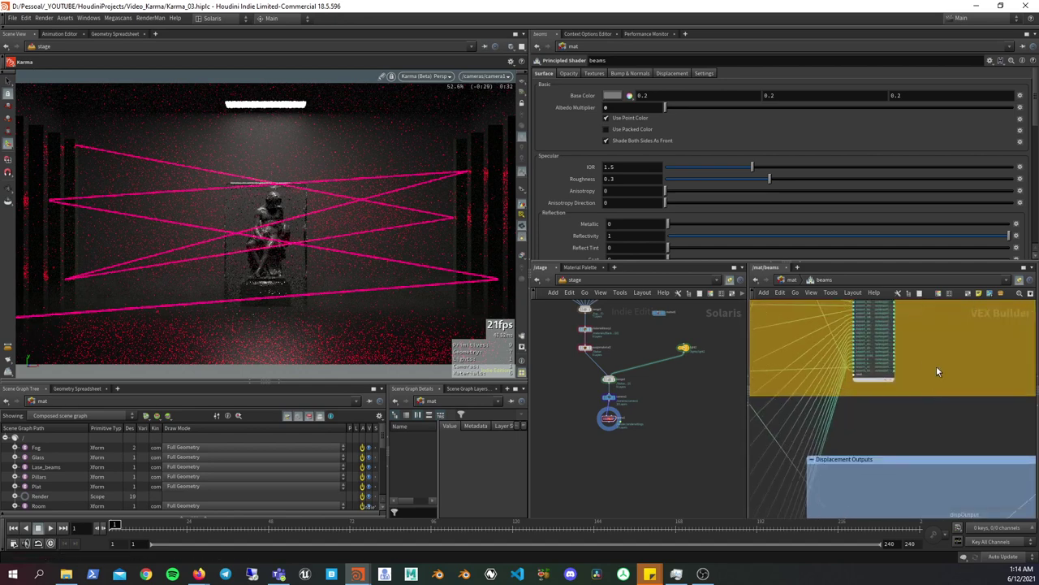
scroll(914, 407, up, 1)
scroll(922, 408, up, 1)
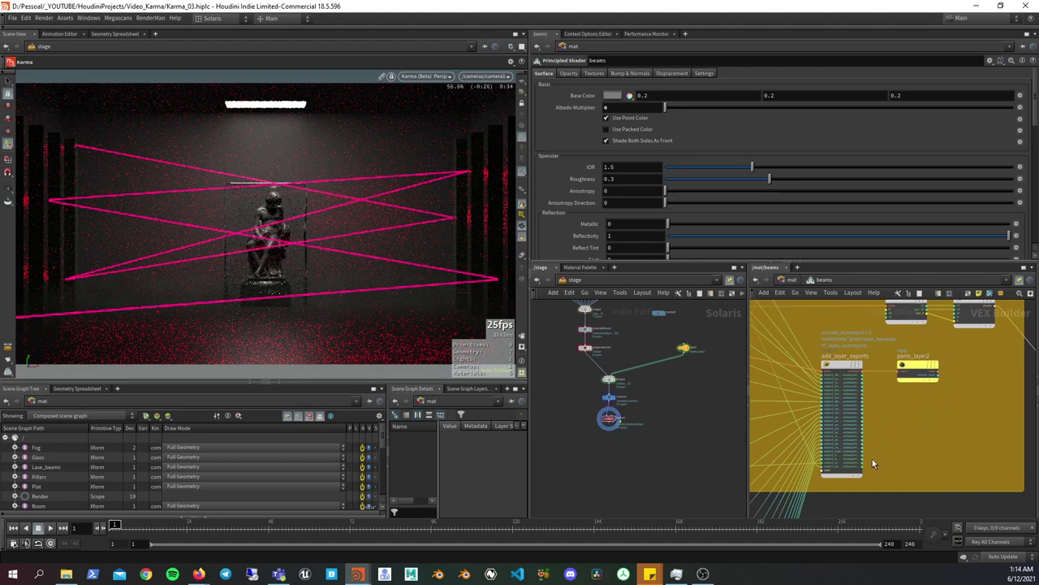
scroll(926, 418, down, 1)
scroll(928, 439, down, 2)
middle_drag(928, 445, 874, 357)
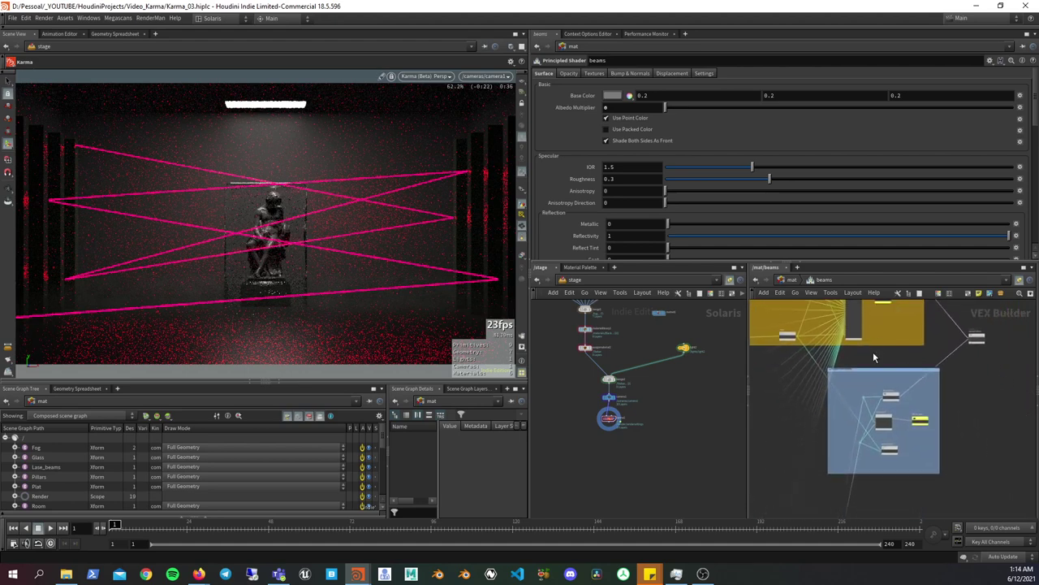
scroll(877, 378, up, 2)
scroll(882, 412, up, 2)
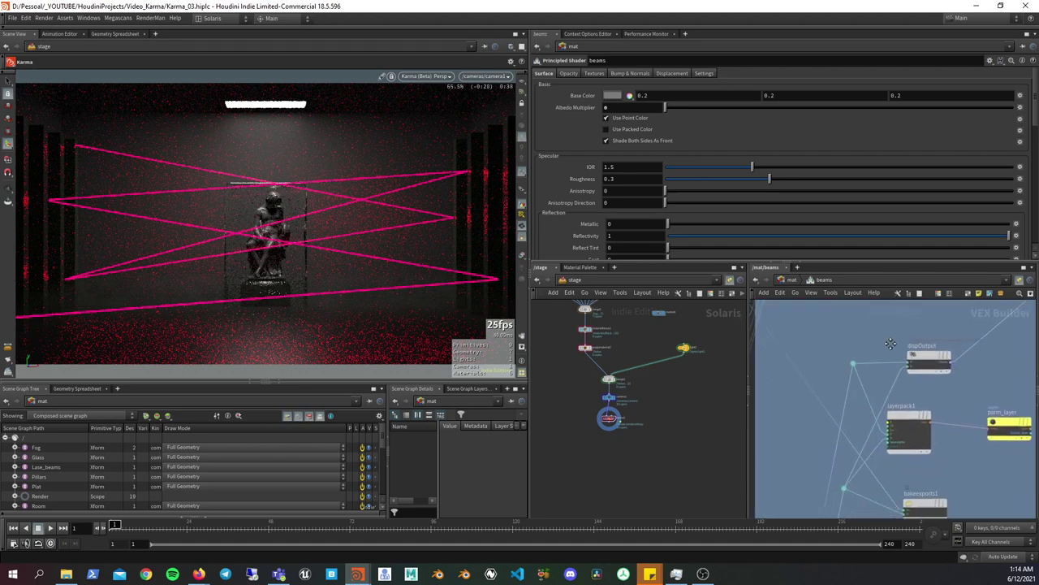
scroll(894, 341, down, 1)
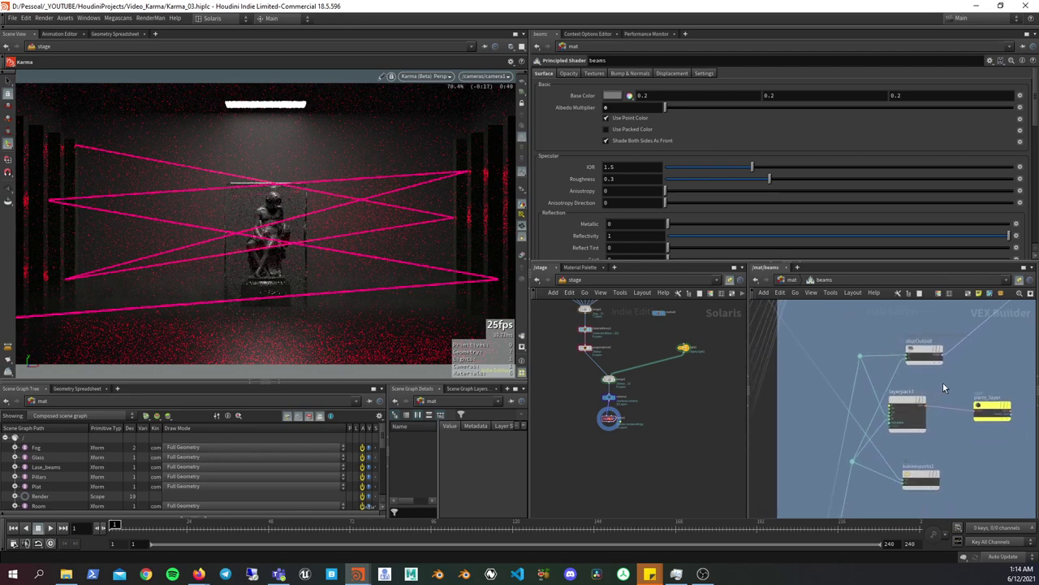
scroll(975, 368, down, 1)
scroll(977, 382, down, 1)
scroll(979, 402, down, 2)
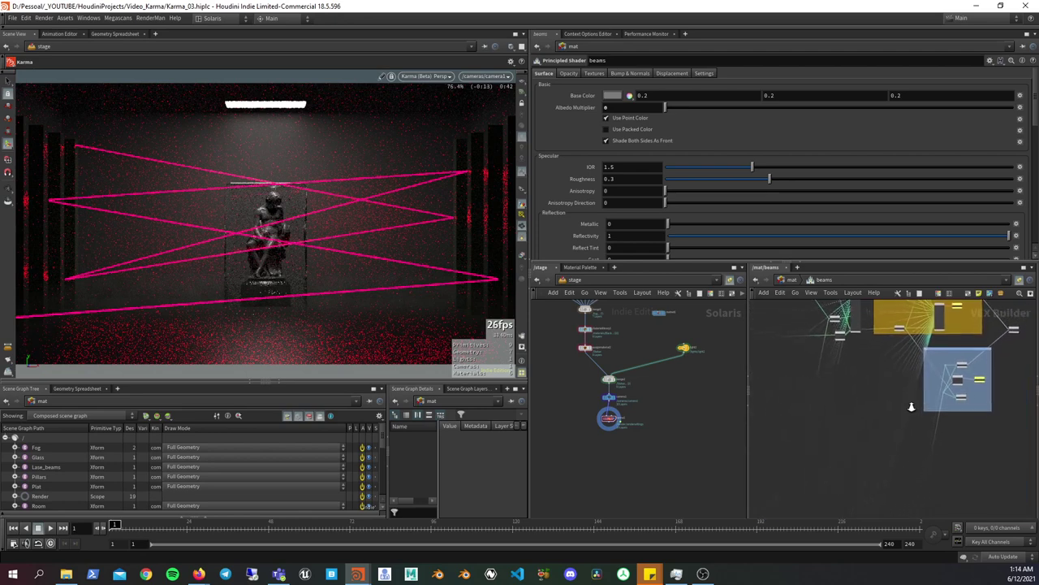
scroll(934, 438, down, 2)
scroll(881, 463, down, 1)
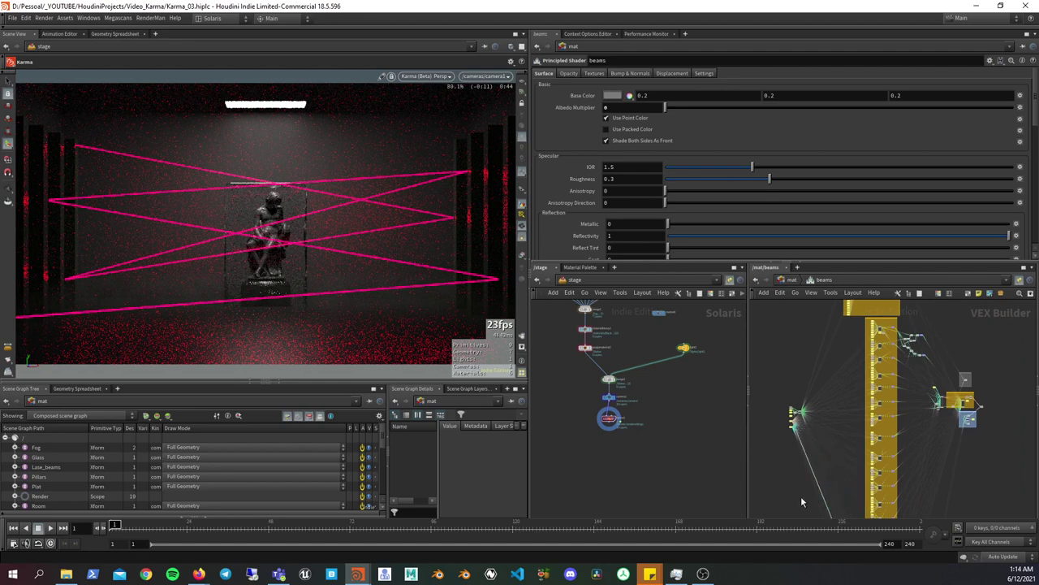
scroll(781, 444, down, 1)
drag(748, 433, 705, 443)
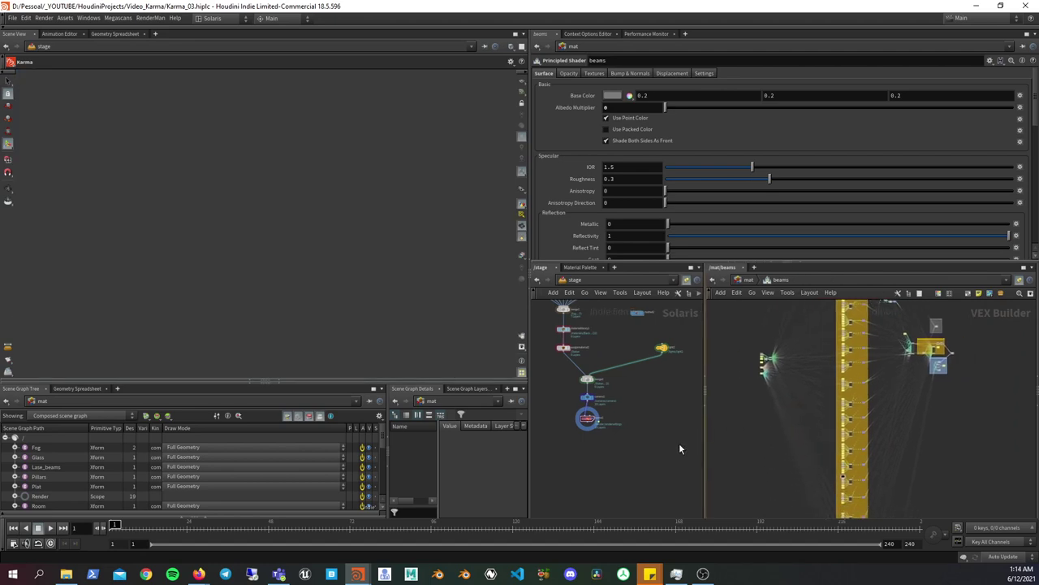
scroll(948, 442, down, 2)
scroll(948, 442, up, 1)
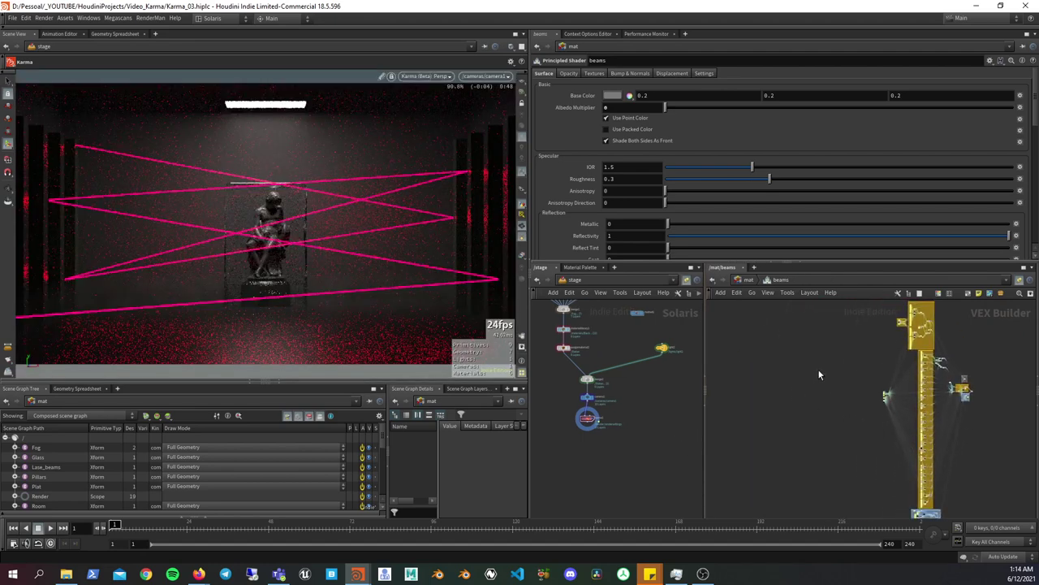
middle_drag(817, 368, 760, 430)
- Return to /mat, widen the stage network, and select the Glass import node
key(u)
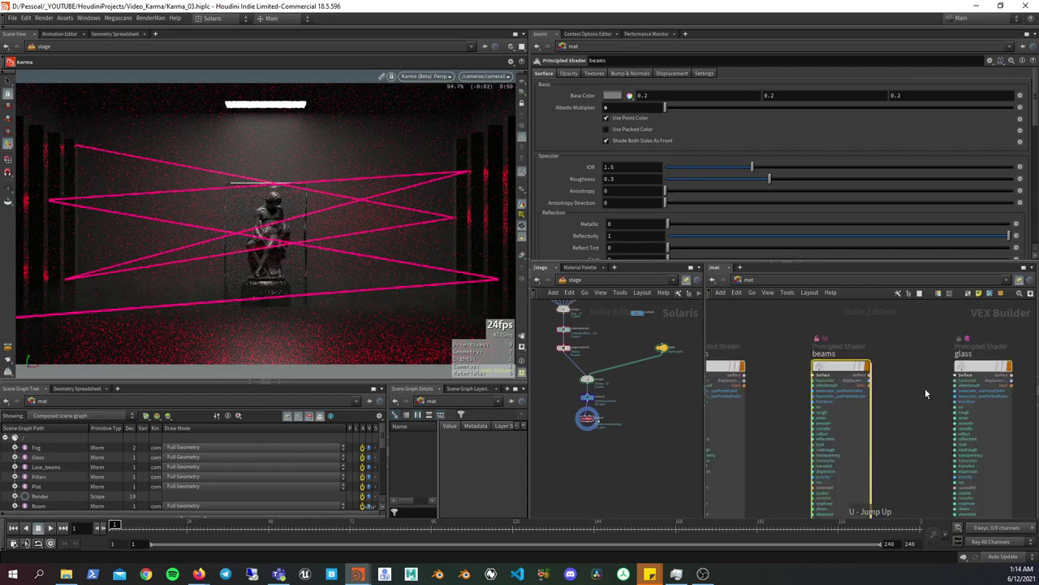
key(u)
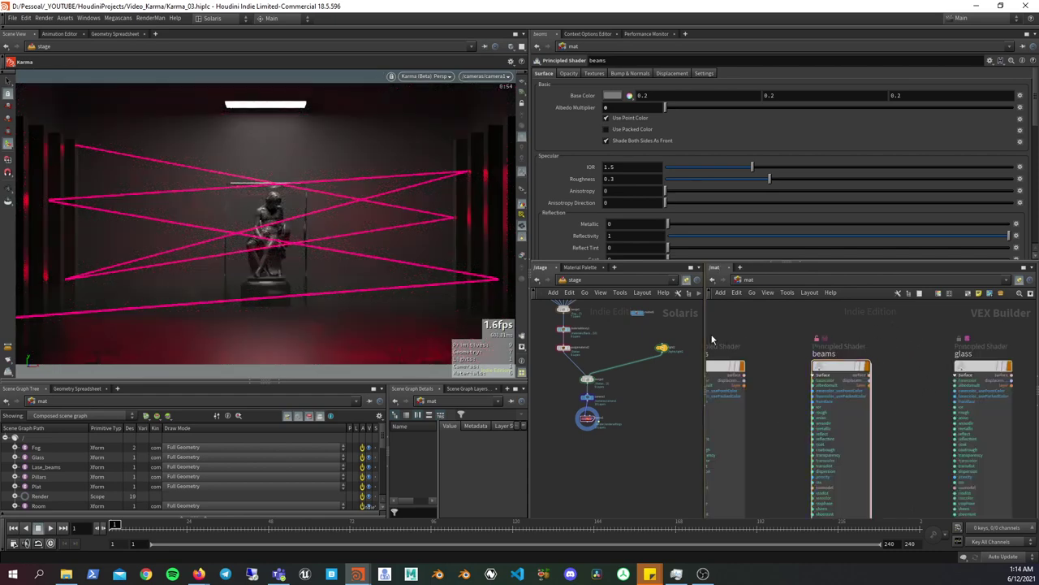
drag(704, 338, 890, 338)
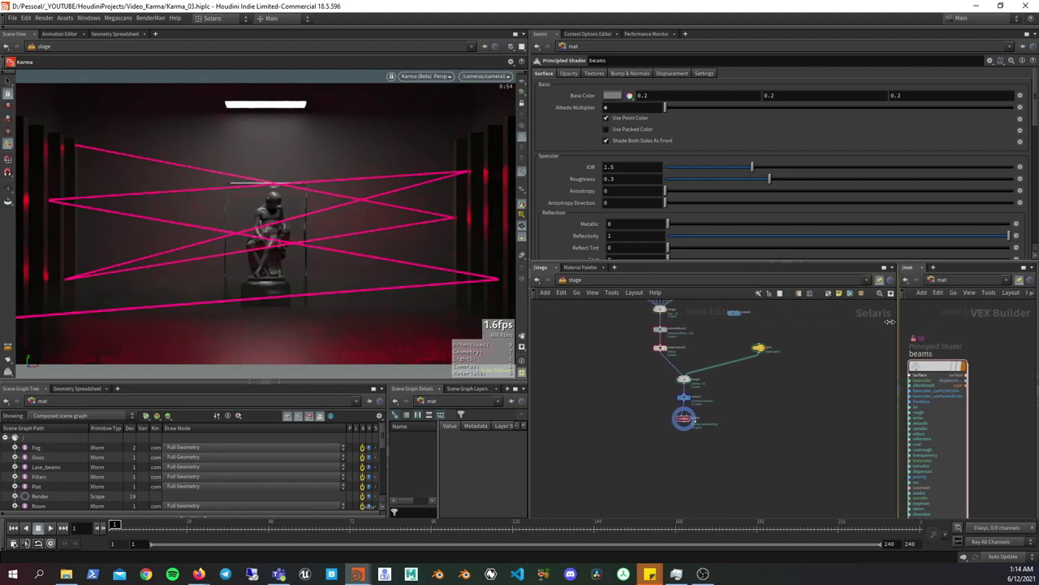
middle_drag(802, 331, 808, 397)
scroll(782, 426, up, 3)
scroll(801, 418, up, 3)
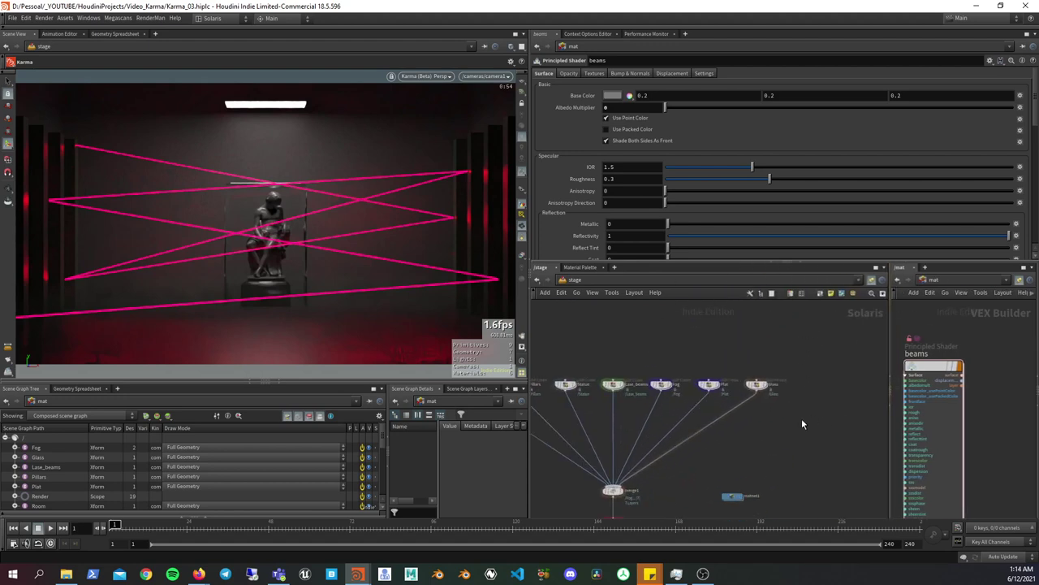
drag(795, 420, 731, 363)
middle_drag(731, 367, 762, 338)
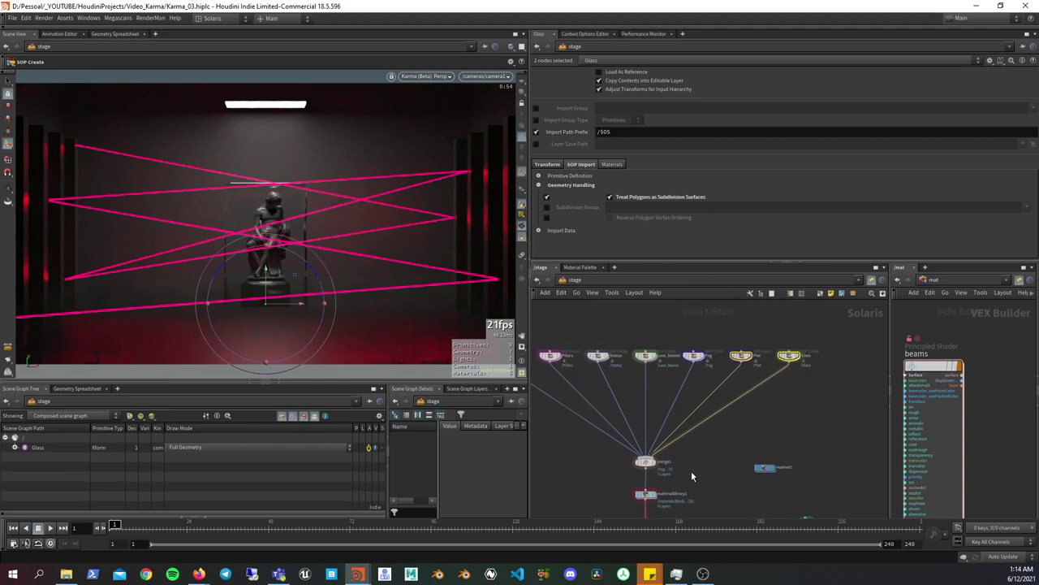
- Pan the stage network and widen /mat to reveal the Metal, Black and Fog materials
middle_drag(691, 477, 692, 446)
middle_drag(806, 410, 771, 408)
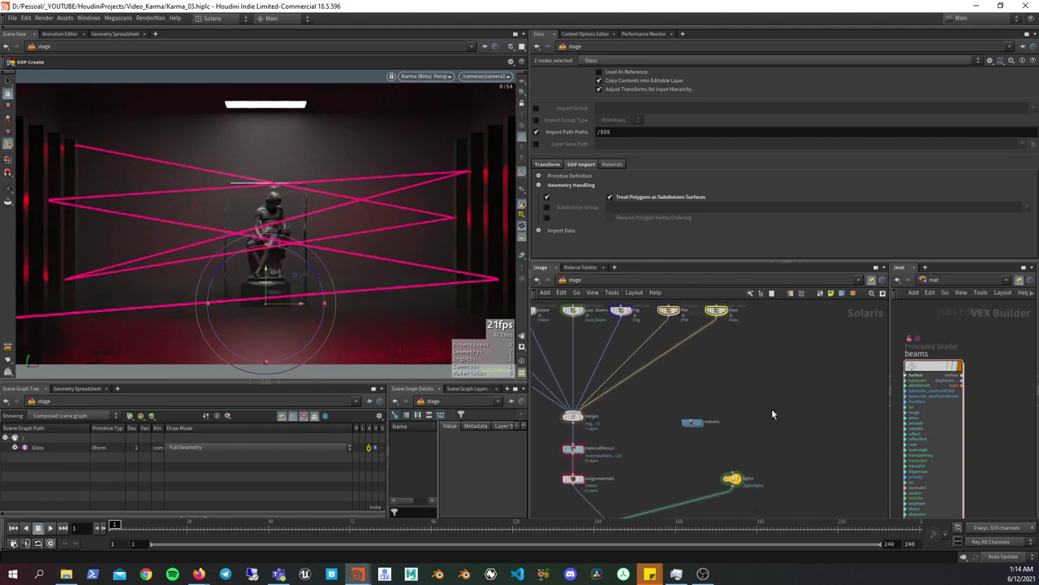
scroll(934, 389, down, 2)
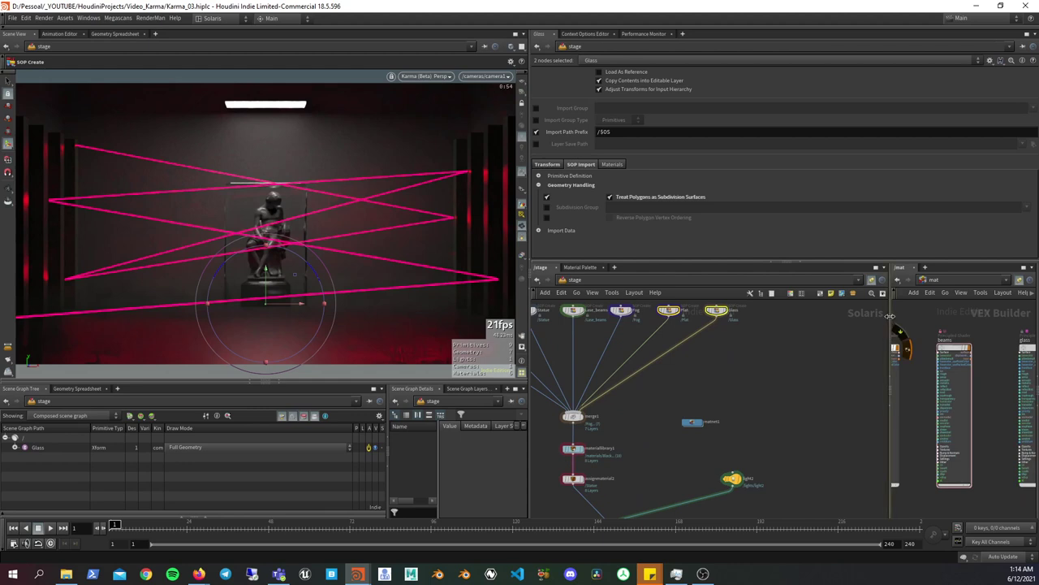
drag(890, 315, 764, 316)
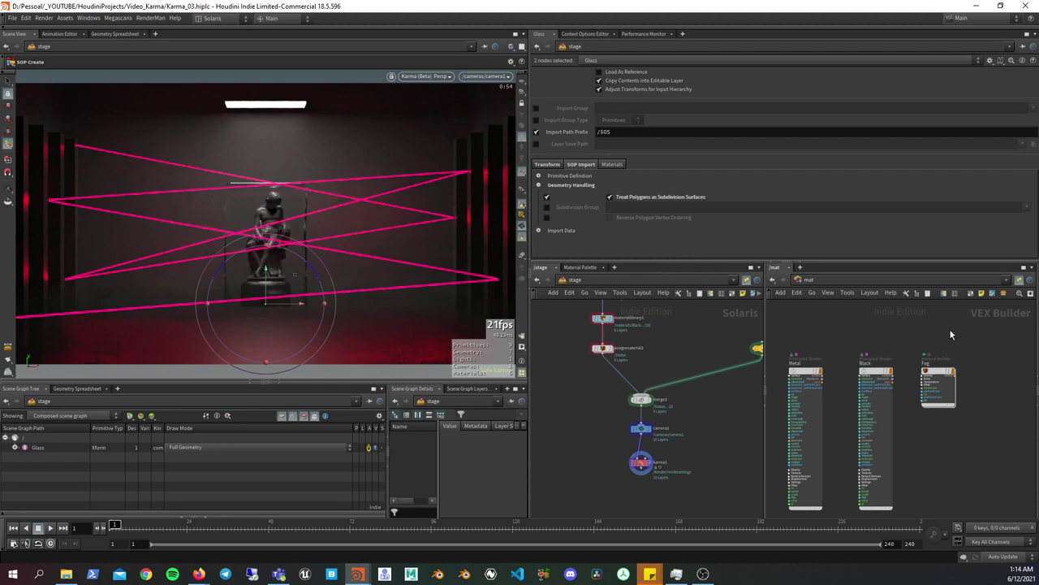
- Select the Fog material and center the Black and Fog materials in a wider view
click(943, 383)
scroll(948, 439, up, 2)
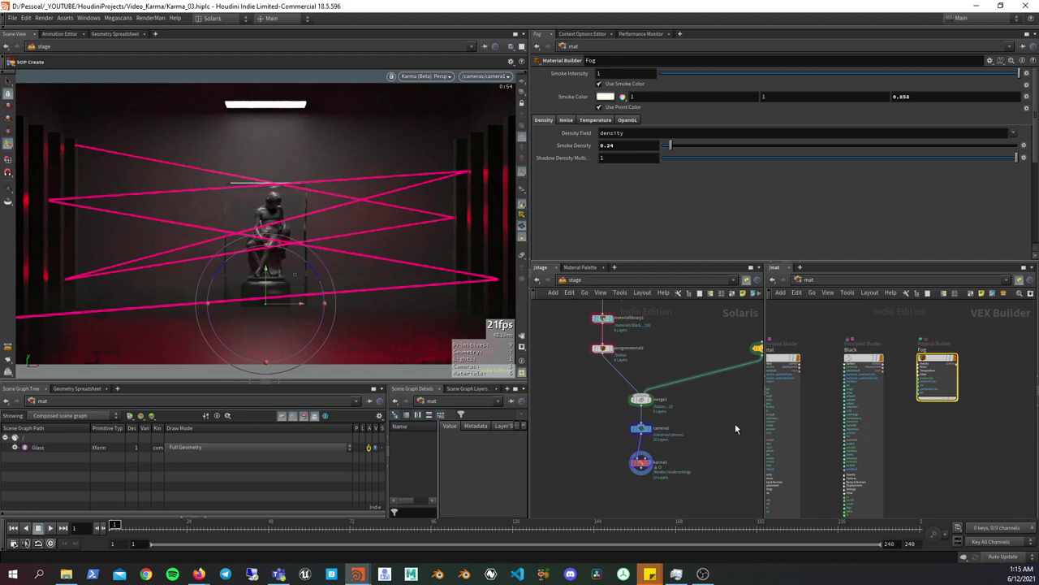
drag(530, 453, 498, 452)
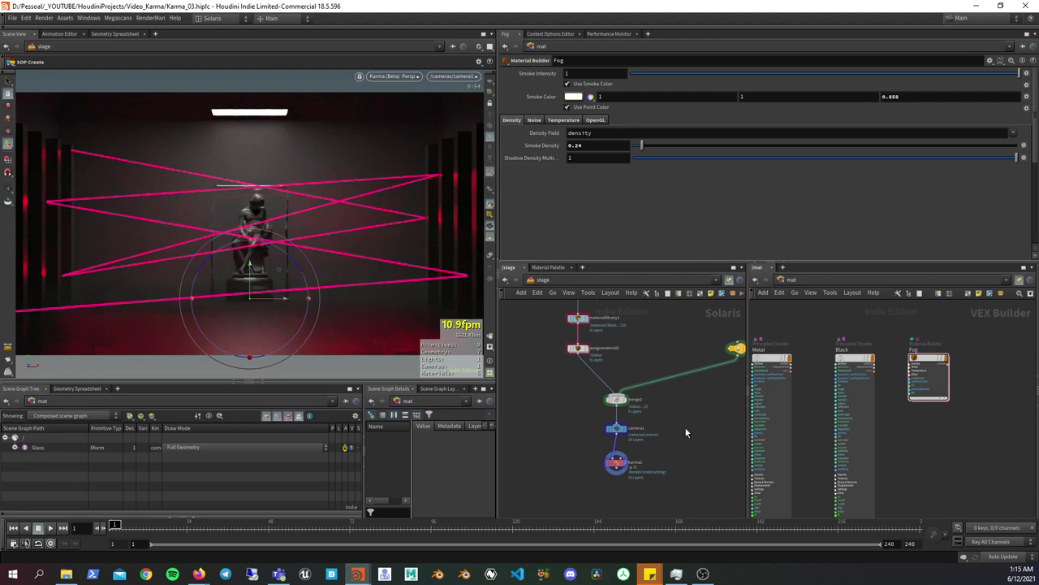
drag(991, 335, 934, 429)
middle_drag(928, 446, 872, 455)
scroll(872, 455, up, 2)
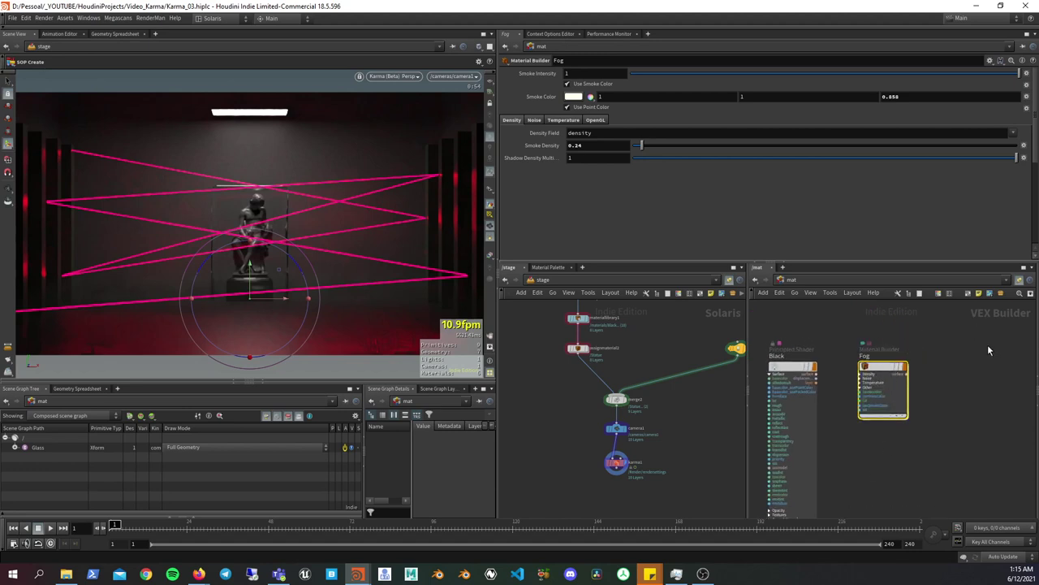
middle_drag(868, 483, 905, 456)
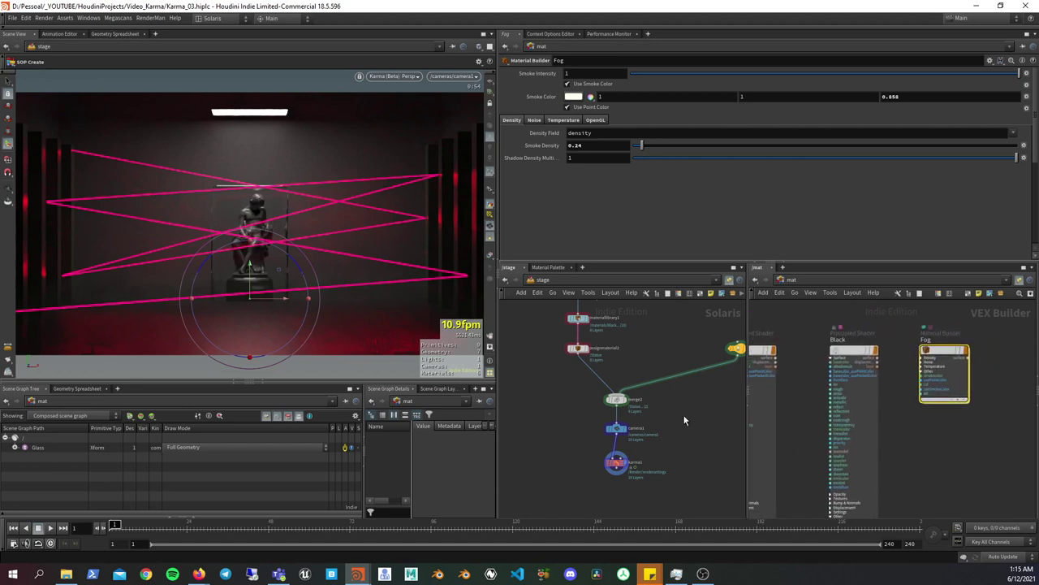
scroll(684, 420, down, 3)
scroll(673, 429, down, 2)
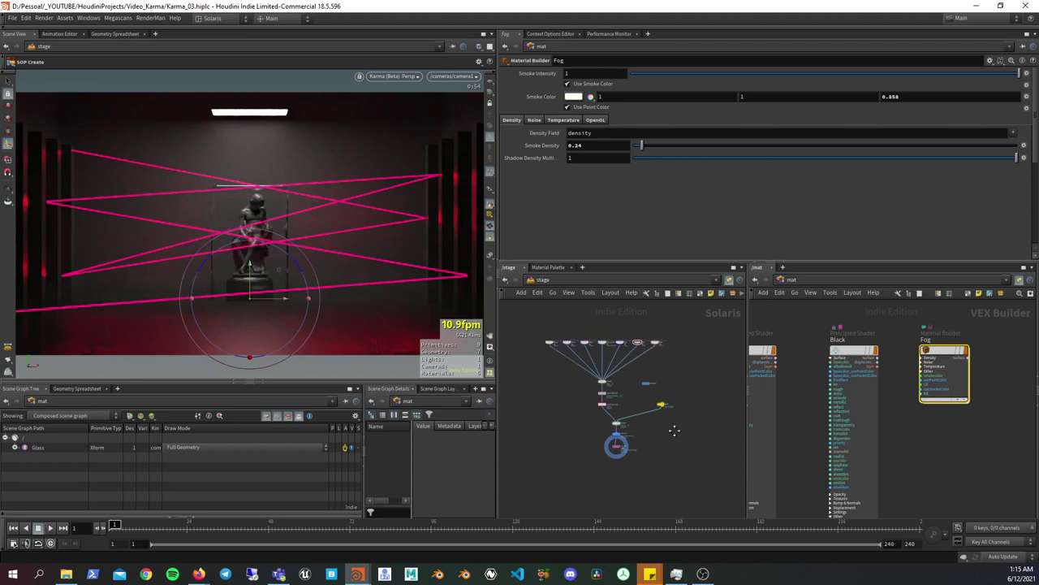
- Dive into the Fog material builder and widen its internal node network
double_click(940, 352)
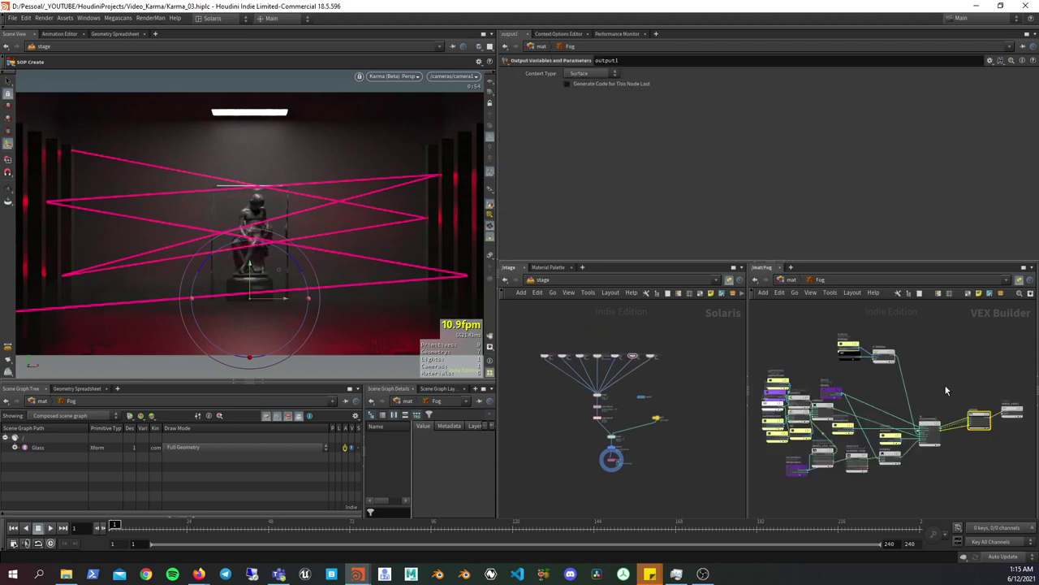
key(u)
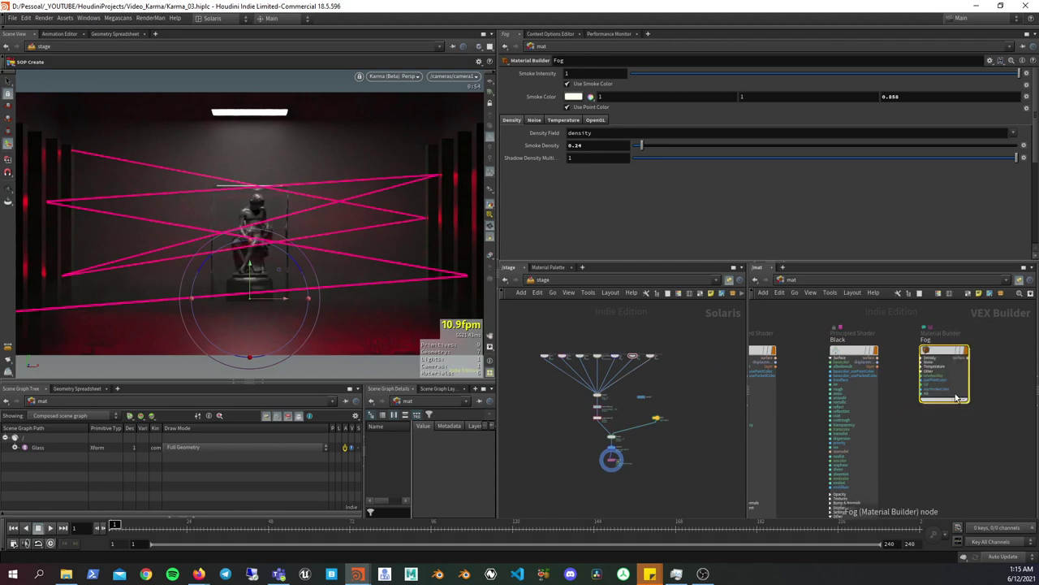
double_click(941, 354)
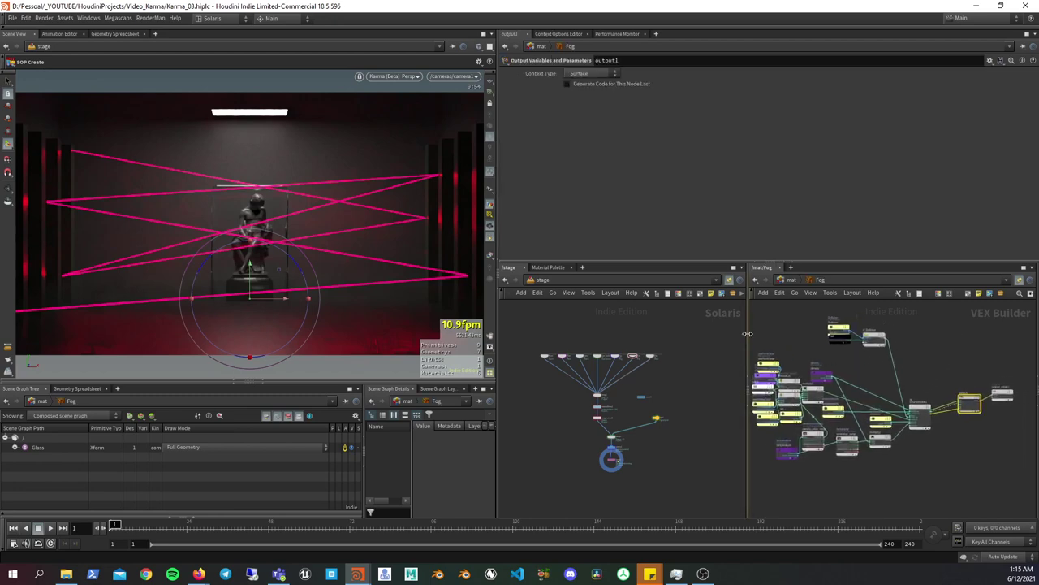
drag(743, 333, 684, 333)
scroll(864, 362, up, 5)
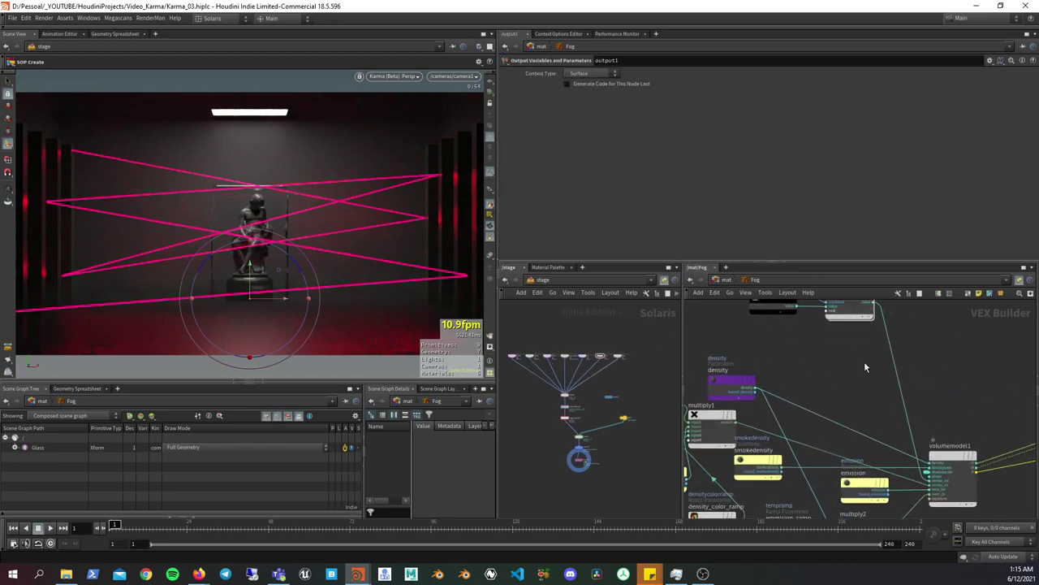
scroll(952, 389, down, 2)
scroll(900, 348, down, 2)
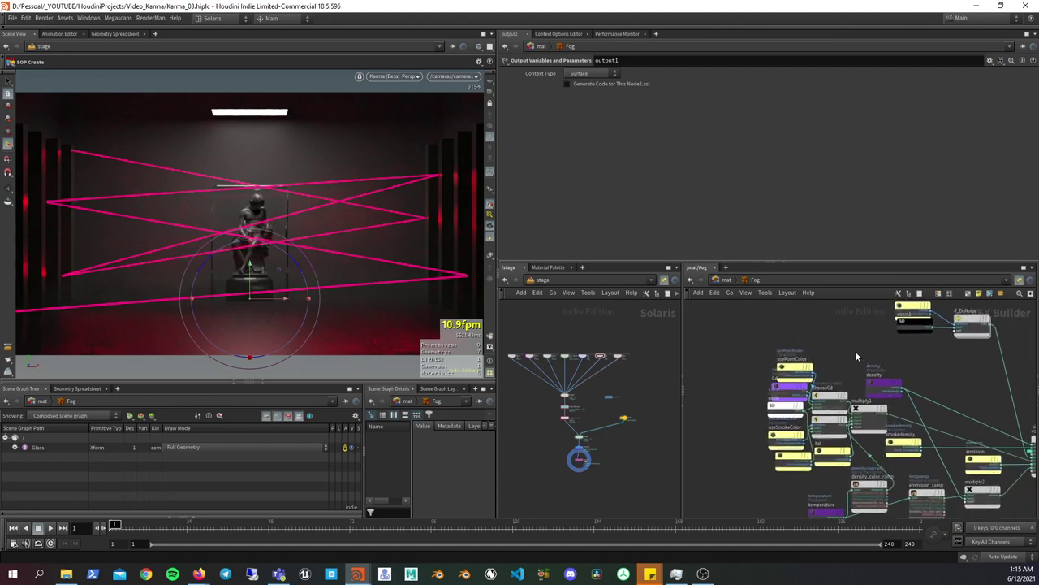
scroll(894, 365, up, 1)
scroll(913, 377, up, 1)
scroll(925, 390, up, 2)
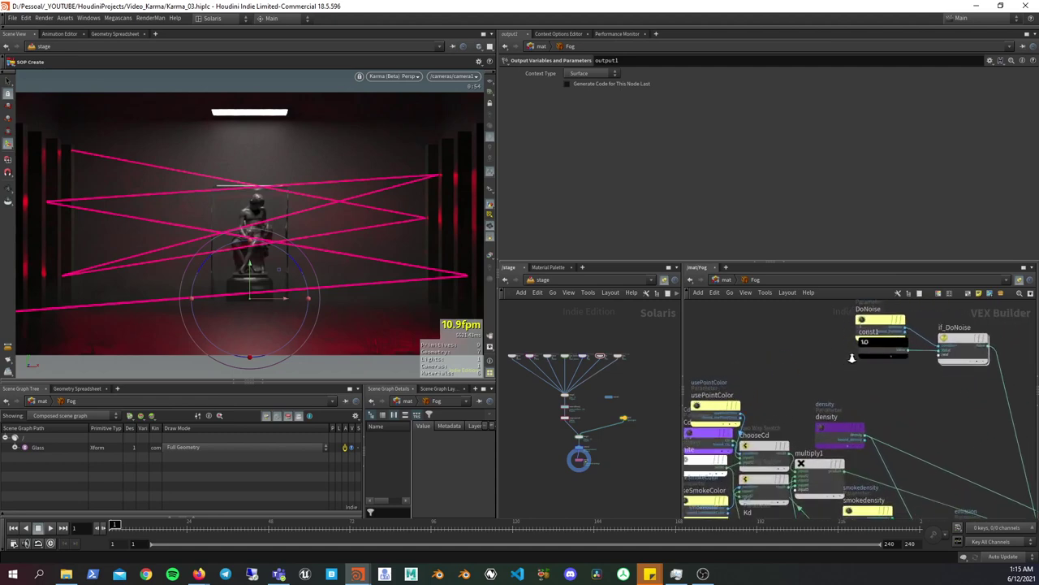
scroll(926, 391, down, 2)
scroll(861, 366, down, 2)
- Inspect the density node's parameters, then return to /mat
click(840, 372)
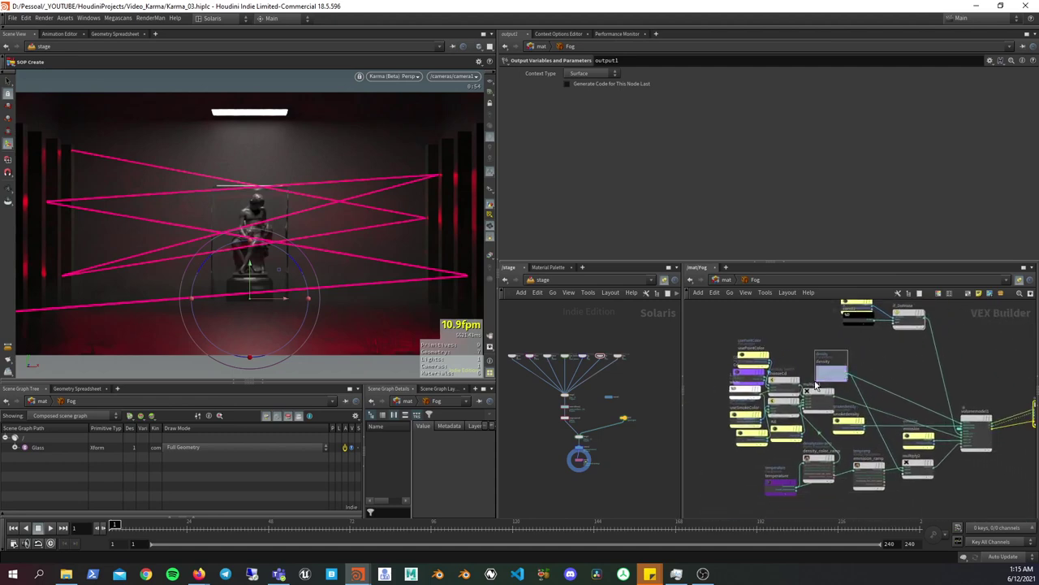
middle_drag(898, 358, 868, 362)
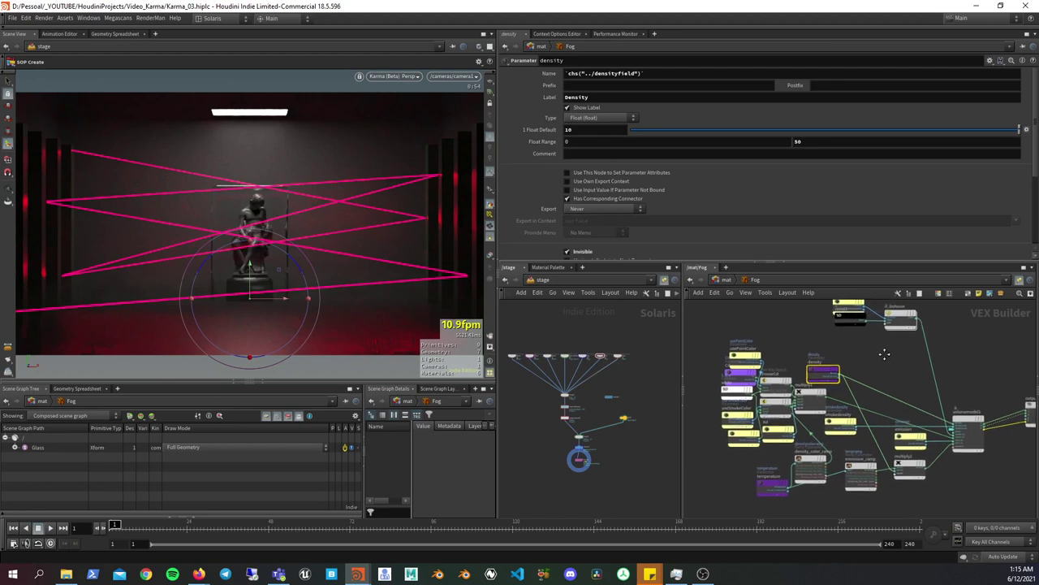
scroll(866, 378, down, 1)
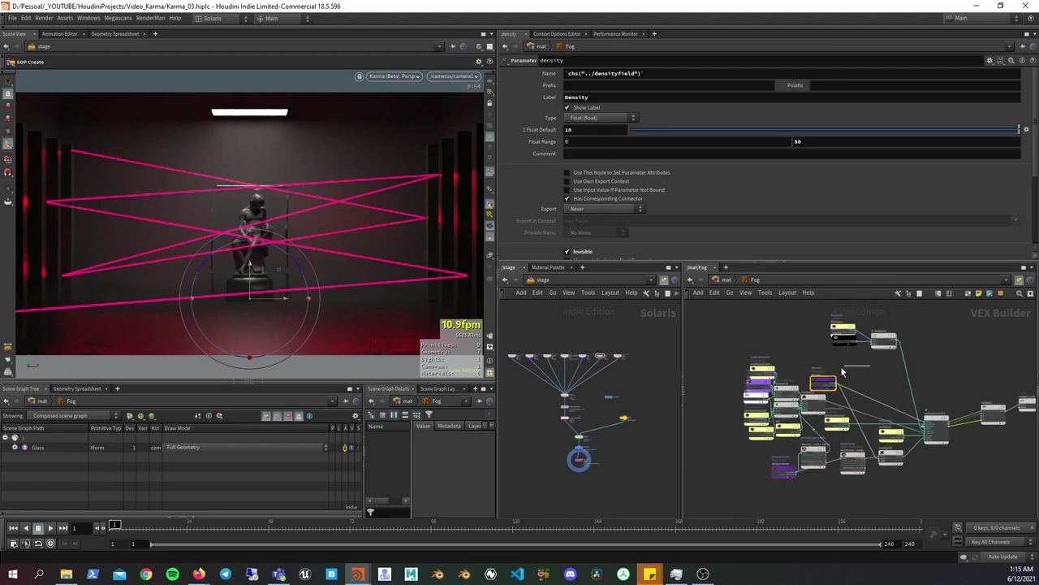
key(u)
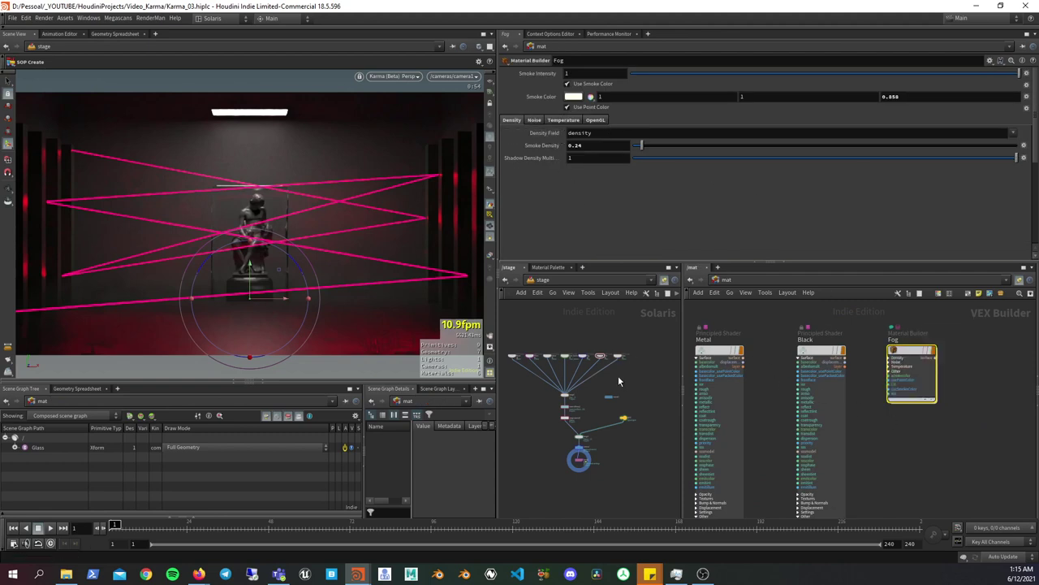
- Set the display flag on the Fog node to view the fog volume alone
scroll(638, 336, up, 3)
scroll(649, 357, up, 3)
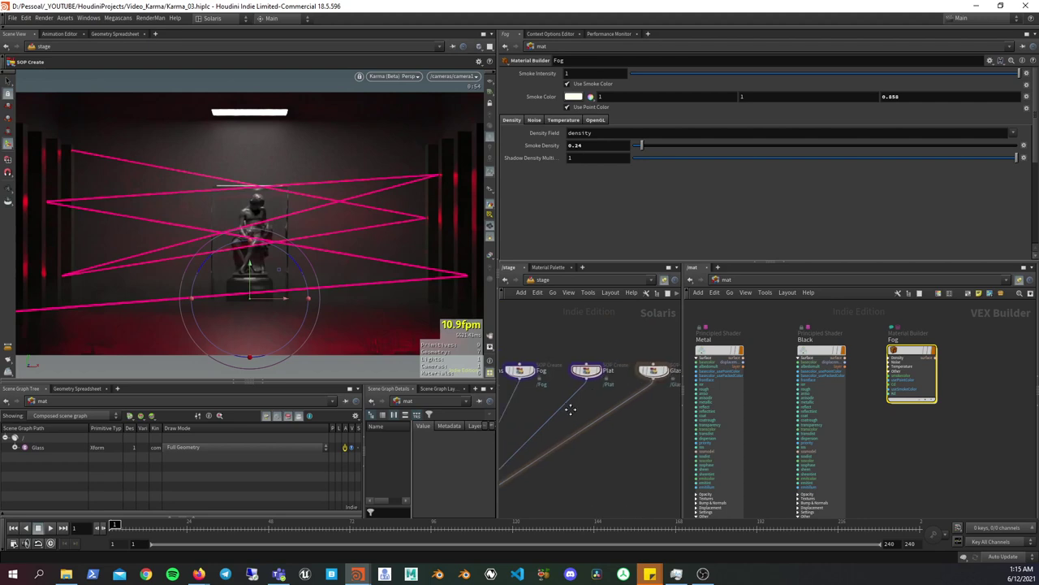
scroll(638, 372, left, 3)
click(633, 352)
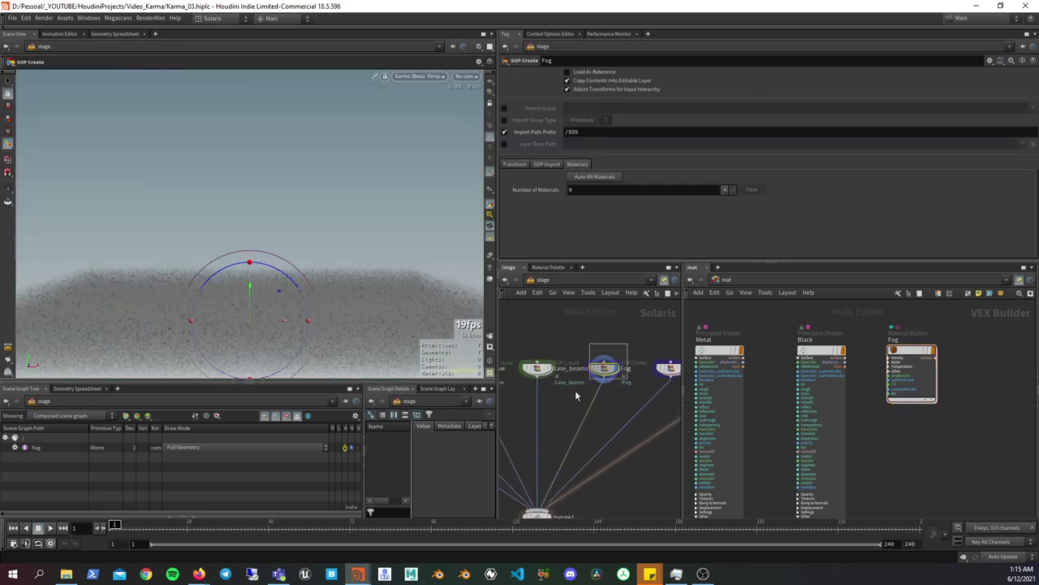
- Set the display flag back on karma1 to restore the full Karma render
scroll(602, 447, down, 3)
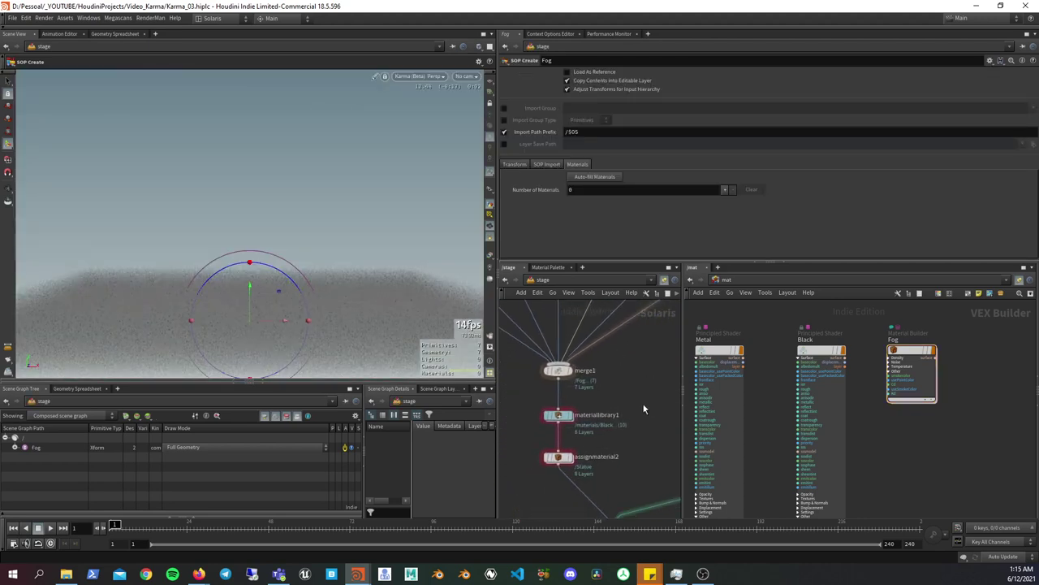
scroll(643, 408, down, 1)
scroll(622, 385, down, 5)
scroll(625, 404, down, 2)
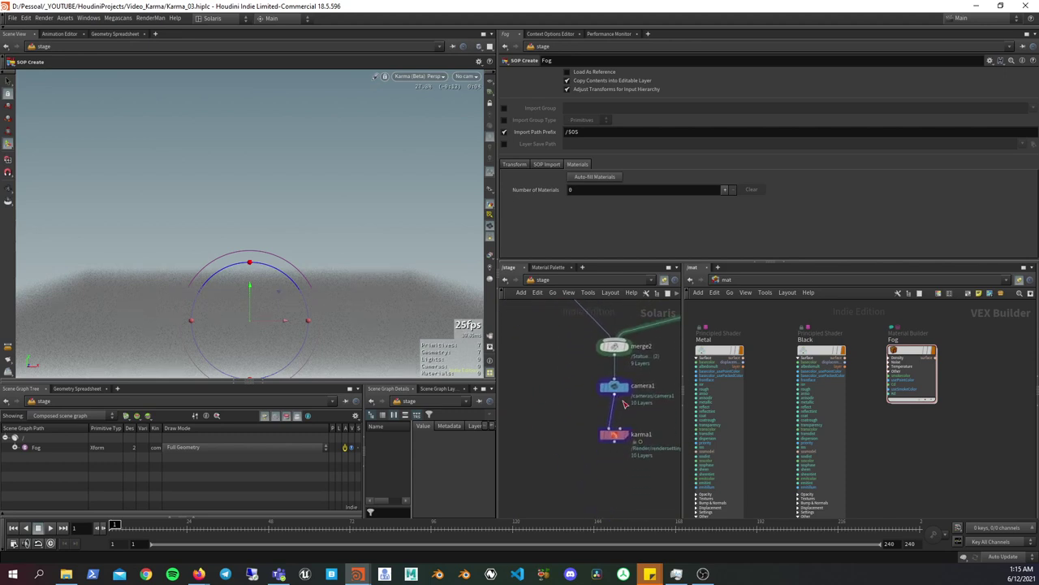
click(614, 434)
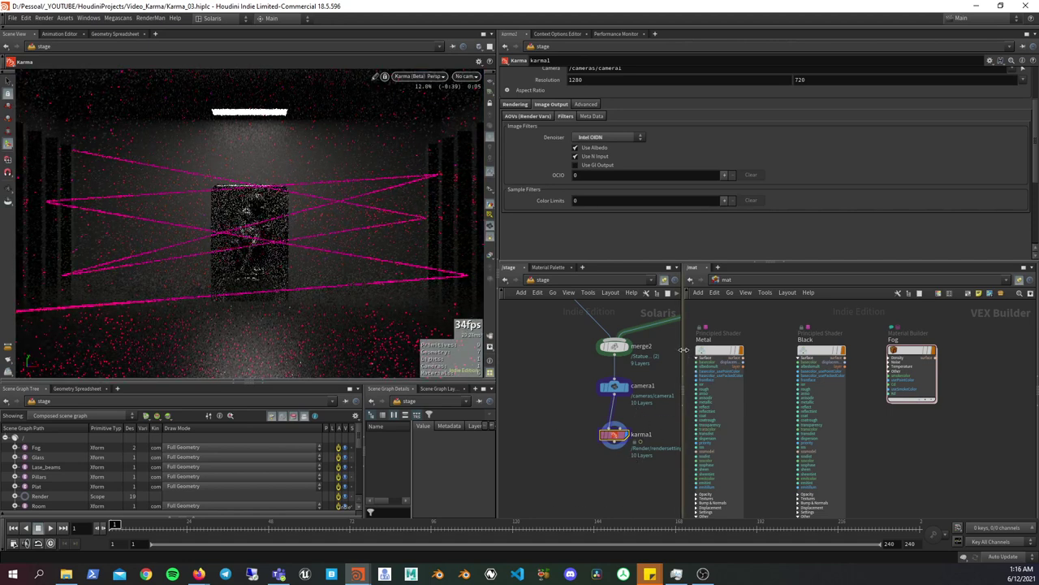
- Widen the stage network and bring the material nodes above merge2 into view
drag(683, 334, 810, 334)
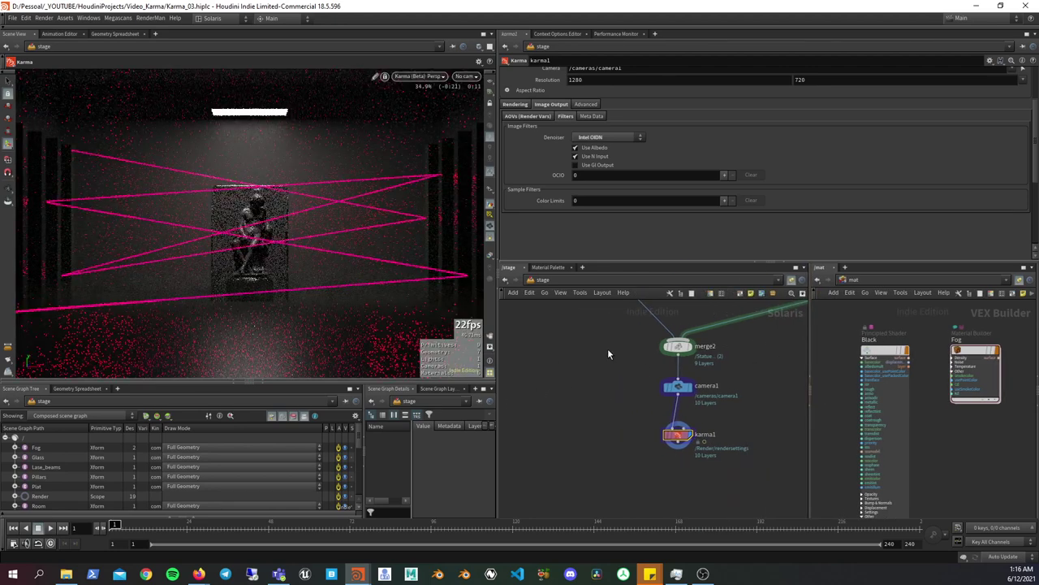
middle_drag(576, 371, 561, 466)
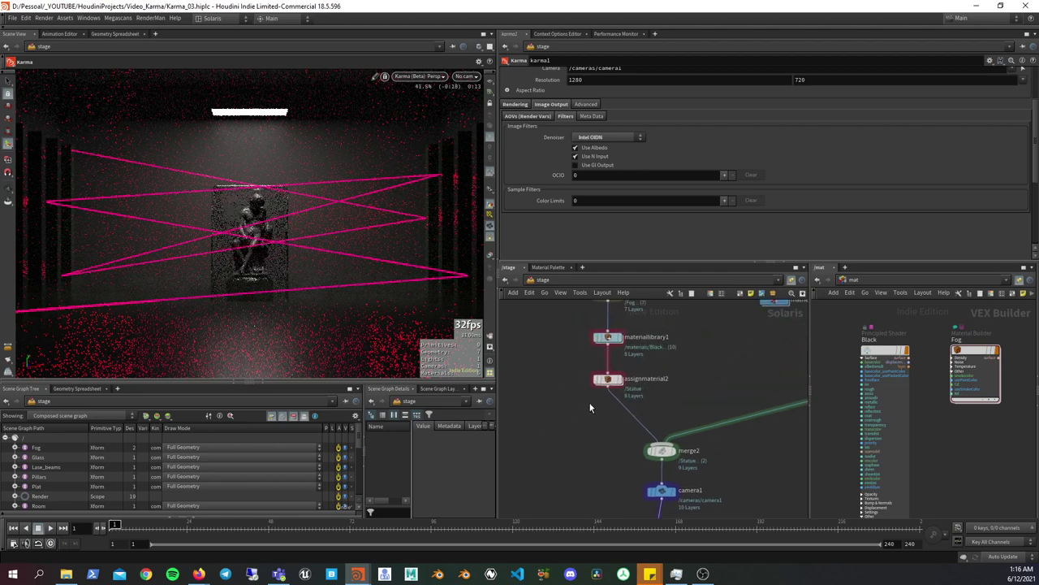
scroll(591, 408, down, 5)
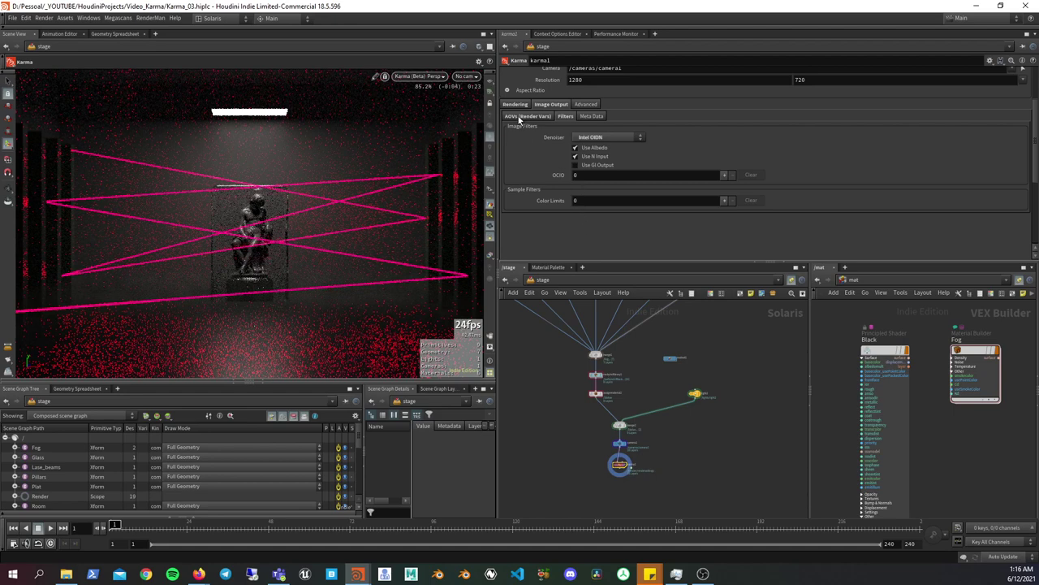
- Set the Karma denoiser to nVidia Optix Denoiser and select the light2 overhead light
click(518, 117)
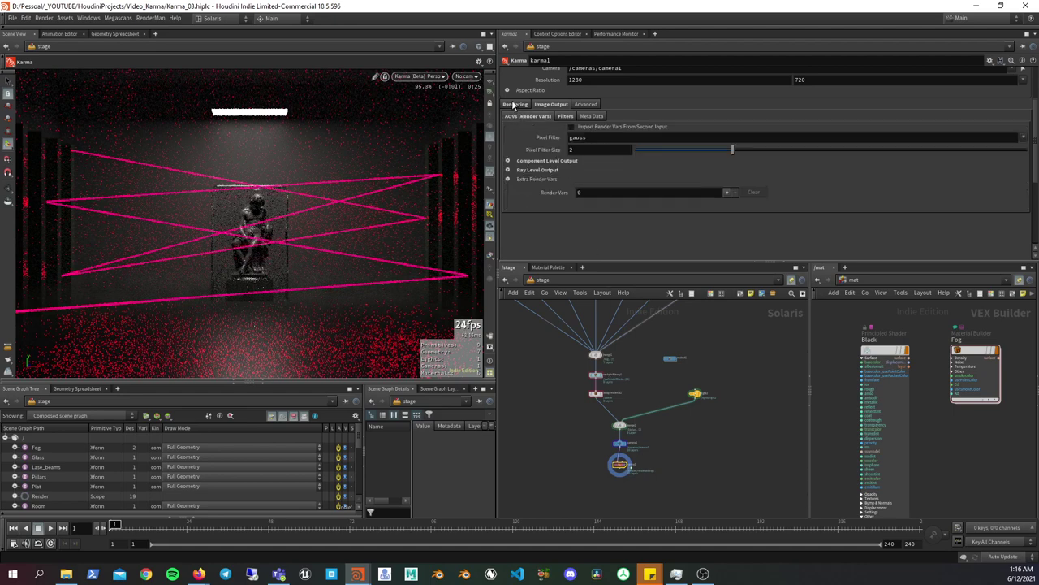
click(515, 105)
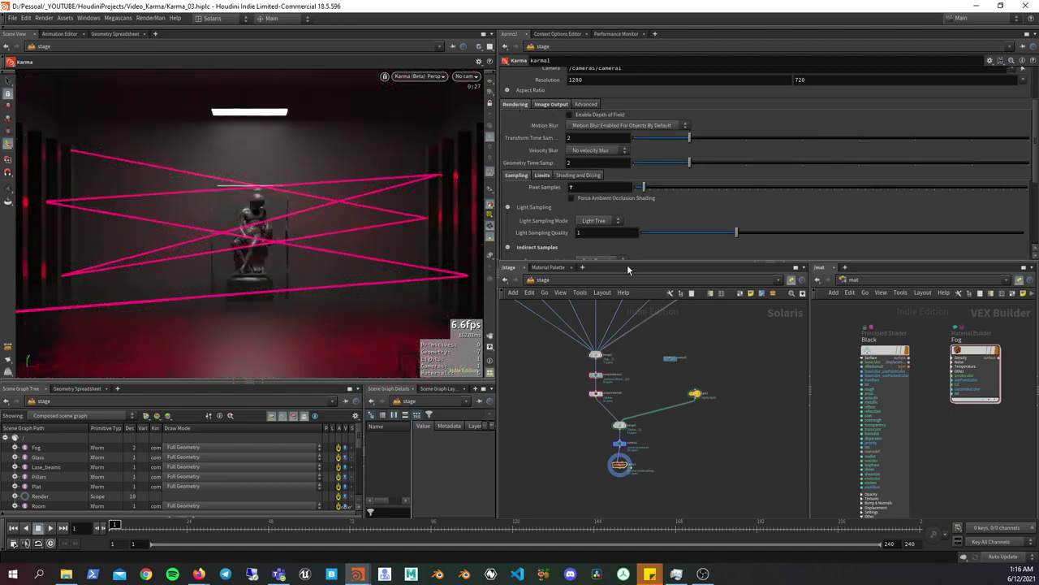
drag(652, 261, 652, 325)
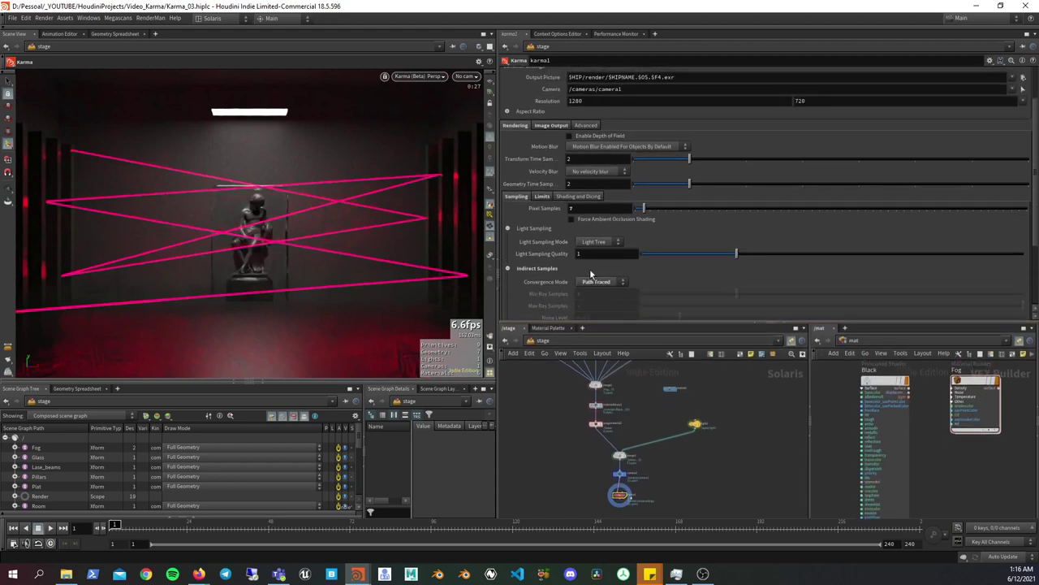
click(543, 199)
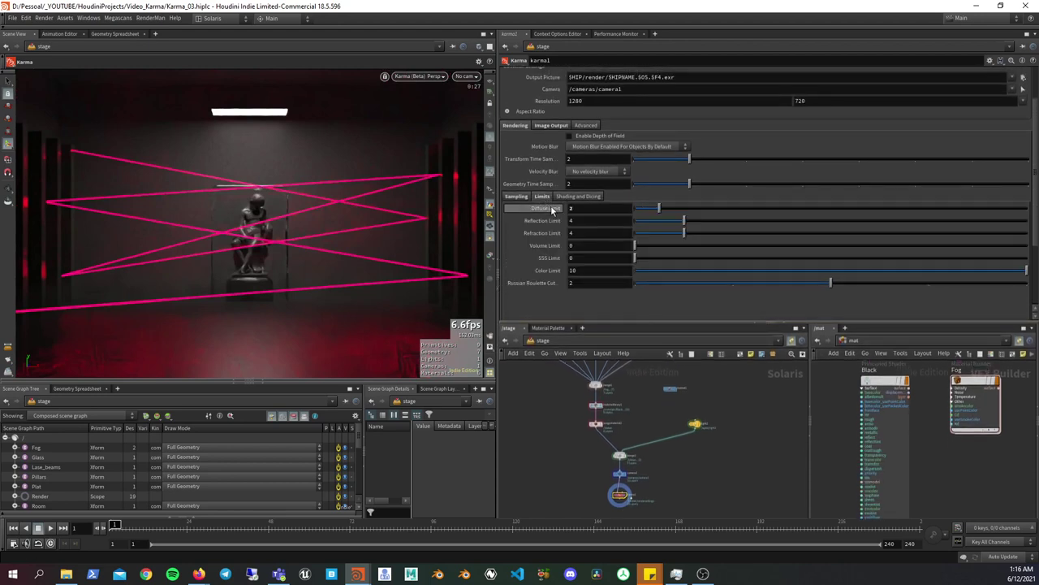
click(551, 125)
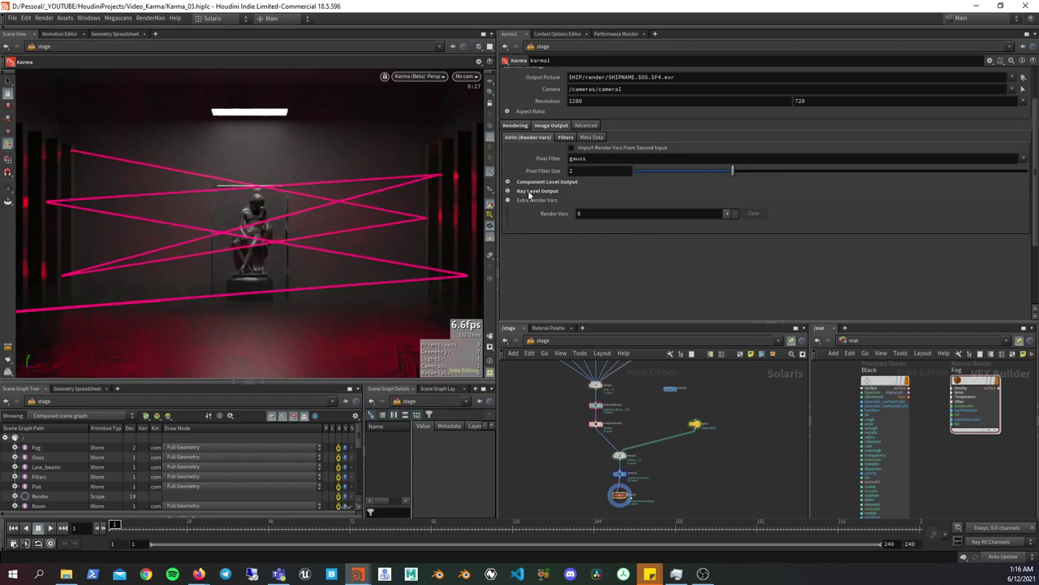
click(565, 137)
click(587, 159)
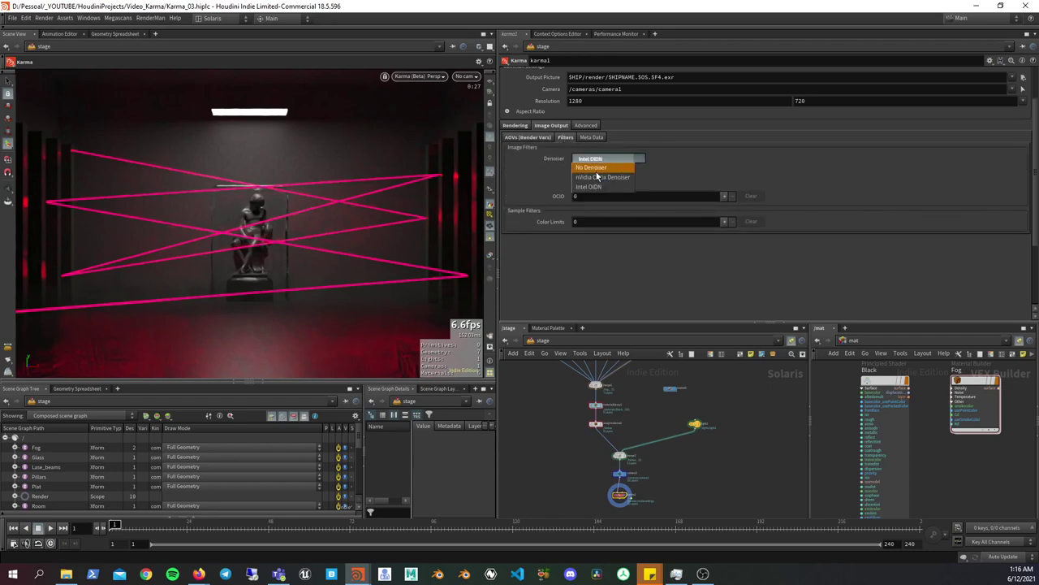
click(603, 177)
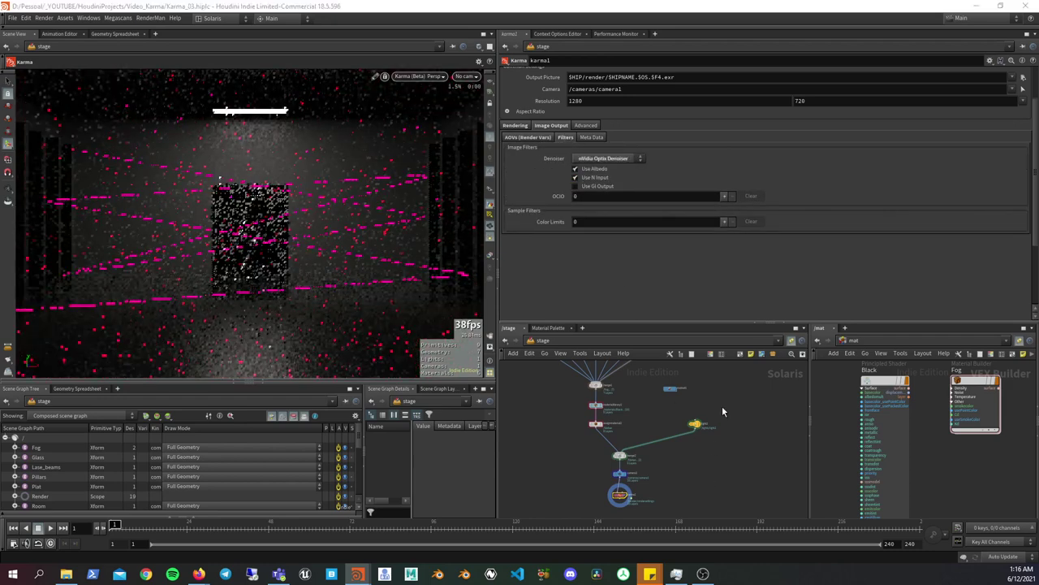
click(695, 423)
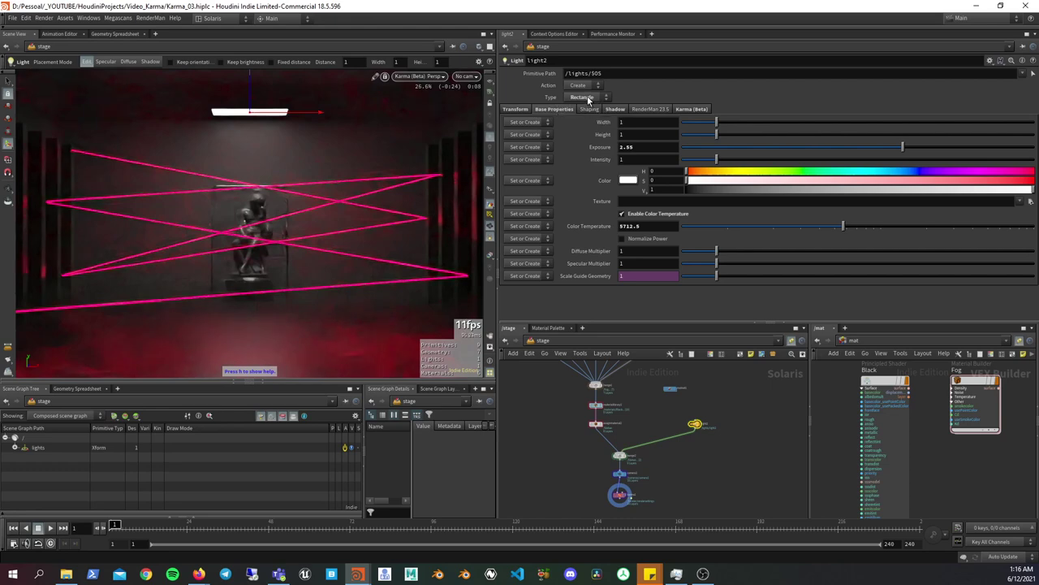
- Try the Disk light type on light2, then set it back to Rectangle
click(589, 99)
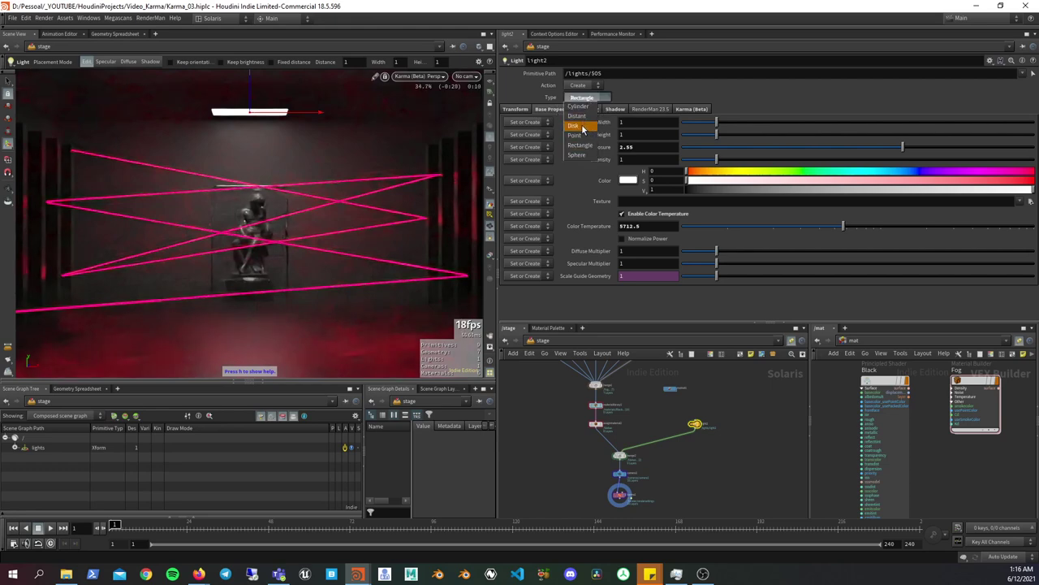
click(583, 127)
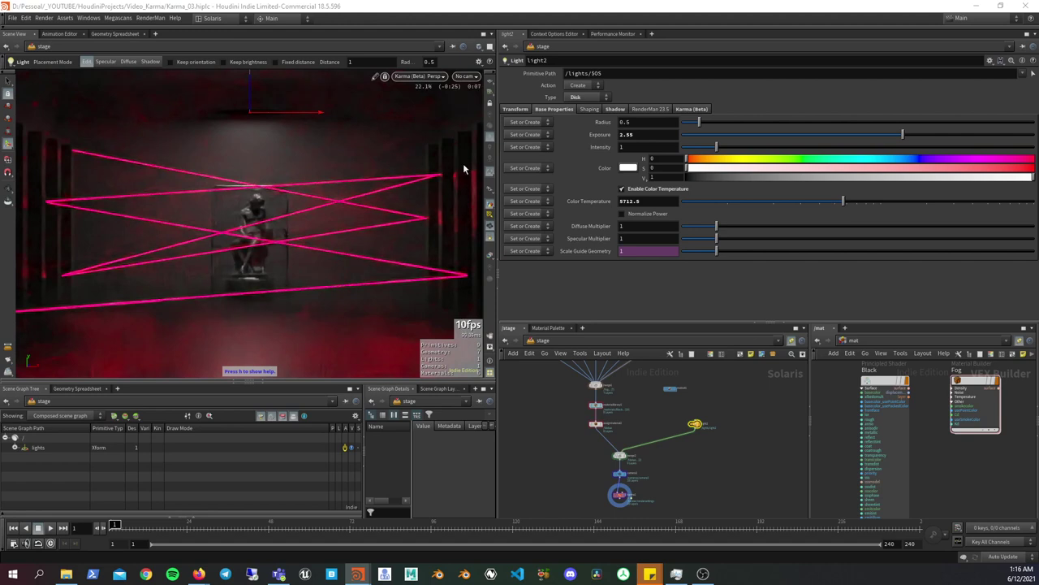
click(589, 99)
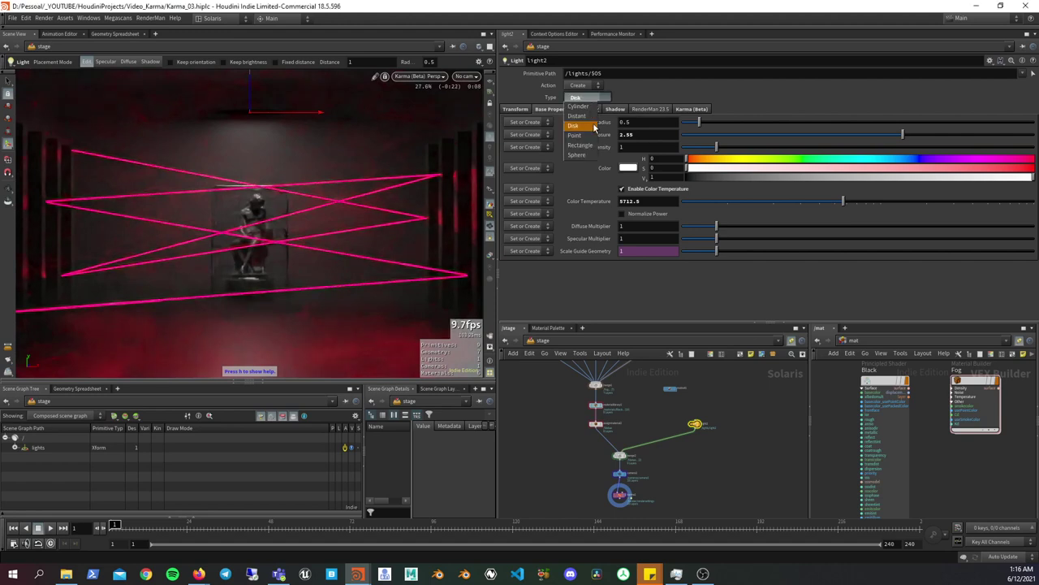
click(580, 145)
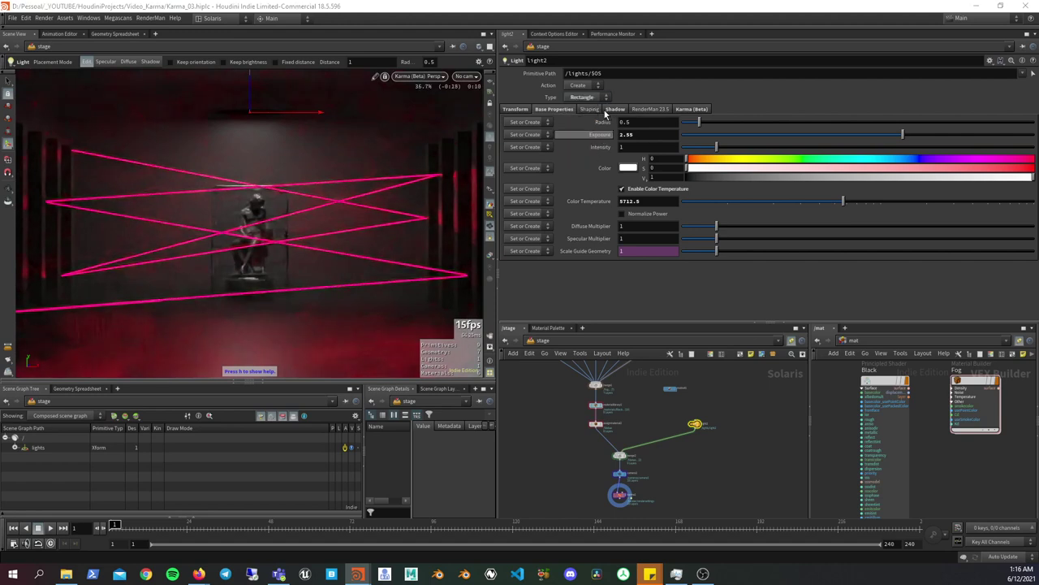
- Enable Spotlight shaping on light2 (angle 45, softness 0.167) and reselect karma1
click(588, 110)
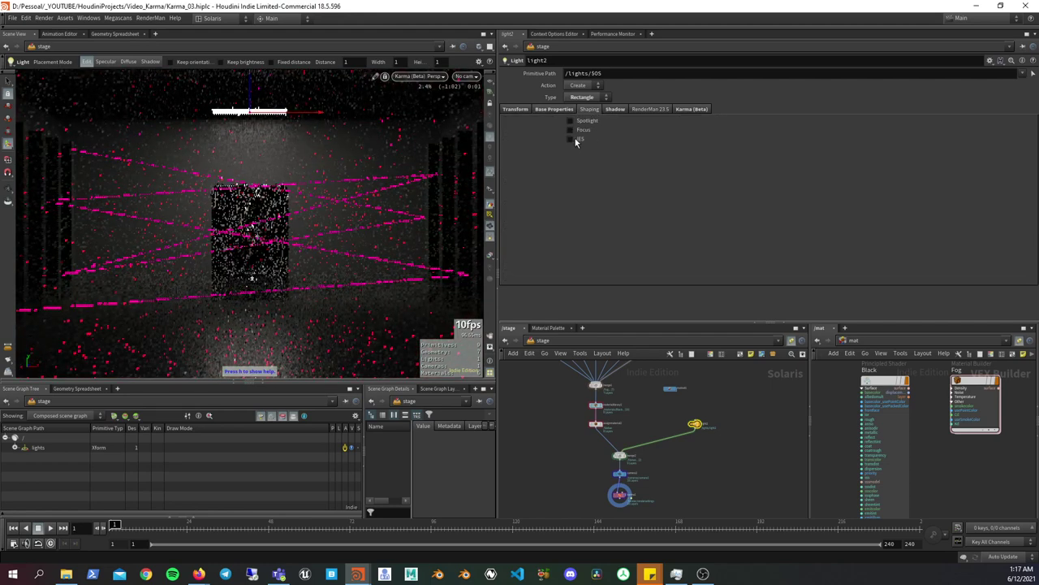
click(570, 121)
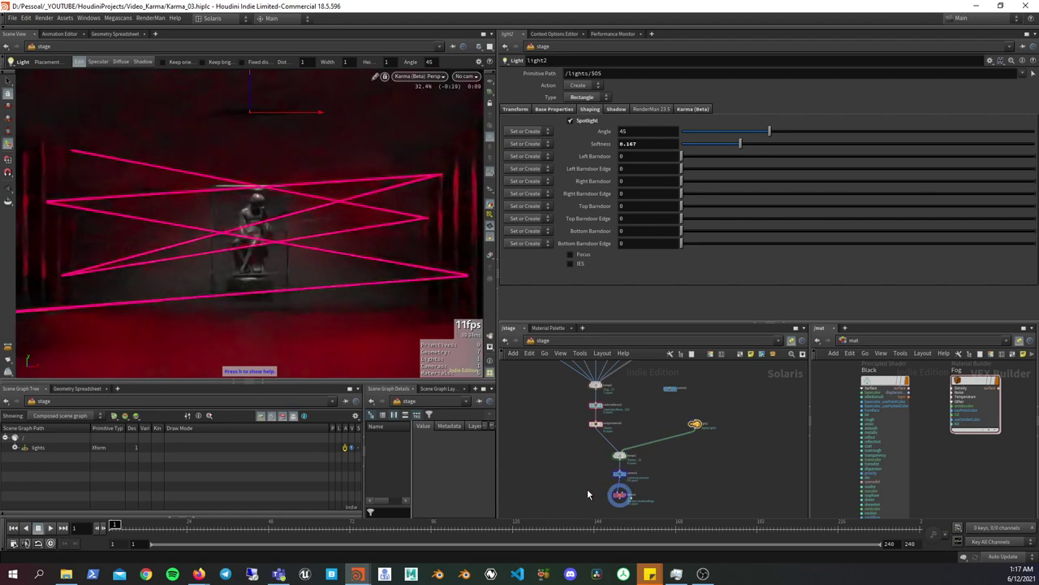
click(619, 494)
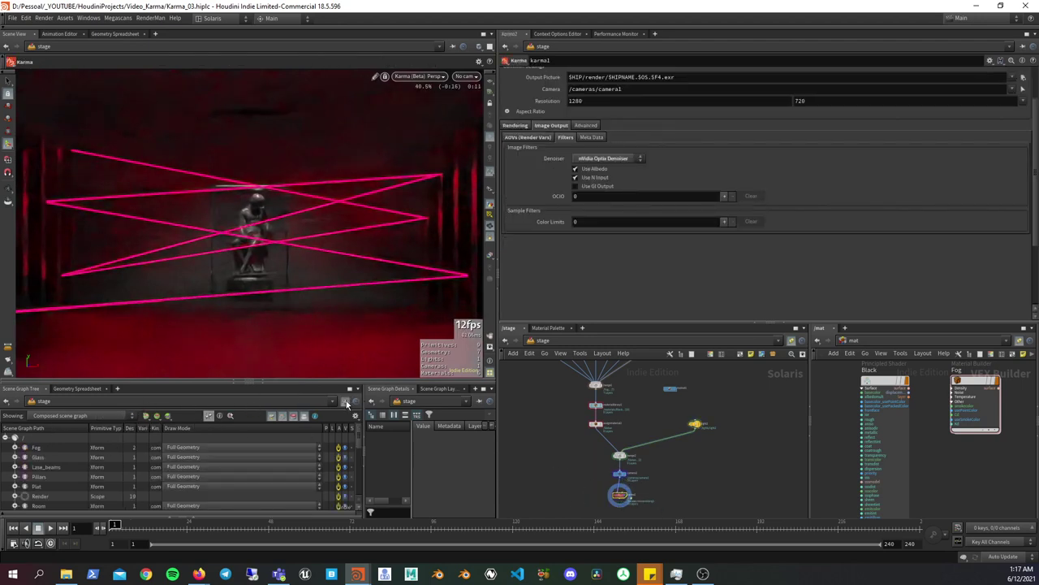
- Hide Laser_beams and Glass in the Scene Graph Tree, then select the light2 node
drag(320, 384, 317, 351)
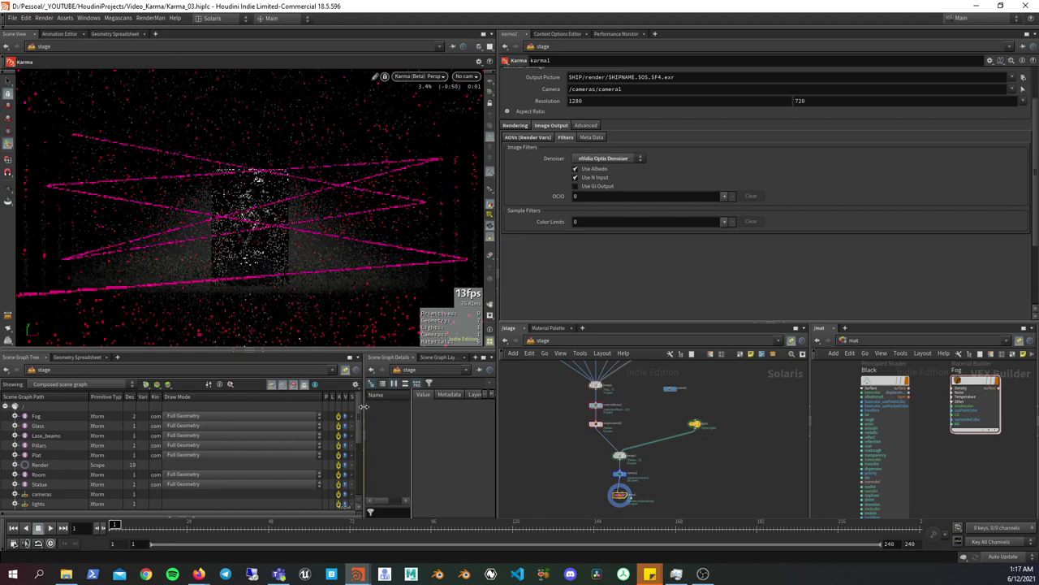
drag(363, 406, 376, 416)
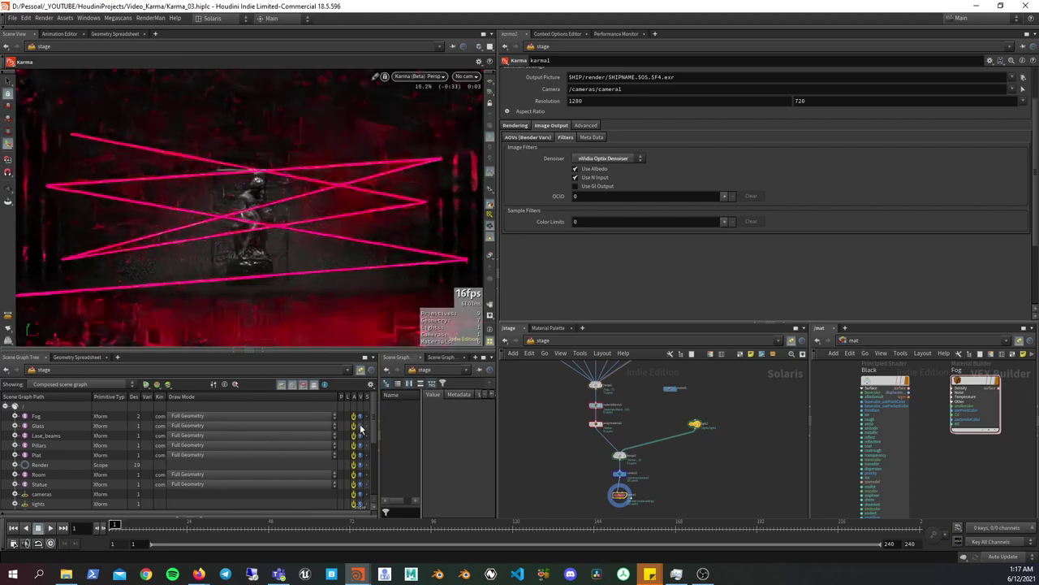
click(355, 437)
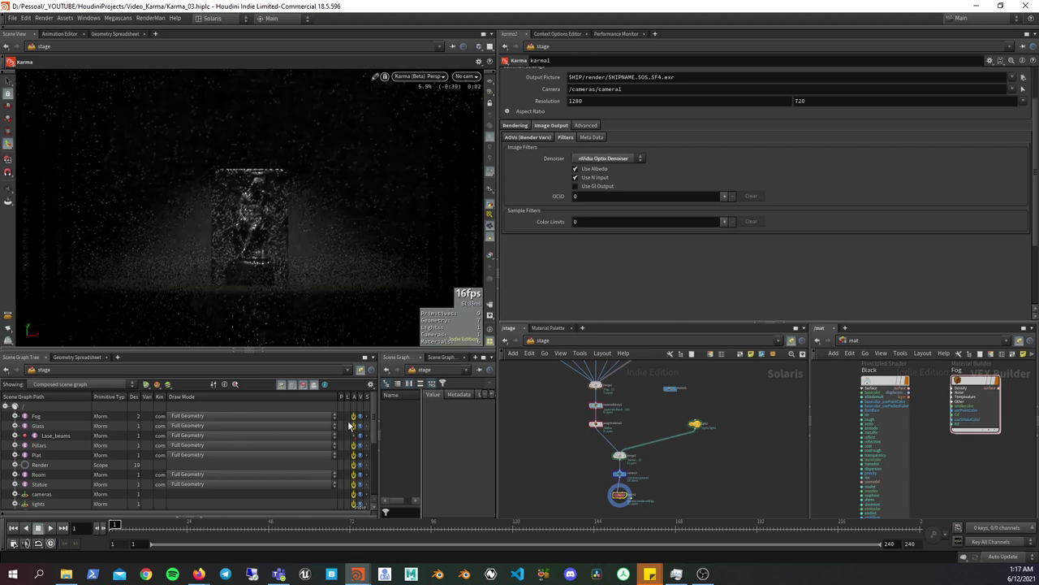
click(354, 431)
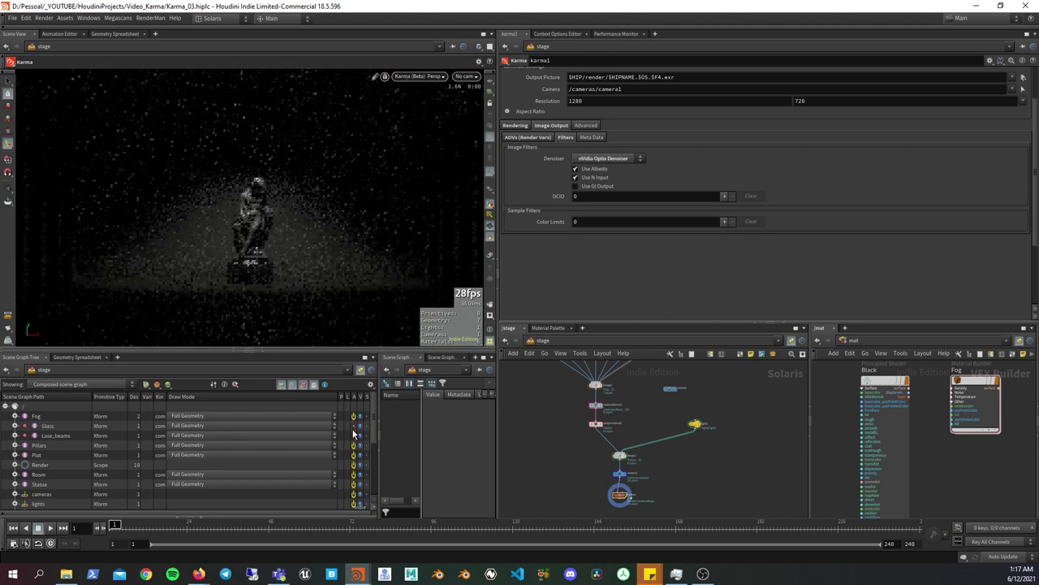
click(694, 423)
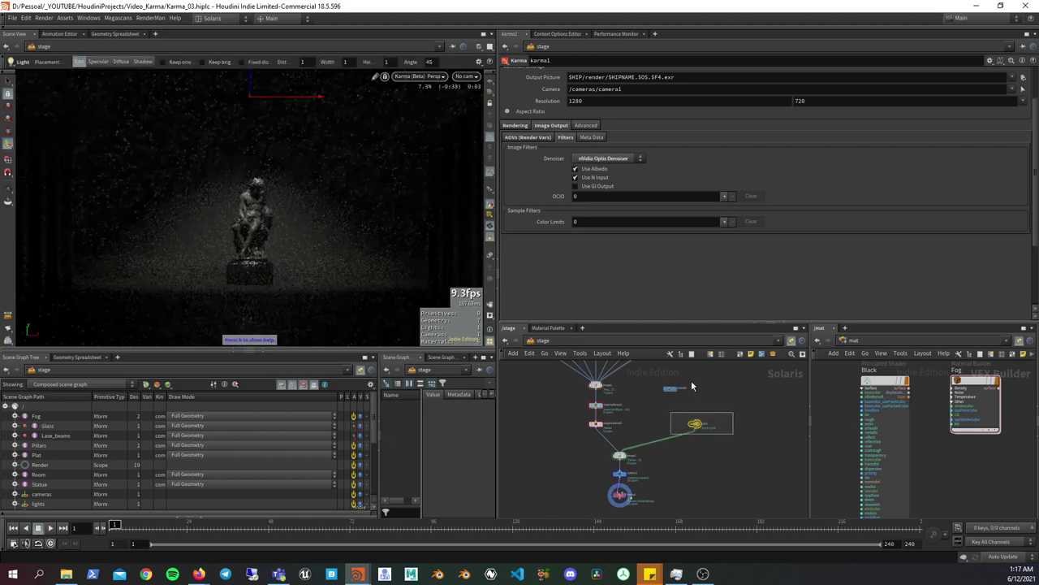
- Narrow light2's spotlight angle to about 21, reduce its softness, then switch Spotlight shaping off
mouse_move(682, 144)
mouse_down()
mouse_move(740, 143)
mouse_move(739, 132)
mouse_move(722, 133)
mouse_up()
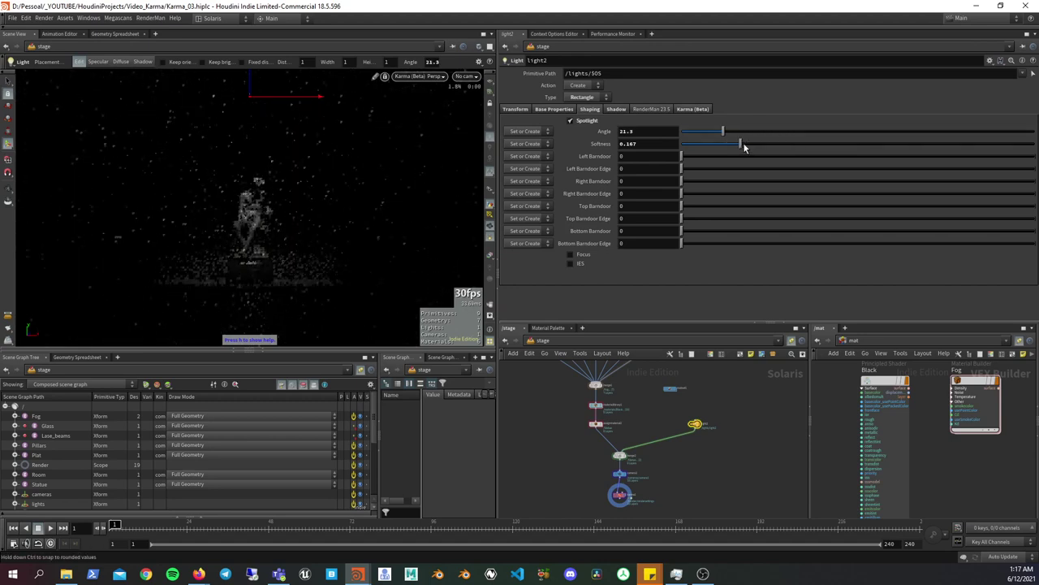
drag(744, 147, 708, 145)
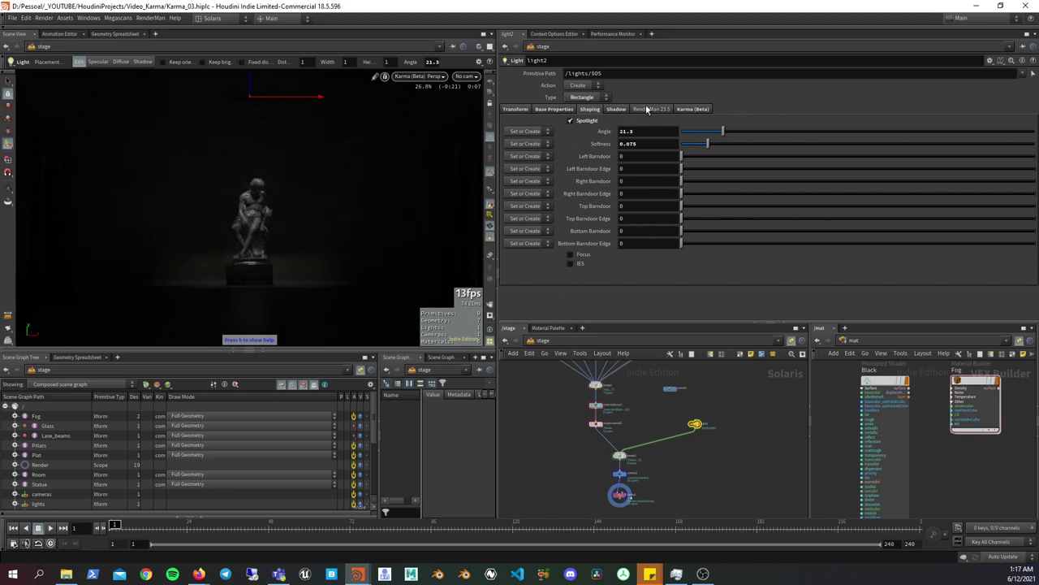
click(589, 121)
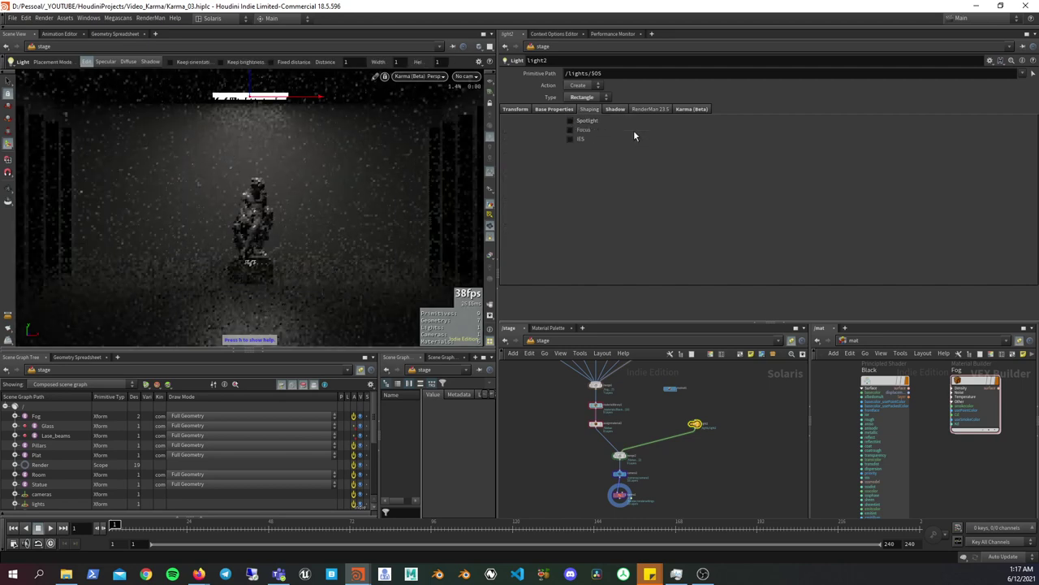
- Unhide the Glass case, then toggle light2's shadow Distance override off and back to Set or Create at 0.1
click(358, 427)
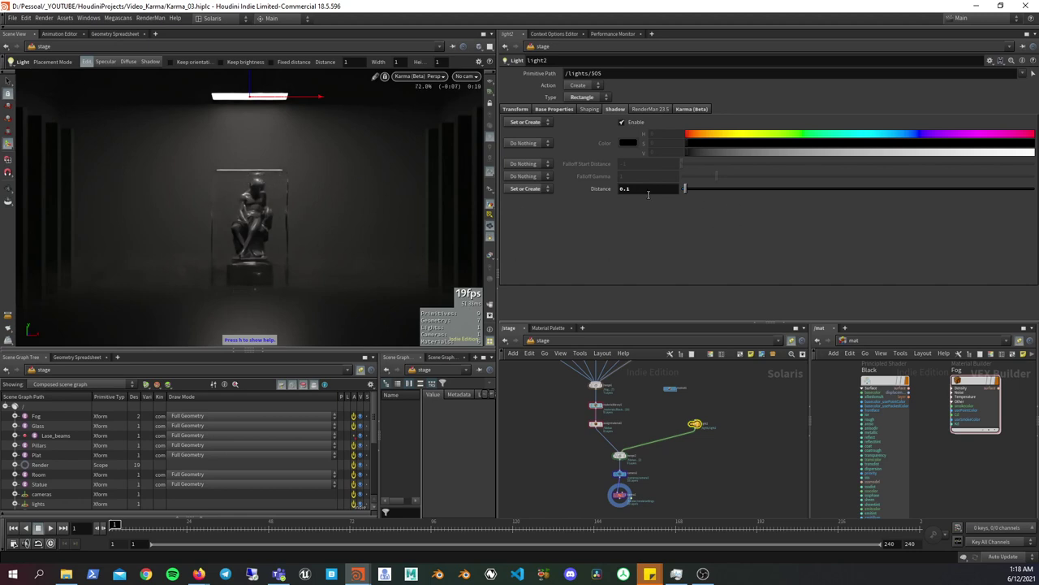
click(527, 191)
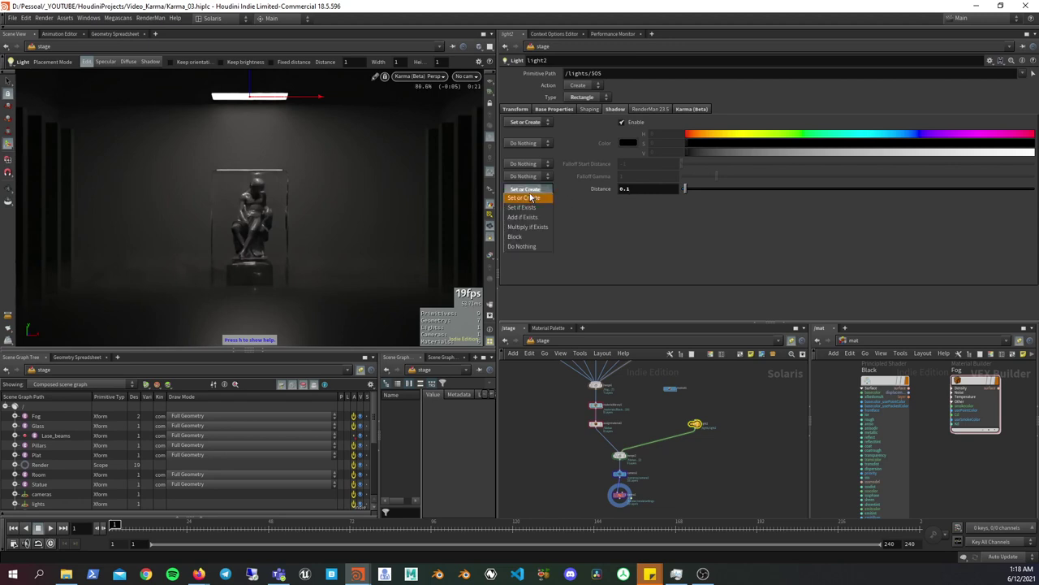
click(531, 247)
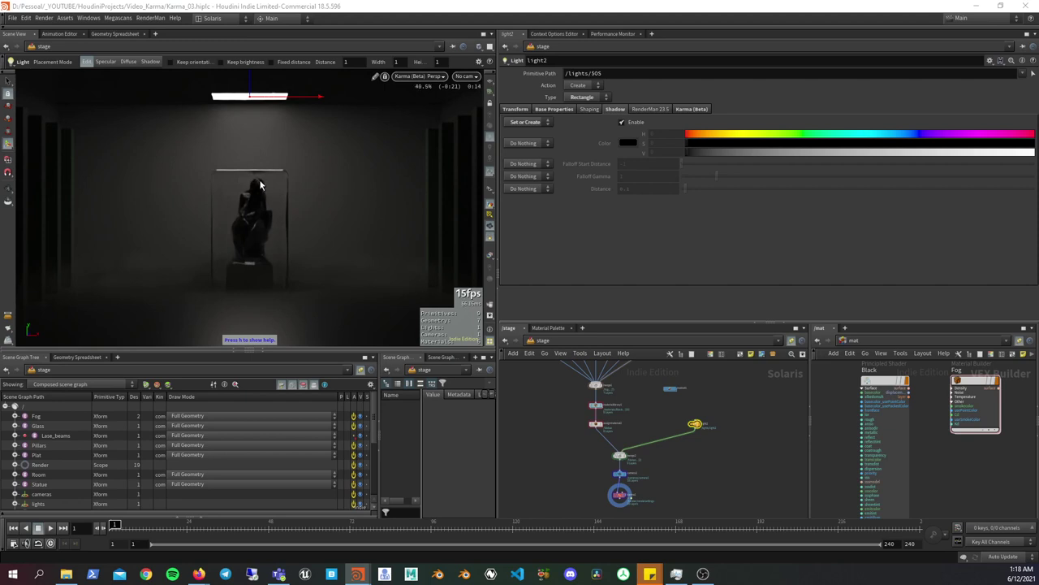
click(536, 190)
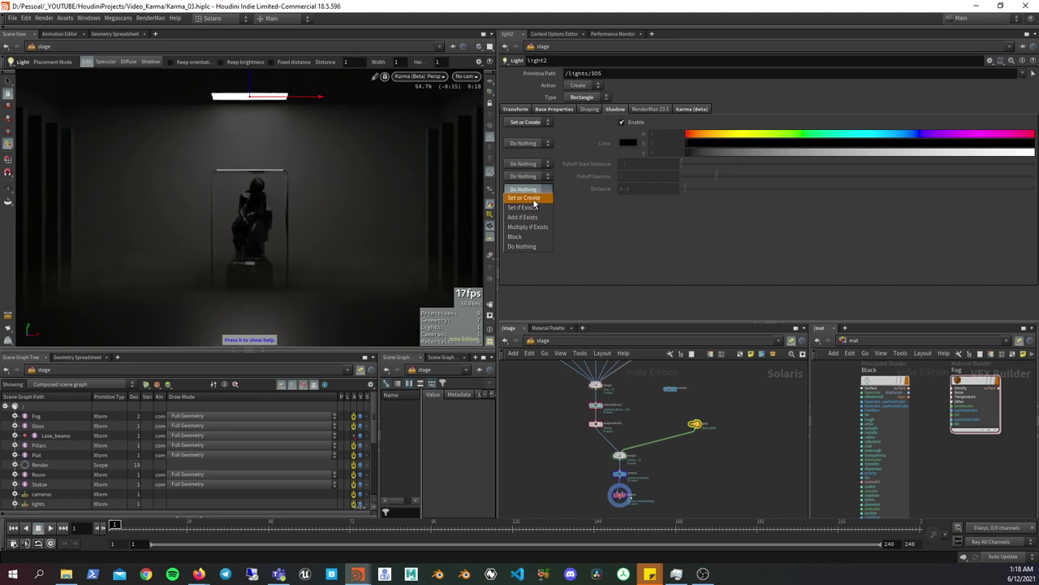
click(528, 198)
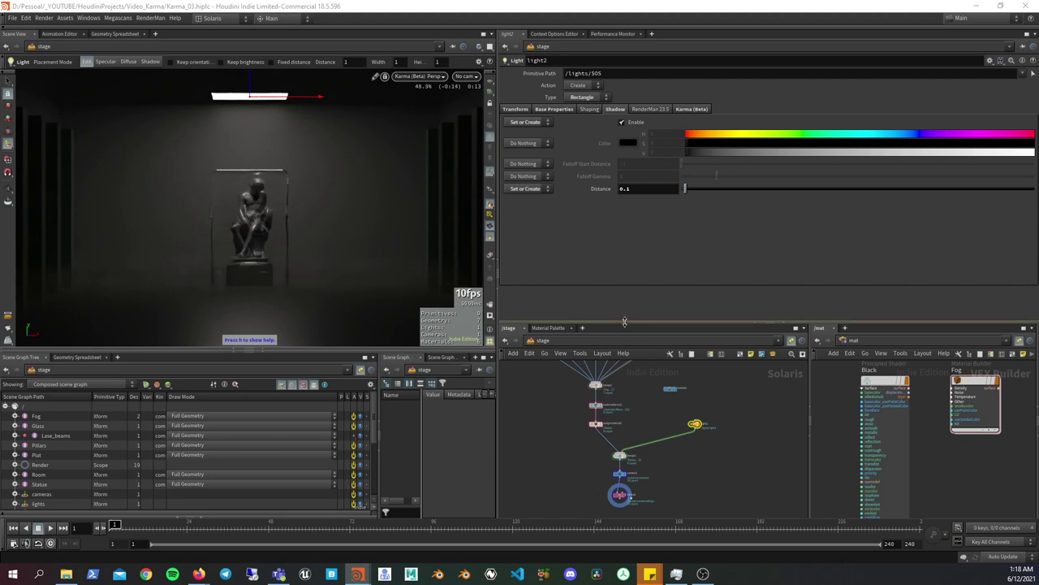
- Widen the network panes, reveal the Render Gallery strip, and open an earlier red-laser snapshot full size
drag(622, 322, 617, 303)
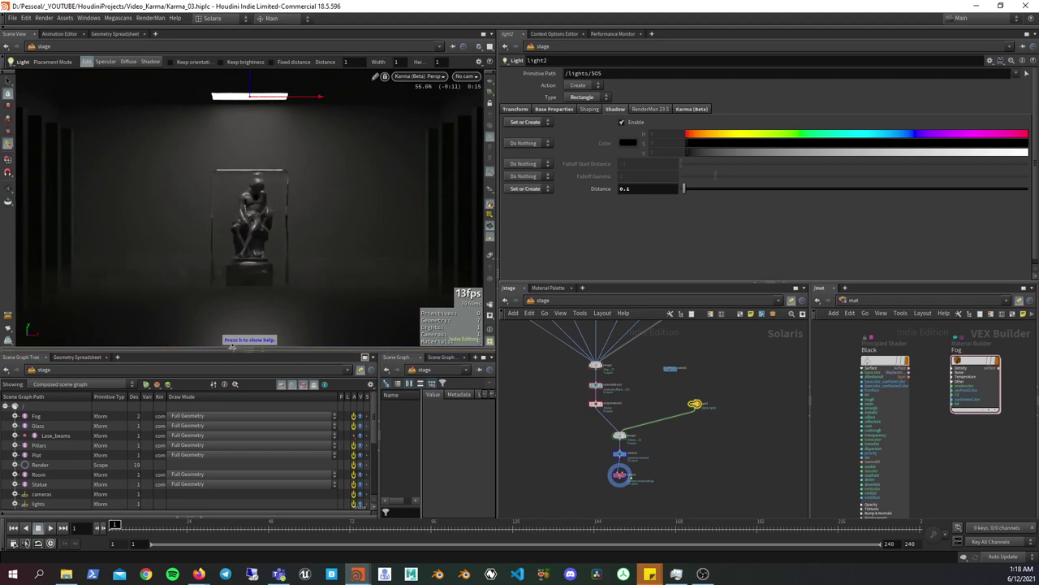
drag(232, 346, 233, 259)
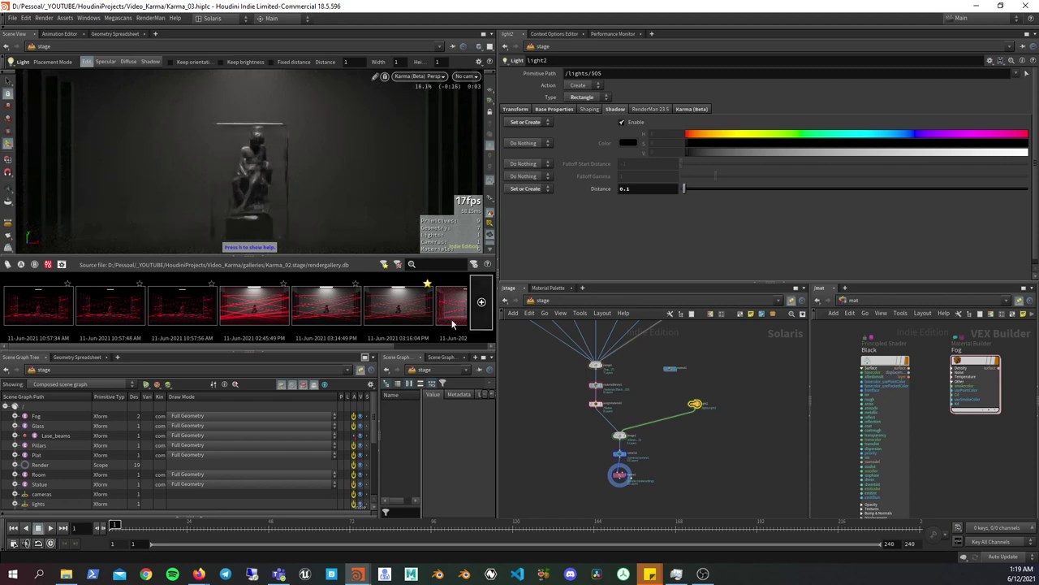
scroll(367, 347, down, 2)
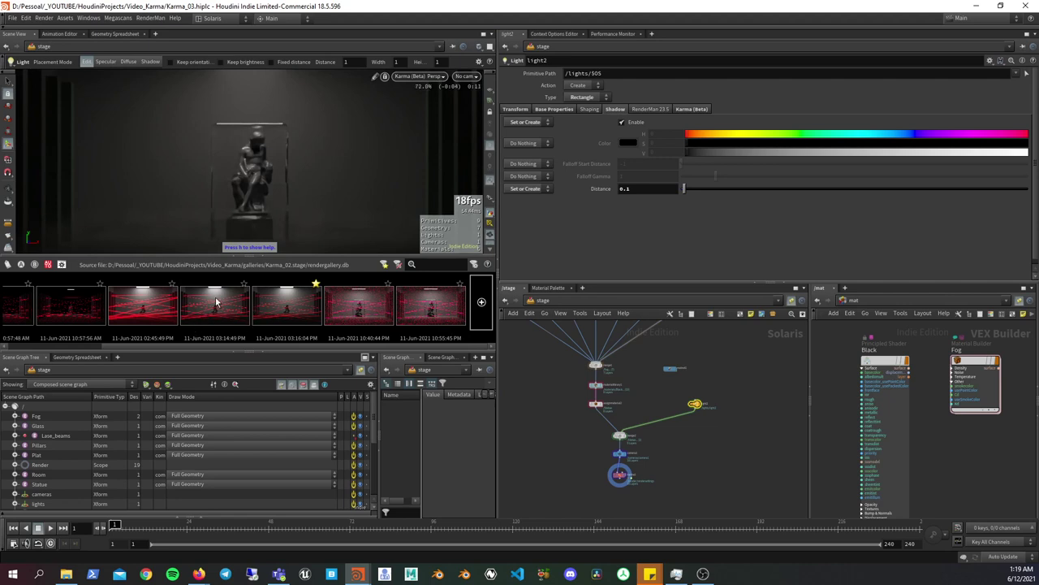
drag(196, 344, 126, 345)
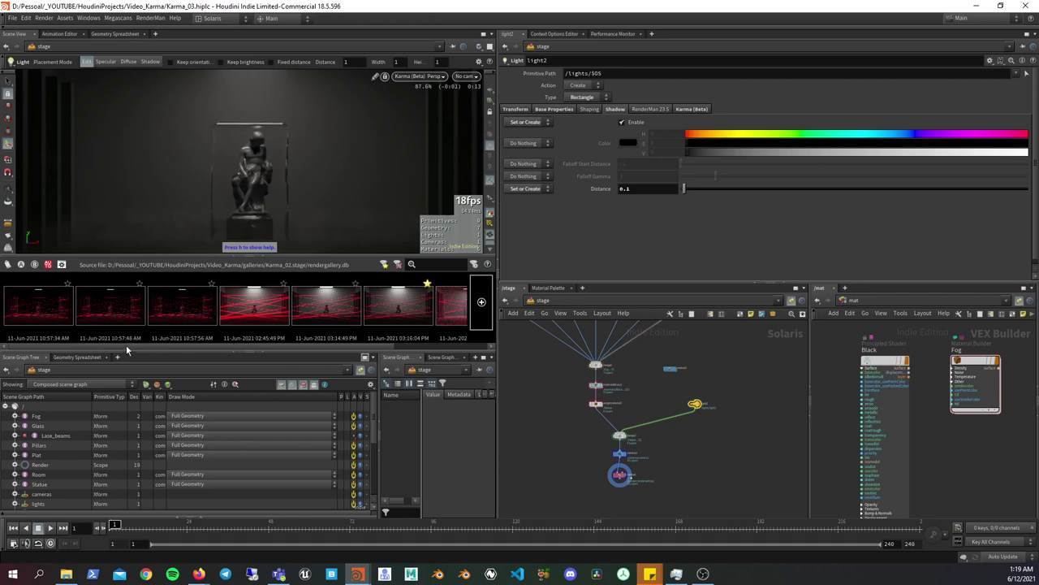
double_click(109, 308)
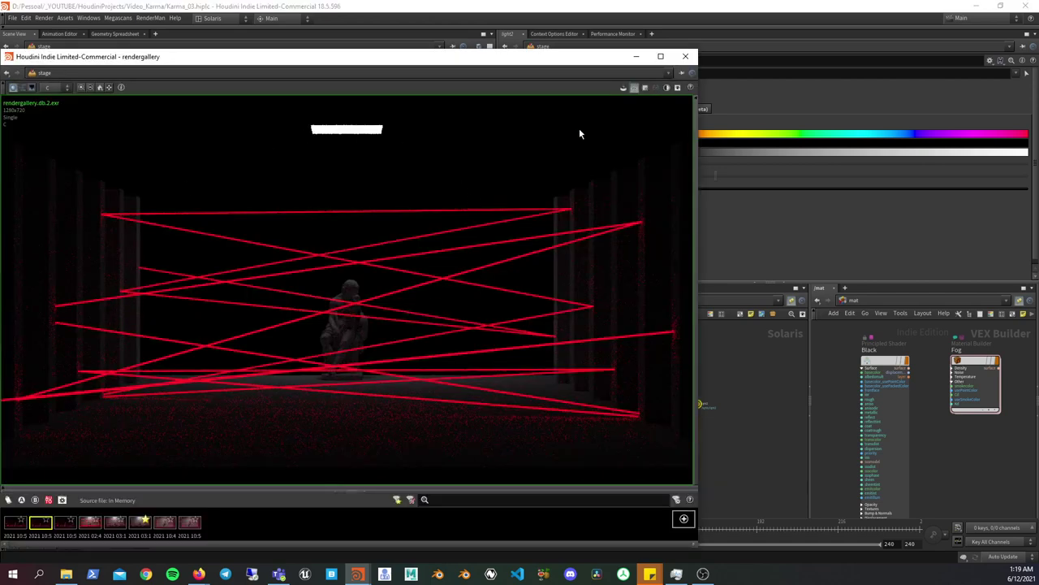
- Close the enlarged snapshot, open another one full size for comparison, and close it too
click(687, 58)
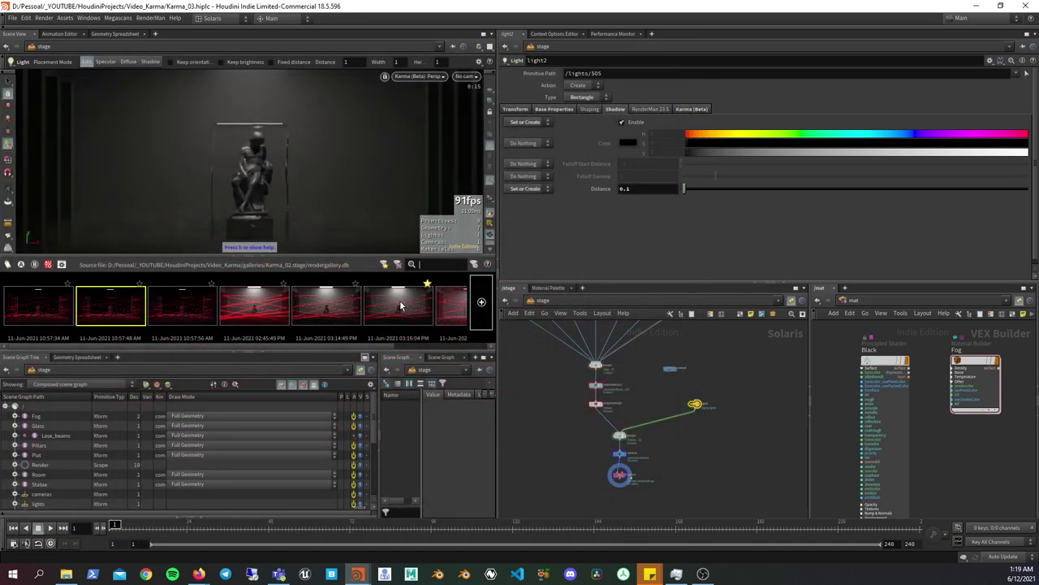
double_click(399, 303)
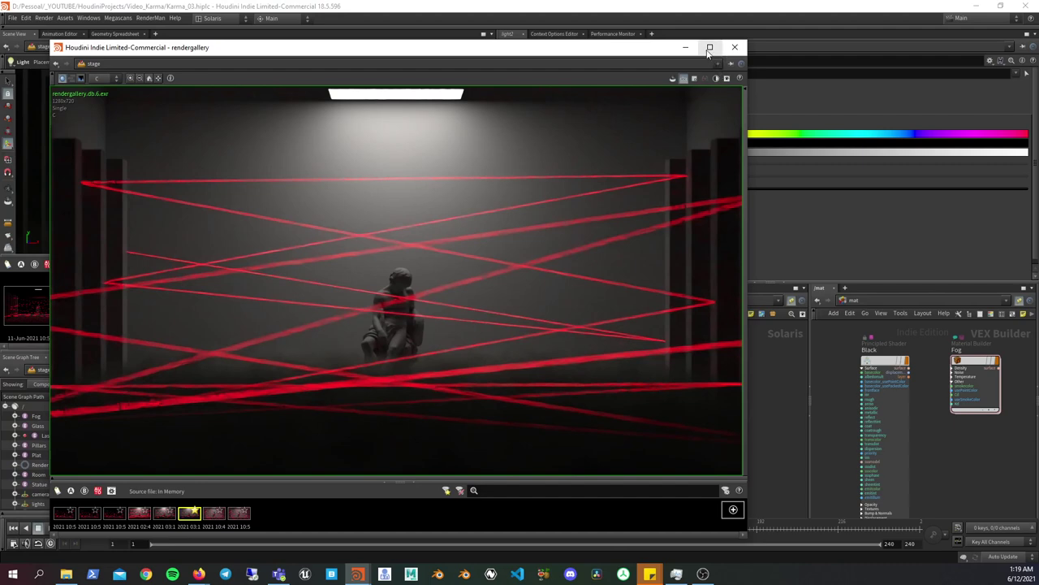
click(736, 48)
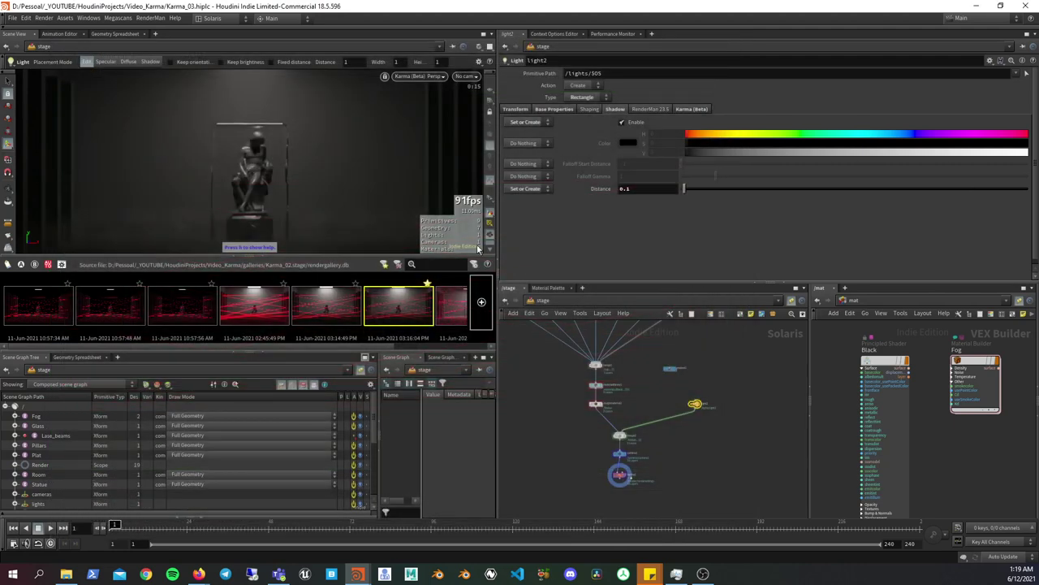
- Select a snapshot, check its right-click options without choosing one, and shrink the snapshot strip
click(350, 322)
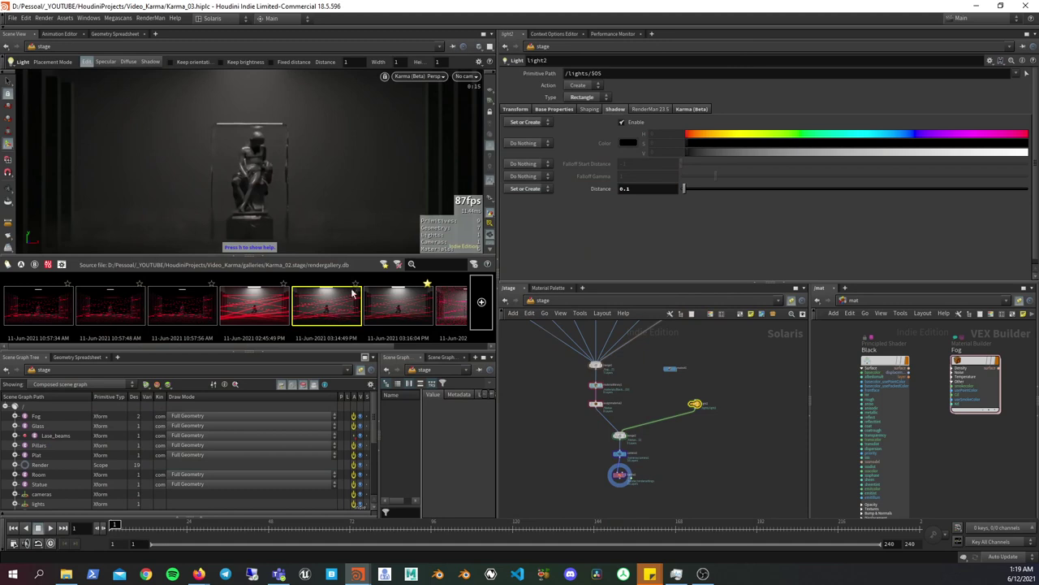
right_click(331, 301)
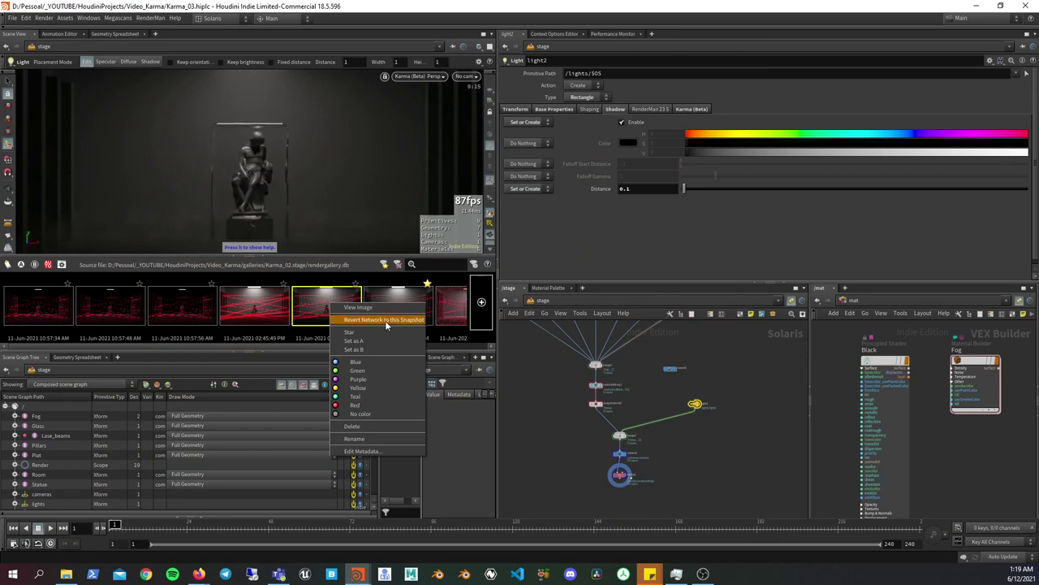
click(306, 301)
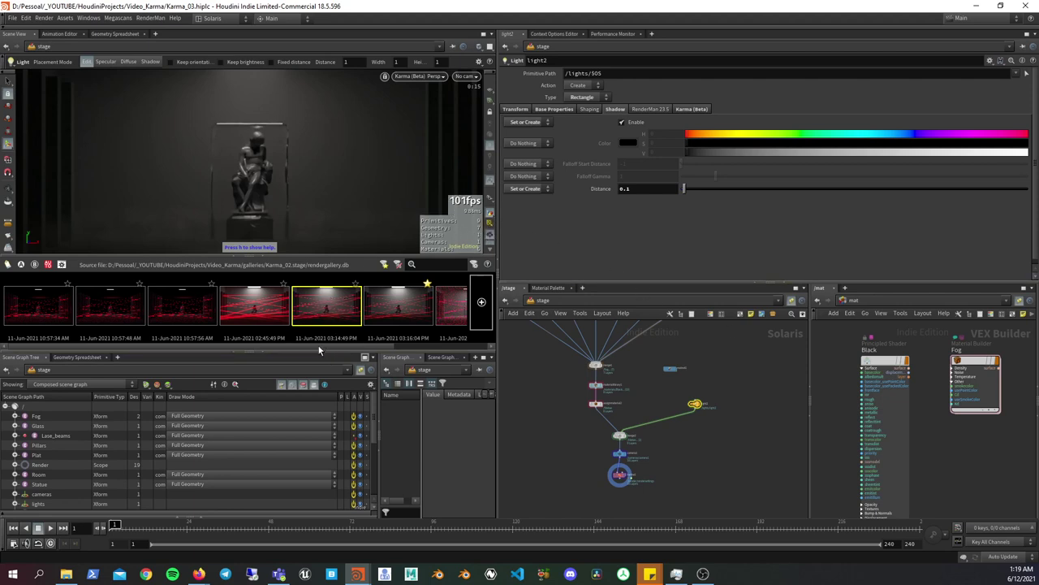
drag(326, 351, 454, 352)
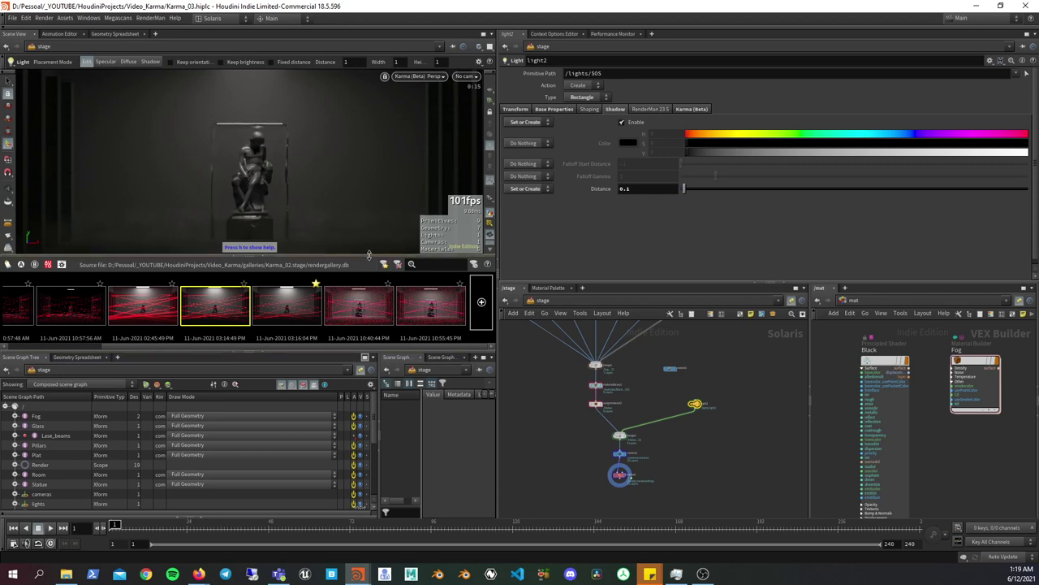
drag(369, 255, 379, 297)
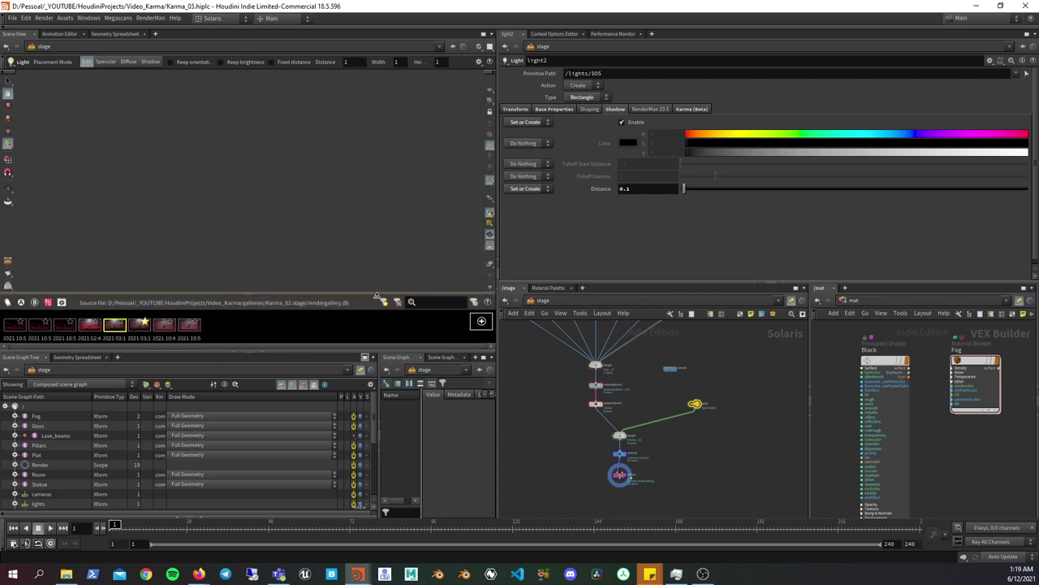
- Review the newest pink-laser snapshot in a moved floating viewer with preview inset, close it, and show the renderer list
double_click(186, 324)
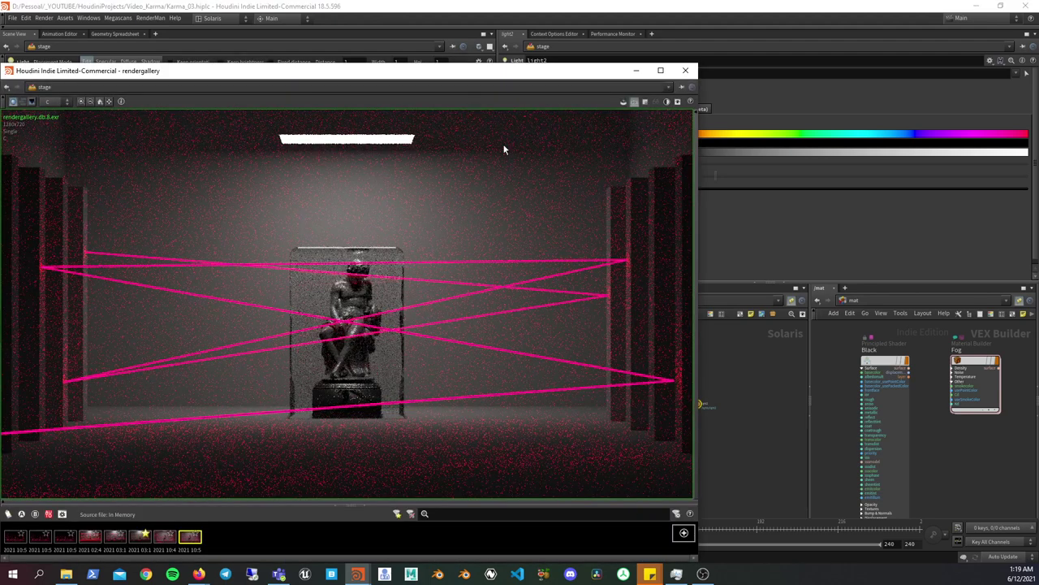
drag(599, 72, 675, 63)
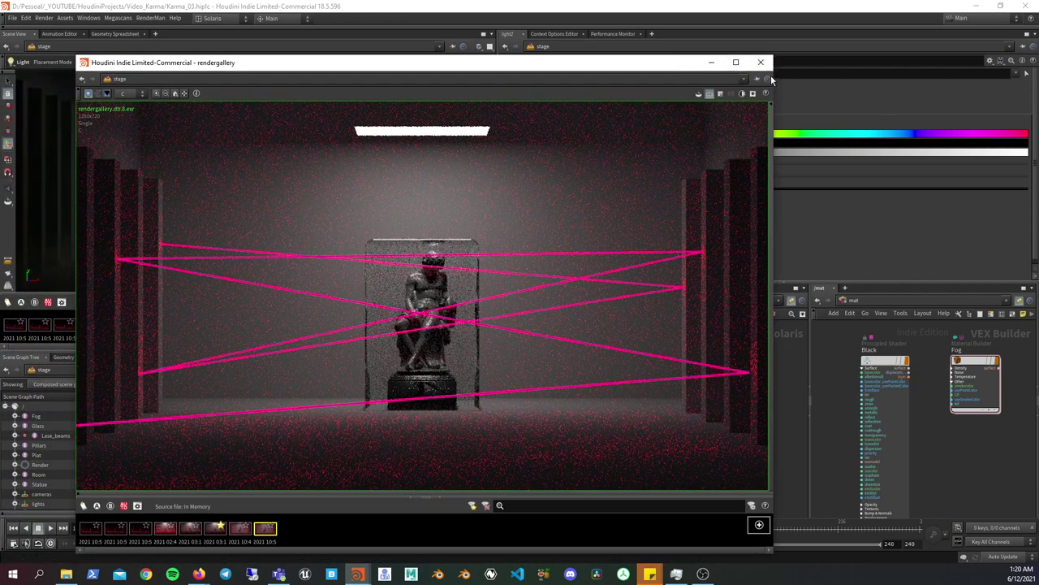
click(770, 134)
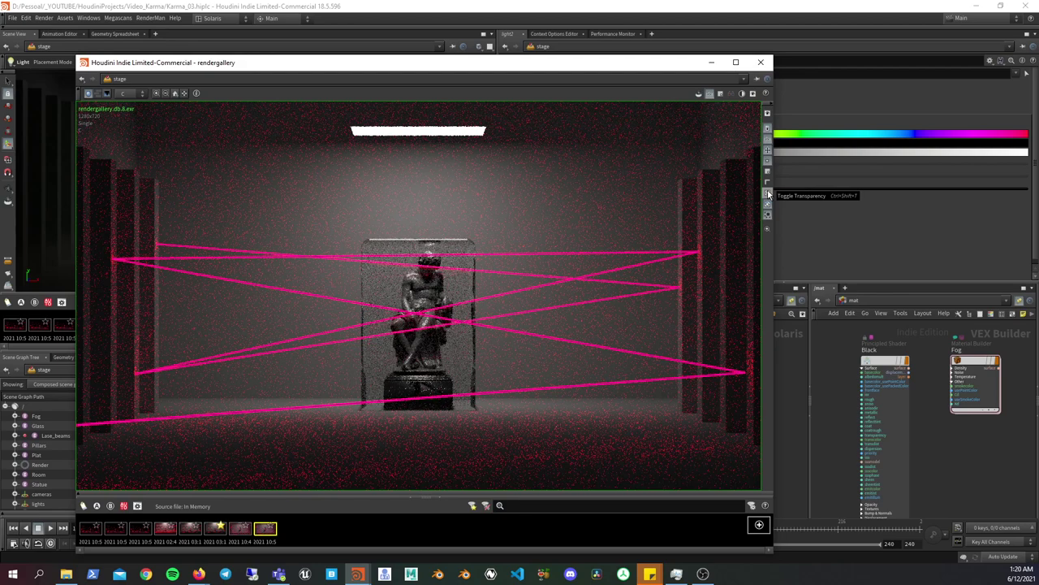
key(ctrl+p)
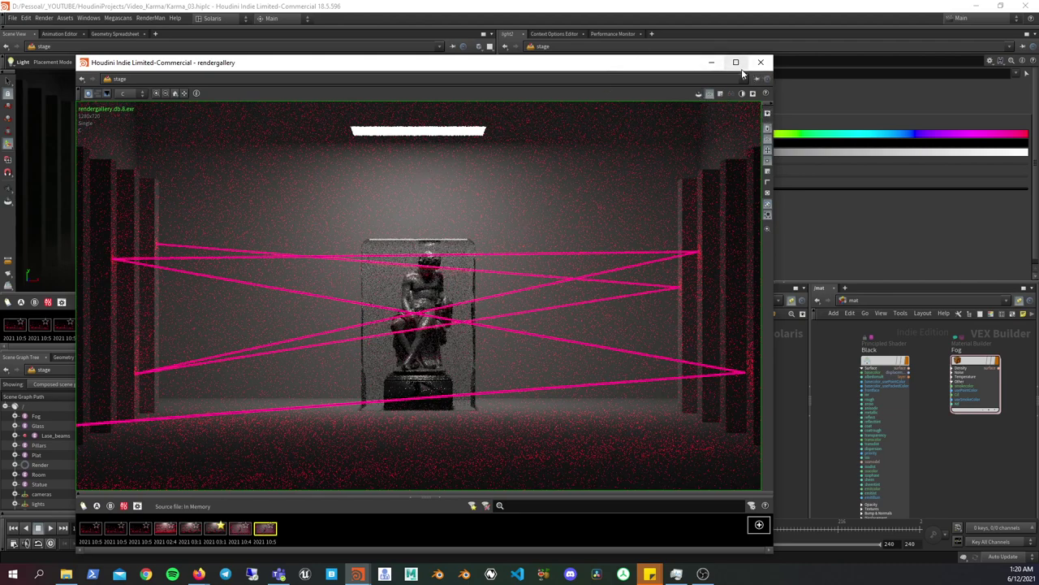
drag(707, 64, 689, 67)
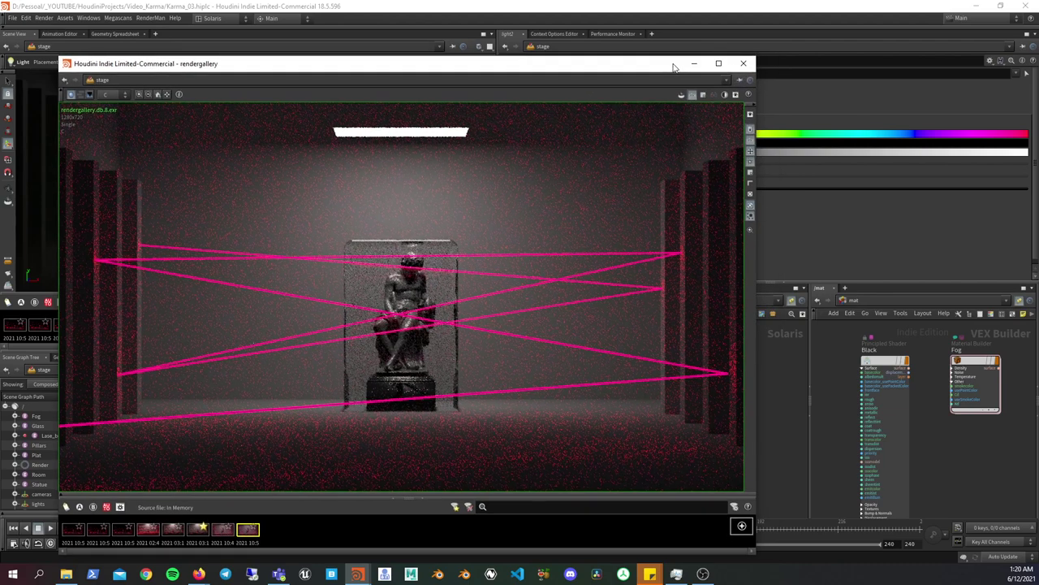
click(742, 65)
click(416, 75)
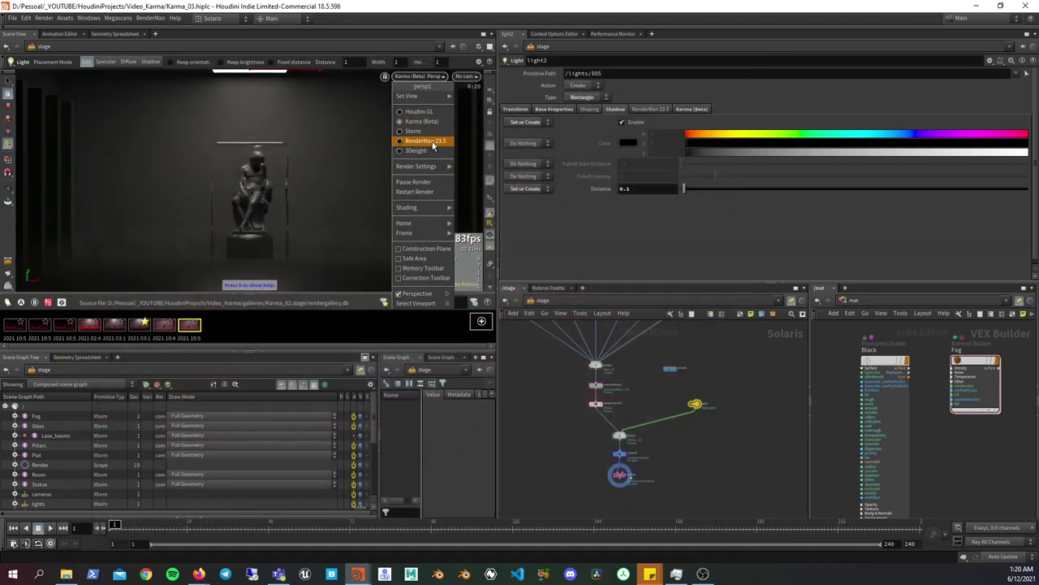
- Dismiss the renderer list, reopen the newest pink-laser snapshot with its display options, then close it
click(542, 382)
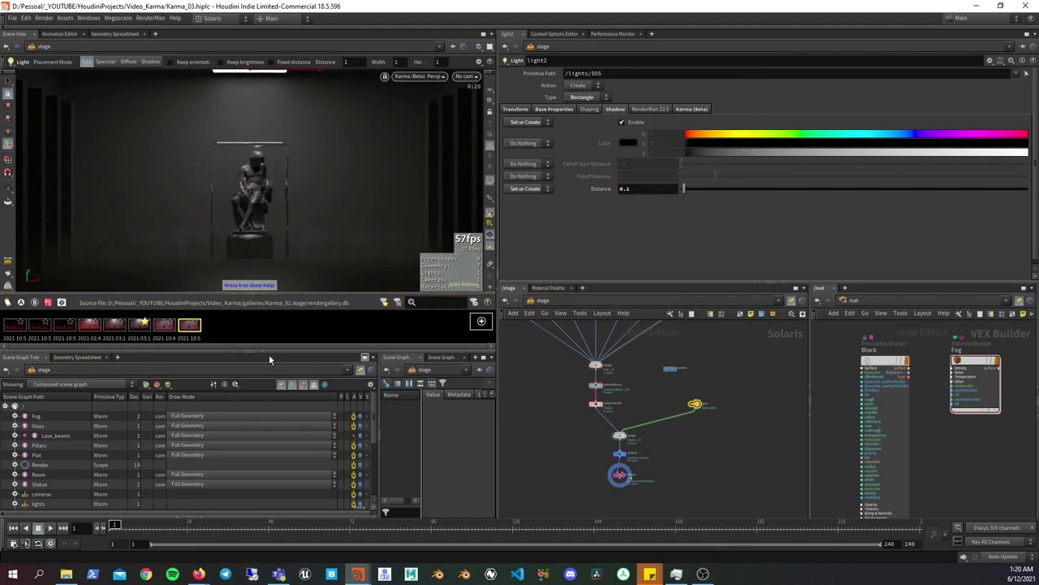
double_click(191, 327)
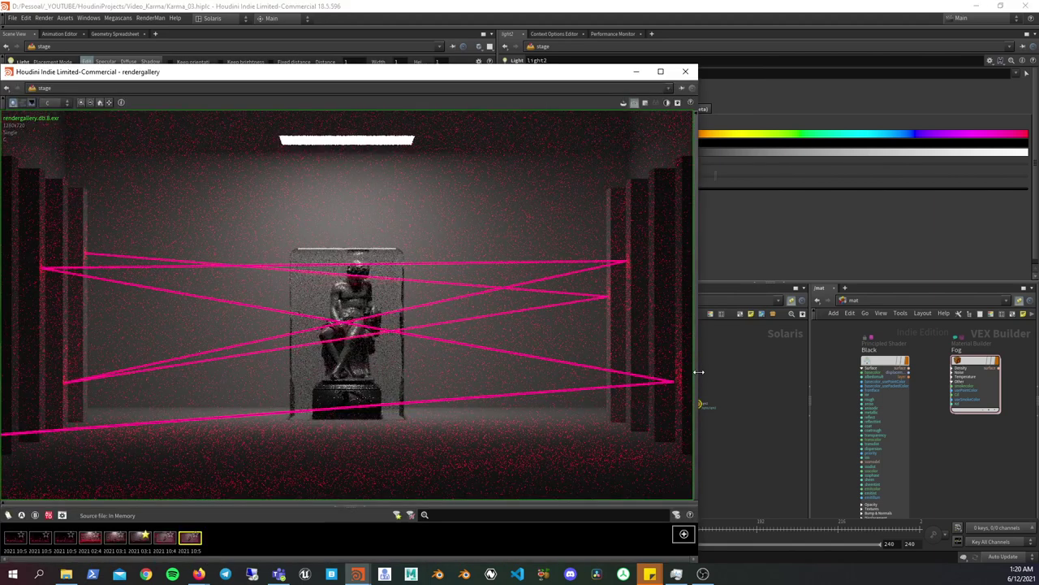
click(697, 372)
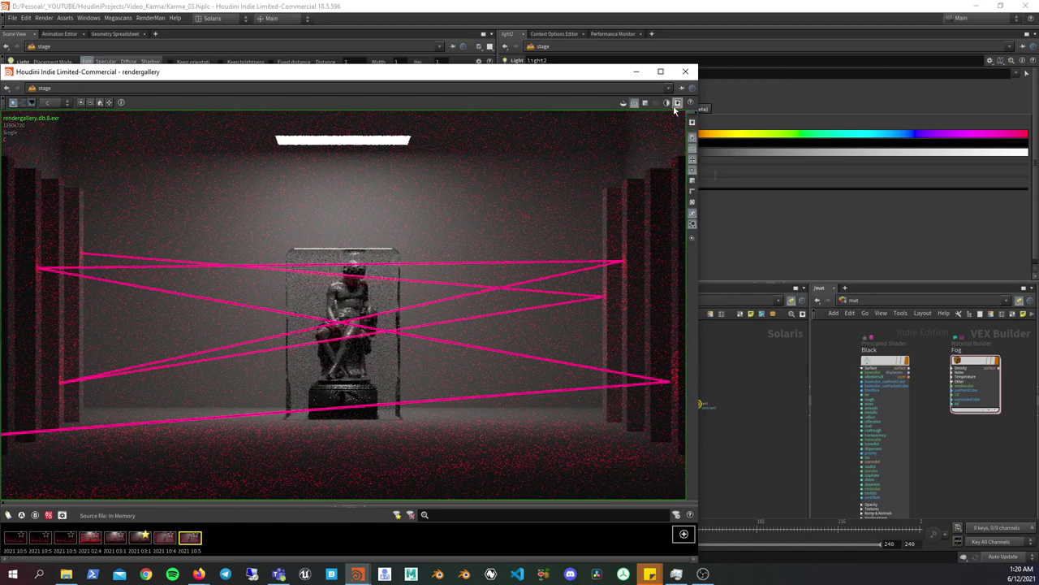
click(685, 71)
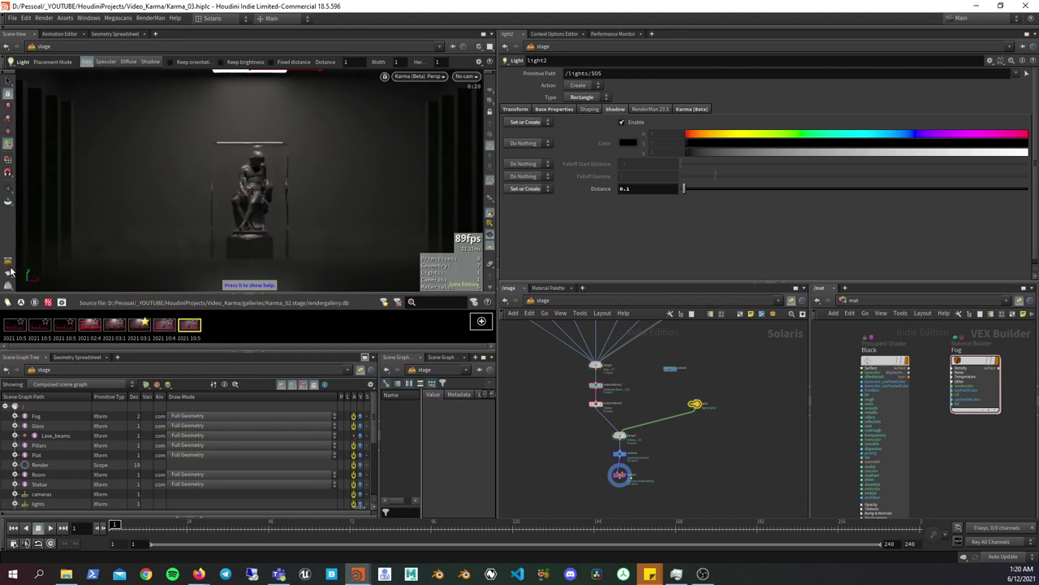
- Use the Inspect tool on the room wall and a pillar to read their prim paths and materials
click(8, 203)
click(164, 230)
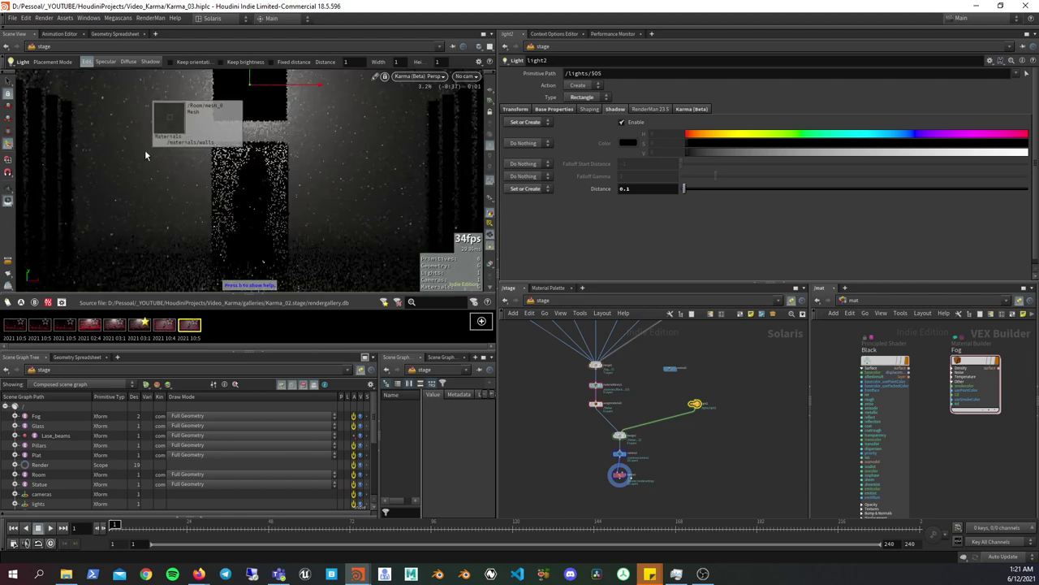
click(254, 197)
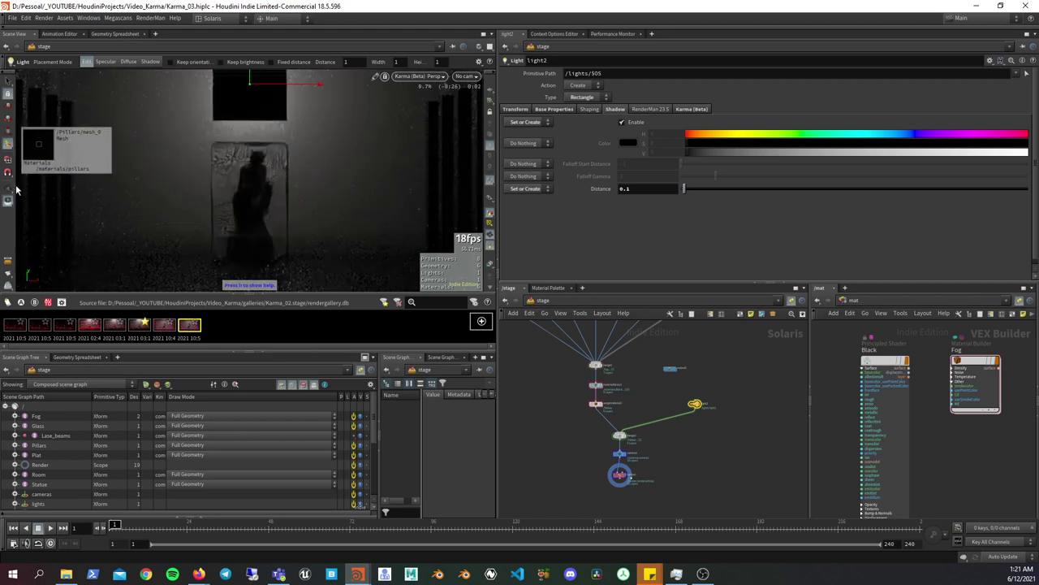
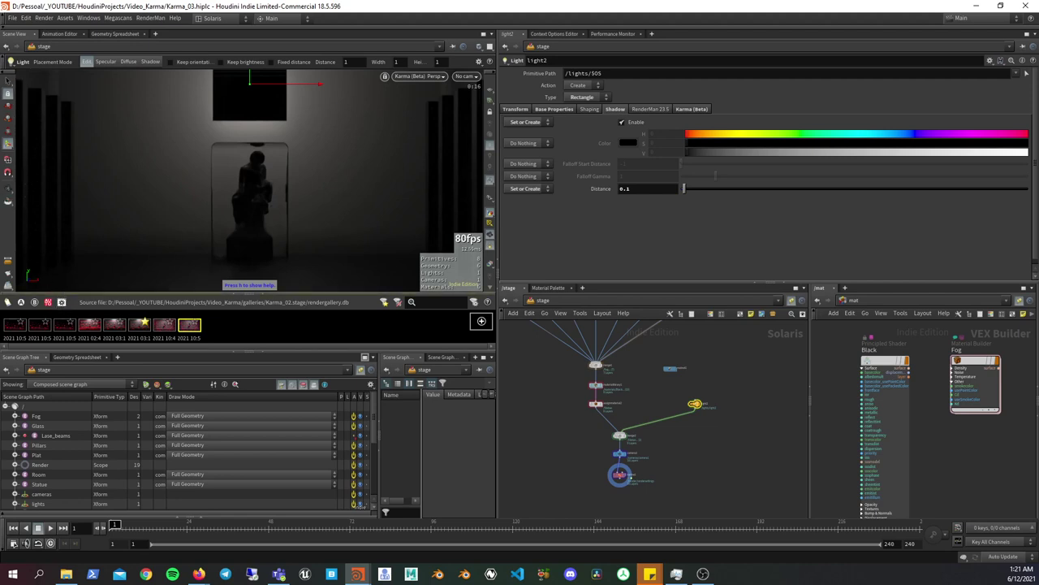
- Make the Lase_beams primitive visible in the Scene Graph Tree
click(62, 303)
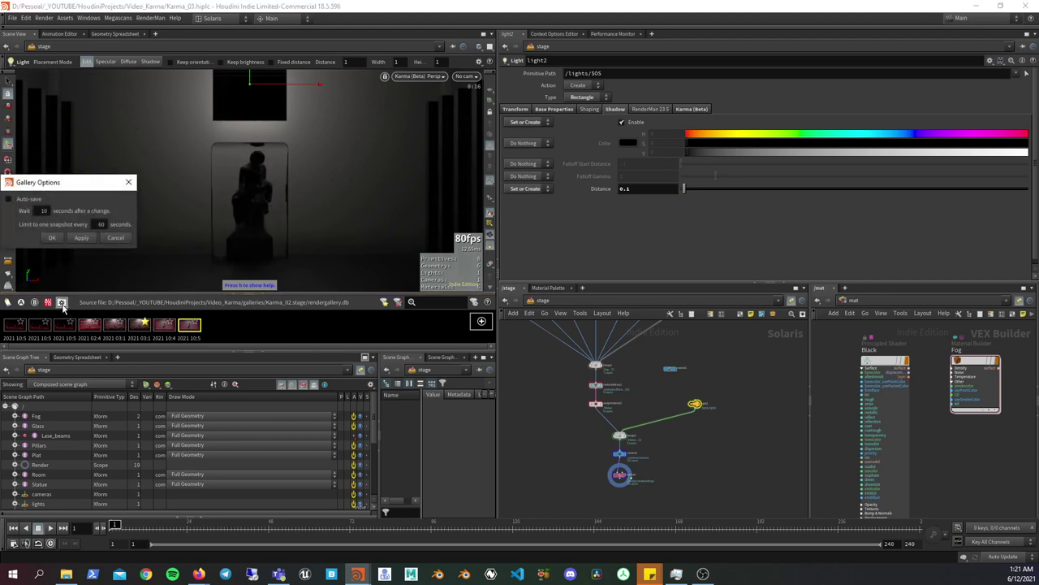
click(128, 182)
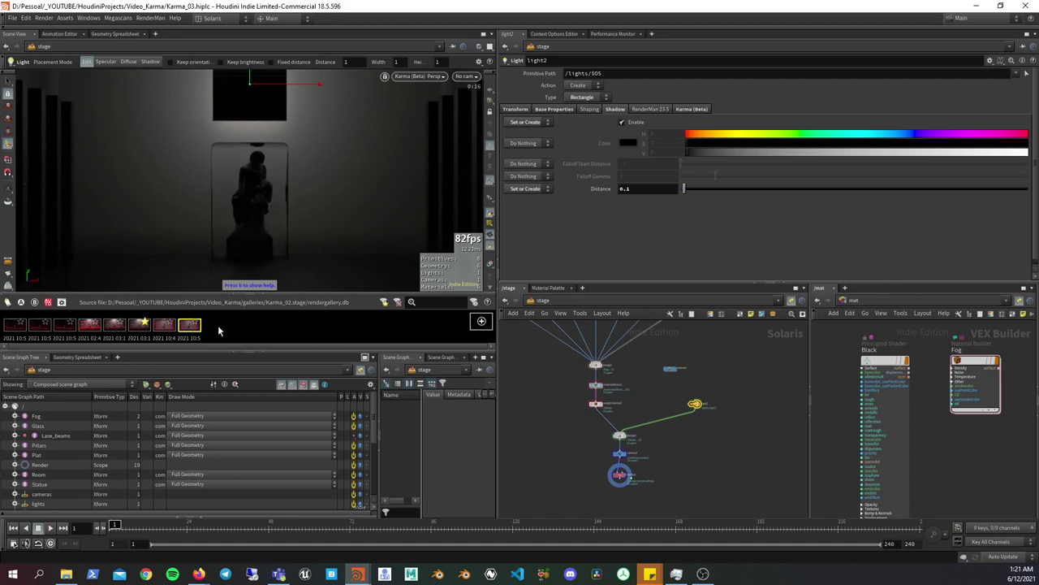
click(354, 436)
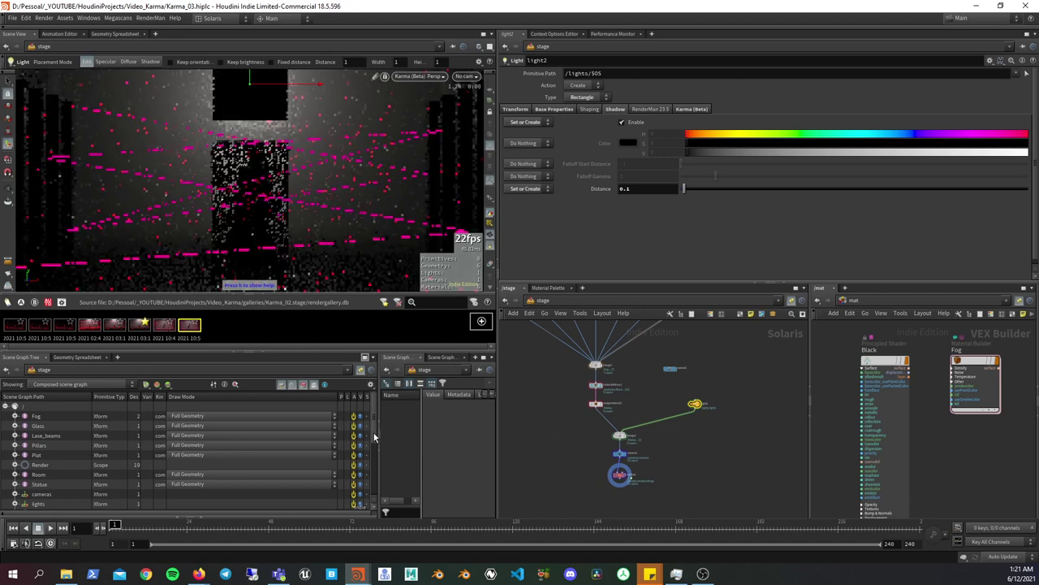
mouse_move(374, 433)
mouse_down()
mouse_move(389, 488)
mouse_move(370, 364)
mouse_up()
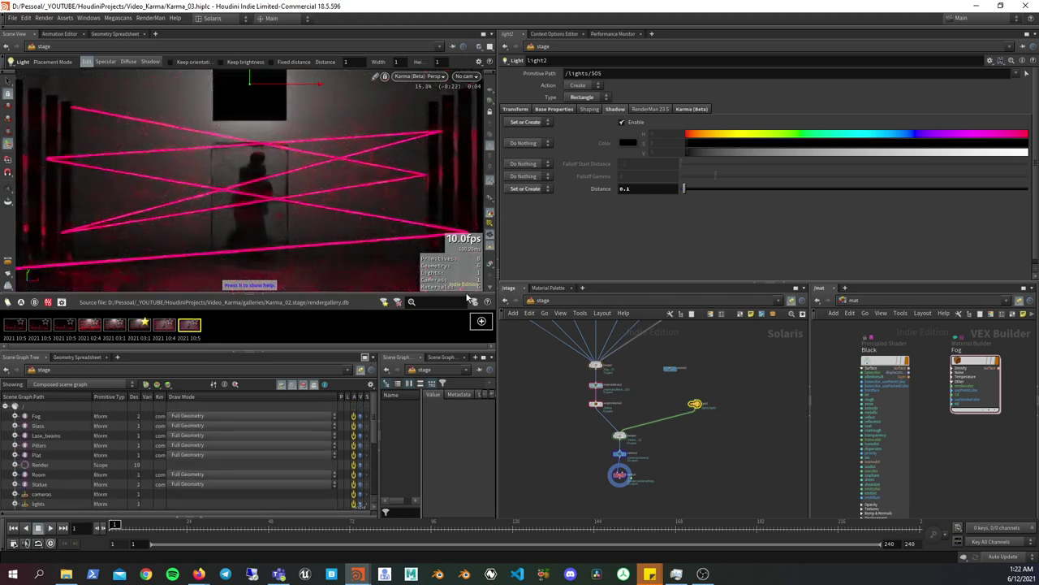
- Review light2's Shaping, Shadow and base property tabs
middle_drag(701, 374, 685, 406)
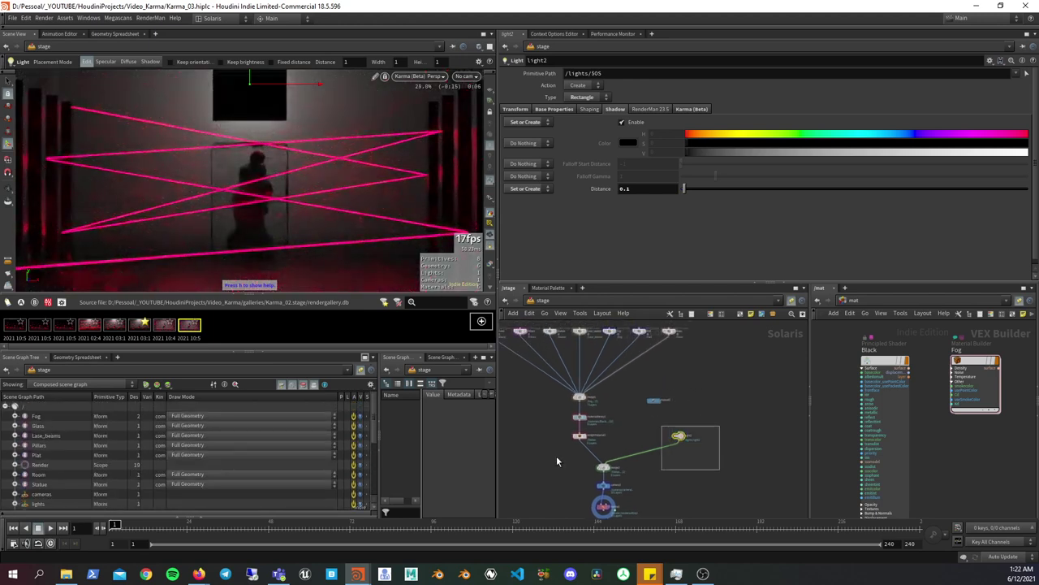
click(589, 109)
click(615, 109)
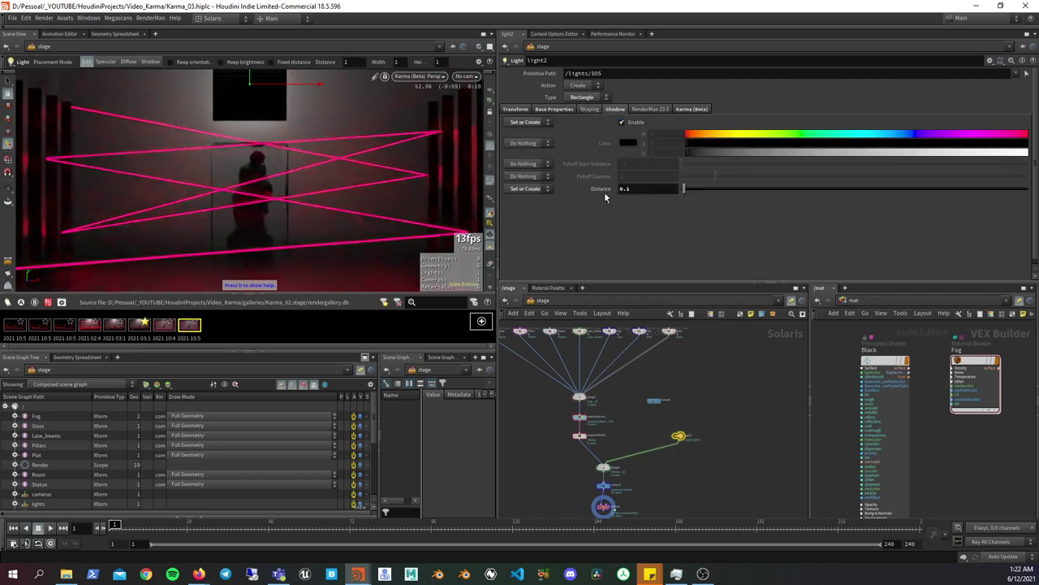
click(553, 109)
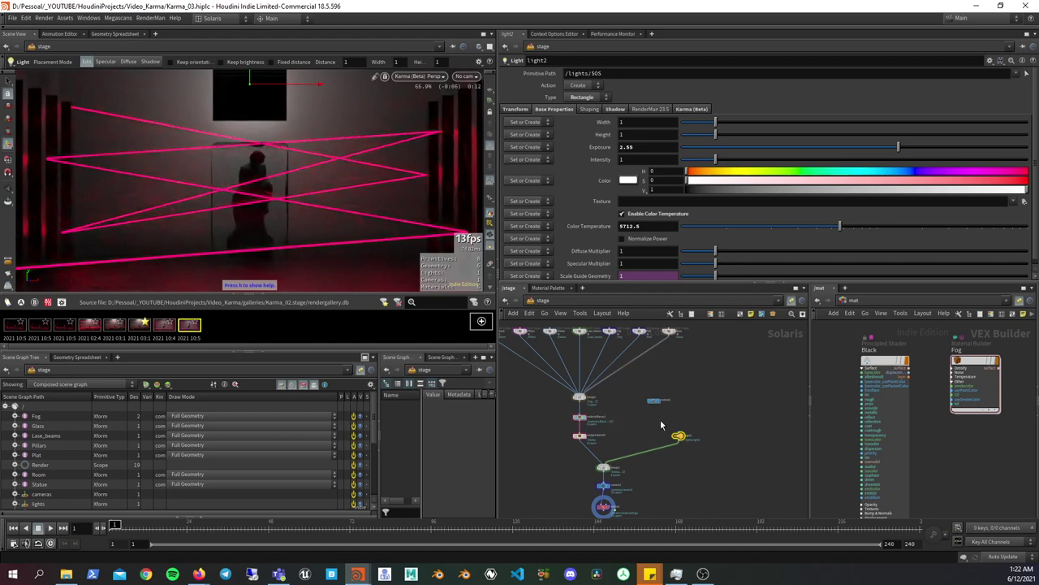
- Collapse the render gallery and show light2's Transform parameters
key(h)
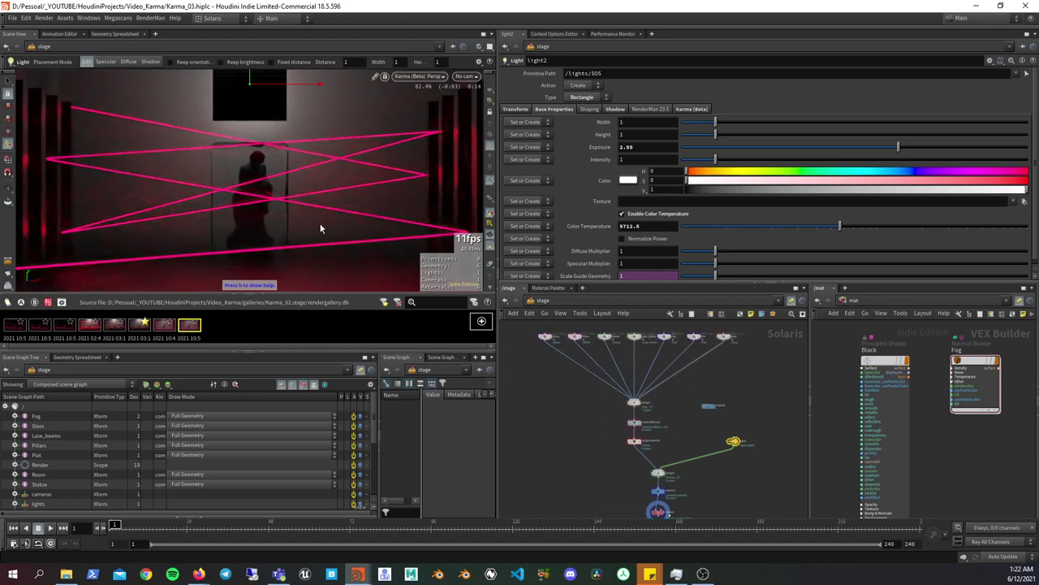
click(260, 295)
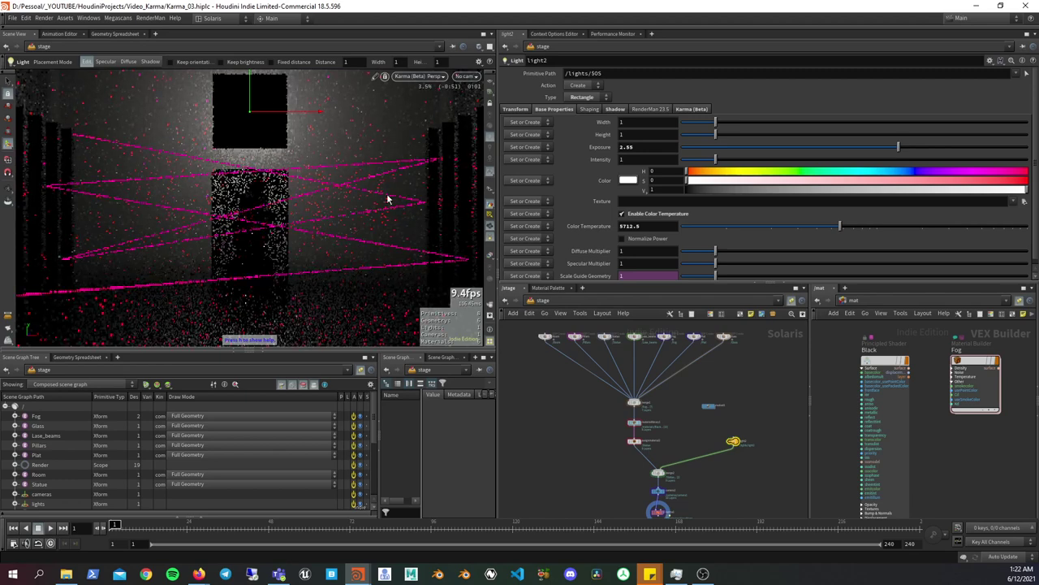
click(514, 108)
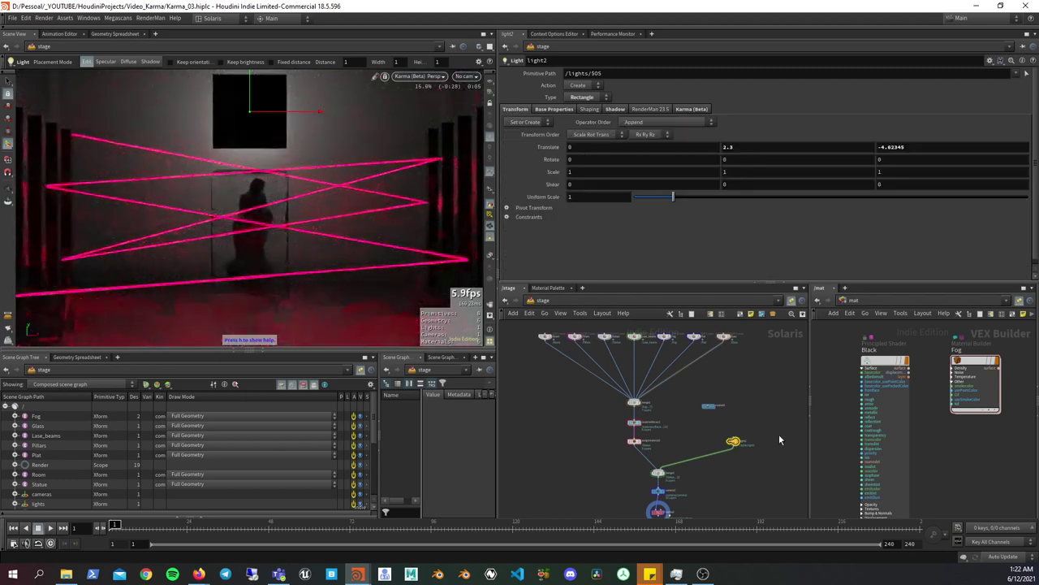
- Set light2's Rotate X to -90 and reopen the render snapshot gallery
click(594, 161)
text(-)
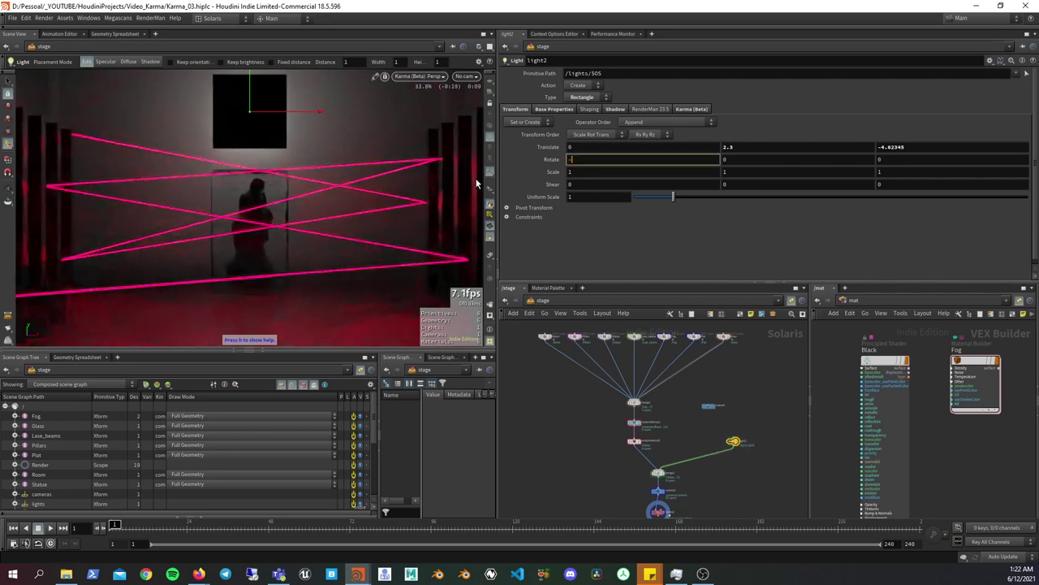
text(90)
key(Return)
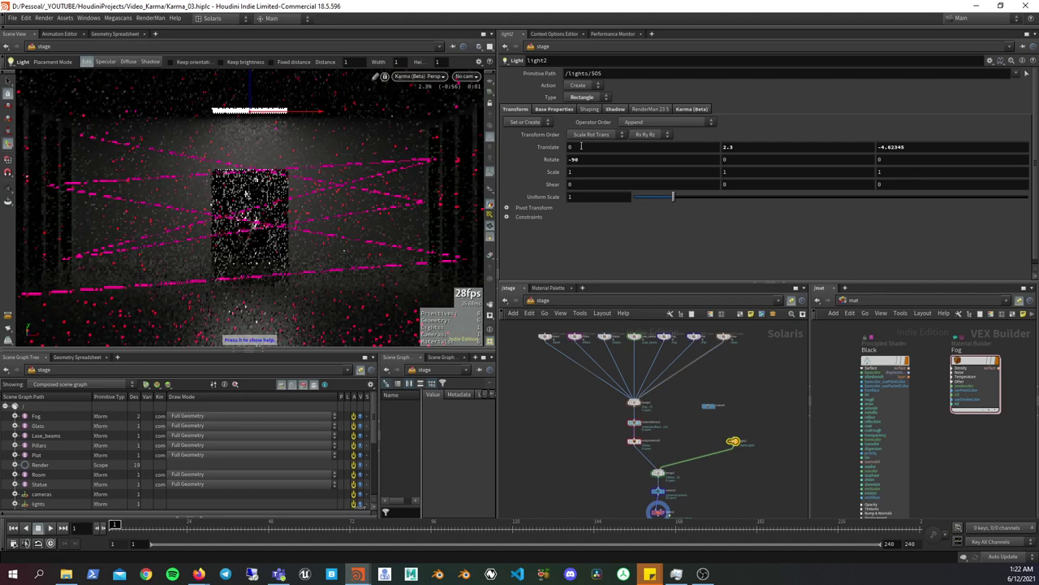
click(295, 387)
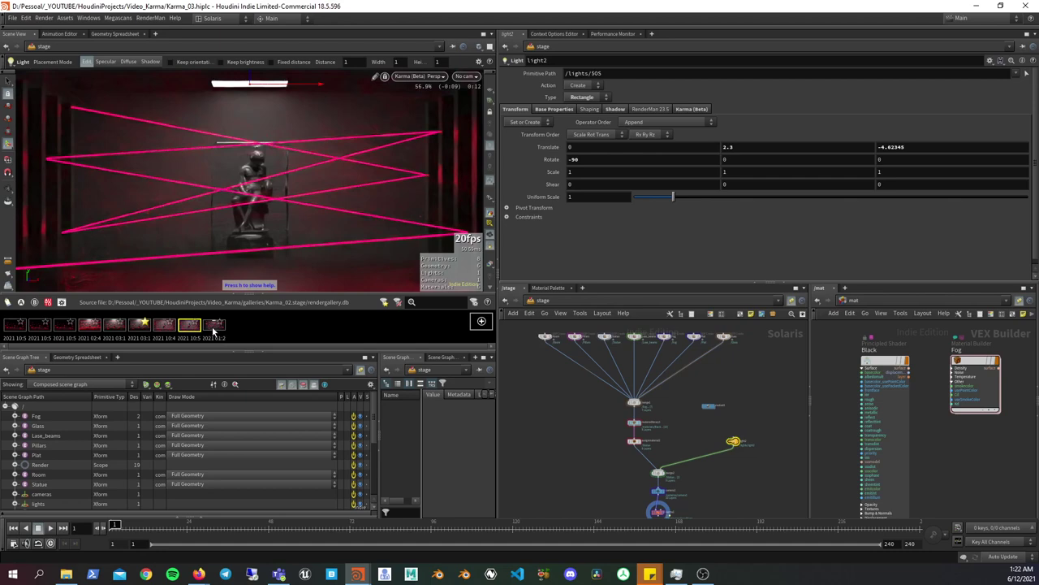
- Open the snapshot in a separate gallery window, moved to the upper right and enlarged
double_click(214, 327)
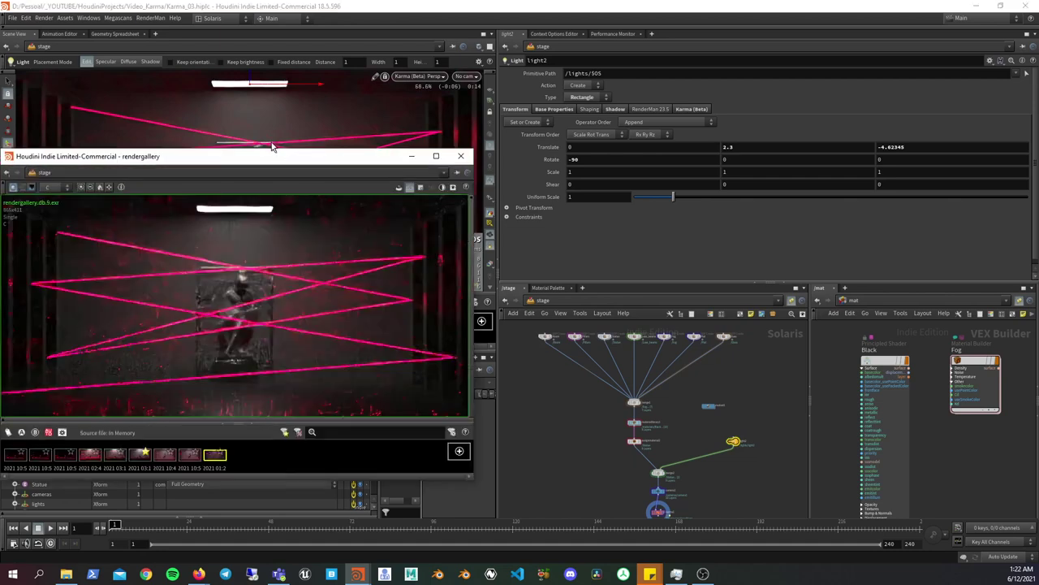
drag(203, 154, 593, 67)
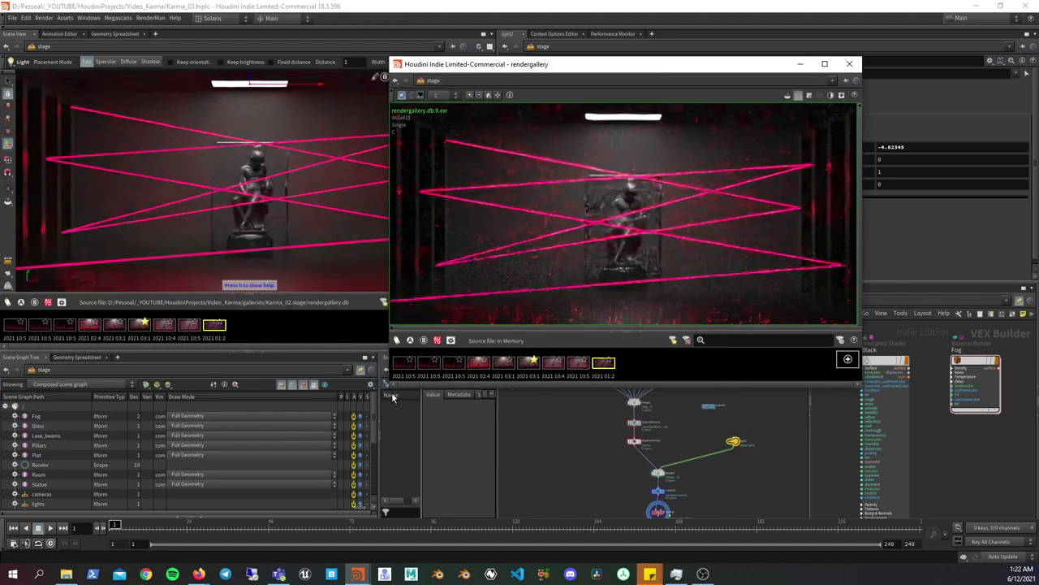
mouse_move(390, 388)
mouse_down()
mouse_move(399, 481)
mouse_move(347, 456)
mouse_up()
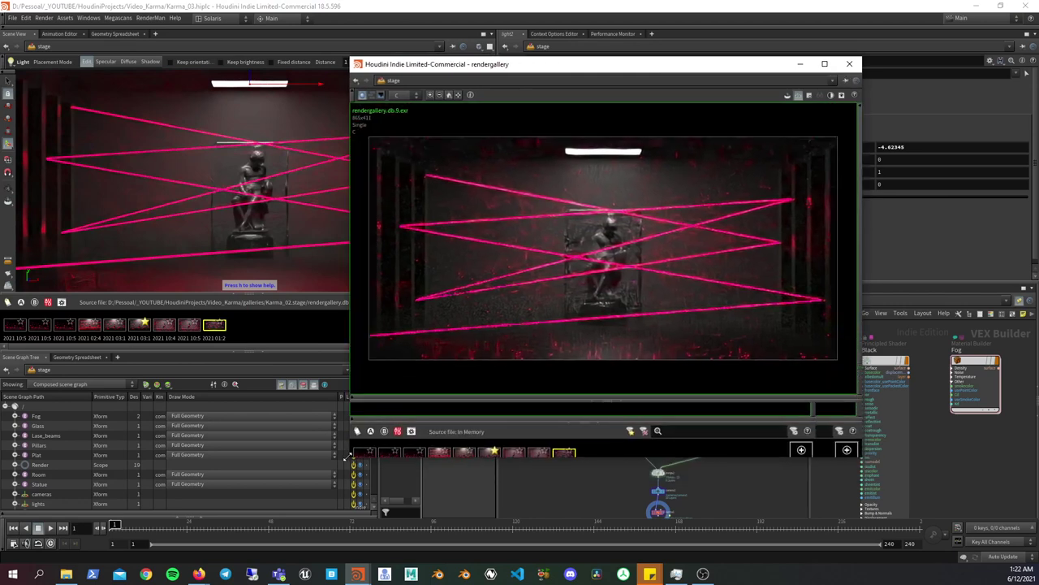
- Wipe-compare the latest snapshot (A) against the previous one (B), then close the window
click(21, 301)
click(179, 328)
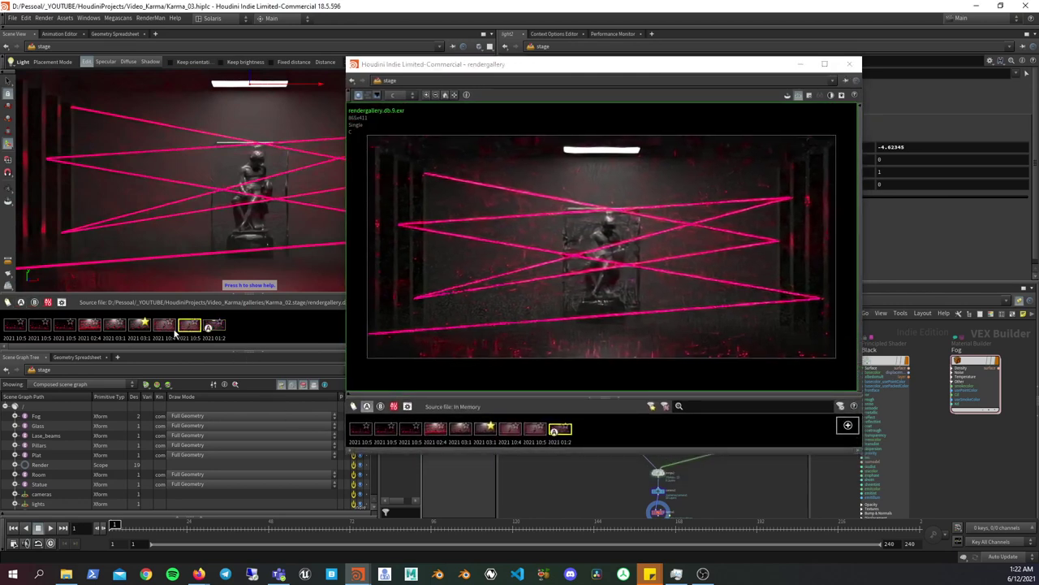
click(34, 301)
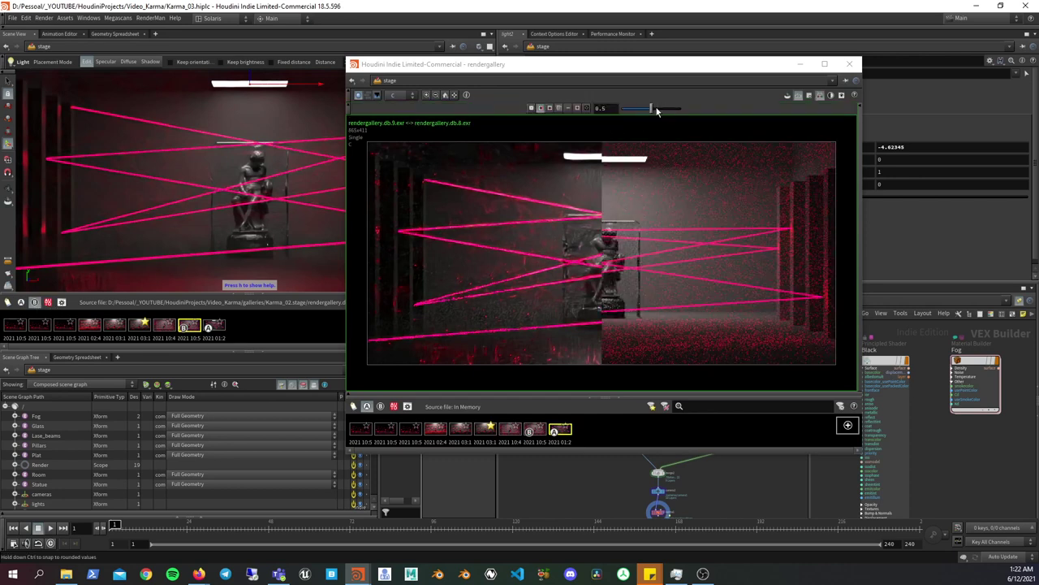
mouse_move(650, 108)
mouse_down()
mouse_move(670, 111)
mouse_move(641, 107)
mouse_move(678, 109)
mouse_move(620, 113)
mouse_move(668, 108)
mouse_move(629, 126)
mouse_move(666, 118)
mouse_move(638, 113)
mouse_move(666, 132)
mouse_move(656, 109)
mouse_move(638, 119)
mouse_move(657, 109)
mouse_up()
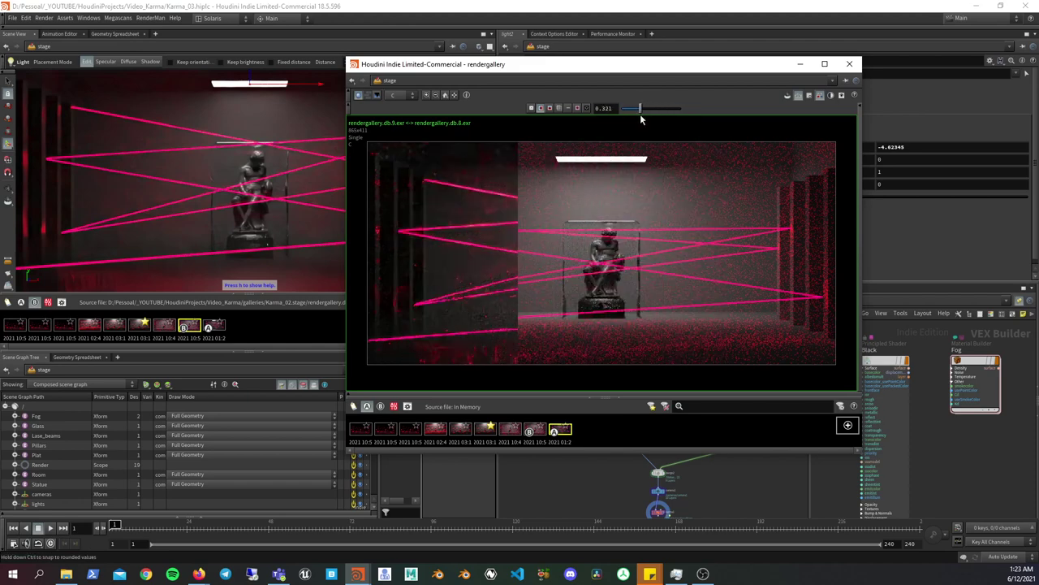
click(852, 72)
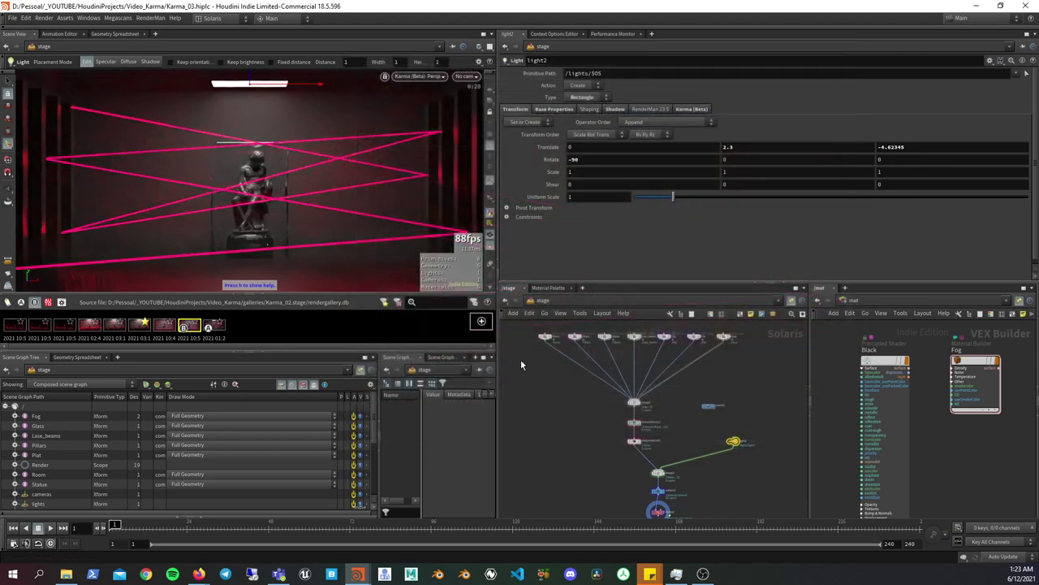
- Collapse the gallery and select karma1 to show its Image Output filters with nVidia Optix Denoiser
click(260, 297)
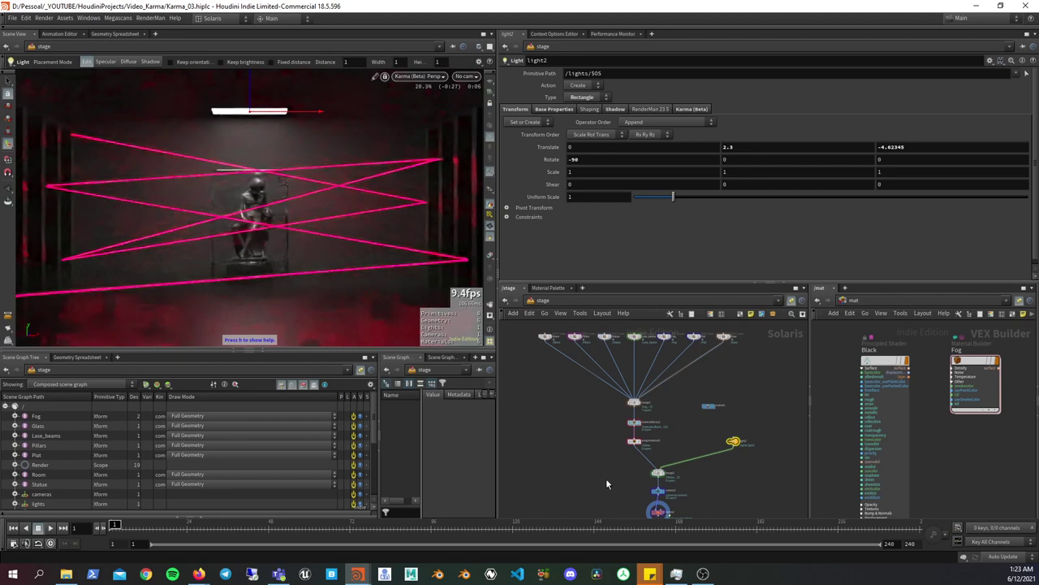
mouse_move(606, 479)
middle_down()
mouse_move(608, 445)
mouse_move(618, 459)
middle_up()
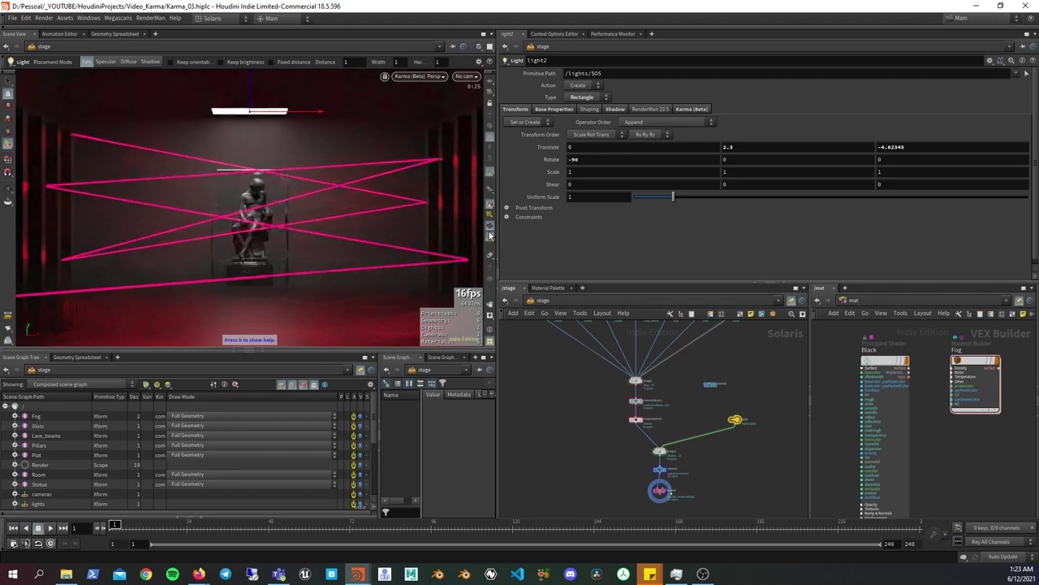
click(659, 484)
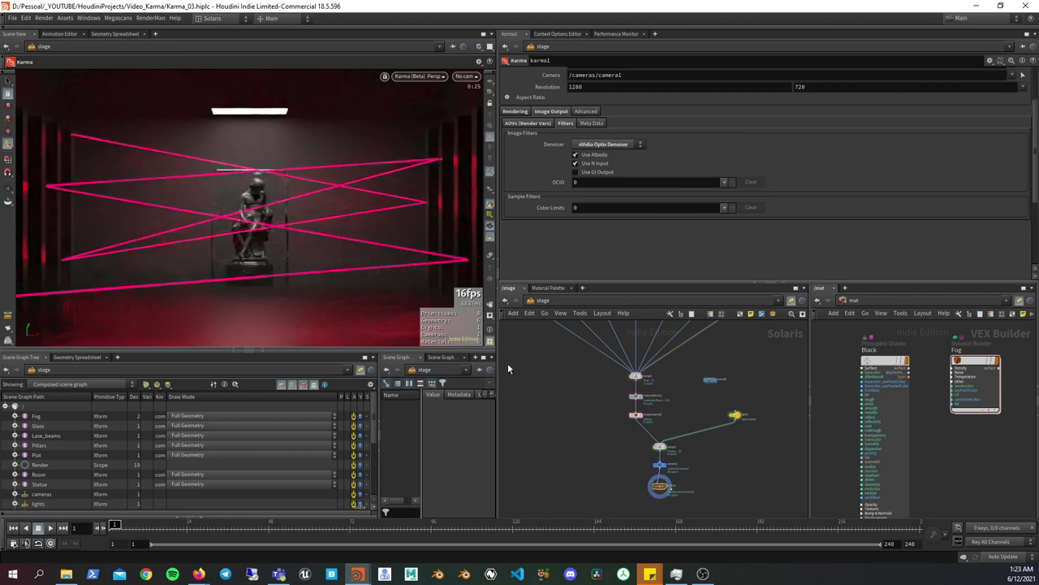
- Return from another app and widen the Karma viewport pane to the right
click(703, 573)
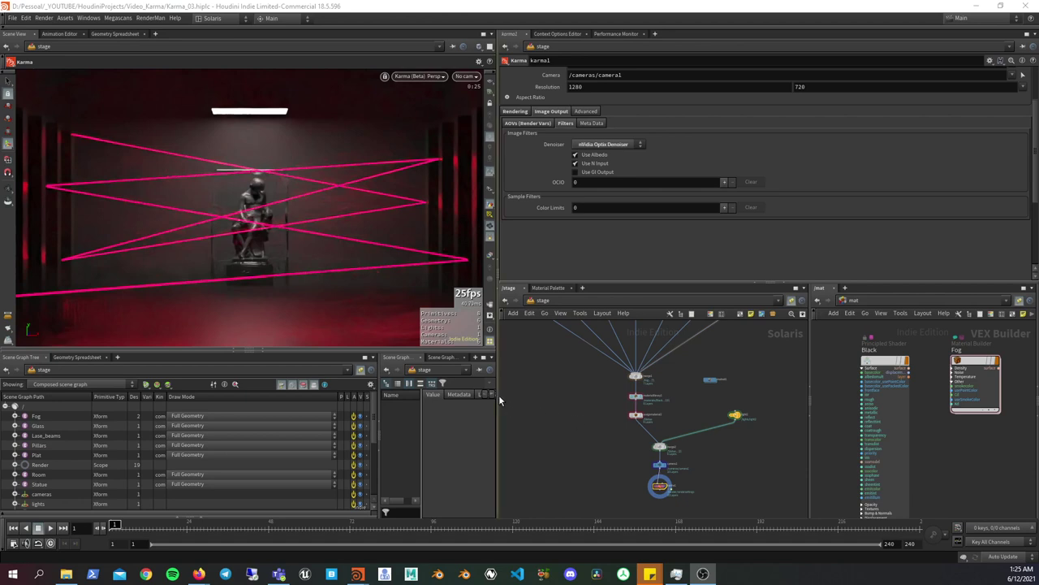
drag(498, 400, 521, 411)
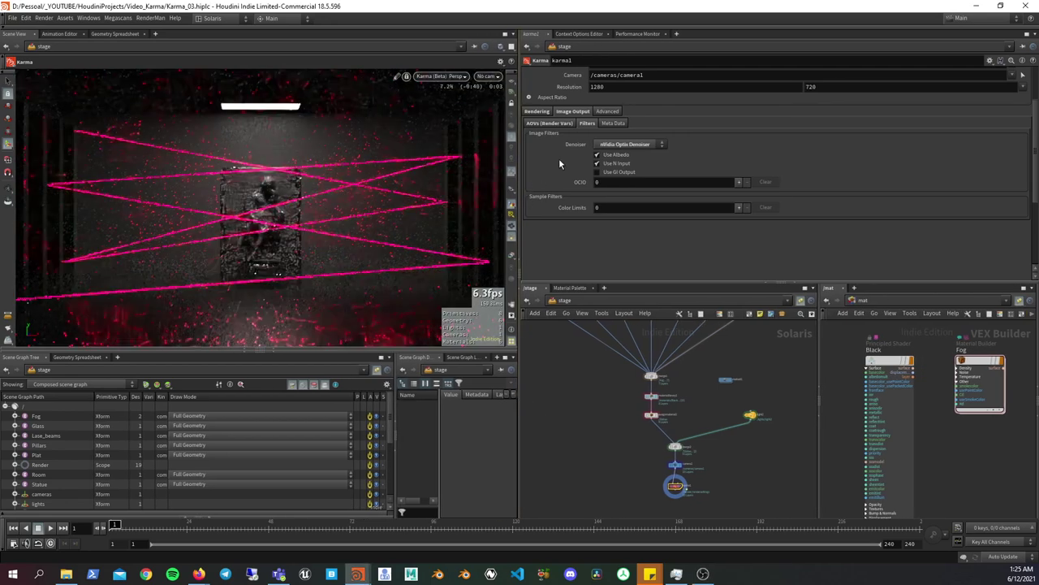
- Switch the viewport renderer from Karma (Beta) to Houdini GL
click(453, 78)
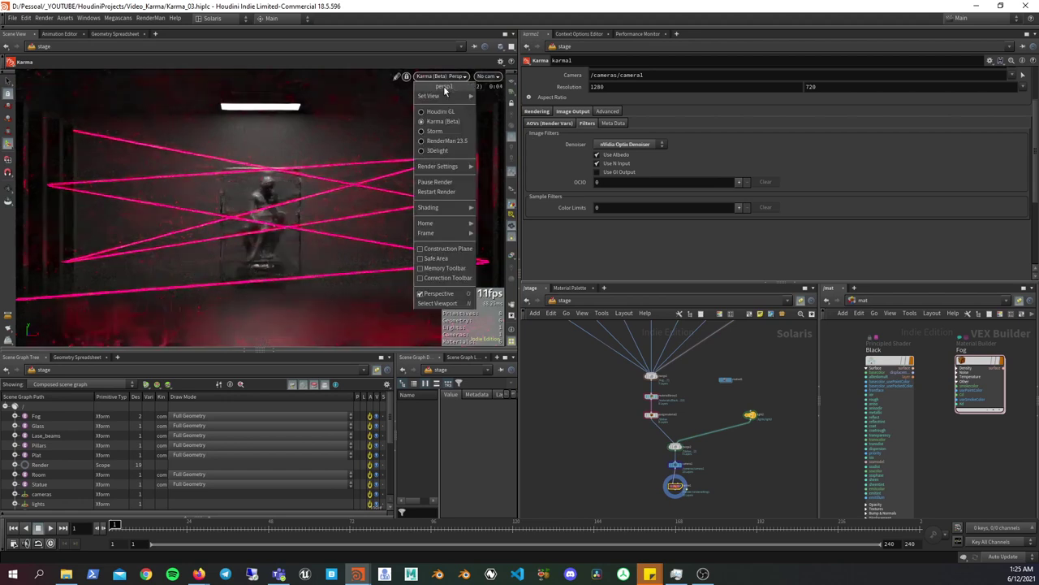
click(443, 112)
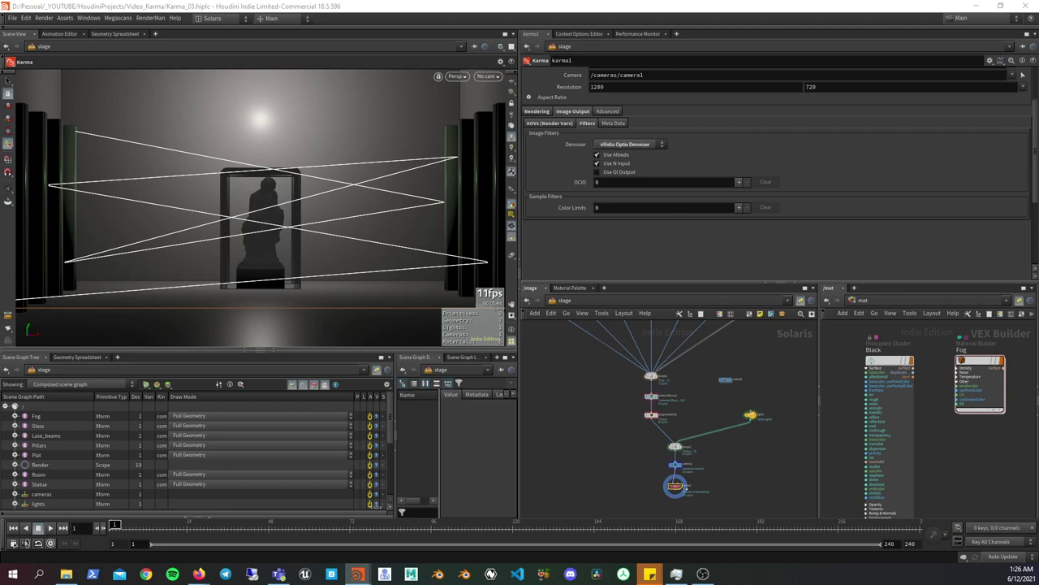
click(703, 573)
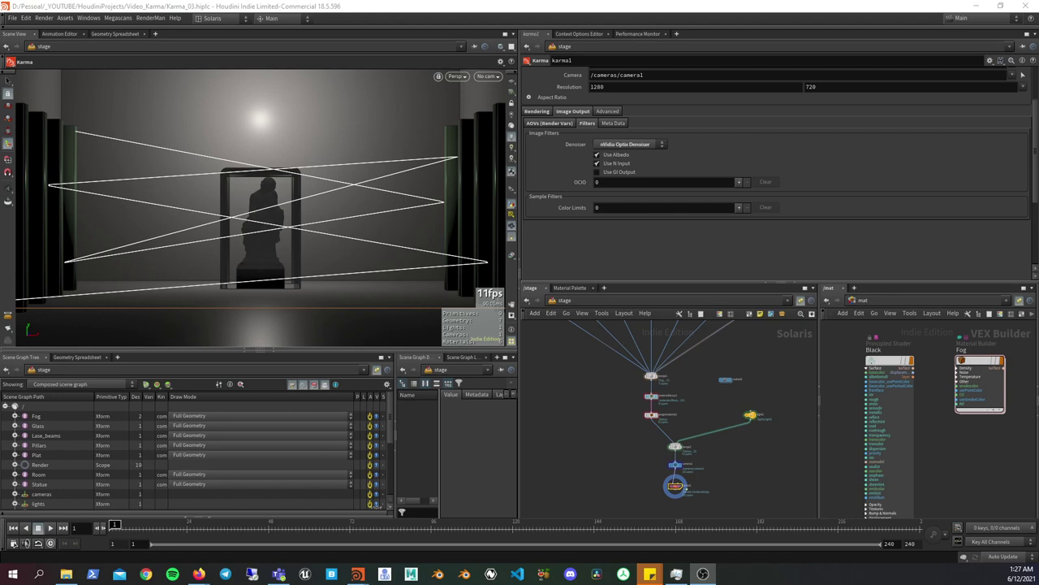
- Go to /obj, add a Geometry node geo1, and step inside it
click(615, 313)
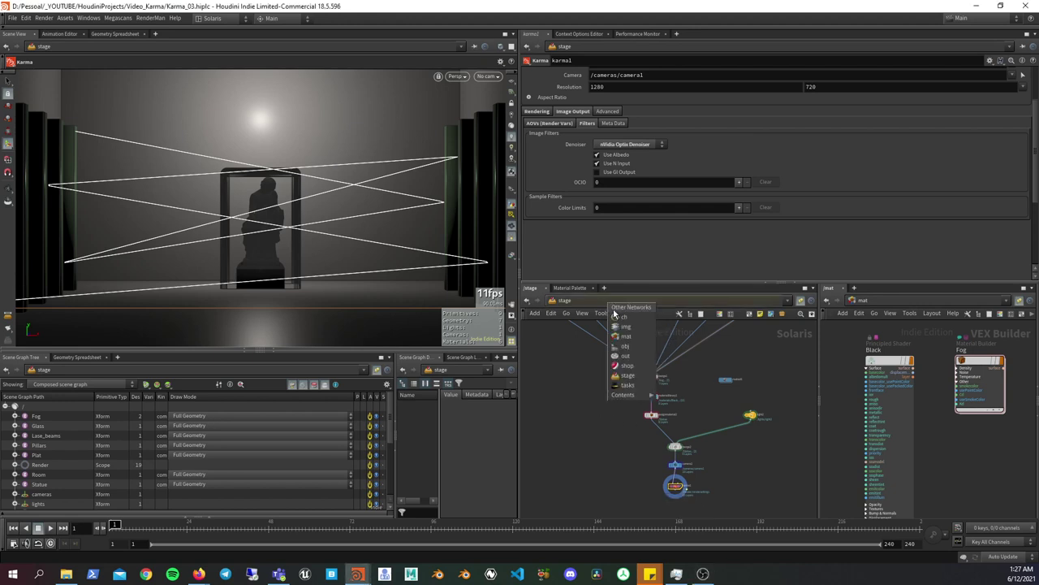
click(630, 353)
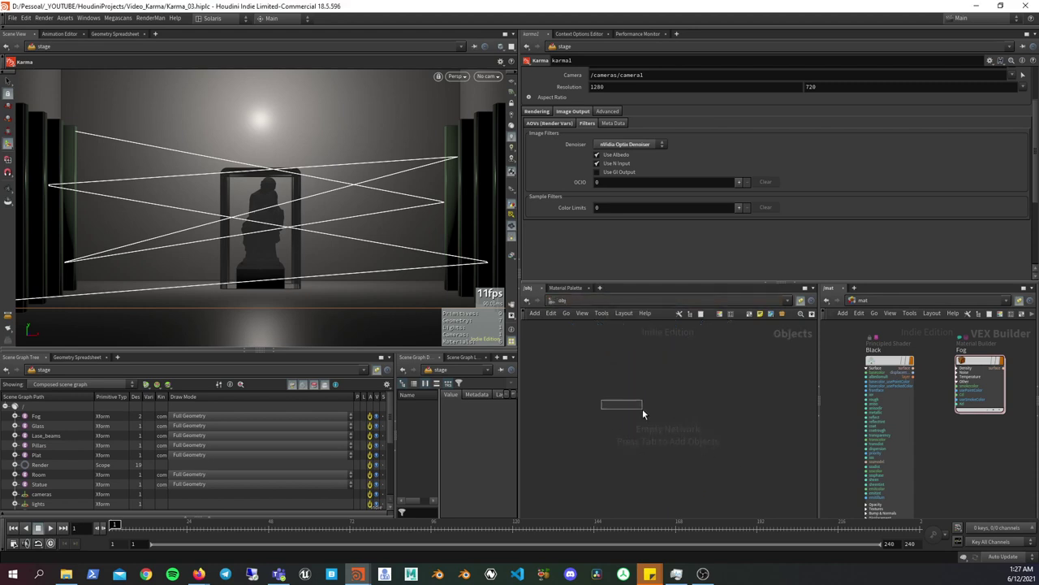
key(Tab)
text(geo)
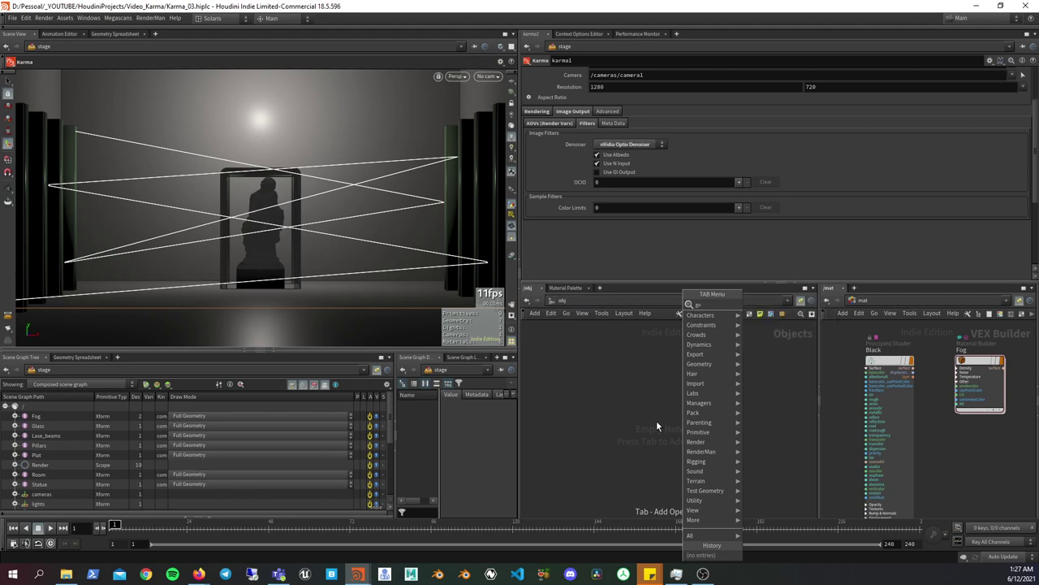
key(Return)
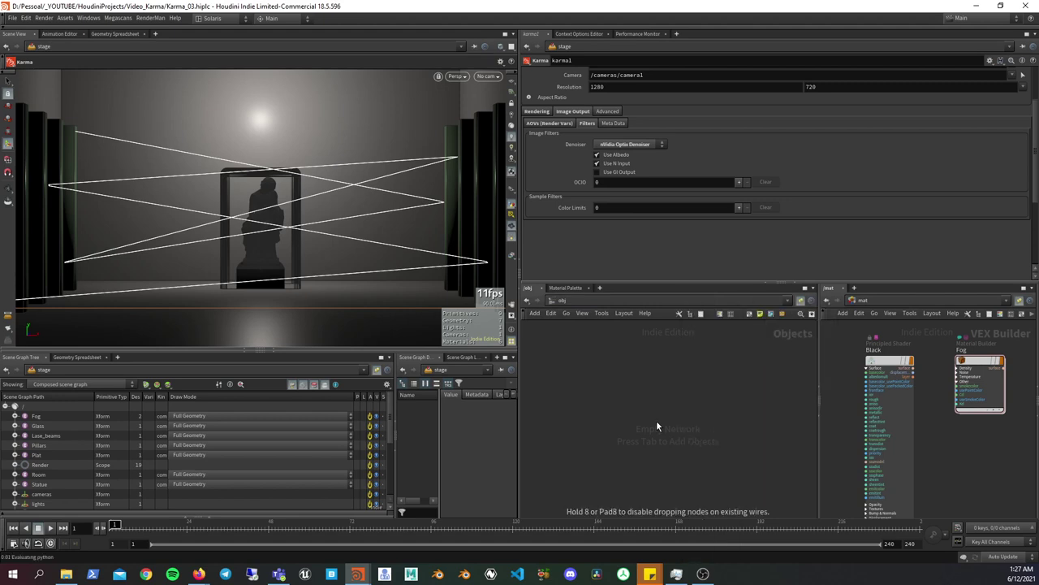
click(656, 423)
double_click(656, 423)
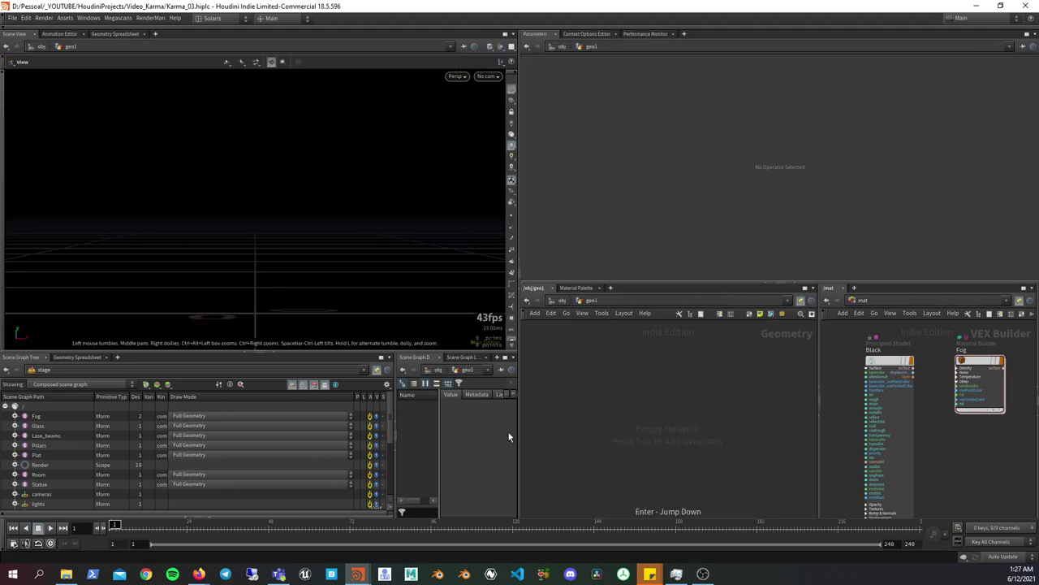
- Place a Test Geometry: Crag node in geo1, then search the node menu for 'test'
key(Tab)
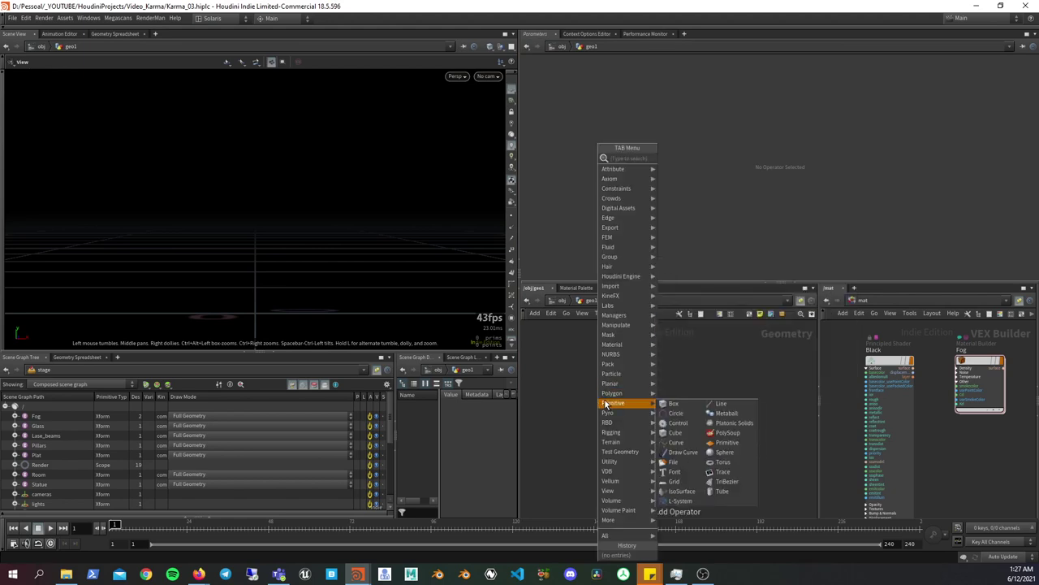
click(694, 158)
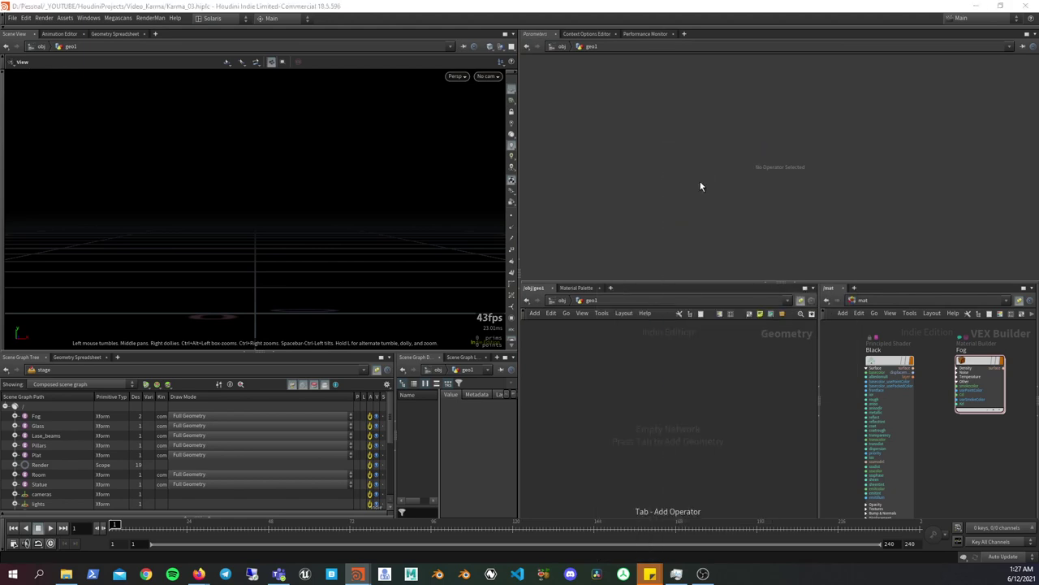
click(637, 412)
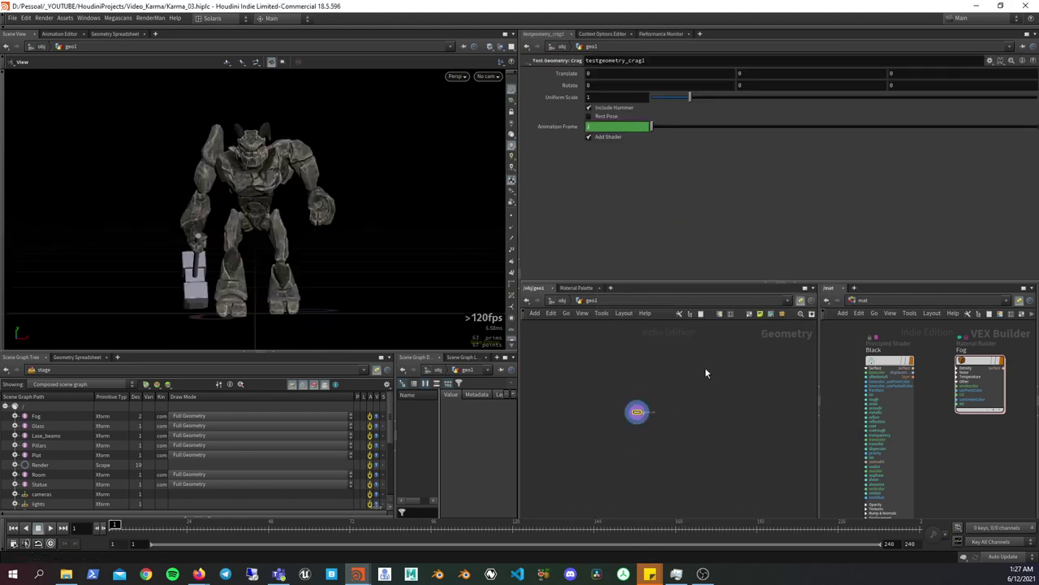
key(Tab)
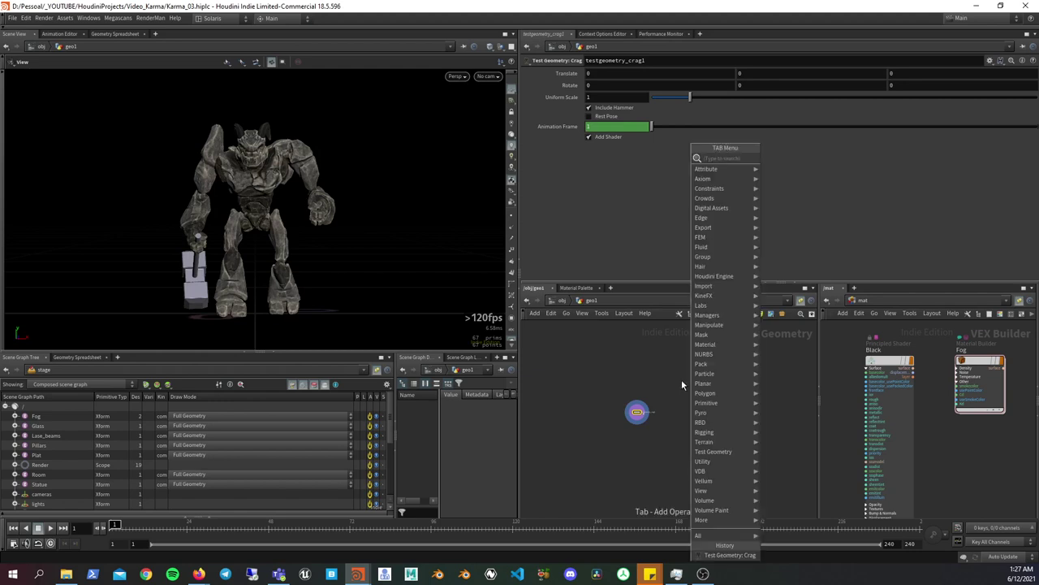
text(test)
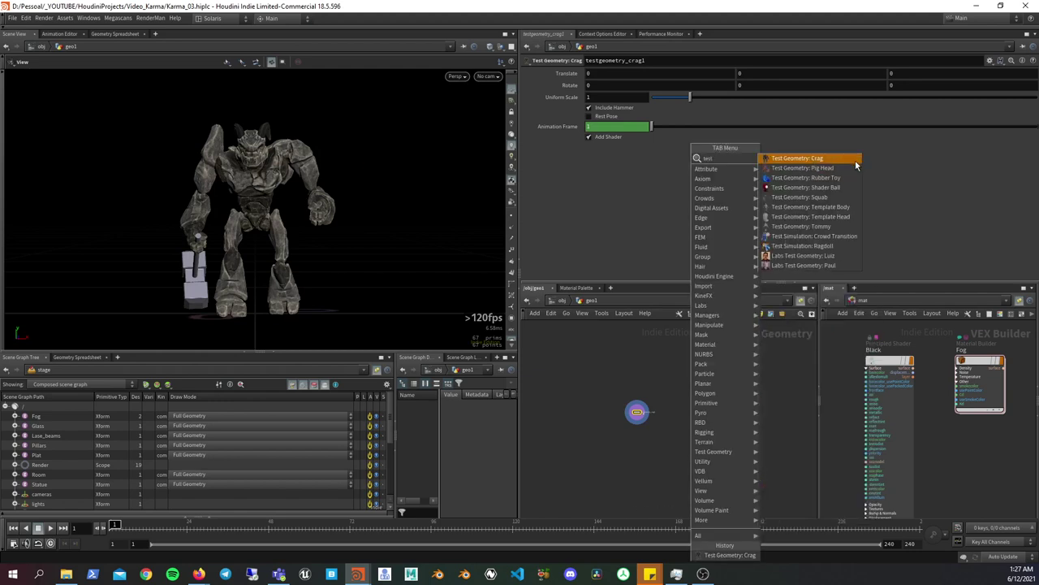
- Add a Labs Test Geometry: Luiz node beside Crag, display it, and orbit around its head
click(812, 255)
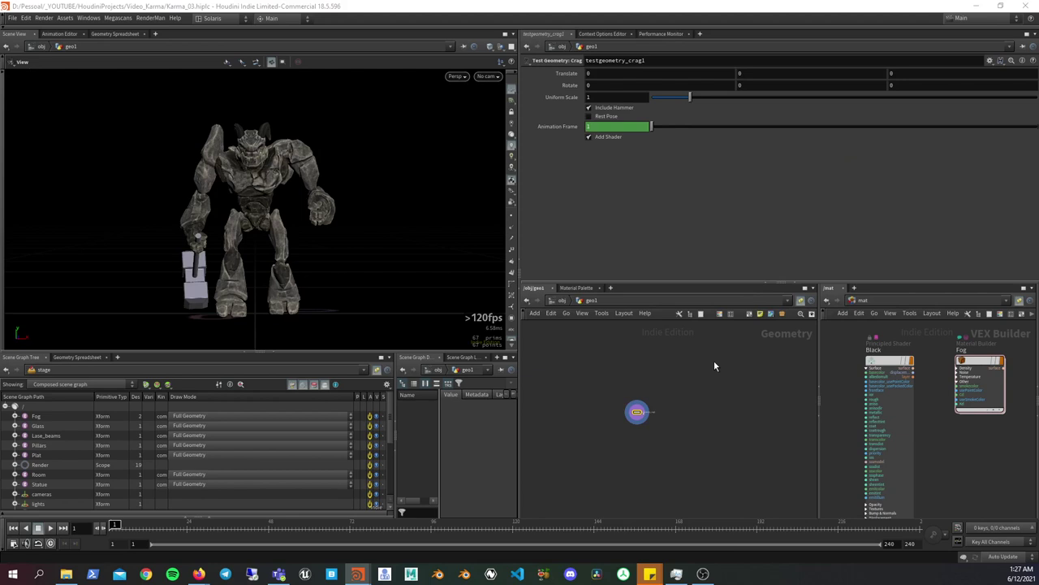
click(708, 411)
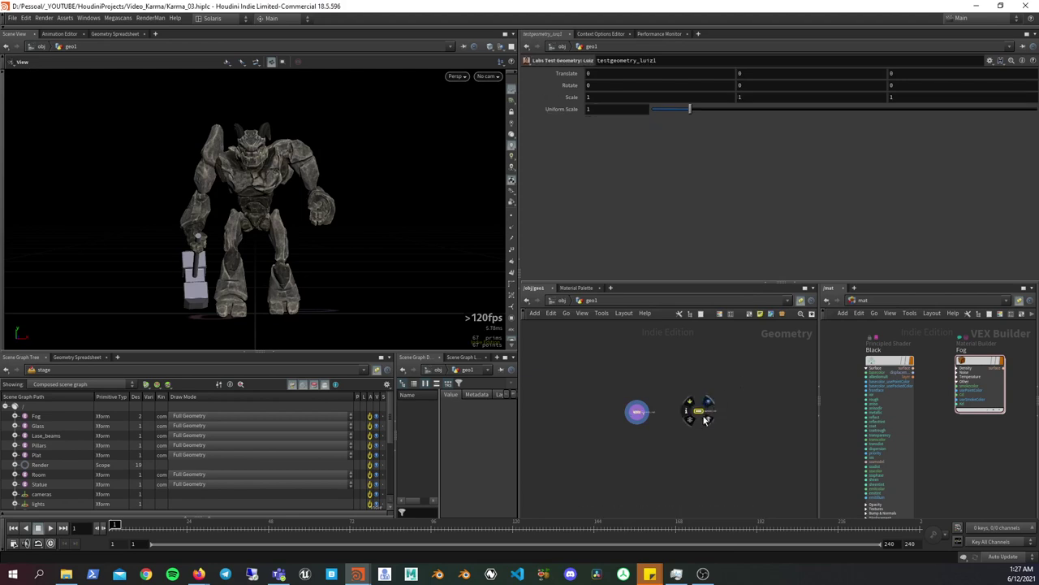
key(r)
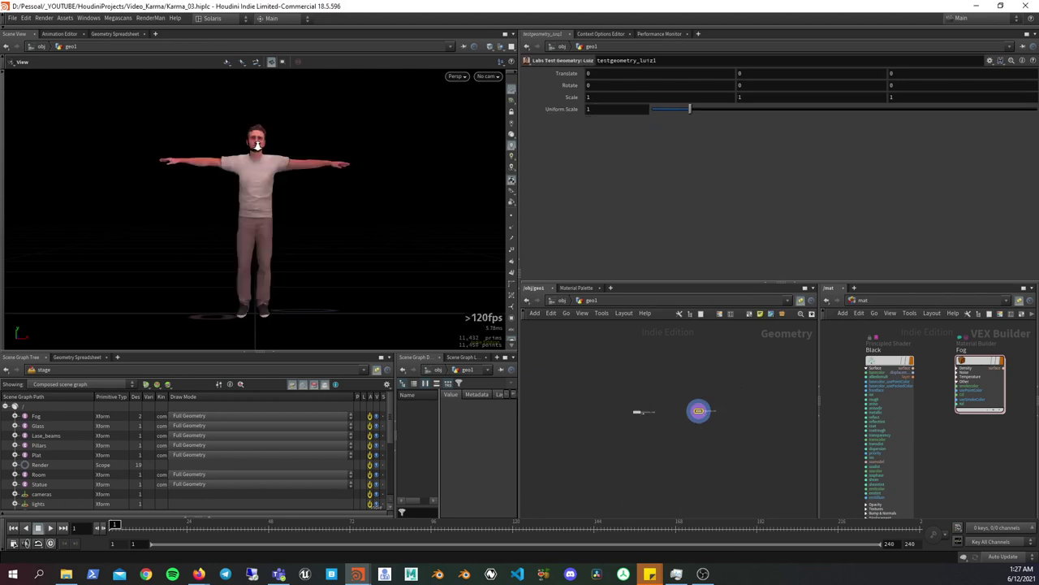
scroll(253, 151, up, 10)
scroll(330, 132, down, 10)
alt+drag(330, 133, 260, 162)
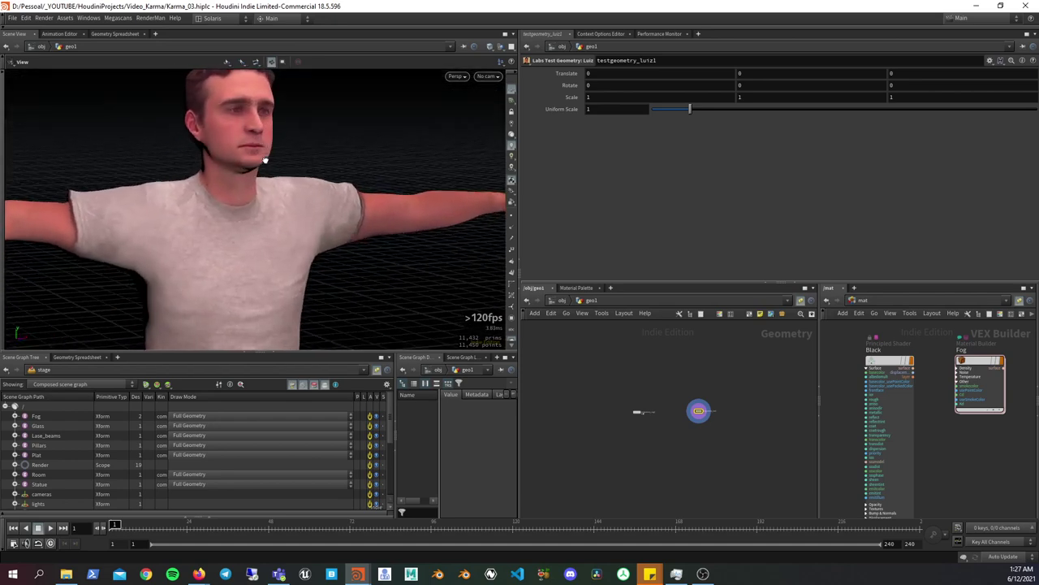
scroll(295, 123, up, 3)
mouse_move(295, 123)
alt+mouse_down()
mouse_move(348, 267)
mouse_move(301, 251)
alt+mouse_up()
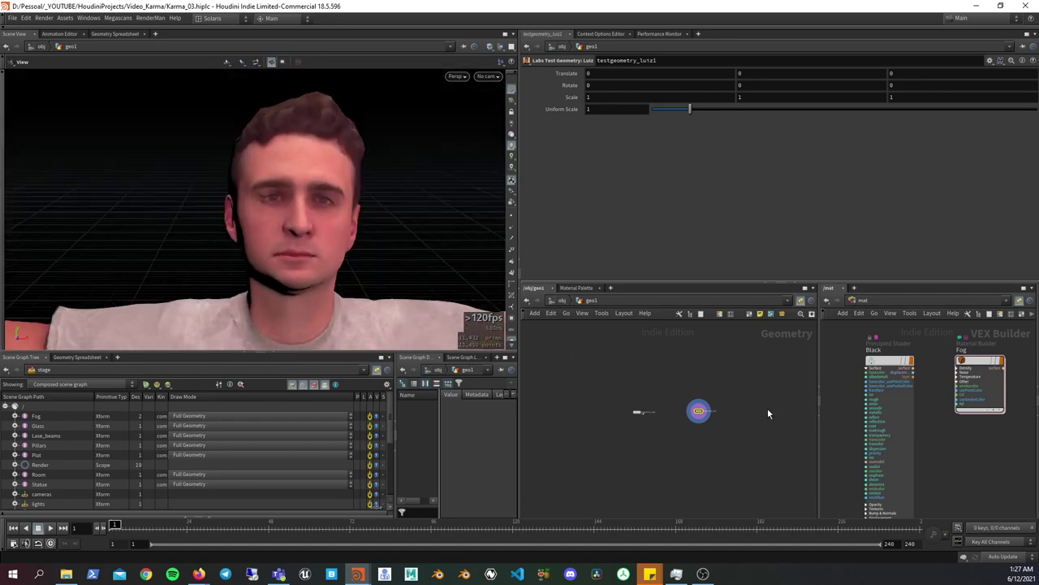
drag(739, 374, 681, 455)
mouse_move(290, 262)
alt+mouse_down()
mouse_move(336, 269)
mouse_move(319, 278)
mouse_move(339, 233)
mouse_move(329, 239)
alt+mouse_up()
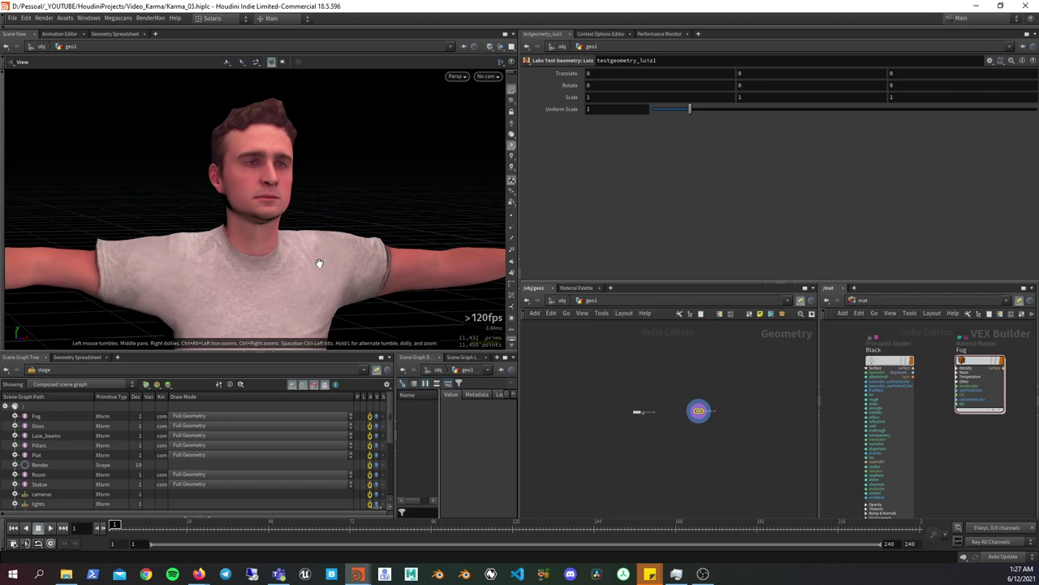
- Select the Crag node, move it closer to Luiz, and browse the node menu without adding anything
drag(663, 381, 635, 443)
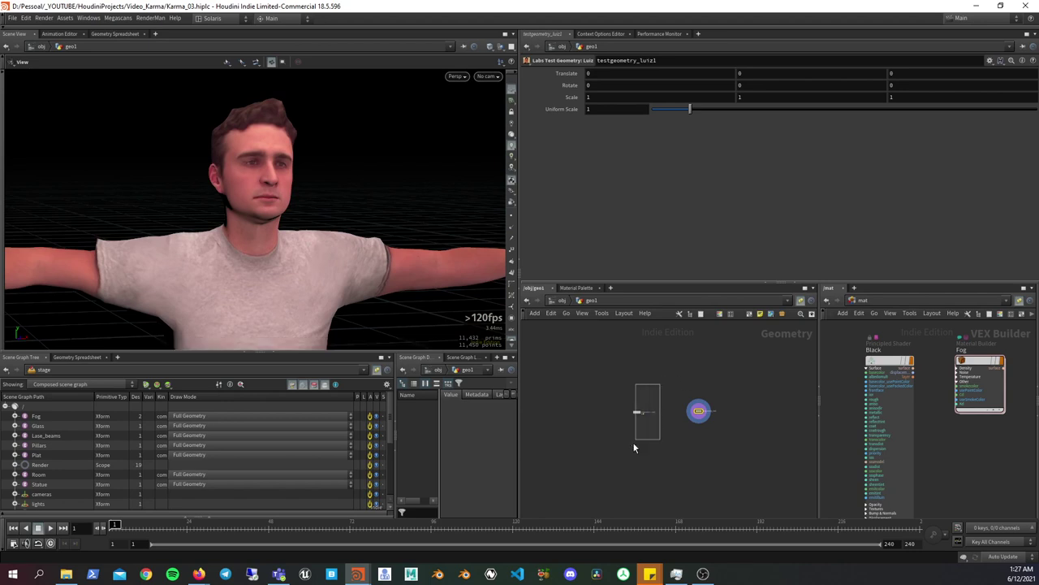
scroll(677, 402, up, 3)
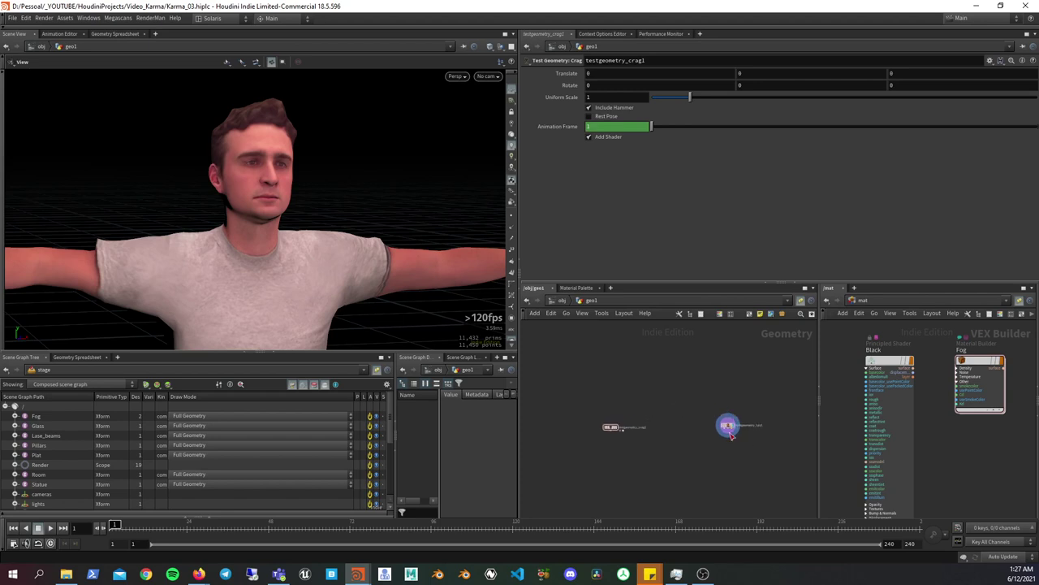
drag(730, 434, 667, 437)
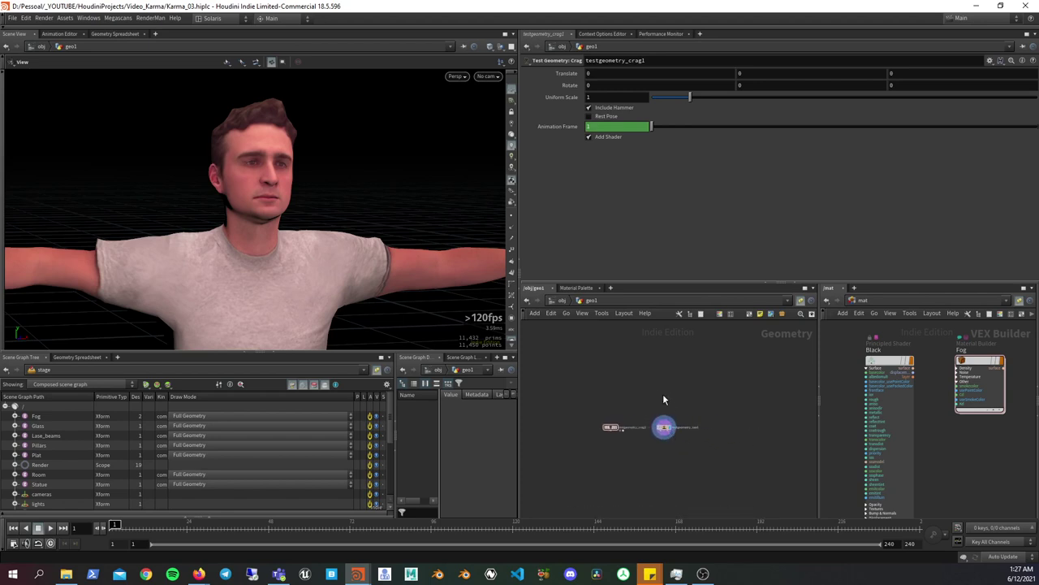
key(Tab)
key(Escape)
key(Tab)
key(Escape)
key(Tab)
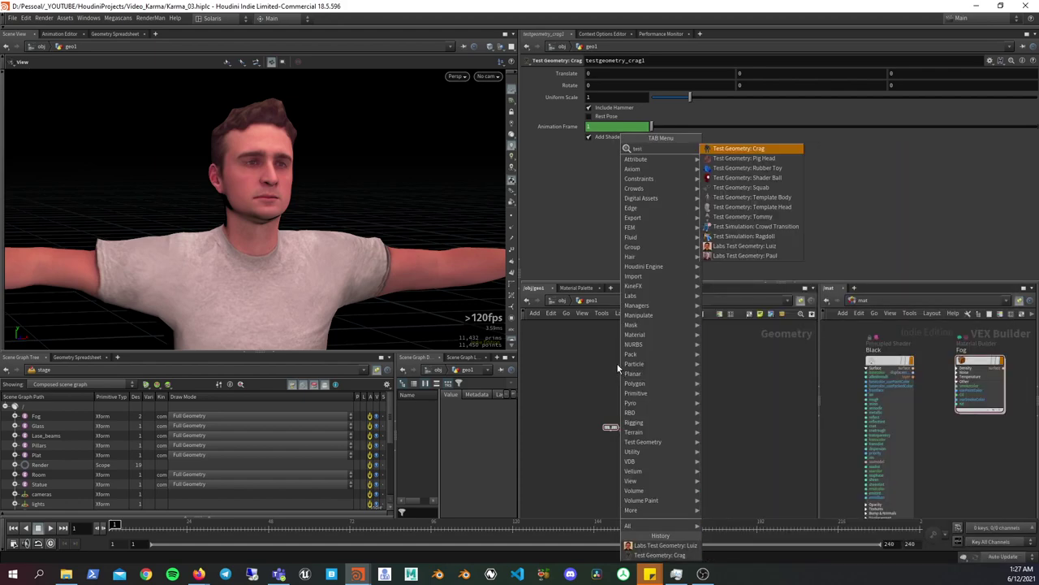
key(Escape)
scroll(230, 279, down, 5)
scroll(371, 209, up, 5)
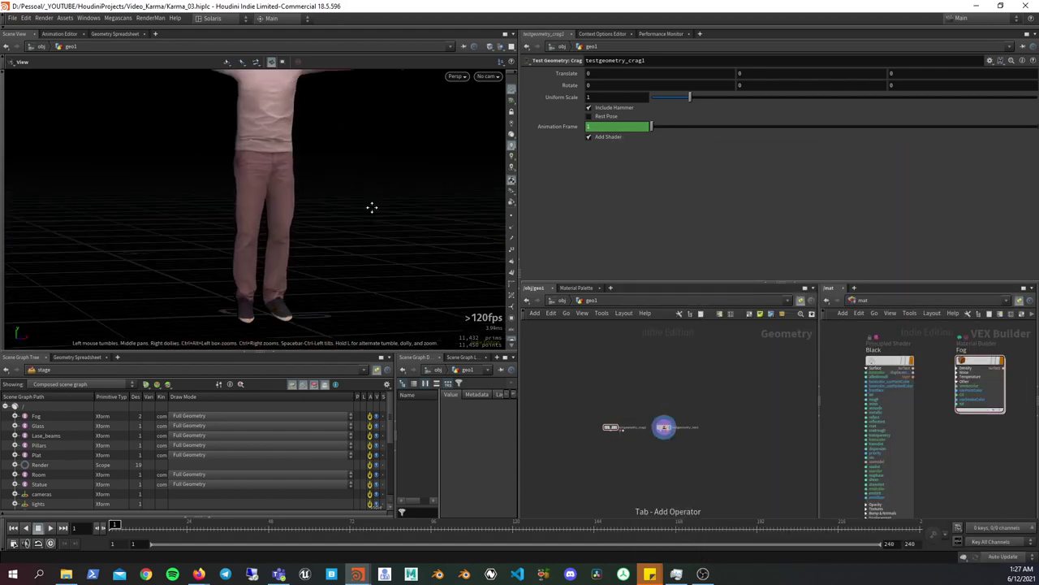
scroll(394, 237, down, 5)
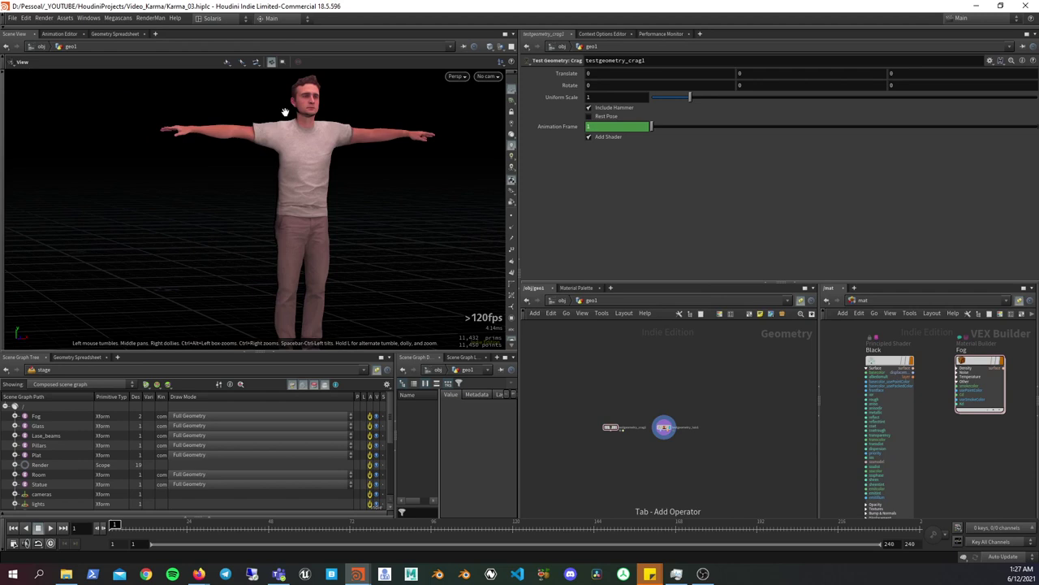
scroll(300, 122, up, 2)
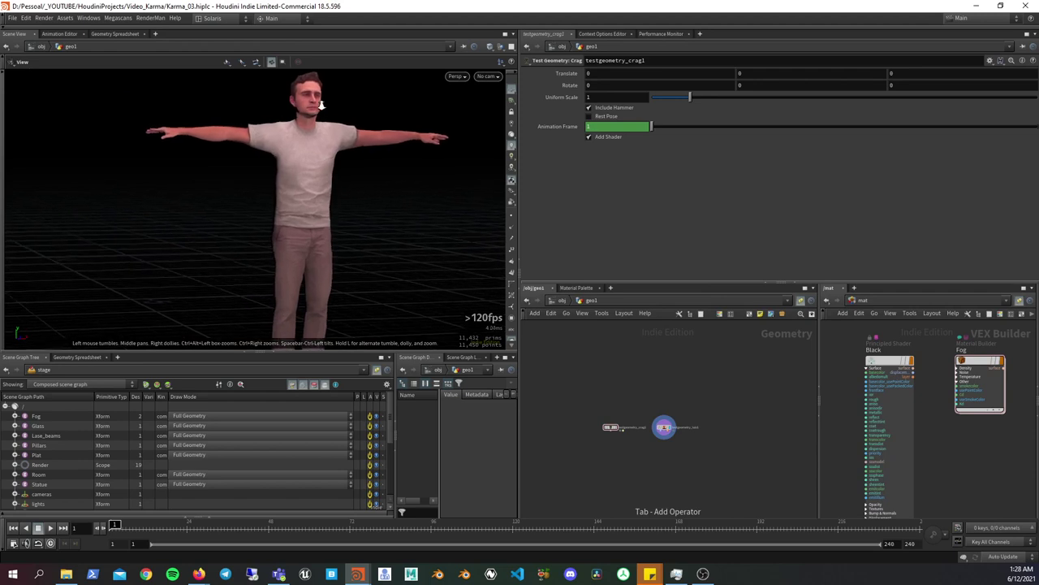
scroll(663, 430, up, 3)
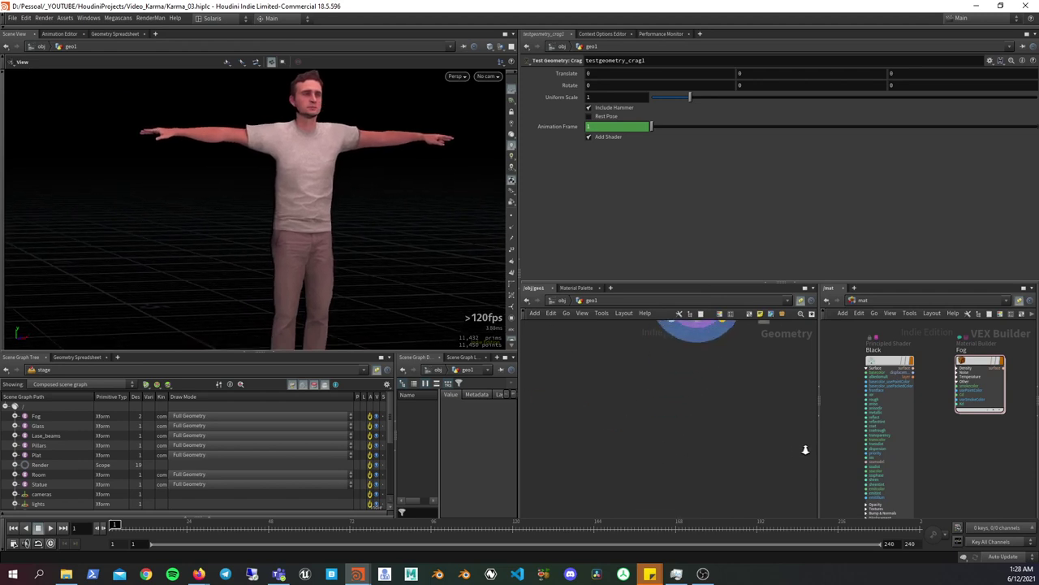
- Select the Luiz test geometry node and try wiring from its outputs, cancelling each wire
scroll(726, 402, up, 3)
mouse_move(686, 386)
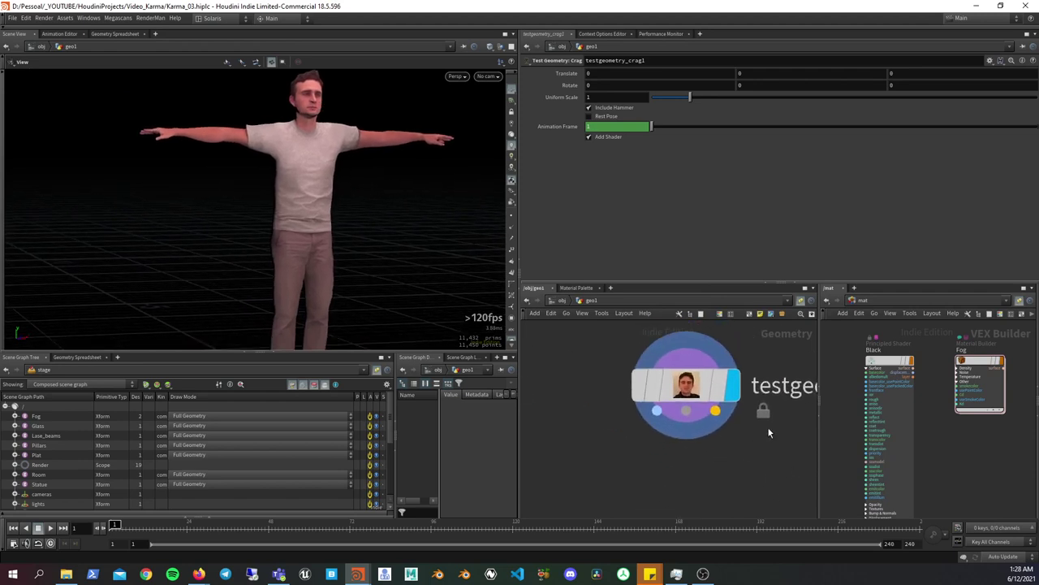
click(695, 394)
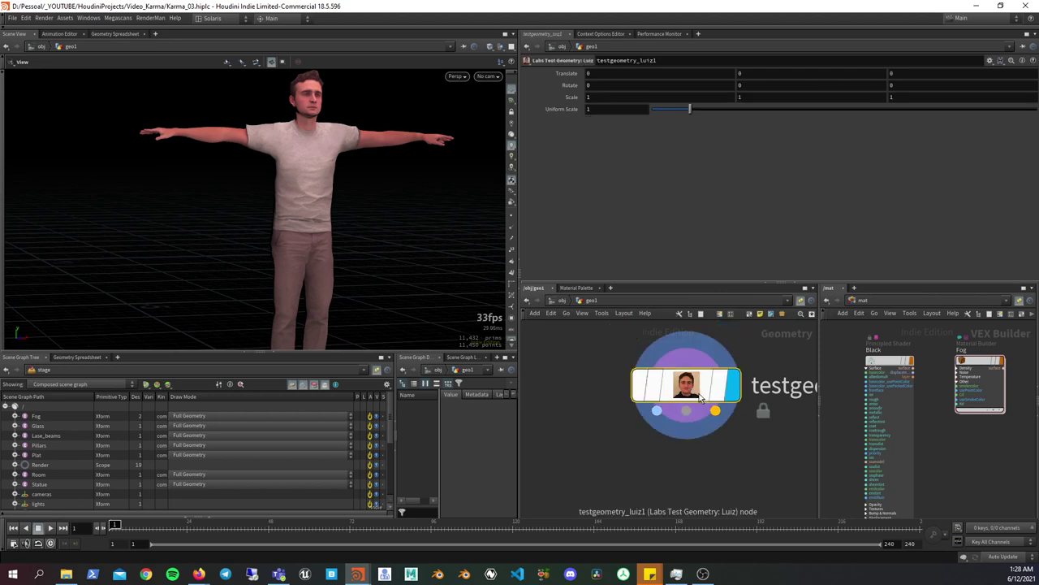
drag(716, 411, 721, 434)
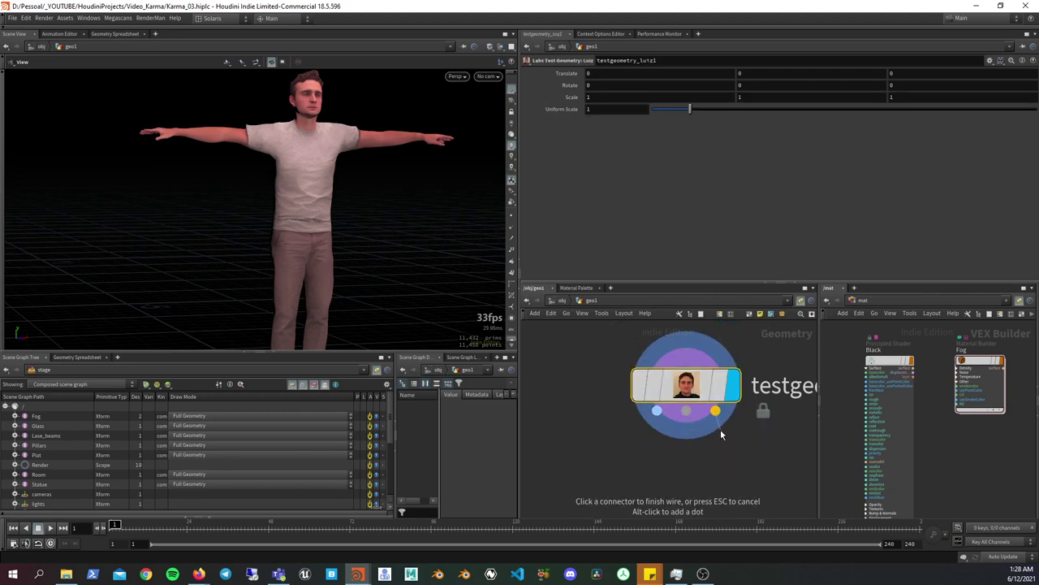
key(Tab)
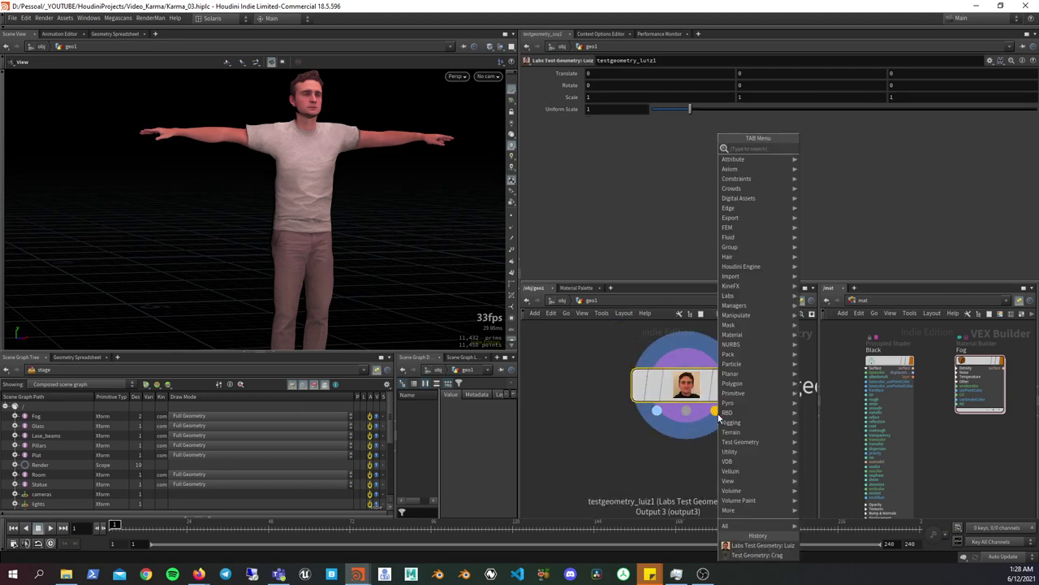
key(Escape)
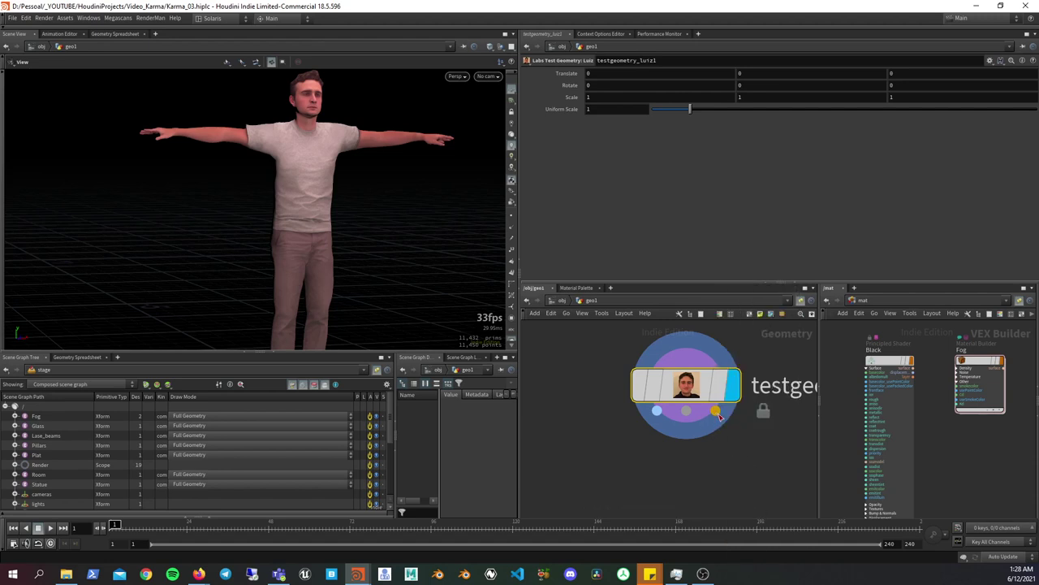
click(718, 413)
key(Escape)
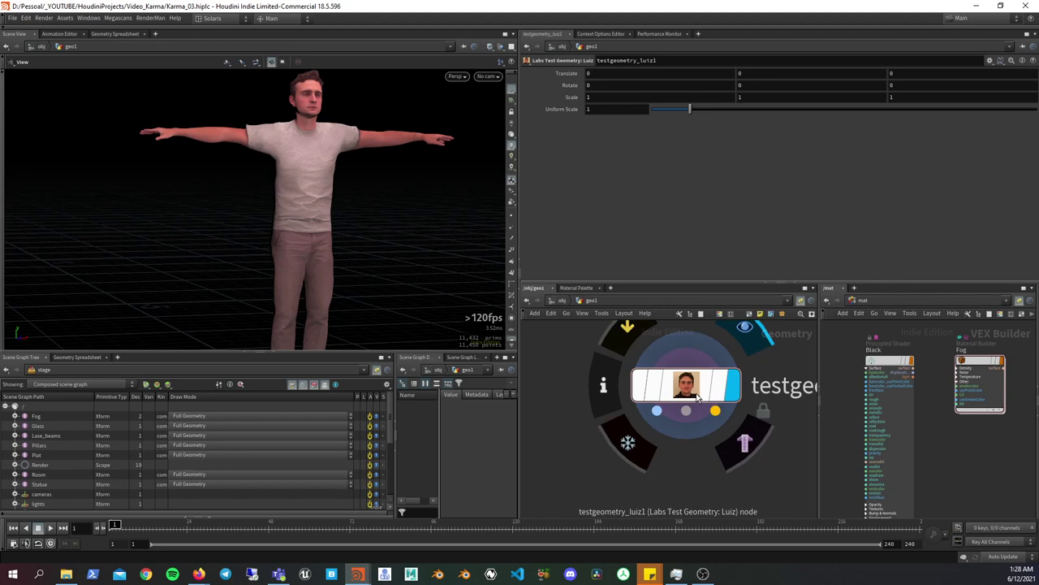
- Inside the Luiz node, colour output2 red, then recolour it green
double_click(697, 397)
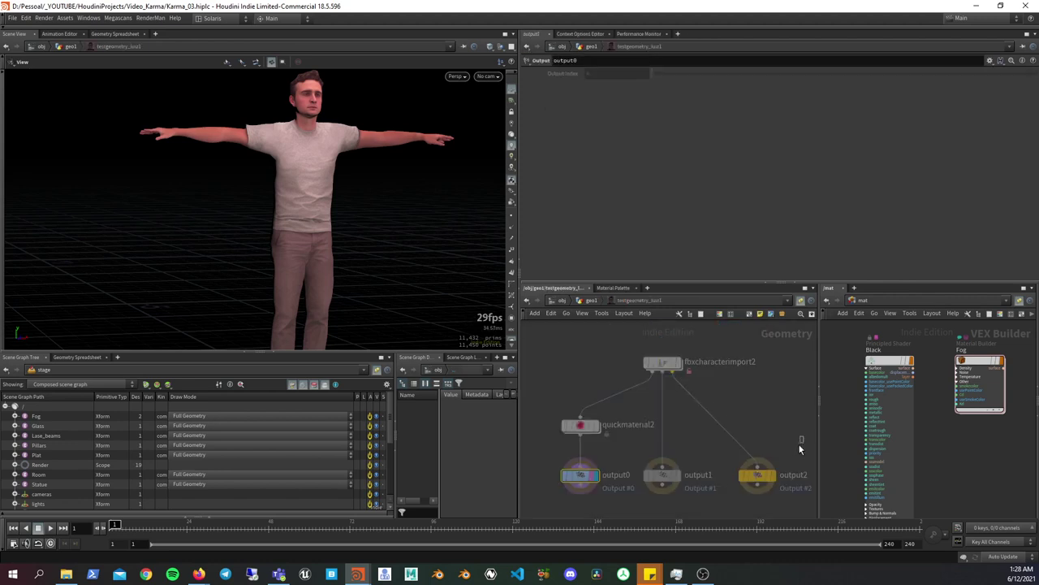
key(c)
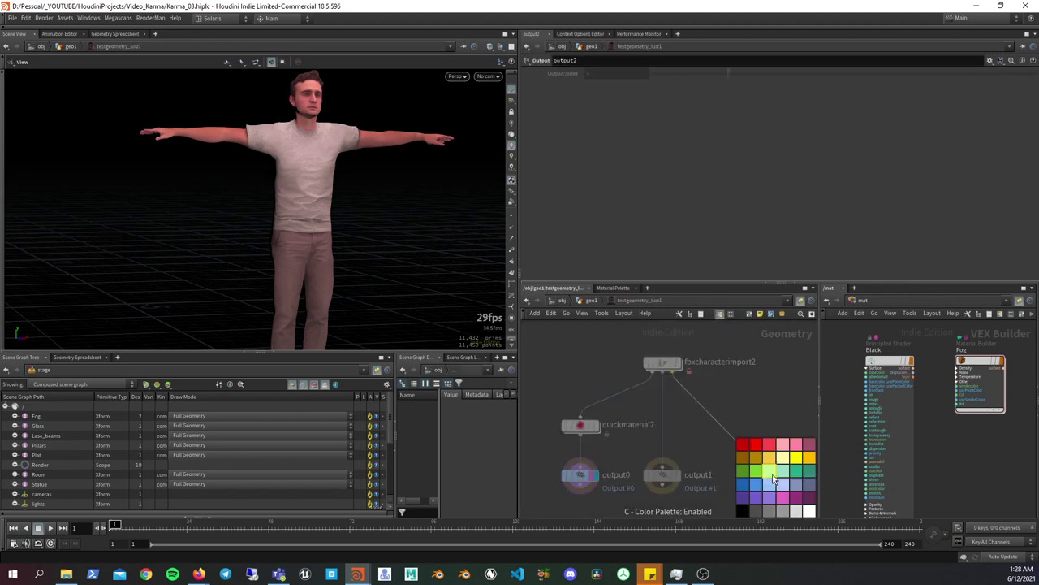
key(f)
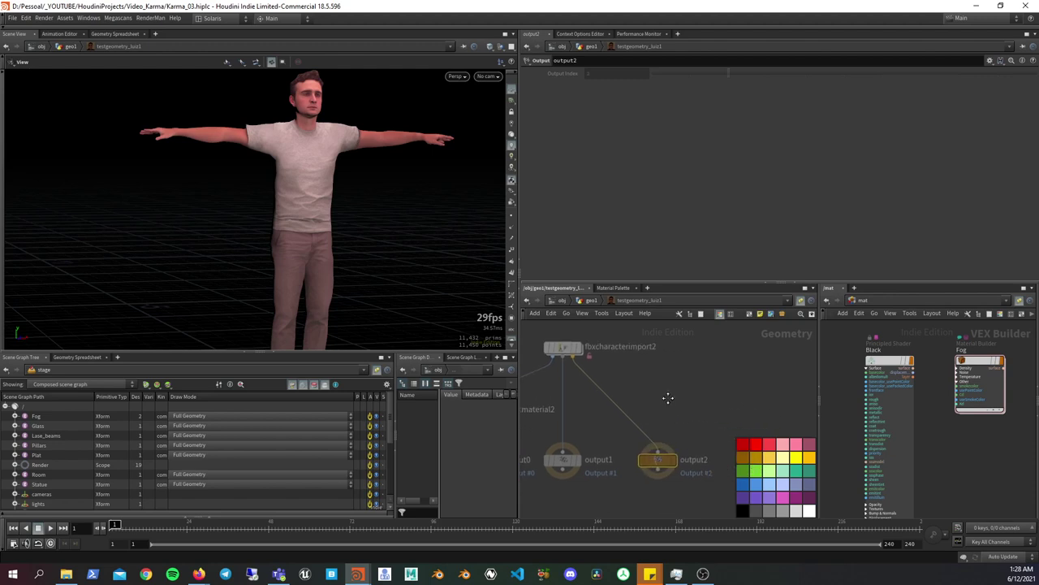
click(756, 441)
key(c)
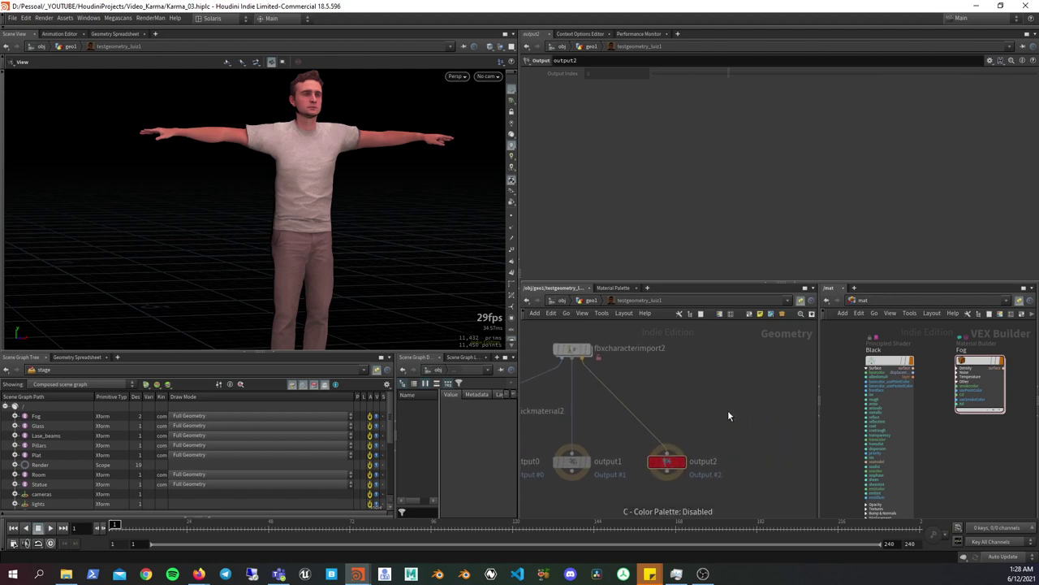
key(u)
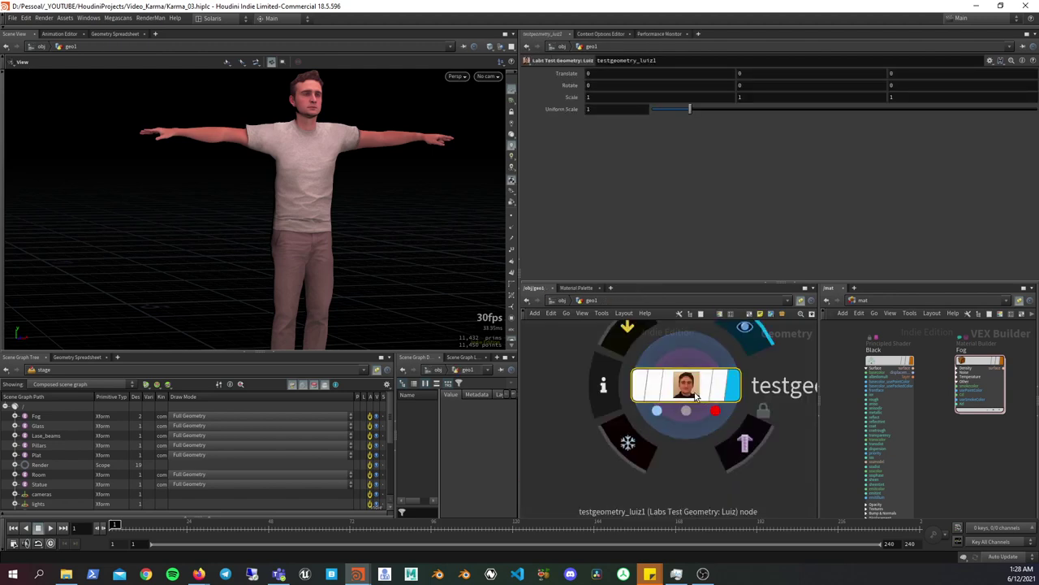
key(i)
key(c)
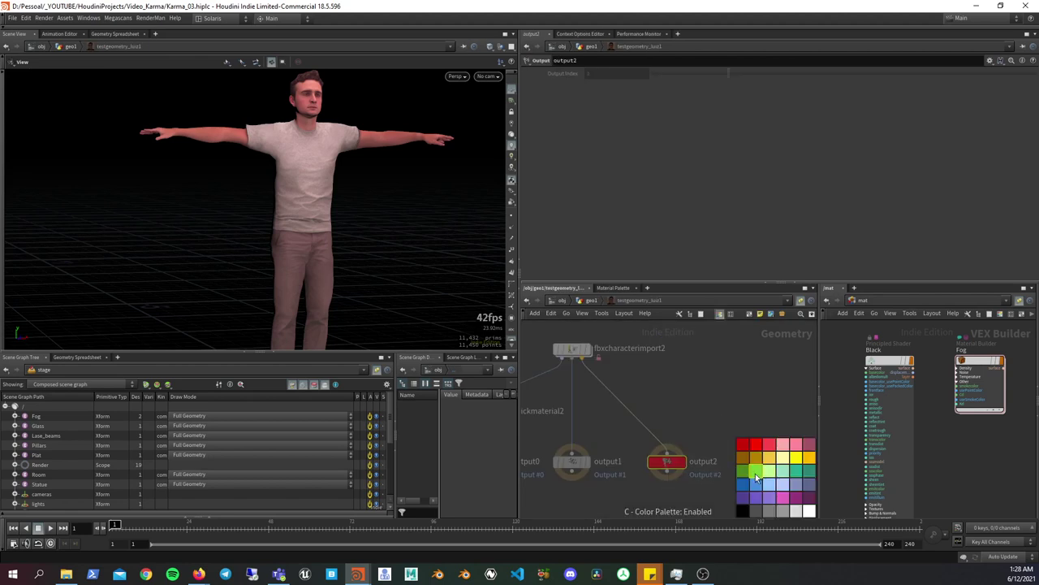
click(796, 471)
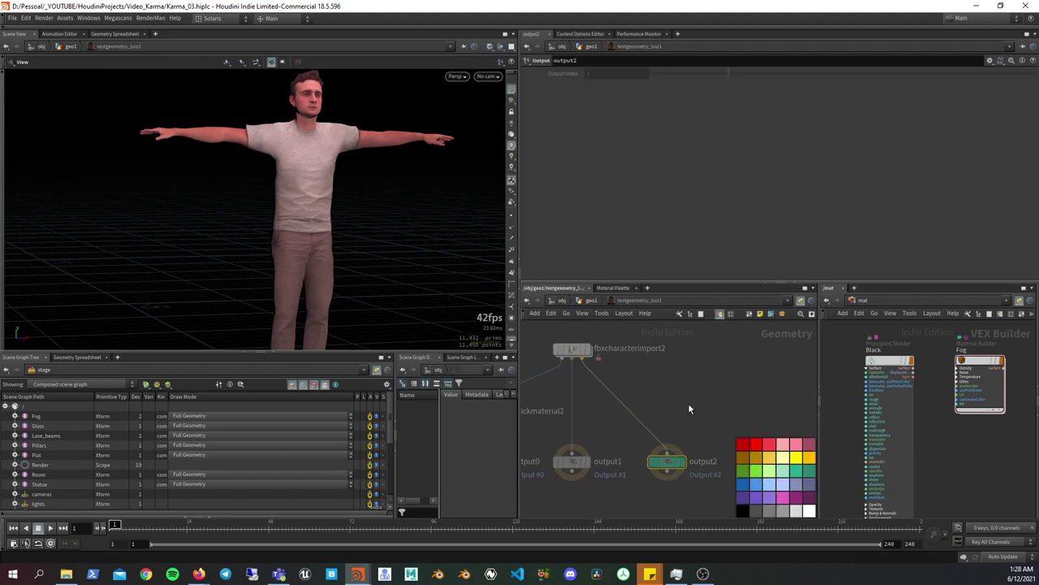
key(c)
key(u)
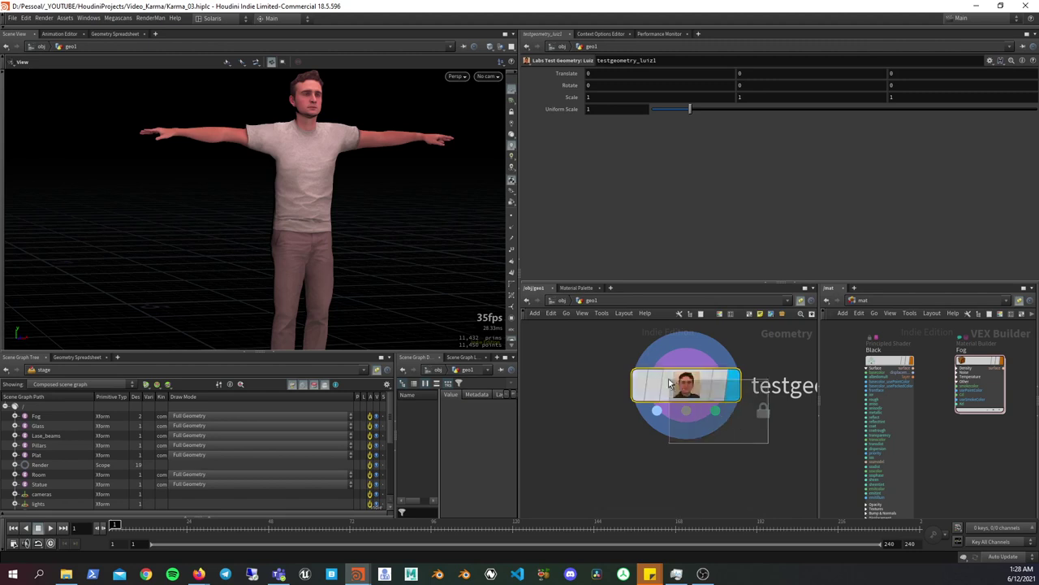
- Change output2's colour to a teal-green shade and return to geo1
click(717, 412)
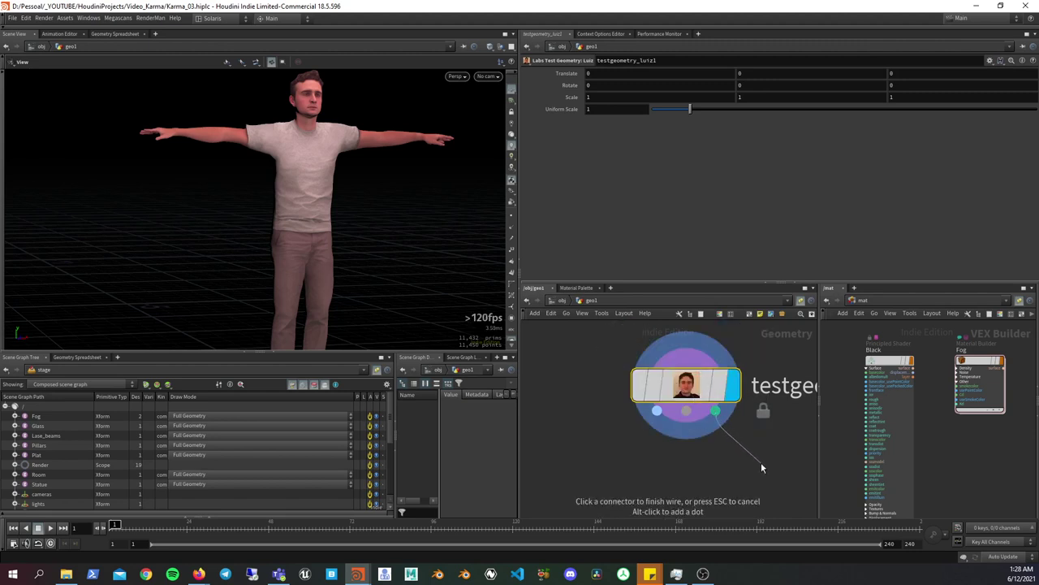
key(Escape)
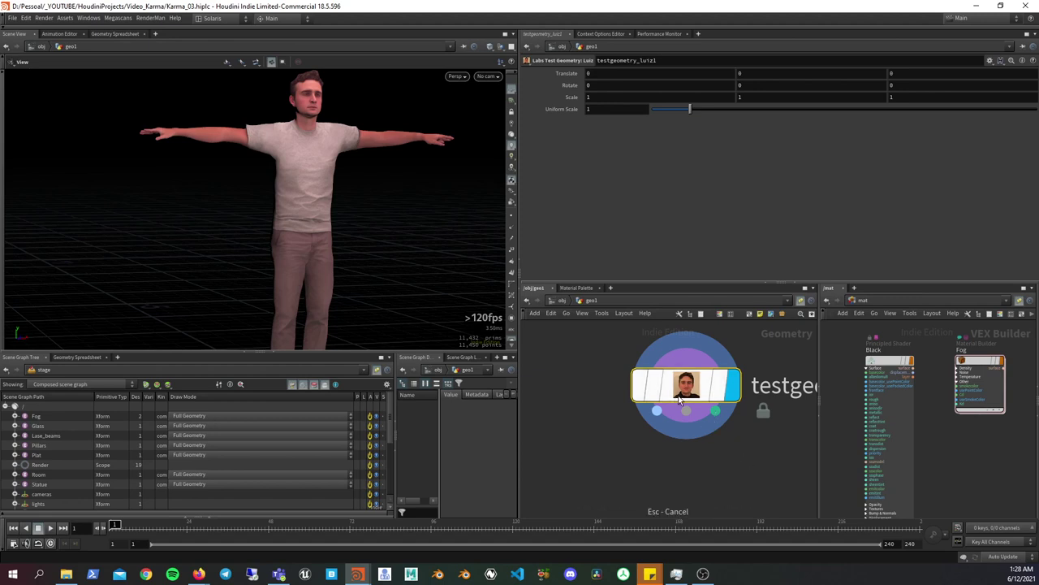
double_click(698, 416)
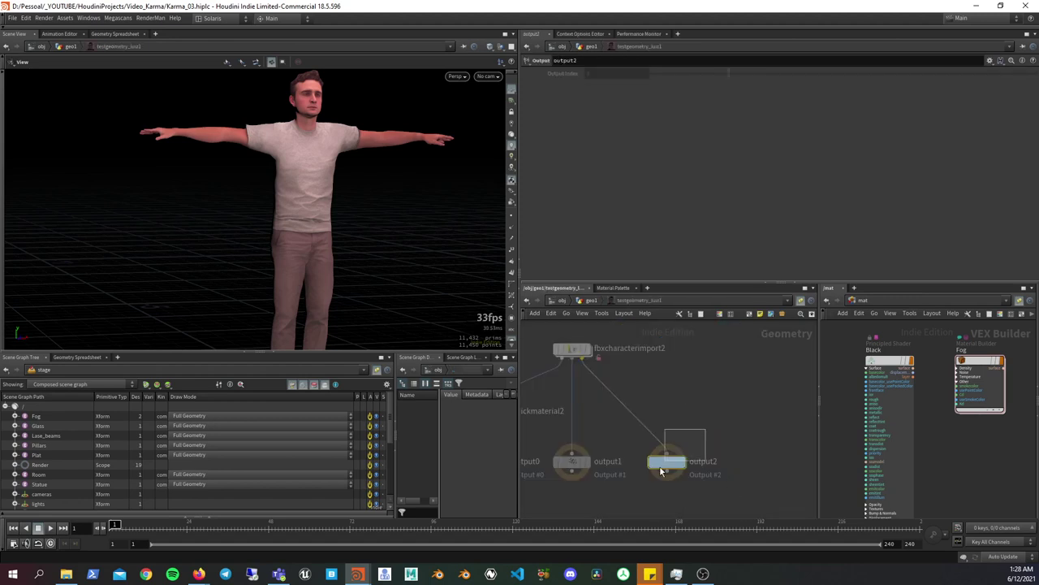
key(c)
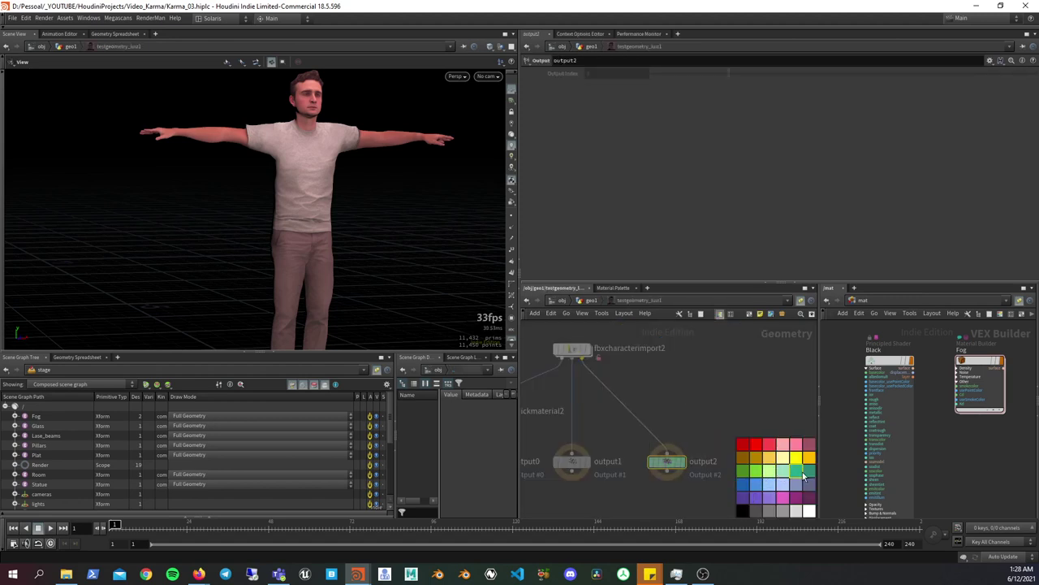
click(803, 472)
key(c)
key(u)
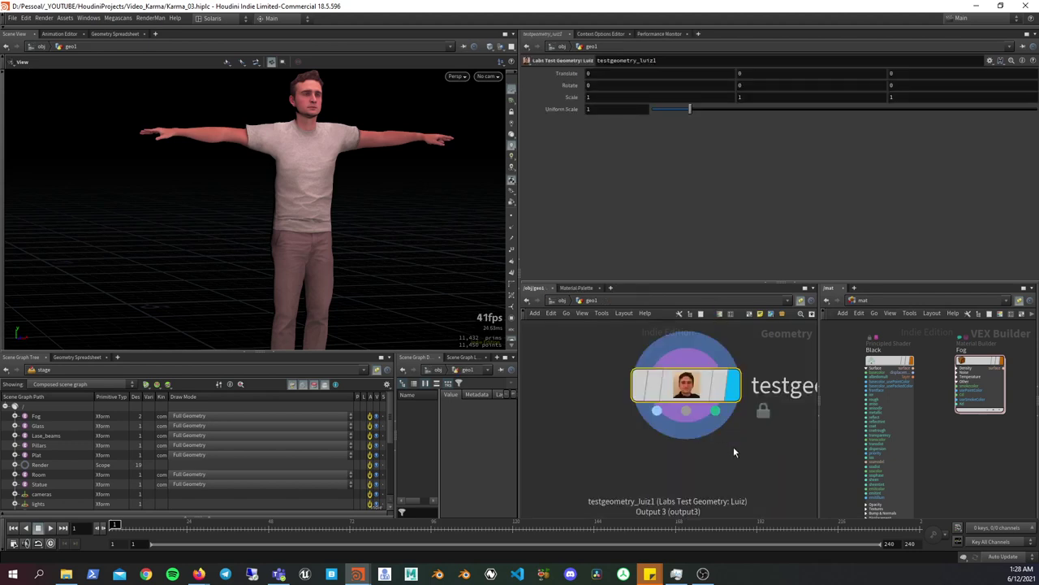
- Jump back to the stage network through the Other Networks menu
key(Tab)
key(Escape)
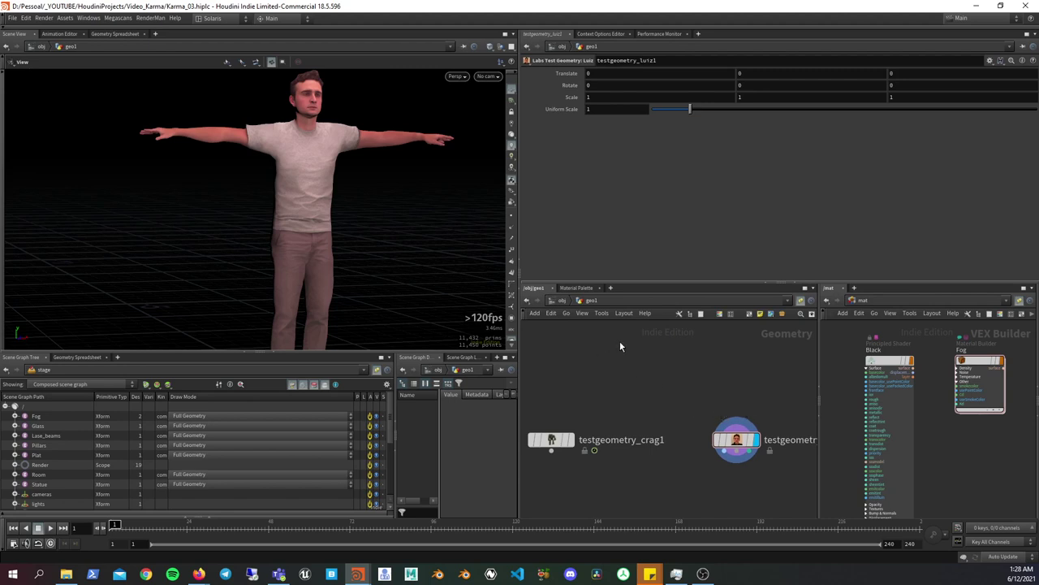
click(569, 302)
click(569, 301)
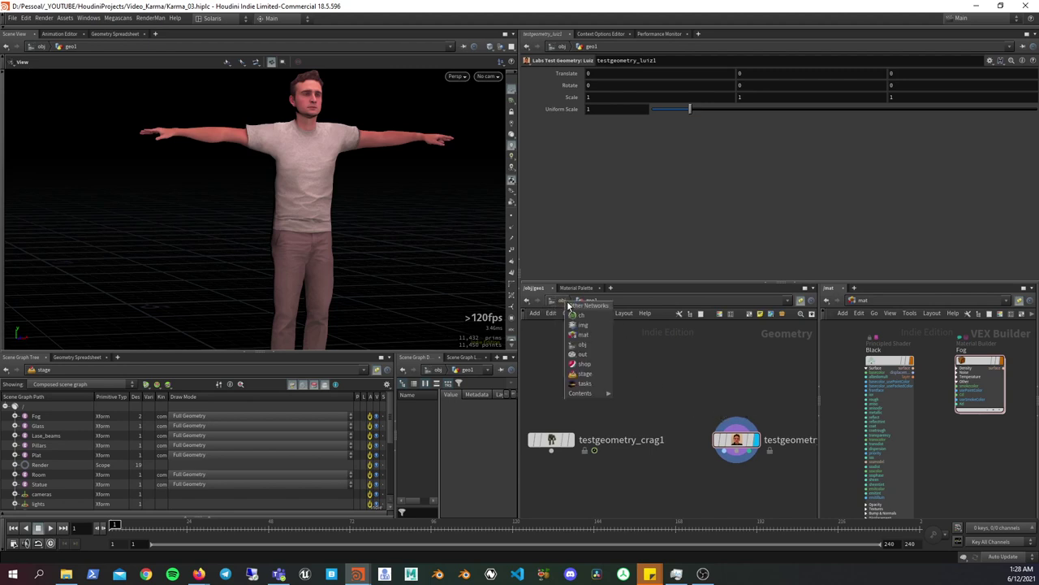
click(608, 375)
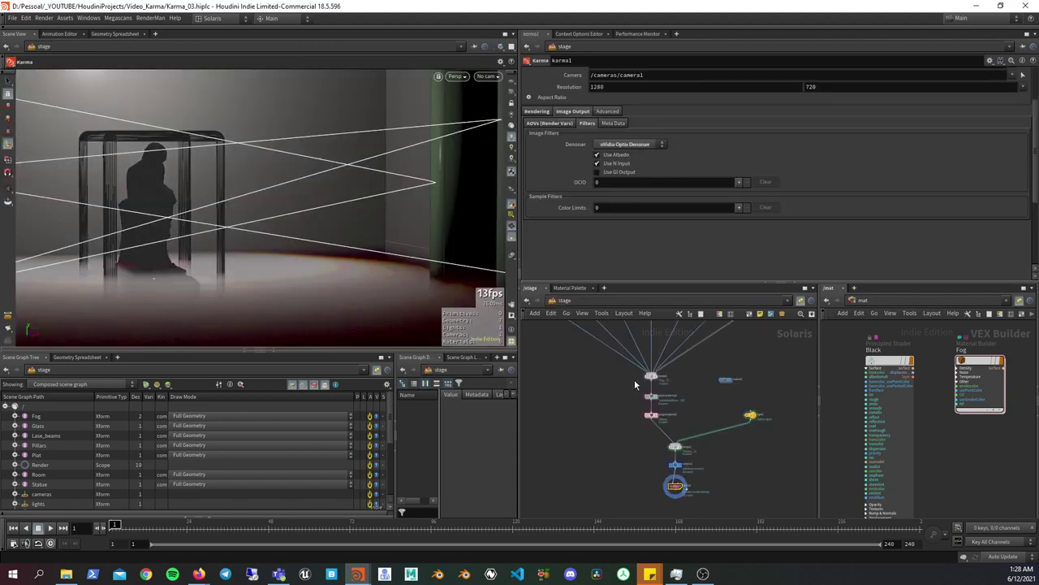